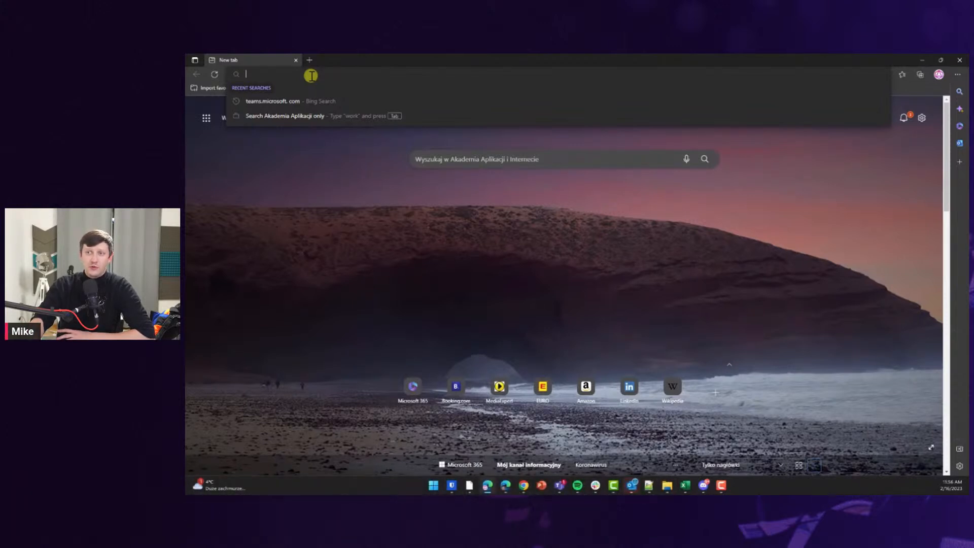
Open chat.openai.com/chat in Edge from the 'cha' address-bar suggestion.
text(chat.openai.com/chat)
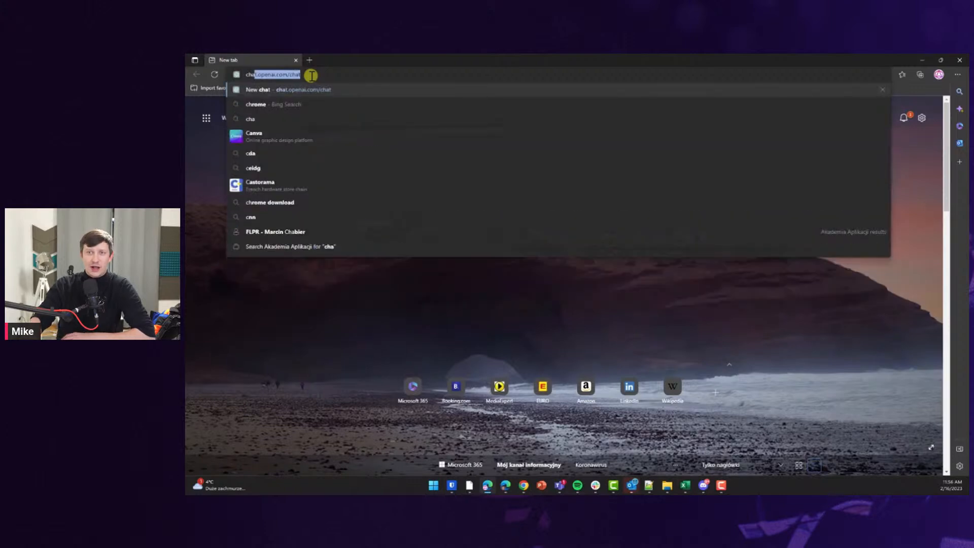
key(Return)
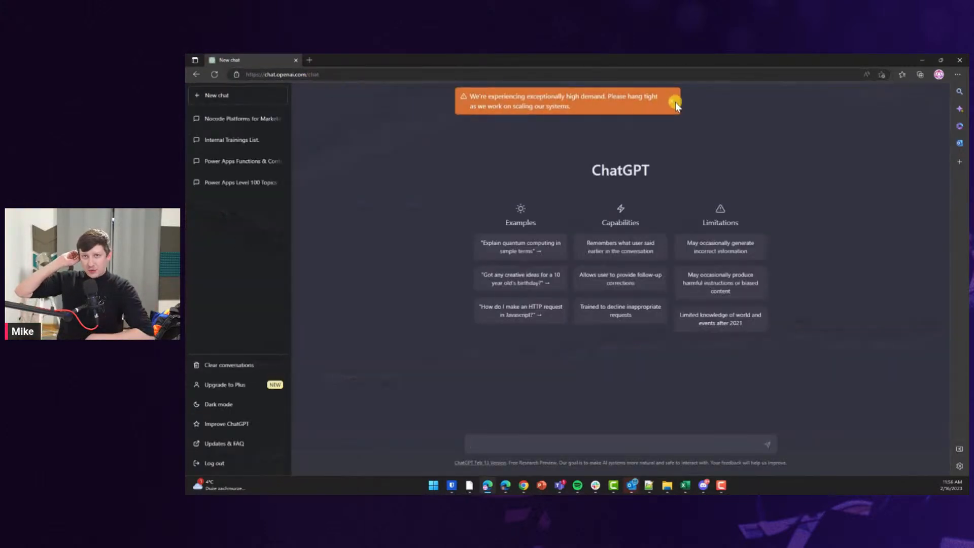
Close the orange high-demand banner and put the cursor in the ChatGPT message box.
click(672, 102)
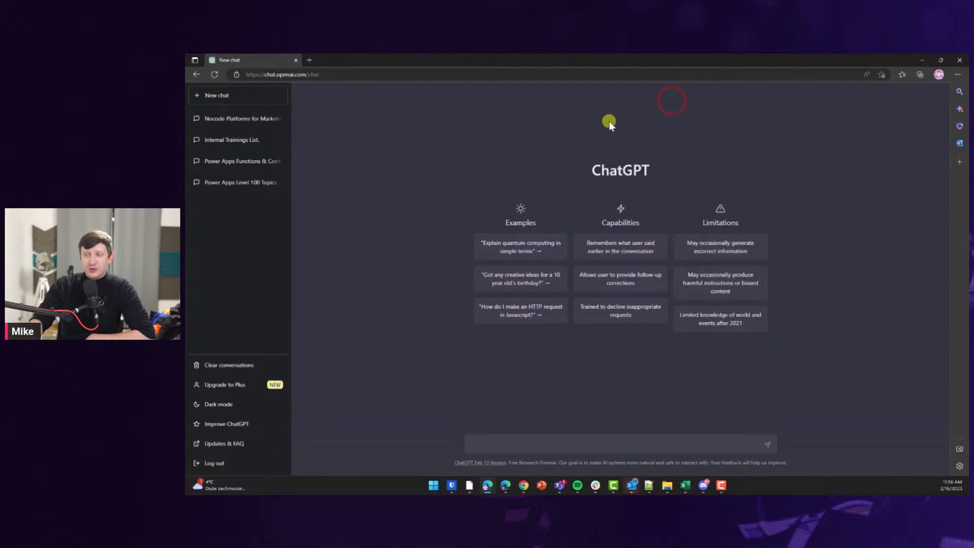
click(498, 444)
Type a prompt for 10 internal trainings with columns Name, Category, Description, Trainer, Date, Location, Attendees limit.
text(Generate)
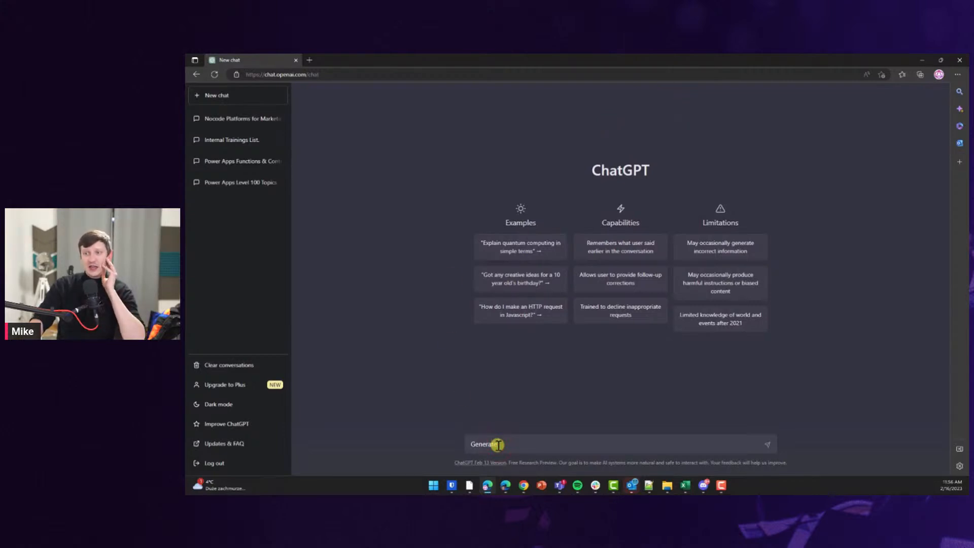
text( list of 10 )
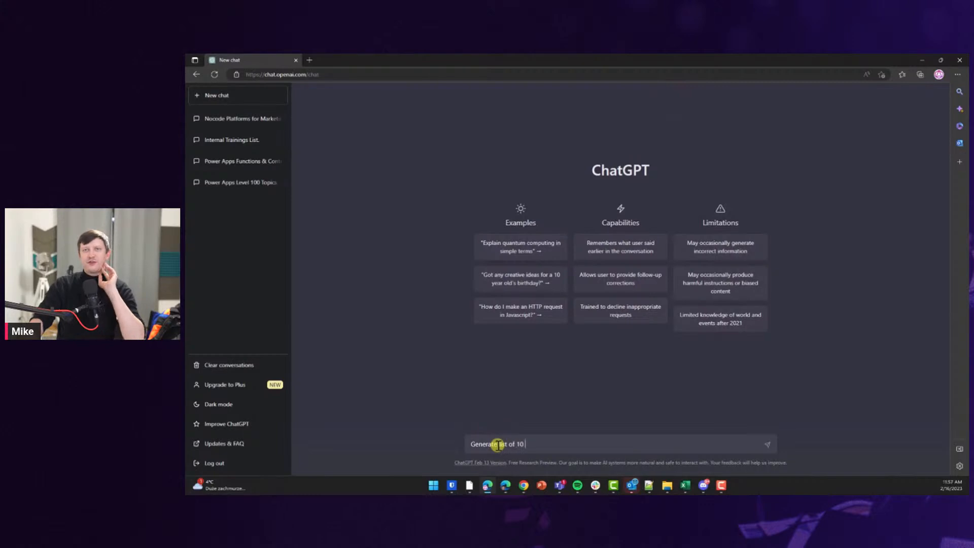
text(company internal )
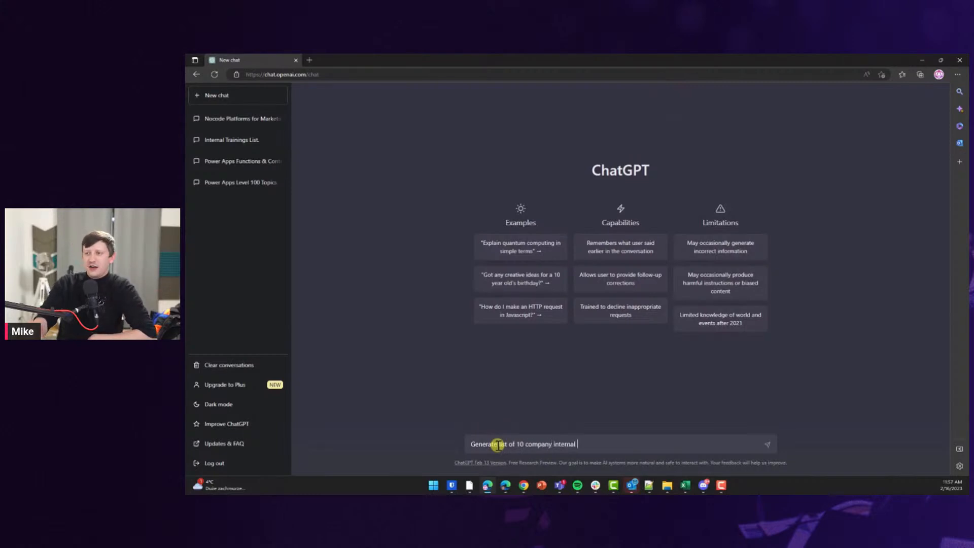
text(trainings. )
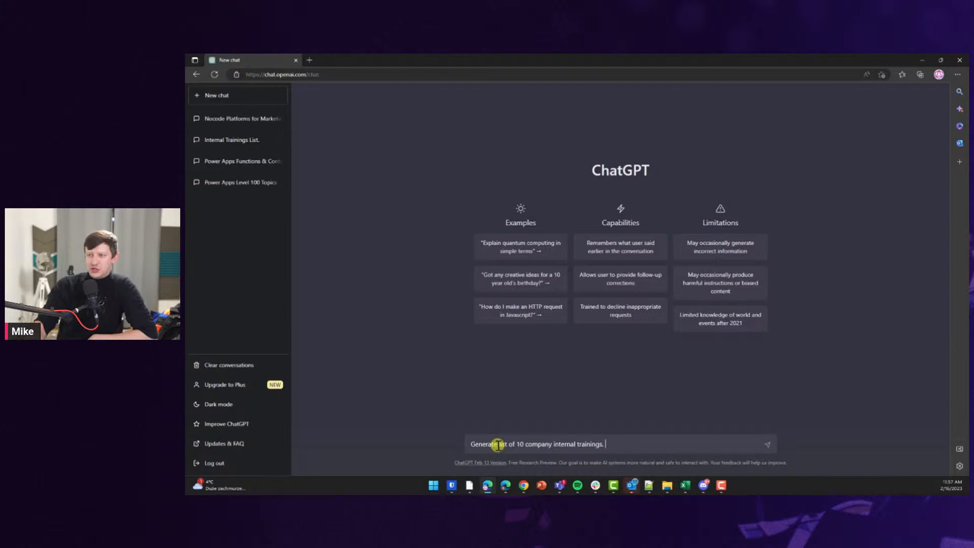
text(Add columns:)
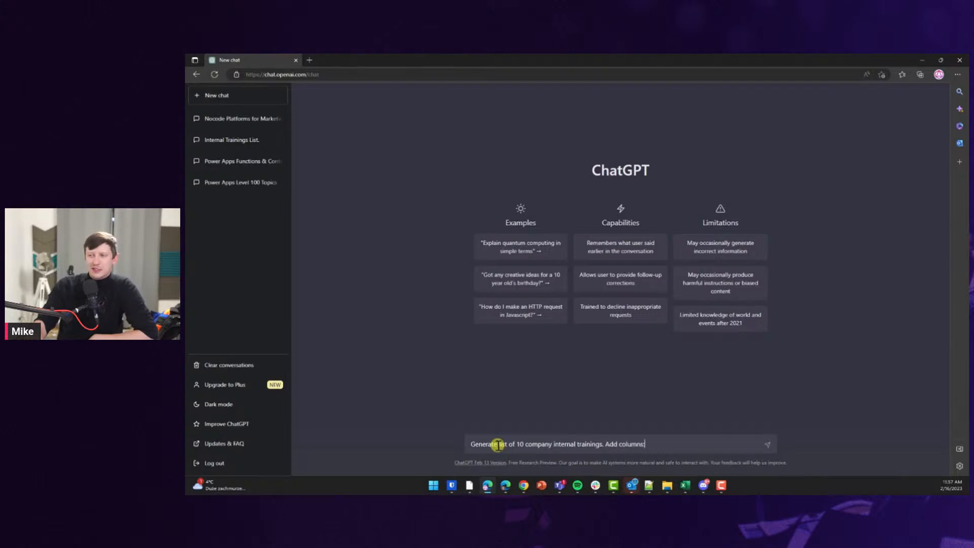
text( Name,)
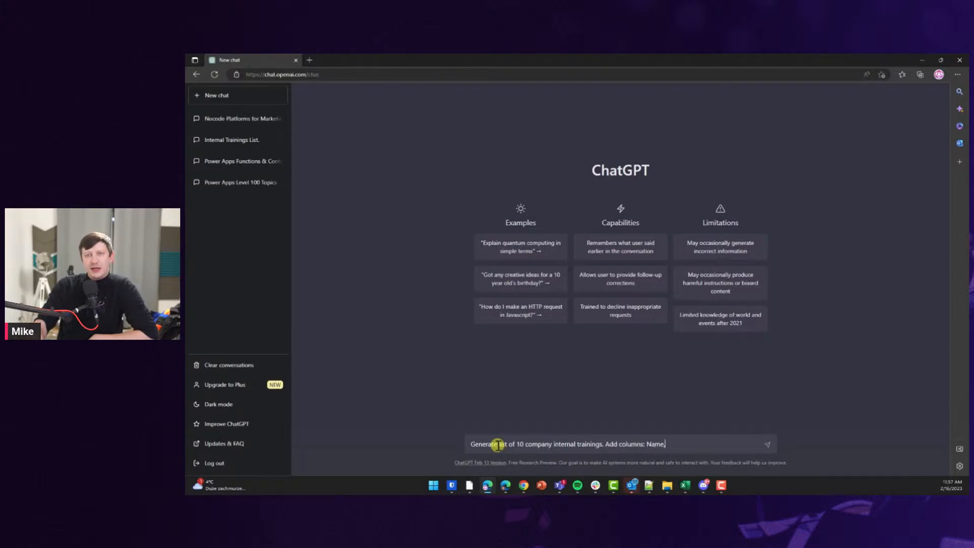
text( Category, )
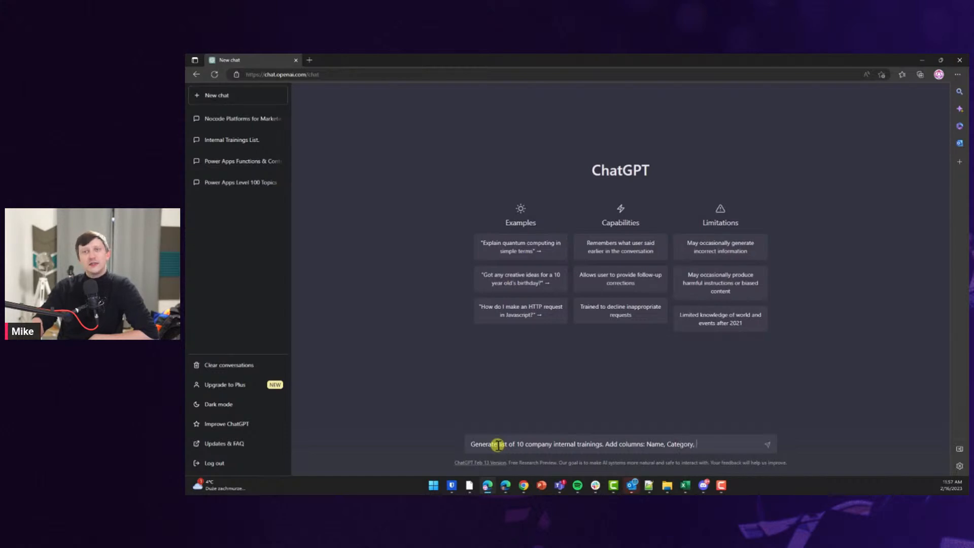
text(Descsription)
key(ctrl+BackSpace)
text(Description, )
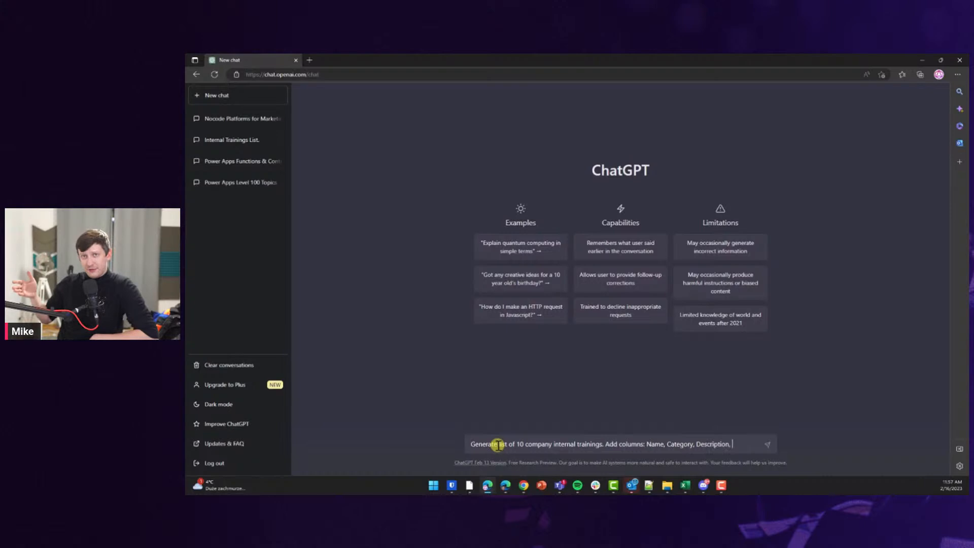
text(Trainer, )
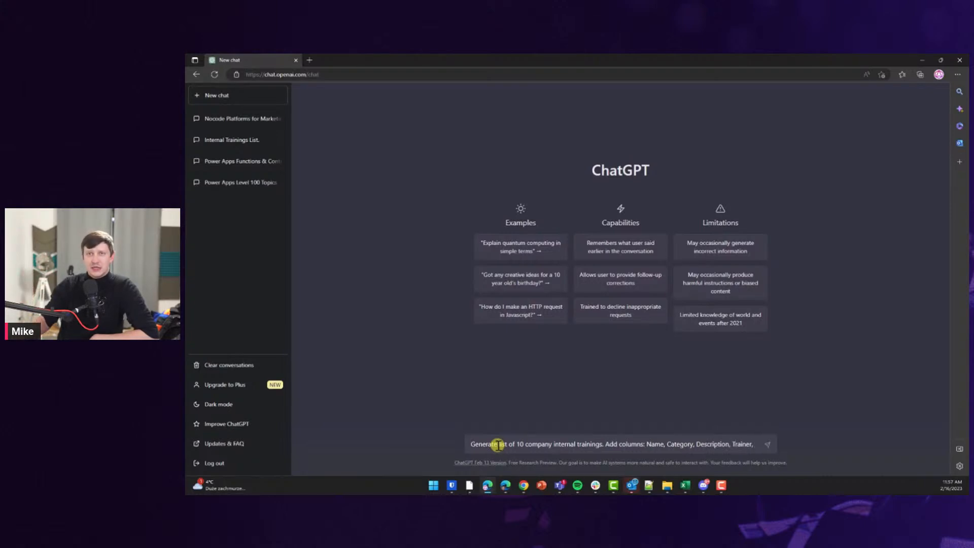
text(Date, Location, Attendees limit. Ch)
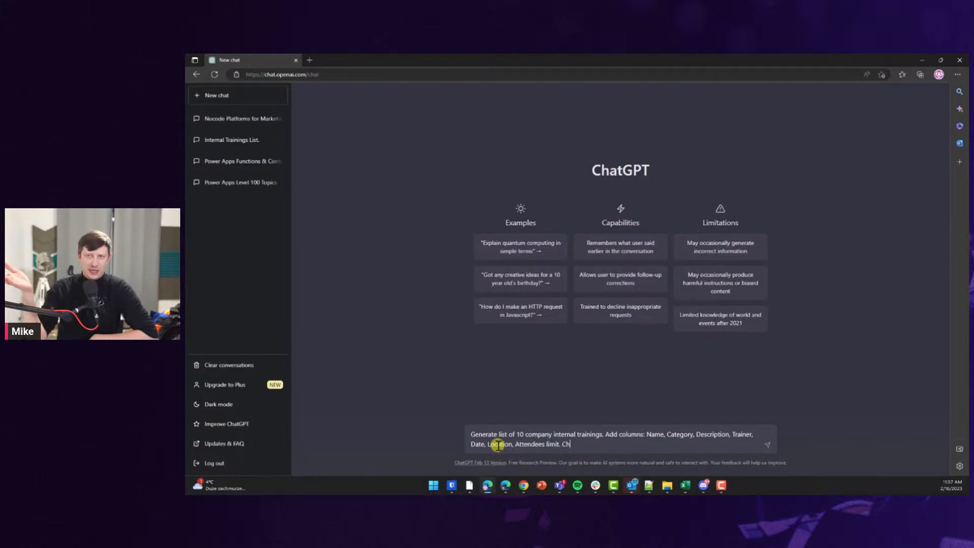
text(aracters )
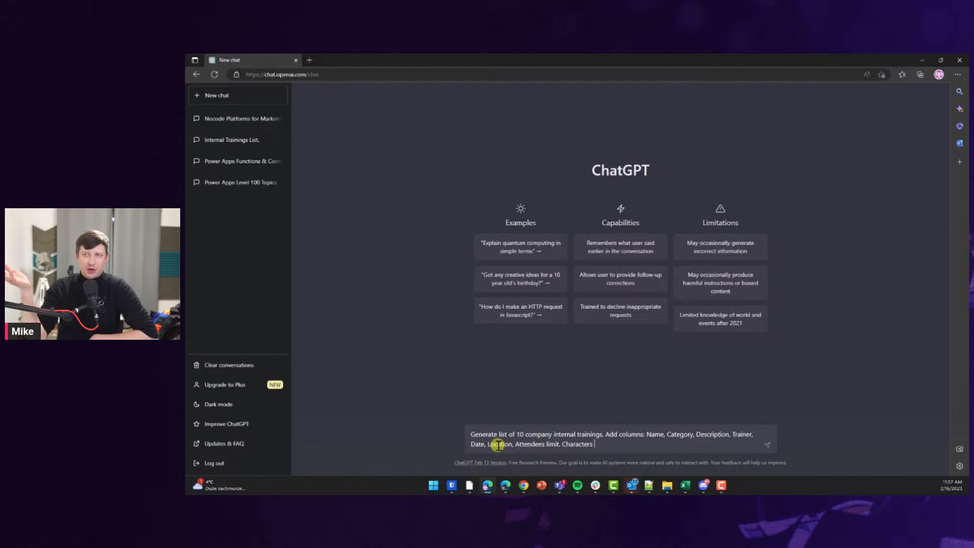
text(limit f)
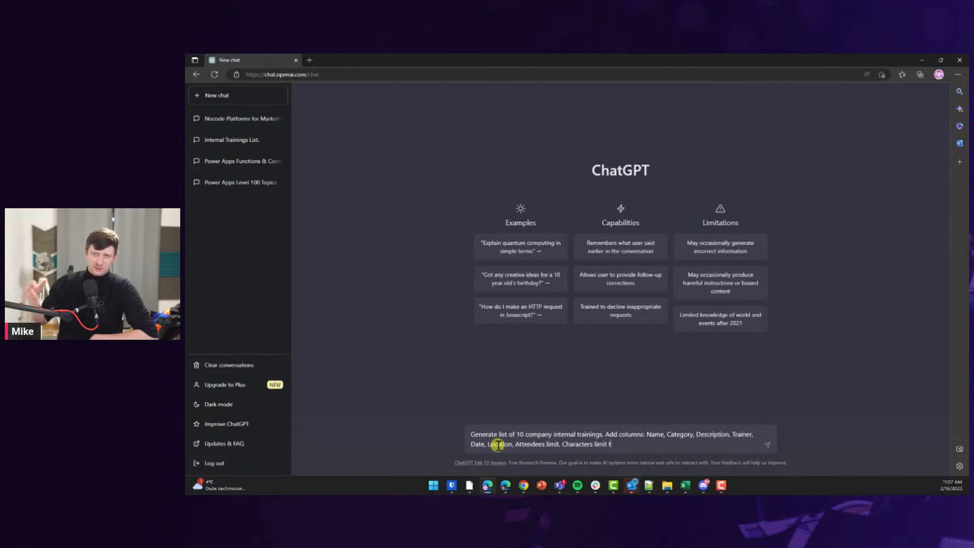
text(or Name )
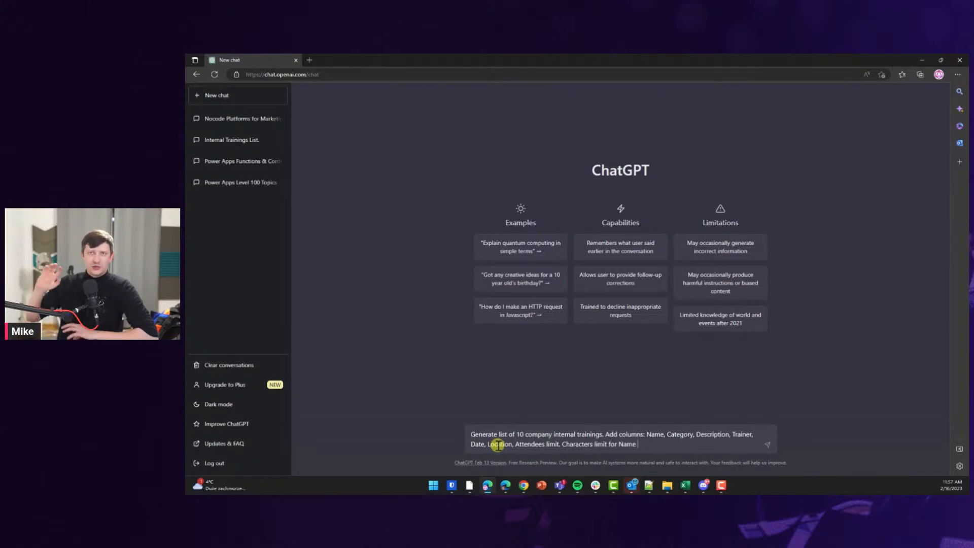
text(column)
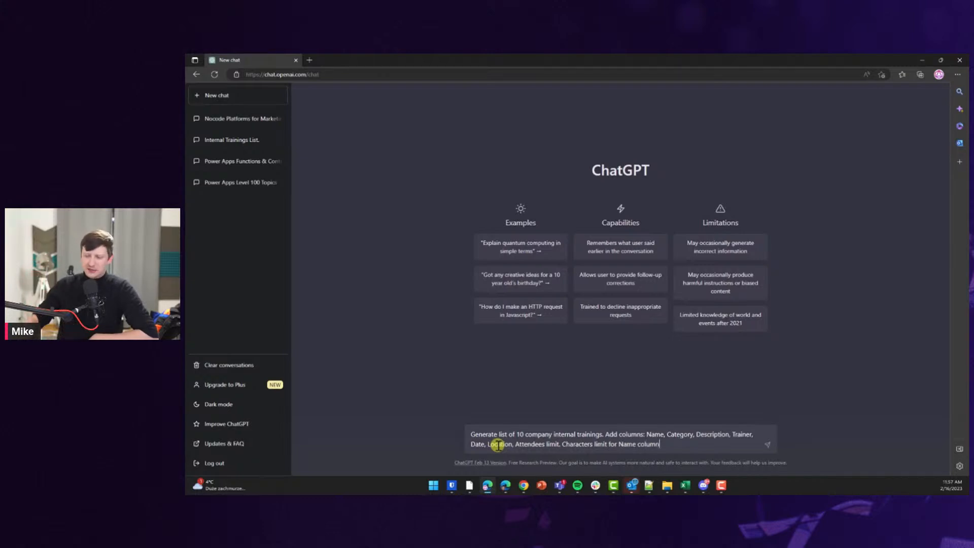
text( is )
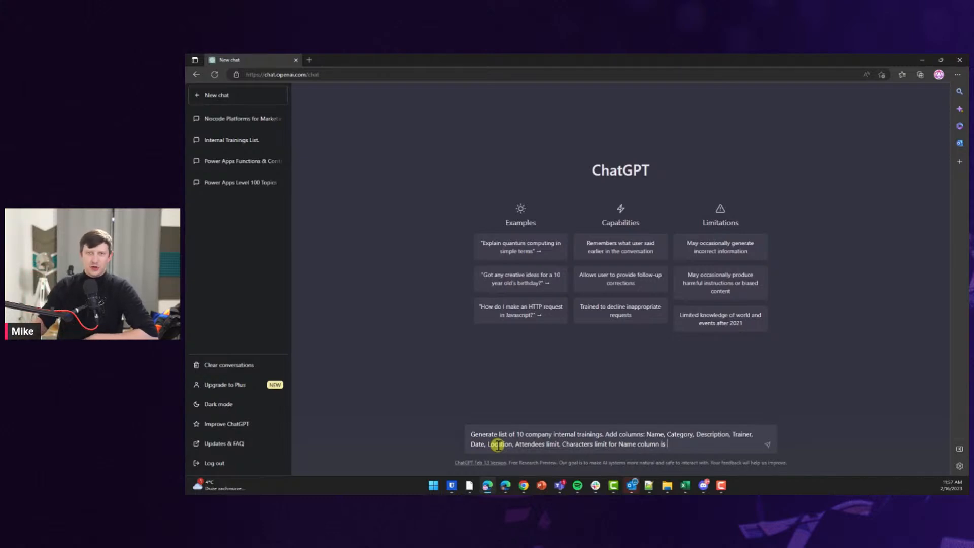
text(50. Characte)
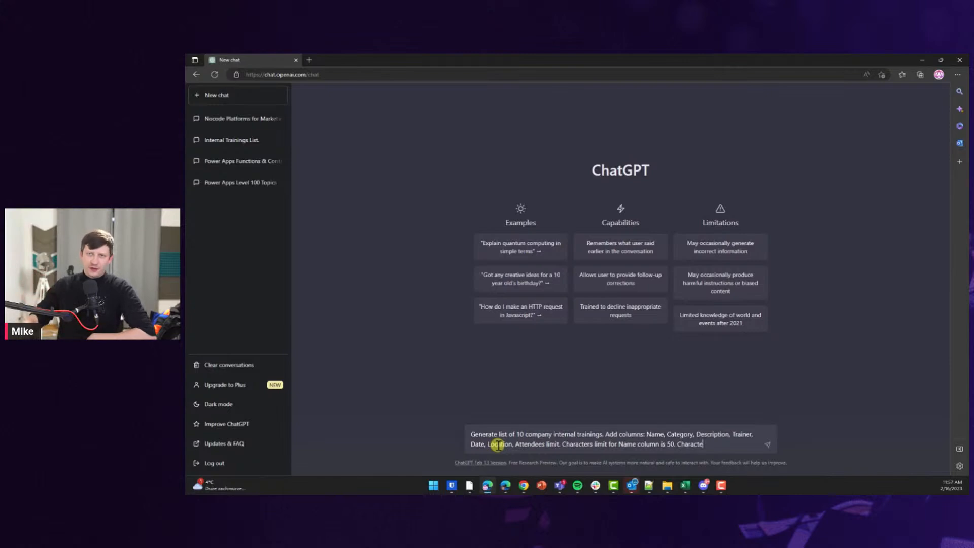
text(rs limit for)
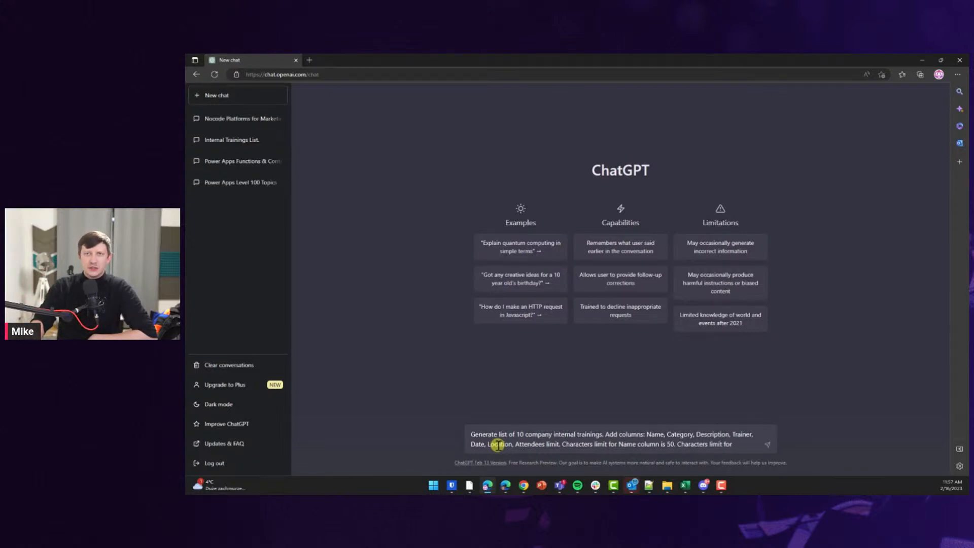
text( Description)
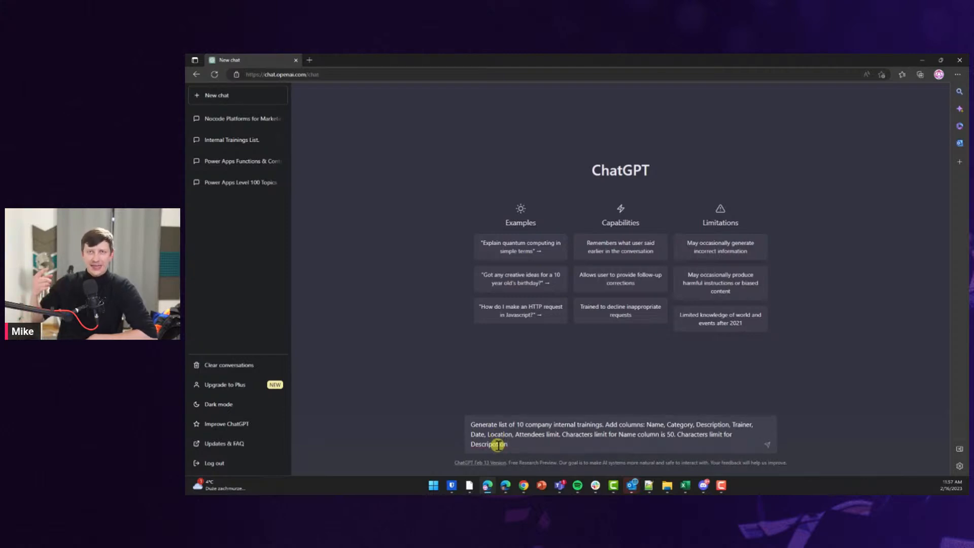
Fix the 'Description' misspelling, finish the prompt with 150-character, dd/mm/yyyy and random-trainer requirements, and send it.
right_click(497, 444)
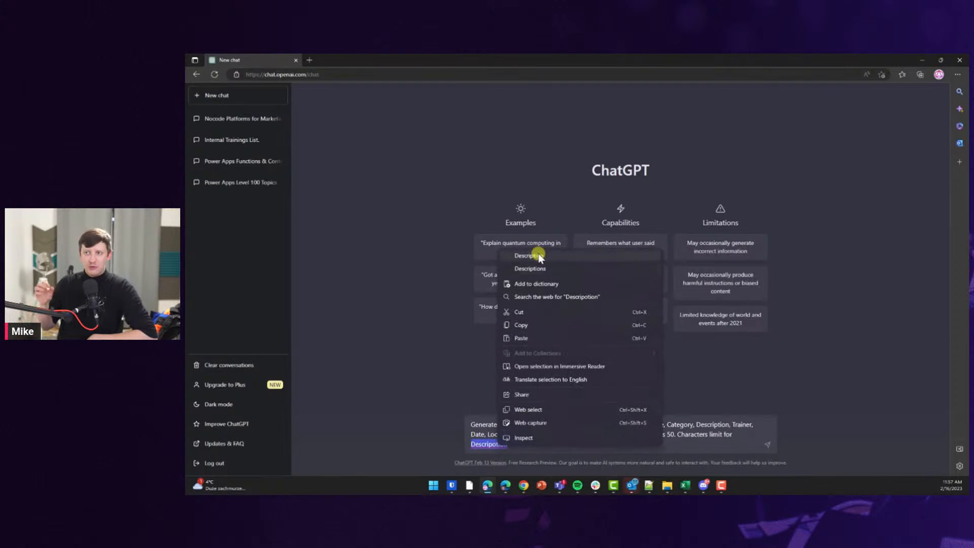
click(535, 256)
click(515, 443)
text(is)
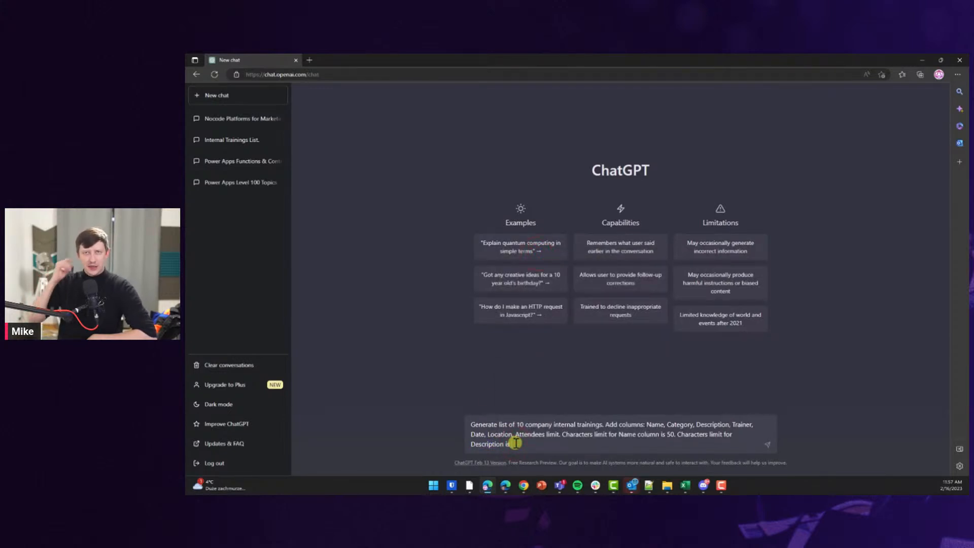
text( 100)
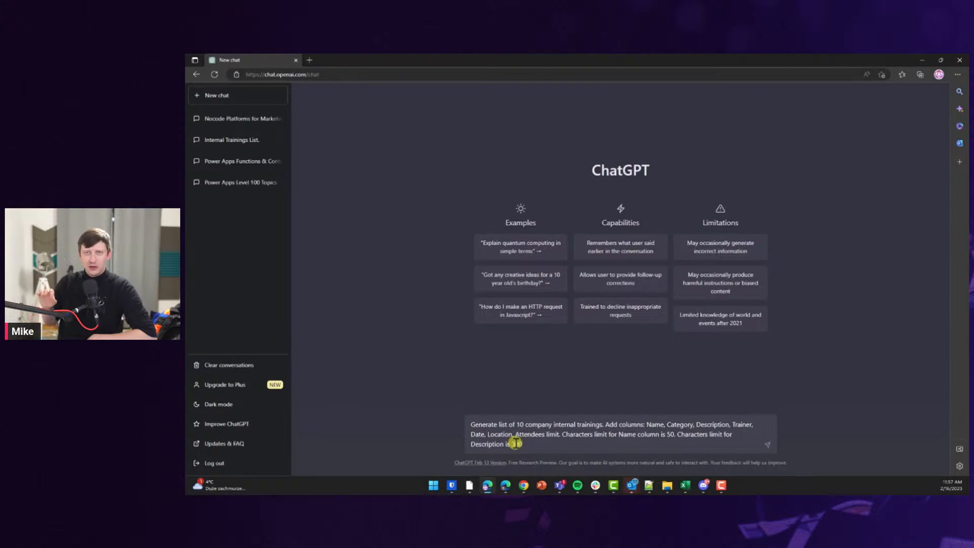
text( but write )
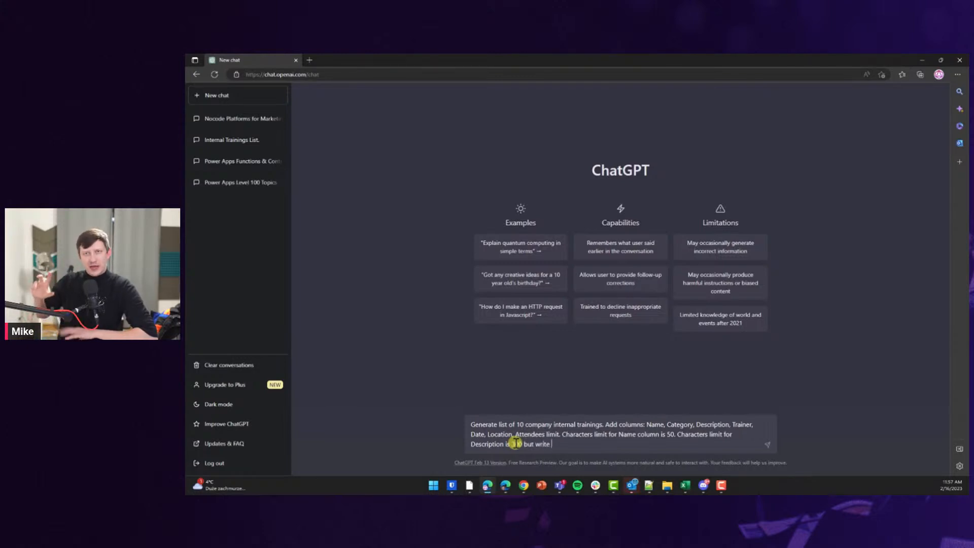
text(not less th)
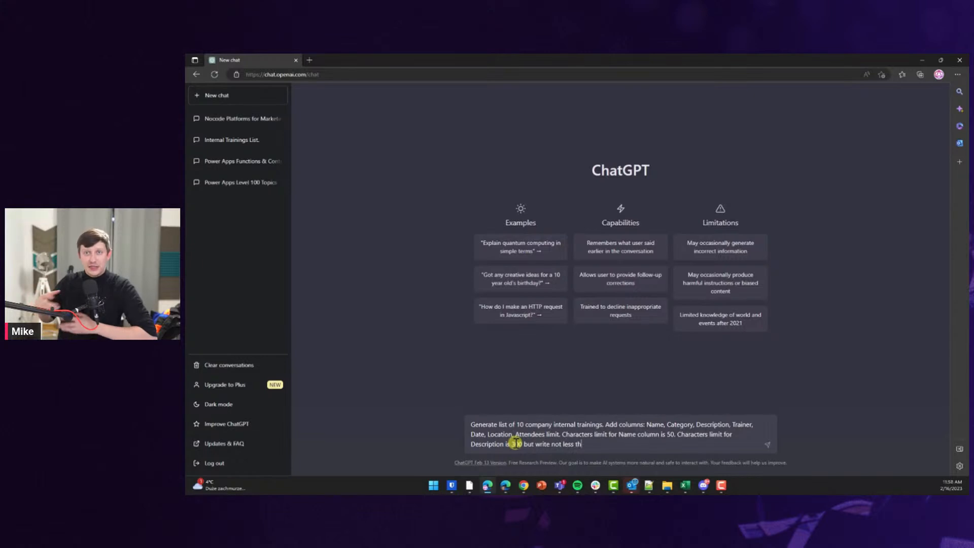
text(an 150)
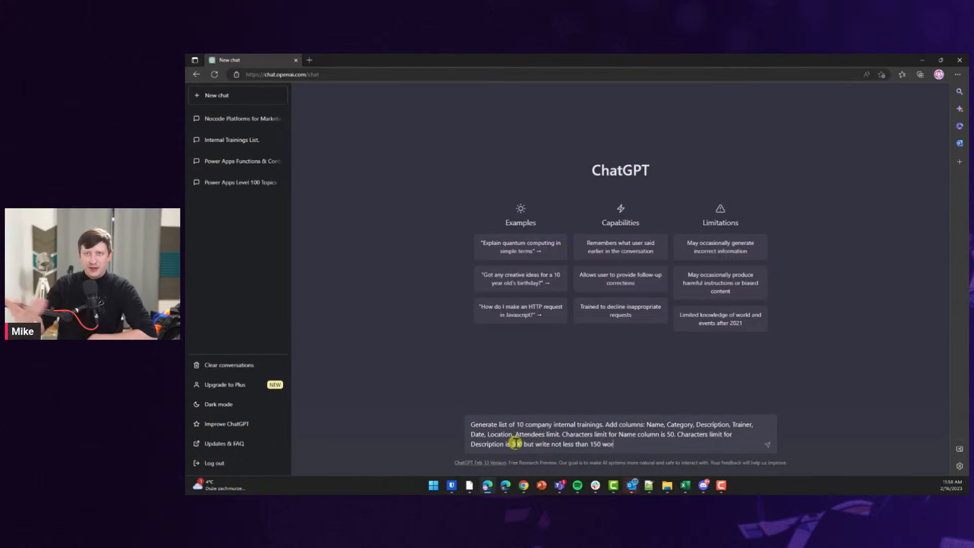
text( characters)
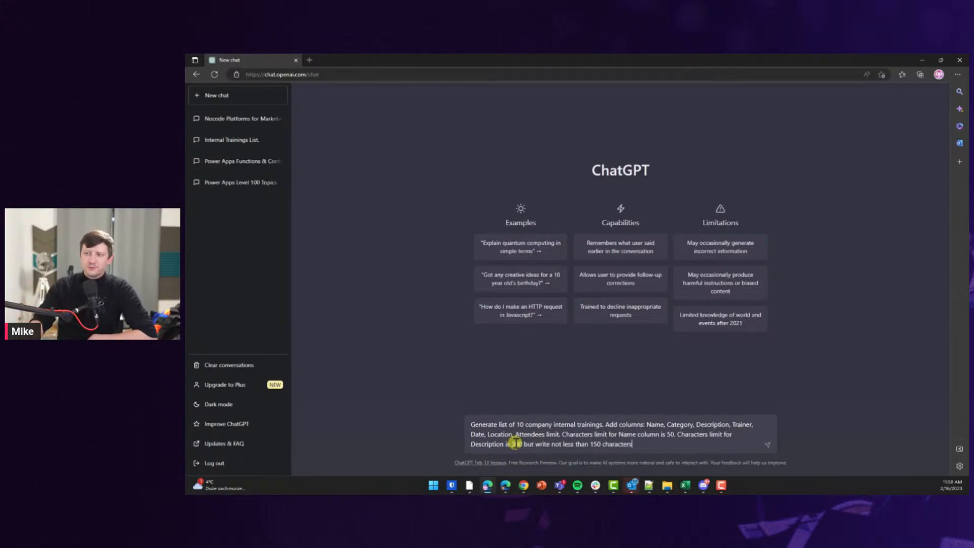
text(. Date colu)
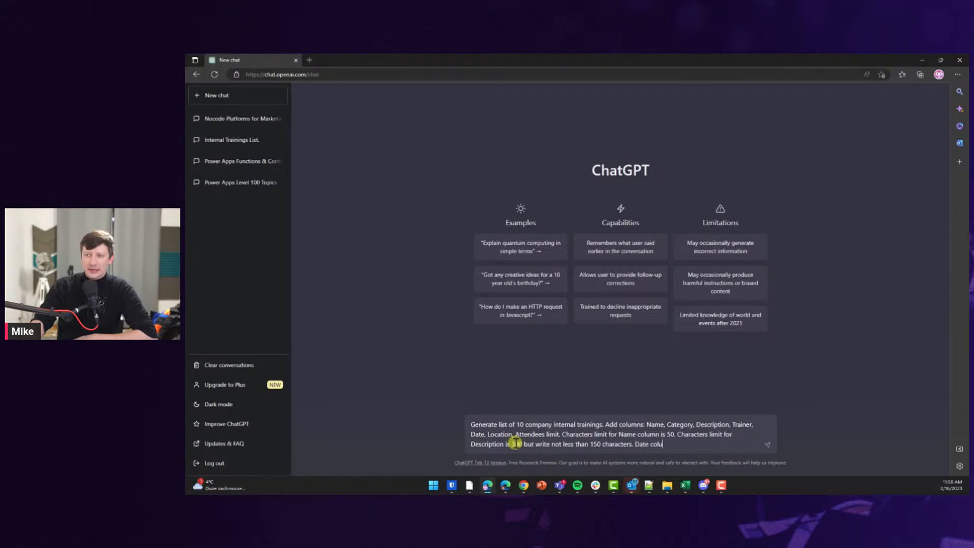
text(mn in fo)
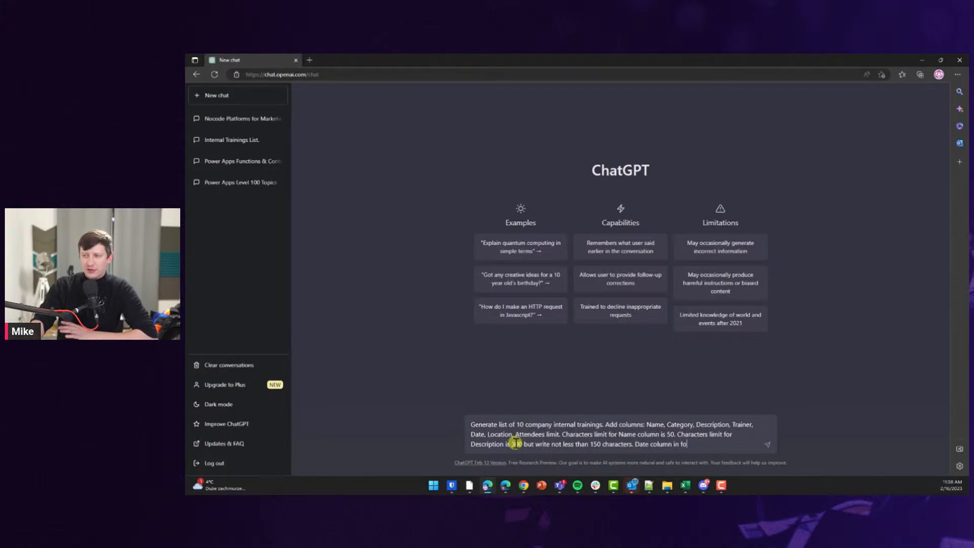
text(rmat d)
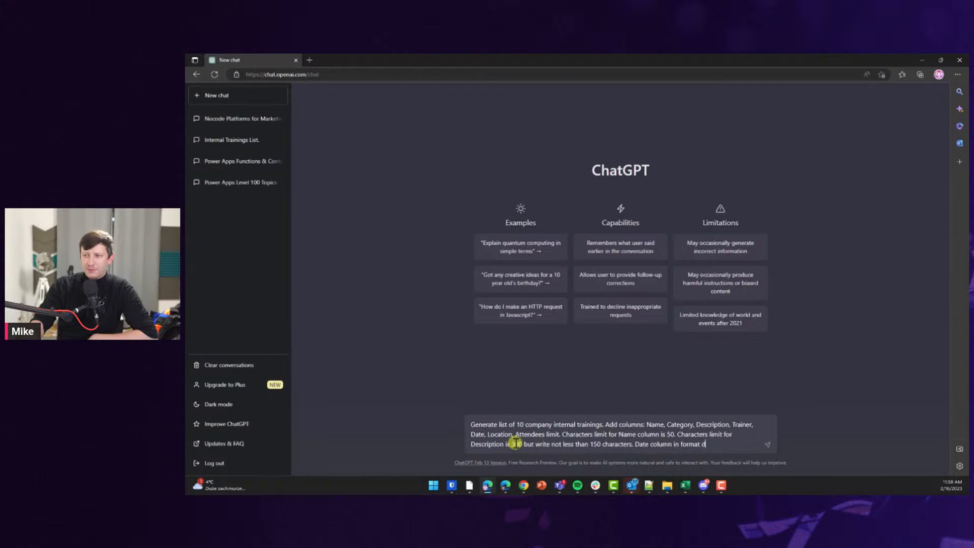
text(d/mm/yy)
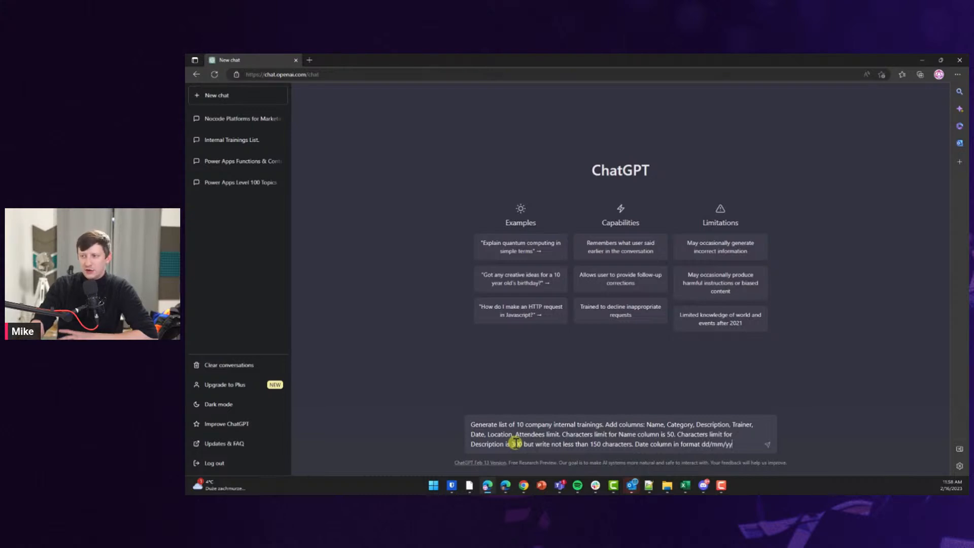
text(yy. Generate random name)
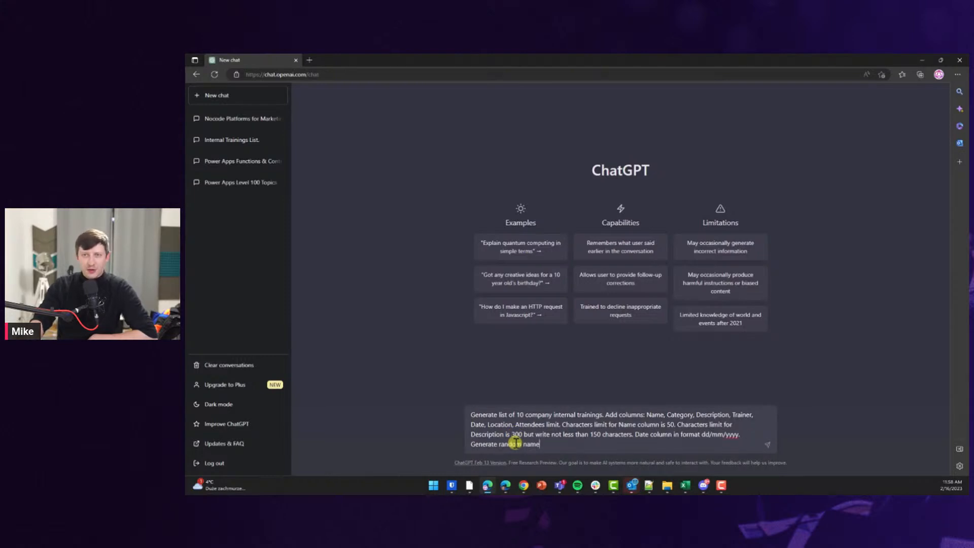
text( for Trainer.)
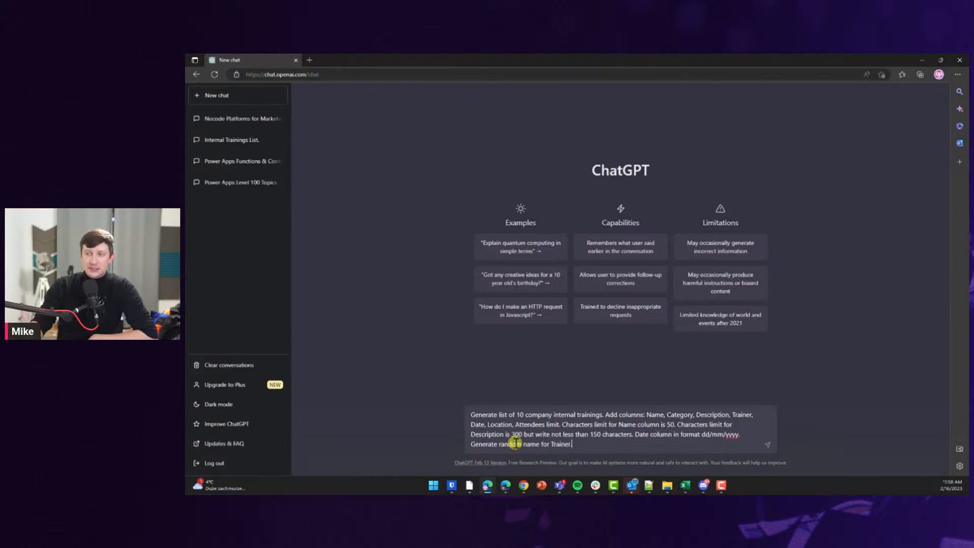
key(Return)
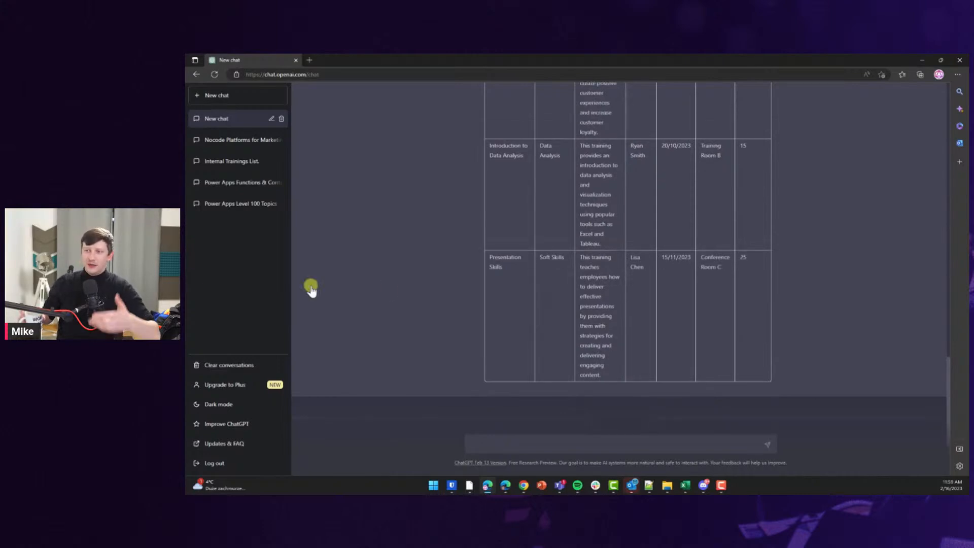
Select and copy the generated trainings table from the Name header to the last row.
scroll(517, 317, up, 10)
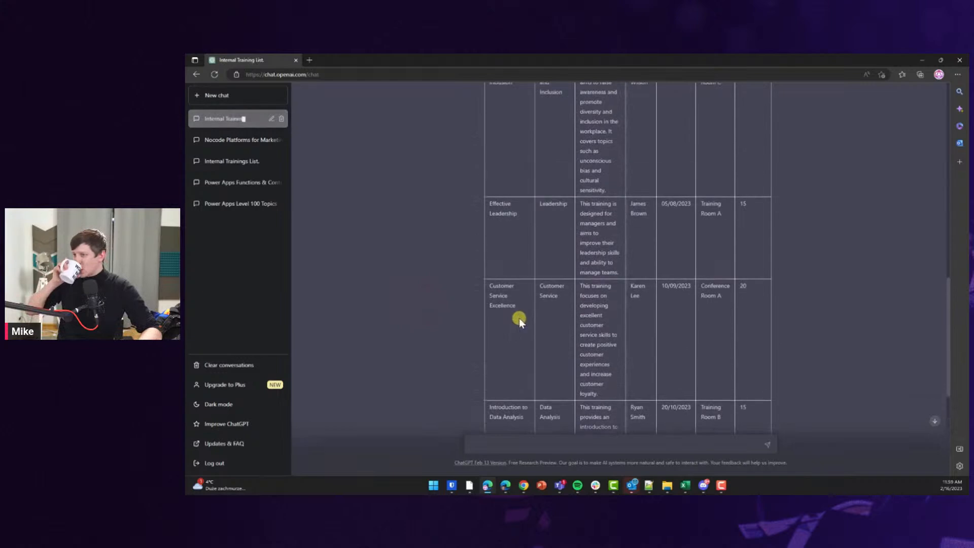
scroll(519, 318, up, 6)
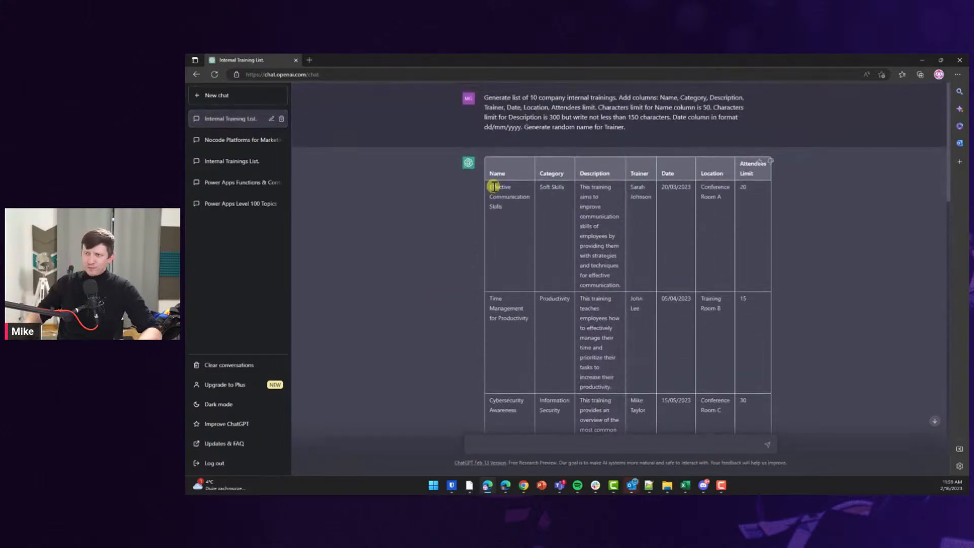
drag(498, 163, 708, 289)
scroll(675, 271, down, 10)
scroll(700, 287, down, 4)
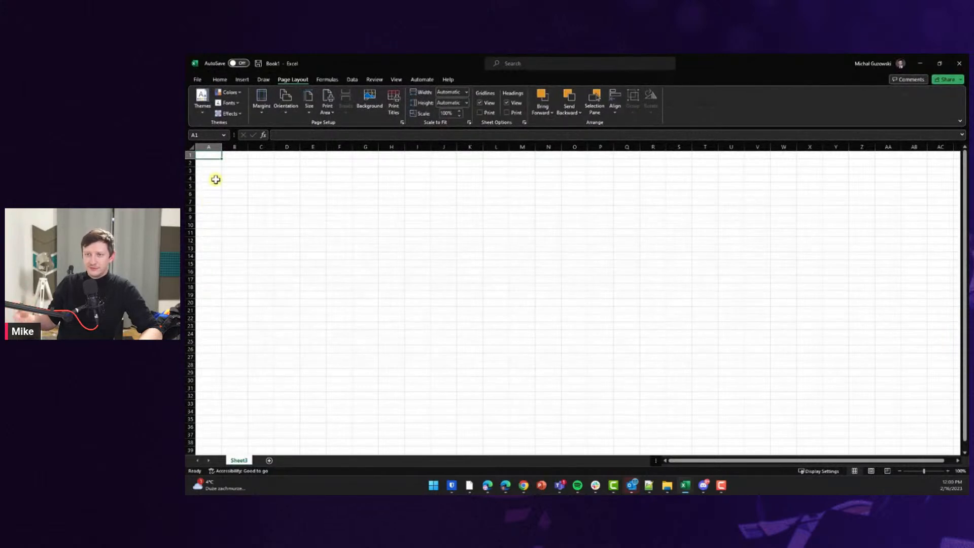
Paste the trainings table at A1 using Keep Text Only.
key(ctrl+v)
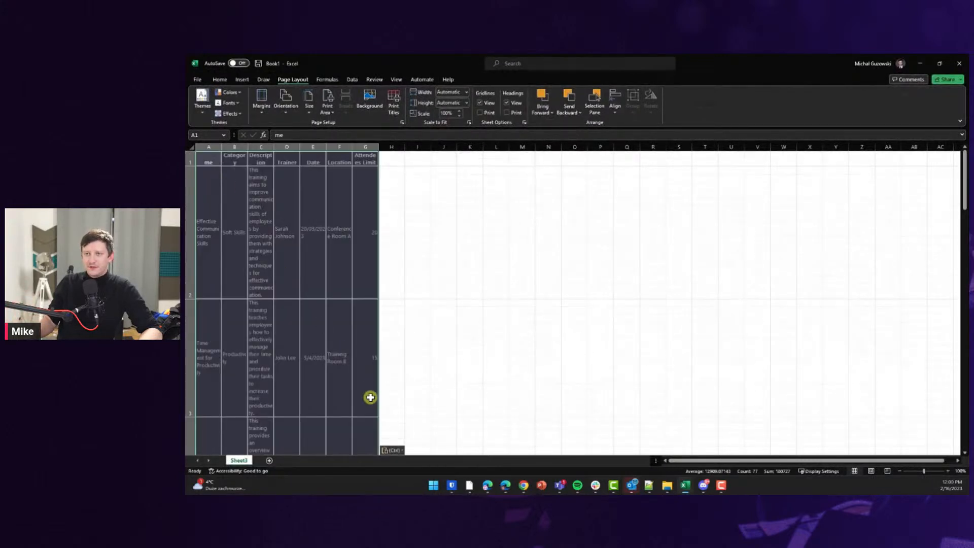
click(392, 450)
click(400, 427)
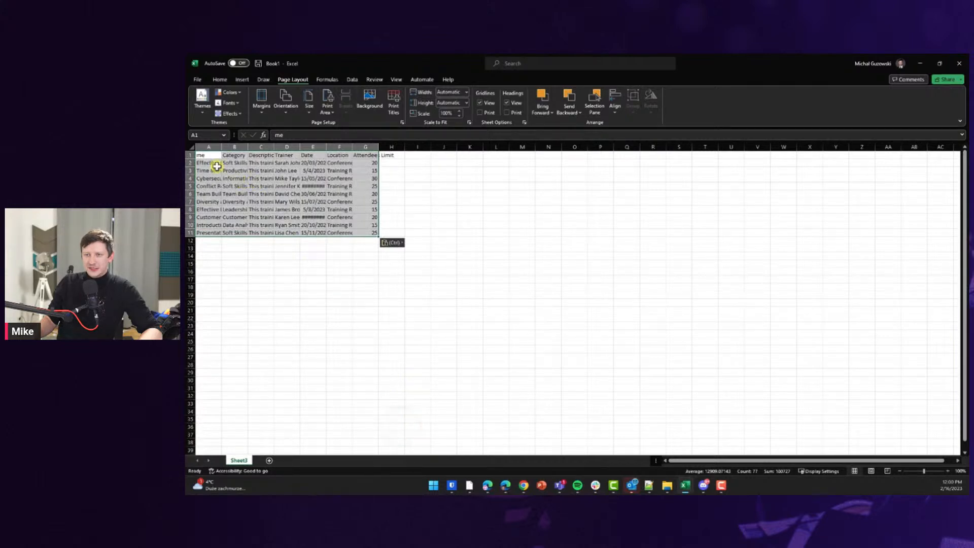
Correct the A1 header from 'me' to 'Name' and select the whole data region.
double_click(203, 154)
click(279, 134)
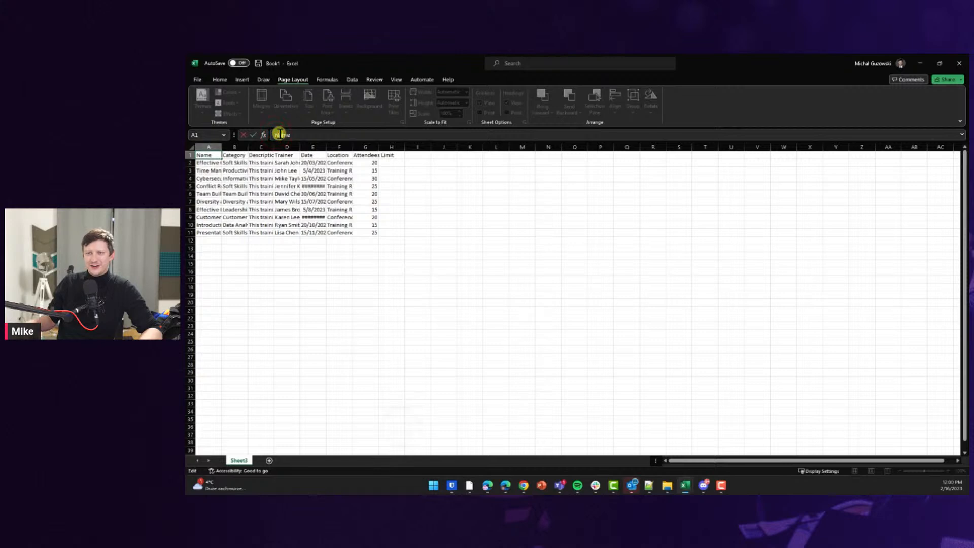
click(303, 195)
key(ctrl+a)
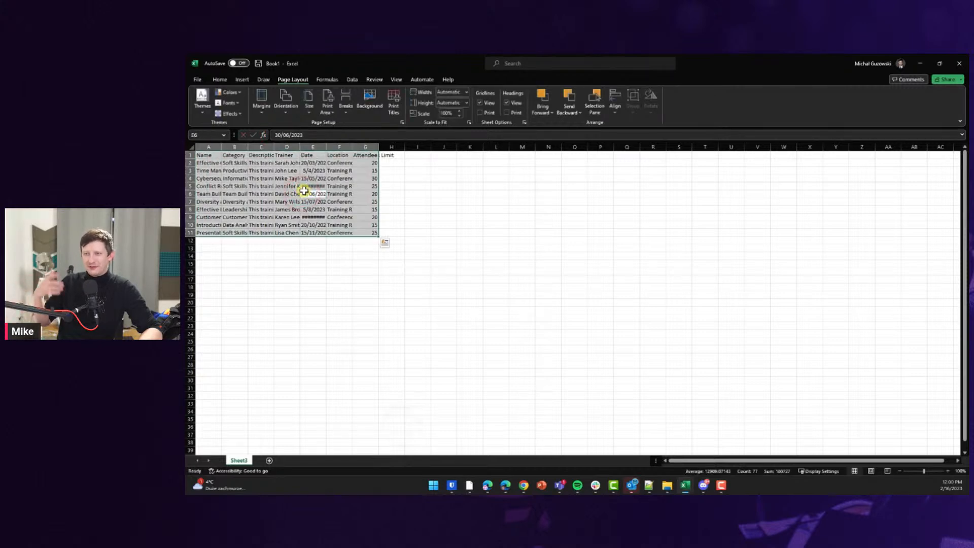
click(235, 80)
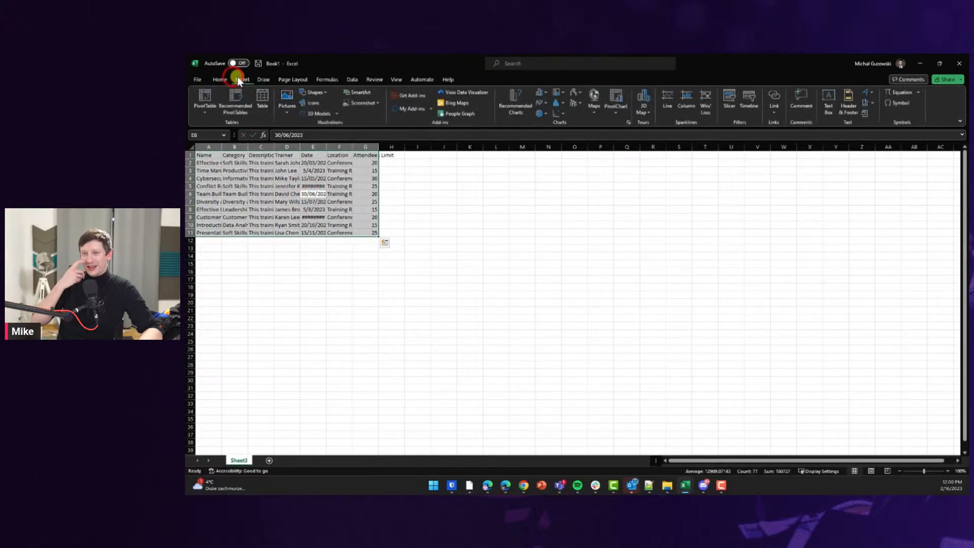
Convert A1:G11 into a table with headers and autofit columns A through G.
click(261, 97)
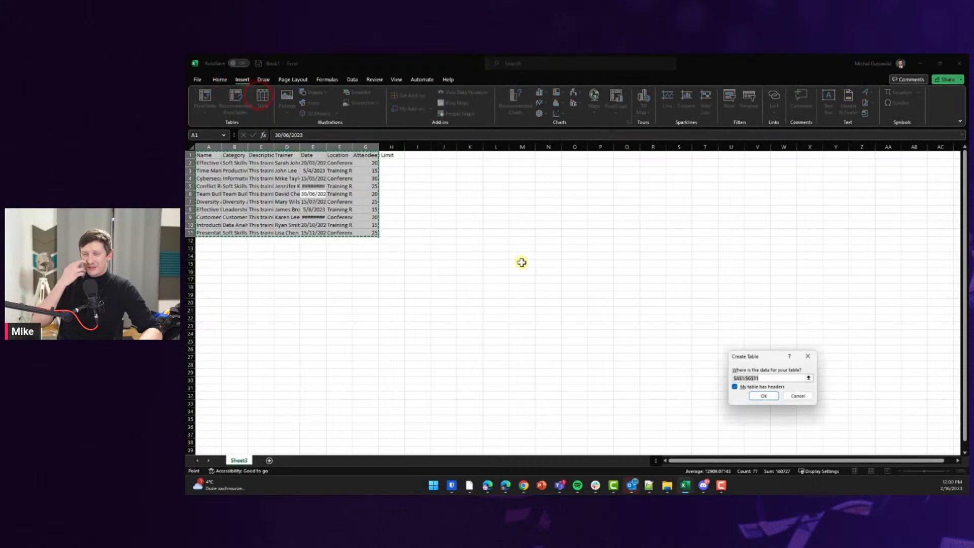
click(766, 397)
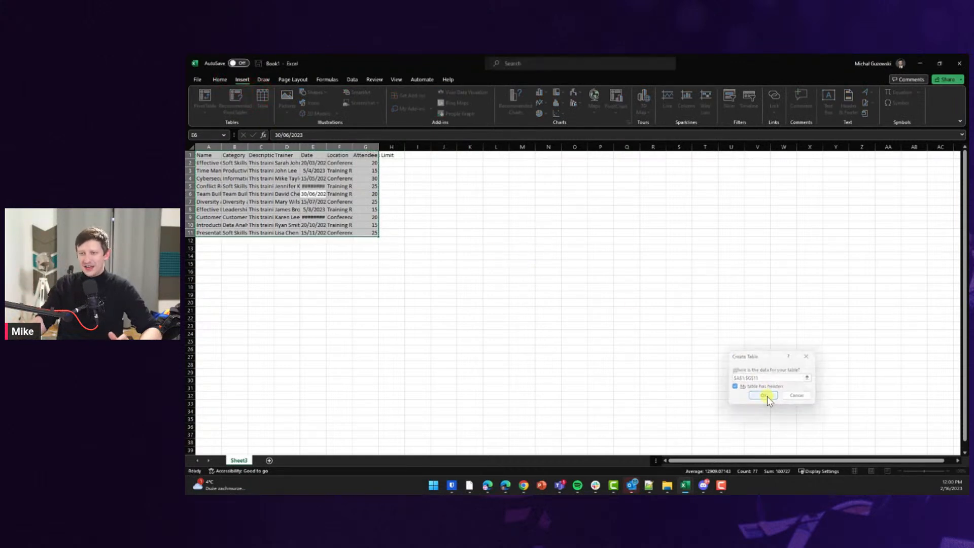
double_click(222, 146)
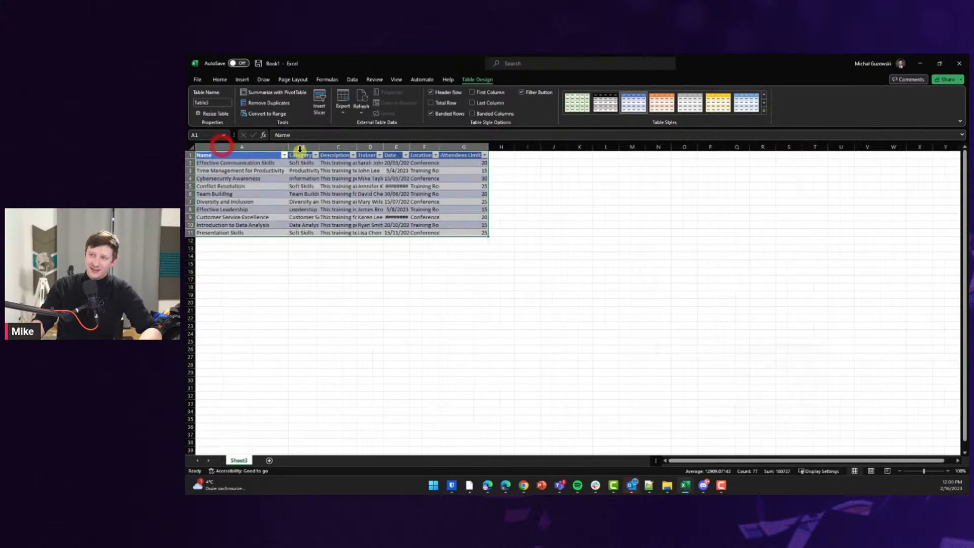
drag(317, 147, 514, 147)
double_click(336, 146)
double_click(515, 148)
double_click(555, 147)
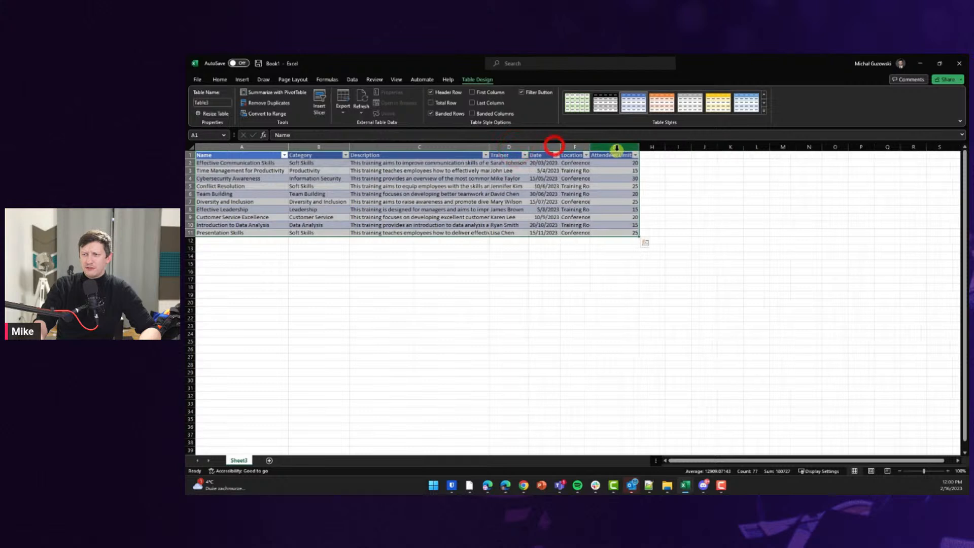
double_click(588, 146)
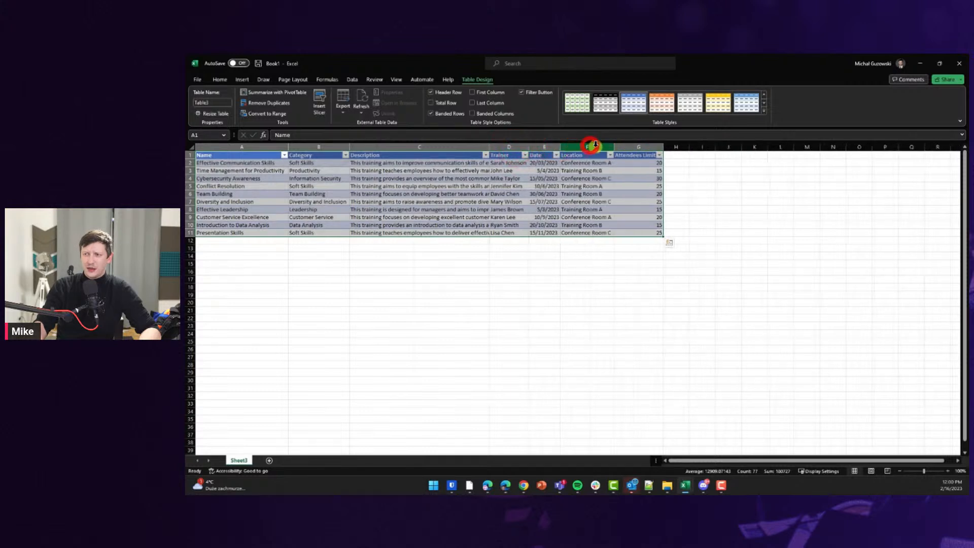
double_click(662, 147)
Apply a dd/mm/yyyy date format to the whole Date column.
click(540, 147)
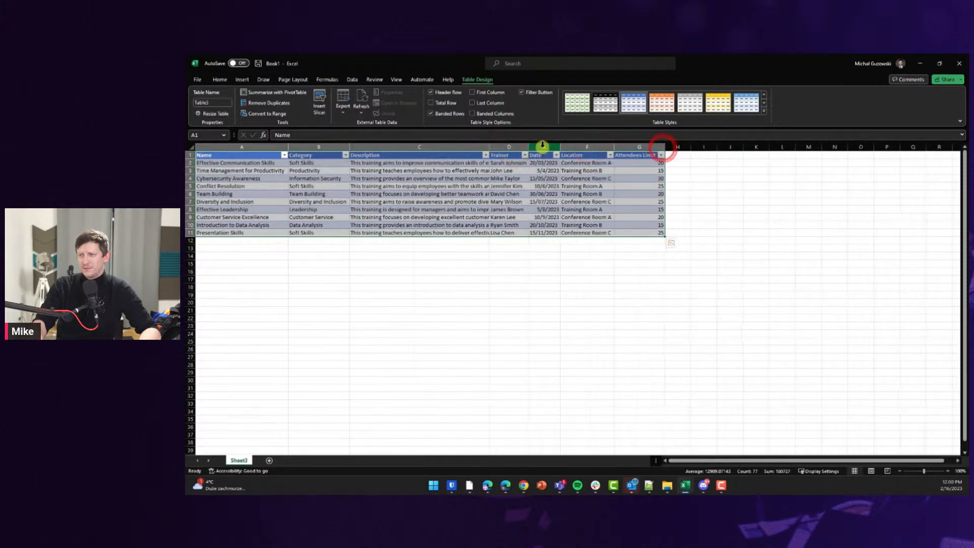
right_click(541, 147)
click(561, 261)
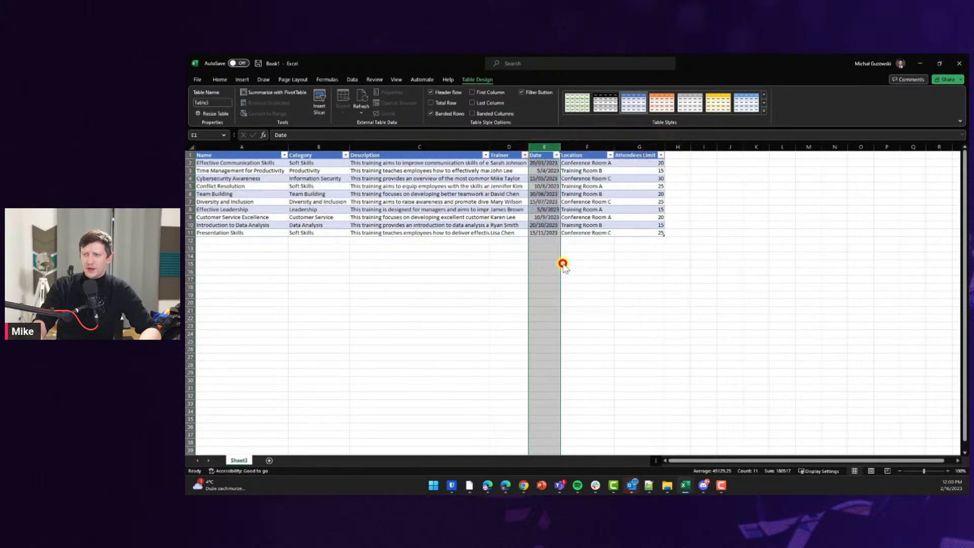
click(349, 145)
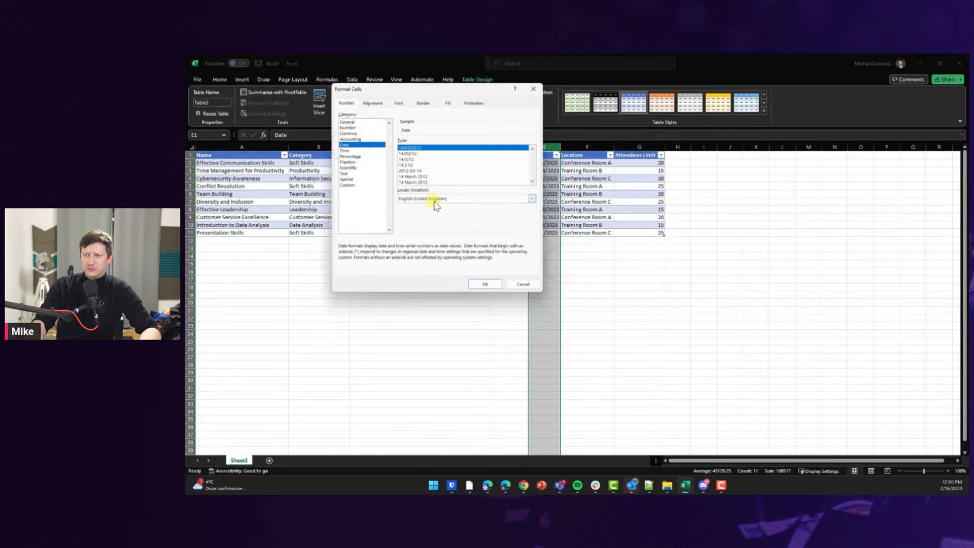
click(482, 283)
Wrap the Description column's text and check one wrapped description.
click(413, 188)
click(414, 147)
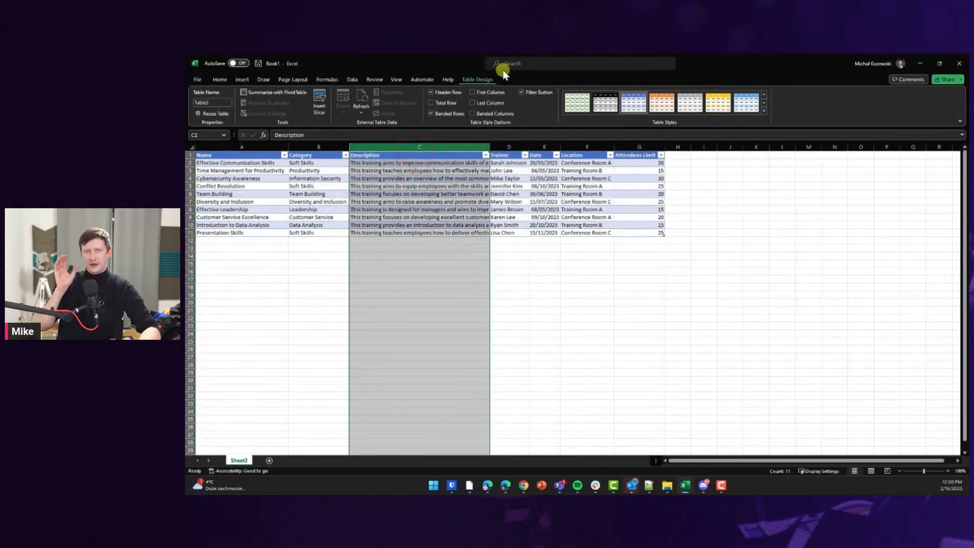
click(517, 64)
text(wra)
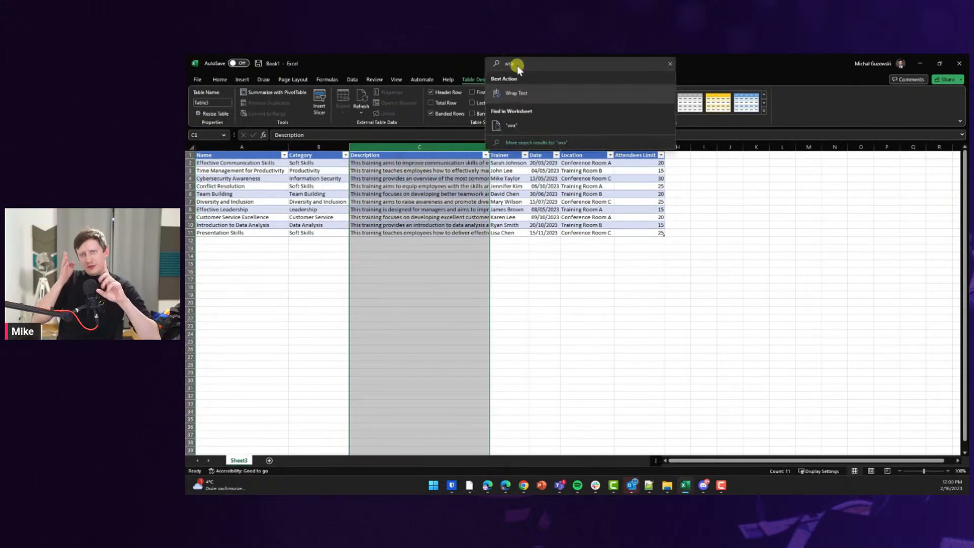
click(515, 93)
click(427, 198)
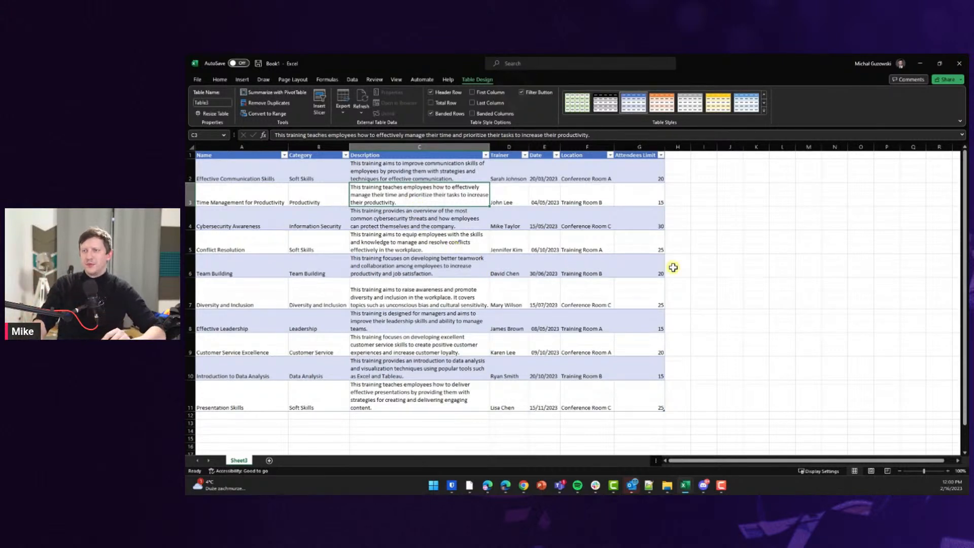
click(673, 267)
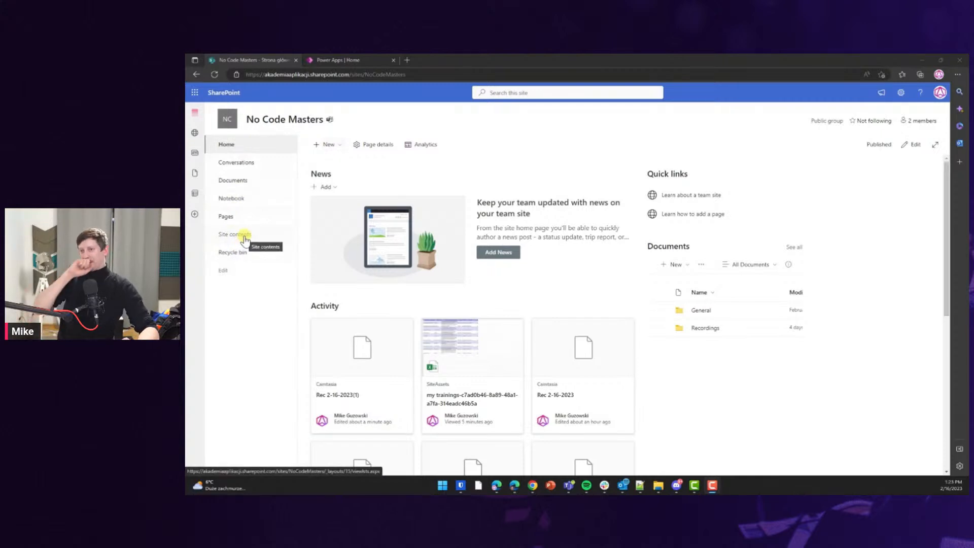
Open the No Code Masters site's full contents list.
click(244, 236)
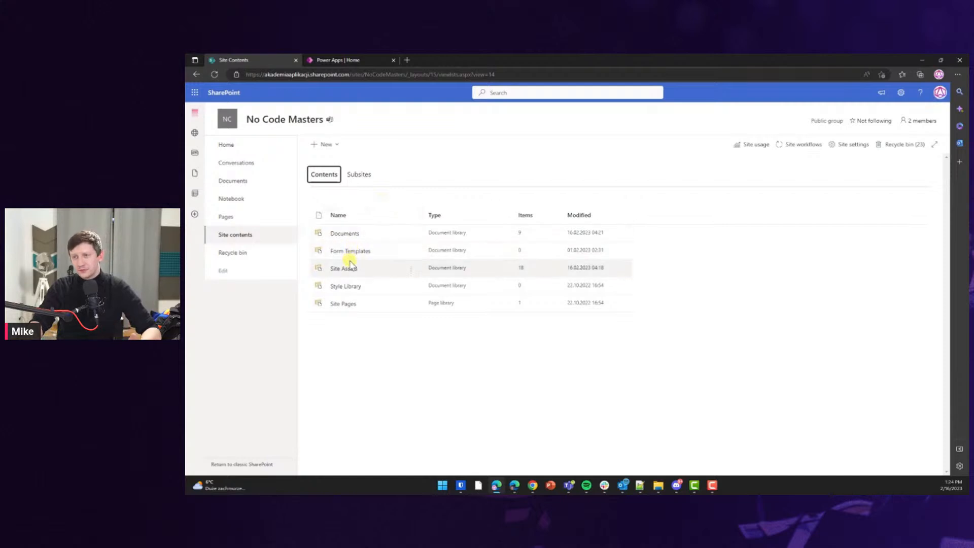
Create a new list from Excel by uploading the 'my trainings' workbook from this computer.
click(322, 146)
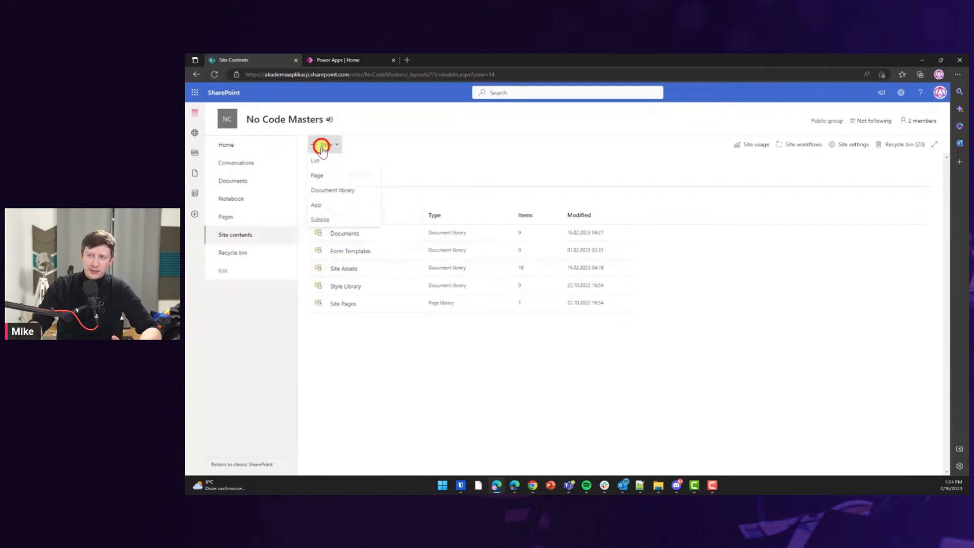
click(354, 163)
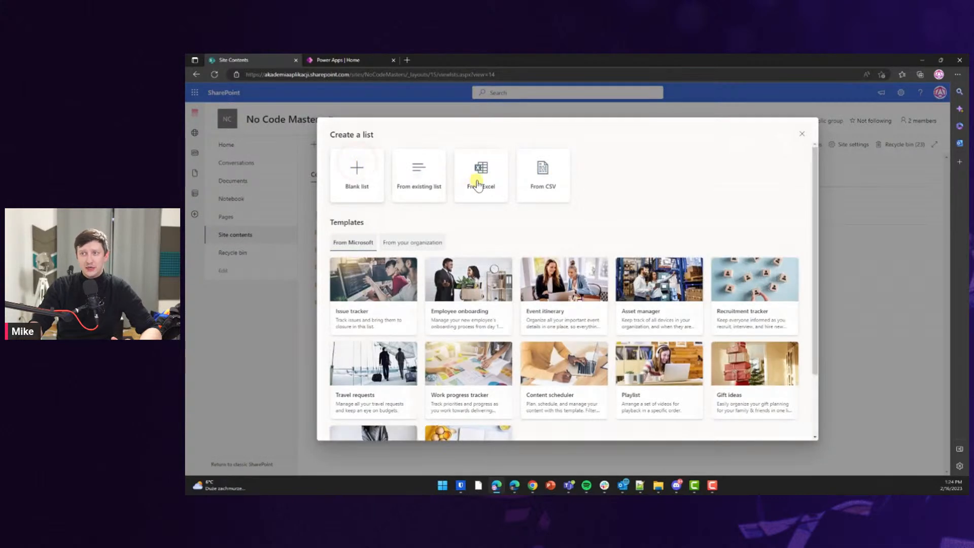
click(478, 187)
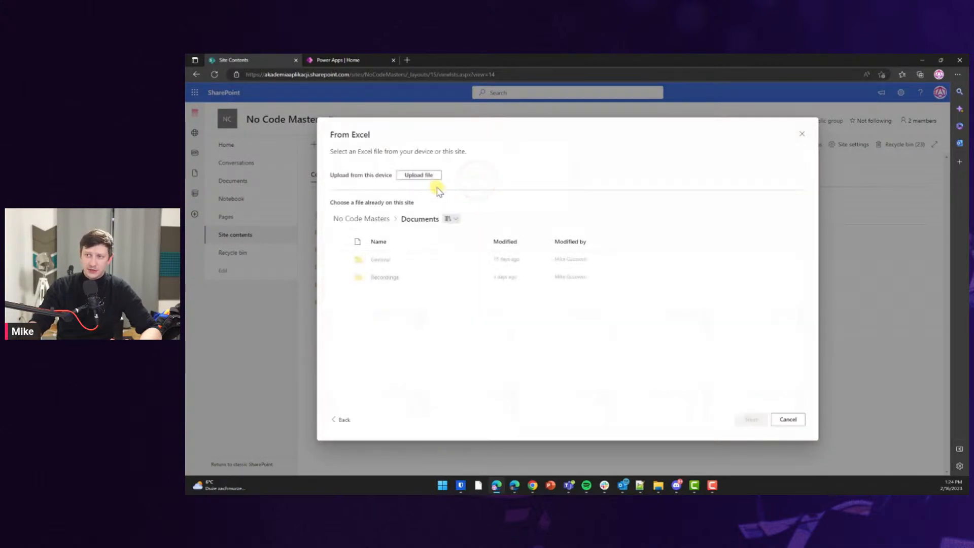
click(428, 179)
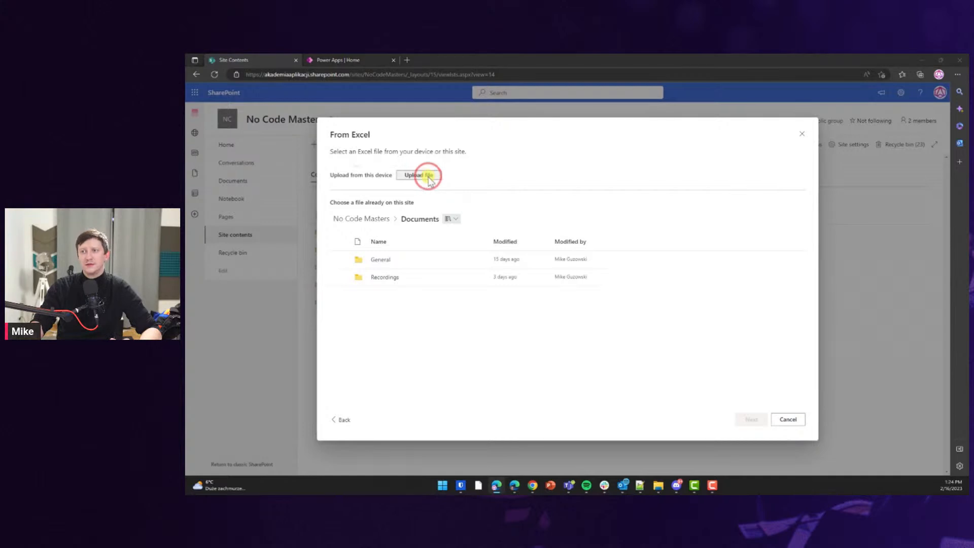
click(291, 146)
click(507, 260)
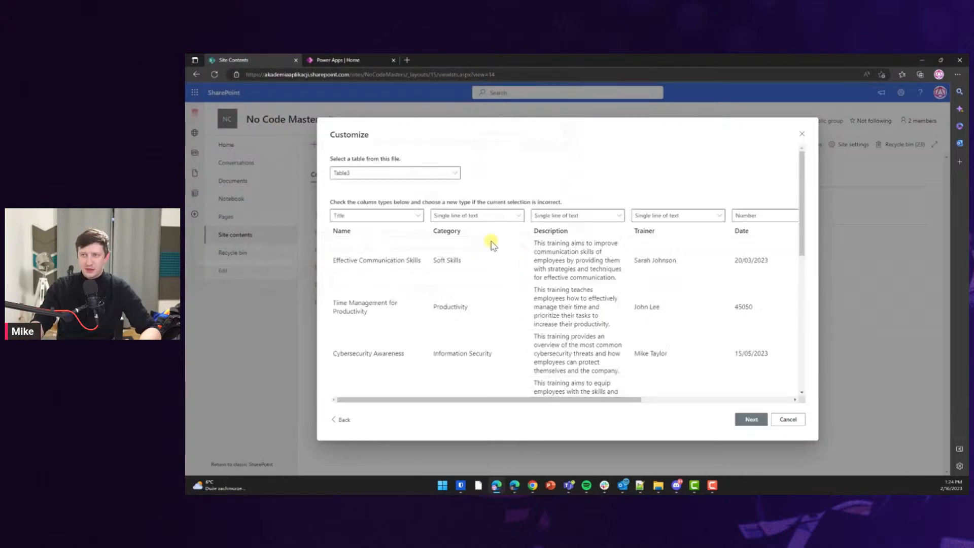
Set Category to Choice and Description to Multiple lines of text.
click(462, 220)
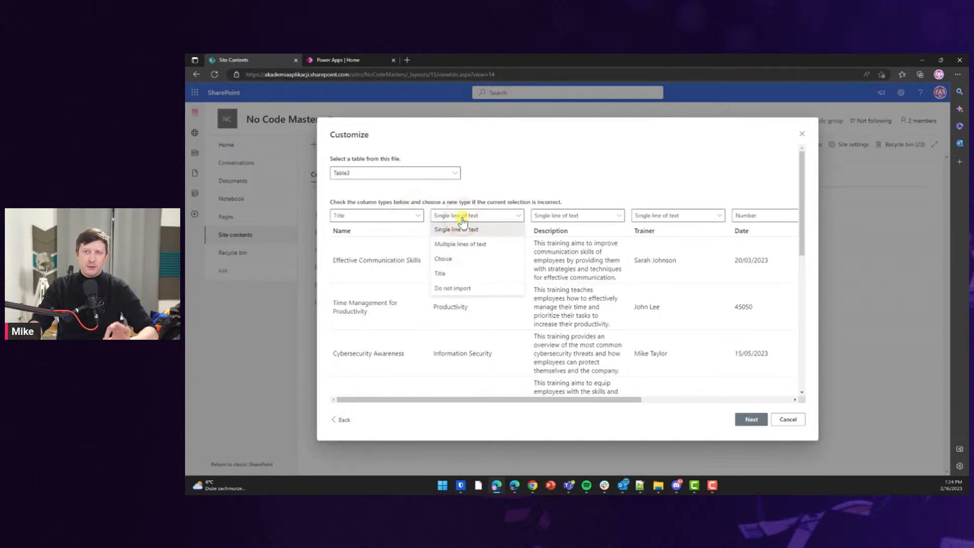
click(457, 258)
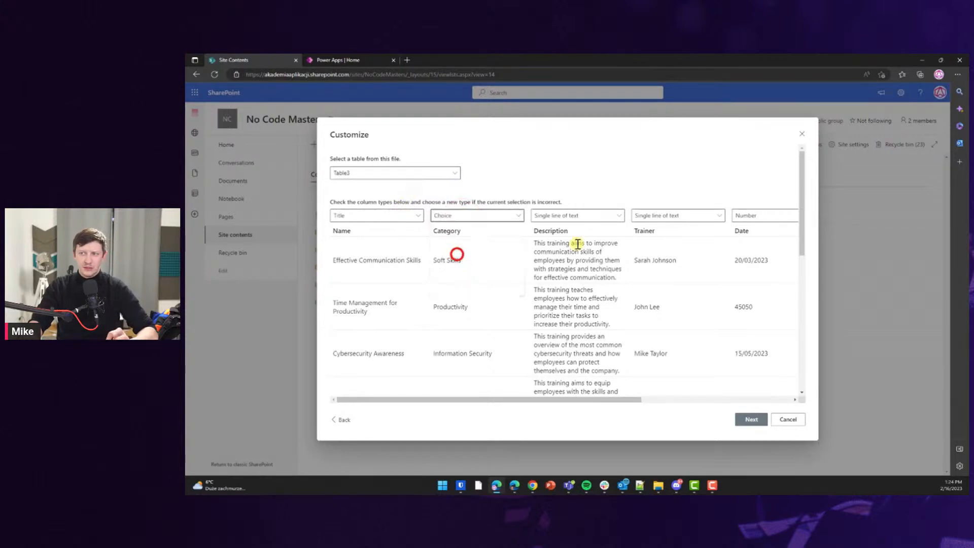
click(581, 218)
click(579, 244)
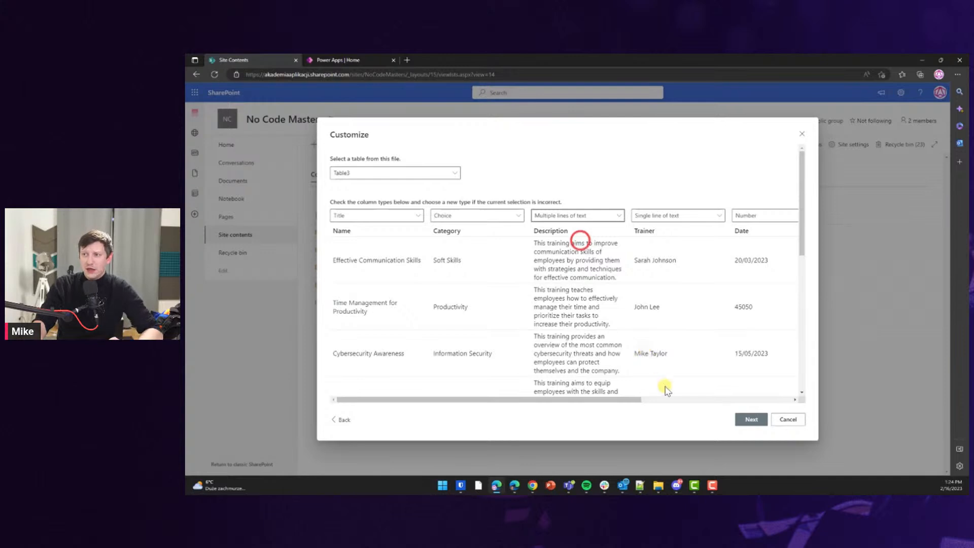
drag(626, 400, 778, 399)
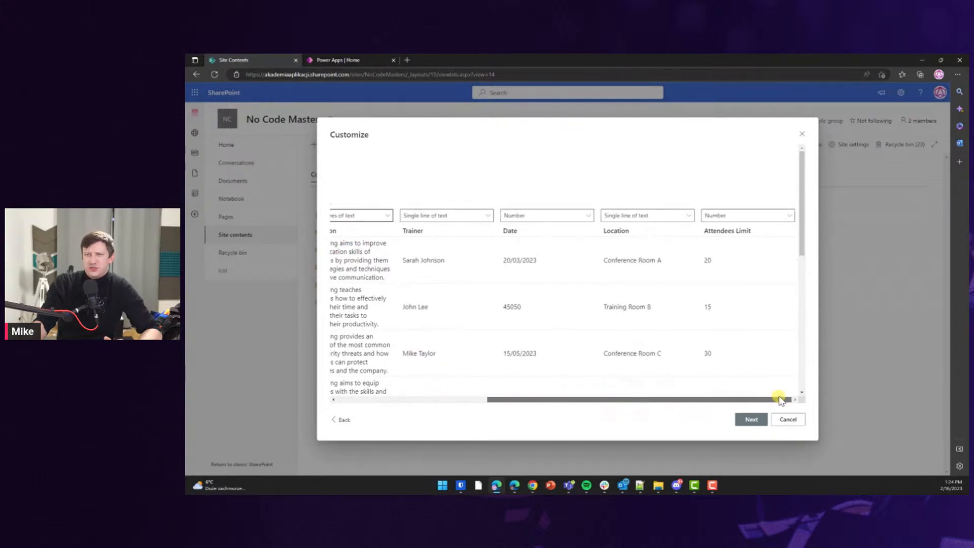
Keep Trainer as single line text, make Date a Date and time and Location a Choice column.
click(457, 216)
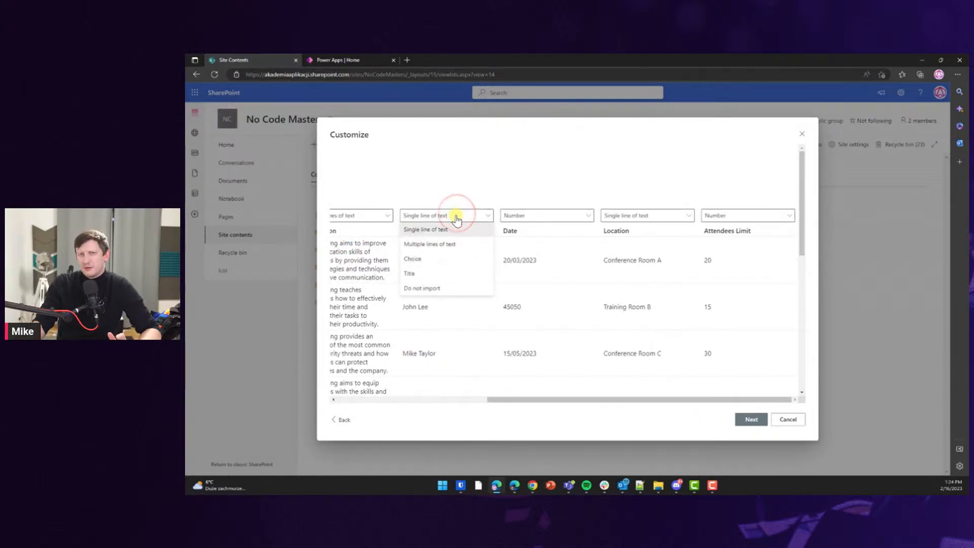
click(455, 227)
click(550, 215)
click(541, 258)
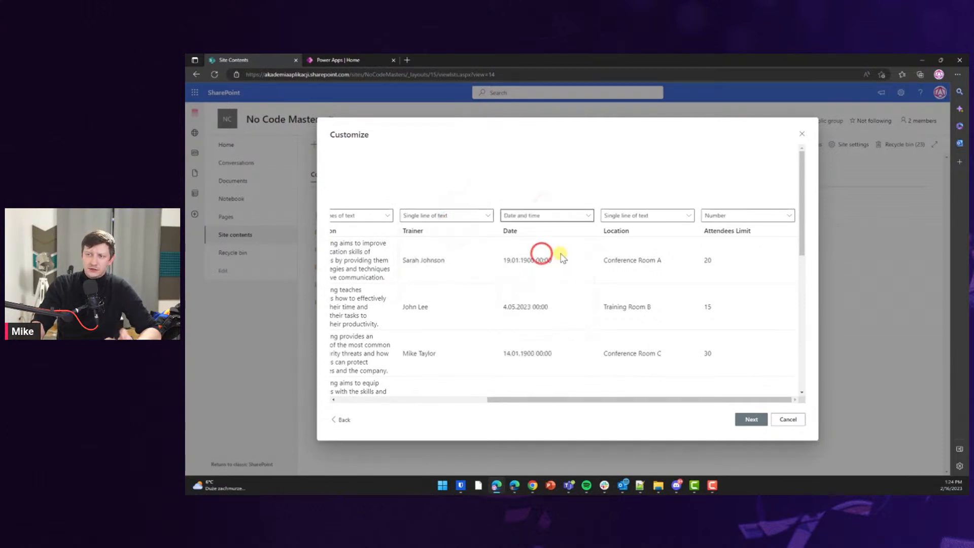
drag(797, 201, 787, 163)
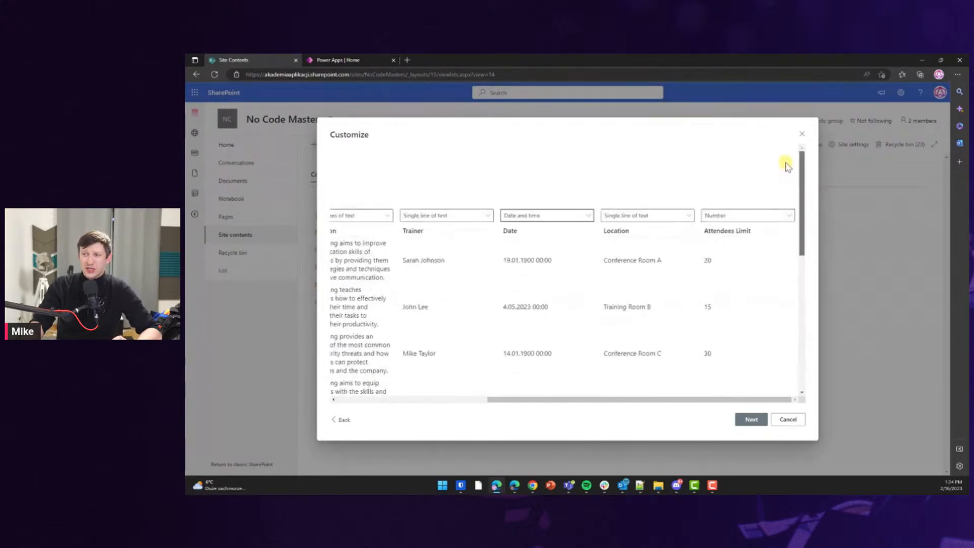
click(647, 216)
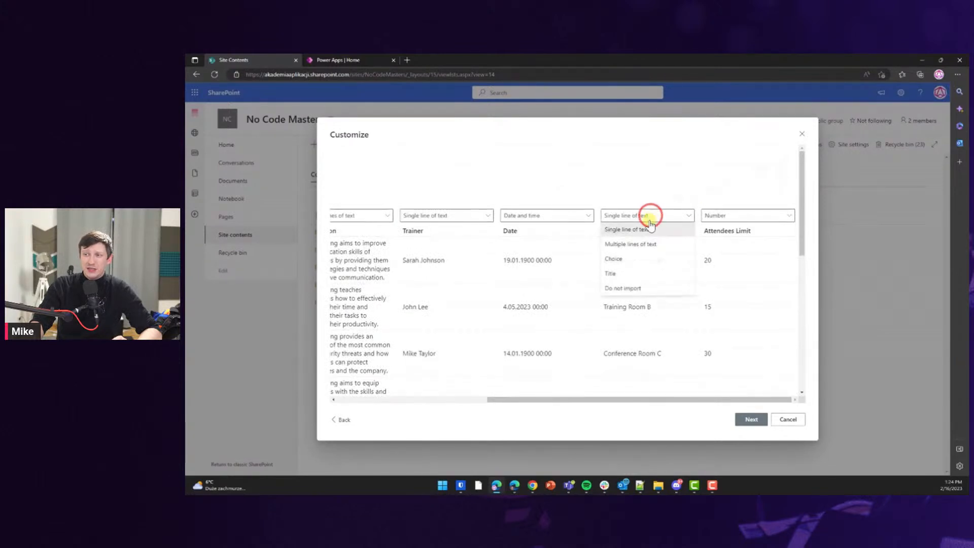
click(634, 258)
click(749, 419)
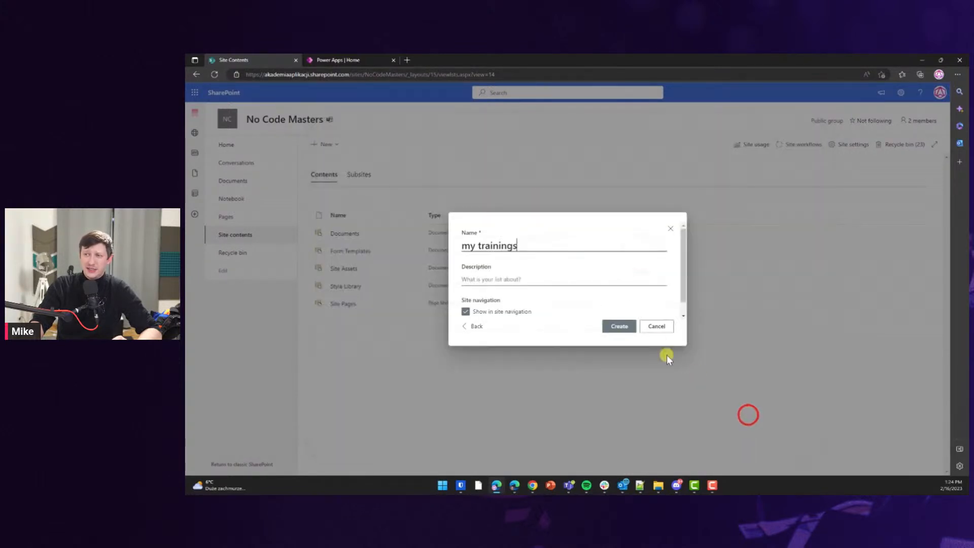
Name the new list 'Available Trainings', keep it out of site navigation, and create it.
triple_click(491, 245)
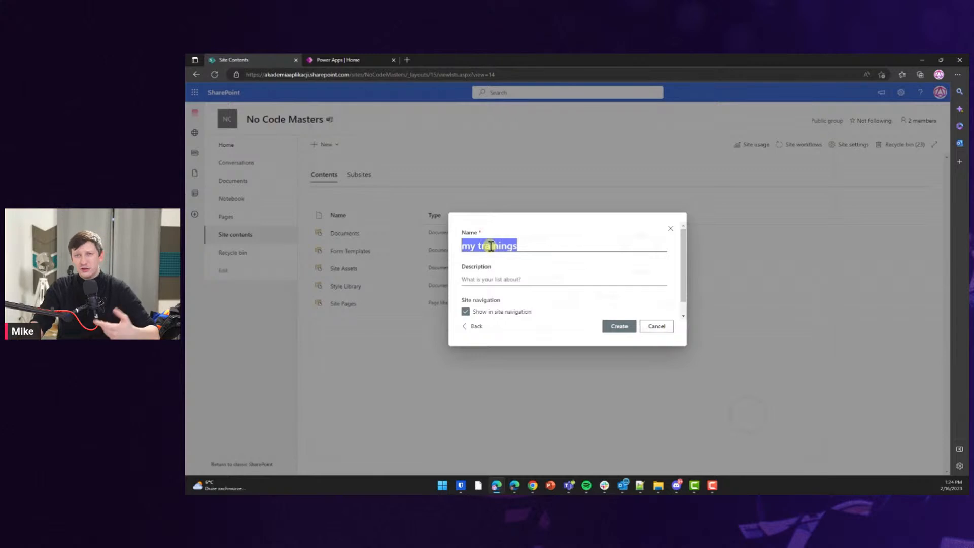
text(Available)
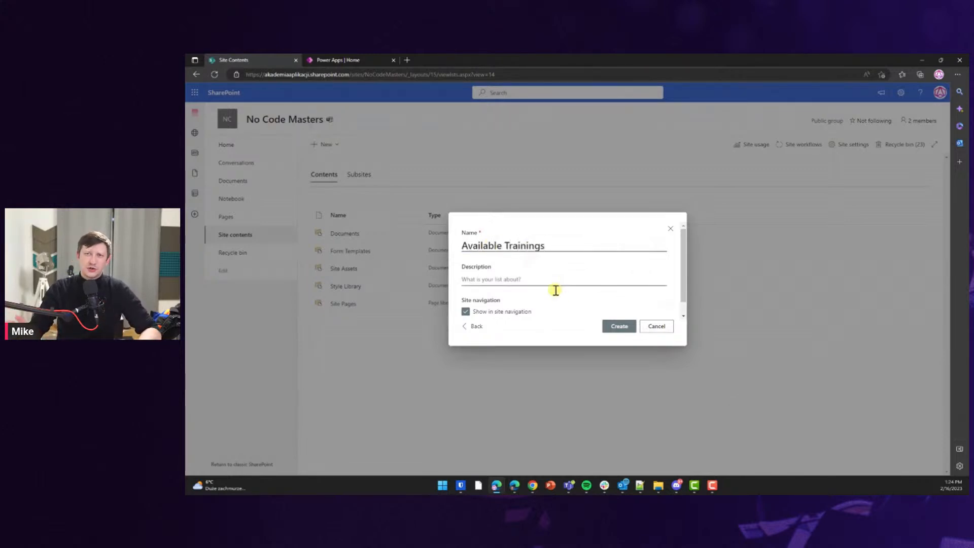
click(506, 311)
click(614, 322)
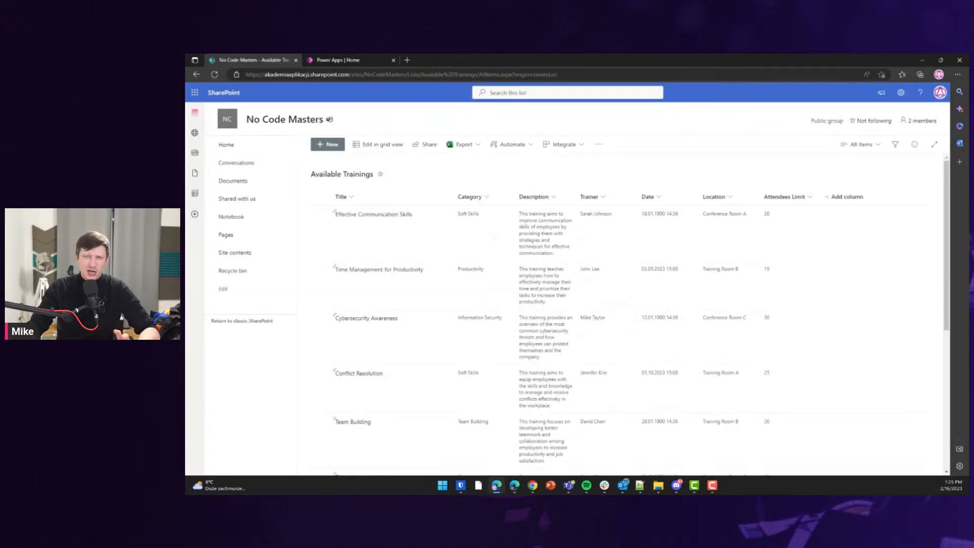
In grid view, set Effective Communication Skills' date to 10.03.2023.
click(380, 145)
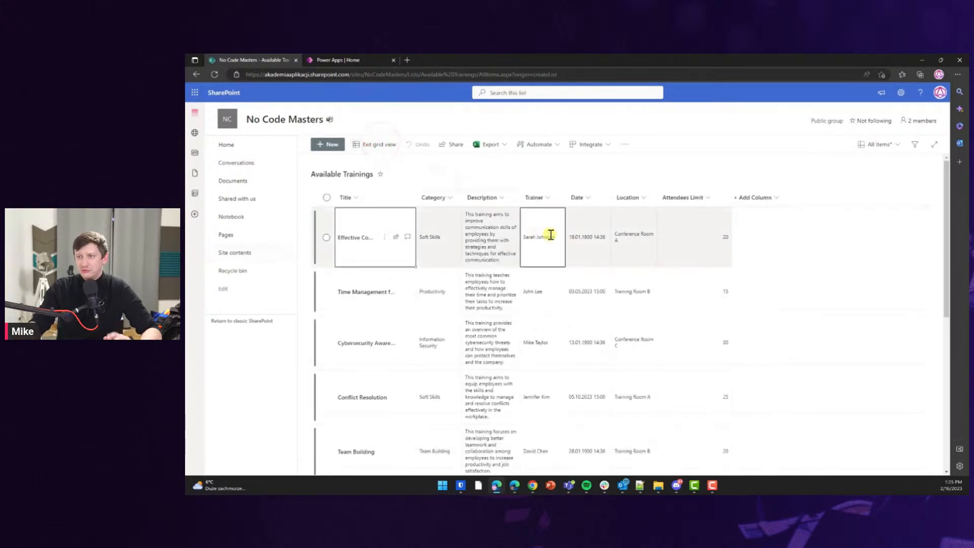
click(583, 236)
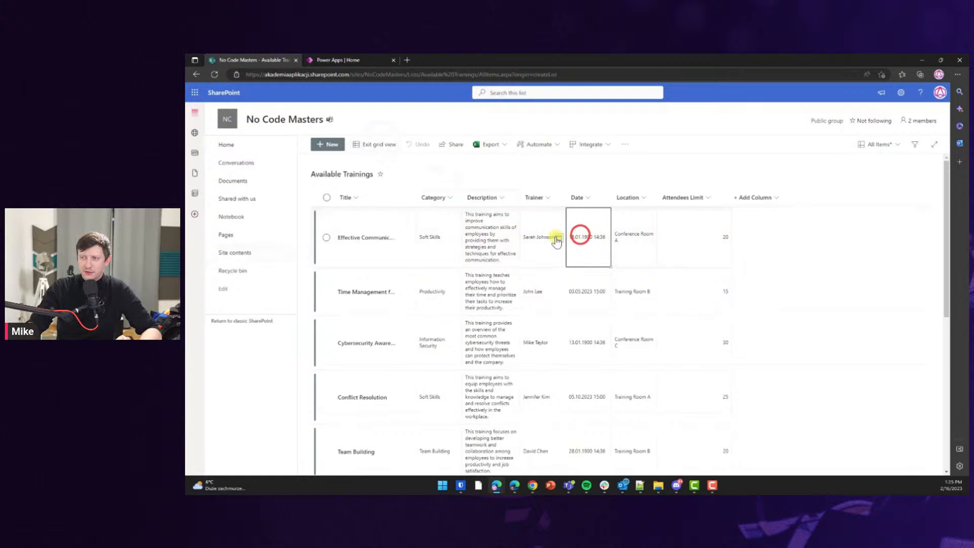
click(557, 236)
click(572, 343)
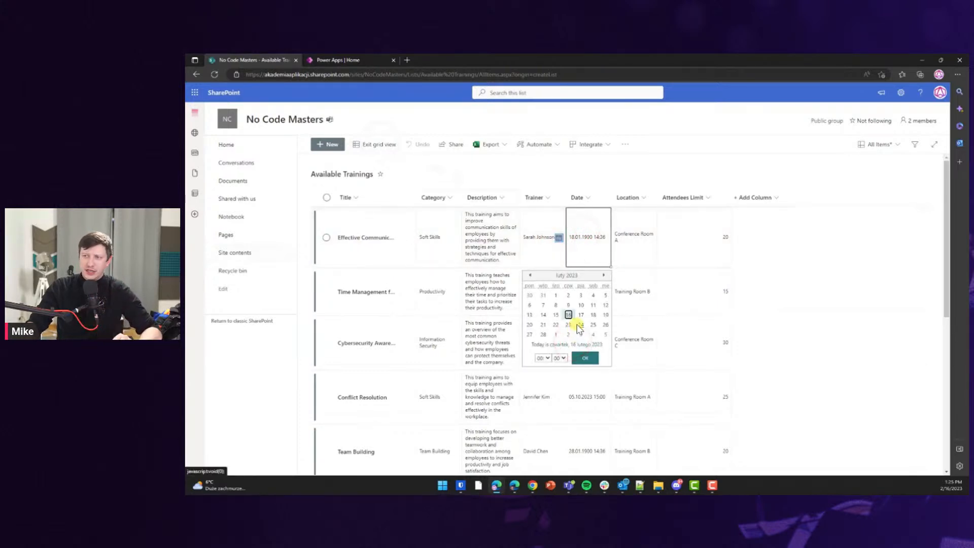
click(603, 275)
click(581, 305)
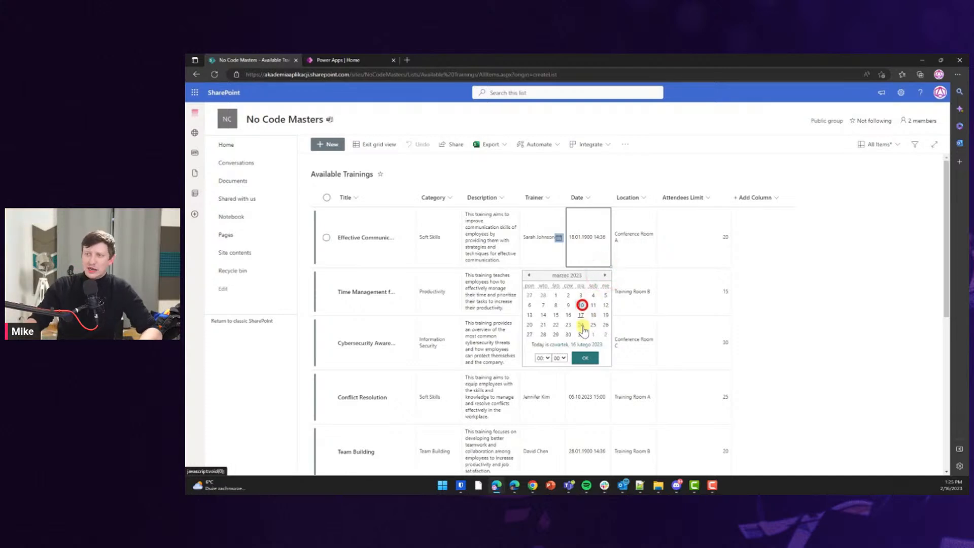
click(584, 356)
Set the Cybersecurity Awareness training date to 04.05.2023.
click(581, 290)
click(588, 343)
click(559, 342)
click(605, 377)
click(605, 377)
click(605, 377)
click(561, 458)
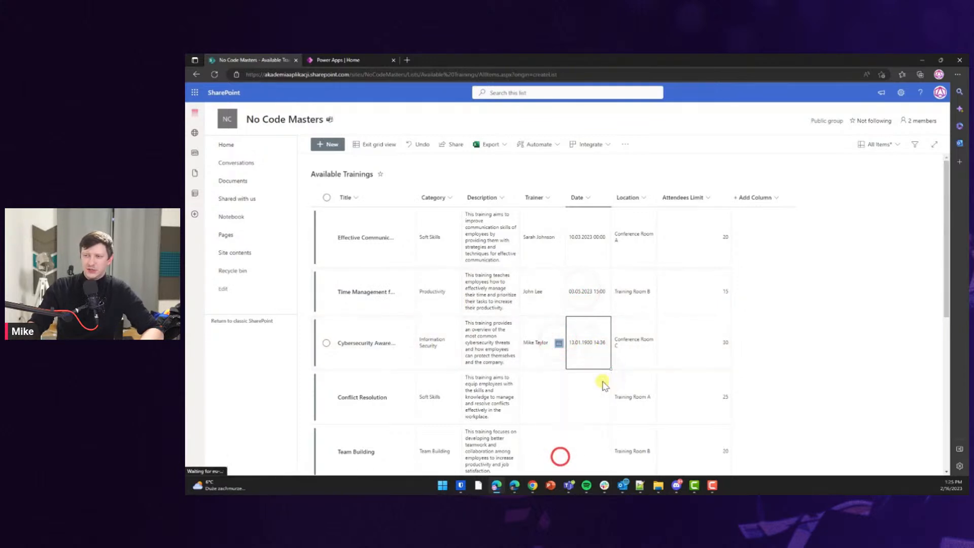
click(604, 377)
click(603, 377)
click(604, 377)
click(568, 397)
click(588, 461)
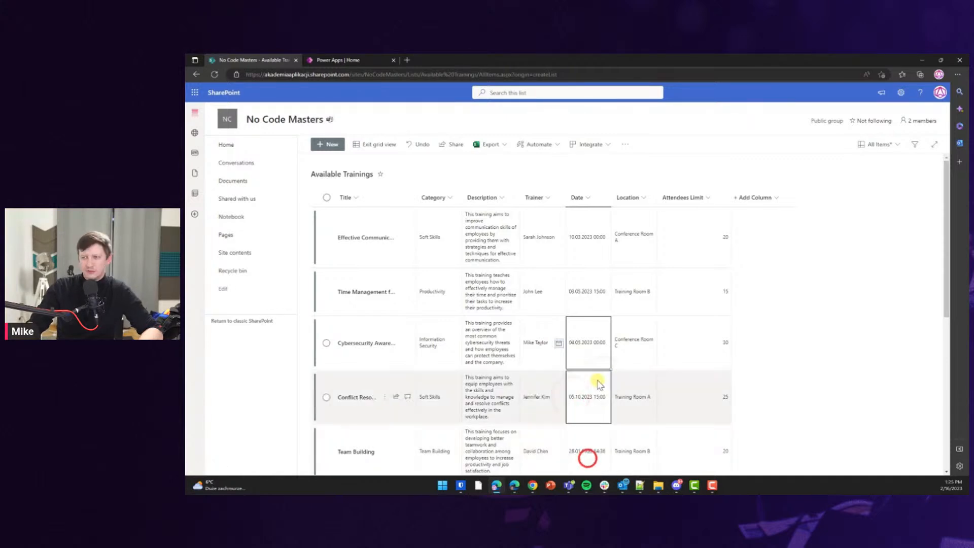
Set the Team Building training date to 17.02.2023.
scroll(593, 366, down, 3)
click(588, 311)
click(559, 307)
click(568, 411)
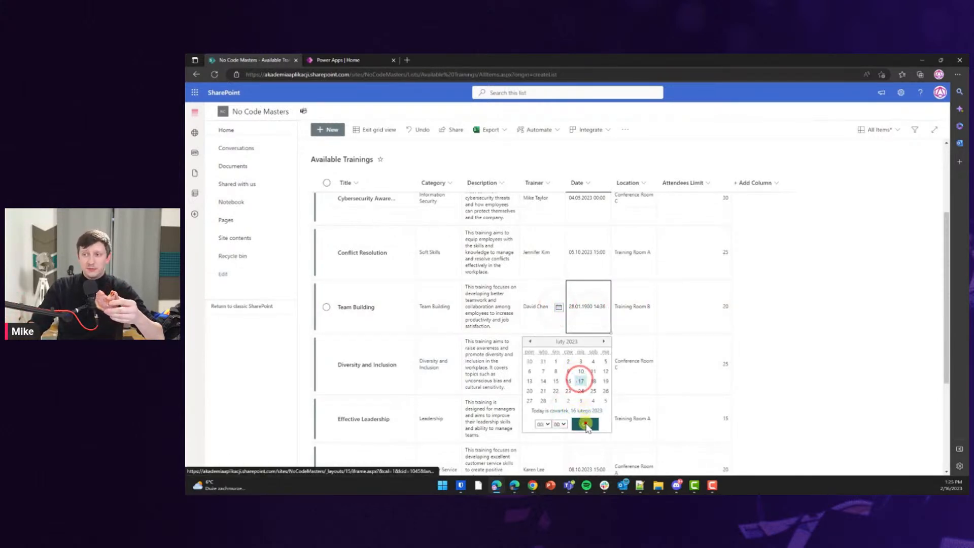
click(584, 424)
click(579, 363)
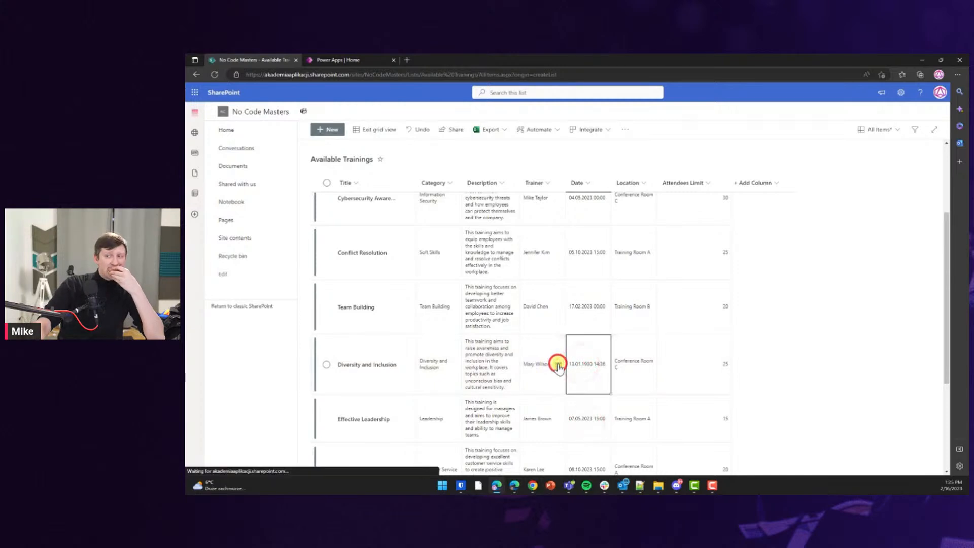
Set the Diversity and Inclusion training date to 01.06.2023.
click(558, 365)
click(603, 403)
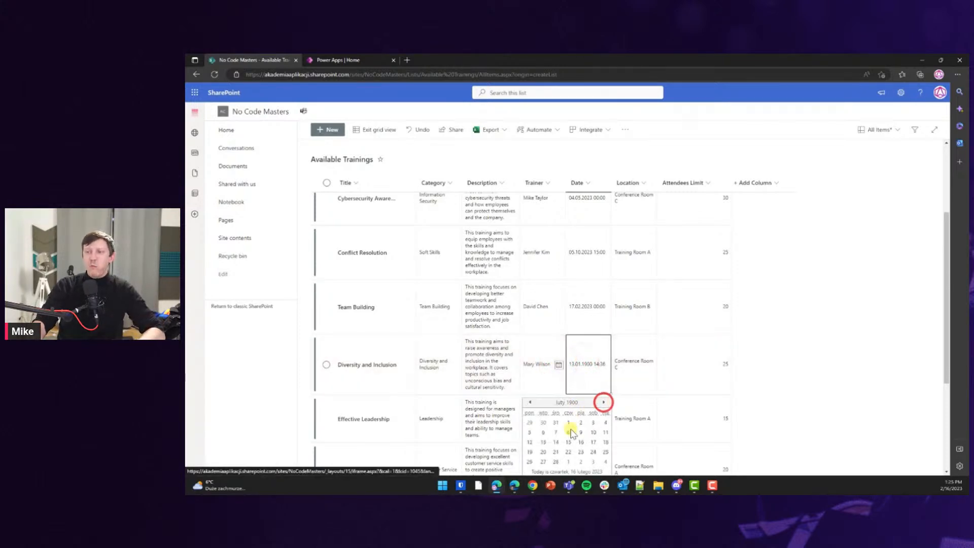
click(582, 469)
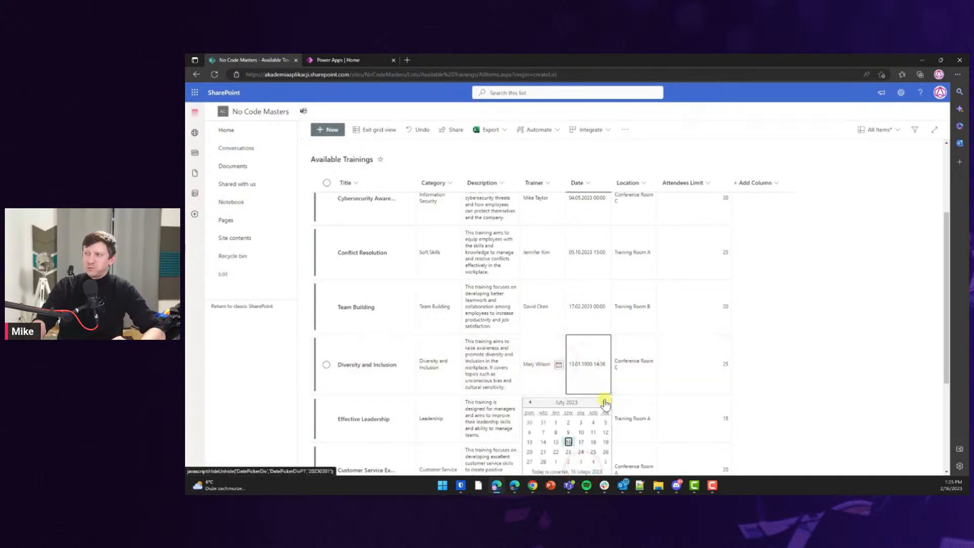
click(603, 402)
click(604, 402)
click(604, 402)
click(603, 402)
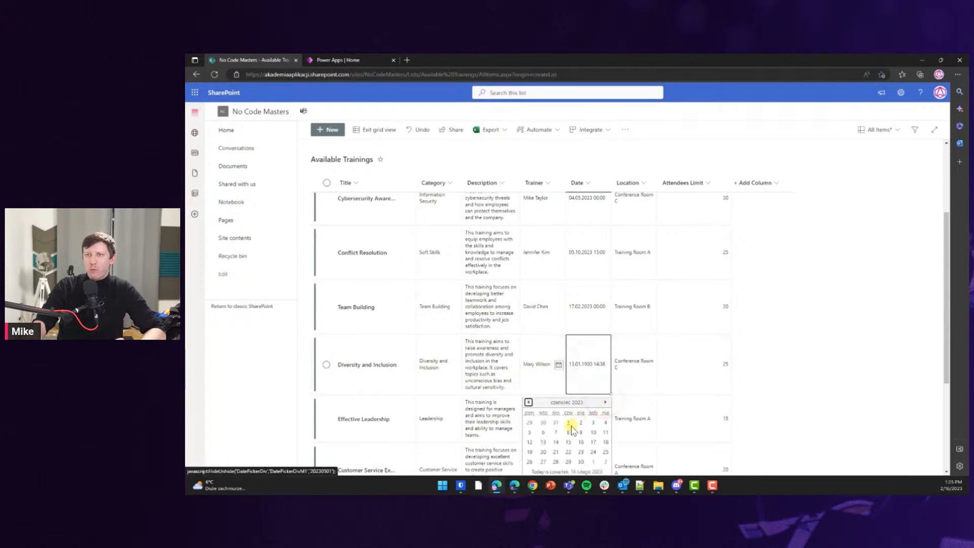
click(566, 425)
scroll(589, 350, down, 3)
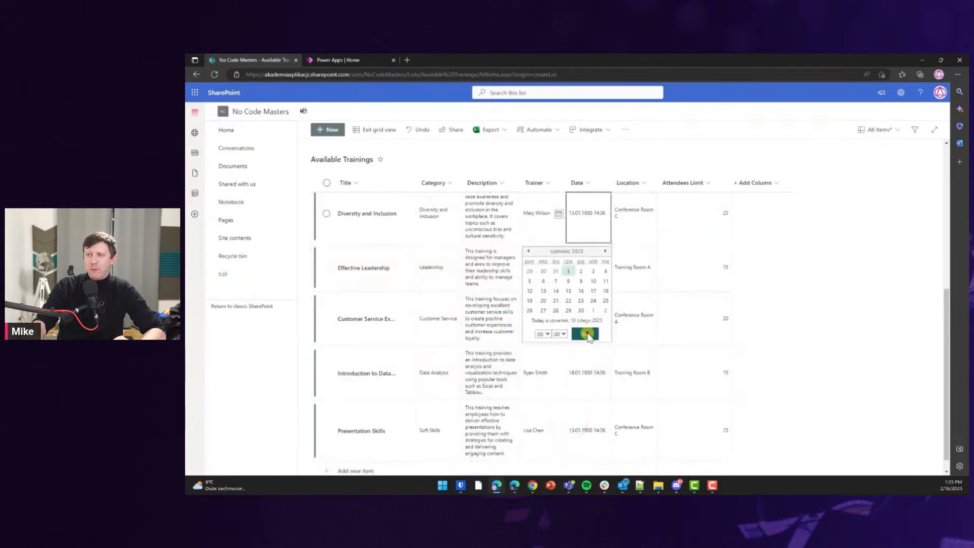
click(588, 330)
Set the data analysis training date to 18.04.2023.
click(592, 371)
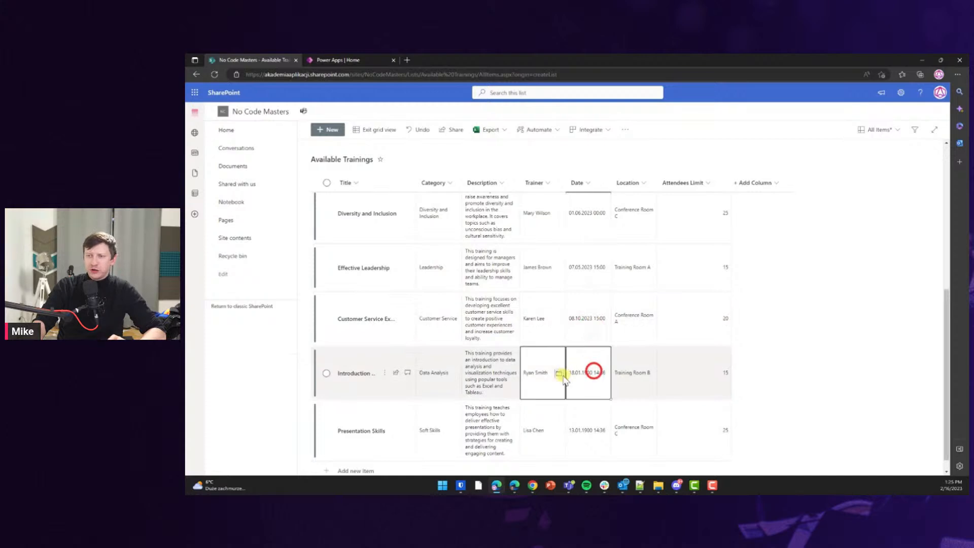
click(558, 374)
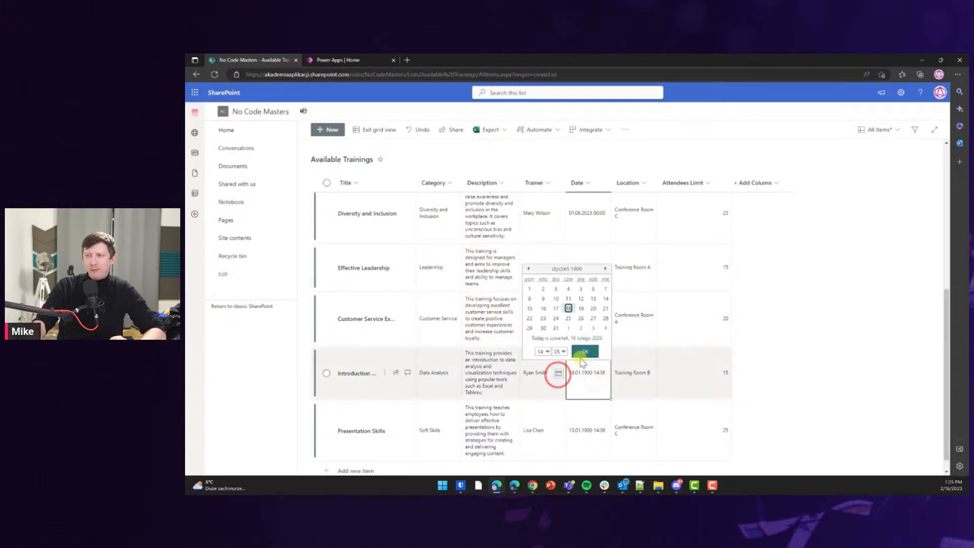
click(565, 338)
click(604, 269)
click(604, 268)
click(543, 318)
click(588, 354)
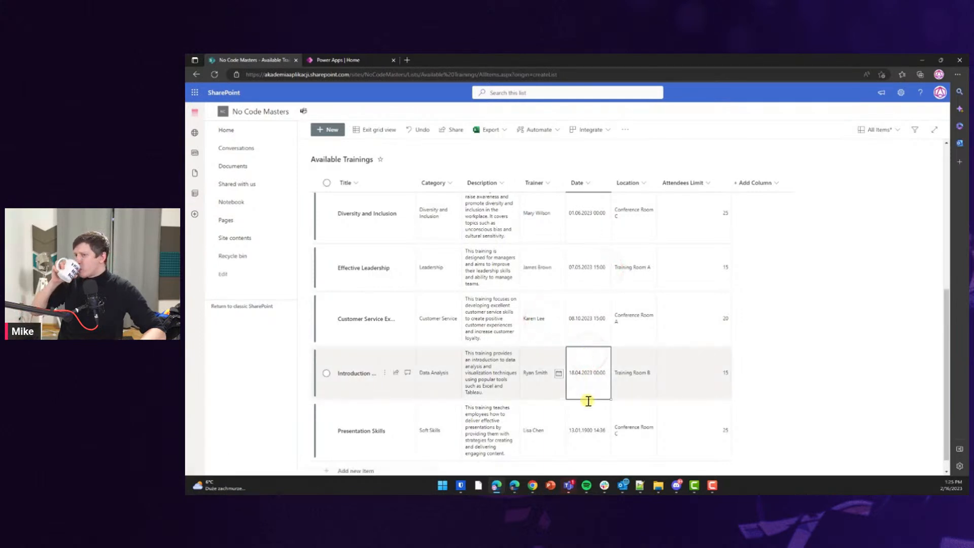
Set the Presentation Skills training date to 13.10.2023.
click(587, 428)
click(558, 431)
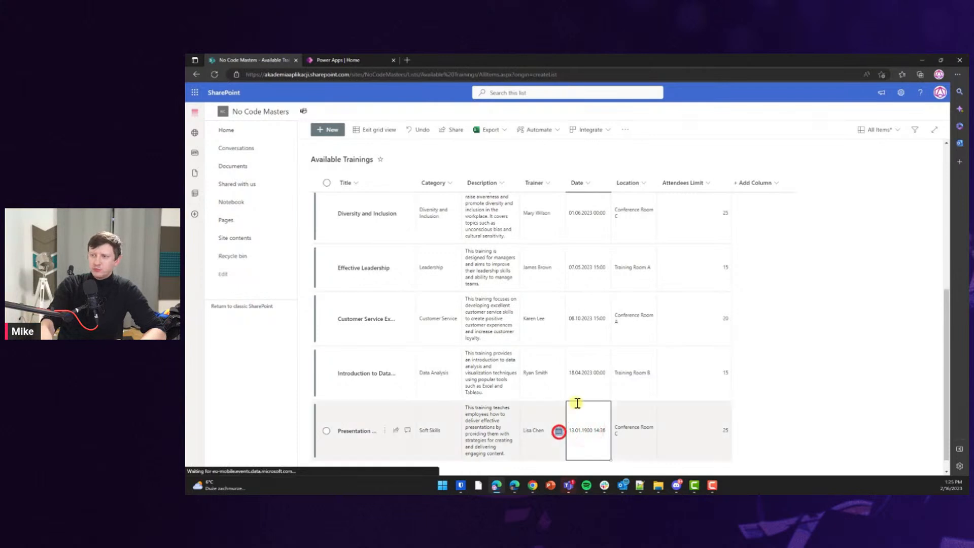
click(573, 390)
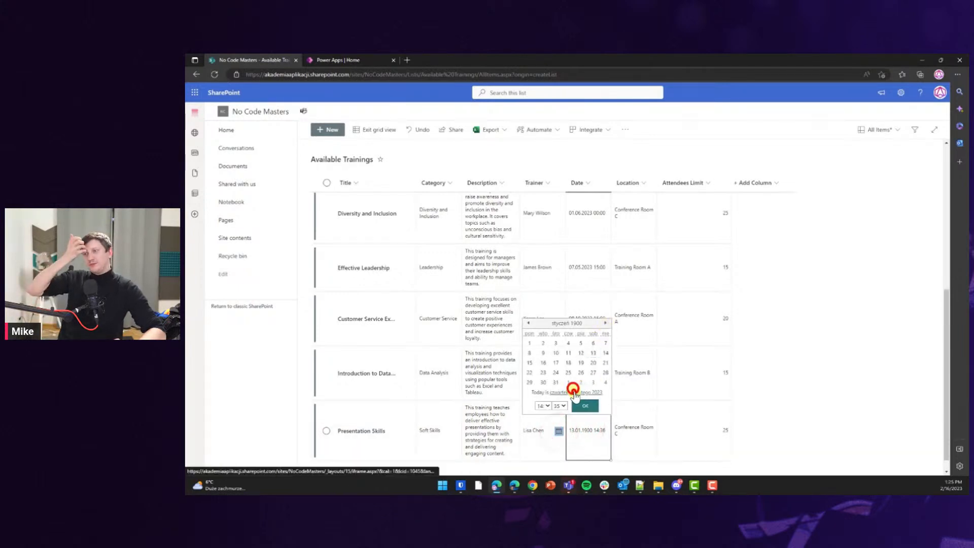
click(604, 323)
click(604, 323)
click(603, 323)
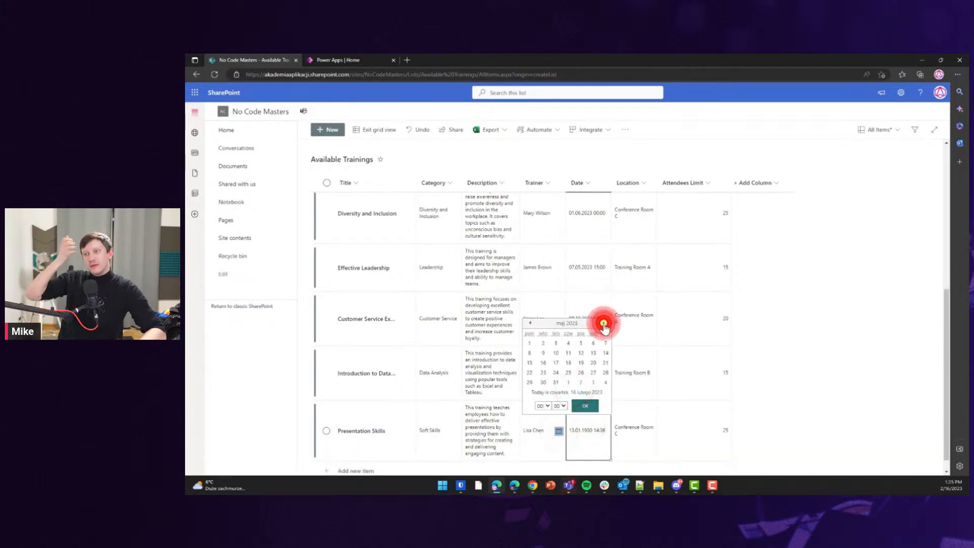
click(603, 324)
click(604, 323)
click(603, 324)
click(604, 323)
click(603, 323)
click(580, 363)
click(578, 416)
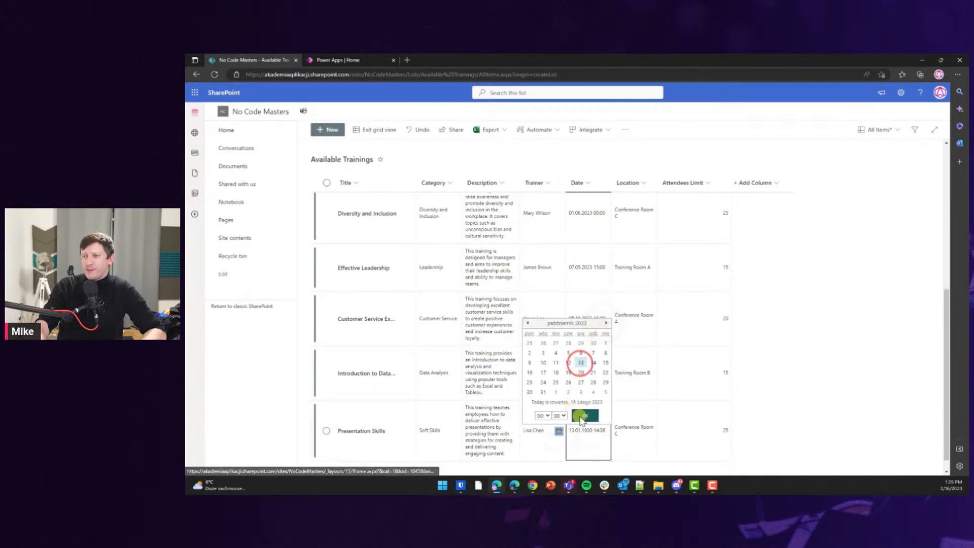
click(616, 366)
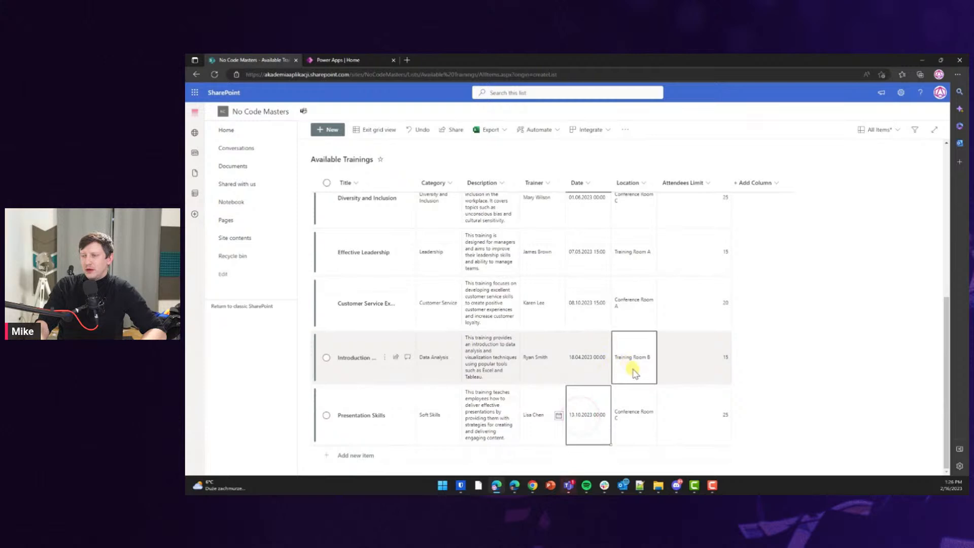
scroll(633, 370, up, 5)
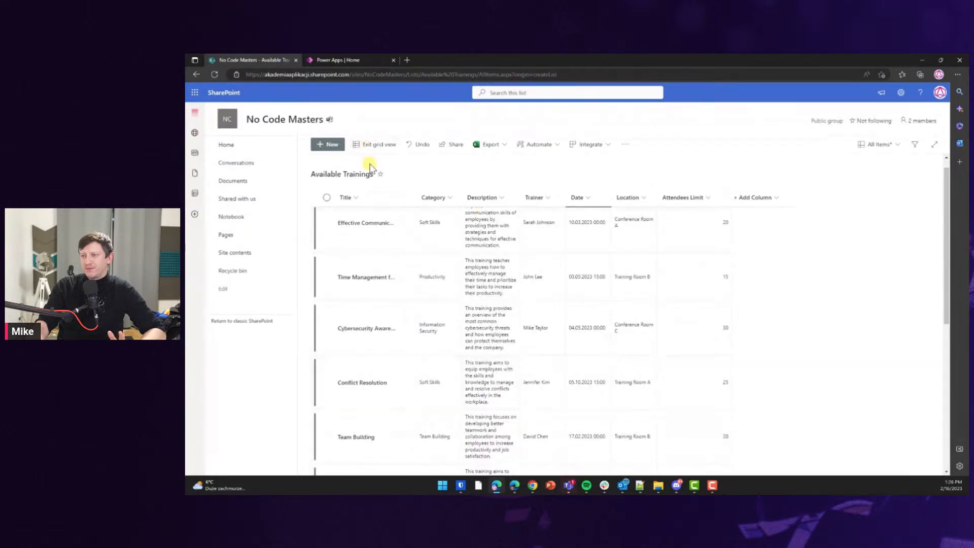
Exit grid view, then open the New item form, review its fields, and close it unsaved.
click(359, 144)
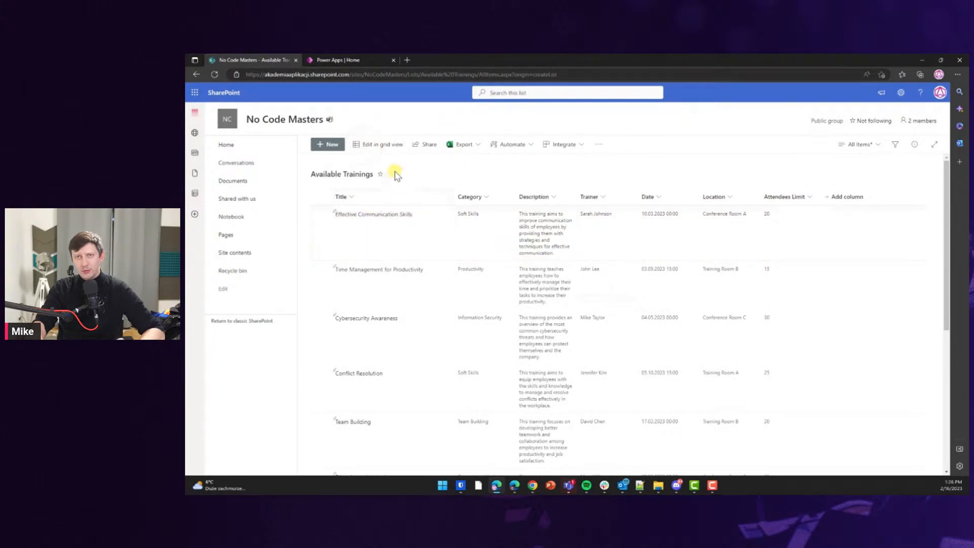
click(332, 145)
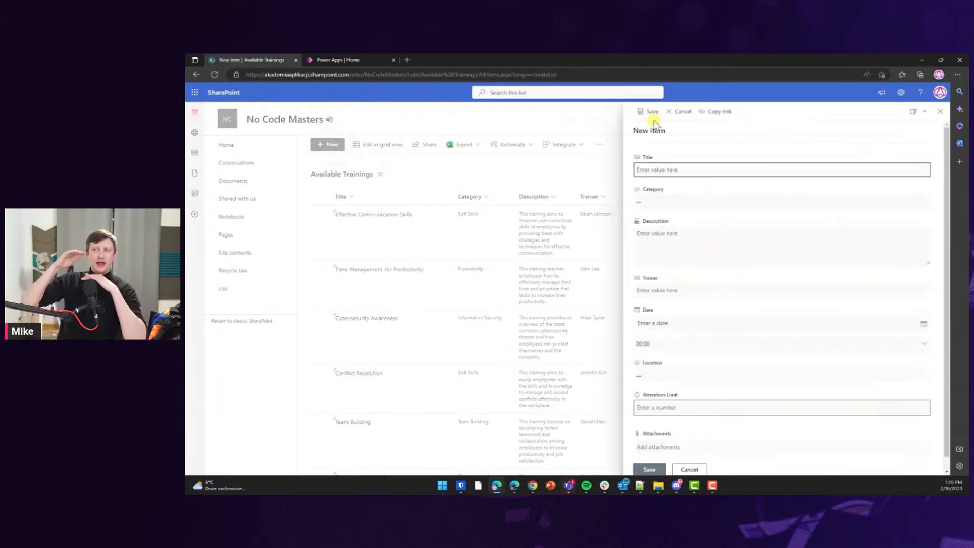
click(675, 204)
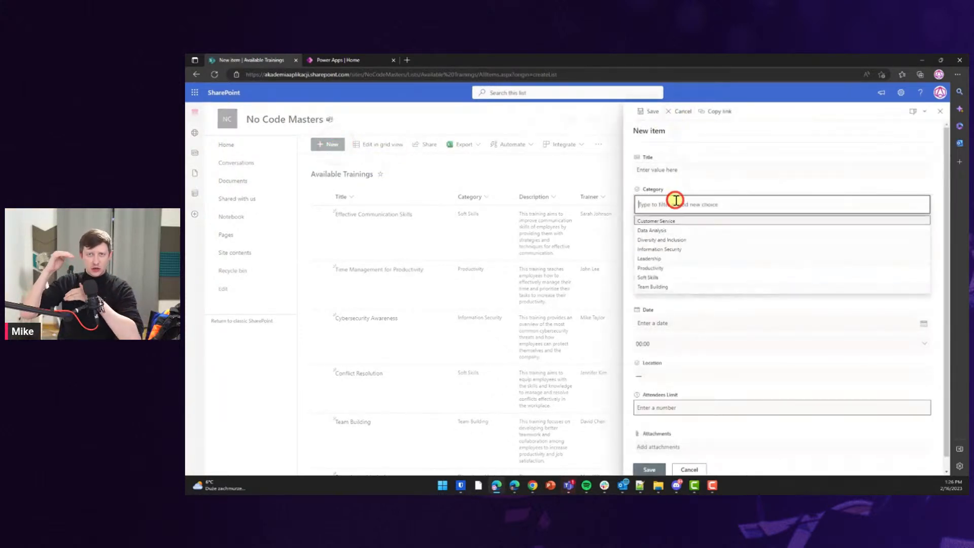
click(700, 188)
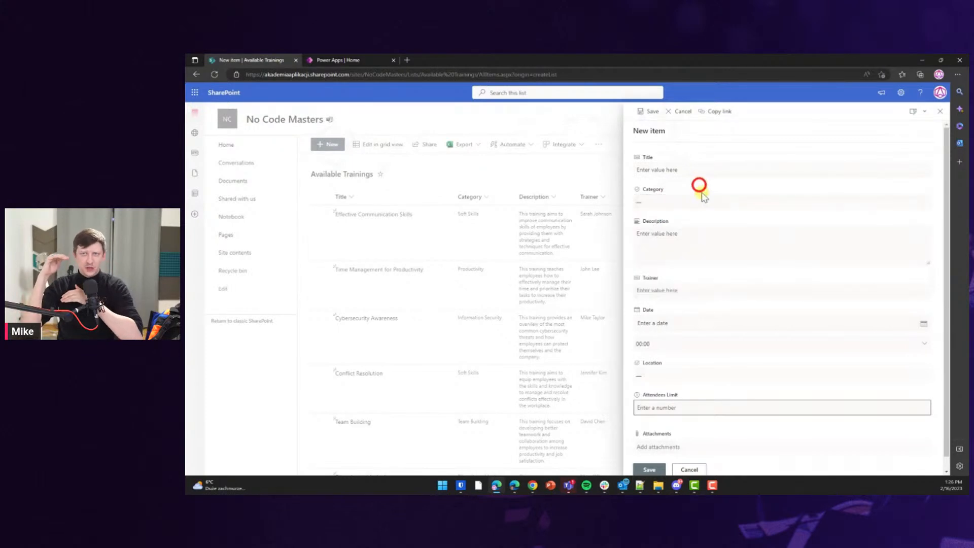
click(703, 320)
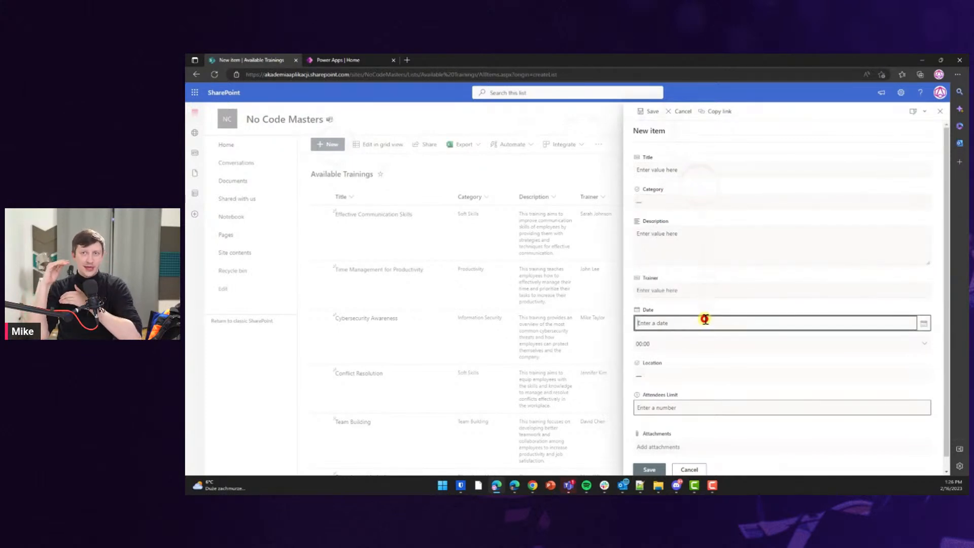
scroll(706, 320, down, 1)
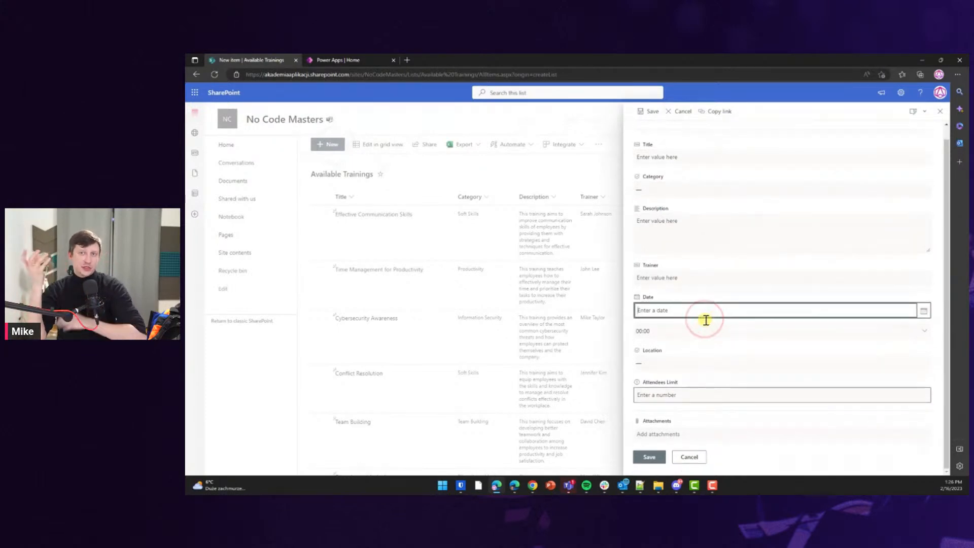
click(939, 114)
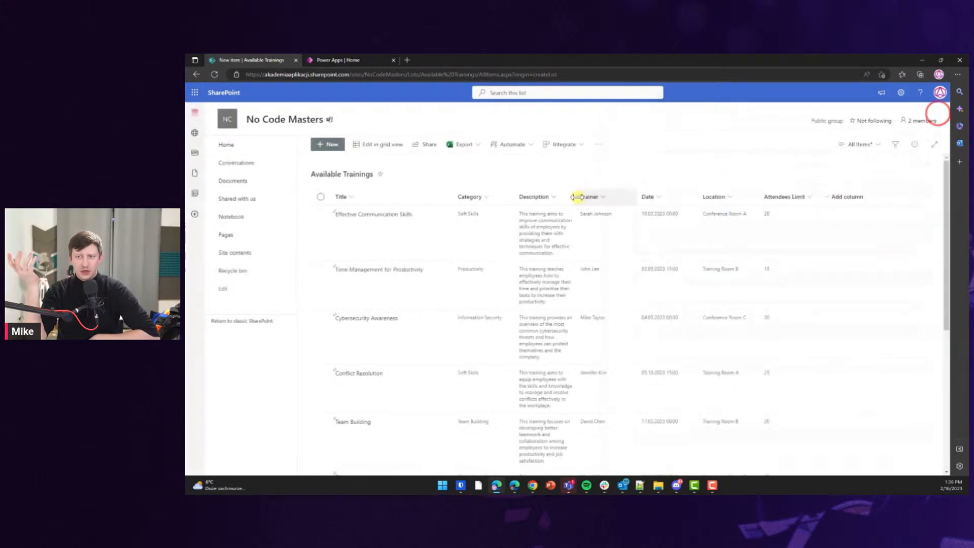
click(465, 175)
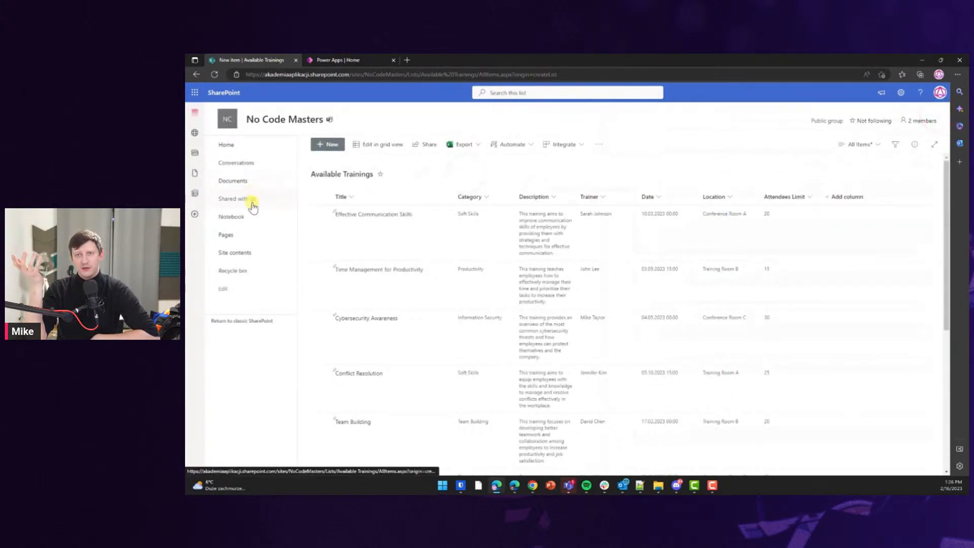
From Site contents, create a blank list named 'My trainings' hidden from site navigation.
click(247, 253)
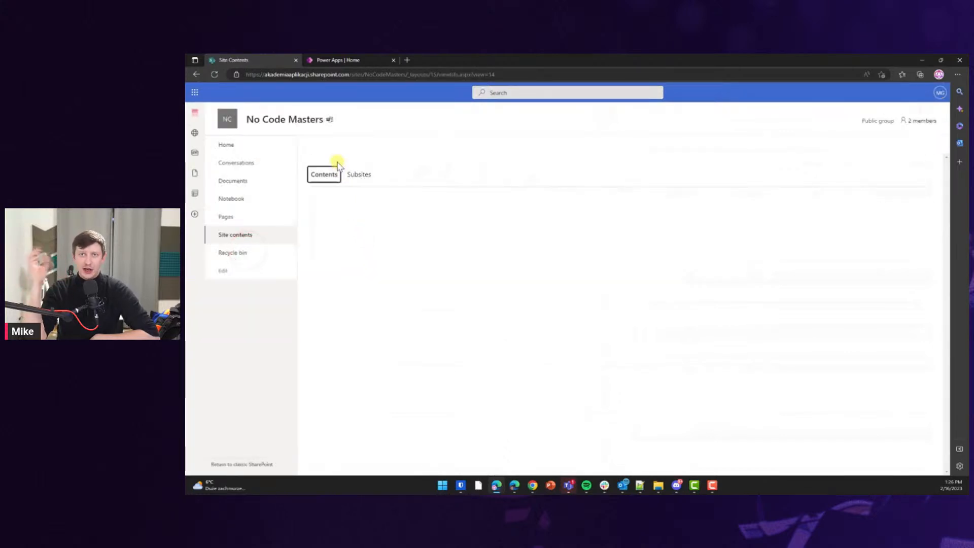
click(328, 148)
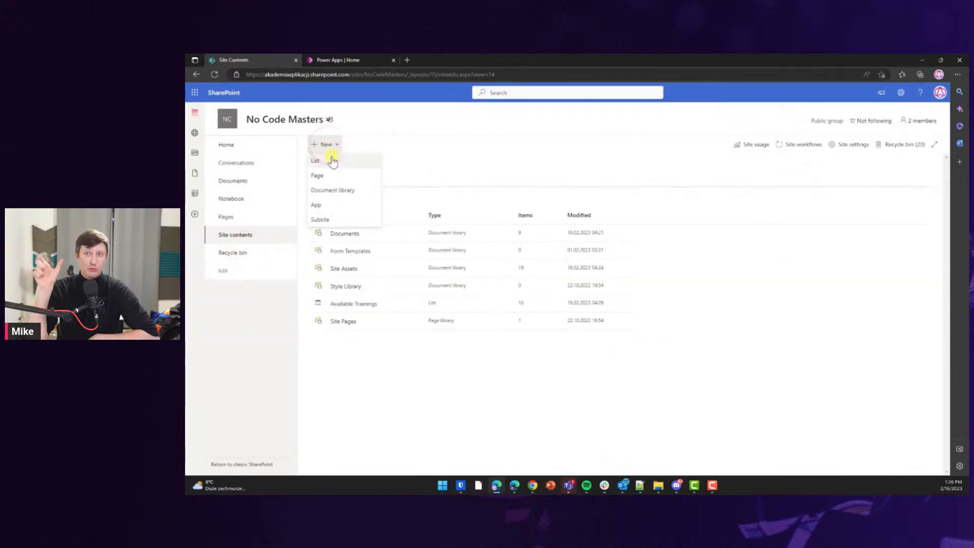
click(331, 161)
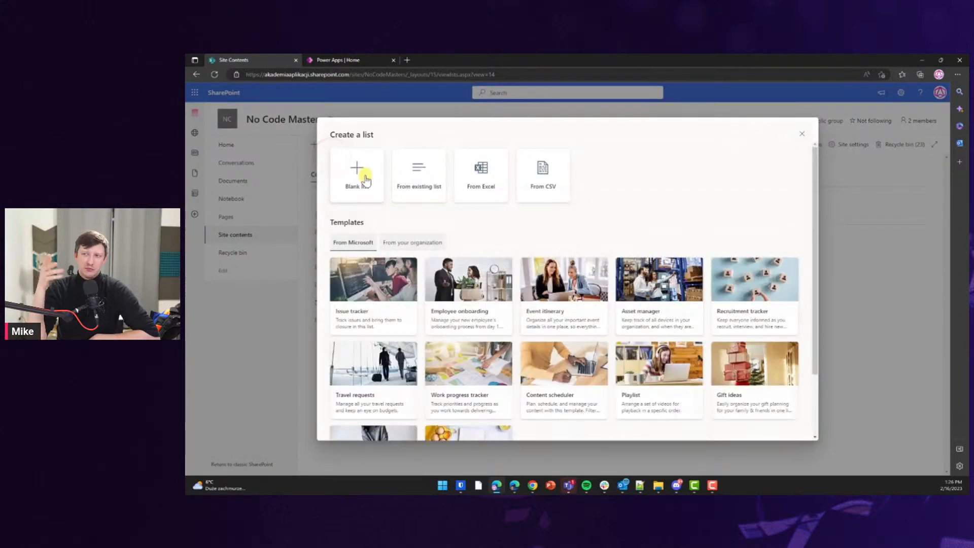
click(365, 180)
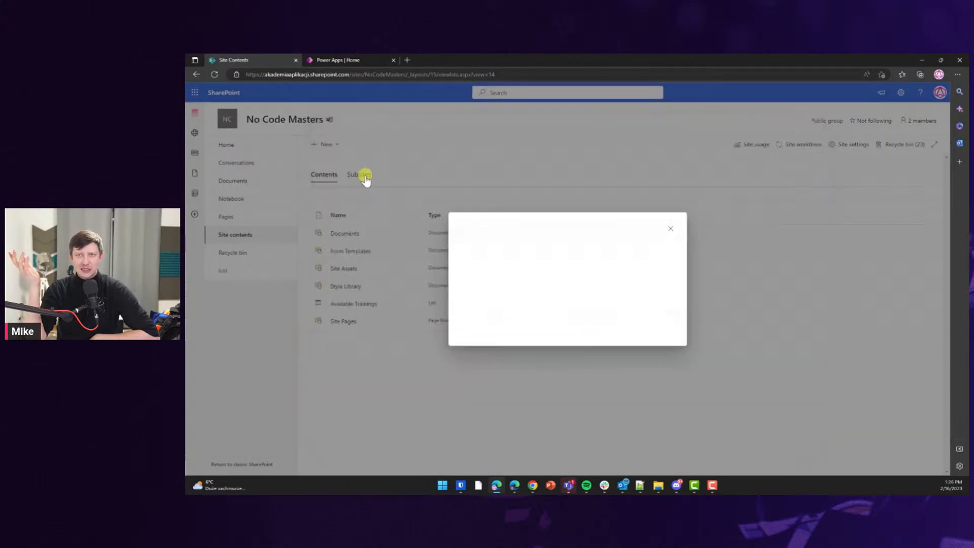
text(My trainings)
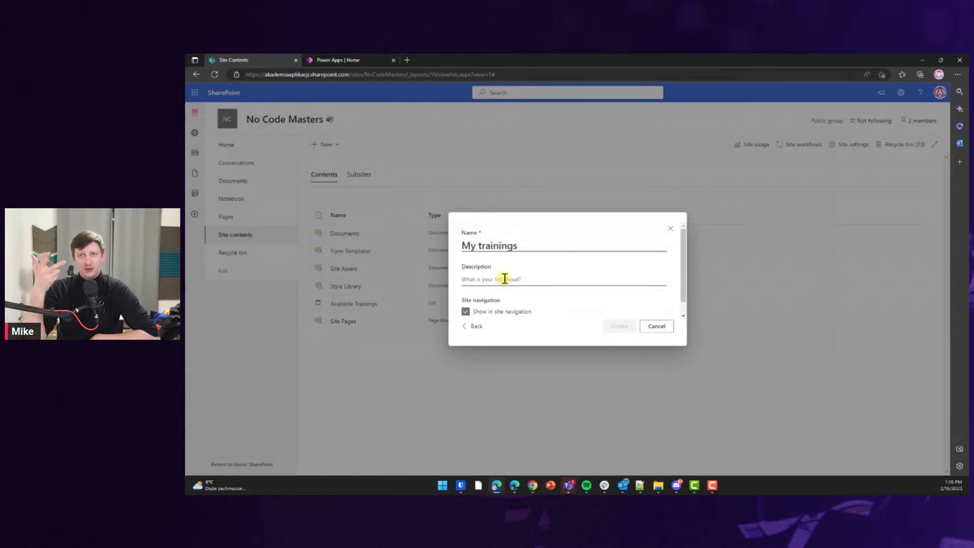
click(490, 312)
click(624, 326)
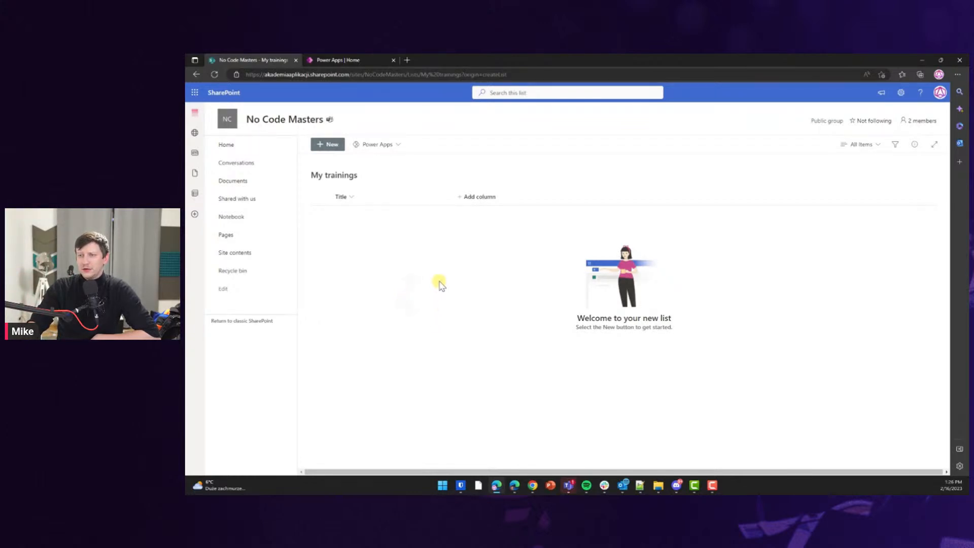
Retry the failing My trainings list, reload the page, and open the Add column menu.
click(454, 187)
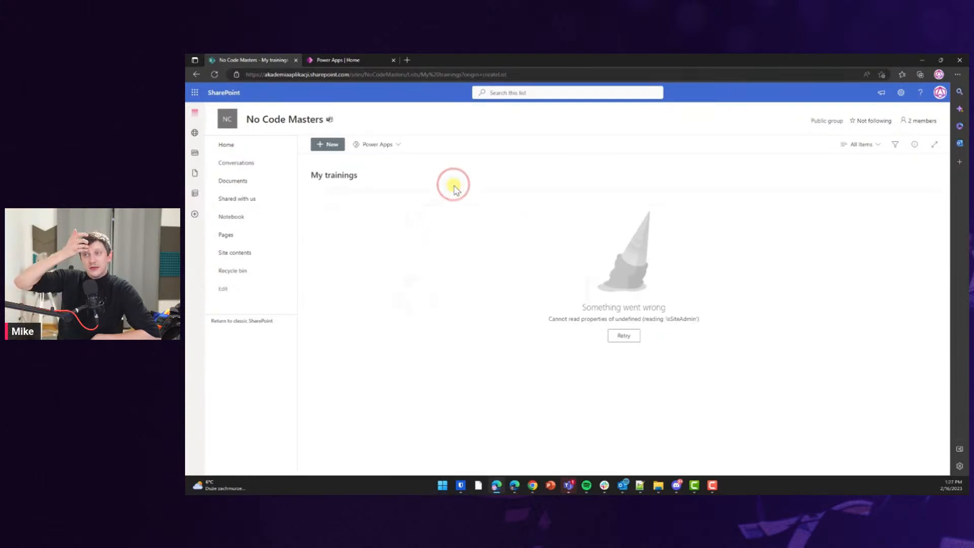
click(623, 335)
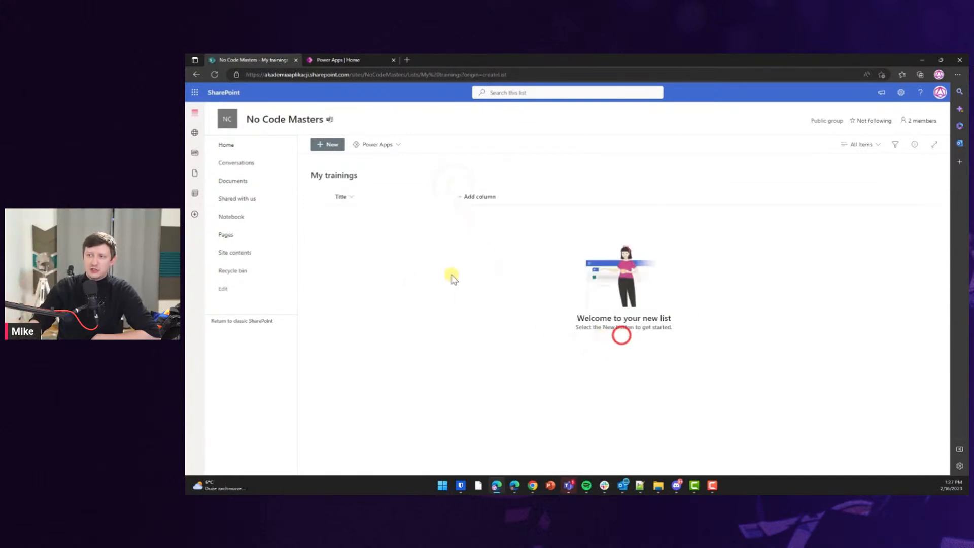
click(475, 198)
click(619, 337)
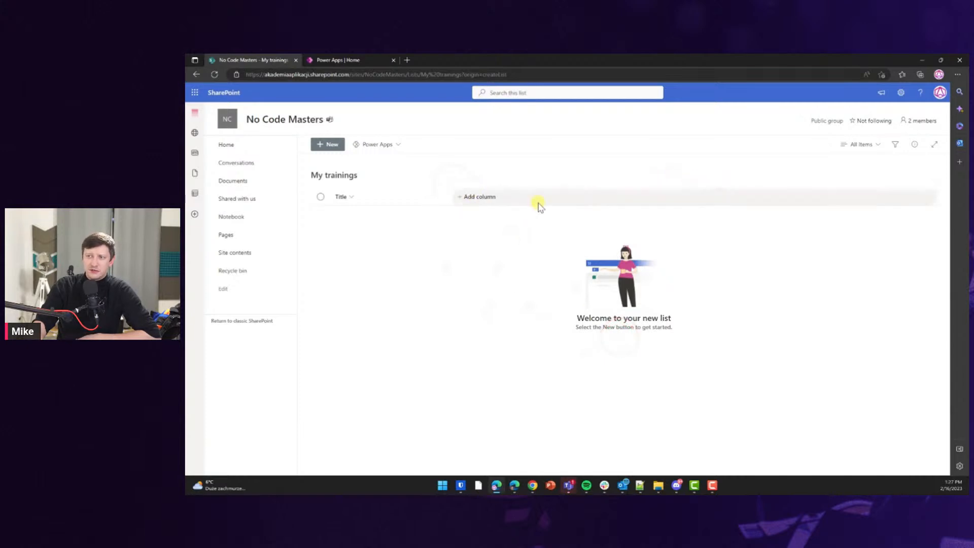
click(485, 197)
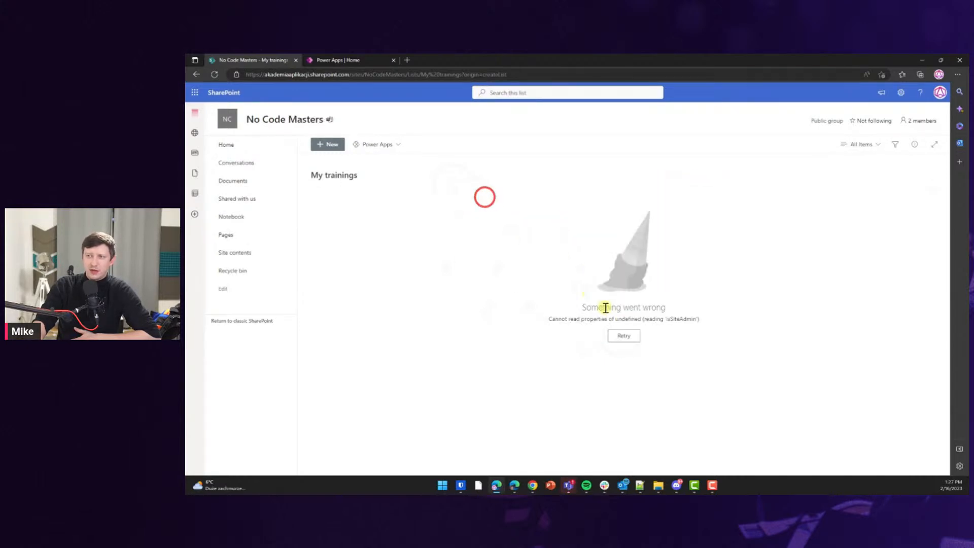
click(624, 336)
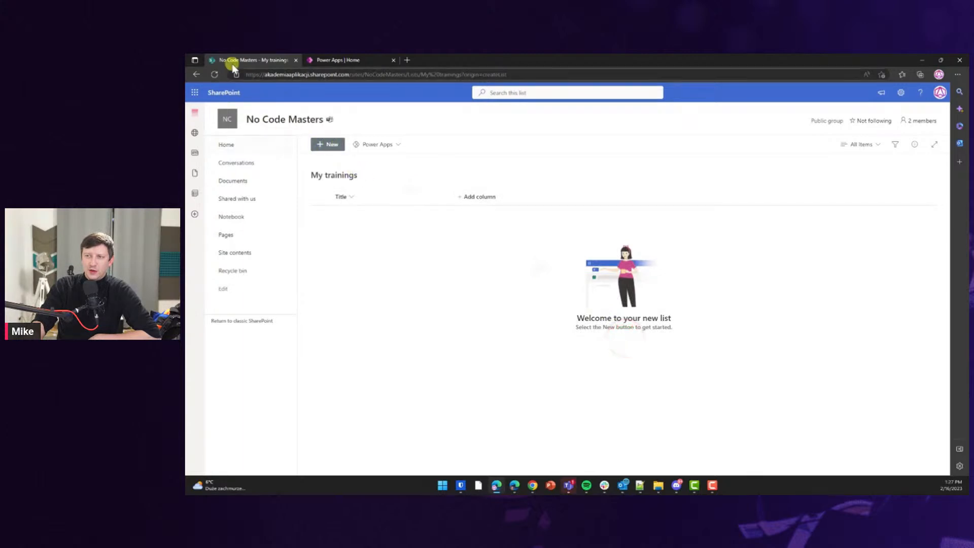
click(214, 74)
click(464, 196)
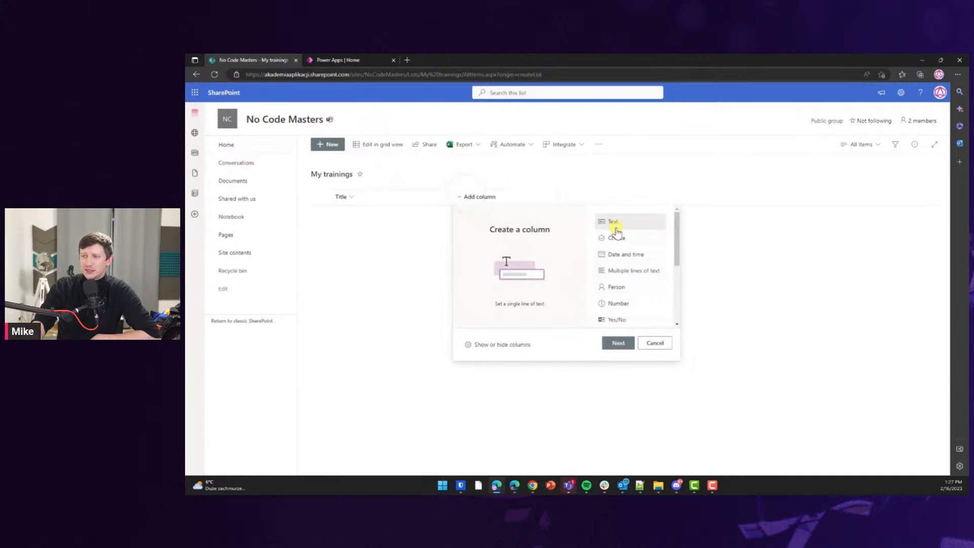
Add a number column named 'Training ID' to the My trainings list.
click(620, 223)
scroll(637, 268, down, 3)
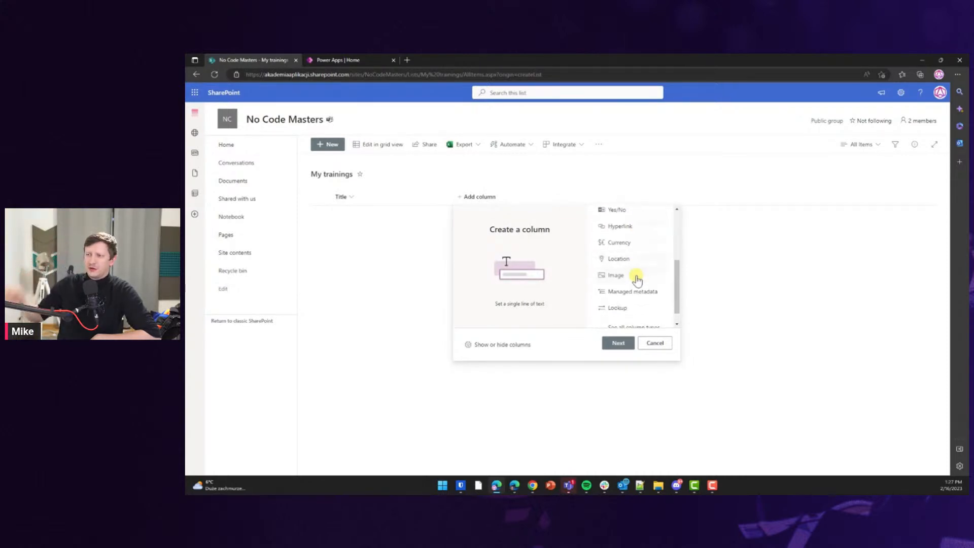
drag(676, 299, 674, 226)
click(618, 343)
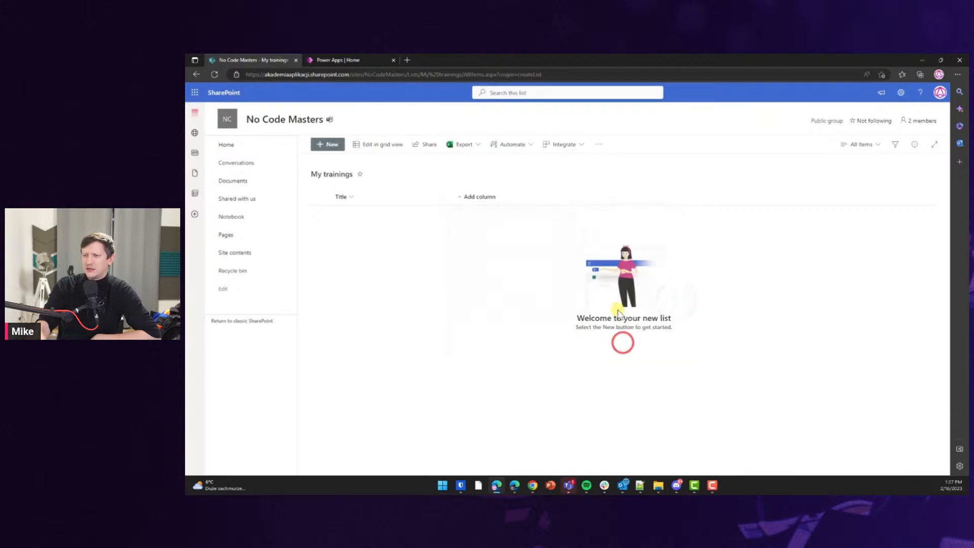
text(Training ID)
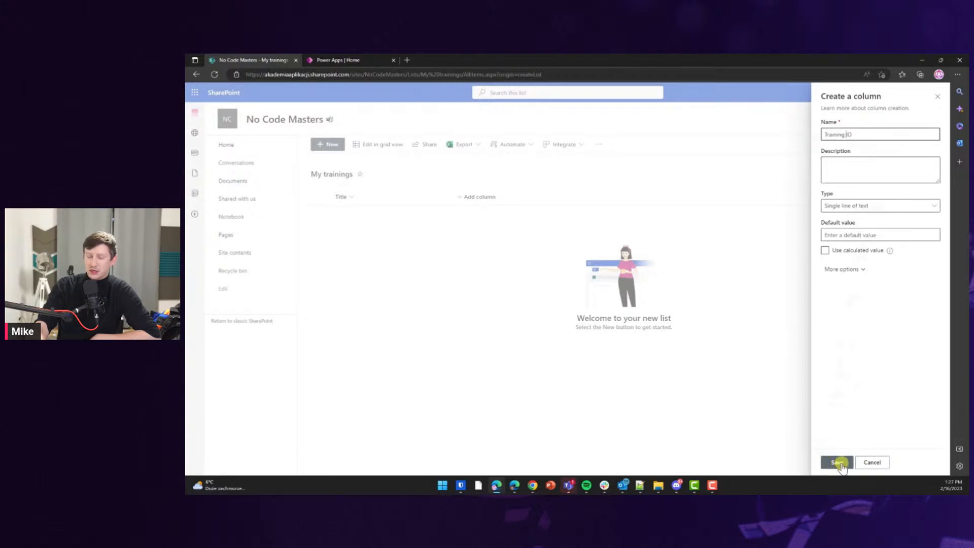
click(865, 204)
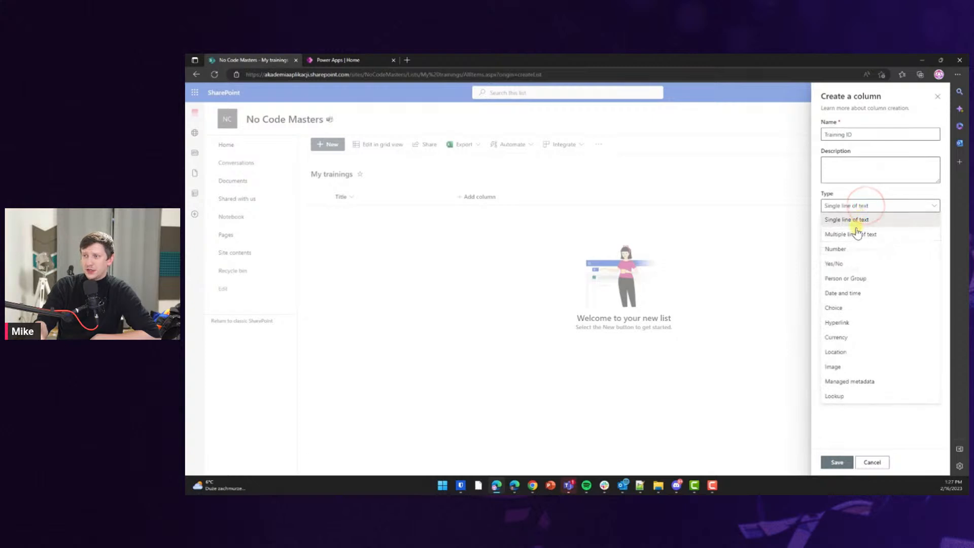
click(854, 248)
click(835, 459)
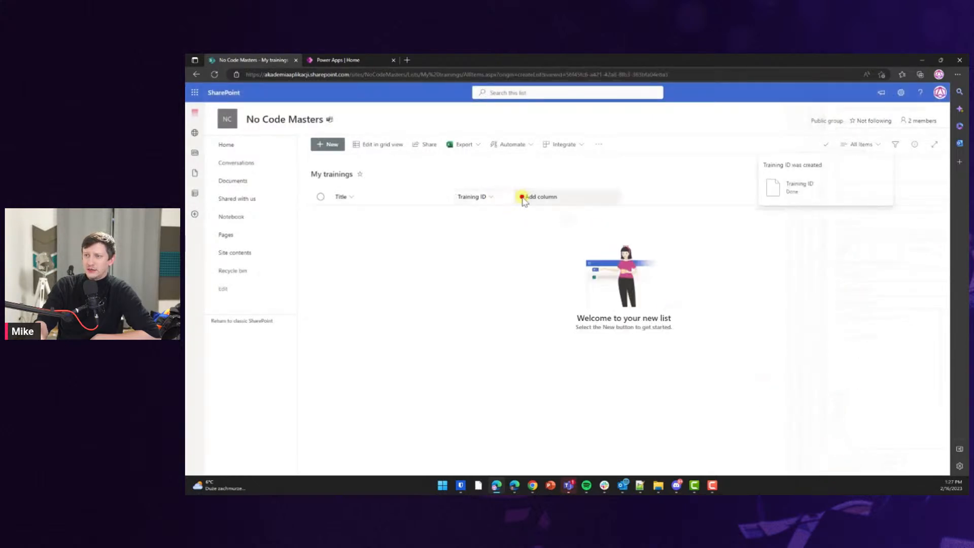
Add a date and time column named 'Trainings date'.
click(522, 197)
click(679, 254)
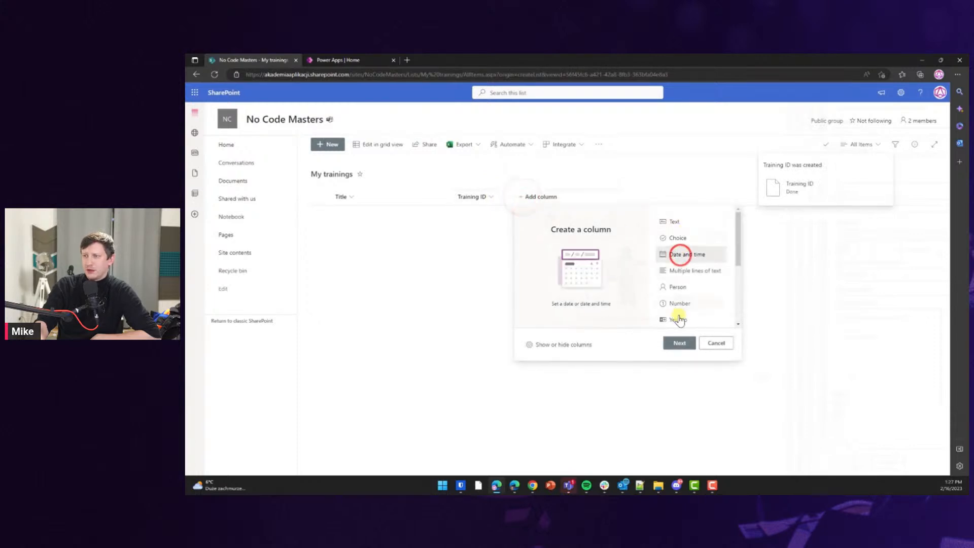
click(679, 342)
text(Trainings date)
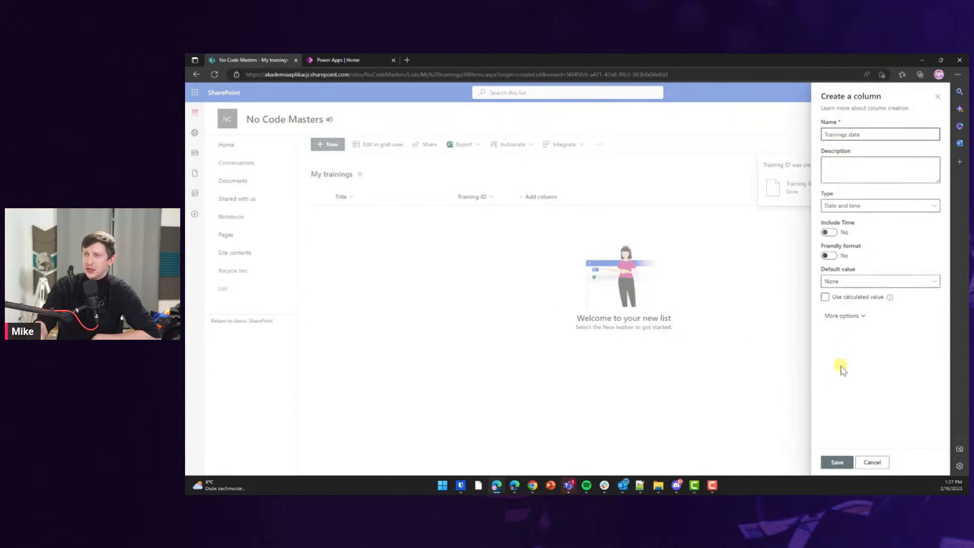
click(836, 462)
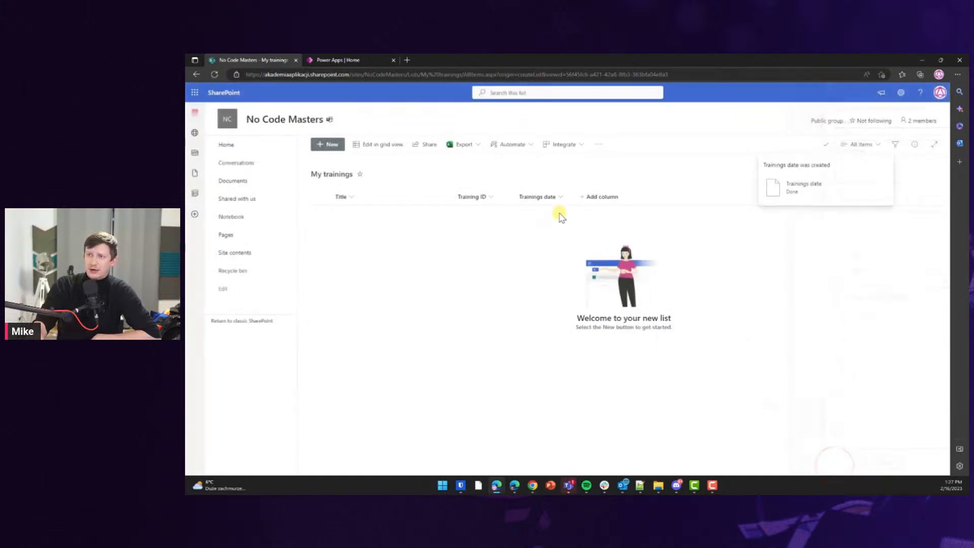
Reorder the columns so Training ID comes first, ahead of Title.
mouse_move(530, 197)
mouse_down()
mouse_move(456, 211)
mouse_move(451, 198)
mouse_up()
drag(541, 197, 340, 198)
click(543, 176)
click(463, 170)
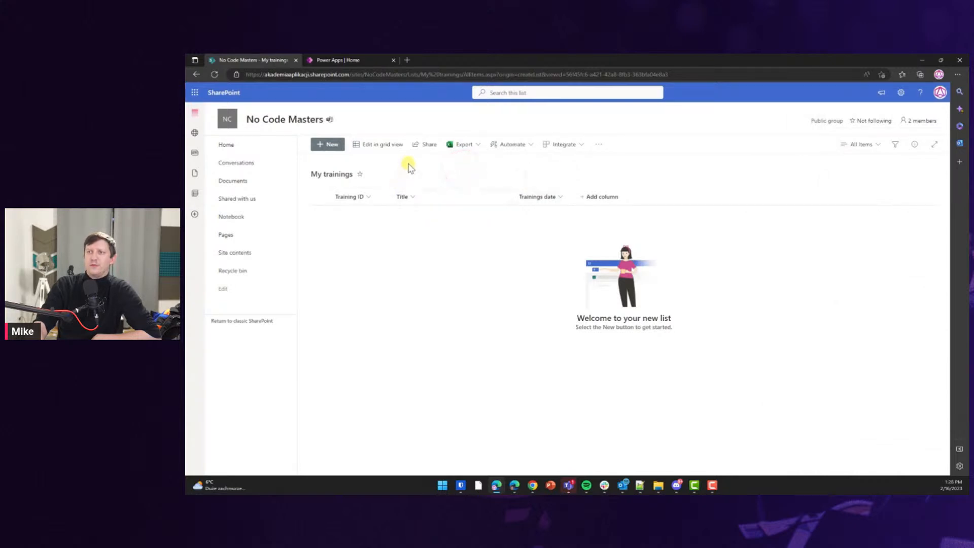
From the Power Apps Create page, make a blank tablet canvas app named 'Trainings app'.
click(350, 61)
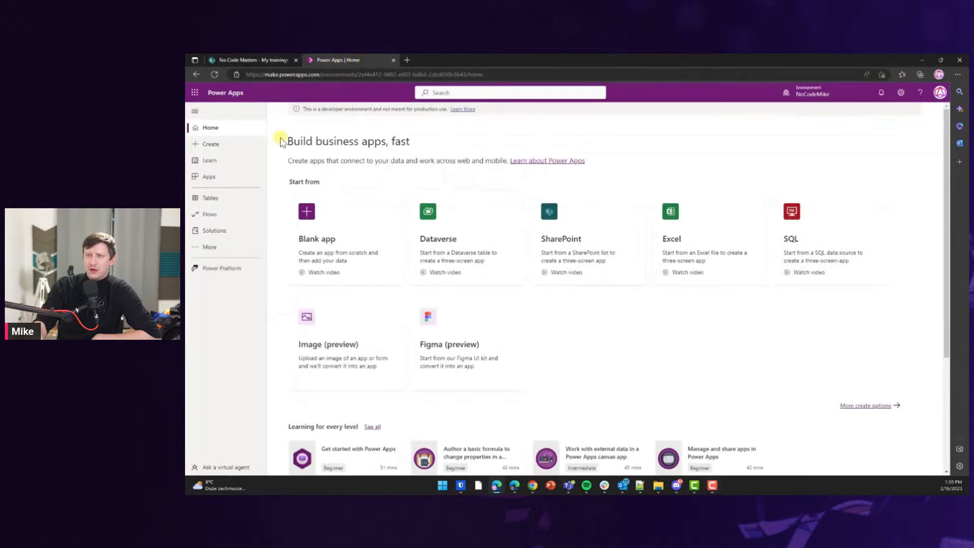
click(307, 219)
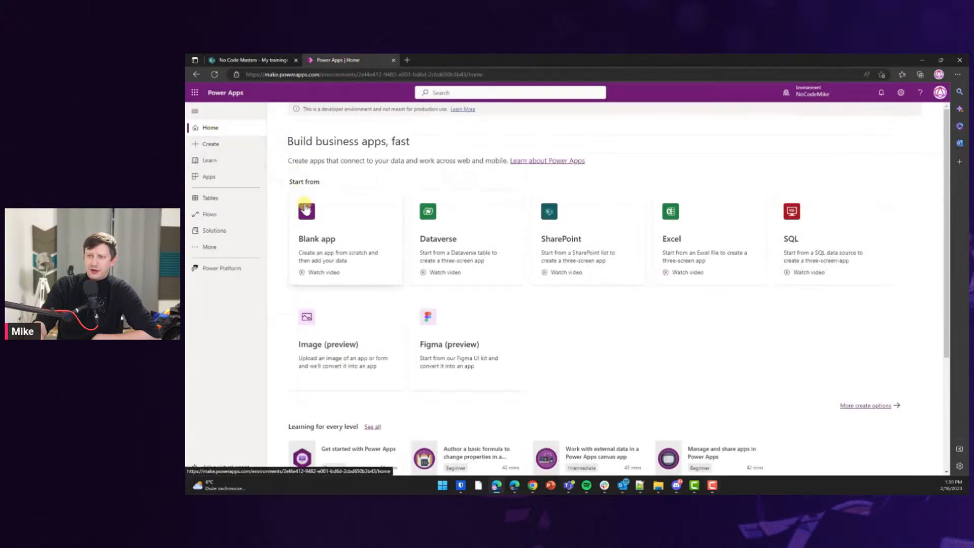
click(232, 148)
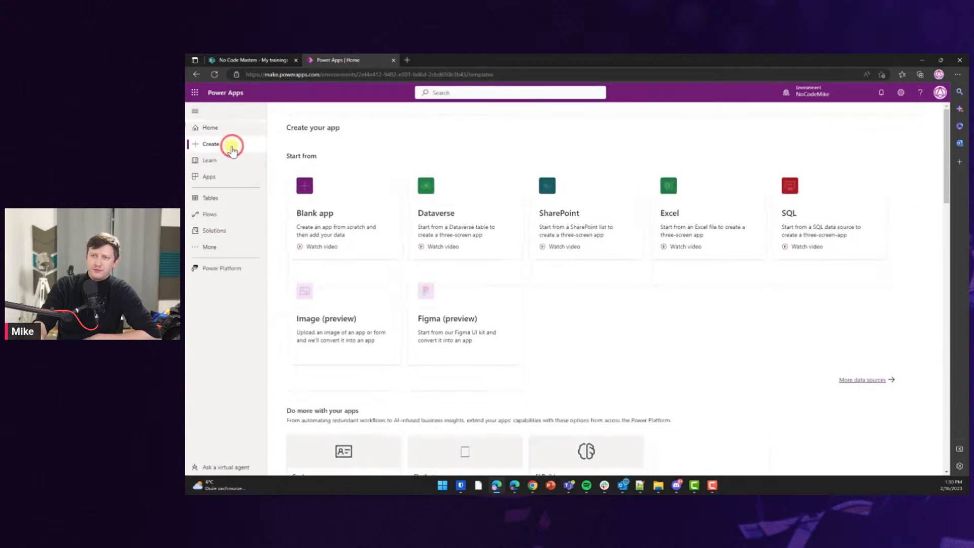
click(314, 195)
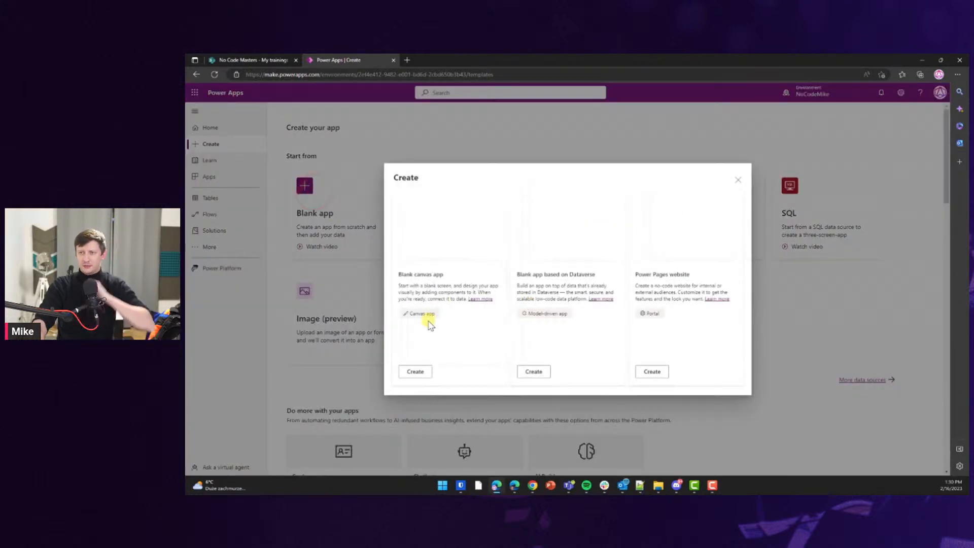
click(415, 371)
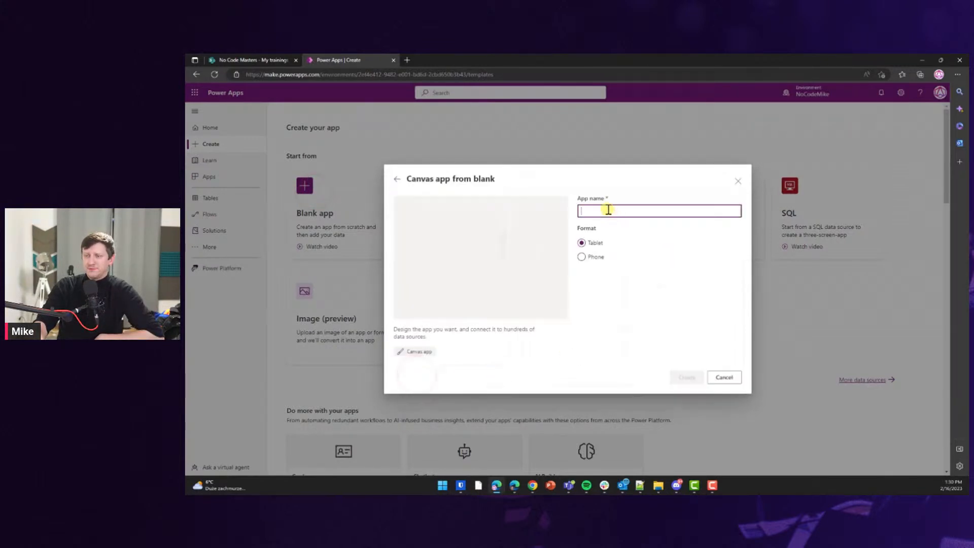
text(Trainings app)
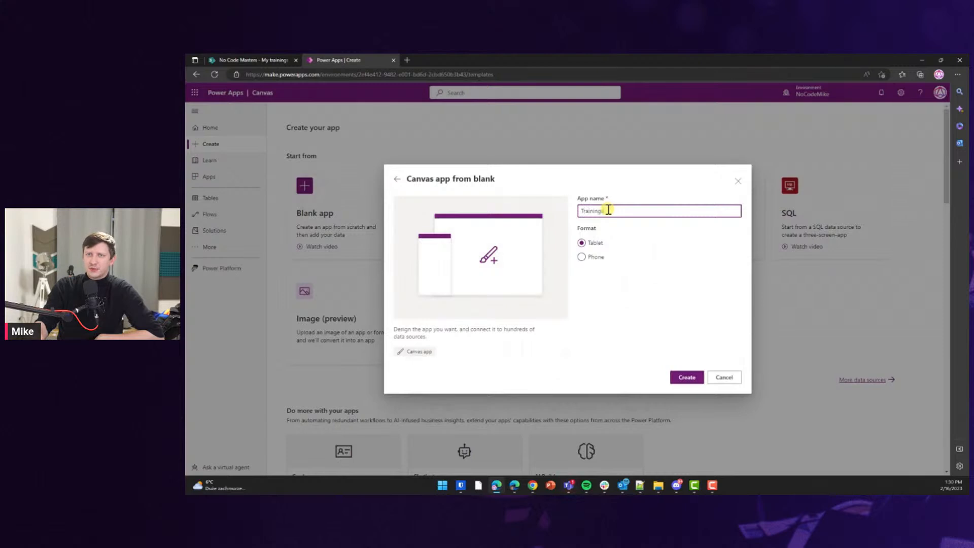
click(686, 377)
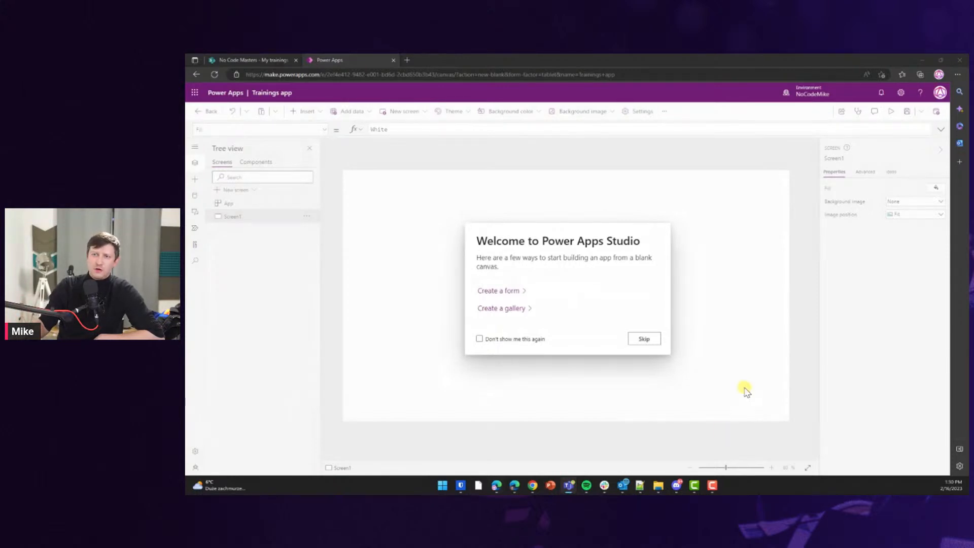
Skip the Welcome to Power Apps Studio dialog.
click(654, 339)
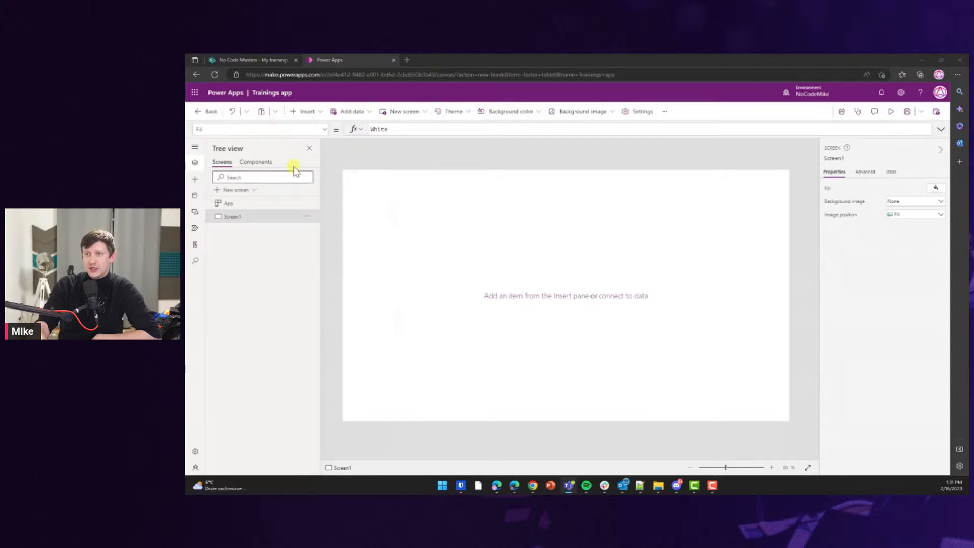
Open the Insert pane and expand, then collapse, each control category from Mixed Reality to Input.
click(195, 179)
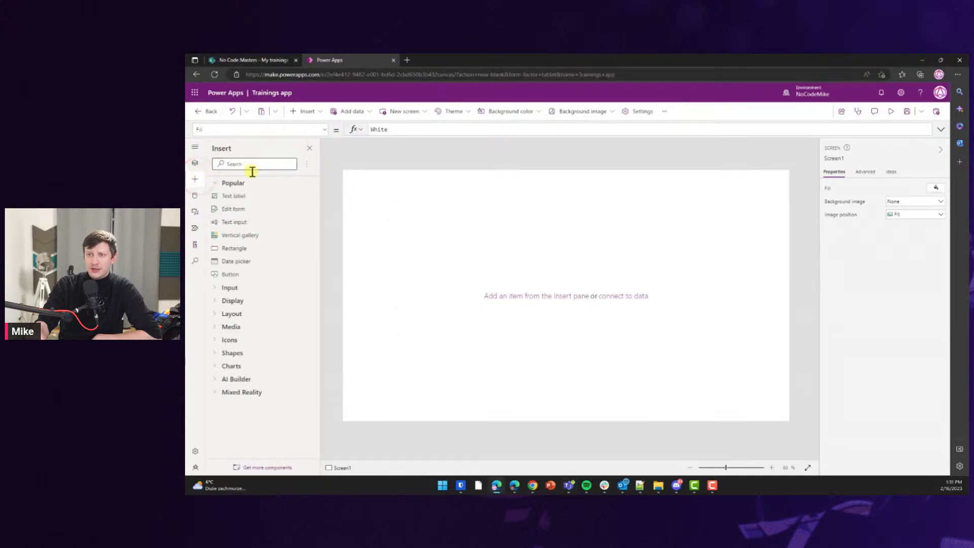
click(218, 393)
click(215, 380)
click(214, 366)
click(213, 355)
click(213, 341)
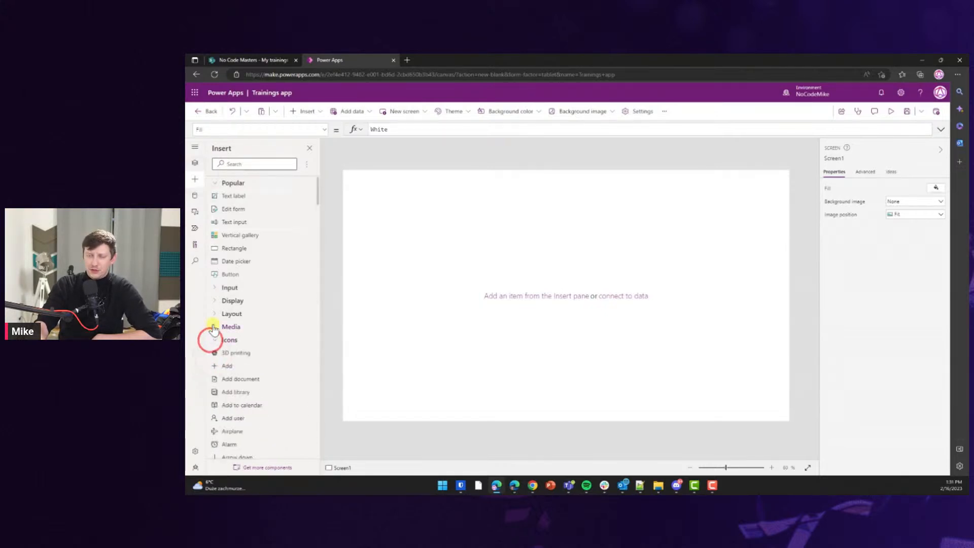
click(213, 327)
click(213, 312)
click(213, 301)
click(214, 288)
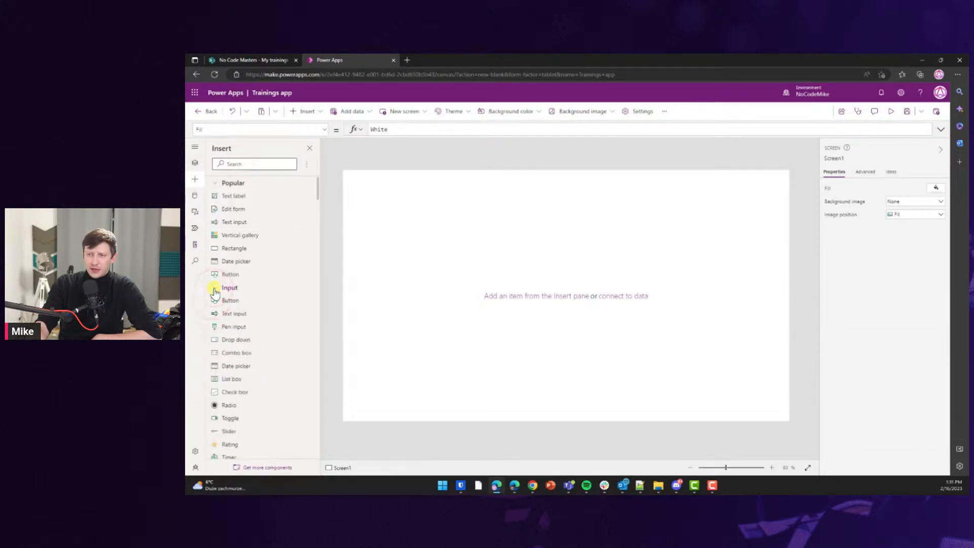
click(213, 288)
click(215, 301)
click(213, 313)
click(214, 327)
click(213, 340)
click(215, 352)
click(215, 366)
click(214, 379)
click(214, 392)
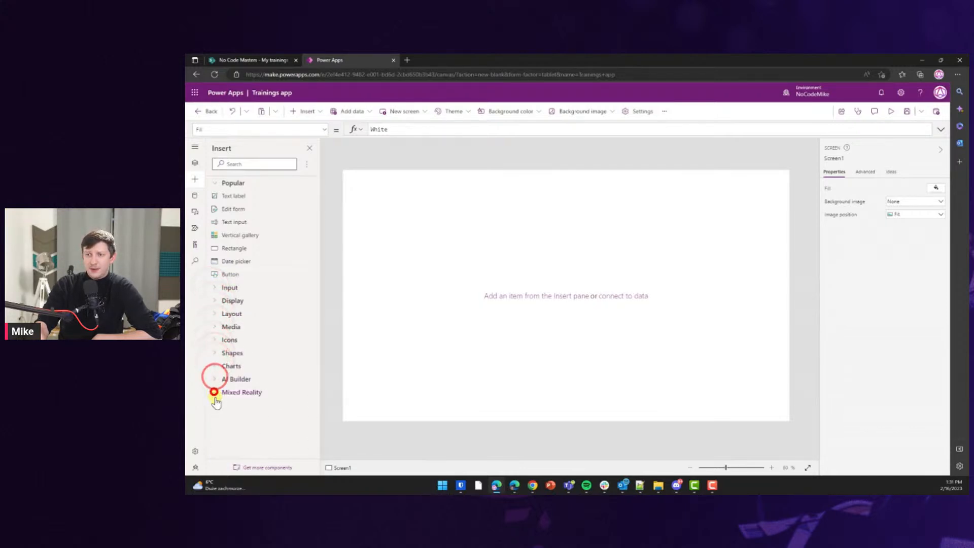
click(243, 161)
Search for 'button' and place a Button near the lower right of Screen1.
text(bu)
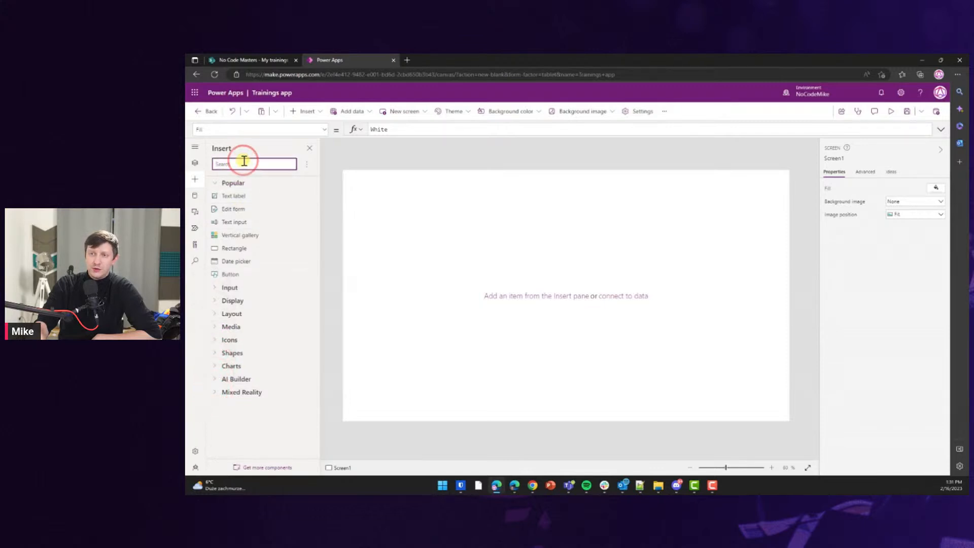
text(tto)
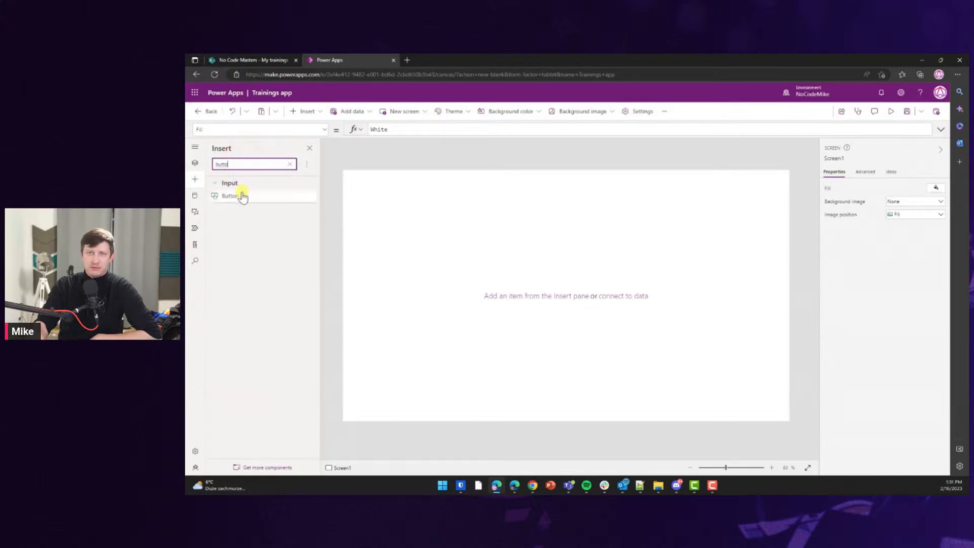
drag(240, 200, 729, 390)
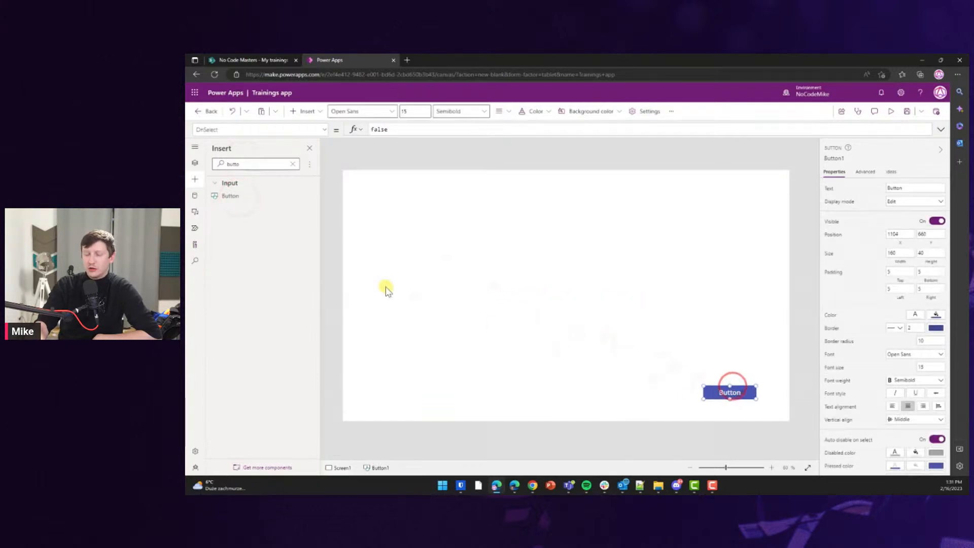
double_click(235, 163)
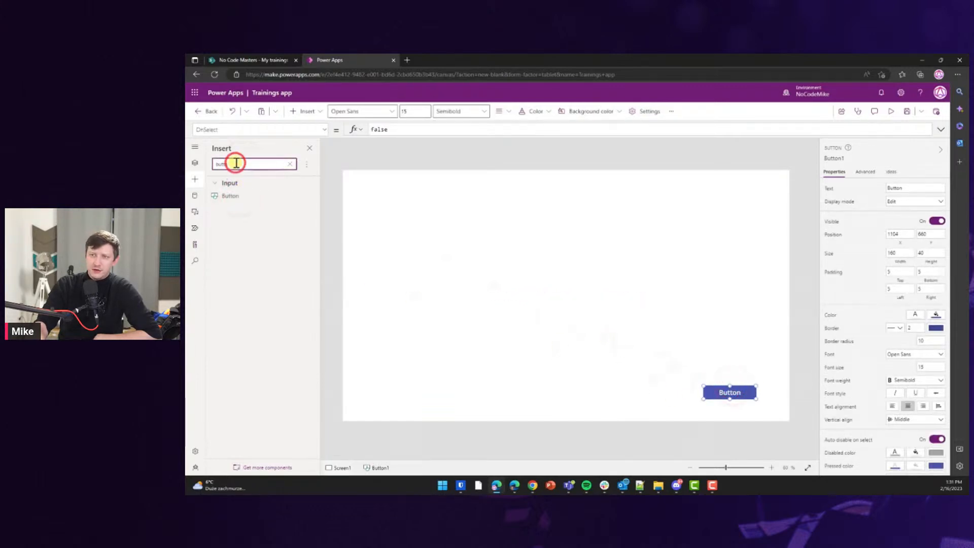
key(BackSpace)
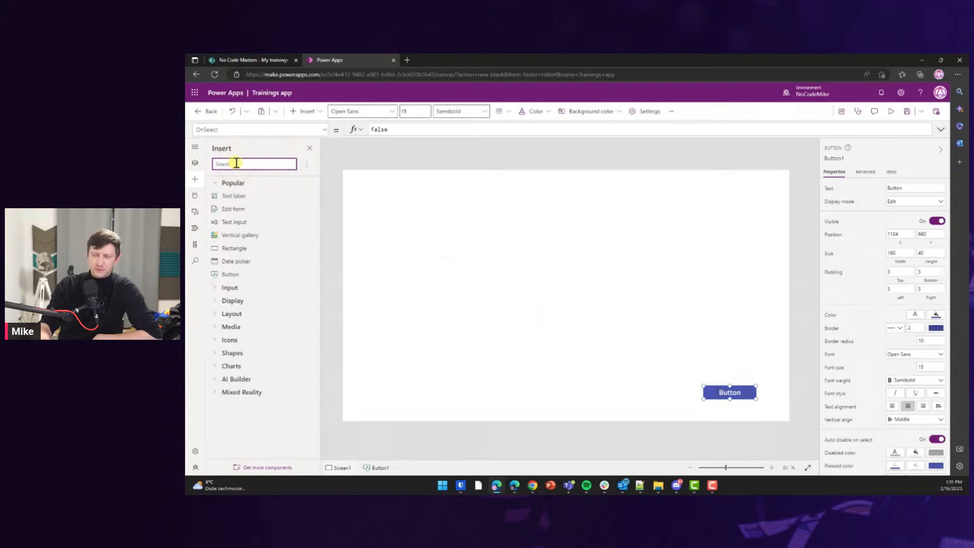
Add a Text label to the top-left of Screen1 and nudge it into place.
text(label)
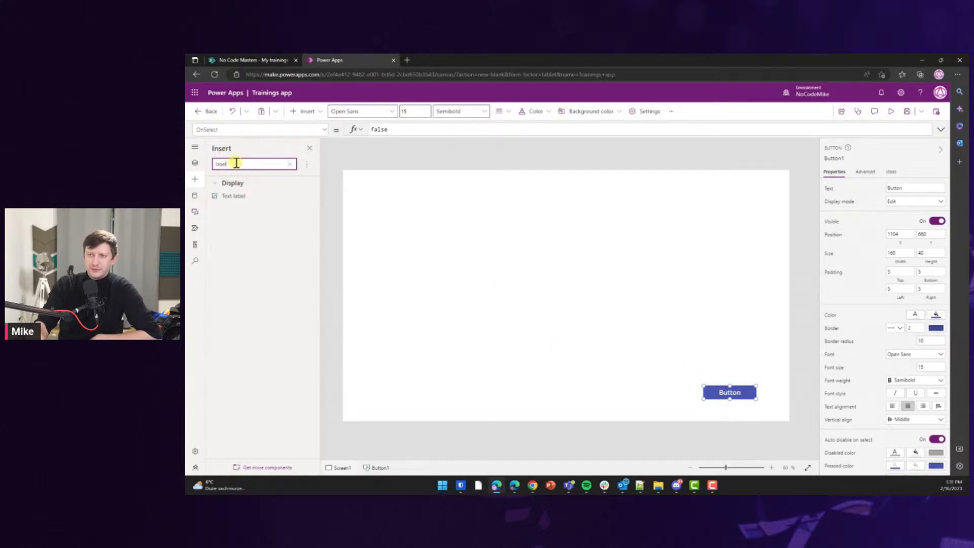
click(239, 196)
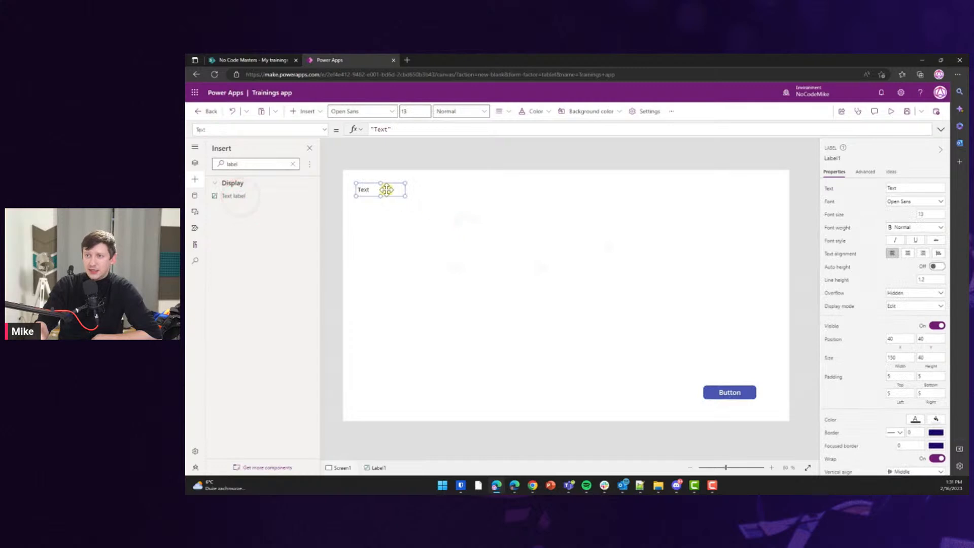
drag(398, 191, 407, 194)
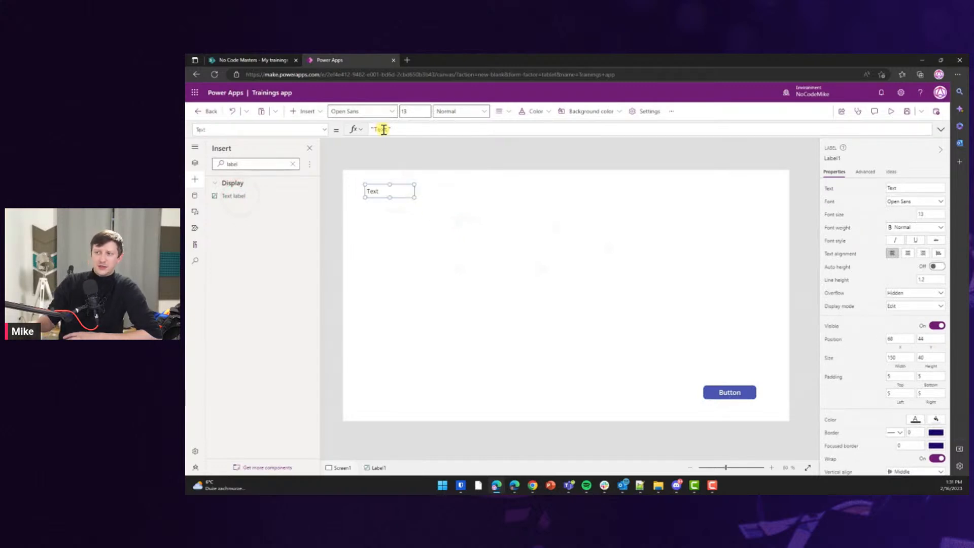
click(250, 224)
click(278, 255)
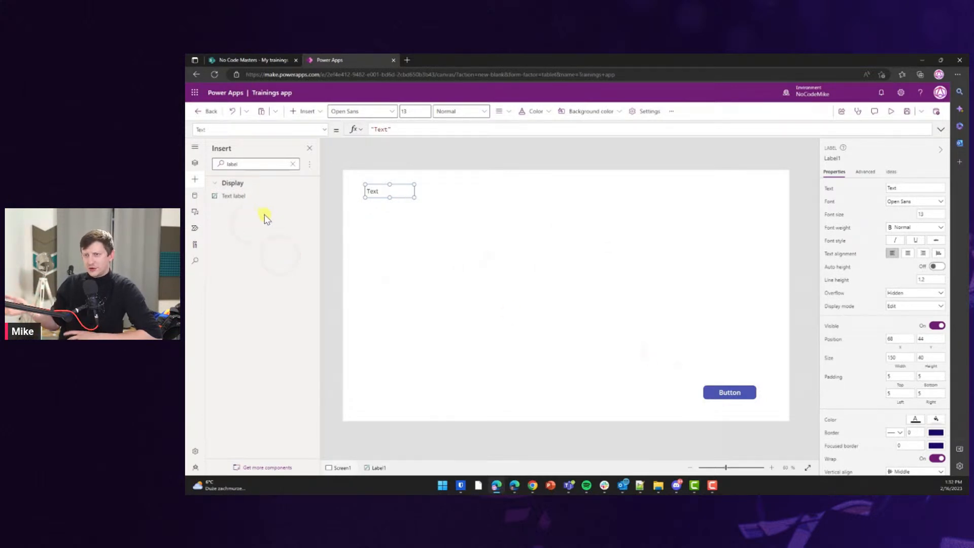
double_click(246, 163)
text(gallery)
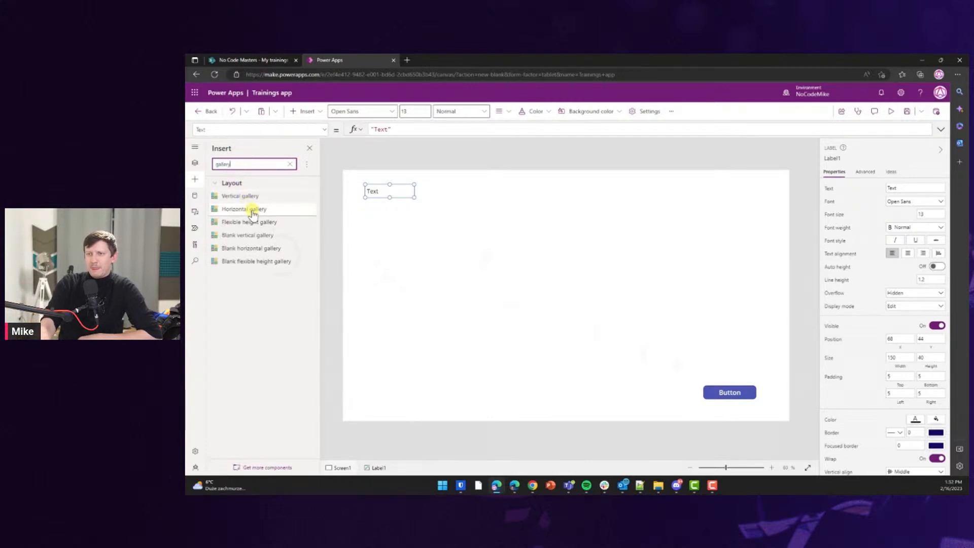
Insert a horizontal gallery, dismiss the data source prompt, and move it lower.
click(254, 212)
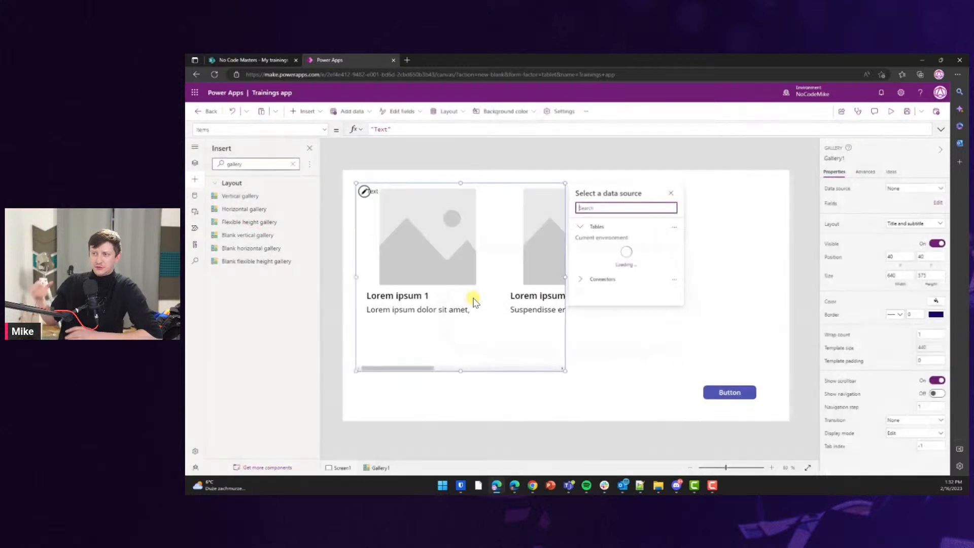
click(551, 372)
drag(551, 372, 558, 387)
Insert a vertical gallery and position it just below the Text label.
click(238, 197)
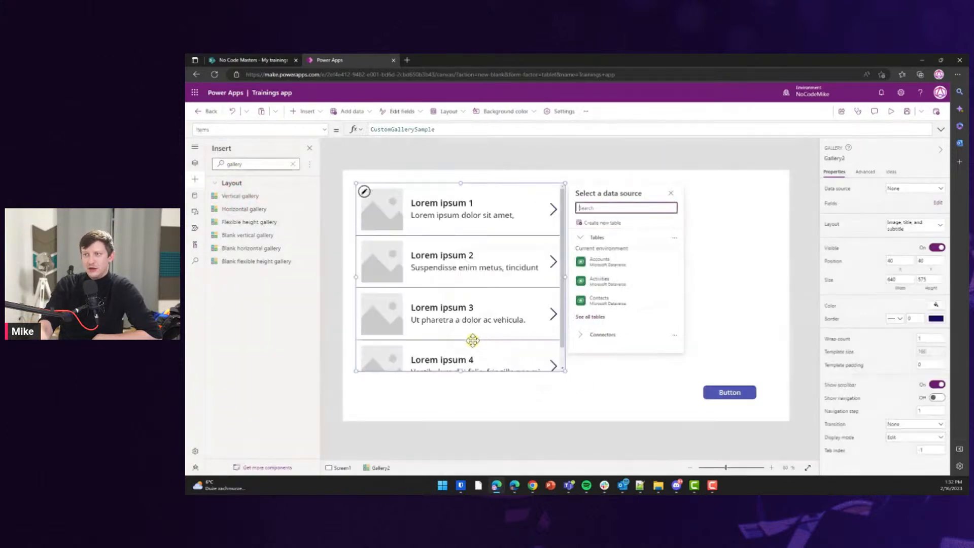
drag(489, 374, 494, 387)
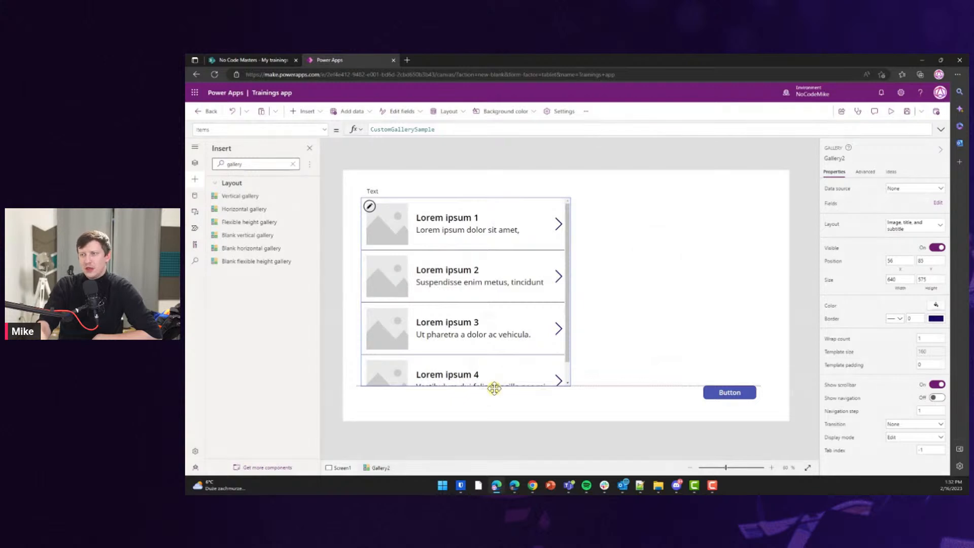
drag(494, 387, 494, 388)
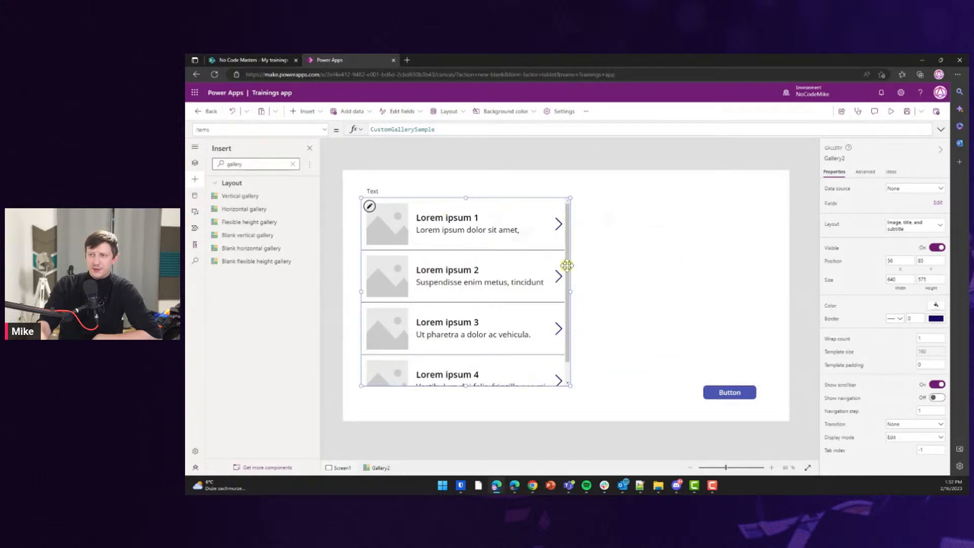
drag(566, 265, 569, 270)
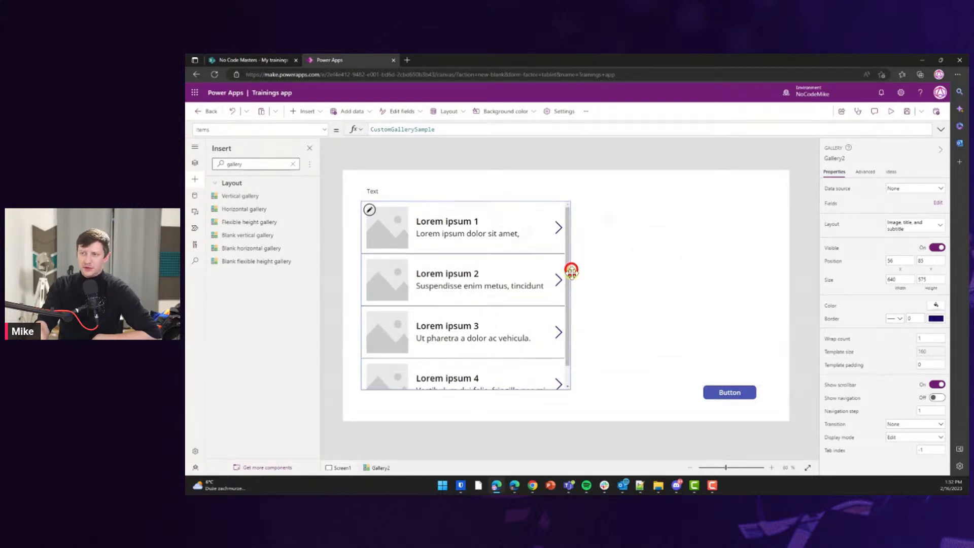
click(384, 192)
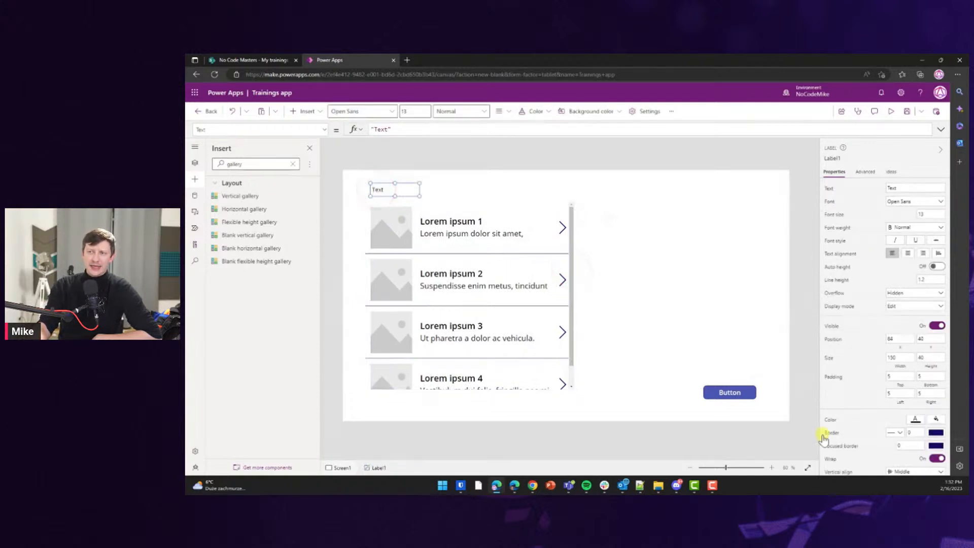
Nudge the Button slightly left and down, then reselect the gallery and Text label.
drag(728, 394, 724, 399)
click(248, 164)
click(248, 163)
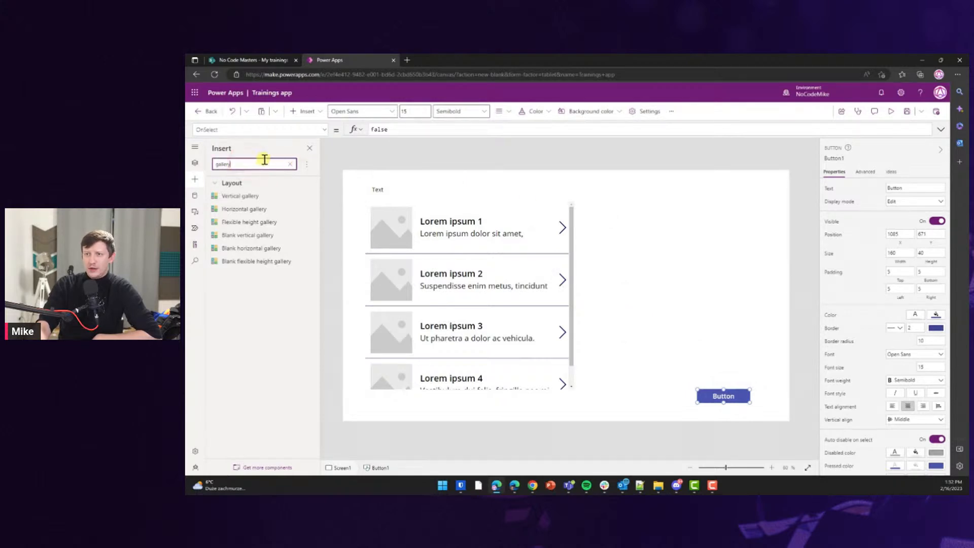
click(500, 288)
scroll(451, 304, down, 2)
scroll(451, 303, up, 2)
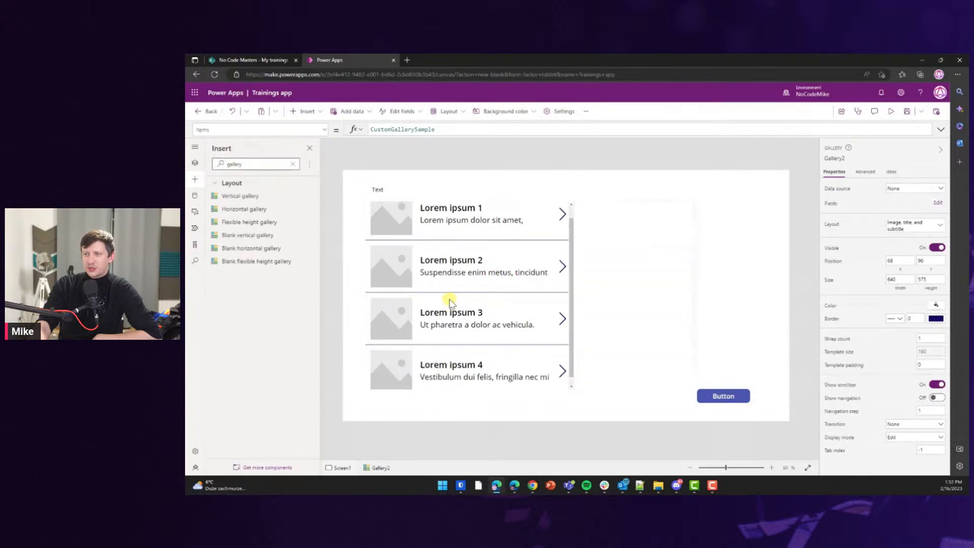
click(379, 191)
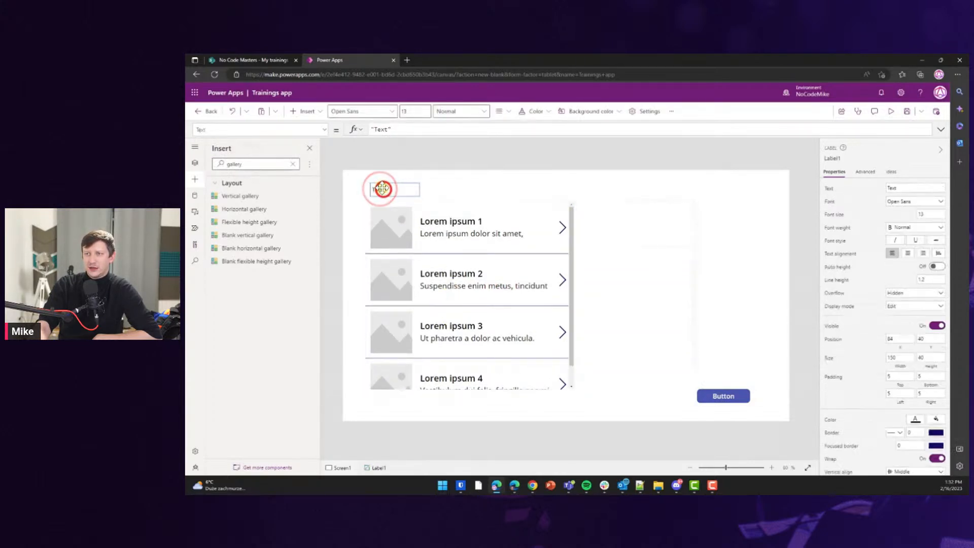
Change the label's text to 'App Name' with font size 33.
double_click(385, 129)
text(A)
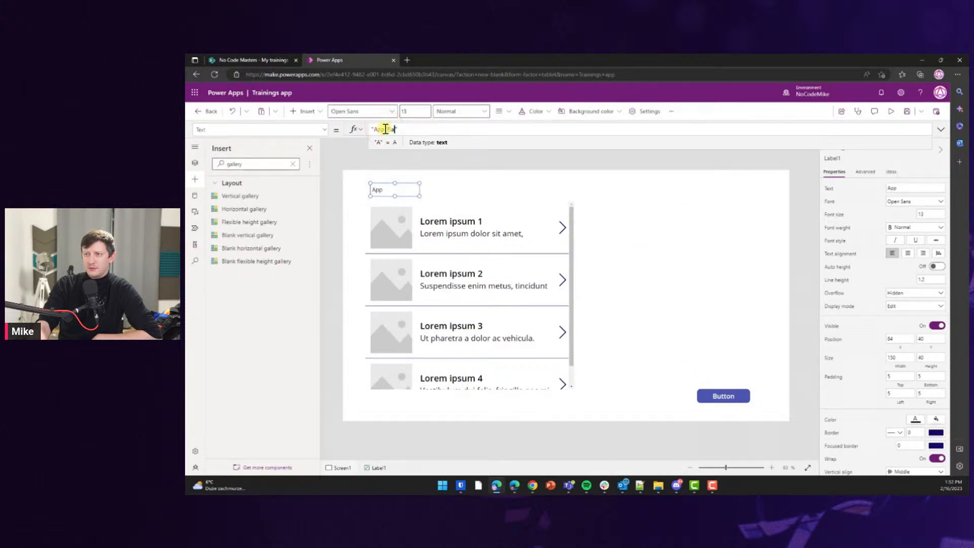
text(pp Name)
click(446, 188)
click(391, 189)
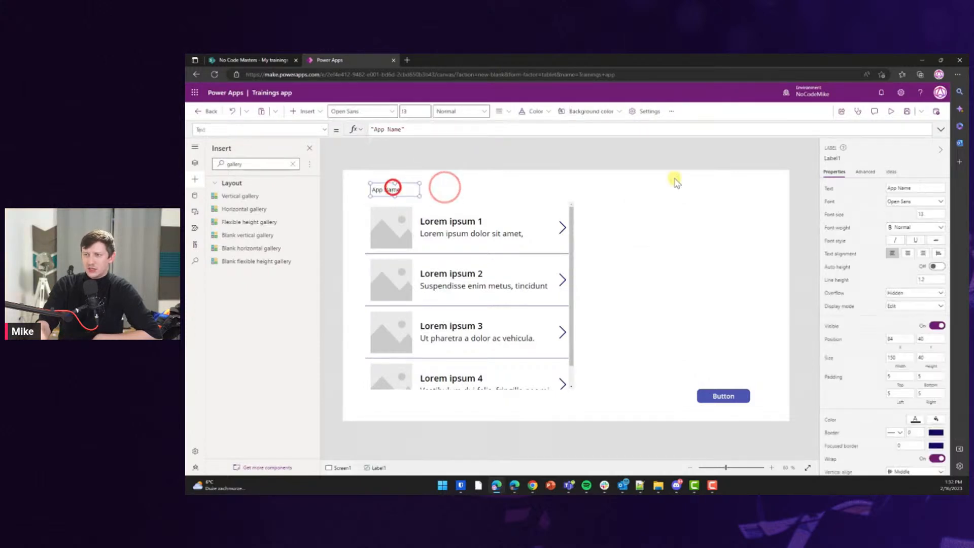
text(33)
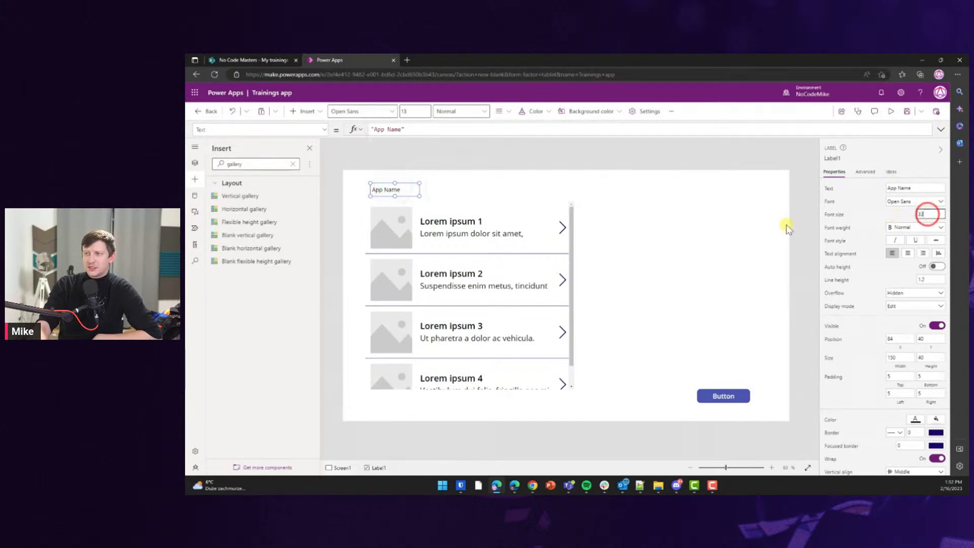
click(748, 220)
click(389, 189)
Stretch the App Name label across the screen width and move it up to the top.
drag(426, 187, 773, 192)
drag(370, 192, 359, 192)
drag(473, 181, 473, 179)
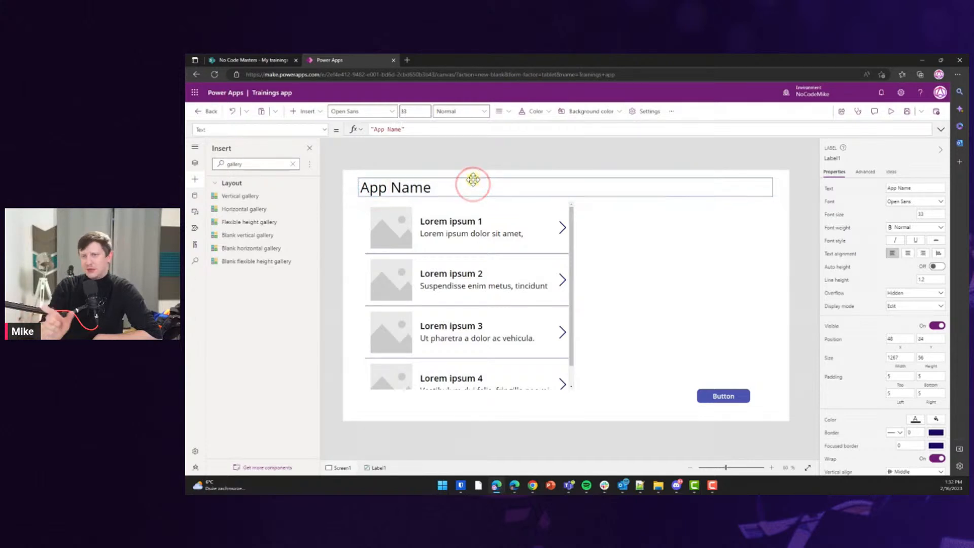
click(658, 278)
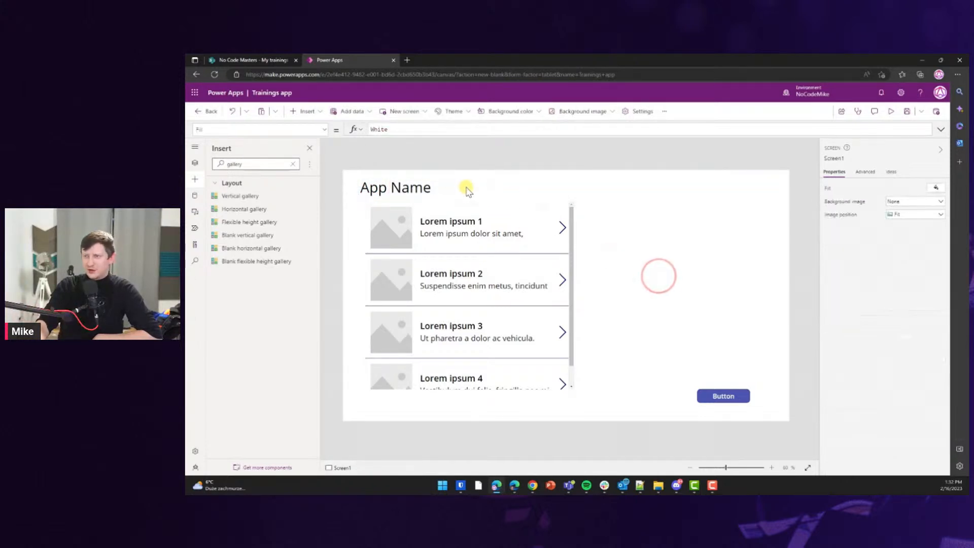
click(256, 162)
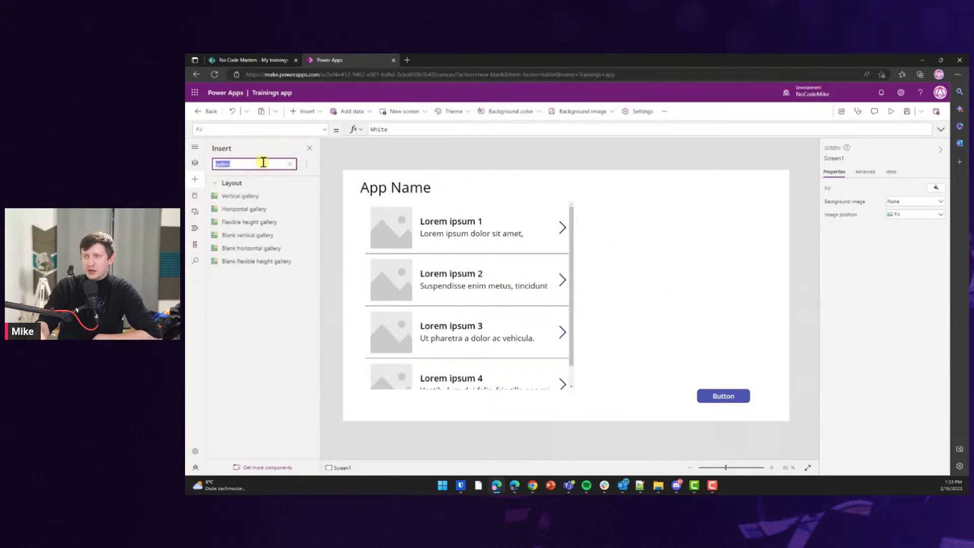
Preview the Light, Dune and Lavender themes, then apply the Rose theme.
click(468, 111)
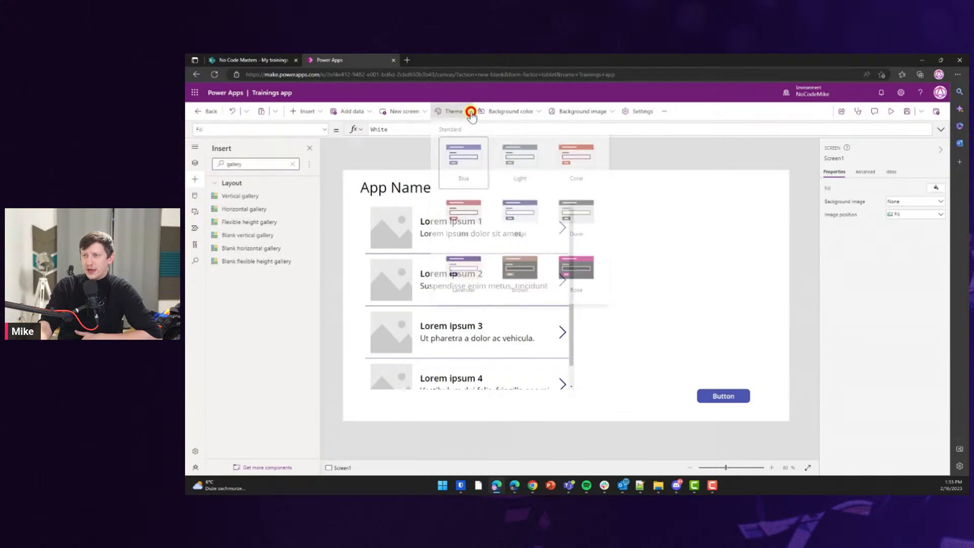
click(517, 169)
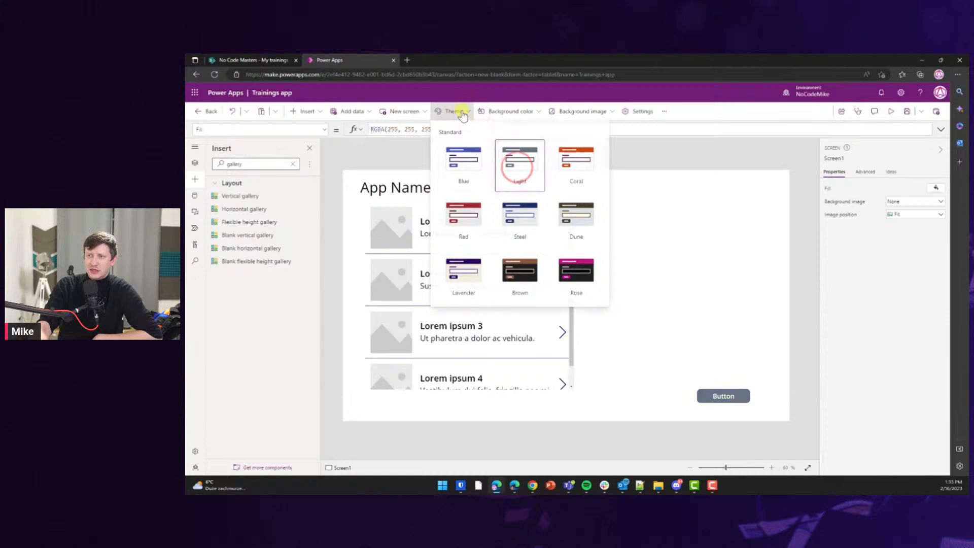
click(566, 217)
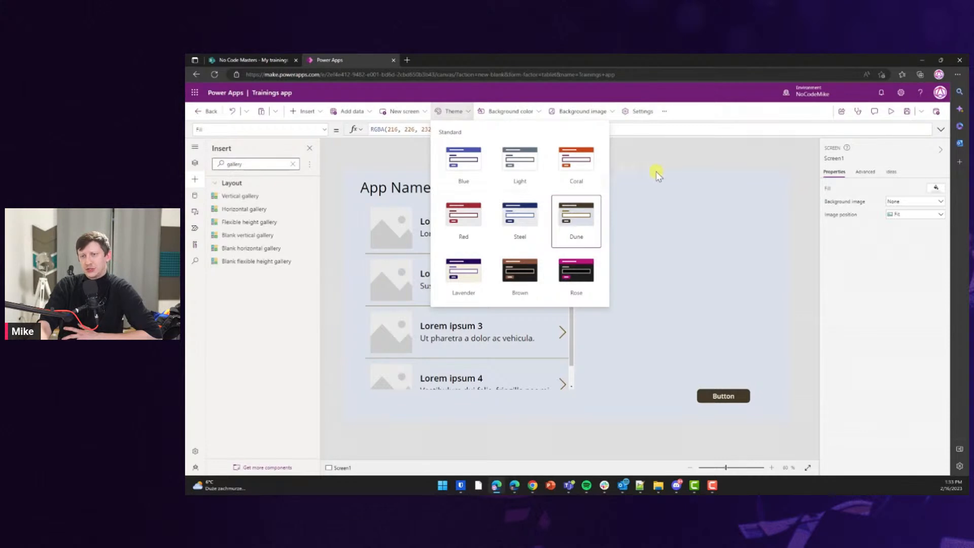
click(466, 274)
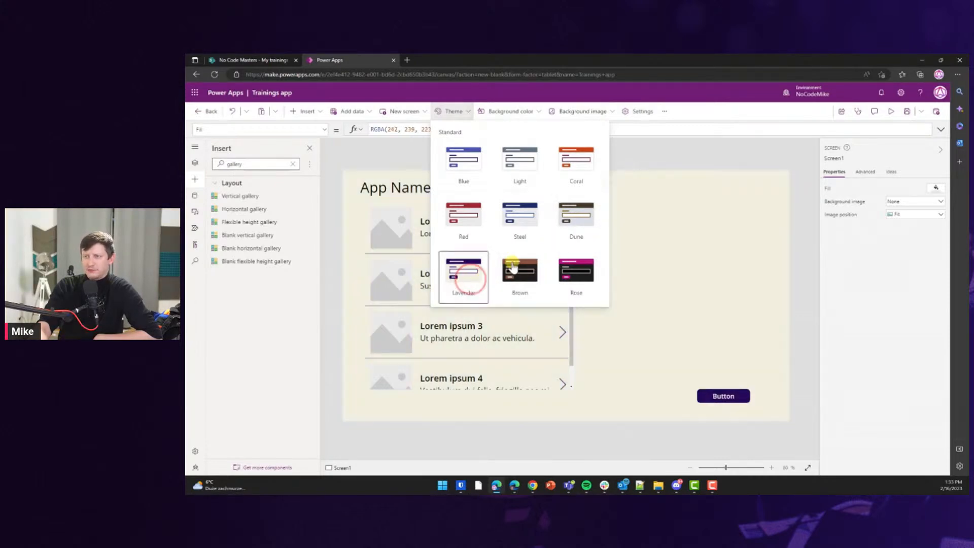
click(592, 223)
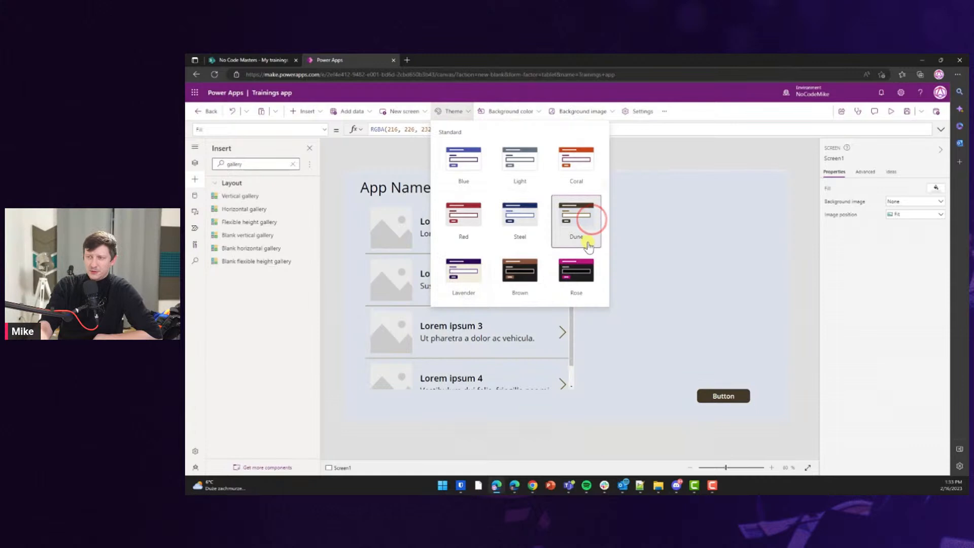
scroll(583, 226, down, 1)
click(582, 225)
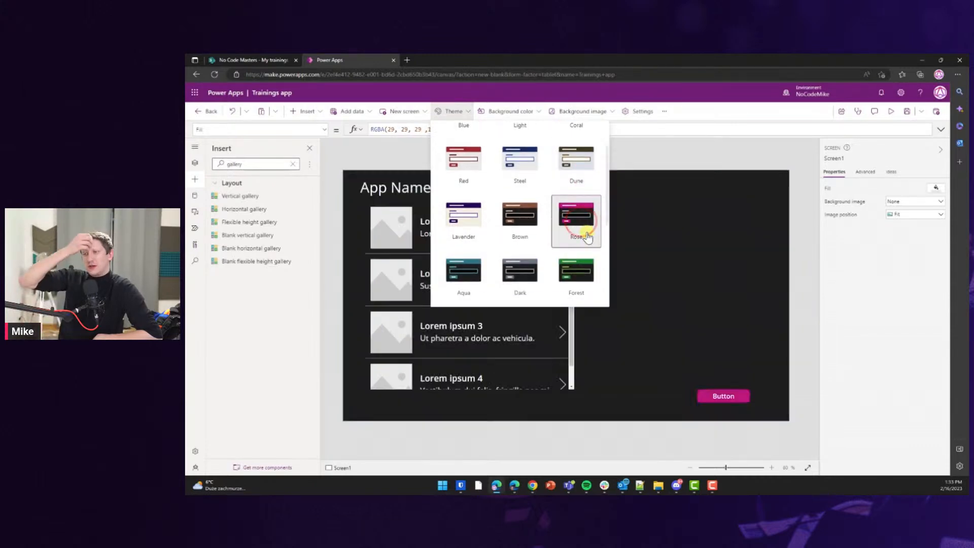
click(699, 184)
click(646, 266)
click(583, 189)
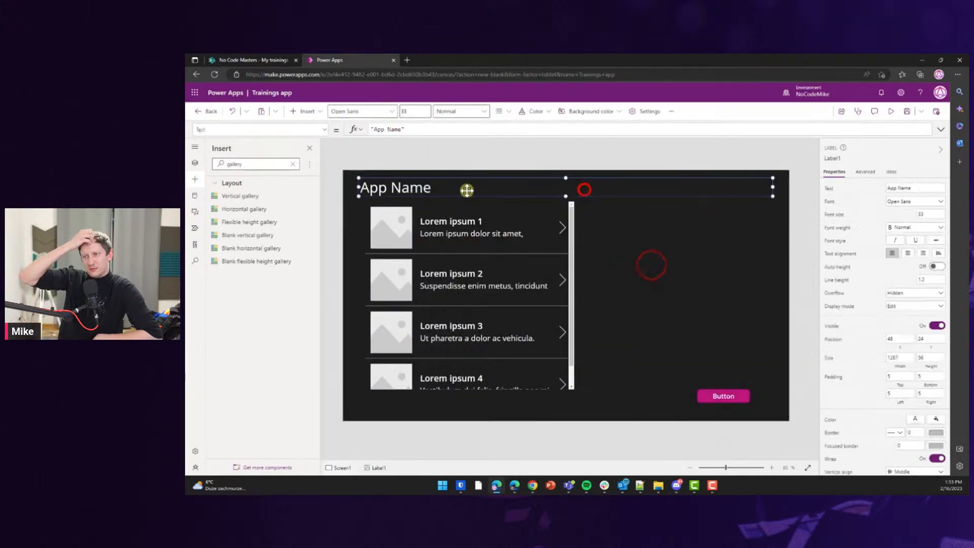
Insert a Rectangle via the 'redta' search and move it to the top-left corner.
double_click(248, 164)
text(redta)
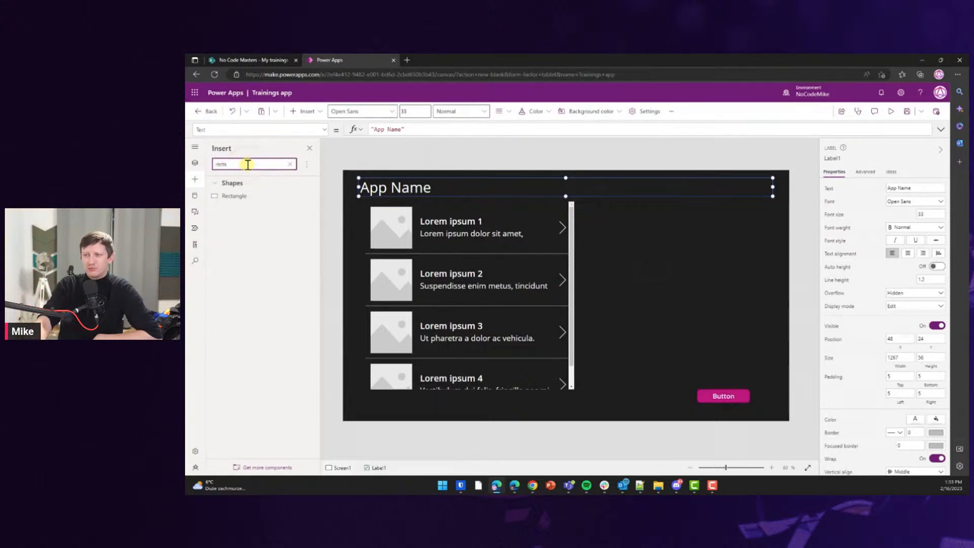
click(242, 196)
drag(377, 194, 374, 188)
In Tree view, send Rectangle1 backward behind the App Name label.
click(194, 163)
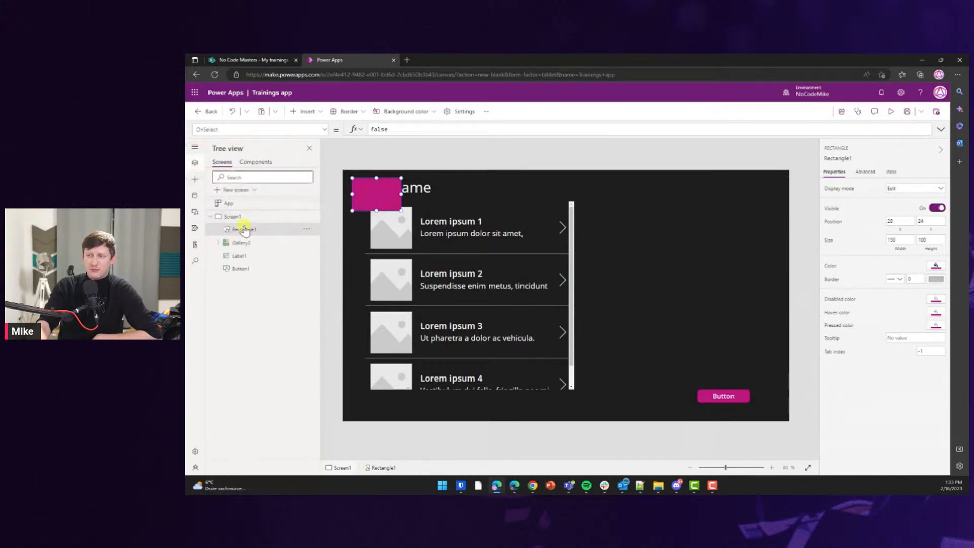
click(246, 231)
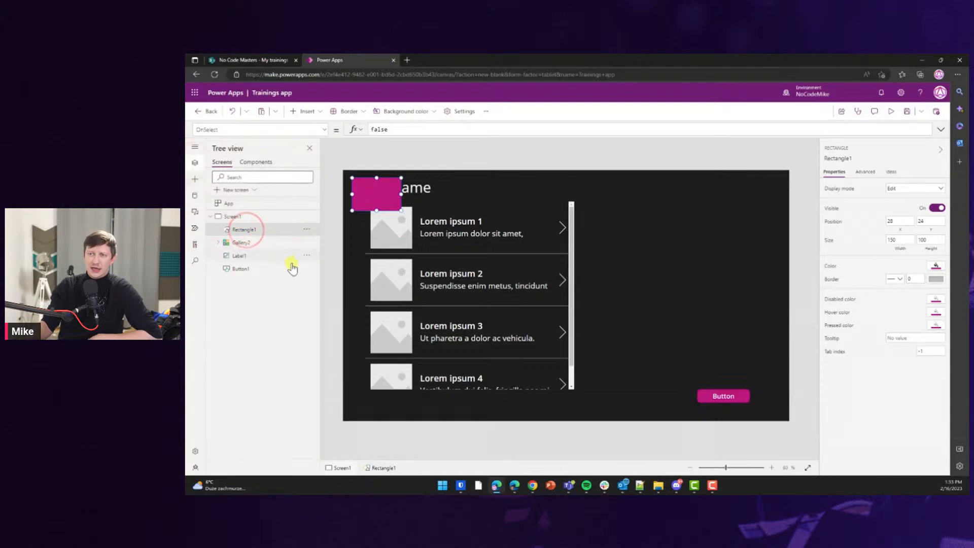
click(307, 230)
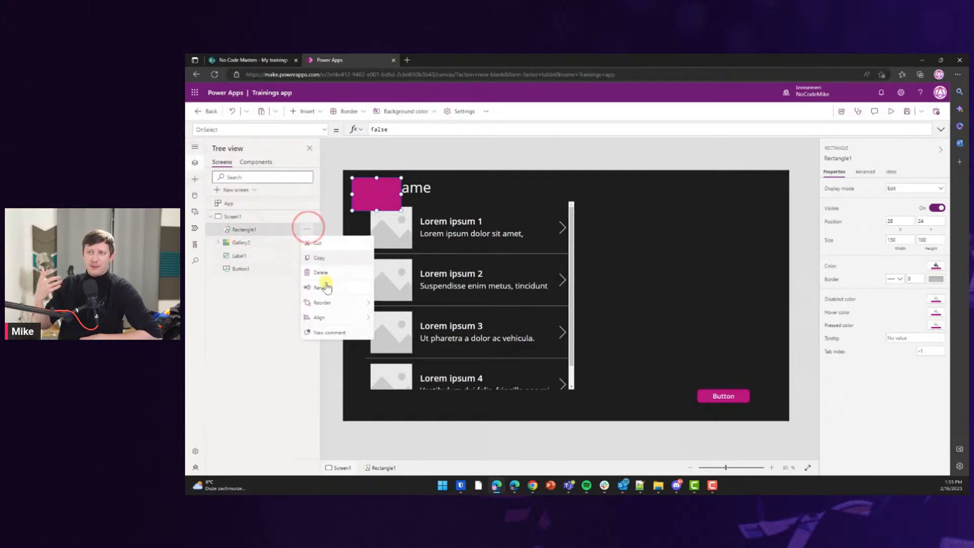
mouse_move(337, 303)
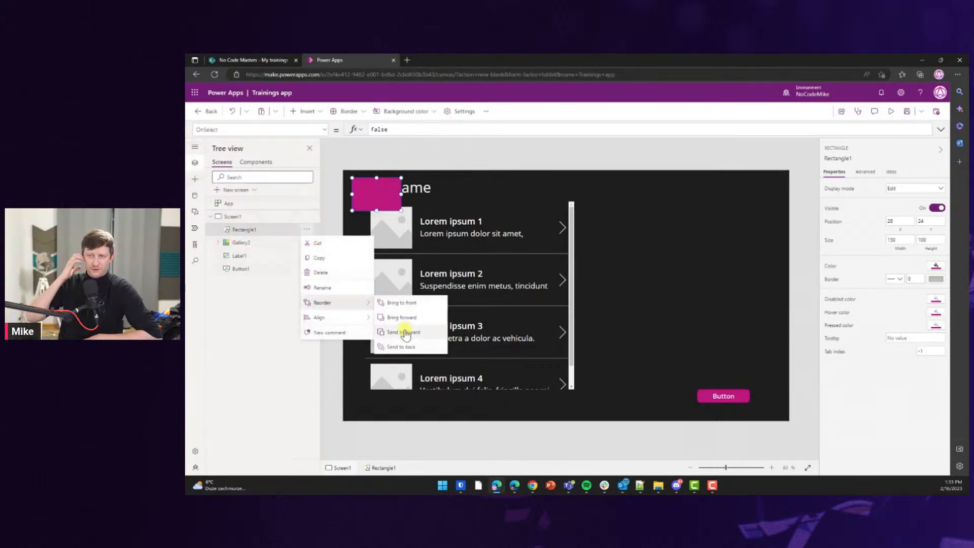
click(404, 332)
click(307, 242)
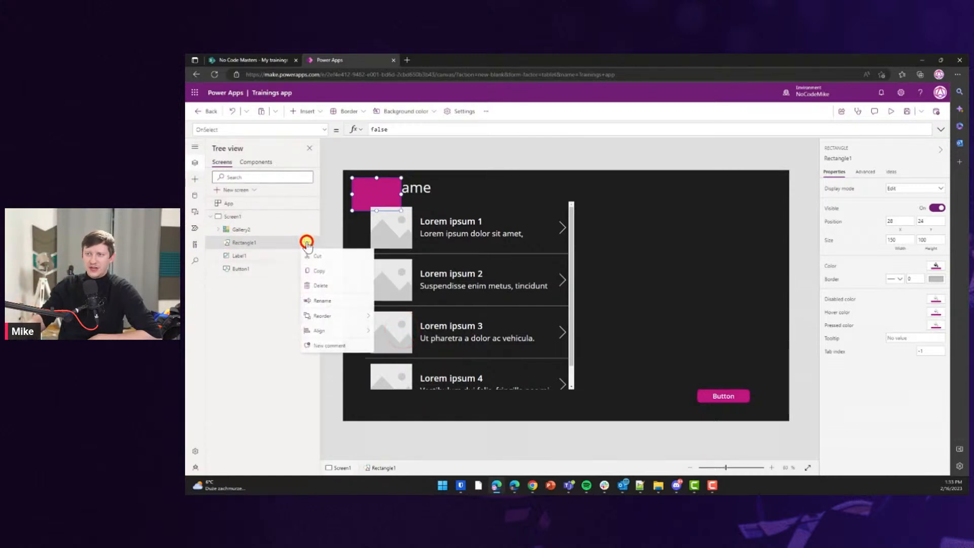
click(337, 316)
click(409, 342)
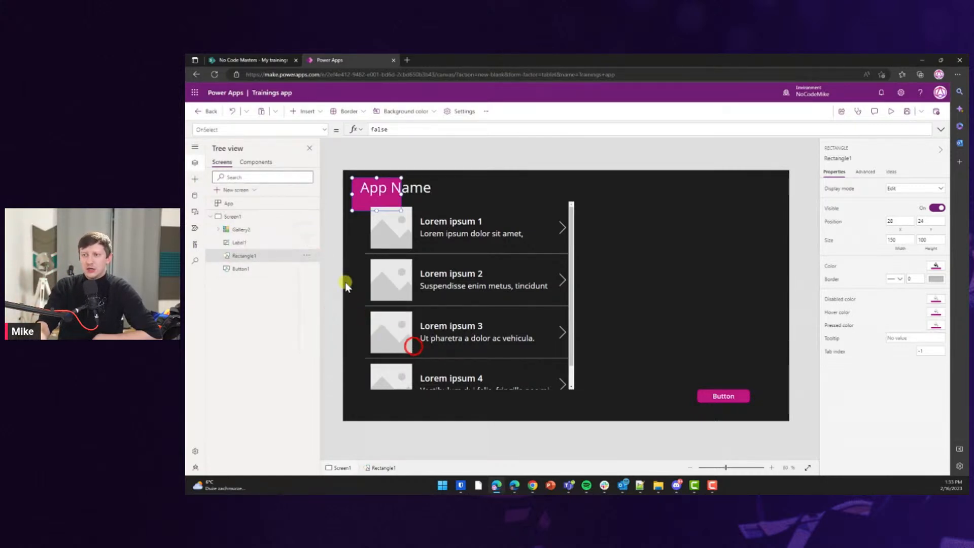
Enlarge Rectangle1 to cover most of the screen and send it to the back.
drag(401, 210, 782, 409)
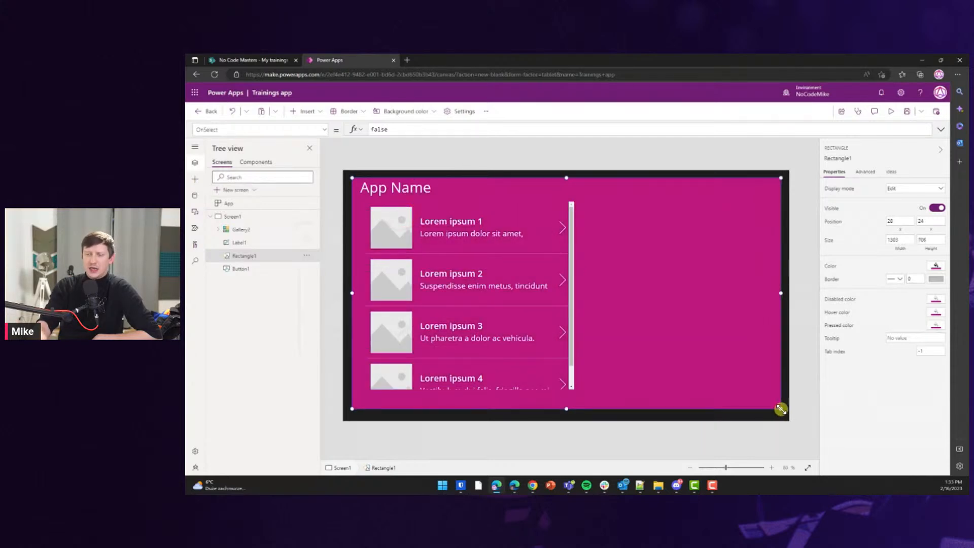
click(306, 255)
mouse_move(349, 334)
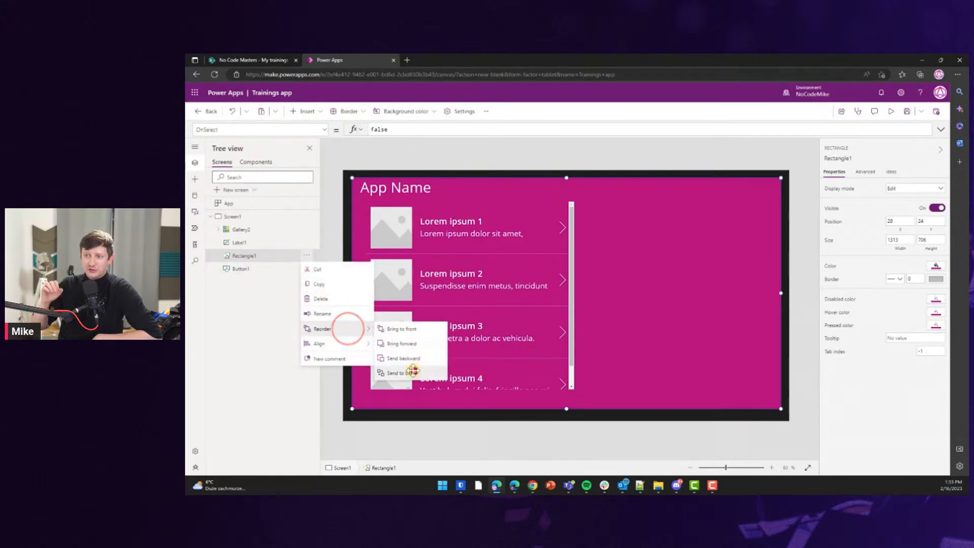
click(406, 373)
click(233, 315)
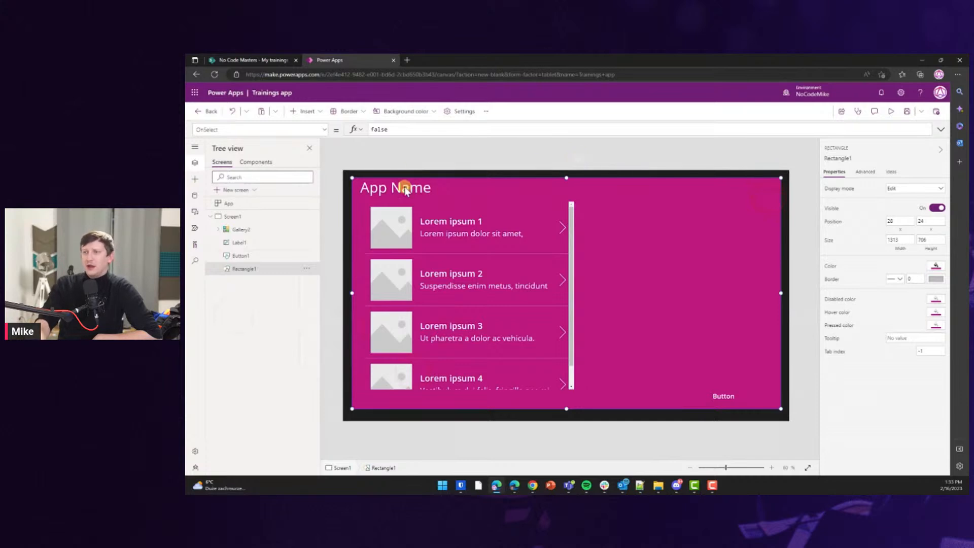
click(613, 191)
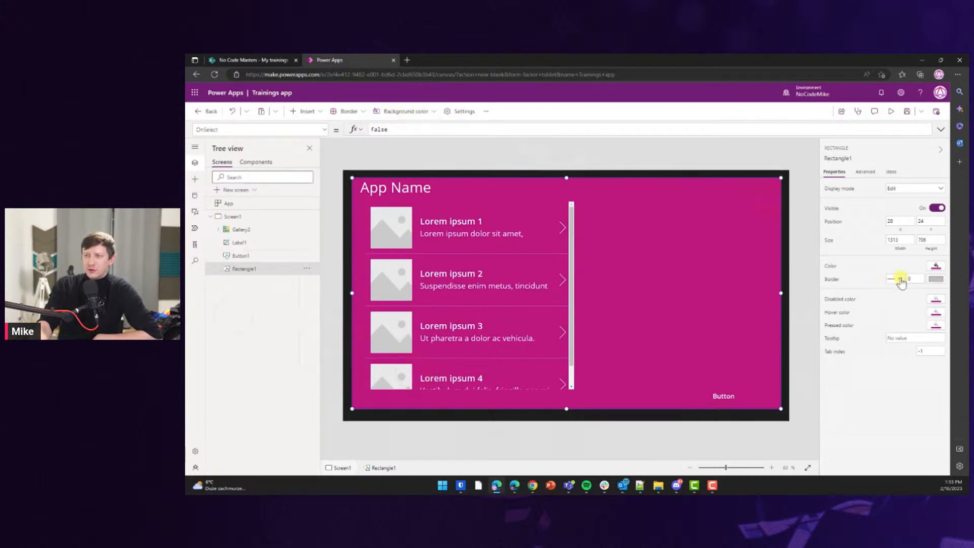
Give Rectangle1 a custom, mostly transparent pale pinkish-grey fill colour.
click(932, 267)
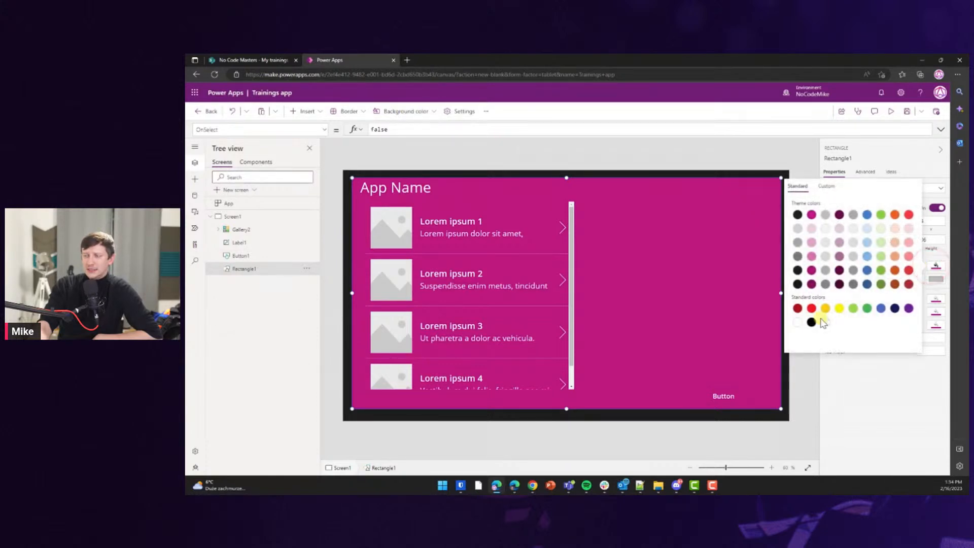
click(827, 187)
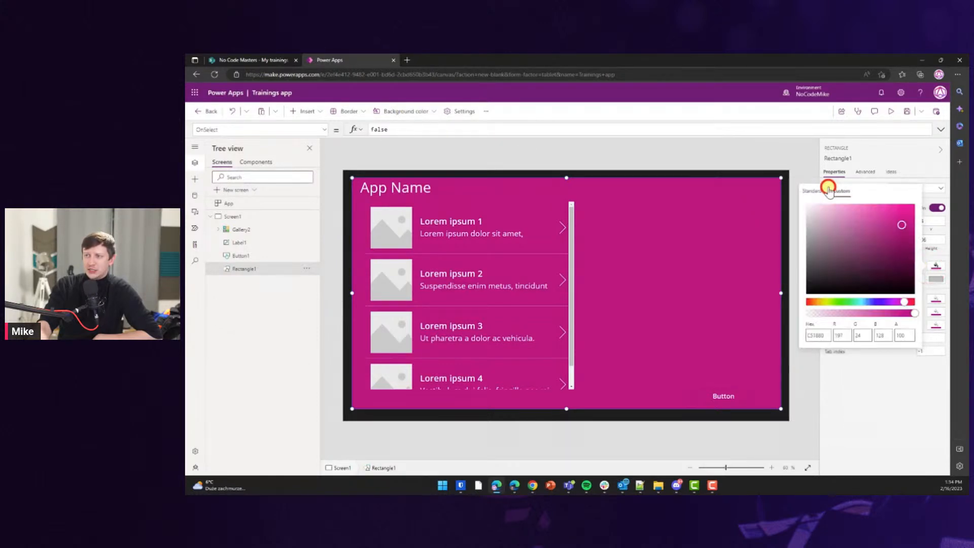
drag(915, 314, 833, 313)
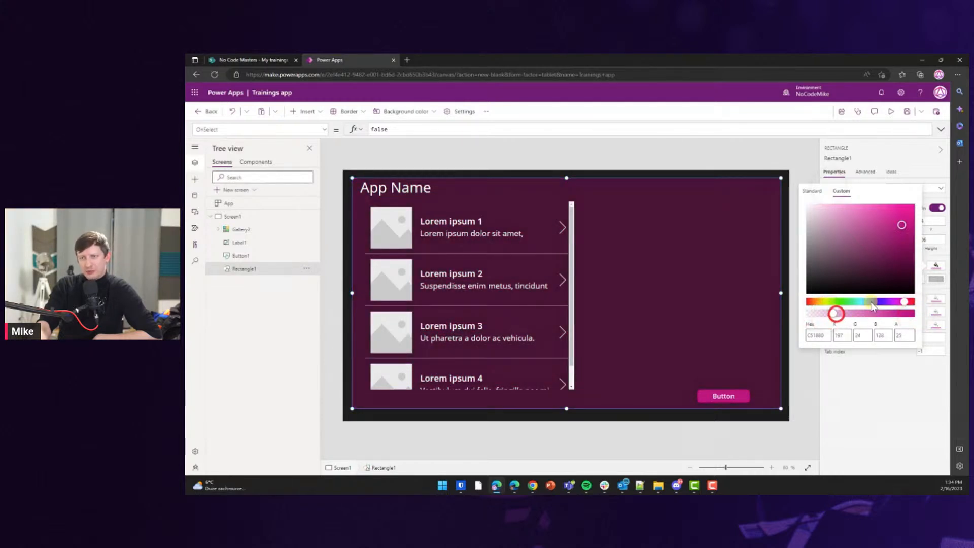
drag(900, 224, 806, 208)
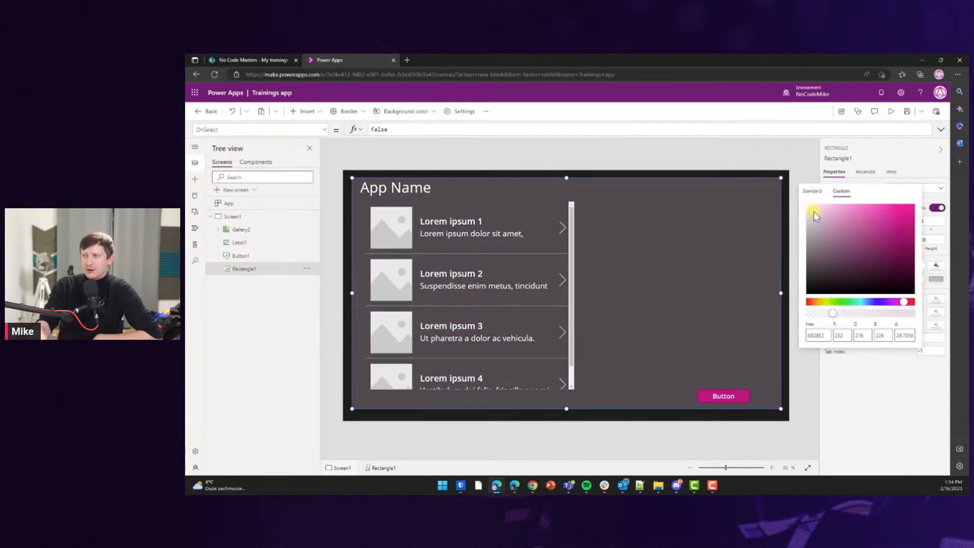
click(814, 213)
drag(815, 223, 814, 217)
Pull Rectangle1's four edges slightly inward, placing it at 36, 36 with width 1293.
click(803, 379)
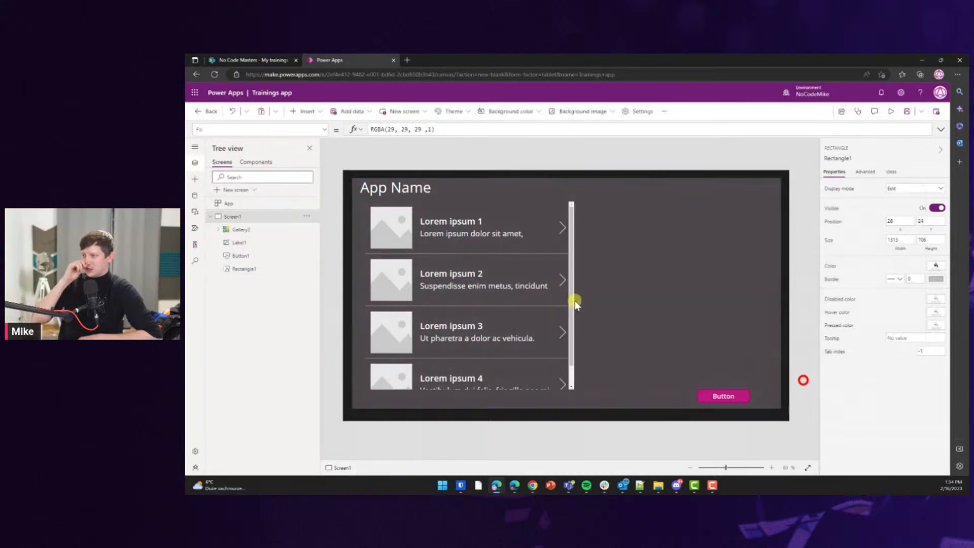
click(666, 254)
drag(566, 179, 566, 181)
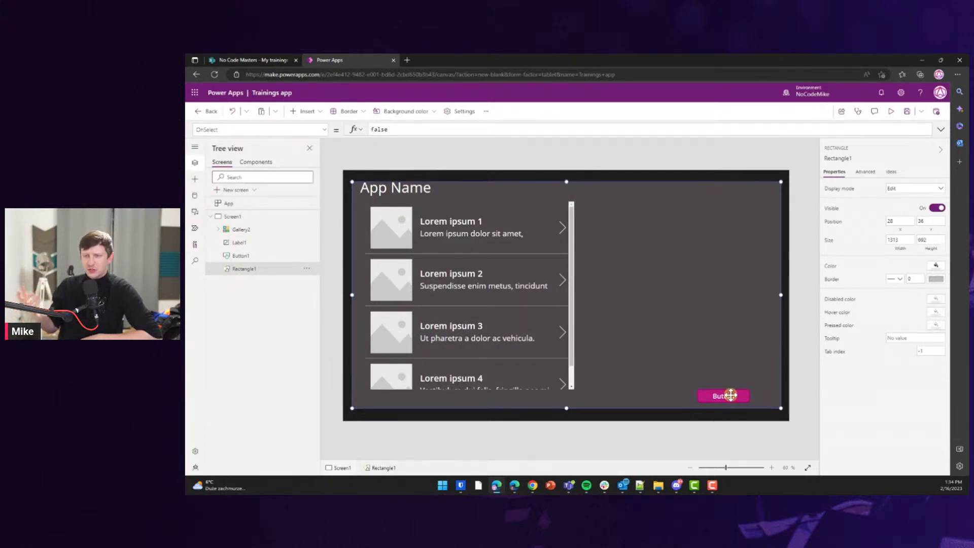
drag(780, 295, 777, 295)
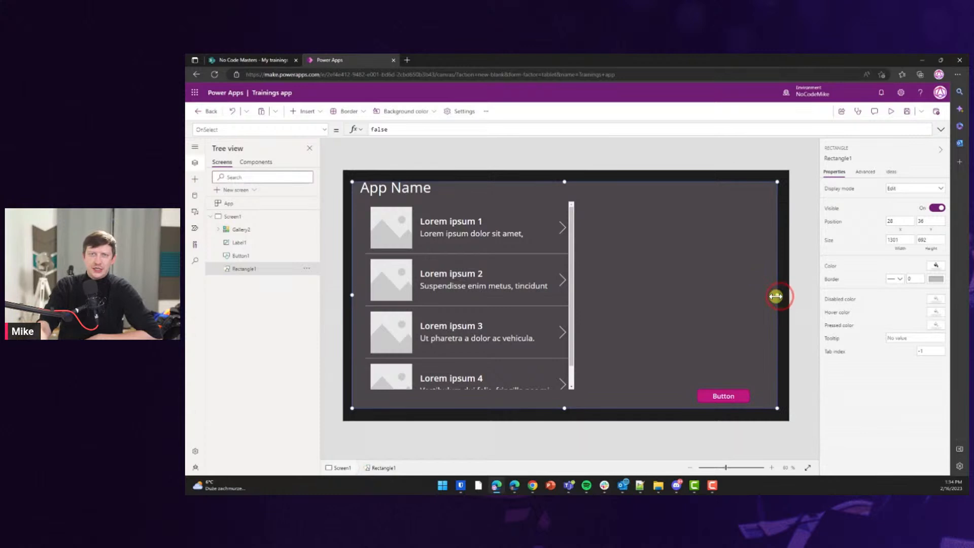
drag(564, 408, 567, 408)
click(754, 262)
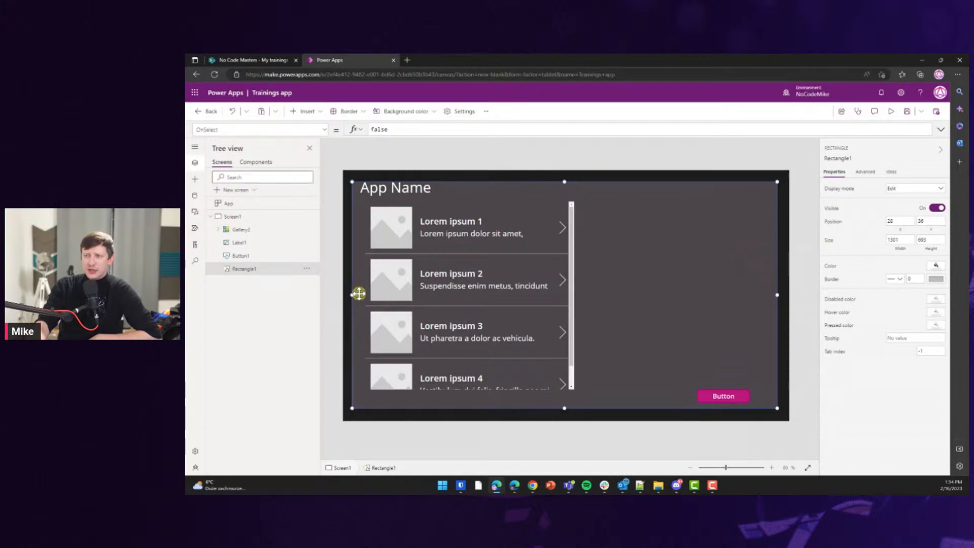
drag(351, 294, 354, 295)
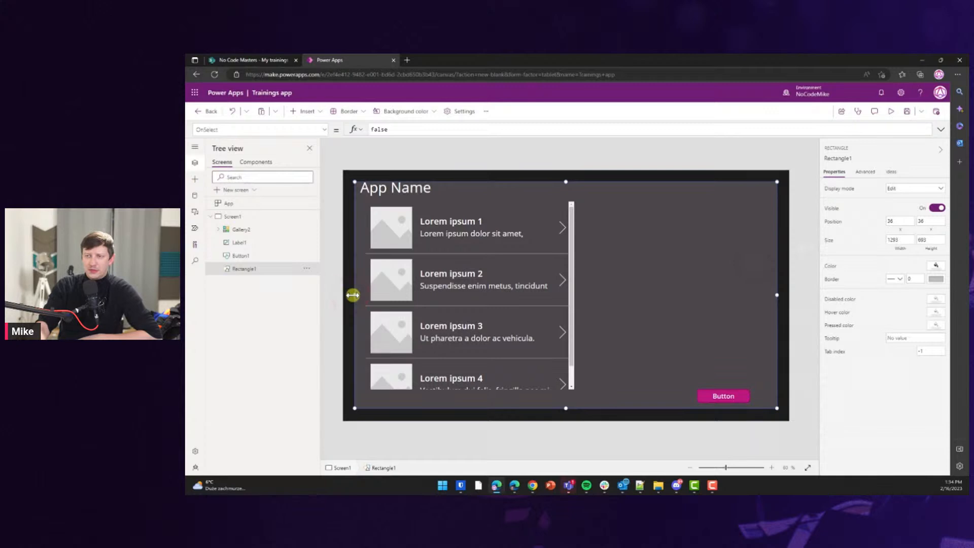
click(432, 162)
click(410, 188)
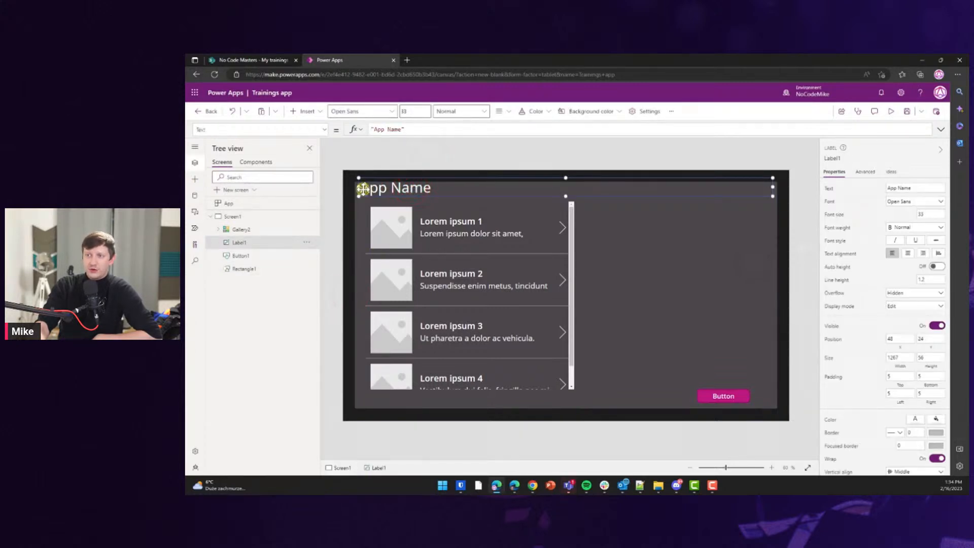
Centre-align the App Name text, narrow the label, and place it top centre at 492, 10.
click(907, 253)
drag(771, 186, 630, 187)
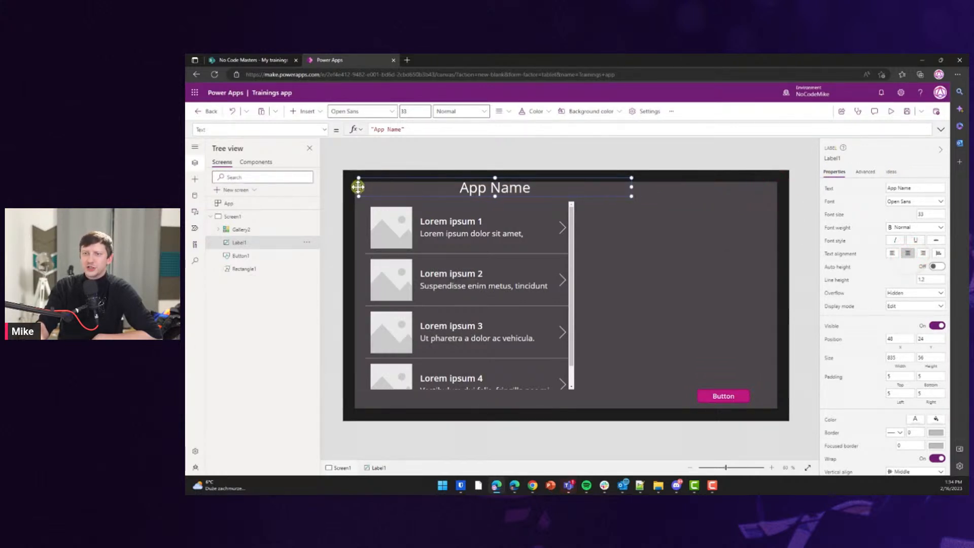
drag(358, 185, 504, 184)
drag(606, 178, 722, 184)
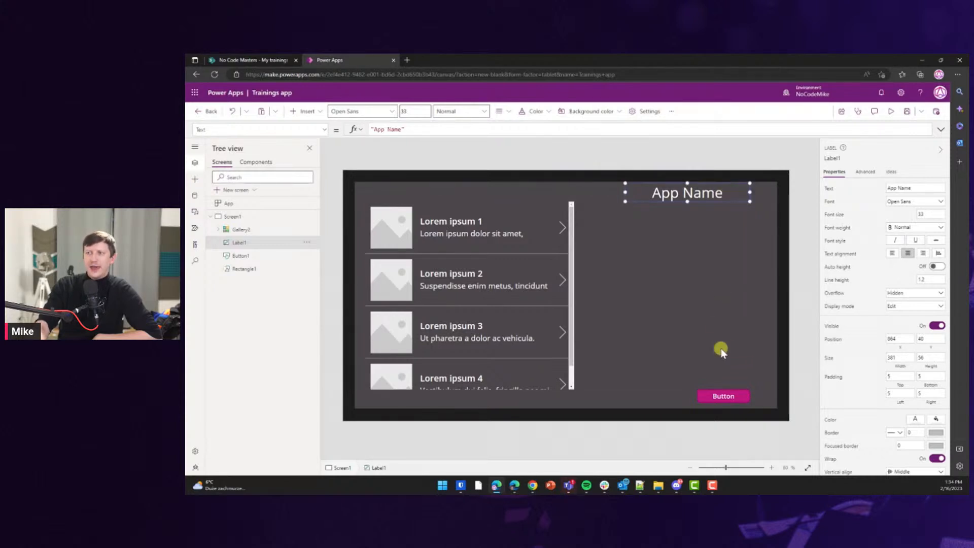
drag(708, 184, 589, 174)
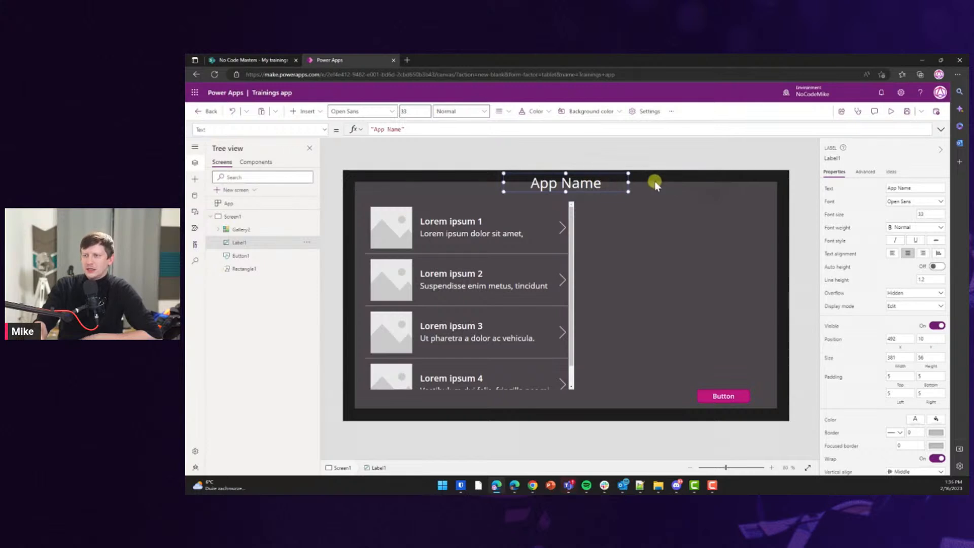
click(798, 187)
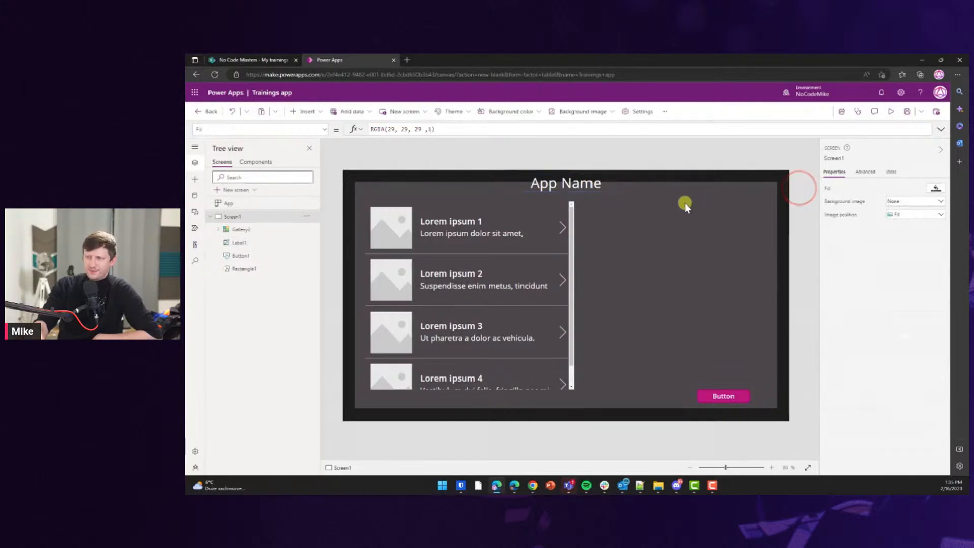
Start Rectangle1 below the header at 36, 80 and extend the gallery down, shifted slightly left.
click(667, 255)
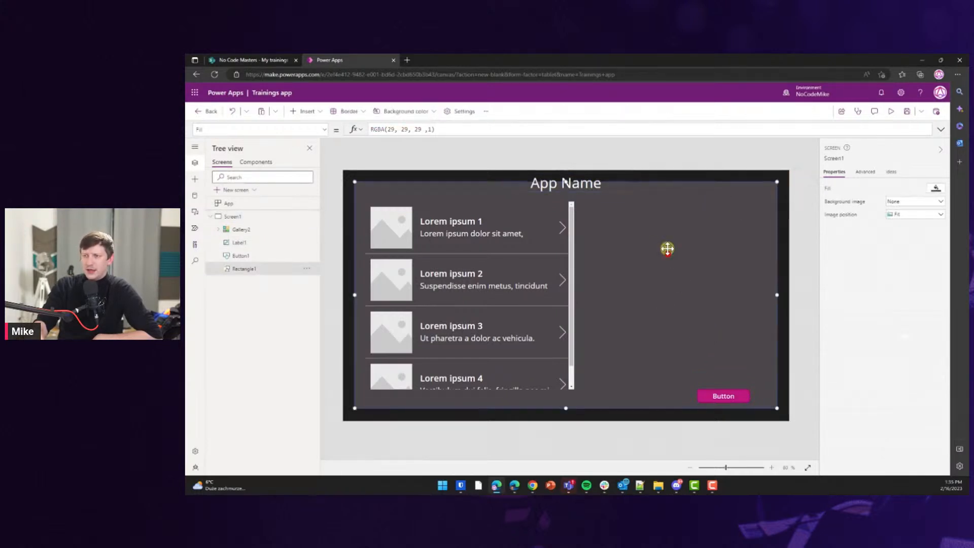
mouse_move(566, 182)
mouse_down()
mouse_move(566, 203)
mouse_move(570, 192)
mouse_up()
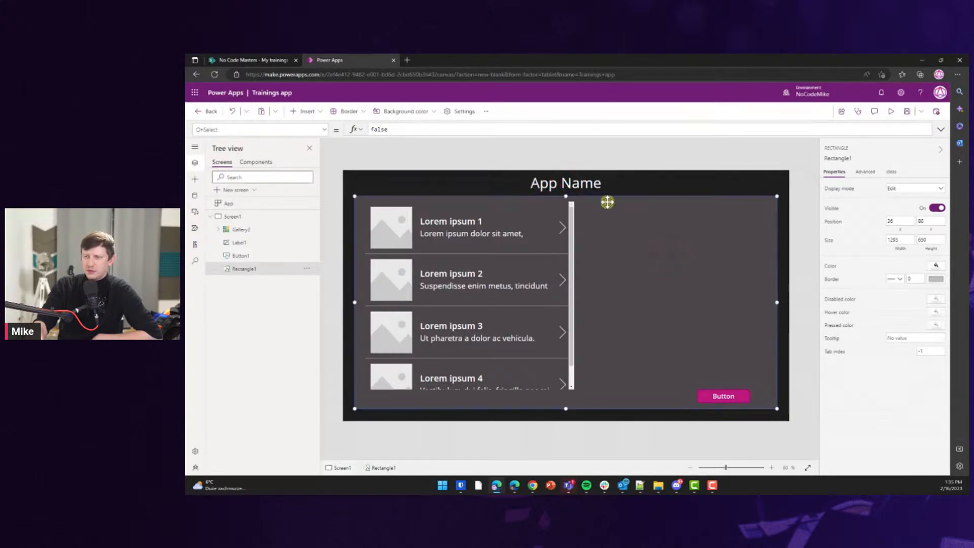
click(807, 213)
click(506, 321)
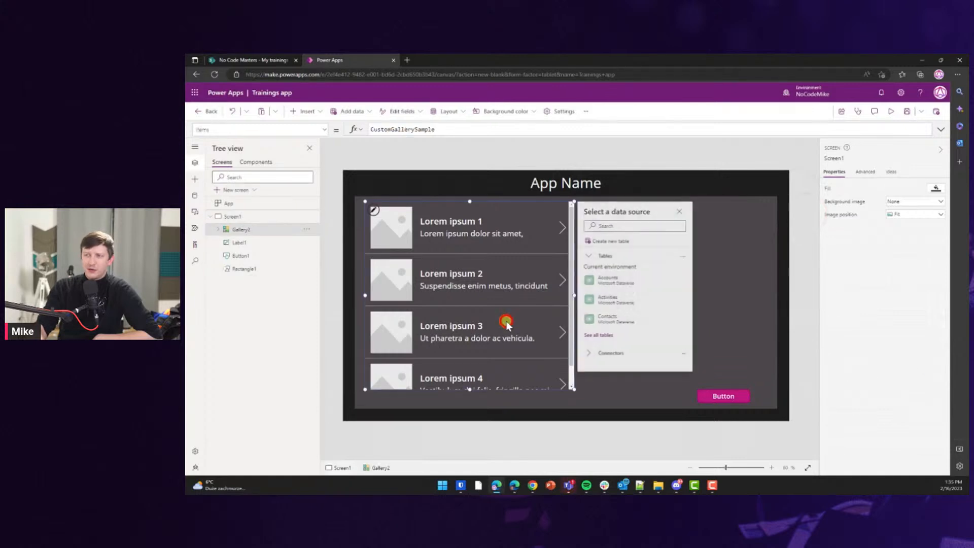
drag(468, 389, 470, 401)
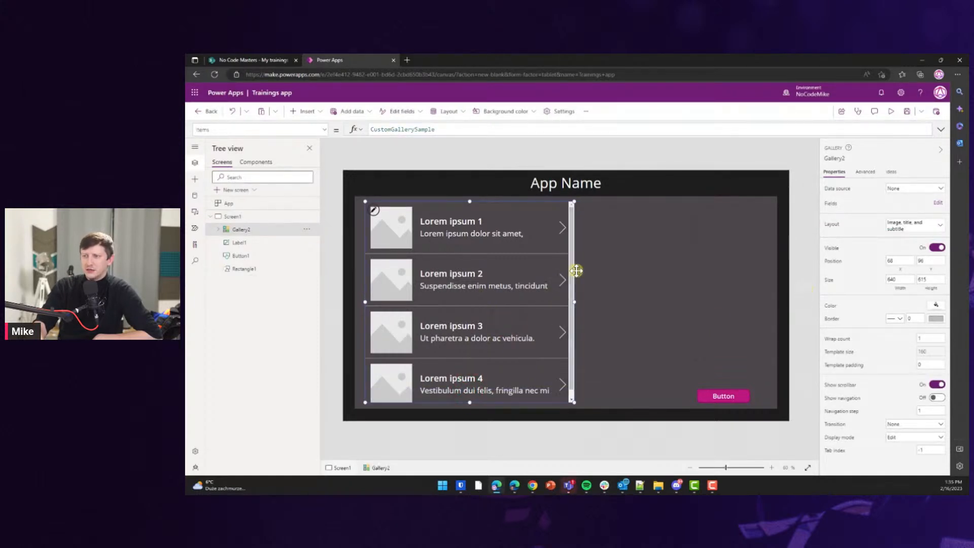
drag(575, 270, 569, 270)
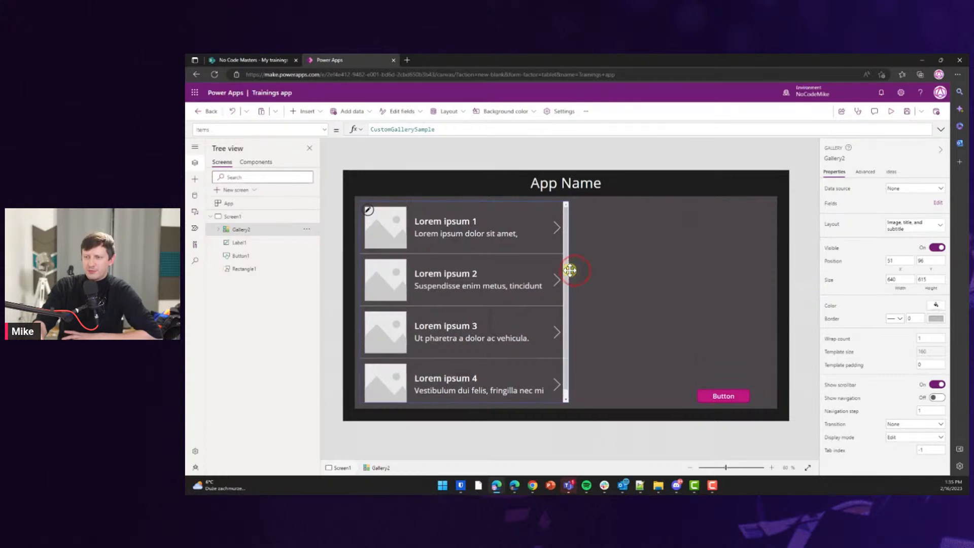
click(725, 260)
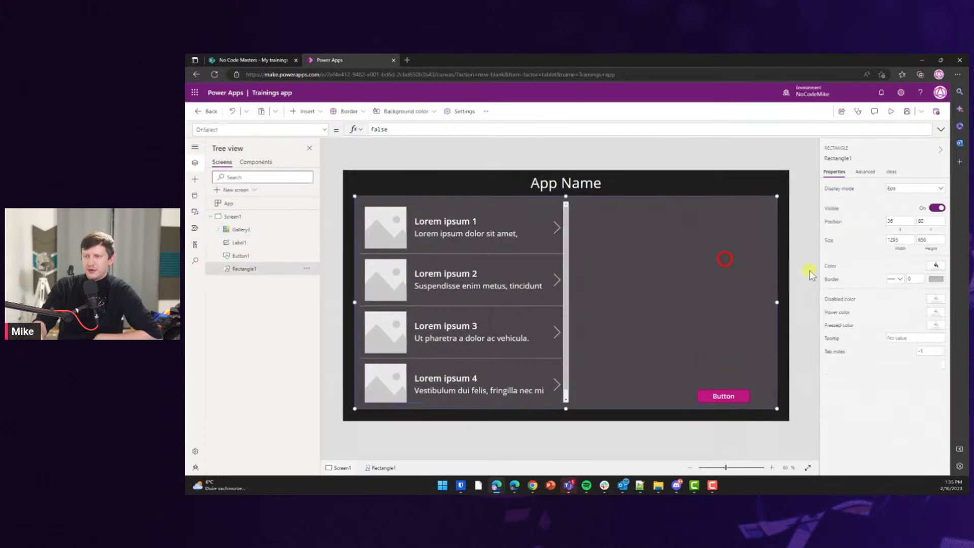
Nudge the Button slightly right and bring up the list of insertable controls.
click(727, 398)
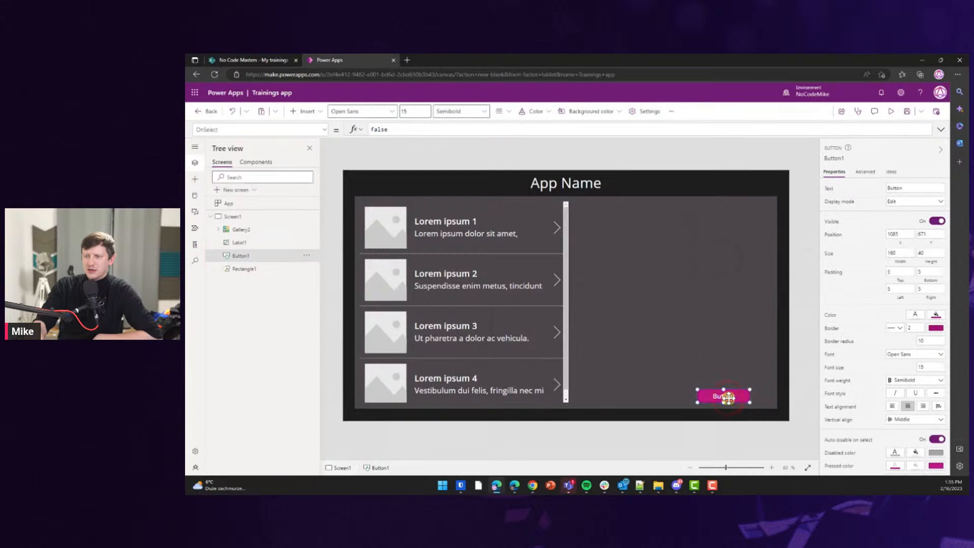
drag(730, 399, 736, 397)
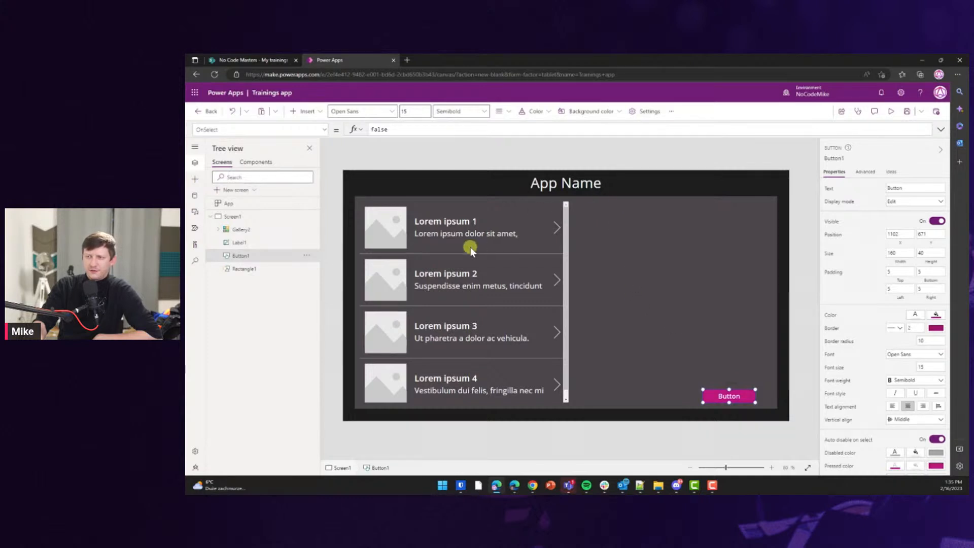
click(466, 266)
click(722, 294)
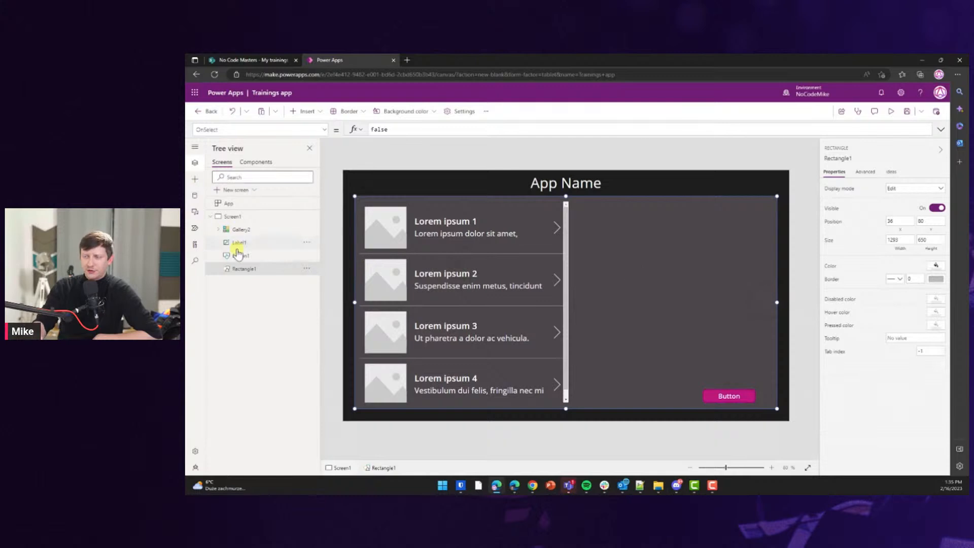
click(199, 181)
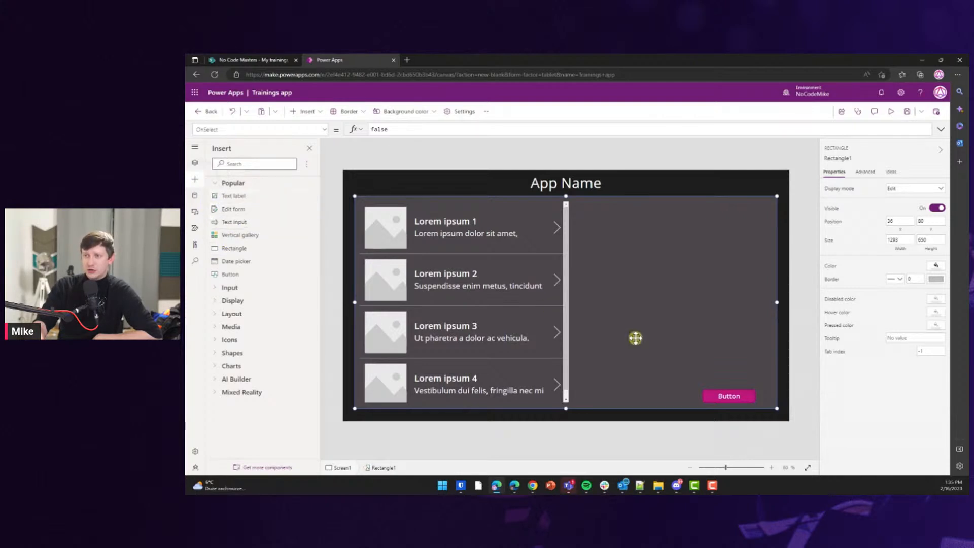
Delete the Button and add a widened text label in the right-hand pane.
click(809, 375)
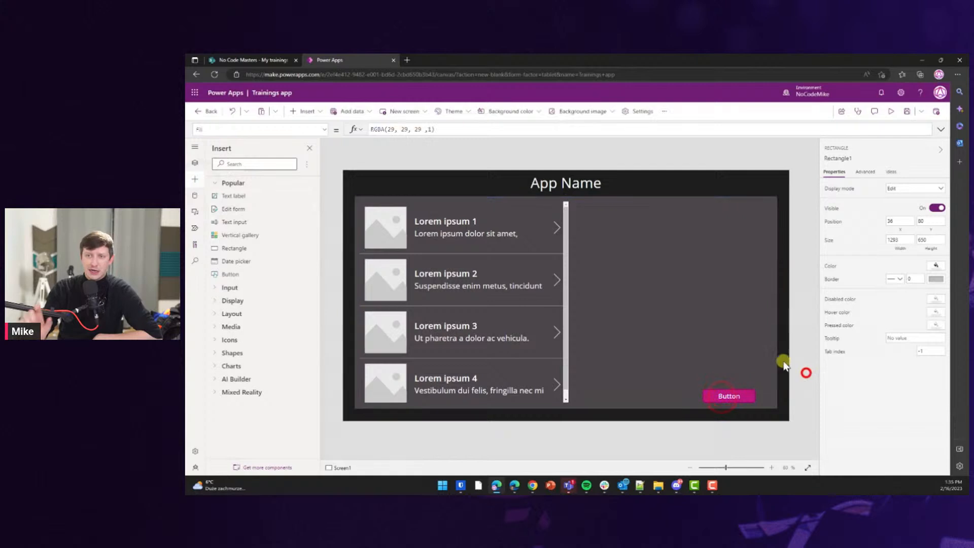
click(726, 395)
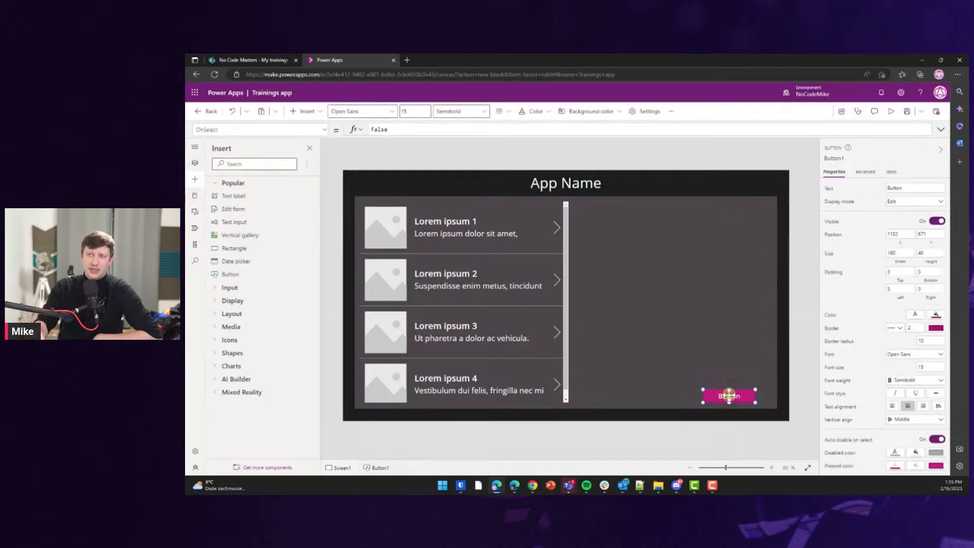
key(Delete)
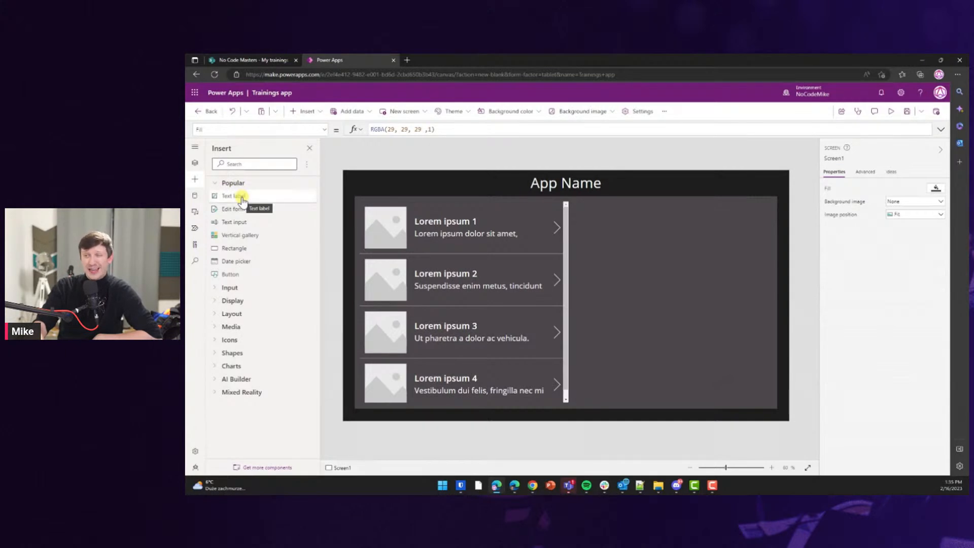
click(242, 197)
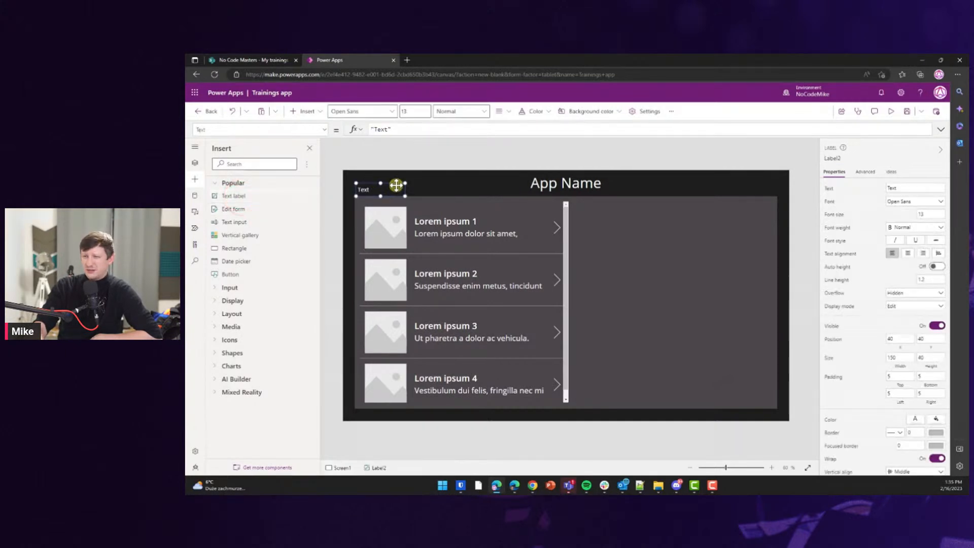
drag(395, 186, 763, 382)
drag(722, 269, 670, 289)
drag(712, 319, 769, 322)
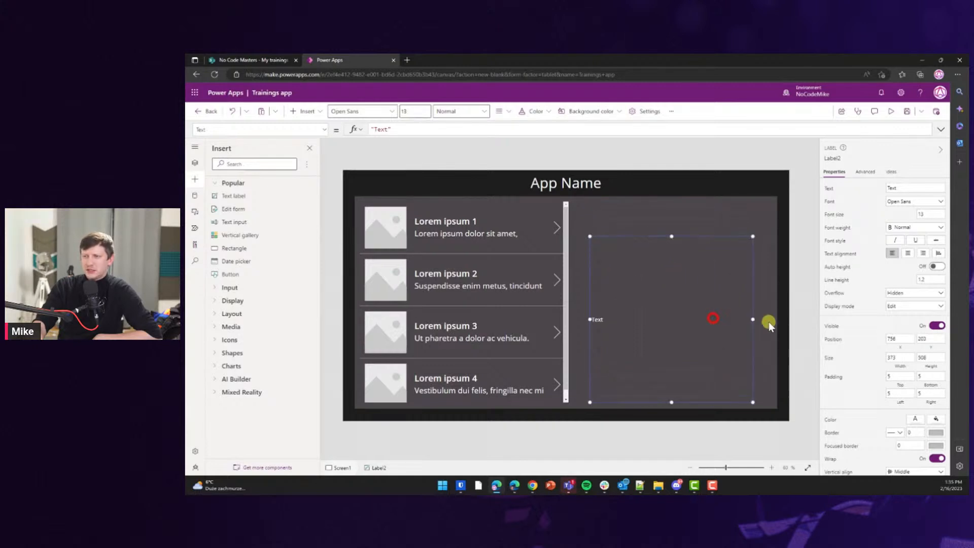
Add a 'Description' label at the right pane's top with a rectangle divider beneath it.
click(229, 195)
drag(396, 192, 631, 234)
double_click(601, 231)
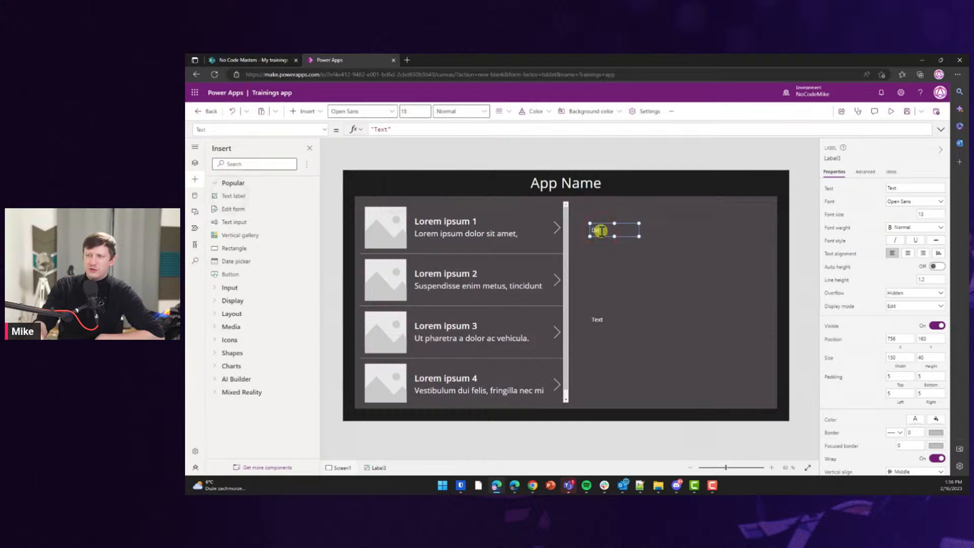
click(644, 213)
drag(616, 229, 614, 211)
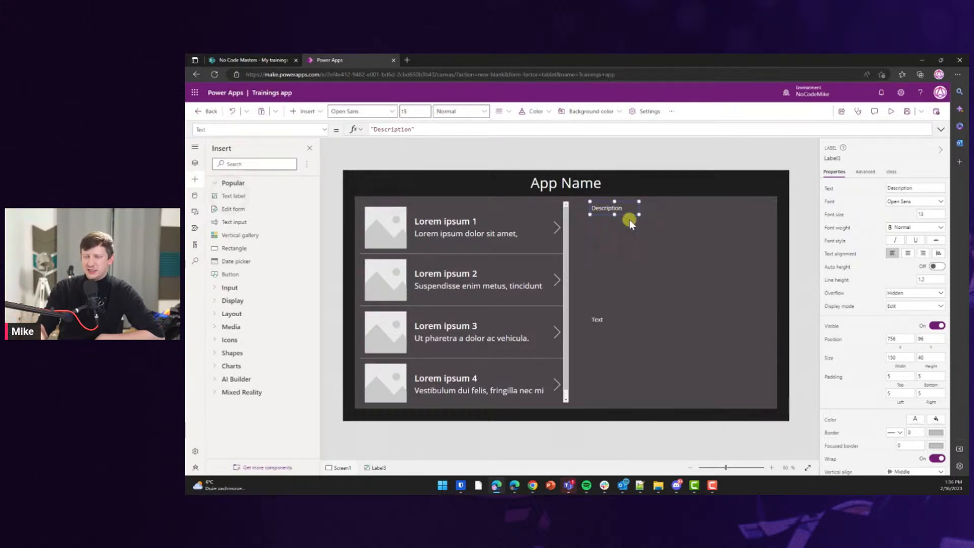
click(234, 249)
drag(387, 197, 767, 213)
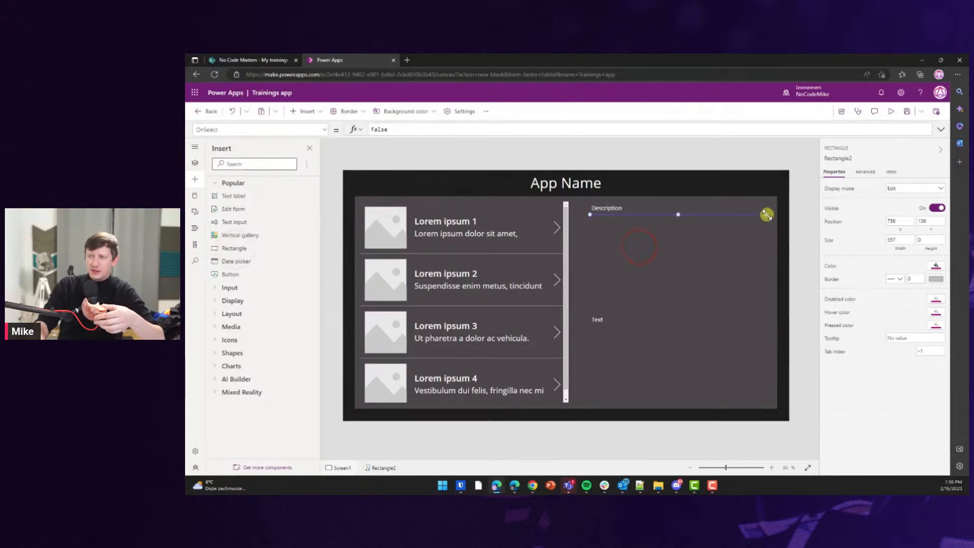
Set the divider's height, shorten Label2 from the bottom, and set its Vertical align to Top.
click(931, 239)
click(808, 226)
click(725, 242)
click(628, 339)
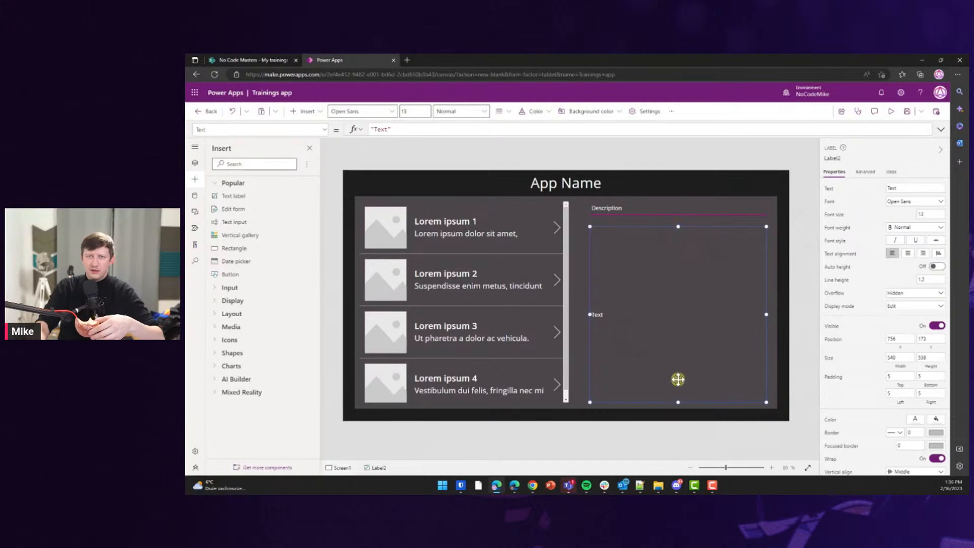
drag(678, 401, 680, 392)
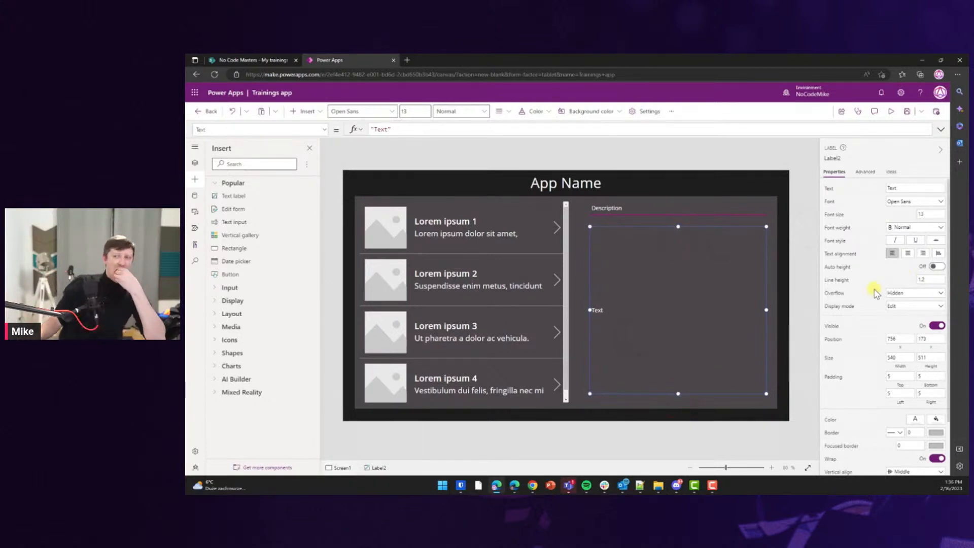
scroll(919, 327, down, 2)
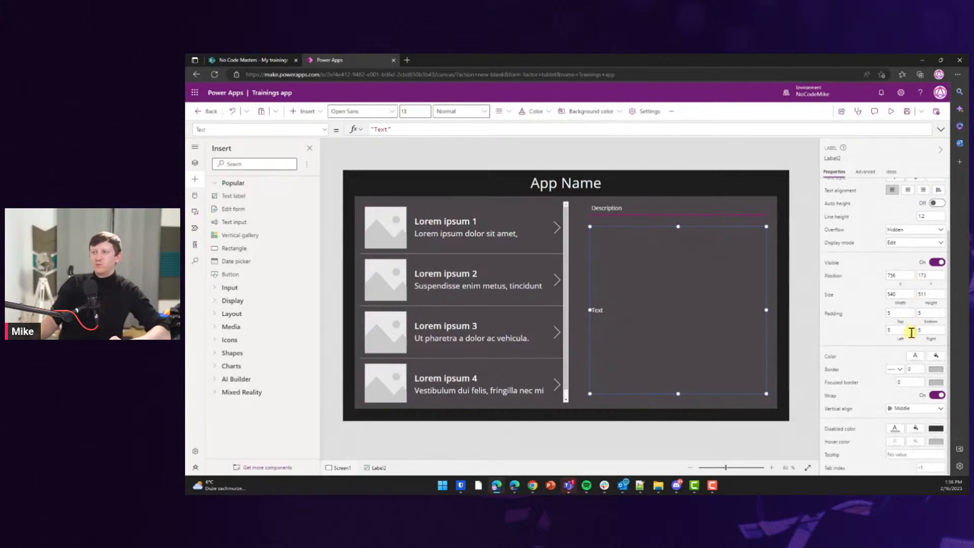
click(906, 410)
click(904, 420)
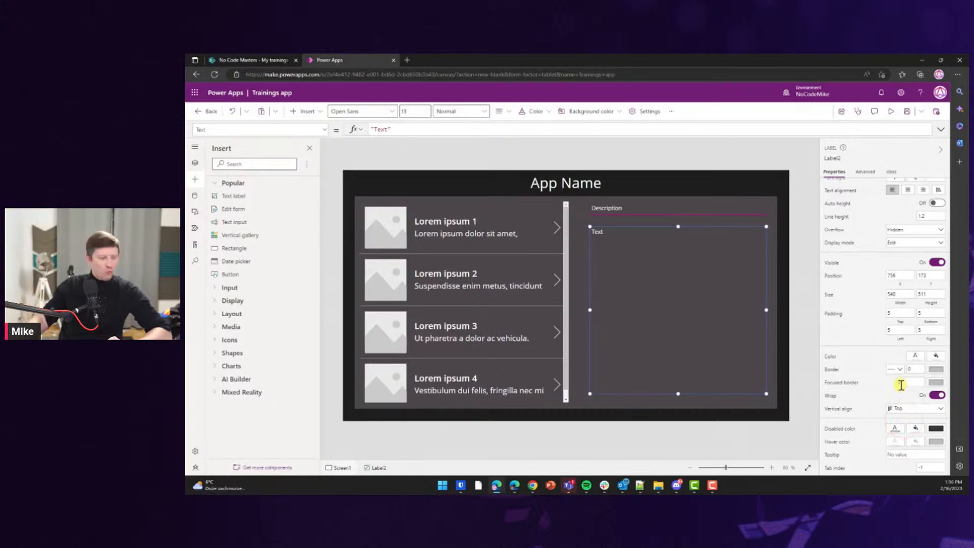
scroll(896, 235, up, 2)
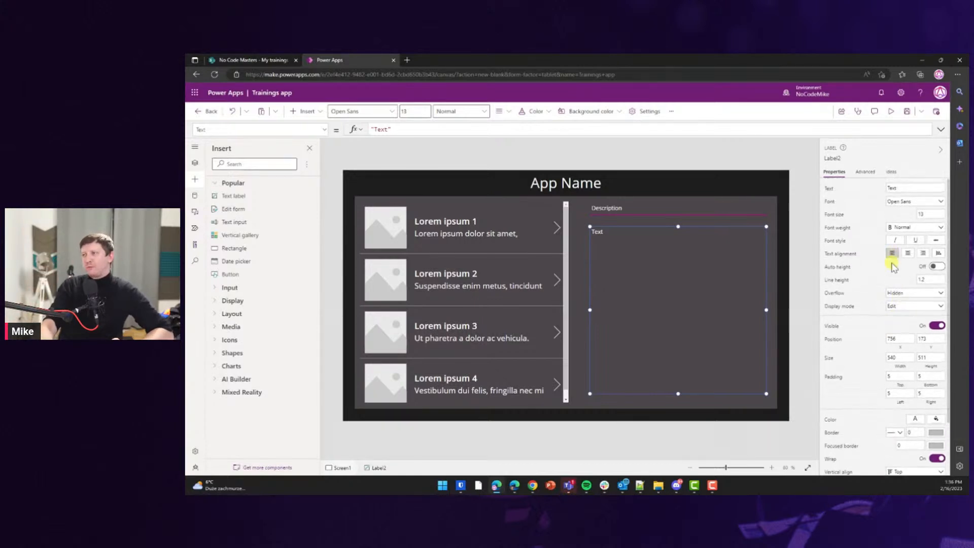
Browse Label2's Advanced formula properties, then return to its basic properties.
click(868, 172)
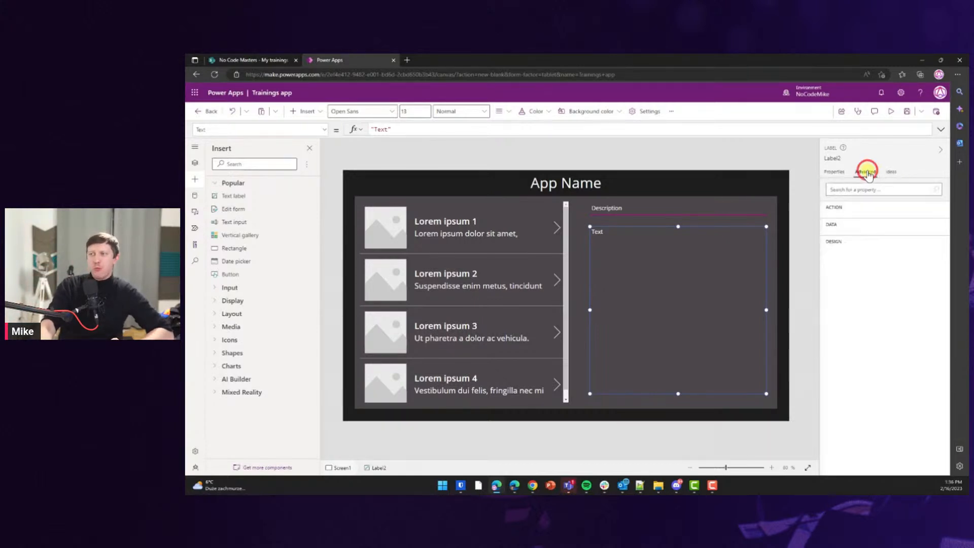
scroll(880, 238, down, 1)
scroll(882, 246, down, 2)
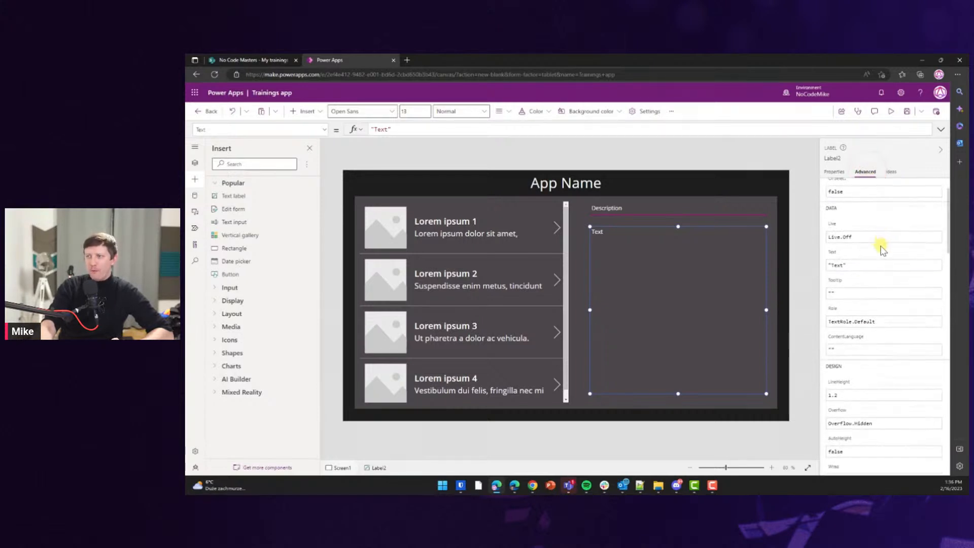
scroll(880, 245, down, 1)
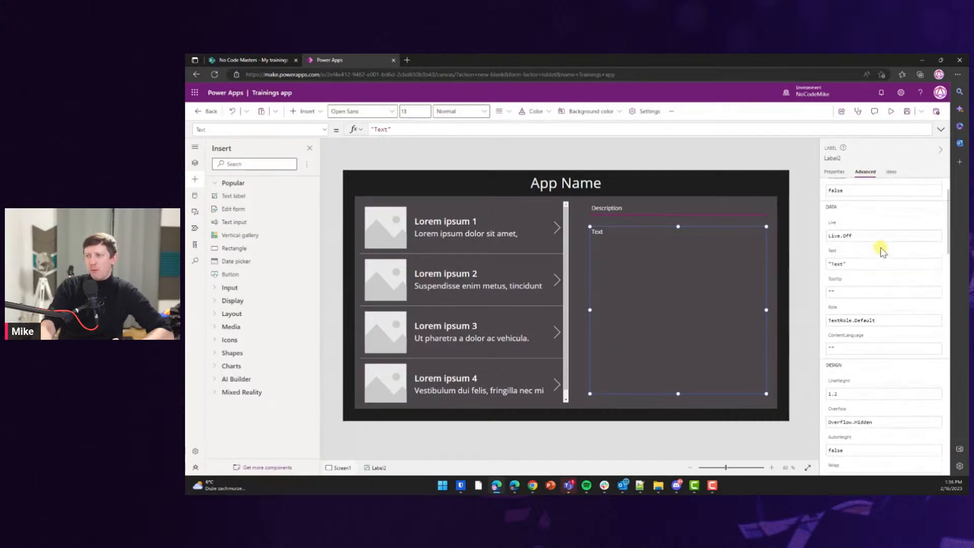
scroll(882, 251, down, 10)
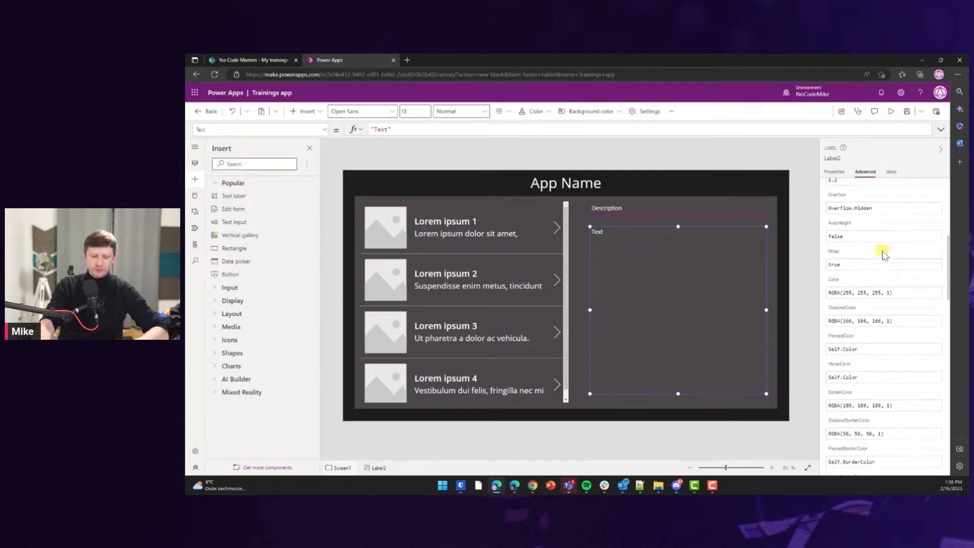
scroll(883, 257, down, 9)
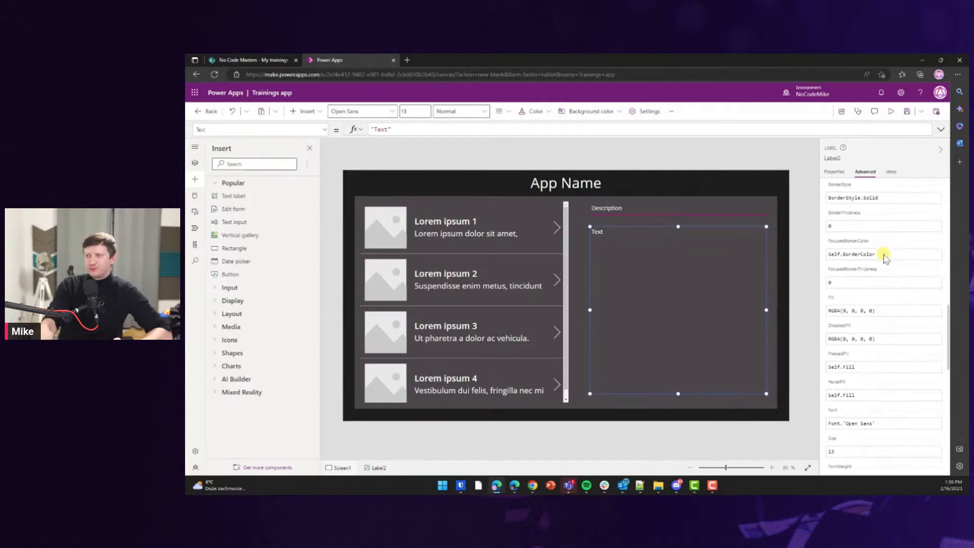
scroll(883, 259, down, 9)
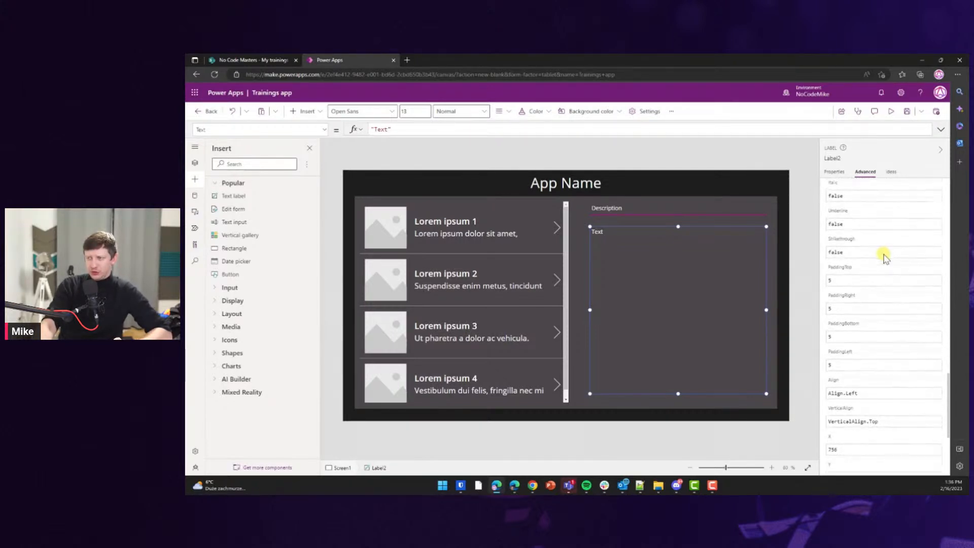
scroll(883, 258, down, 3)
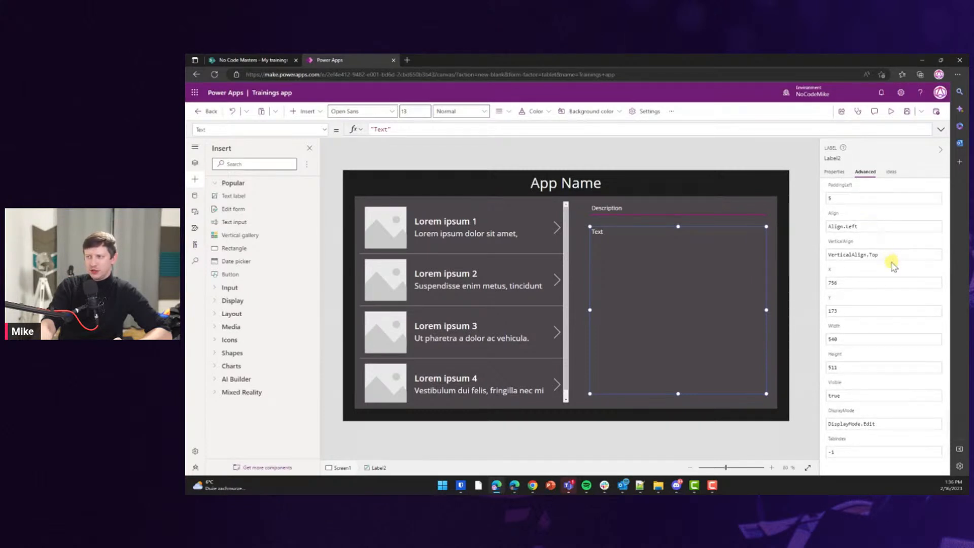
click(842, 172)
scroll(889, 275, down, 1)
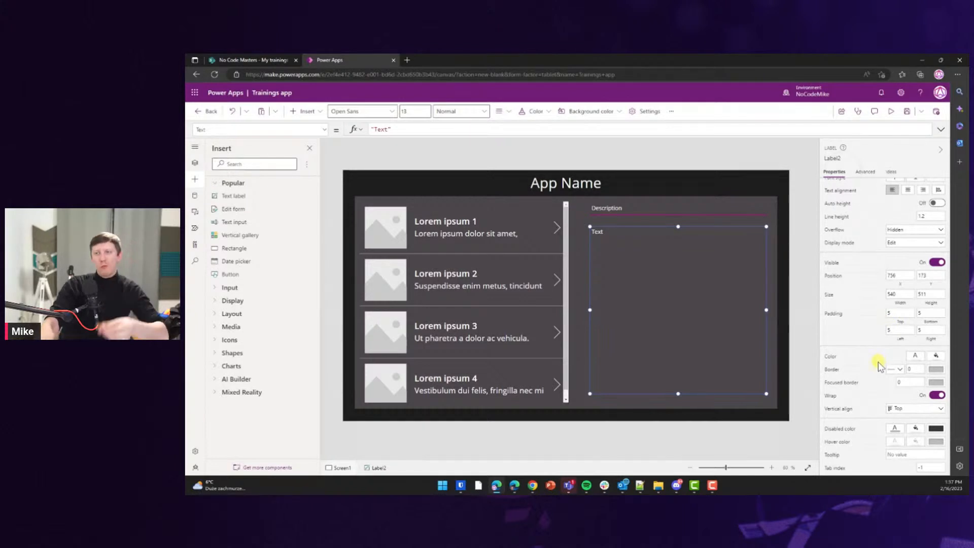
scroll(879, 362, up, 3)
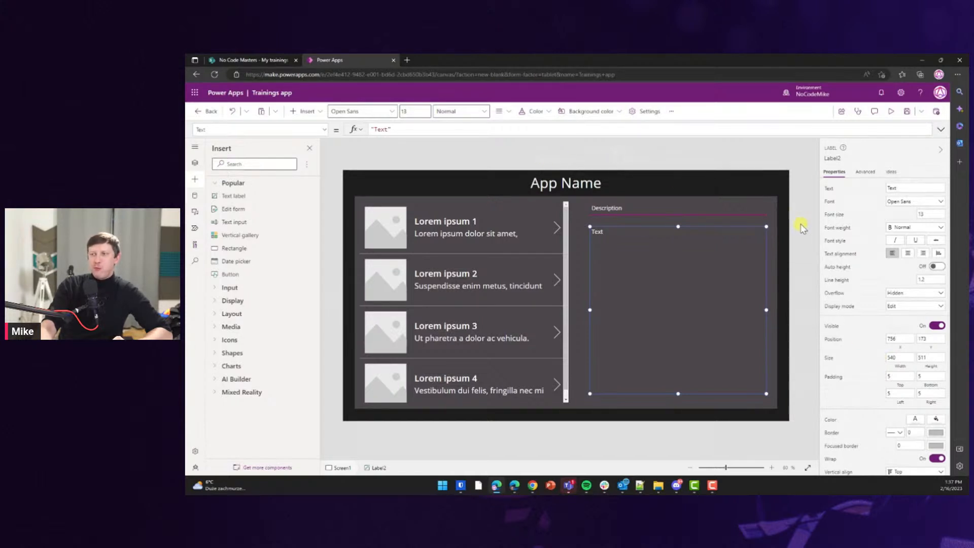
scroll(903, 280, down, 1)
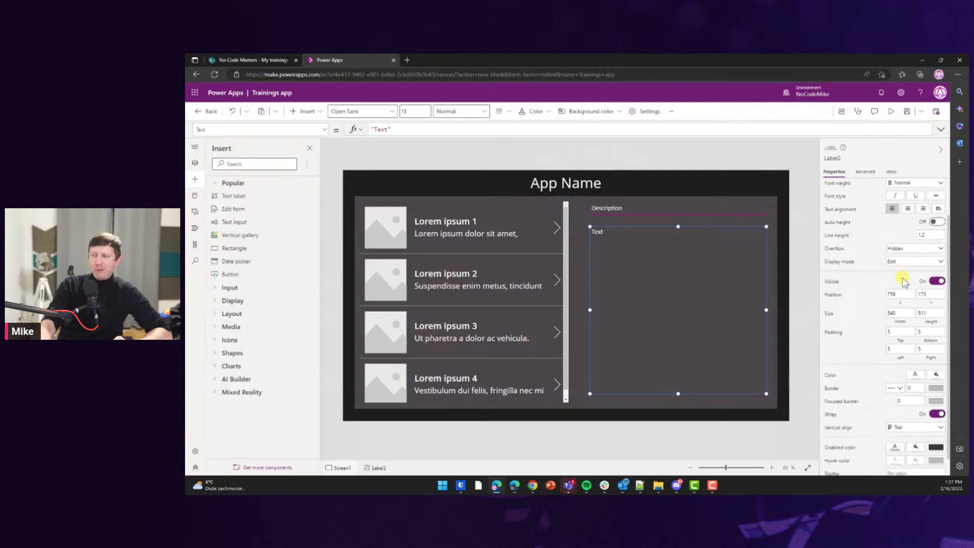
click(803, 188)
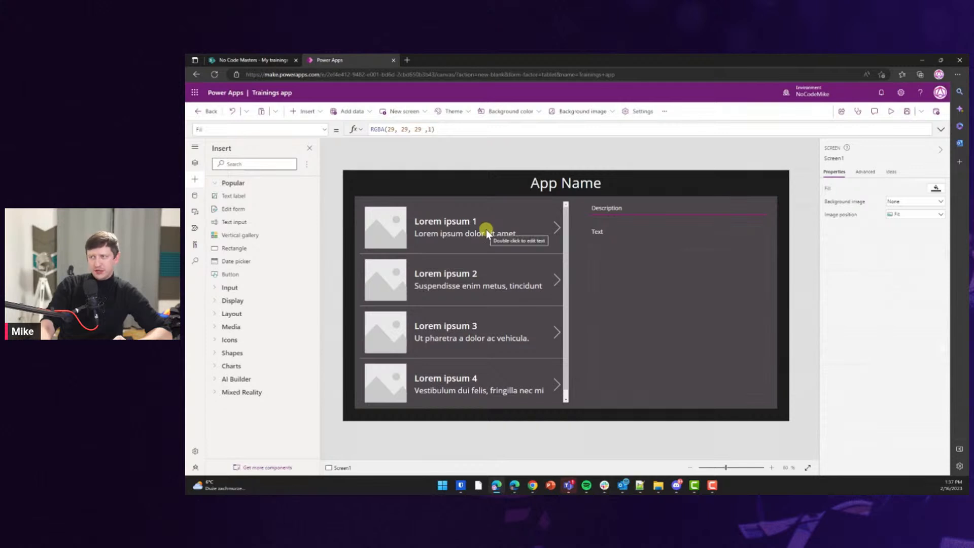
Insert a Button and drag it to the bottom of the detail area.
click(374, 165)
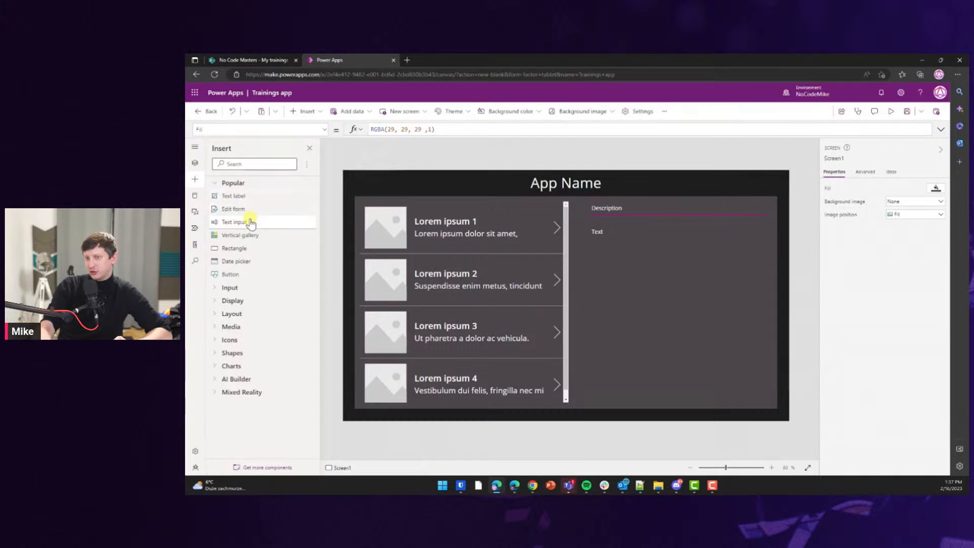
click(268, 130)
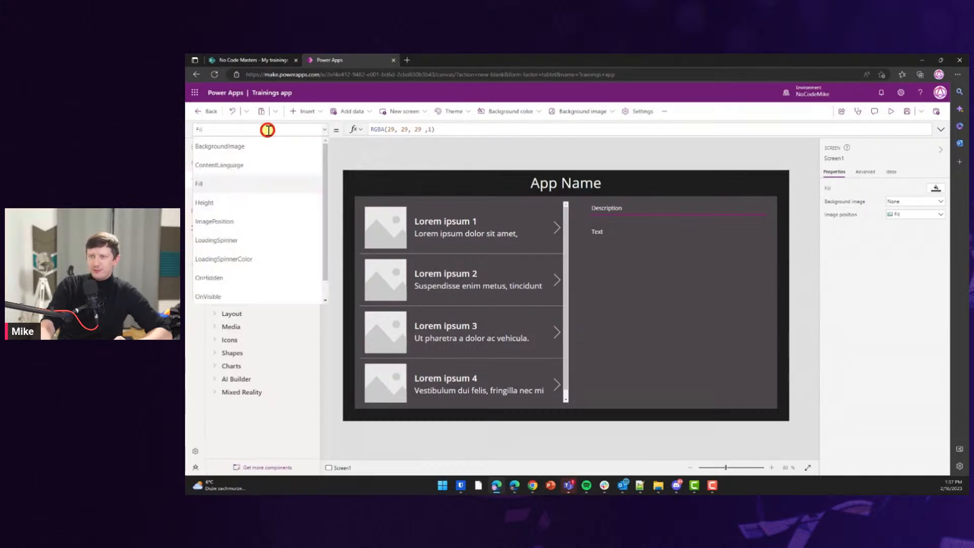
click(369, 157)
click(235, 163)
text(button)
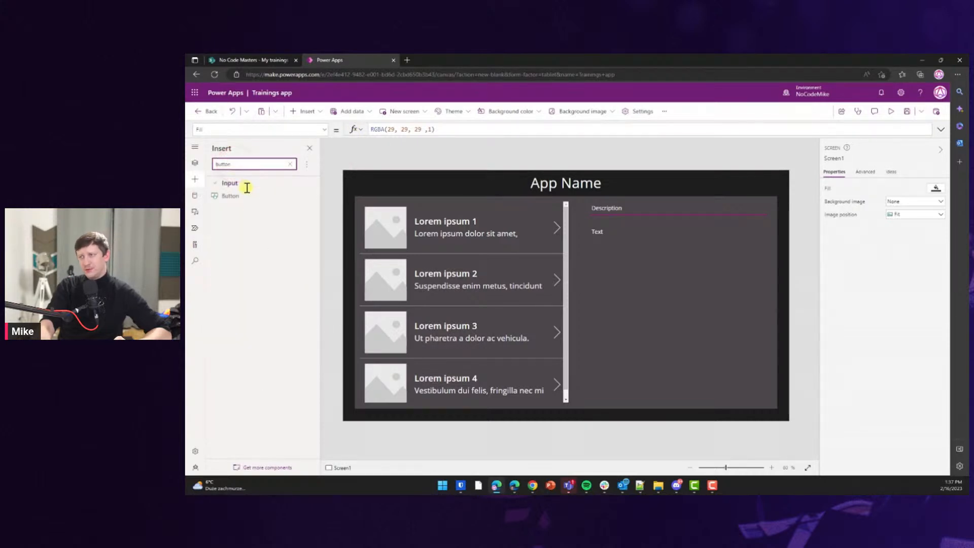
click(242, 195)
drag(393, 188, 770, 402)
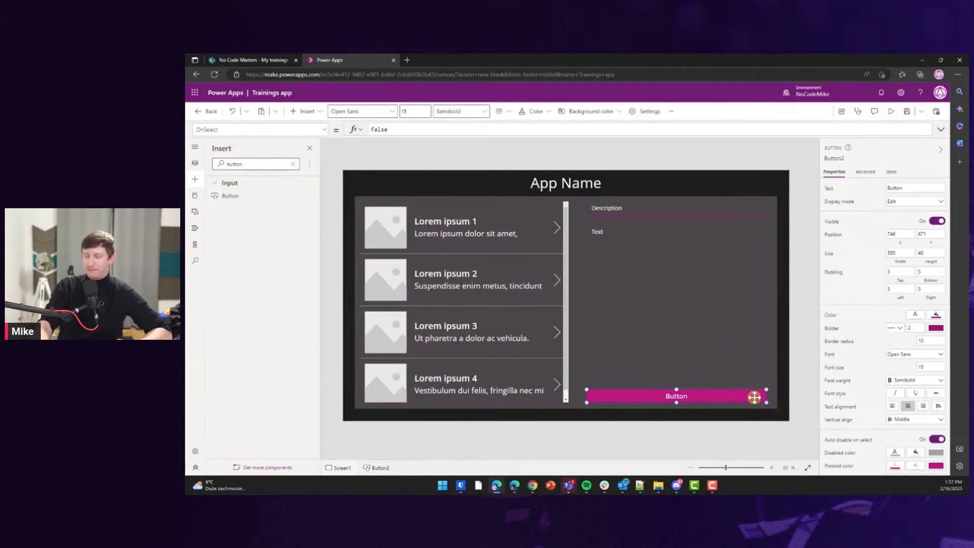
Change the button's caption to 'Sign me up'.
click(789, 385)
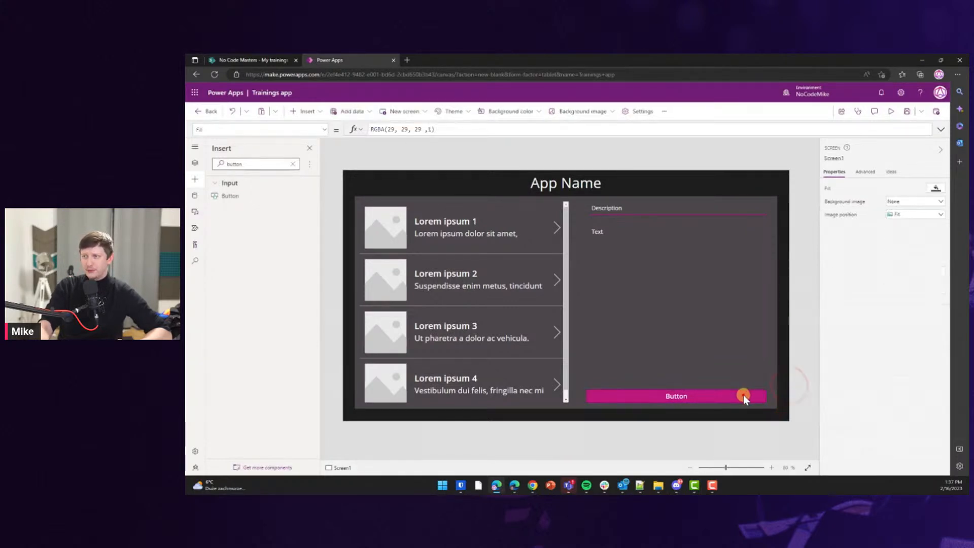
click(743, 395)
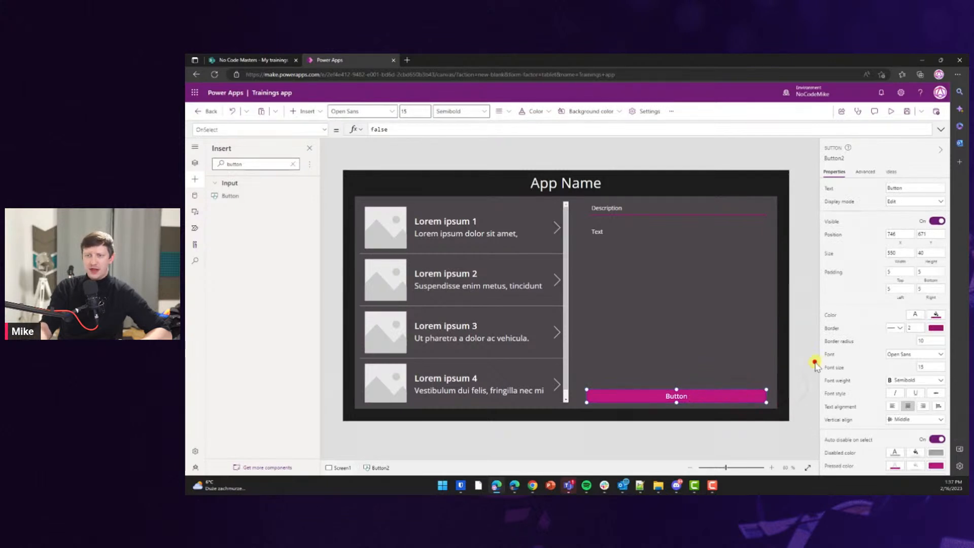
click(798, 382)
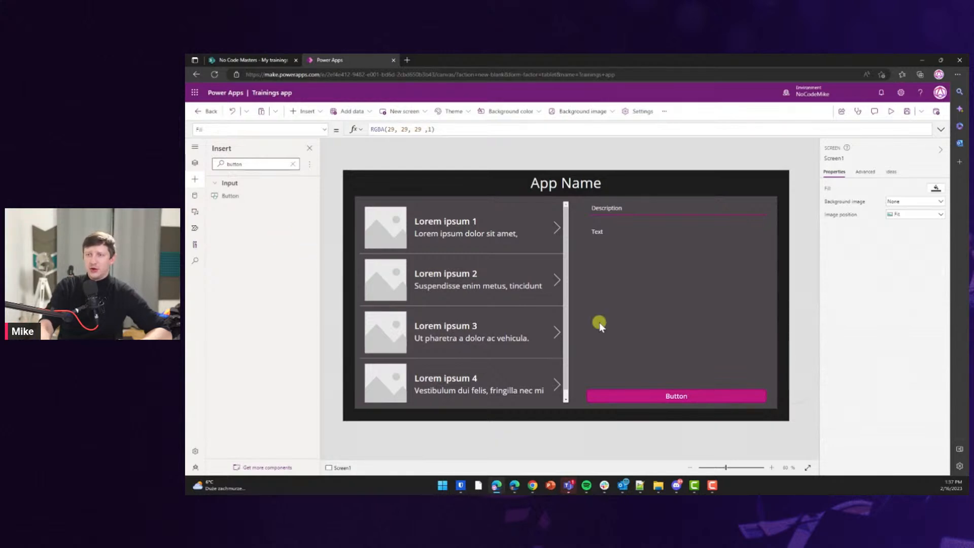
click(684, 393)
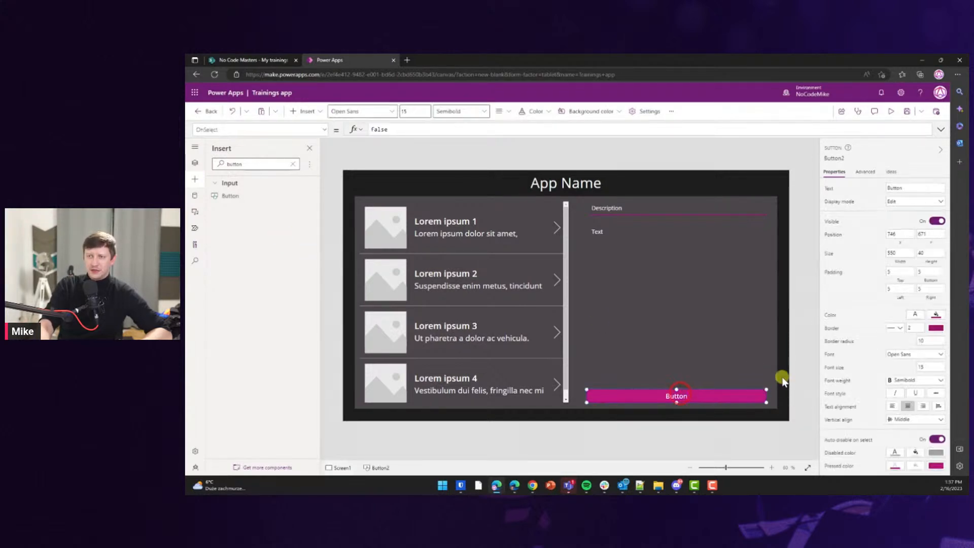
click(681, 395)
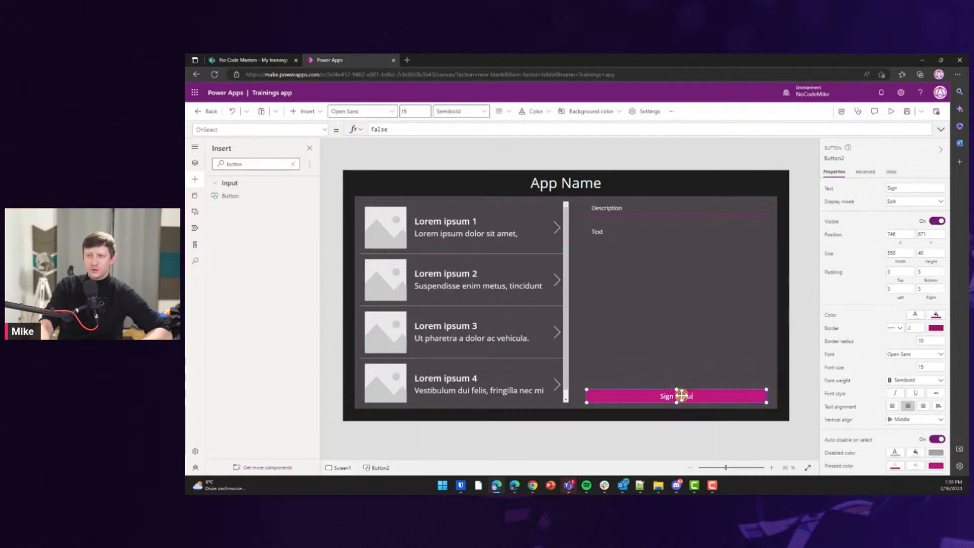
click(795, 395)
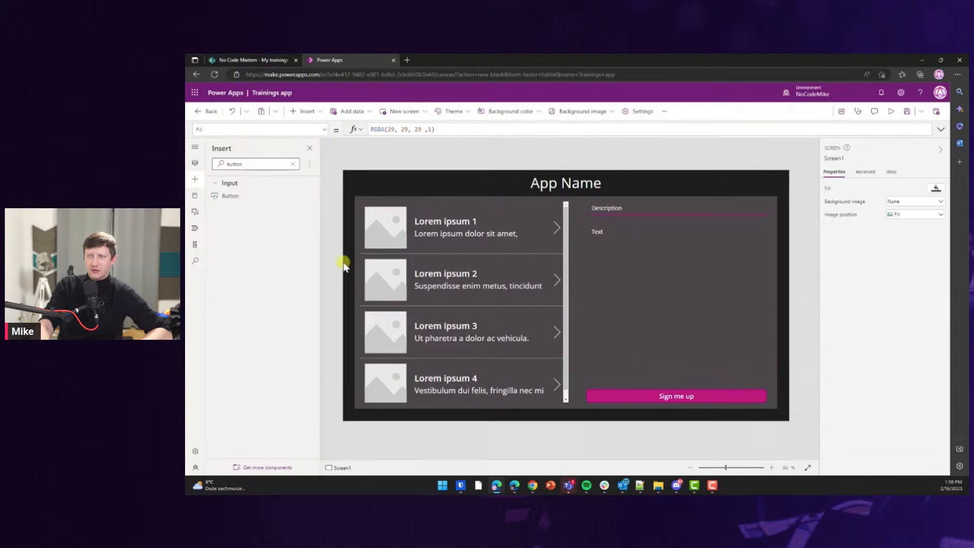
Clear the control search and add Screen2 from the Success screen template in Tree view.
click(240, 165)
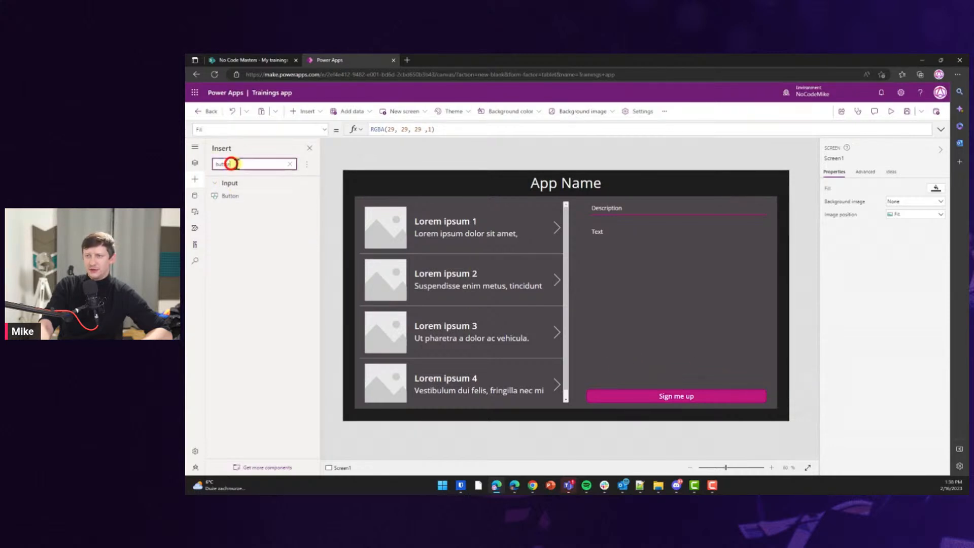
click(288, 165)
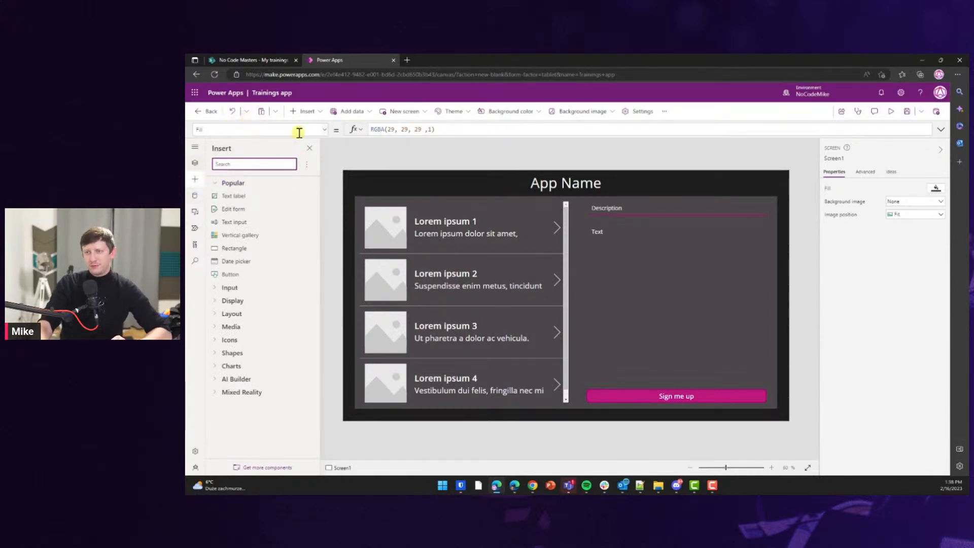
click(294, 114)
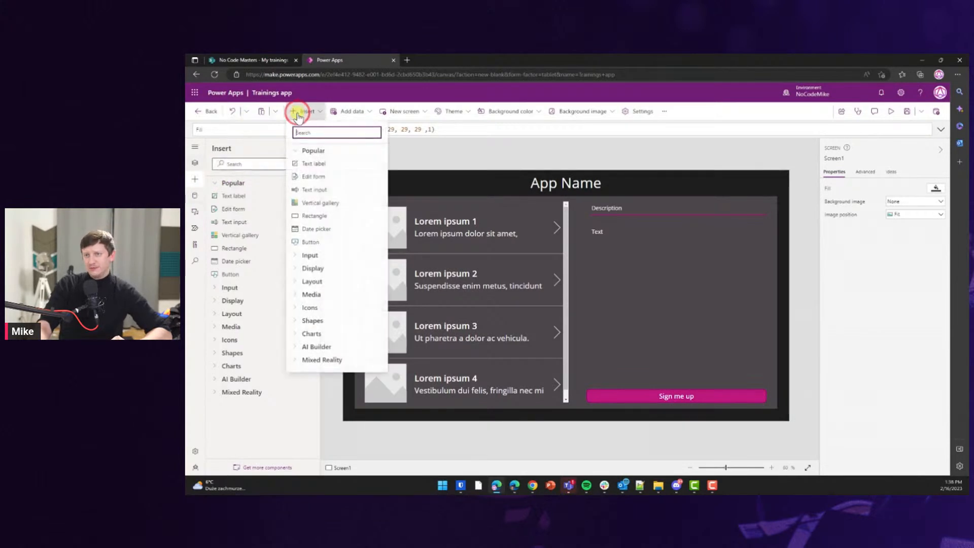
click(298, 113)
click(195, 162)
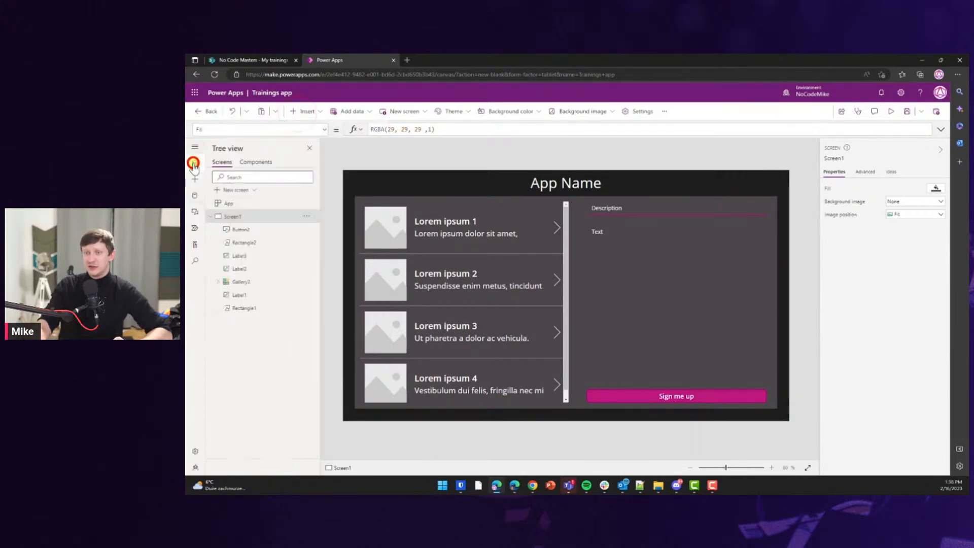
click(256, 191)
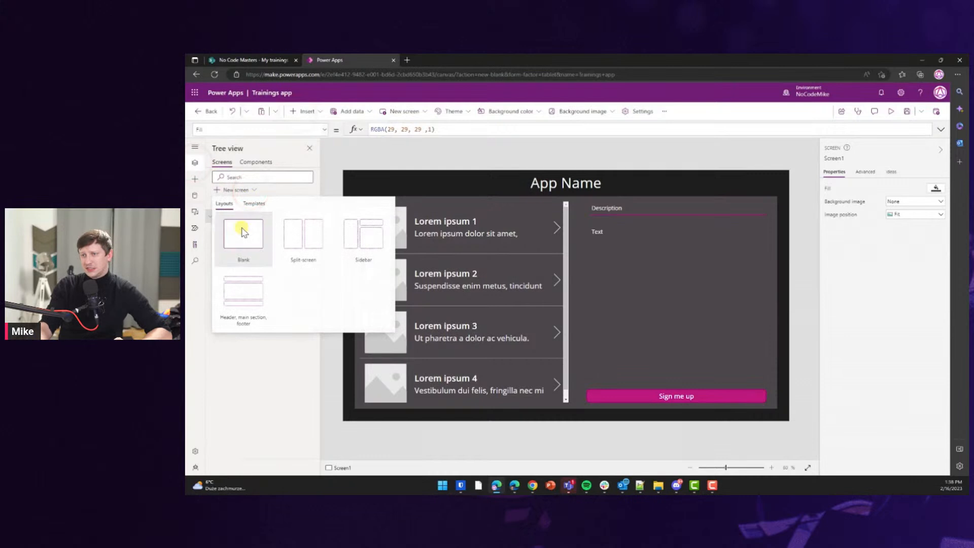
click(254, 205)
click(243, 292)
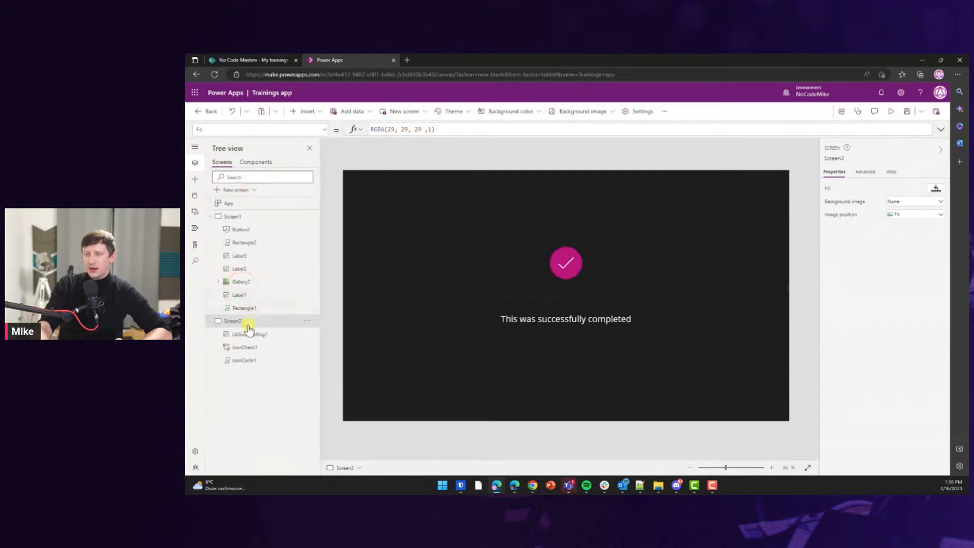
Change the success label to 'You succesfully signed up for the training', then reselect Screen1.
click(543, 320)
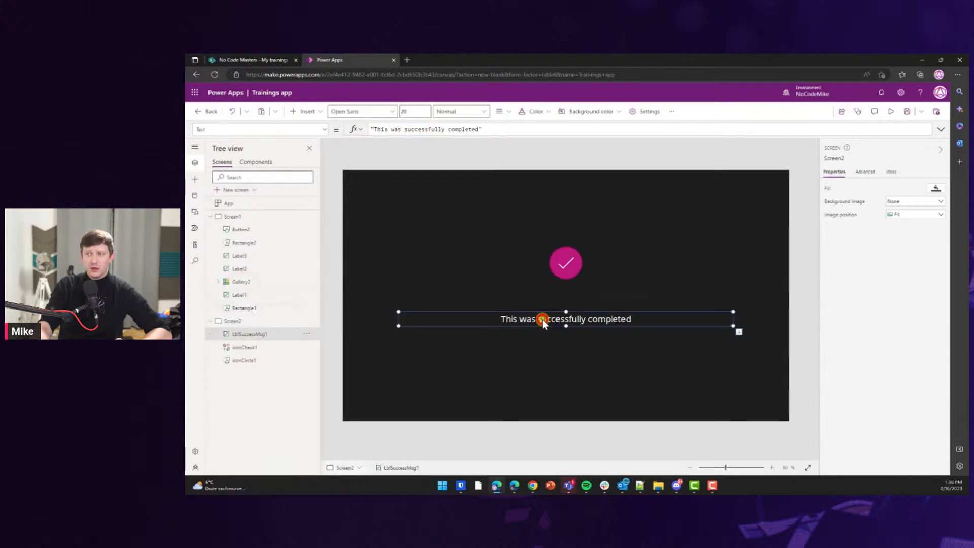
double_click(537, 318)
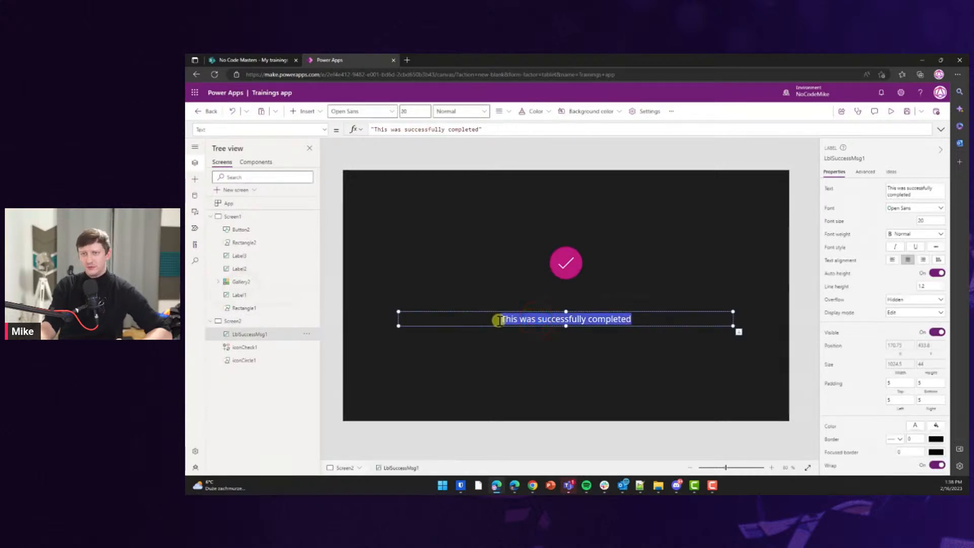
text(You succesful)
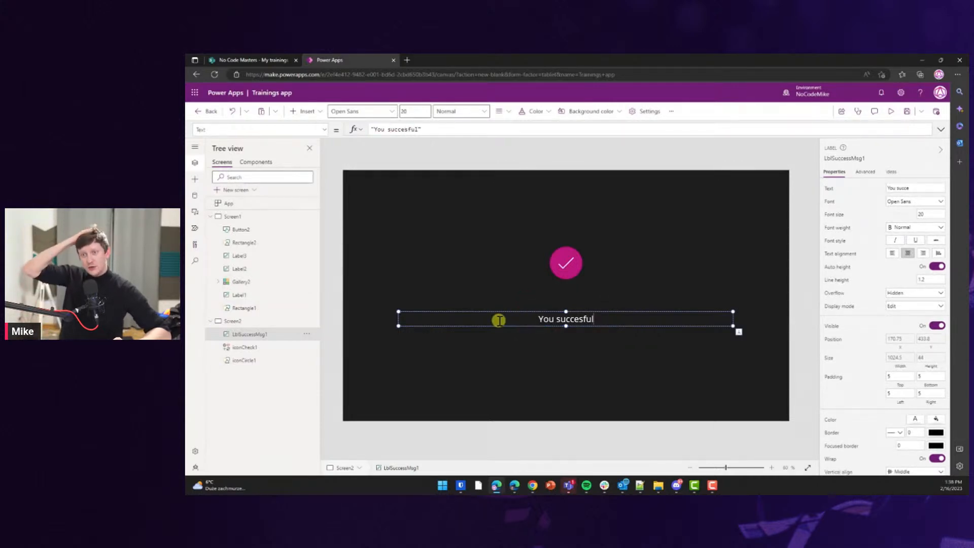
text(ly signe)
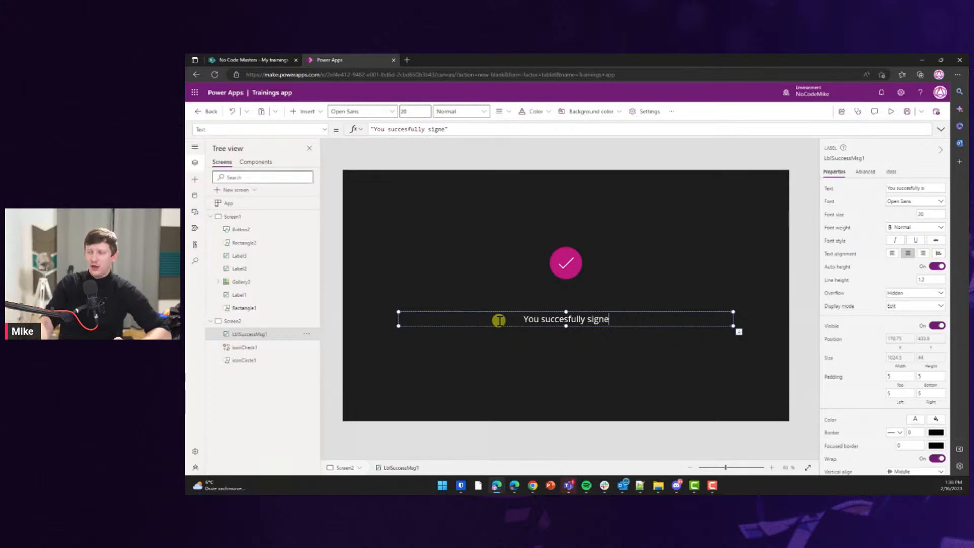
text(d up )
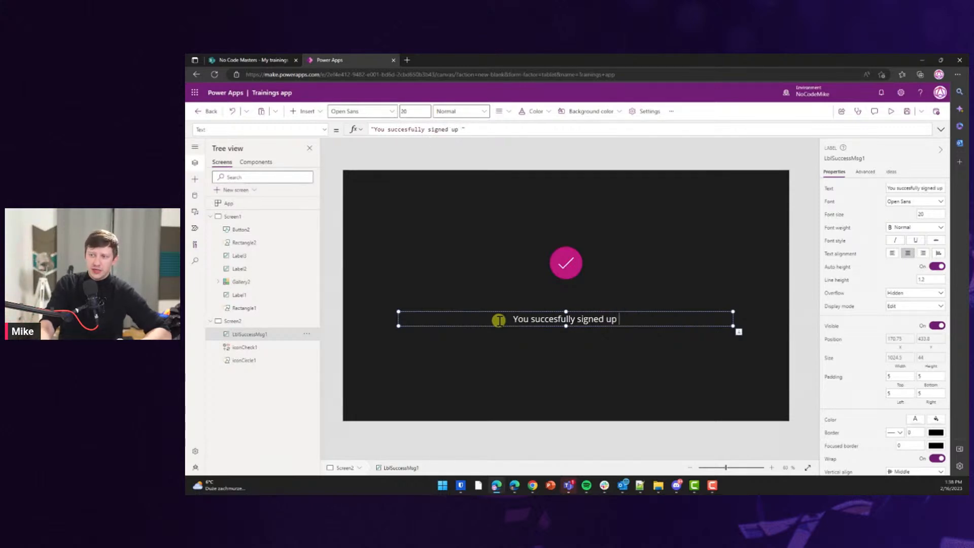
text(for the )
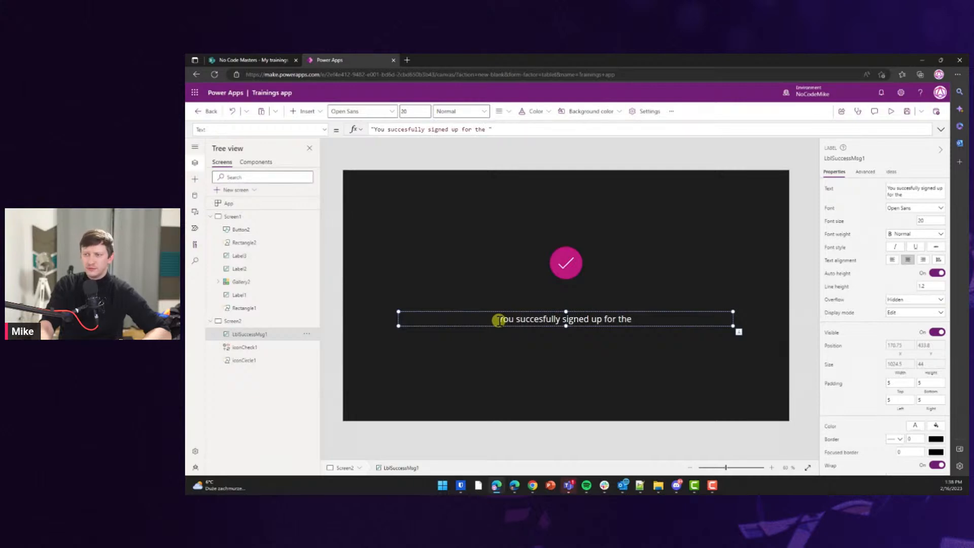
text(trainings)
key(BackSpace)
click(520, 336)
click(409, 400)
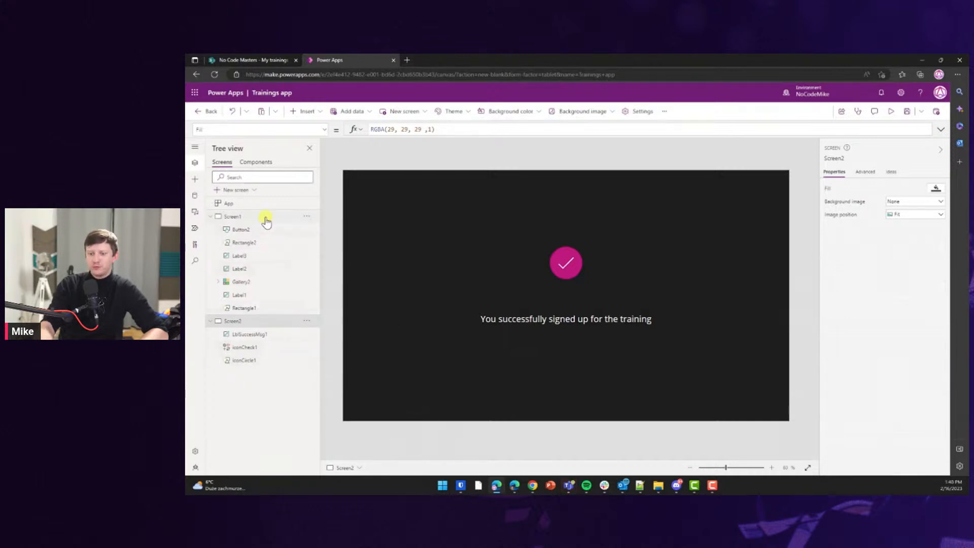
click(266, 220)
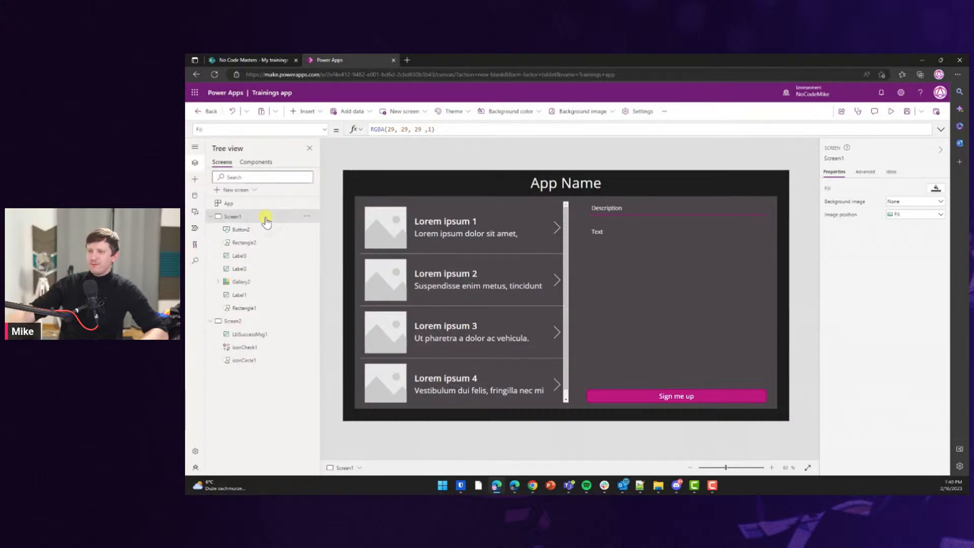
Duplicate Screen1 from Tree view, creating Screen1_1.
right_click(266, 221)
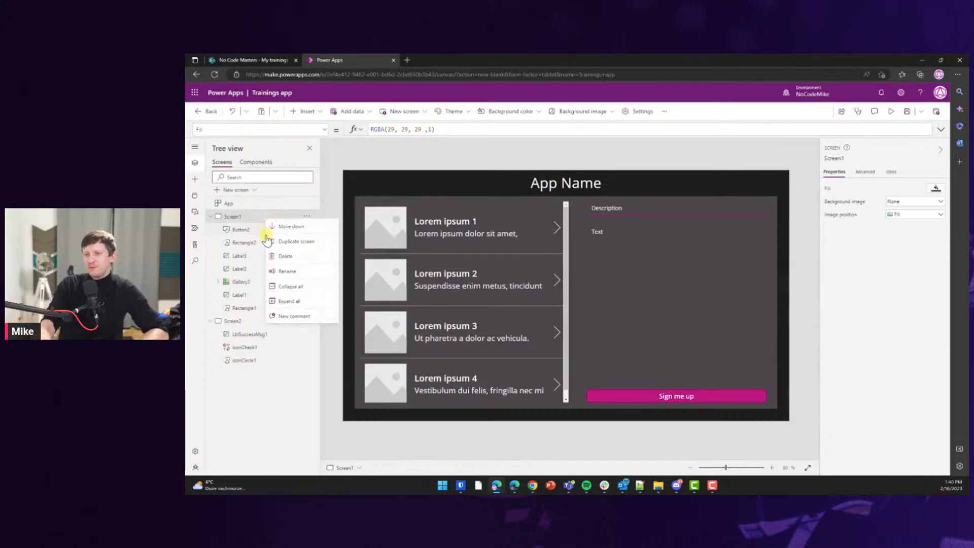
click(277, 240)
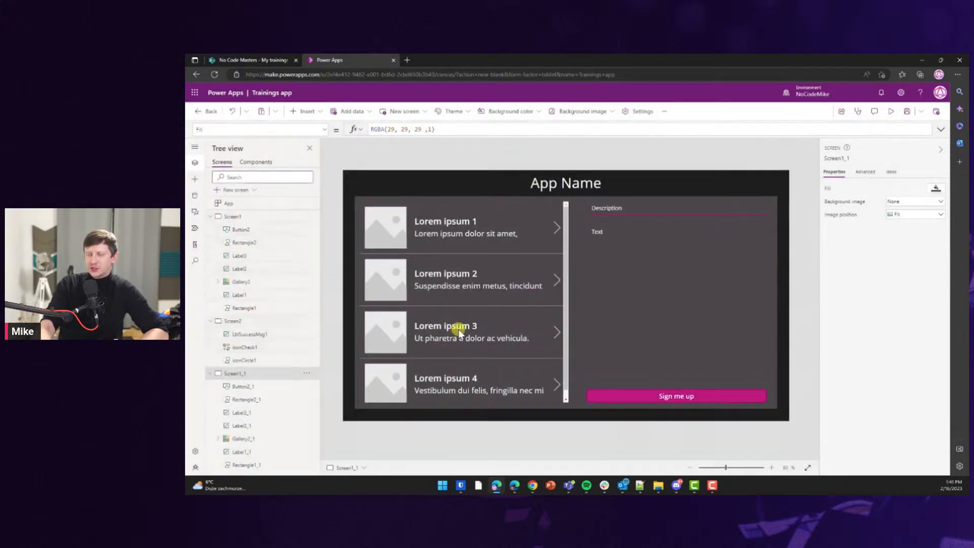
Move the App Name label left and place a copy of it to its right.
click(556, 186)
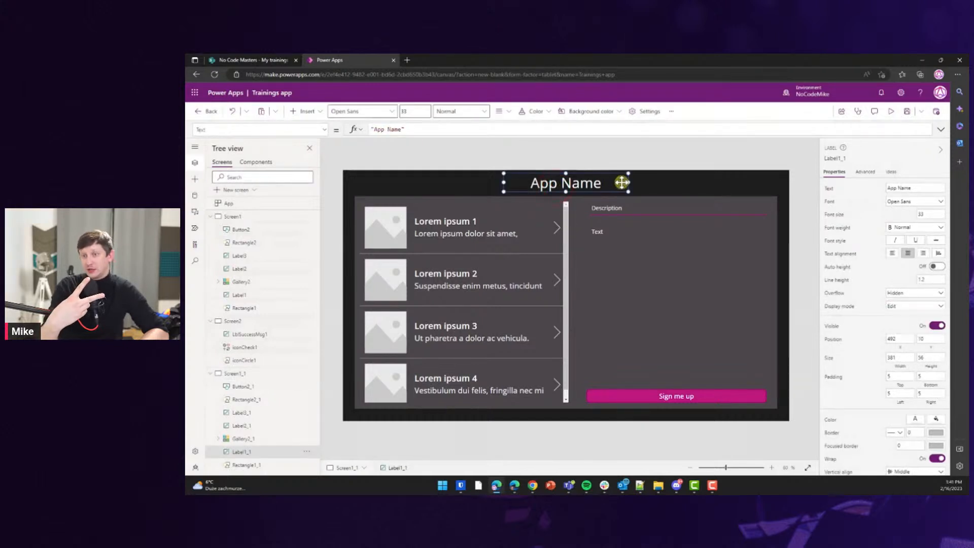
drag(591, 185, 448, 186)
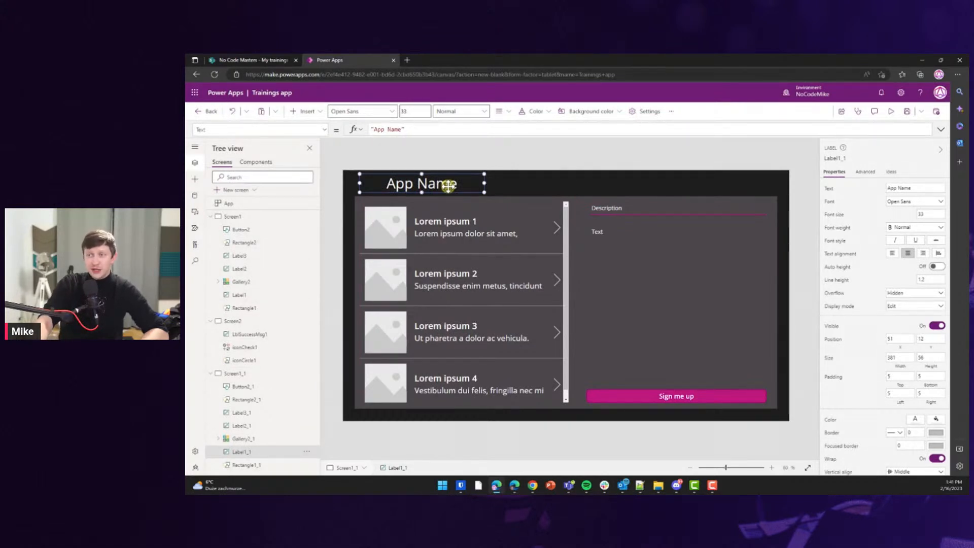
key(ctrl+c)
key(ctrl+v)
drag(448, 186, 569, 183)
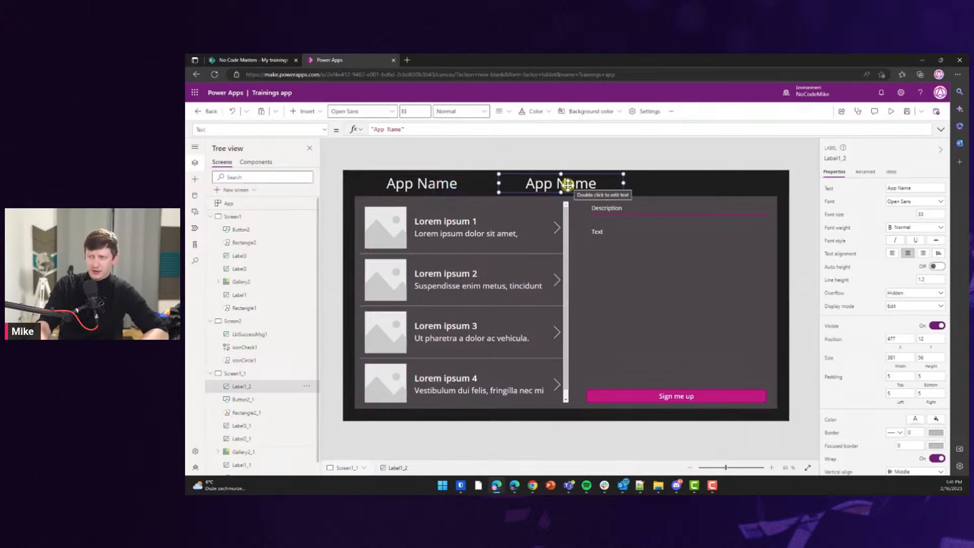
Rename the copied label to 'Screen Name' and set its font size to 24.
double_click(539, 184)
text(Screen)
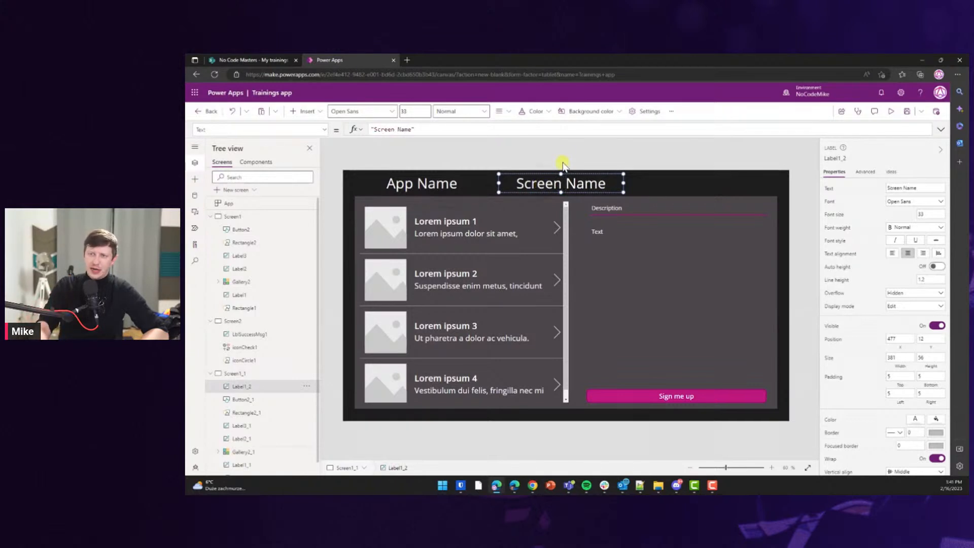
click(562, 158)
click(921, 213)
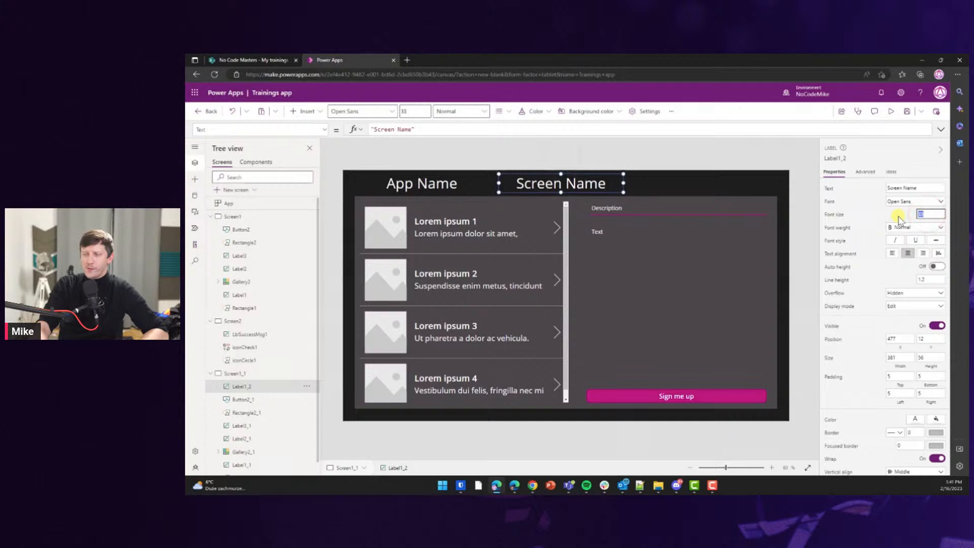
text(24)
key(Tab)
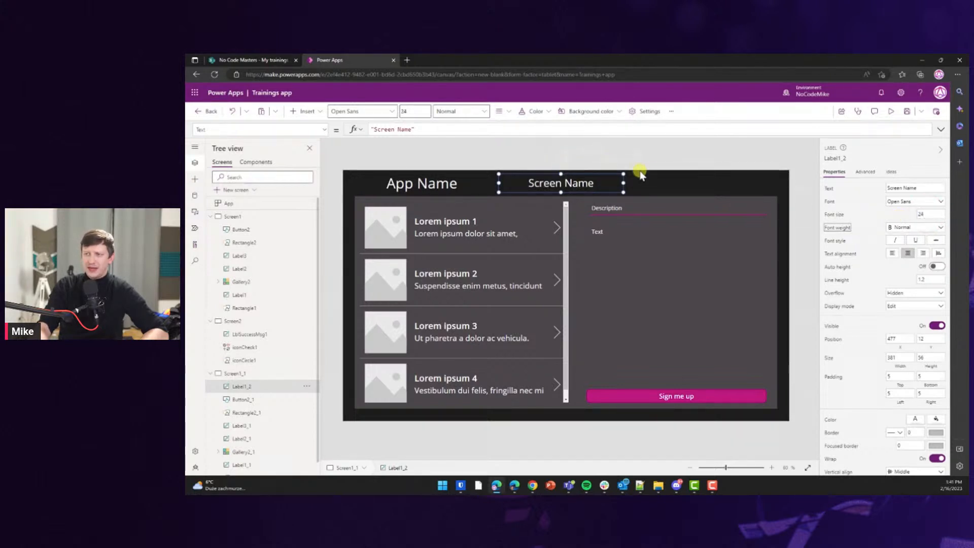
Set the Screen Name label to font size 33 and App Name to 24.
click(670, 184)
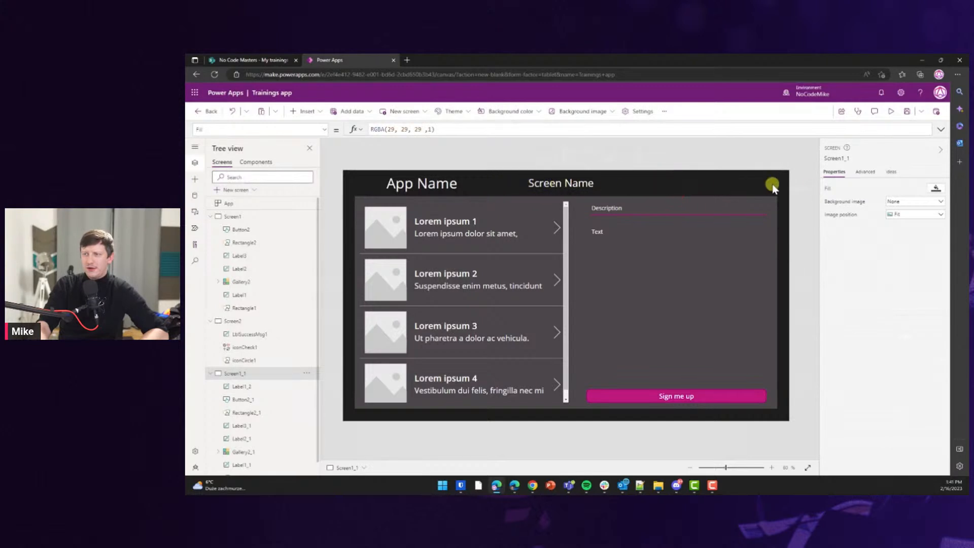
click(544, 186)
click(922, 213)
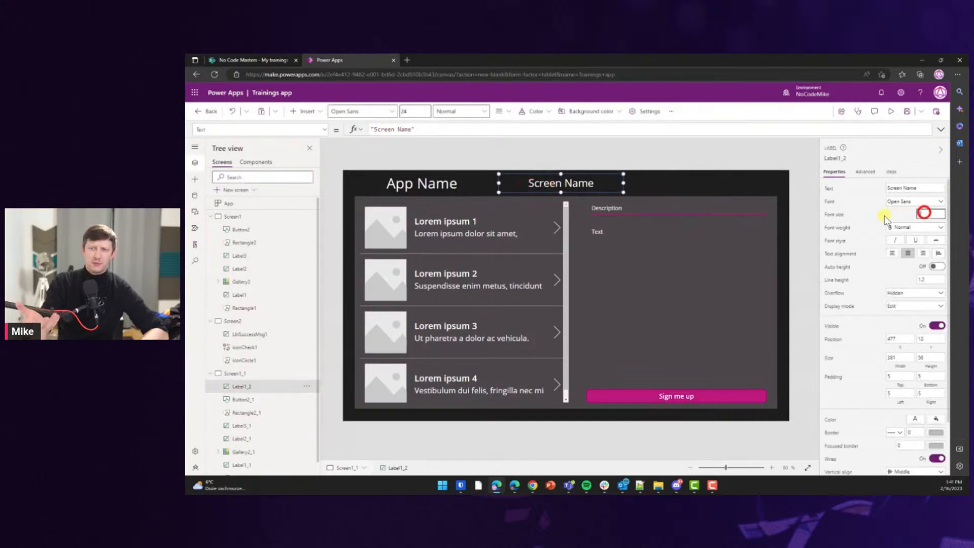
click(419, 184)
click(928, 213)
text(24)
key(Tab)
On Screen1, delete a stray pasted label and the old App Name title.
click(548, 155)
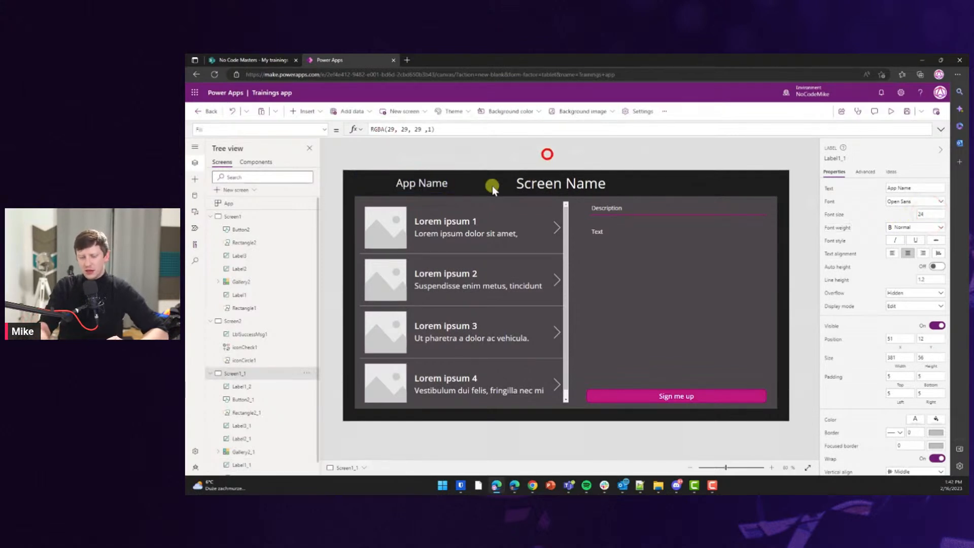
click(537, 187)
click(241, 229)
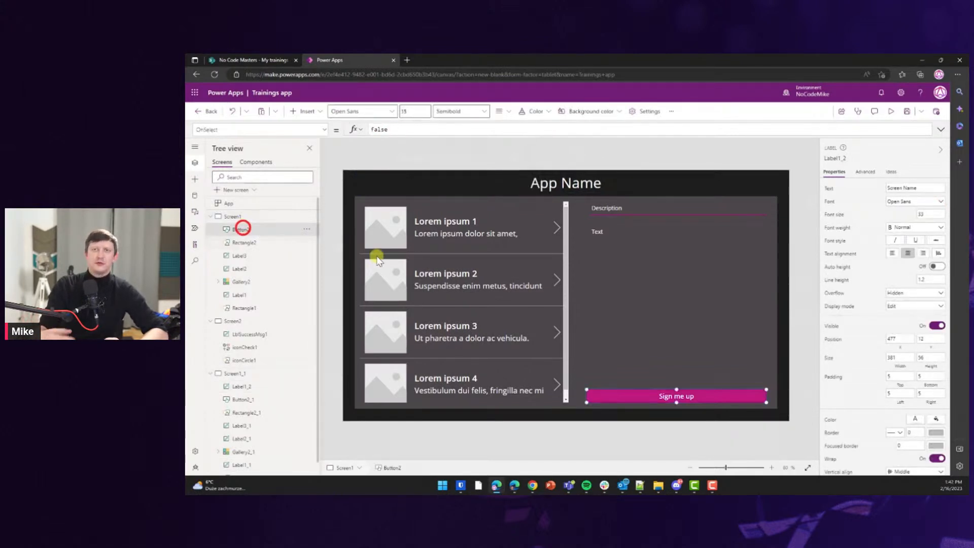
key(ctrl+v)
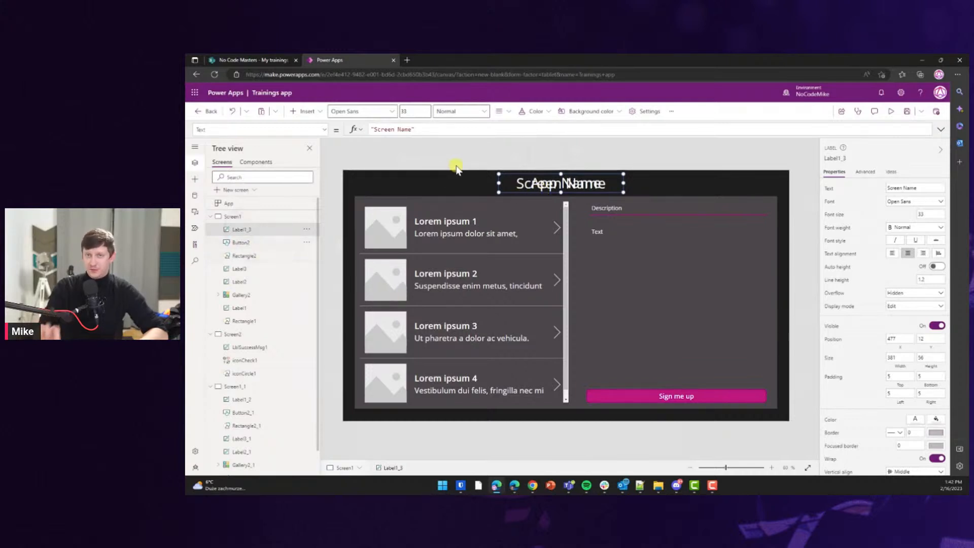
key(Delete)
click(550, 183)
key(Delete)
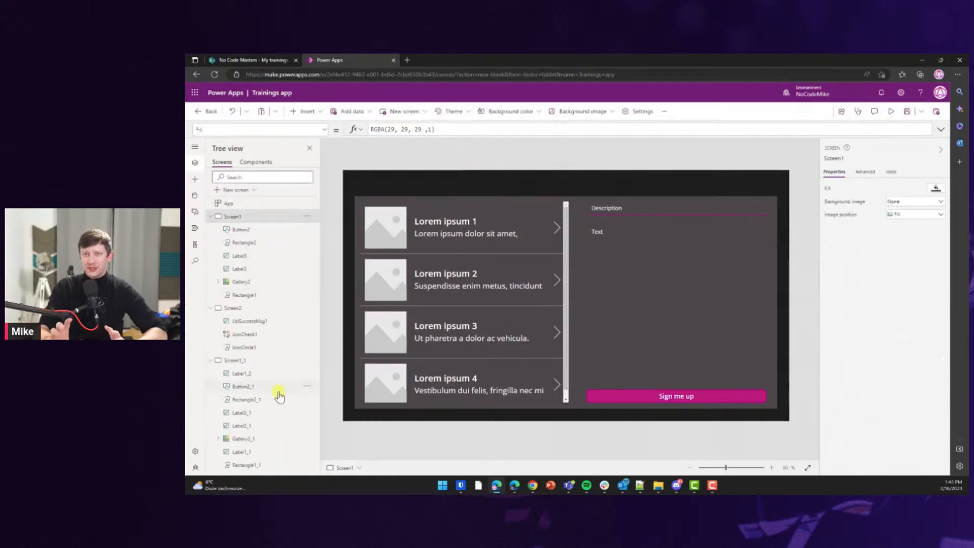
Copy both header labels from Screen1_1 onto Screen1 and position them in the header.
click(248, 373)
shift+click(420, 184)
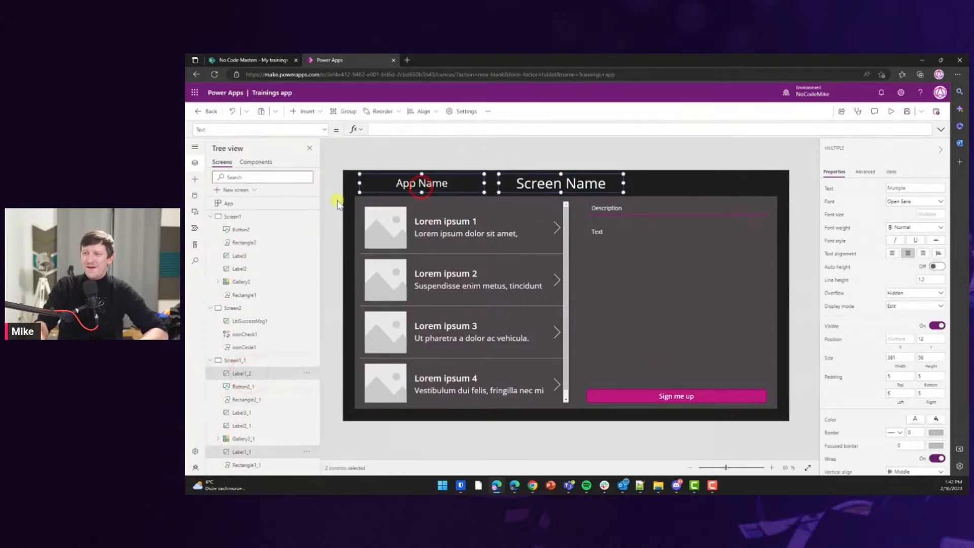
click(253, 217)
key(ctrl+v)
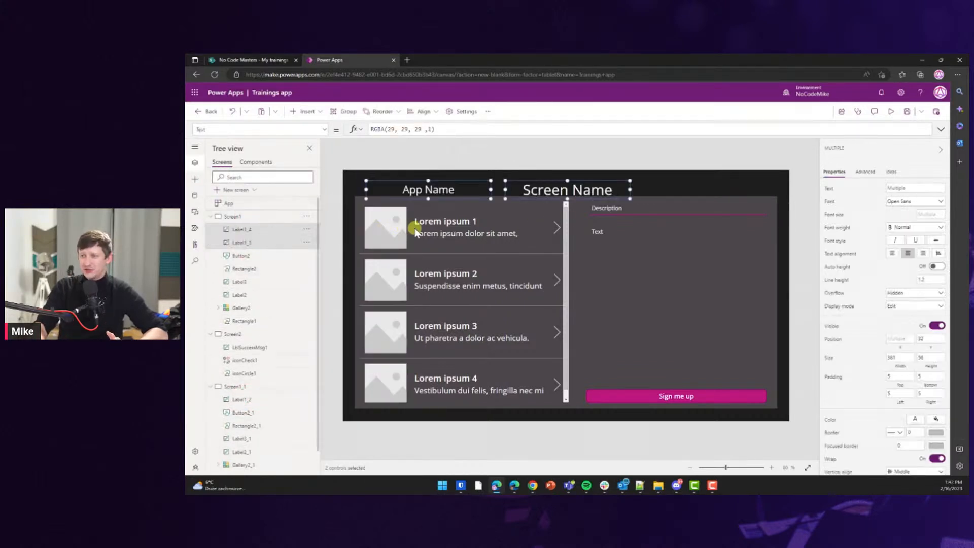
drag(465, 189, 442, 184)
click(602, 148)
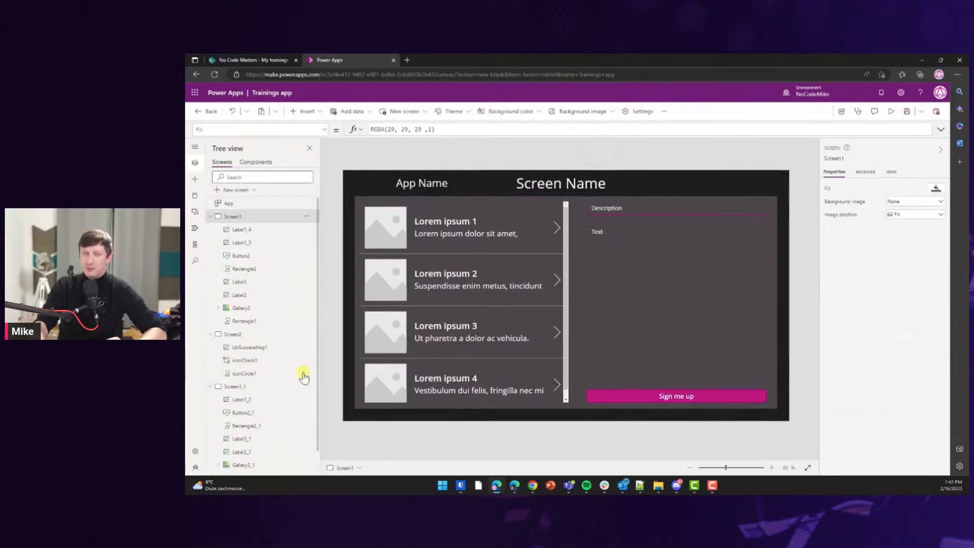
Delete the Sign me up button from Screen1_1.
click(270, 399)
click(640, 396)
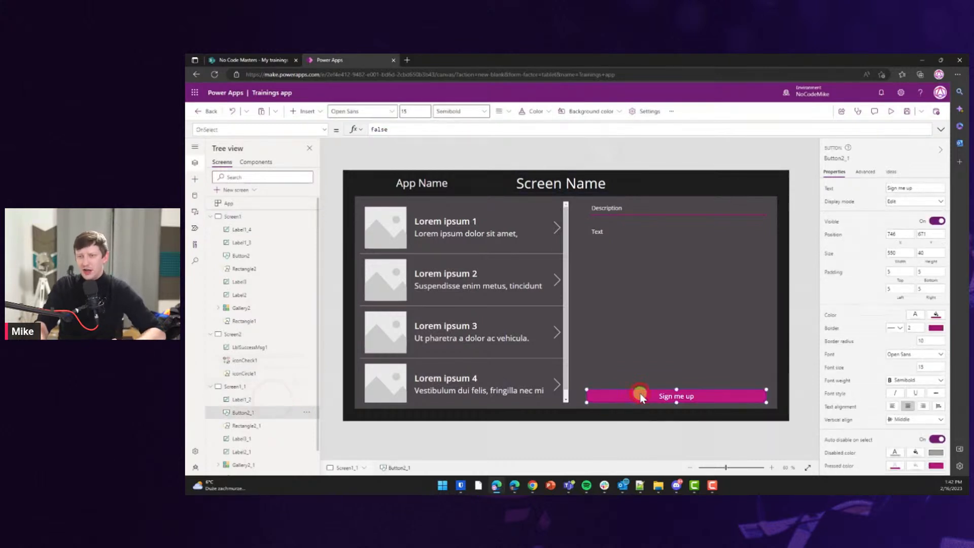
key(Delete)
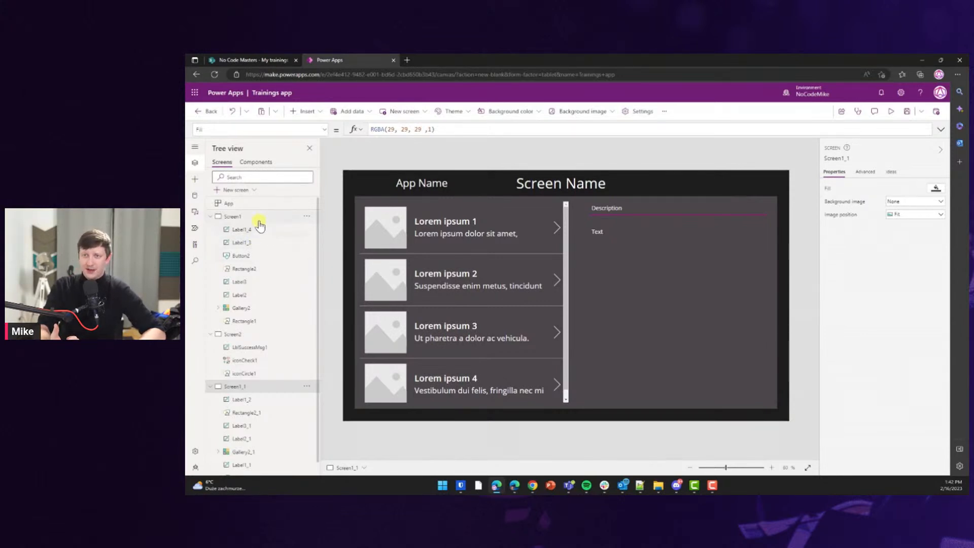
Select the App Name label and set the formula bar's property back to Text.
click(433, 184)
click(411, 130)
click(276, 128)
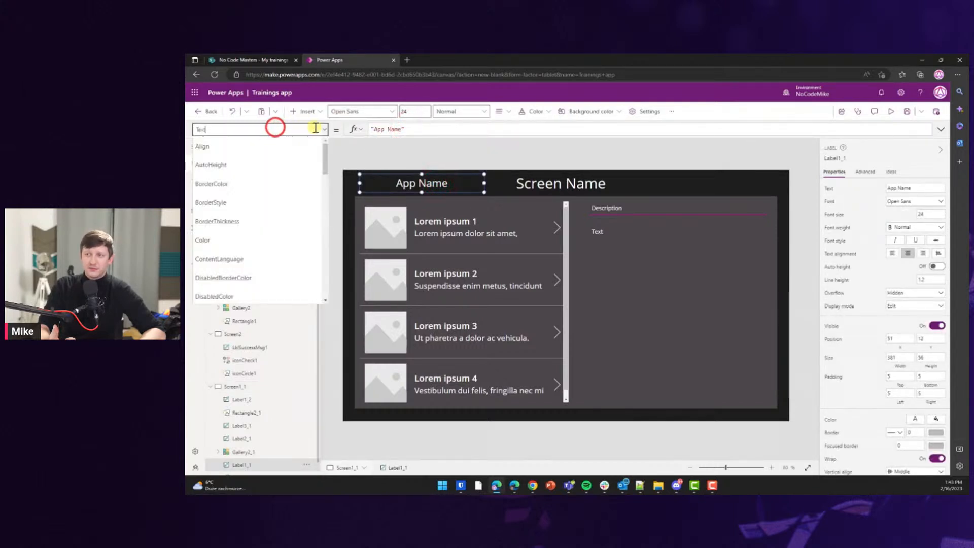
drag(325, 139, 326, 210)
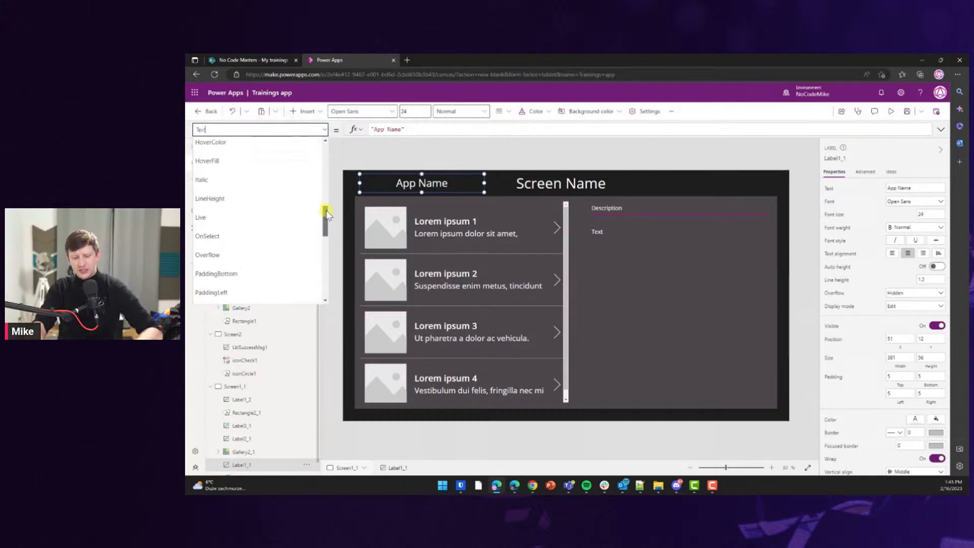
click(235, 238)
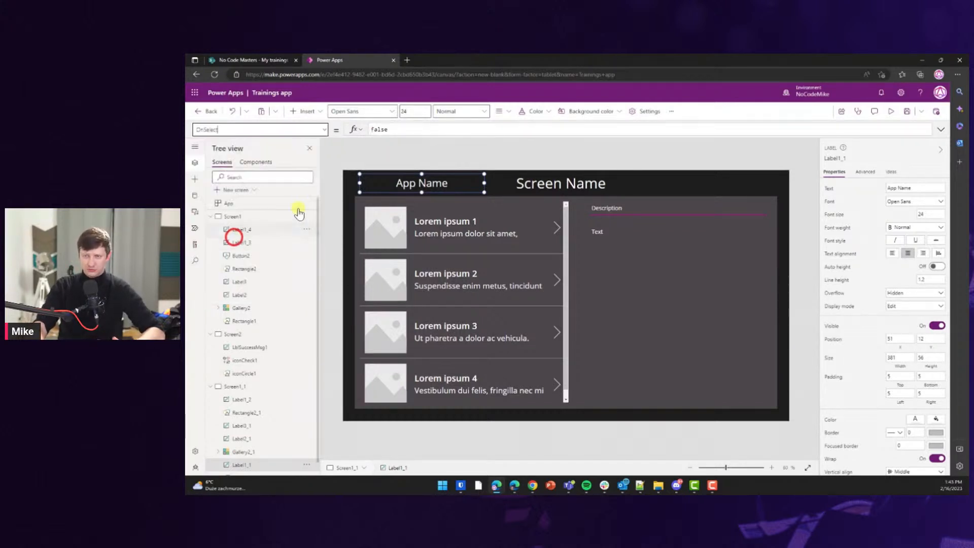
click(322, 129)
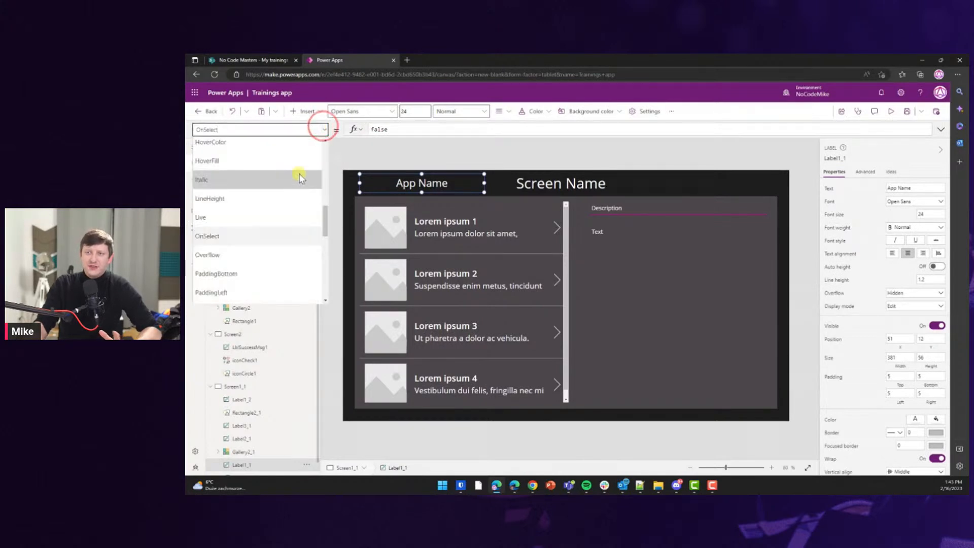
text(T)
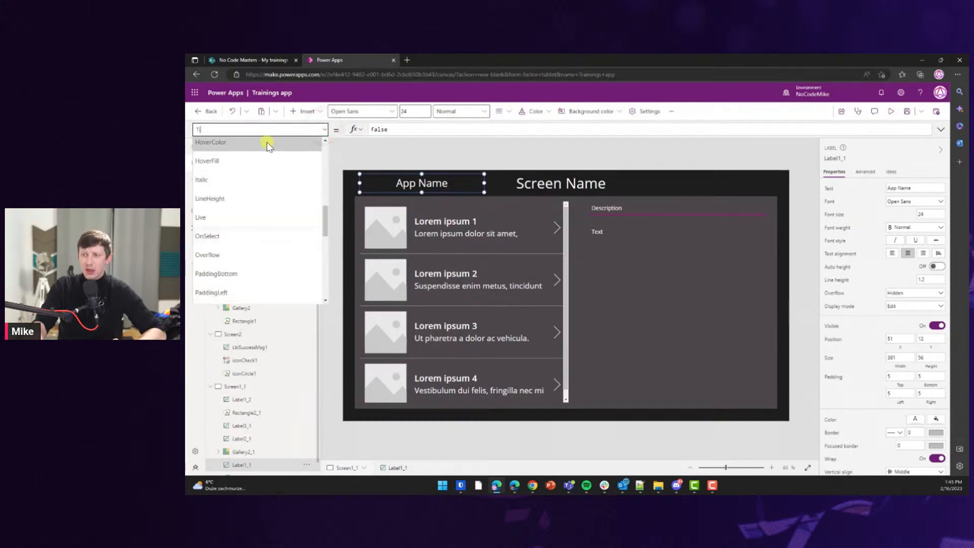
text(ext)
key(Return)
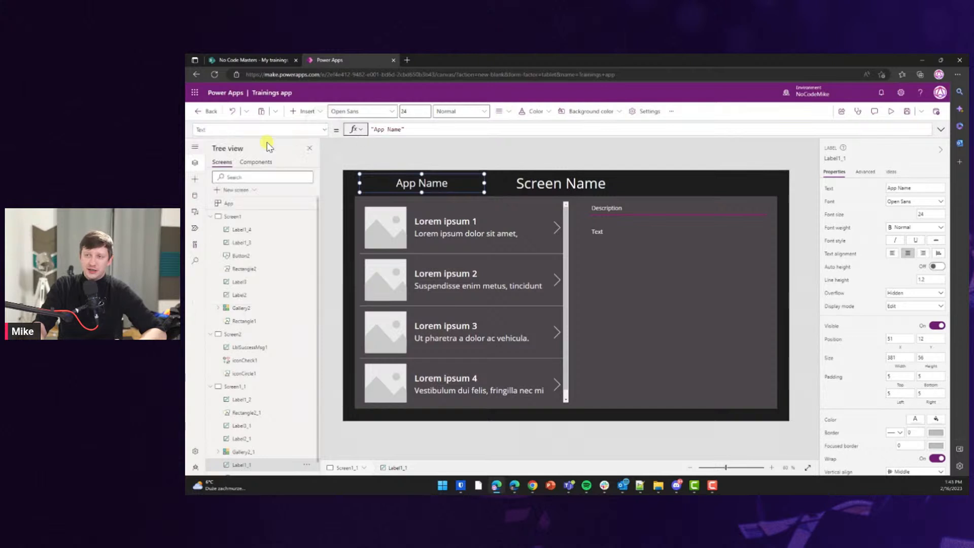
Replace the label's Text formula with "Trainings app".
click(355, 129)
click(426, 156)
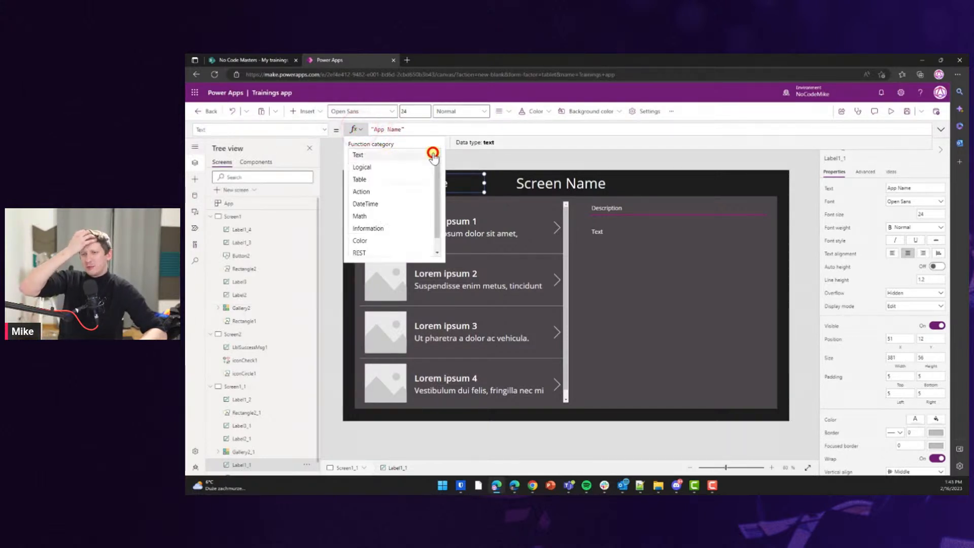
mouse_move(437, 168)
mouse_down()
mouse_move(439, 183)
mouse_move(435, 152)
mouse_up()
click(432, 142)
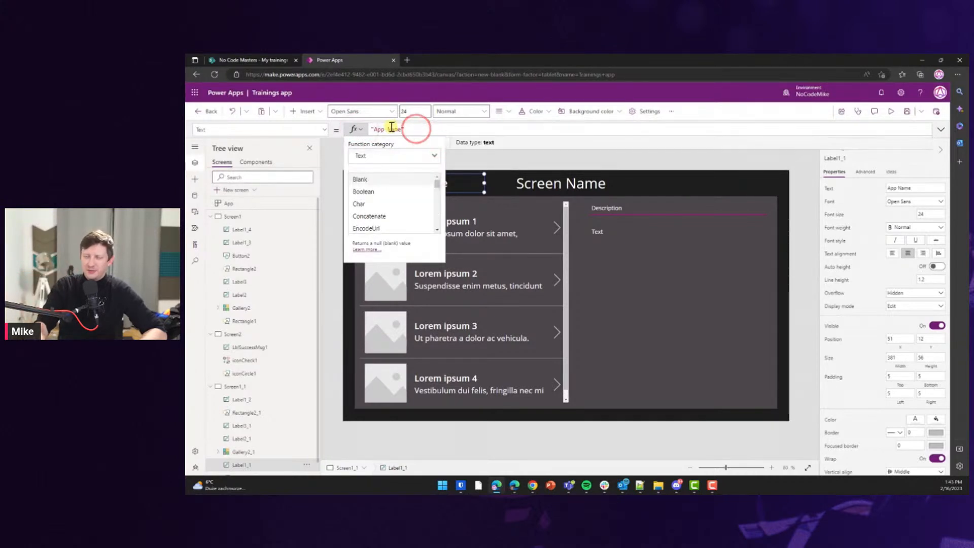
click(400, 129)
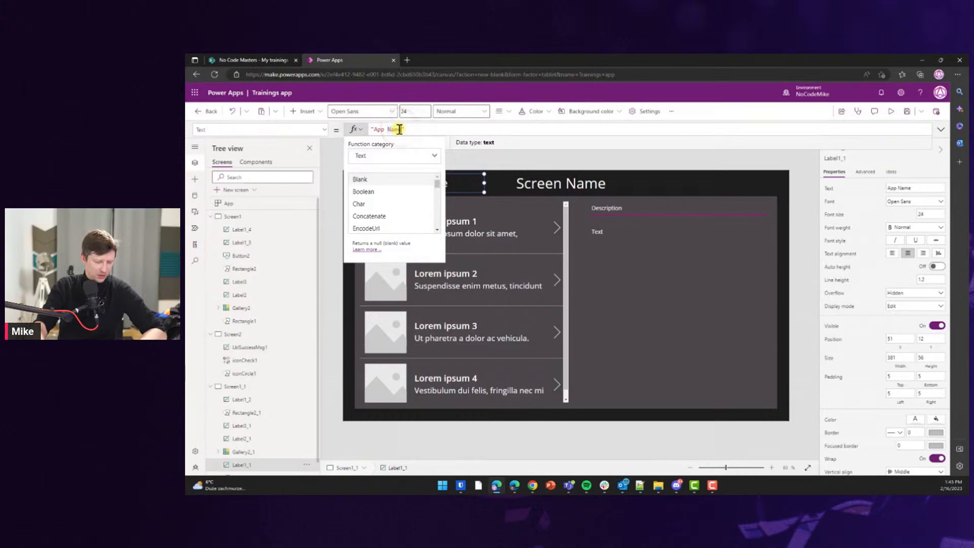
drag(400, 129, 375, 129)
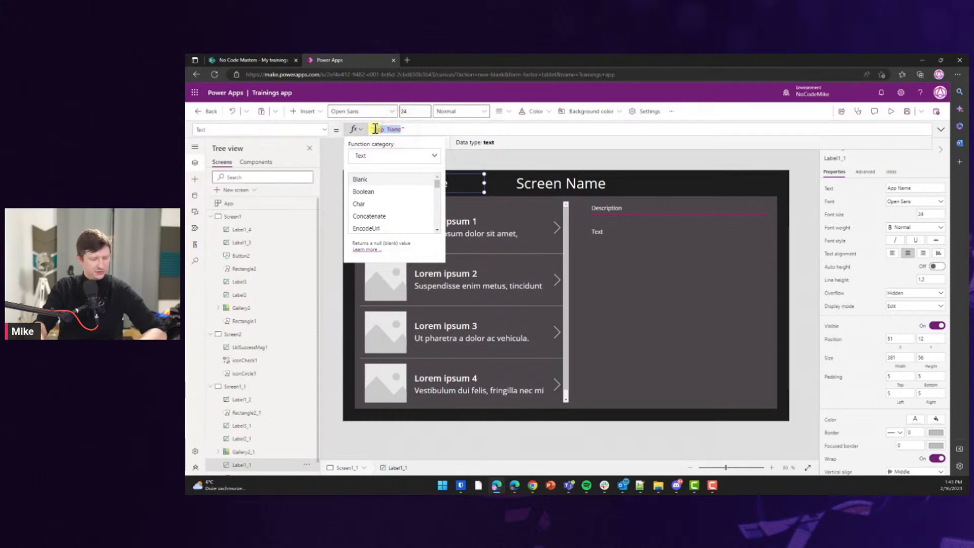
text(My Trainings)
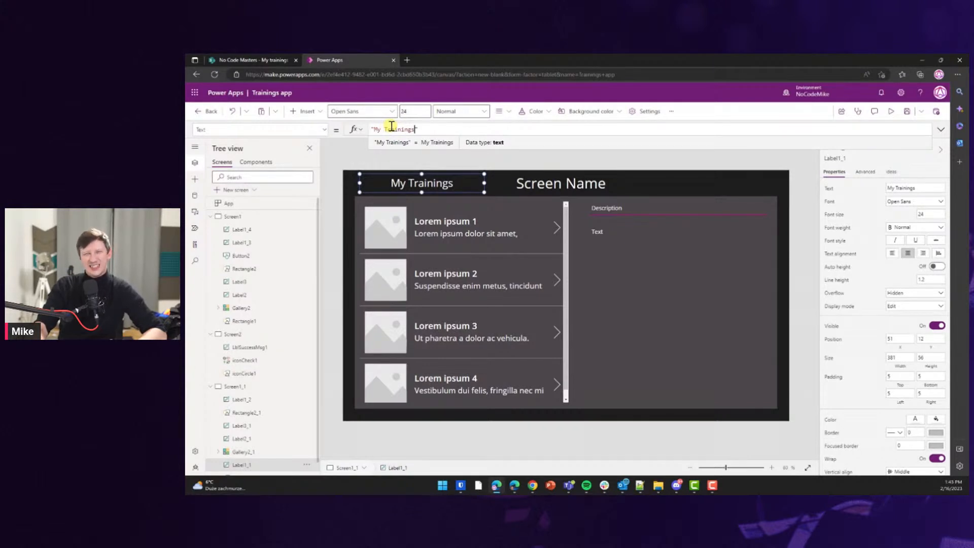
key(BackSpace)
key(BackSpace)
key(BackSpace)
key(BackSpace)
key(BackSpace)
key(BackSpace)
key(BackSpace)
key(BackSpace)
key(BackSpace)
key(BackSpace)
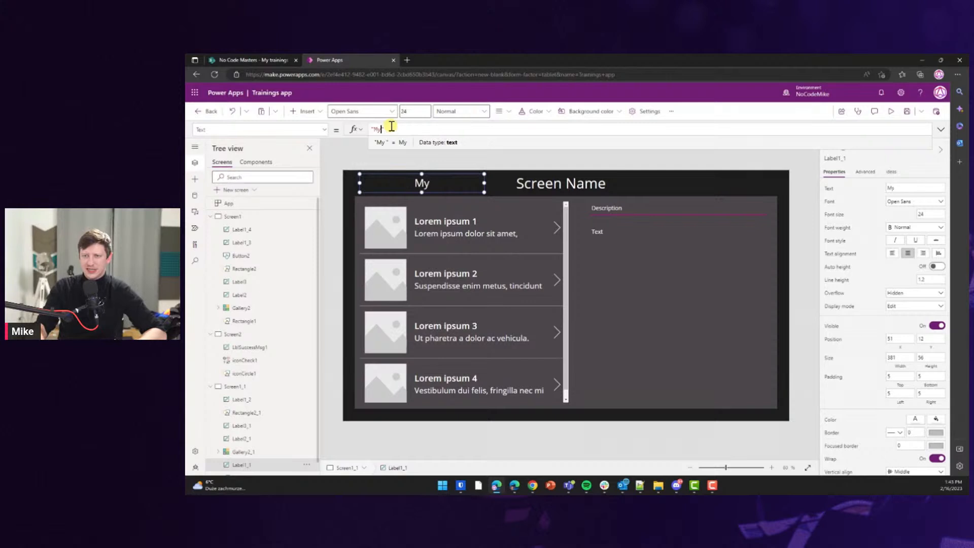
text("Trainings app")
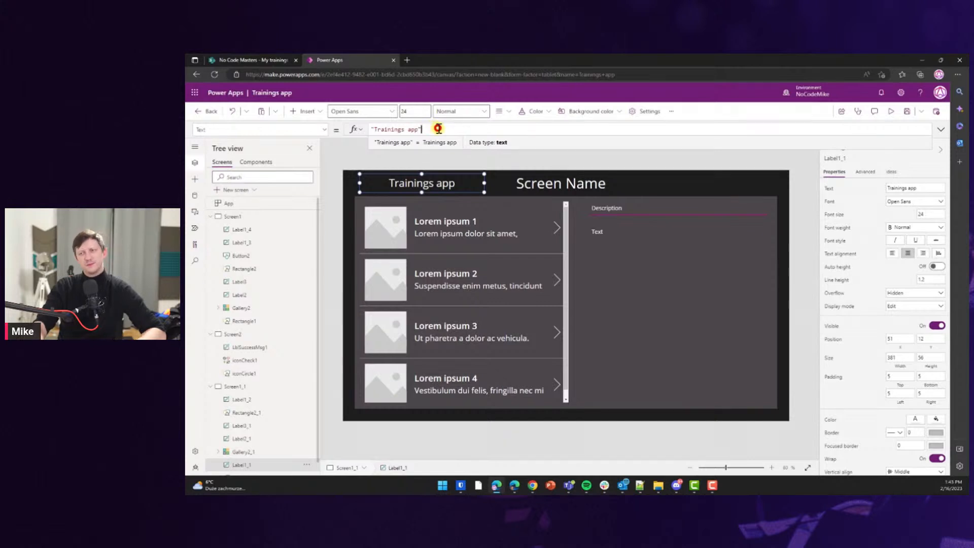
Set the Screen Name label's Text to "List of my trainings" and widen the label.
click(455, 158)
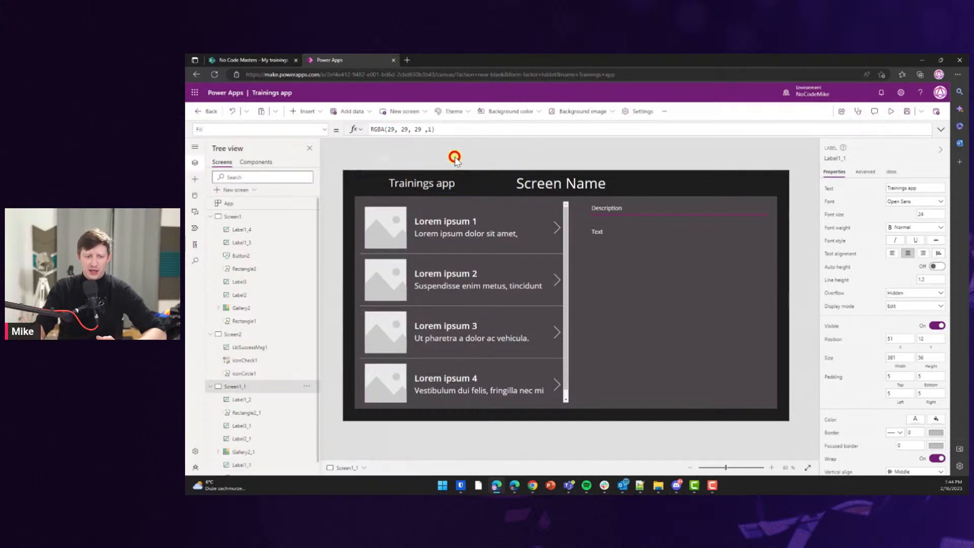
click(541, 187)
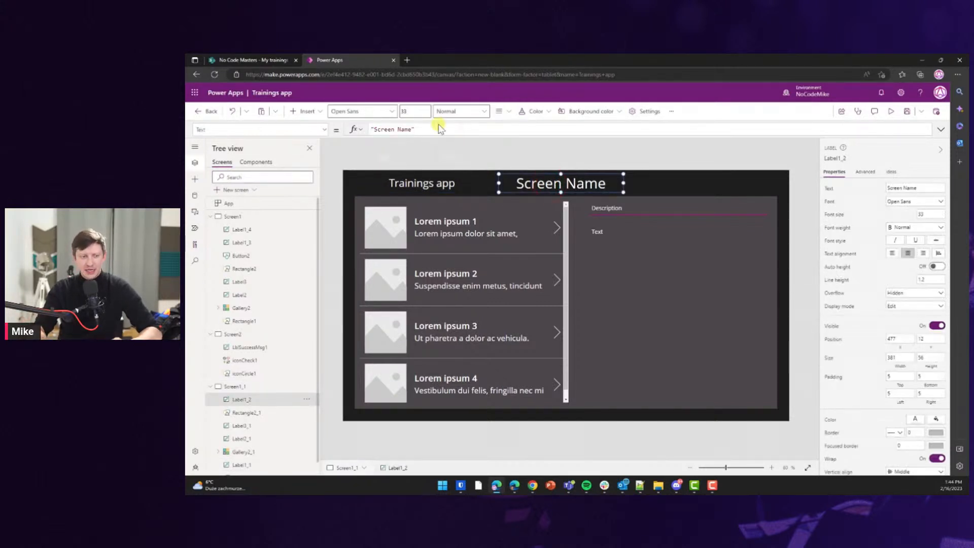
key(ctrl+a)
text(")
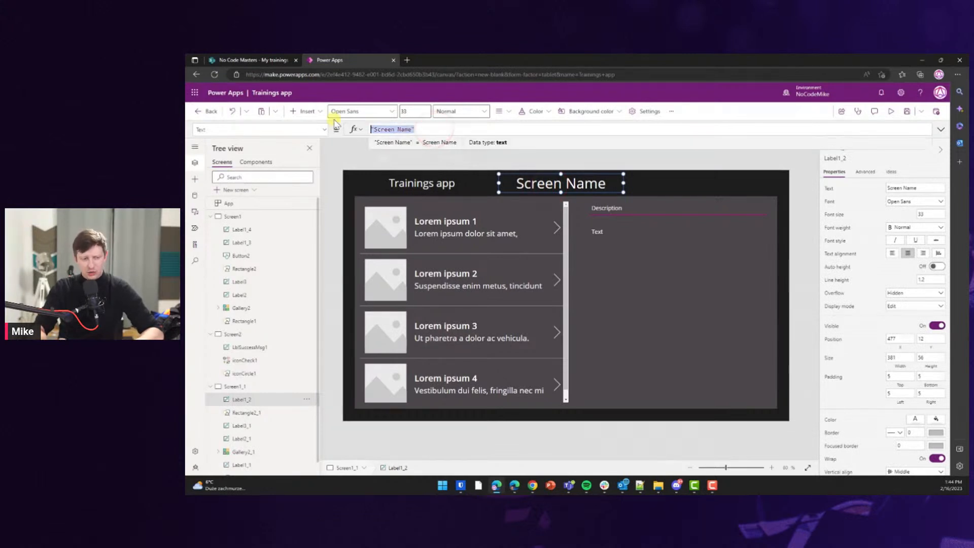
text(My)
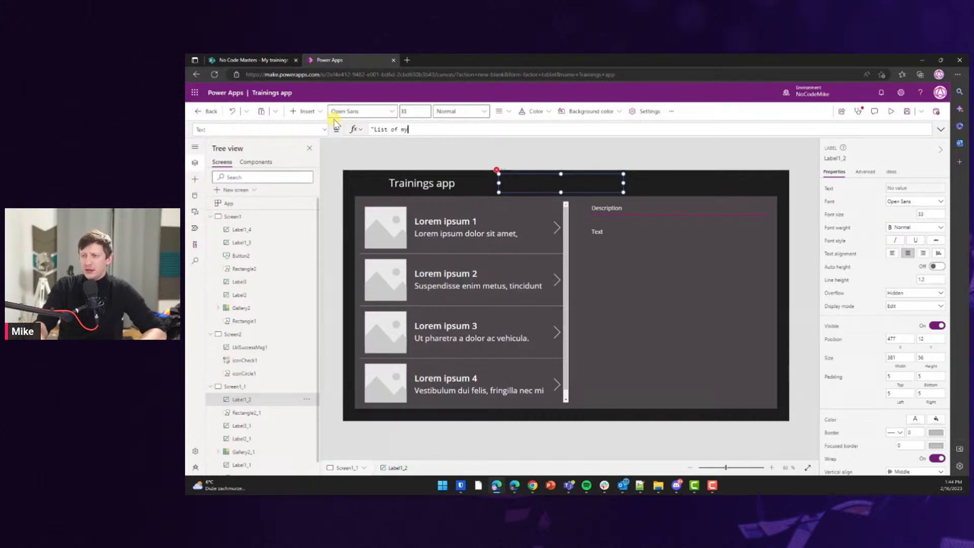
text(trainings")
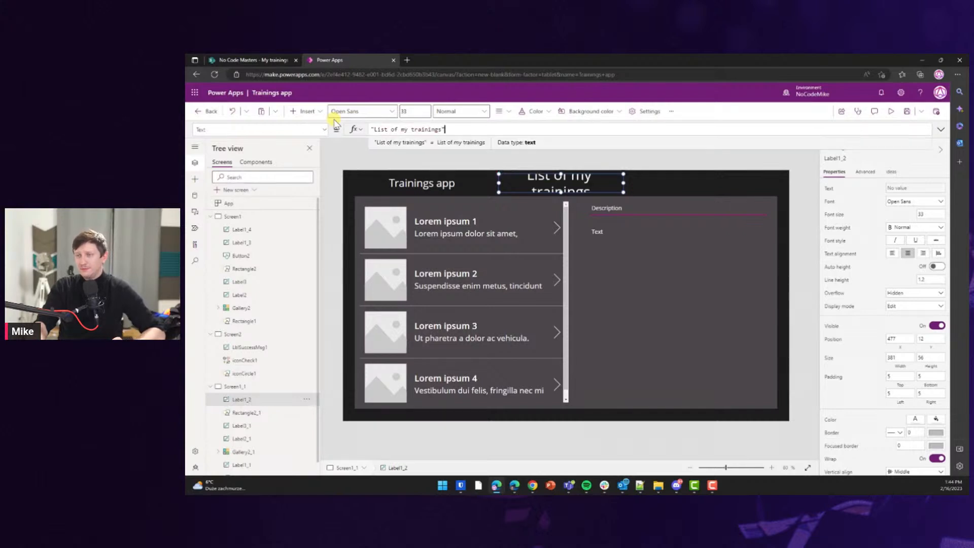
mouse_move(623, 183)
mouse_down()
mouse_move(649, 183)
mouse_move(613, 186)
mouse_up()
Select the title text inside the quotes in the formula bar.
click(453, 129)
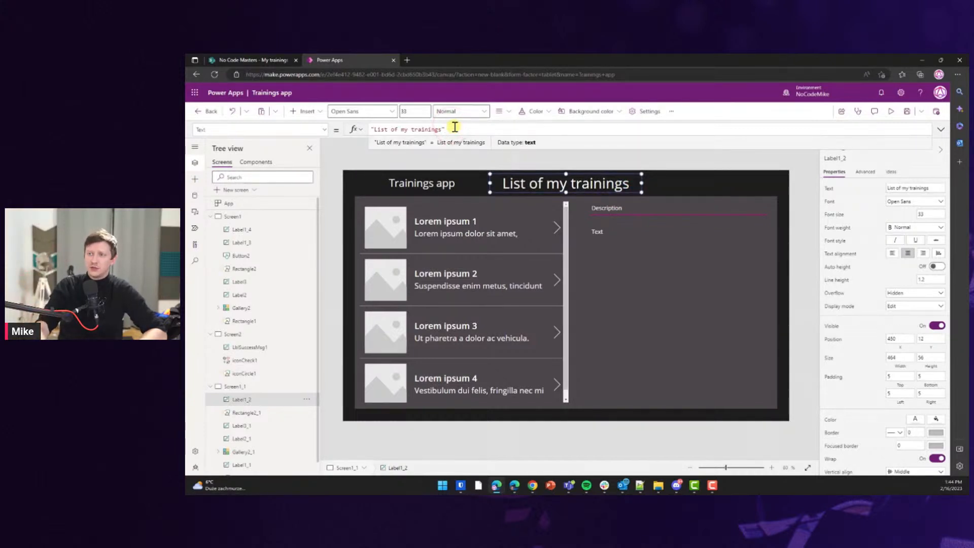
key(ctrl+a)
click(454, 129)
triple_click(423, 127)
drag(441, 129, 373, 128)
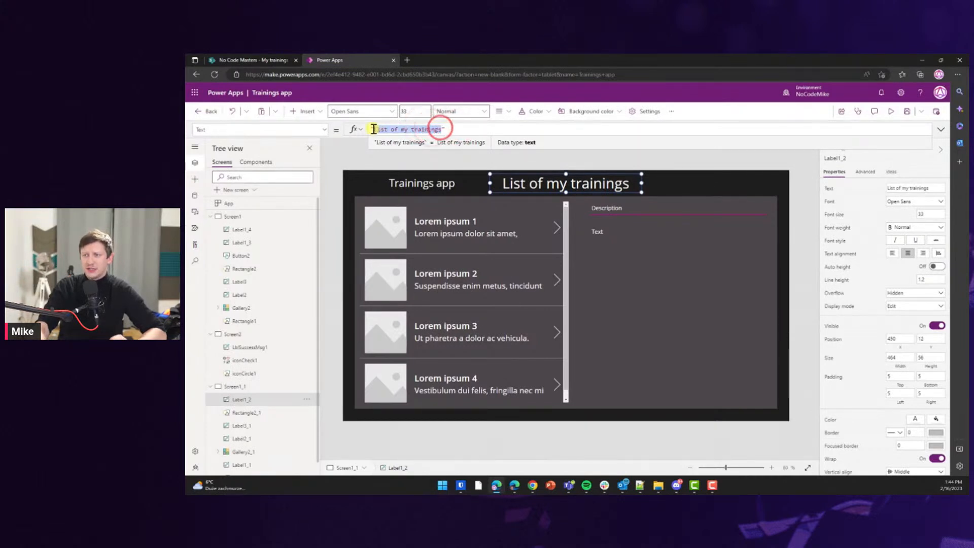
Rename Screen1_1 to 'List of my trainings' and replace the title label's formula with App.
double_click(239, 386)
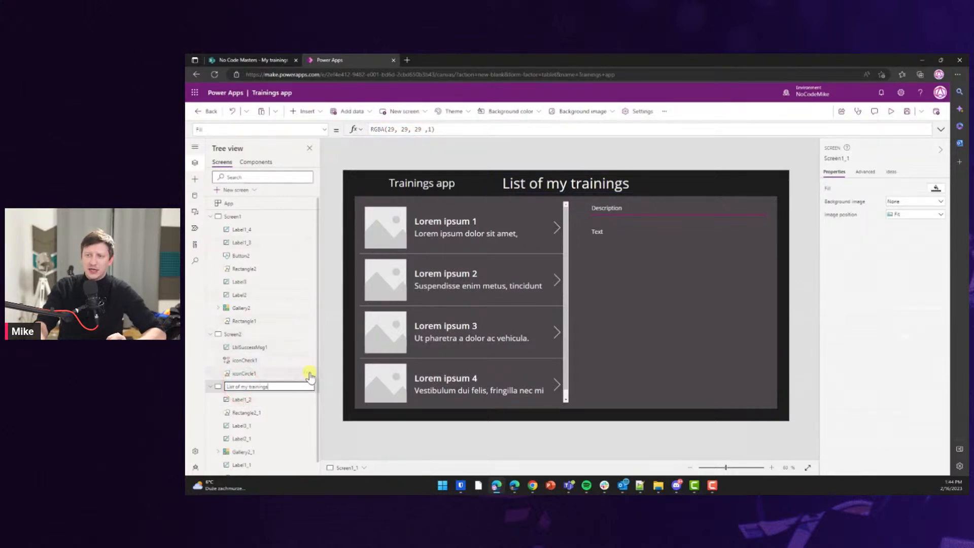
click(292, 401)
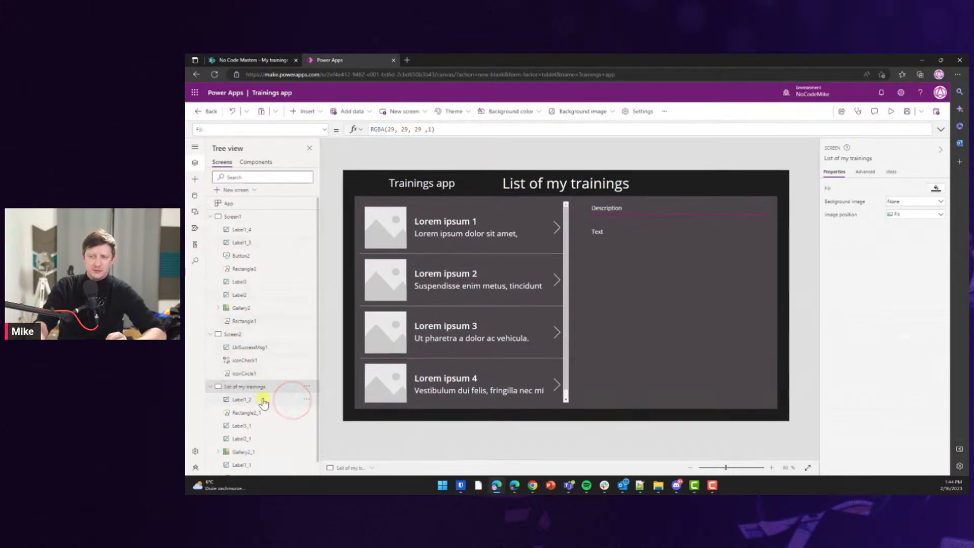
click(537, 184)
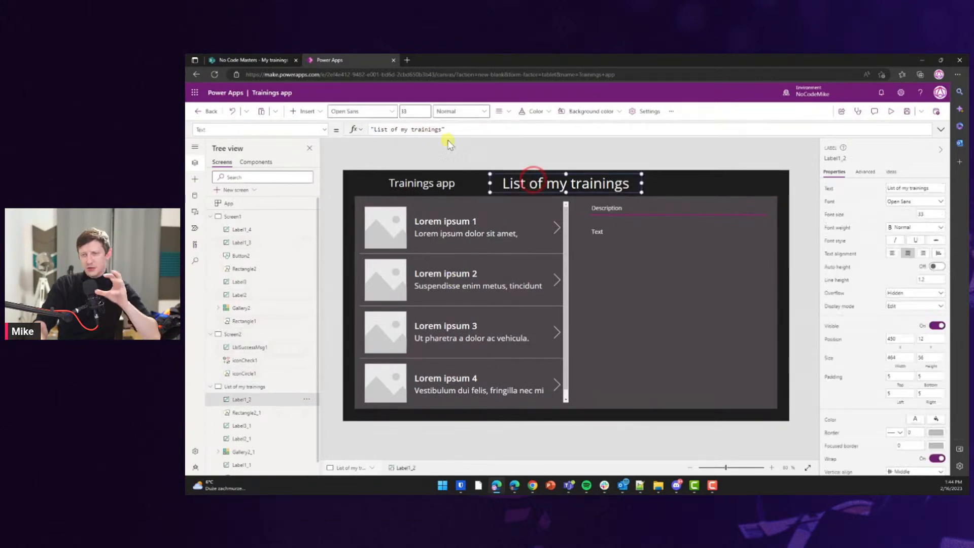
drag(450, 128, 382, 128)
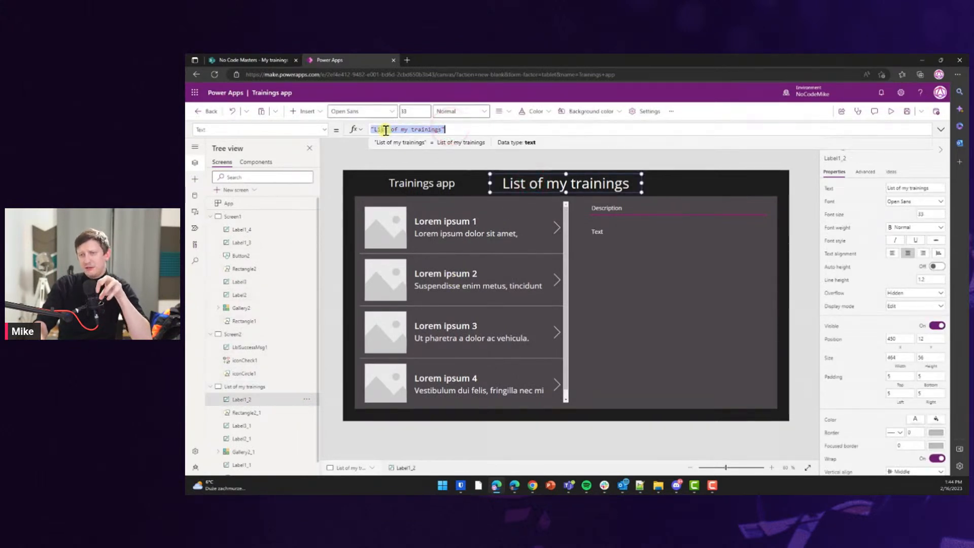
text(App)
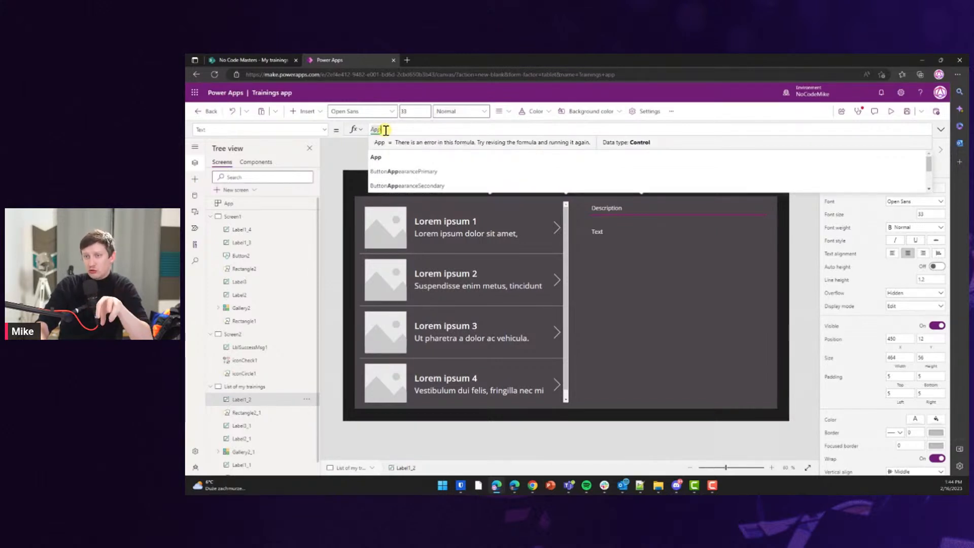
text(.)
mouse_move(930, 151)
mouse_down()
mouse_move(928, 183)
mouse_move(928, 157)
mouse_up()
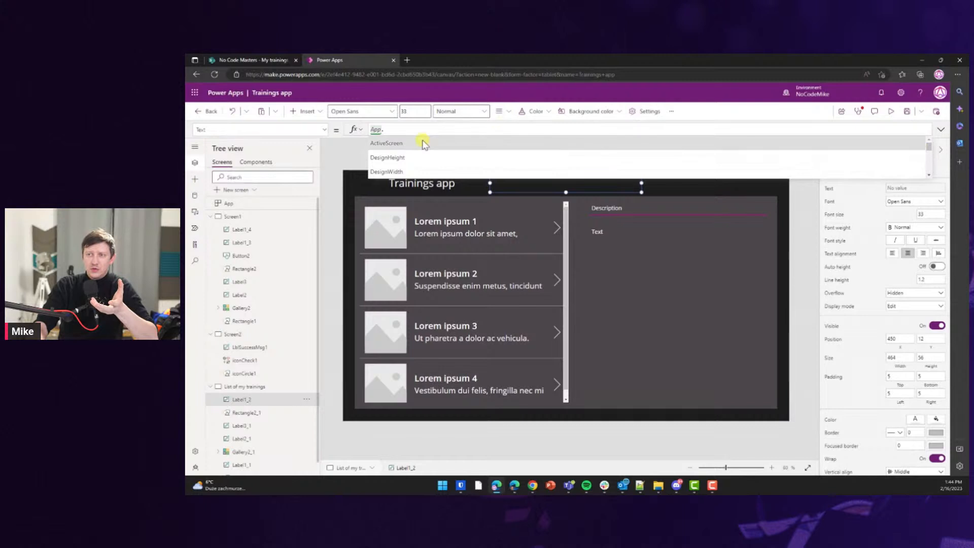
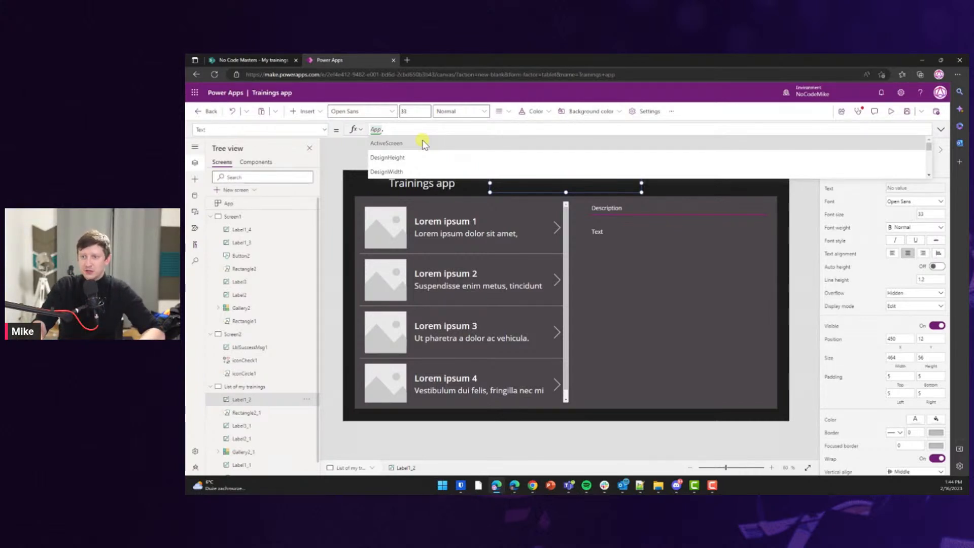
Complete the title label's formula as App.ActiveScreen.Name so it reads 'List of my trainings'.
click(397, 143)
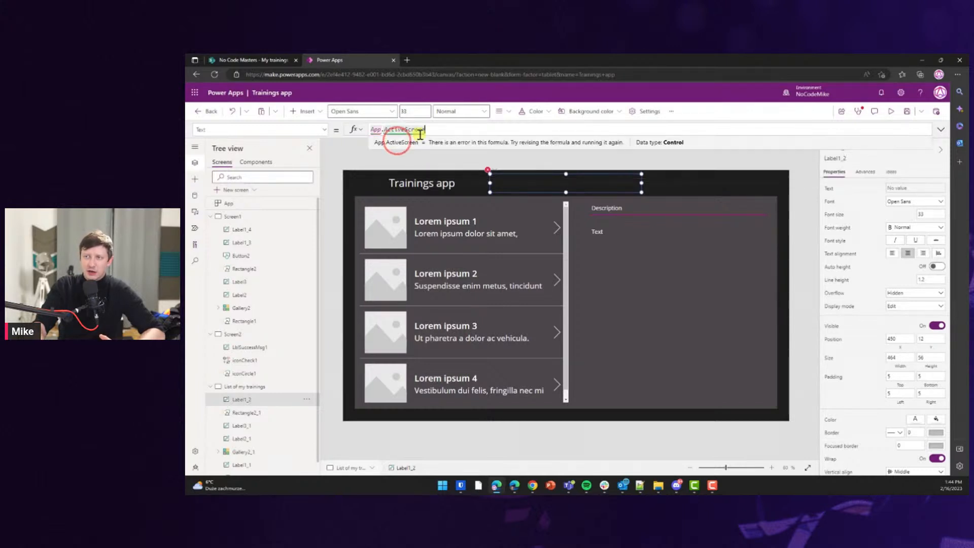
text(.)
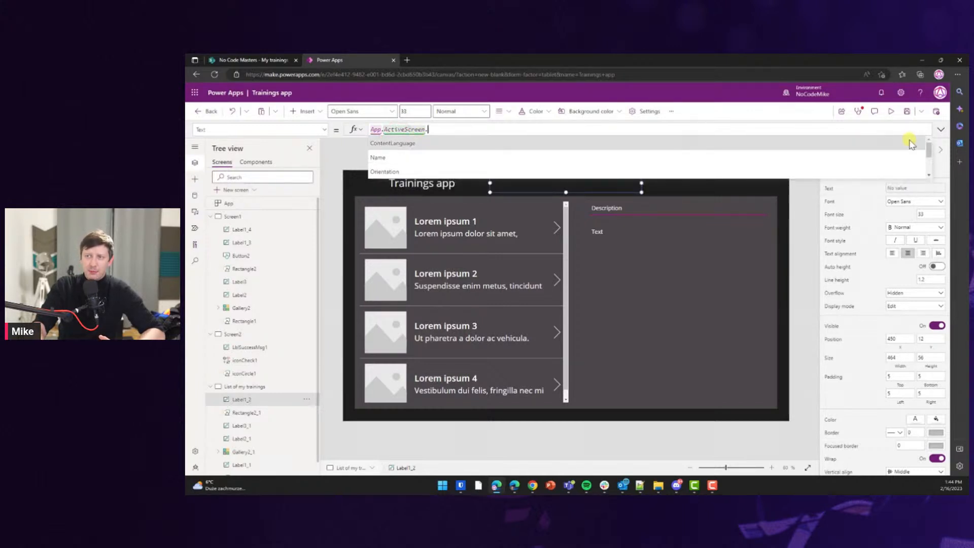
drag(928, 149, 933, 189)
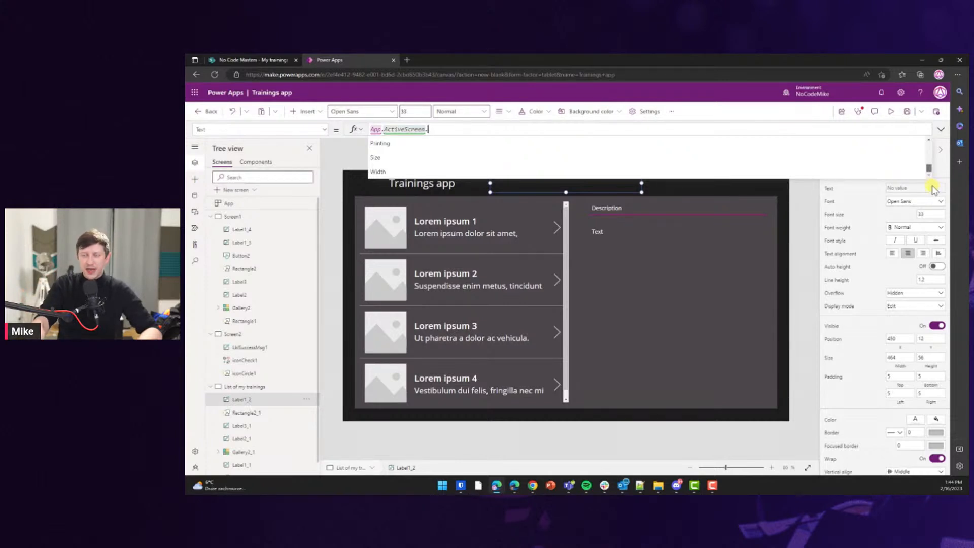
scroll(930, 166, up, 3)
scroll(929, 158, down, 2)
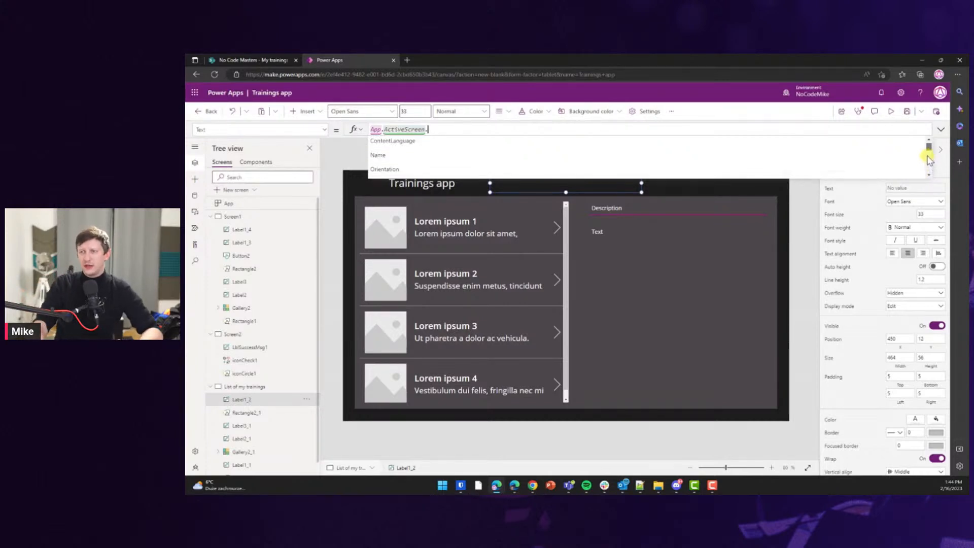
click(384, 158)
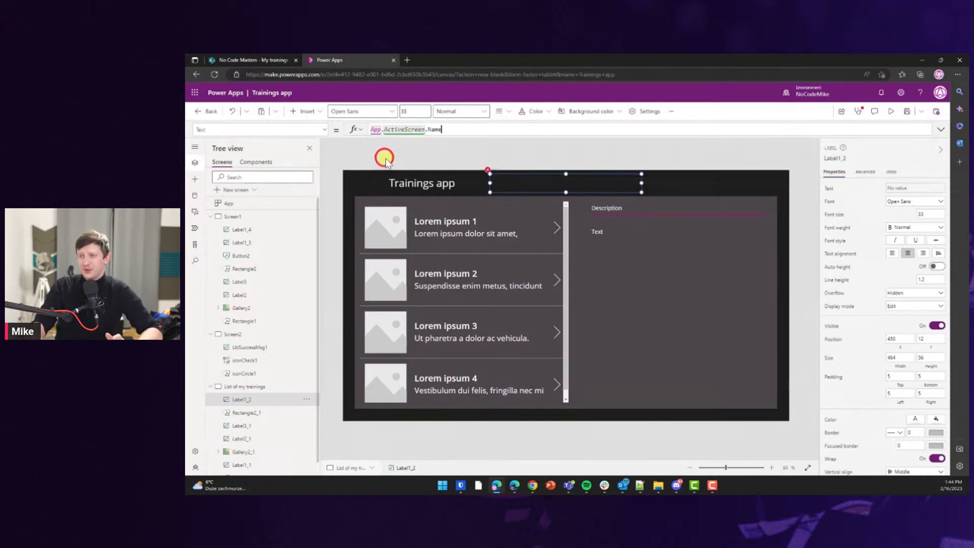
click(429, 160)
click(523, 185)
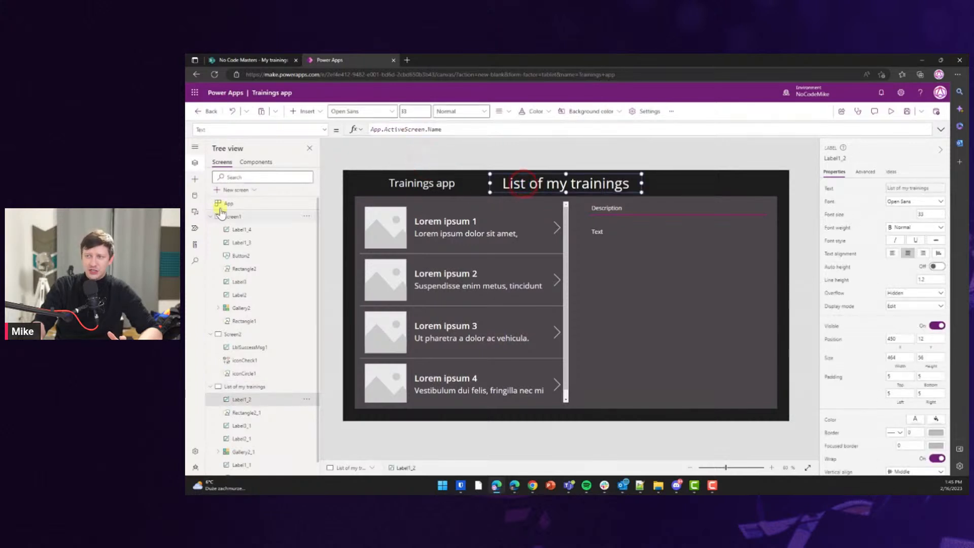
Rename the first screen Screen1 to 'All trainings'.
click(232, 217)
double_click(233, 216)
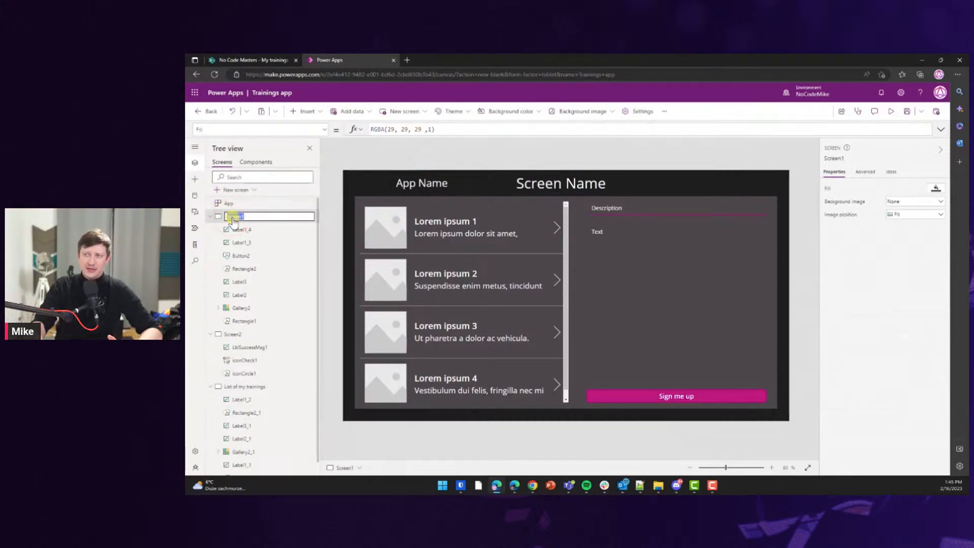
key(BackSpace)
text(Trainings)
click(256, 228)
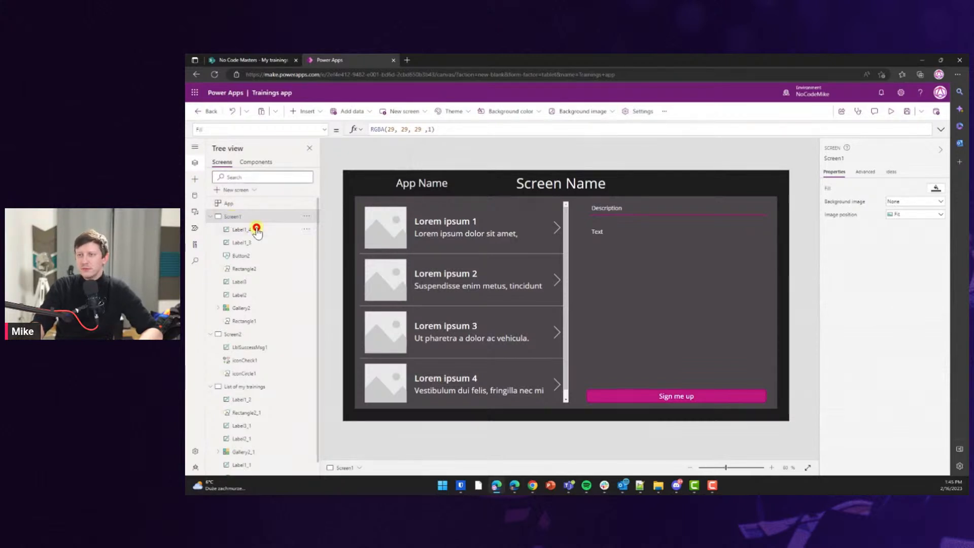
Take the header labels from List of my trainings and delete All trainings' App Name and Screen Name placeholders.
click(241, 389)
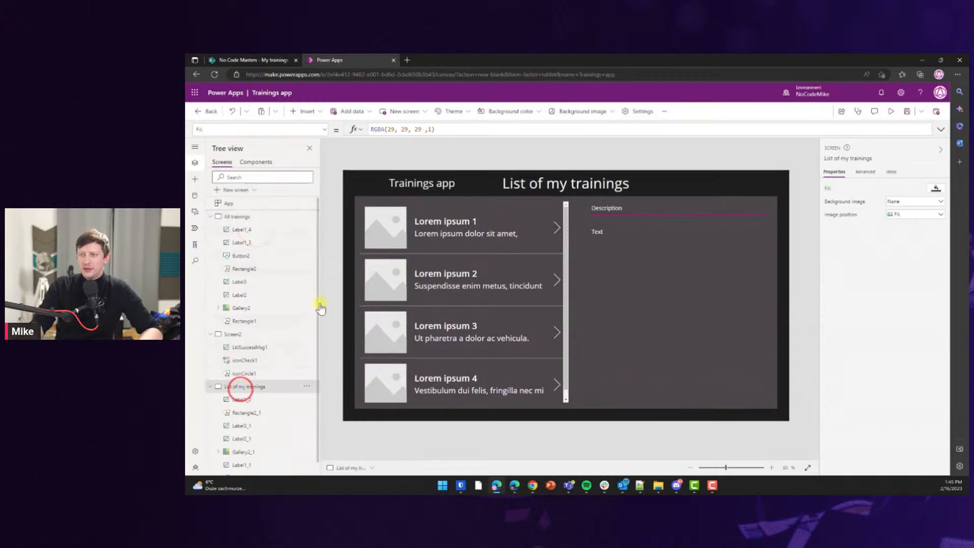
click(443, 180)
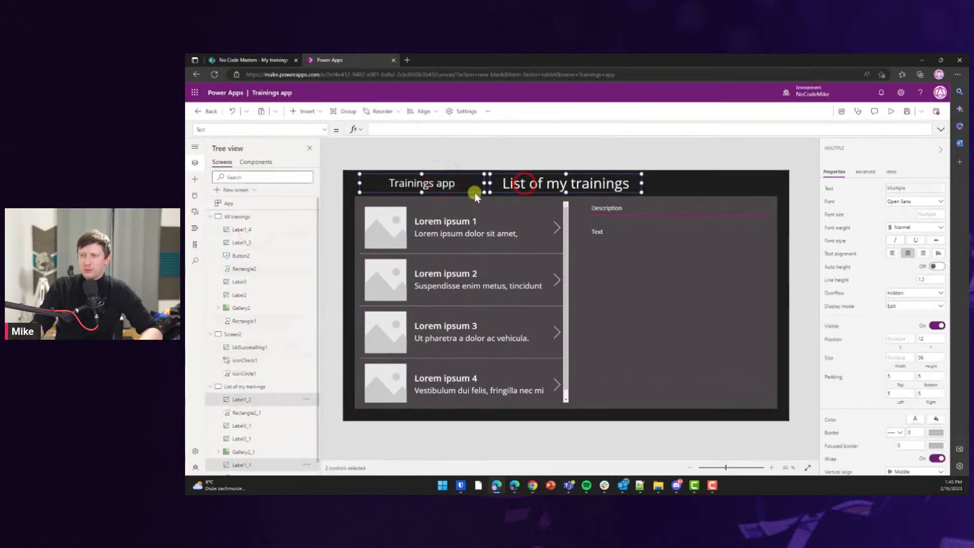
click(242, 217)
click(419, 185)
shift+click(577, 184)
key(Delete)
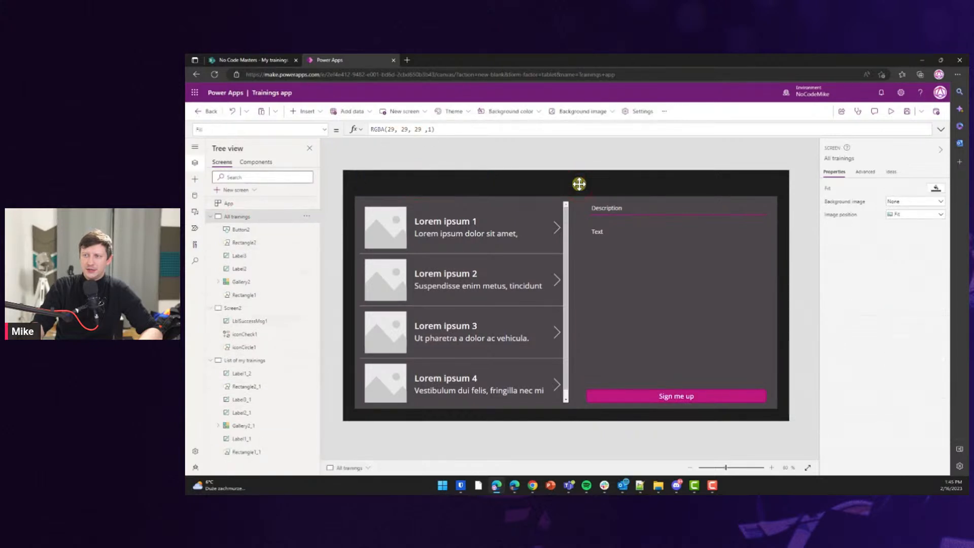
Paste the copied header labels onto All trainings, shift them slightly left, and compare both screens.
key(ctrl+v)
click(540, 184)
drag(540, 184, 538, 184)
click(531, 159)
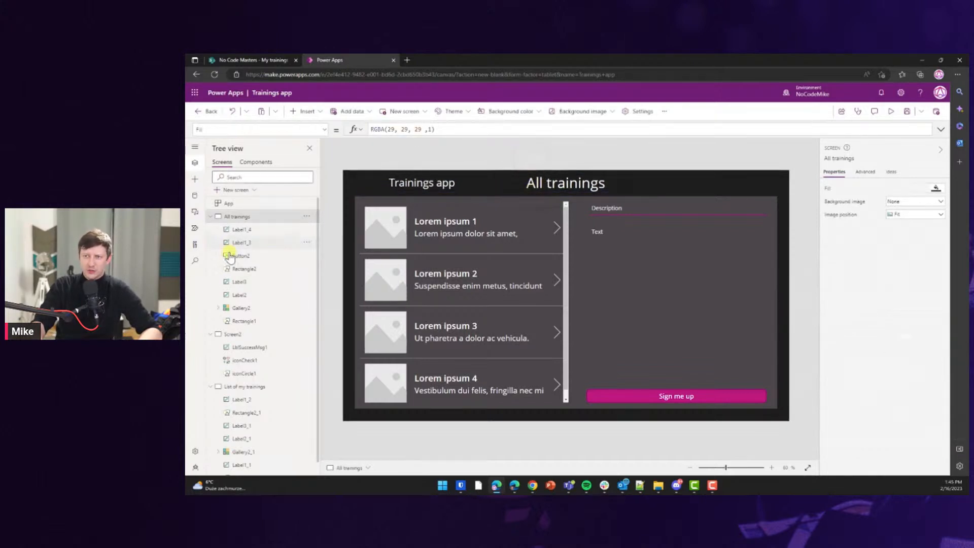
click(249, 386)
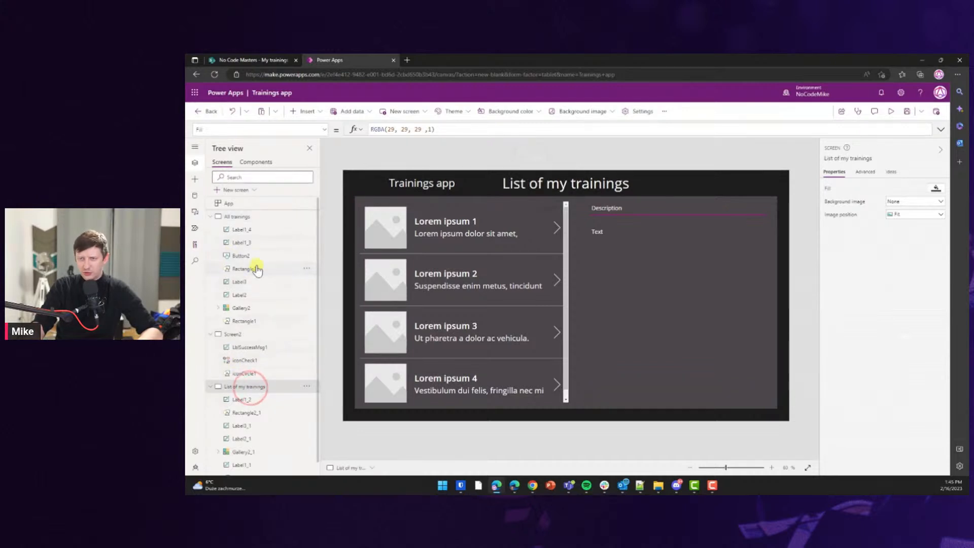
click(252, 229)
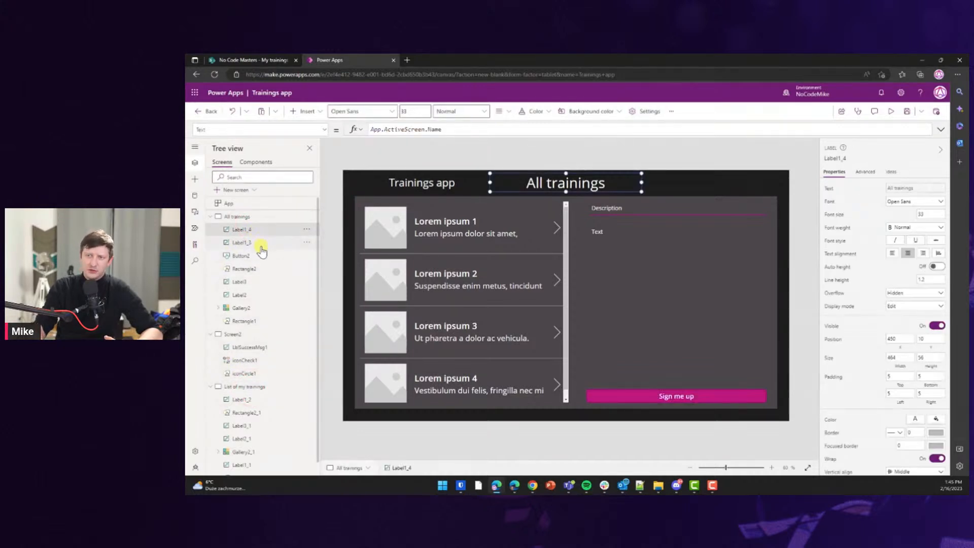
click(257, 347)
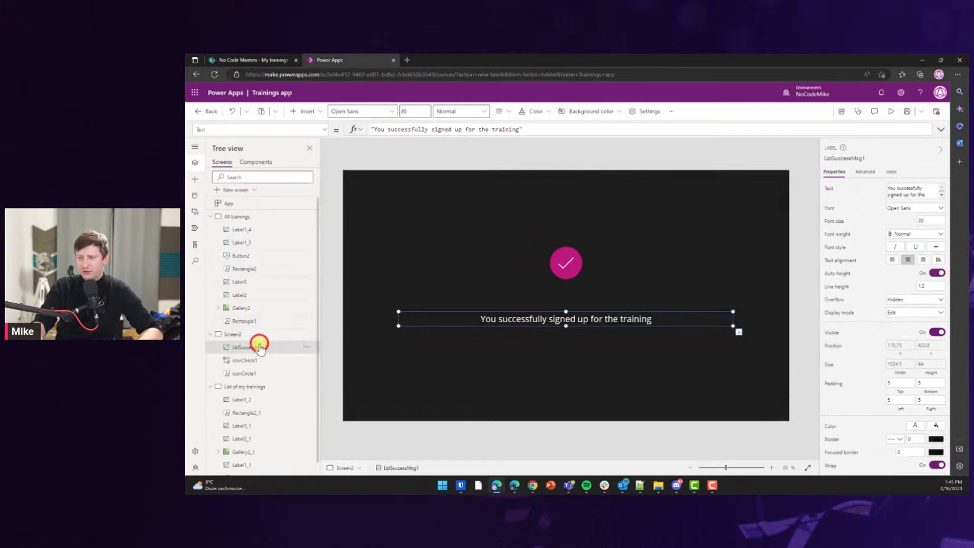
Select the trainings gallery and list the available Dataverse tables under Add data.
click(250, 229)
click(504, 240)
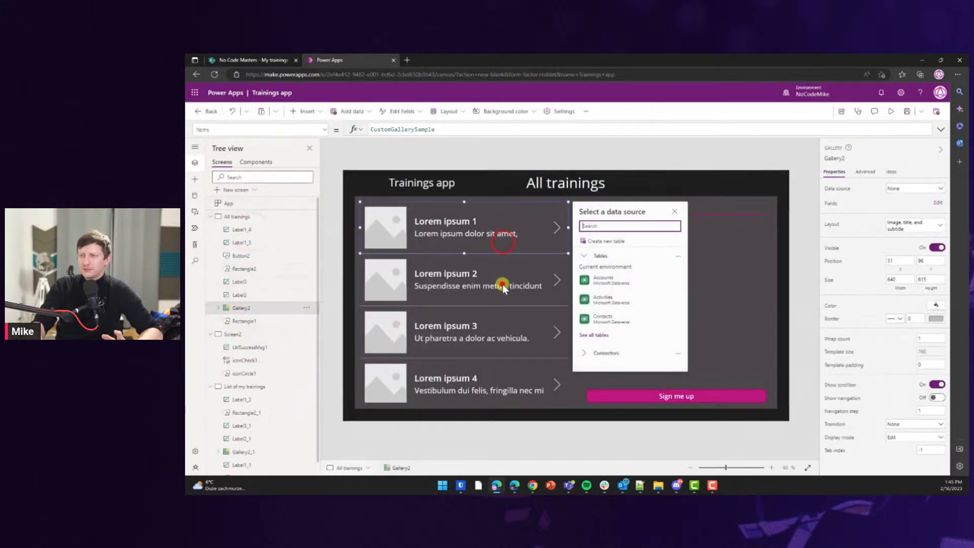
click(503, 287)
click(509, 281)
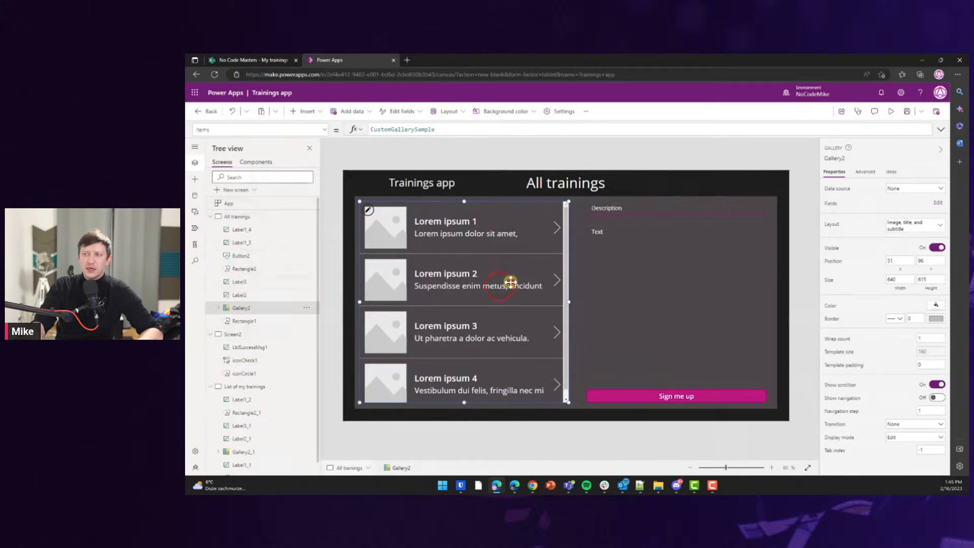
click(196, 194)
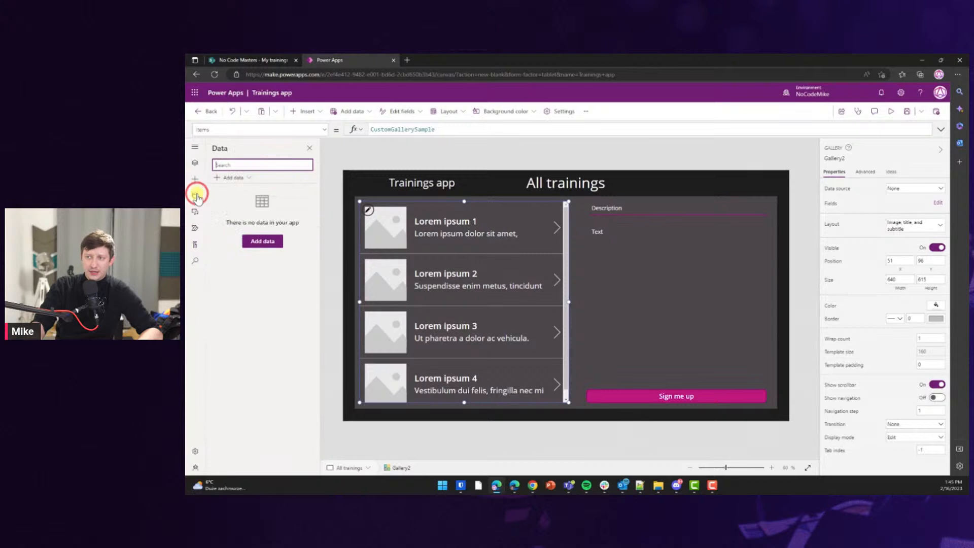
click(262, 243)
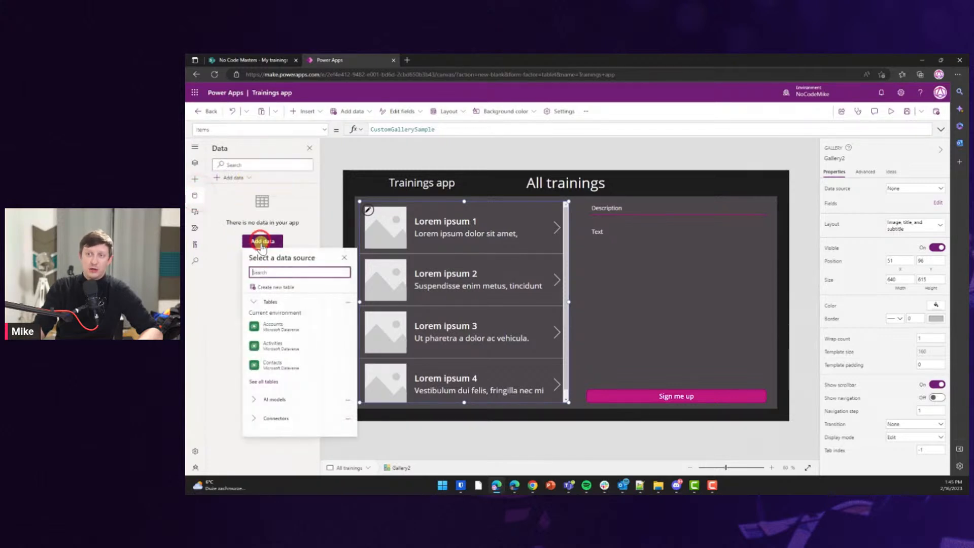
click(264, 381)
scroll(279, 355, down, 3)
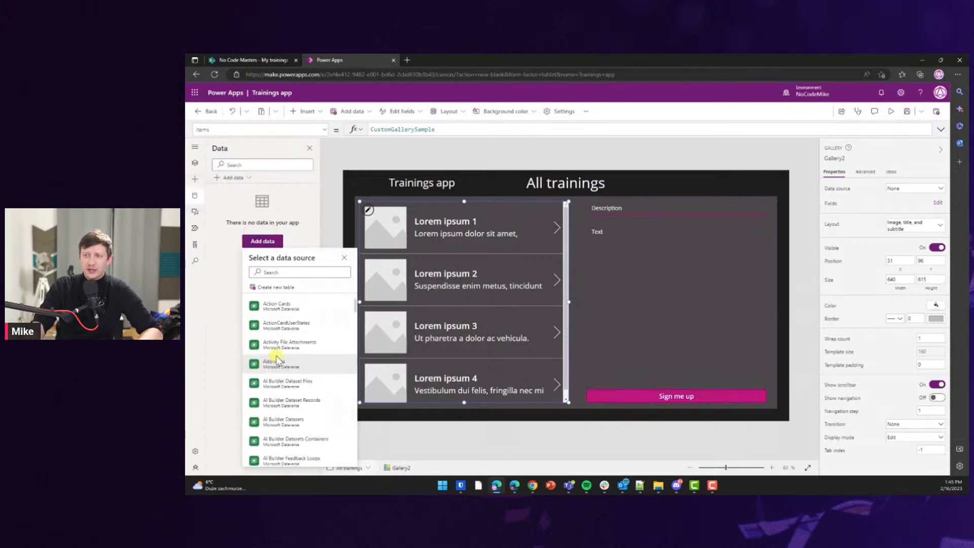
scroll(283, 343, down, 1)
click(345, 257)
click(257, 242)
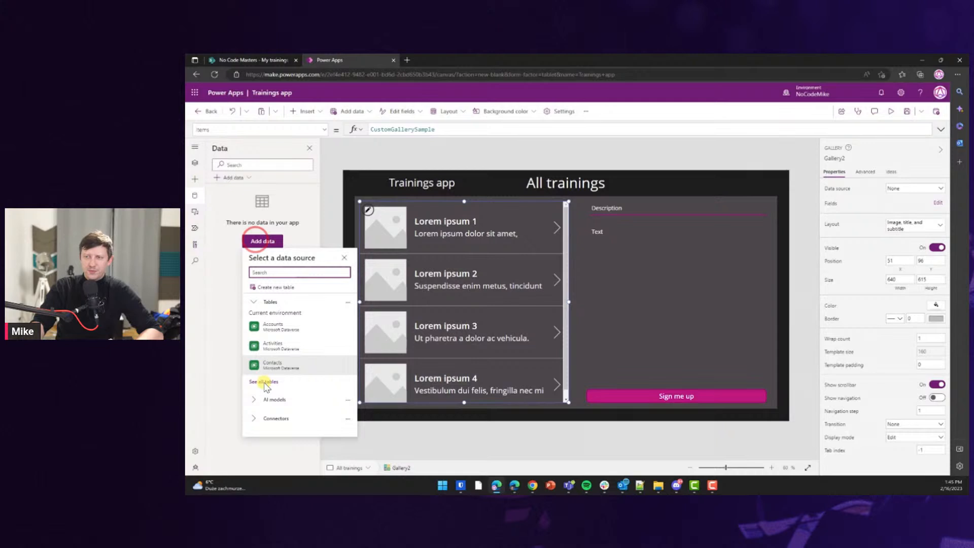
Browse the connectors and AI models sections of the data source list.
click(254, 417)
scroll(273, 378, down, 1)
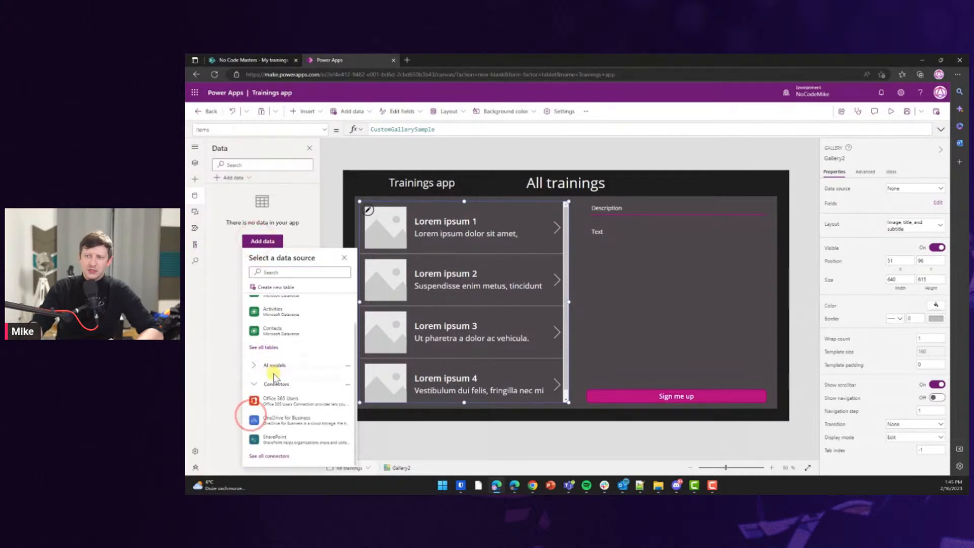
click(268, 455)
scroll(286, 384, down, 5)
mouse_move(286, 384)
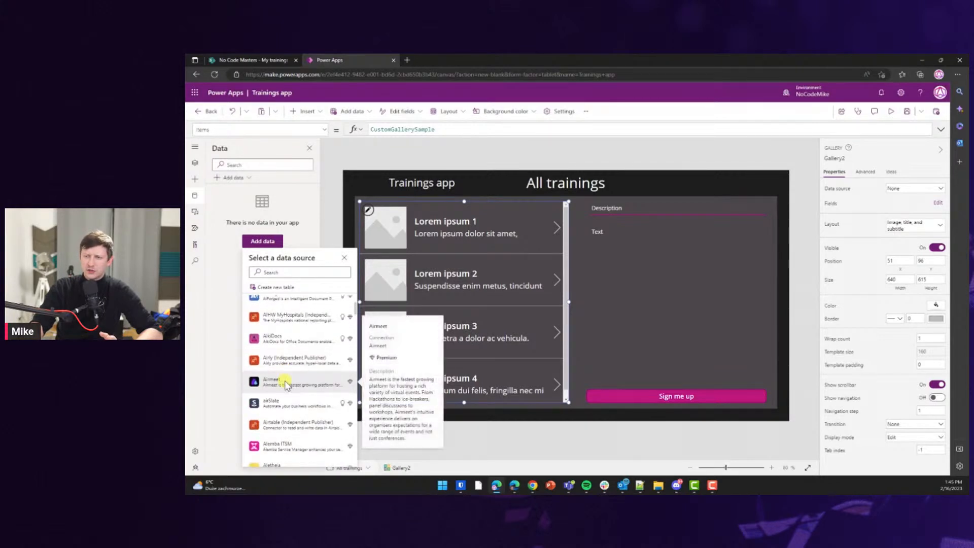
scroll(286, 384, up, 10)
scroll(287, 383, up, 2)
click(256, 400)
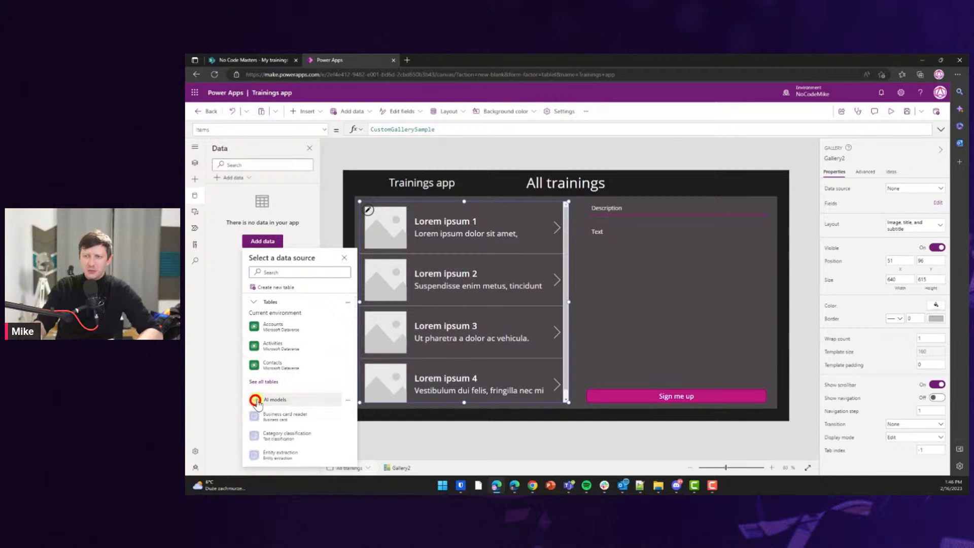
scroll(259, 398, down, 2)
scroll(268, 383, down, 3)
scroll(297, 390, up, 5)
Search 'sharepo', pick the SharePoint connection and site, and connect Available Trainings and My trainings.
click(274, 273)
text(sharepo)
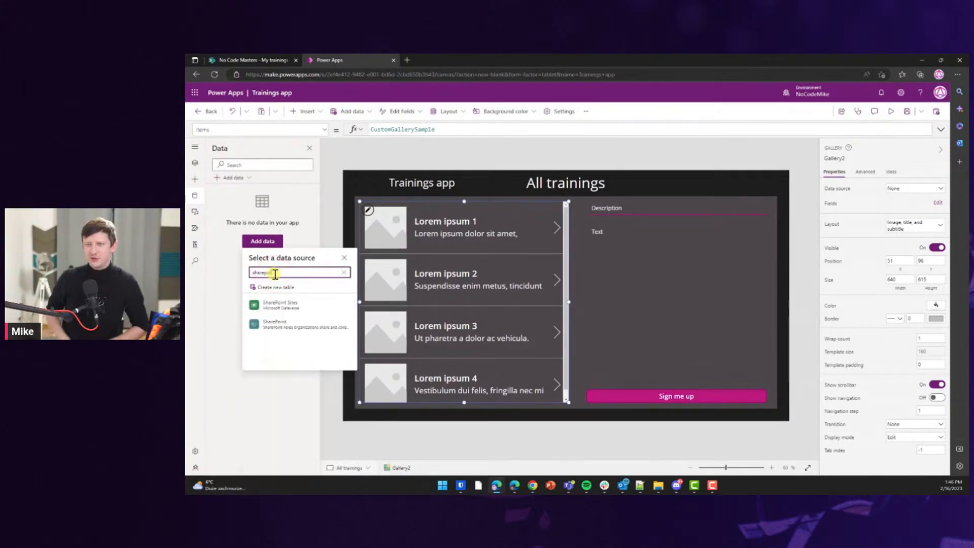
click(274, 324)
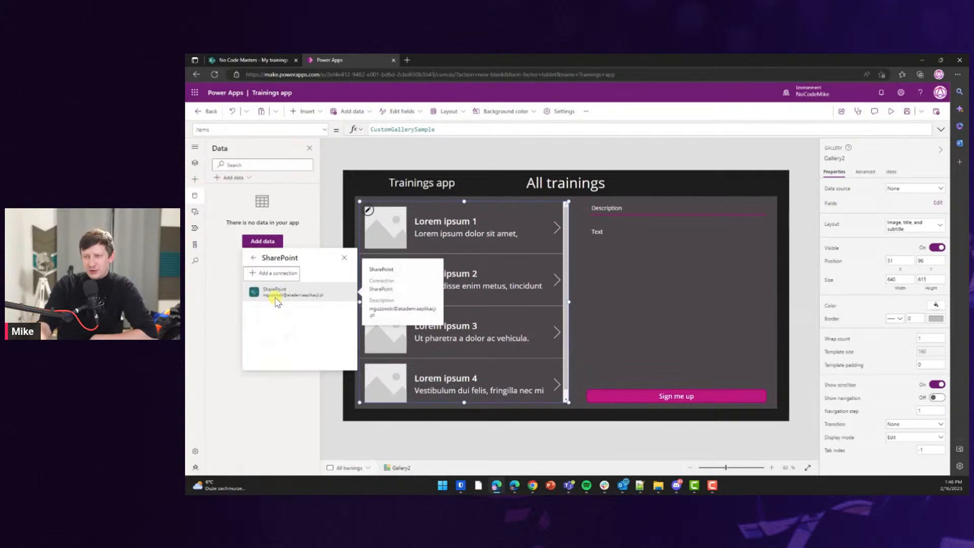
click(277, 300)
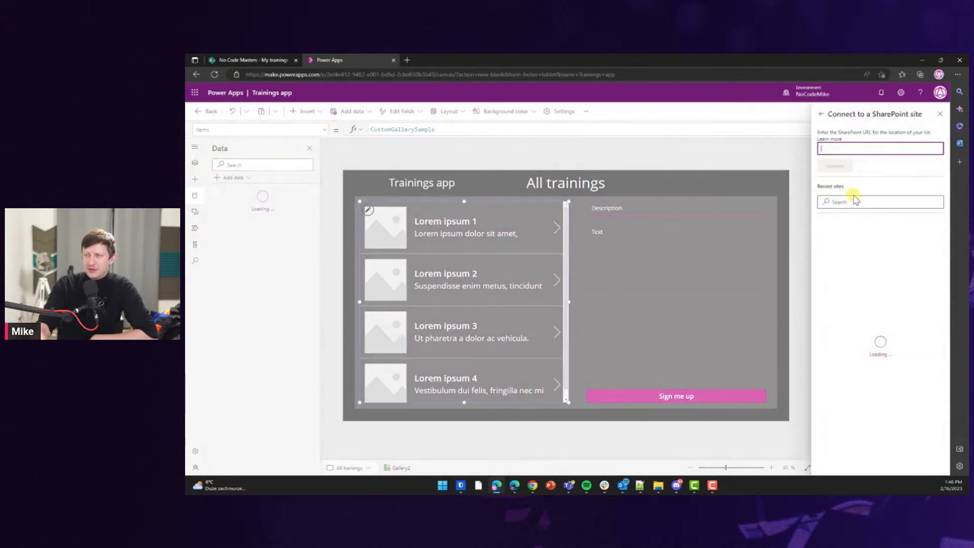
click(864, 232)
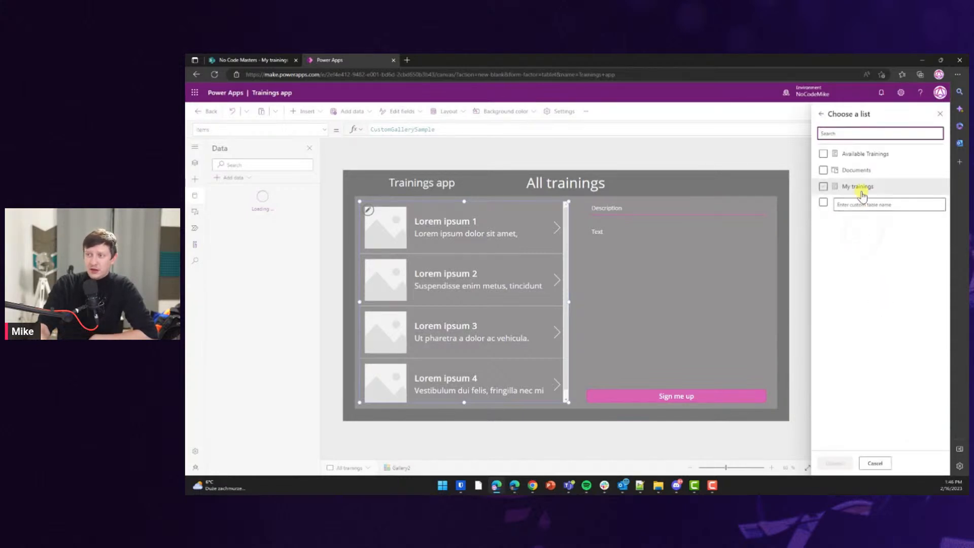
click(823, 153)
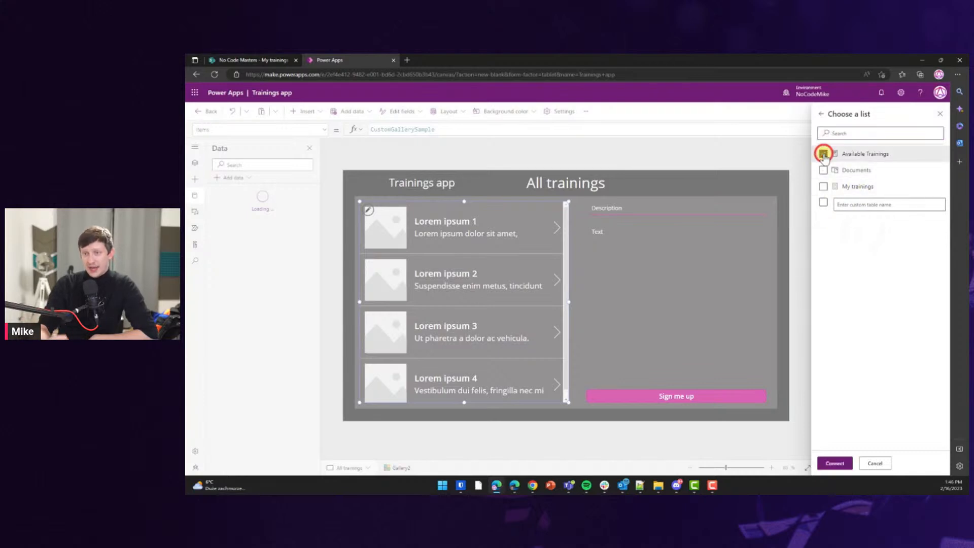
click(823, 186)
click(834, 462)
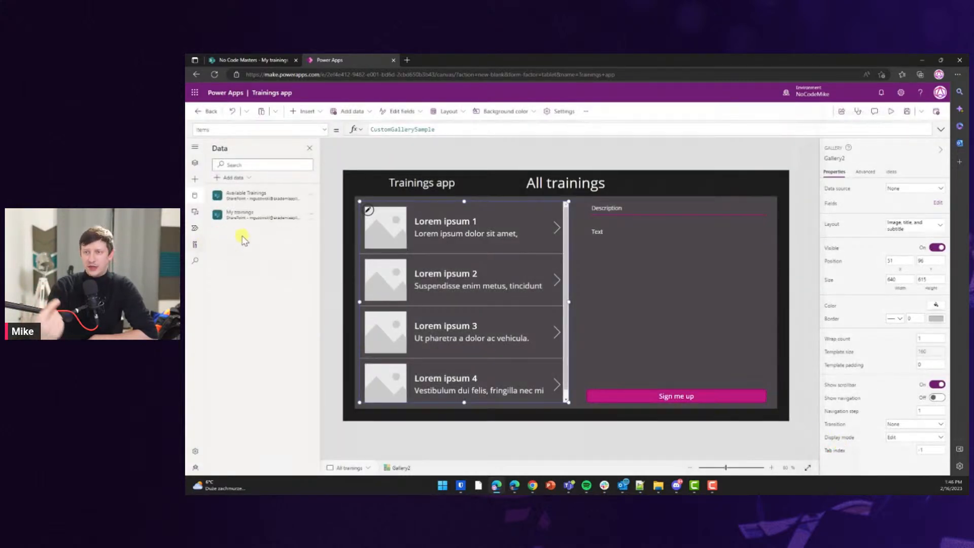
Set the gallery's data source to Available Trainings and adjust the row's title and subtitle labels.
click(252, 247)
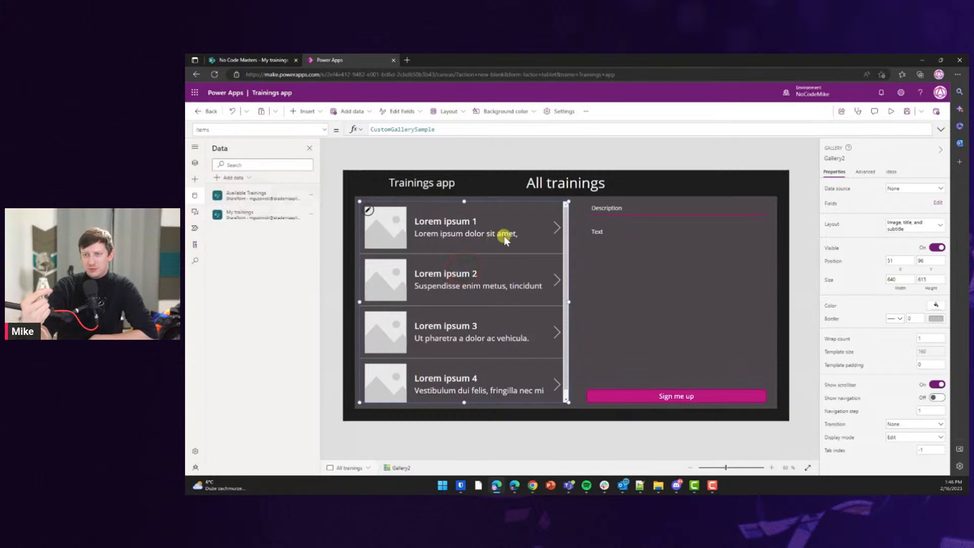
click(898, 188)
click(874, 252)
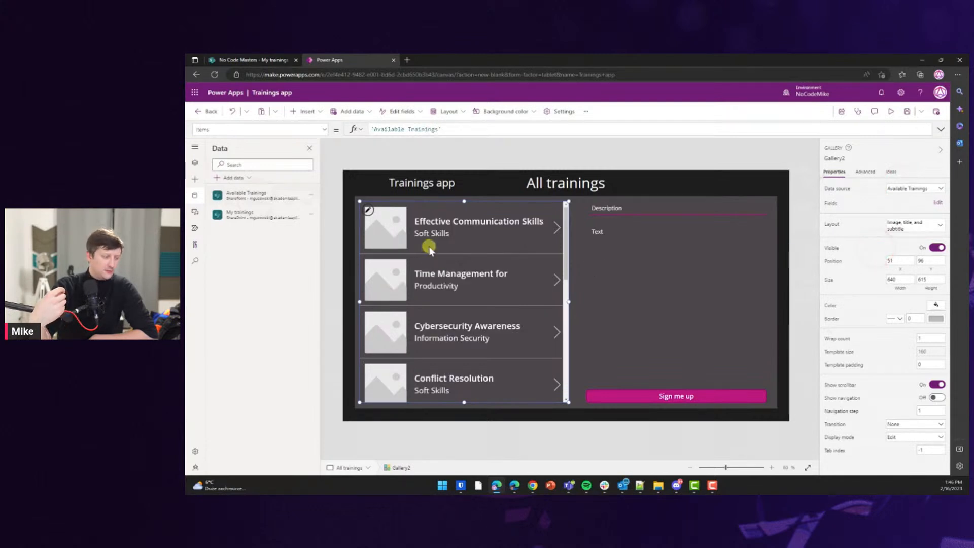
click(426, 233)
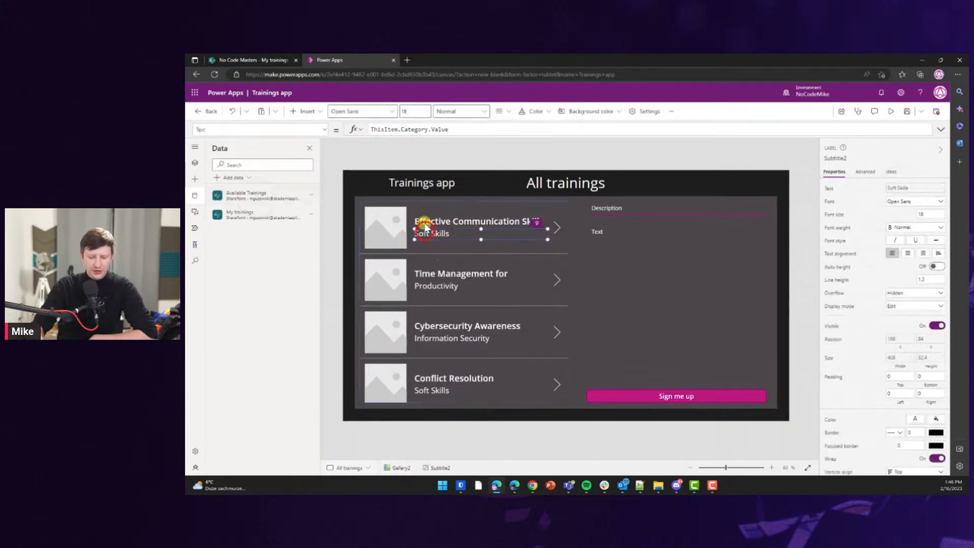
mouse_move(425, 224)
mouse_down()
mouse_move(421, 216)
mouse_move(421, 240)
mouse_up()
click(421, 232)
click(374, 234)
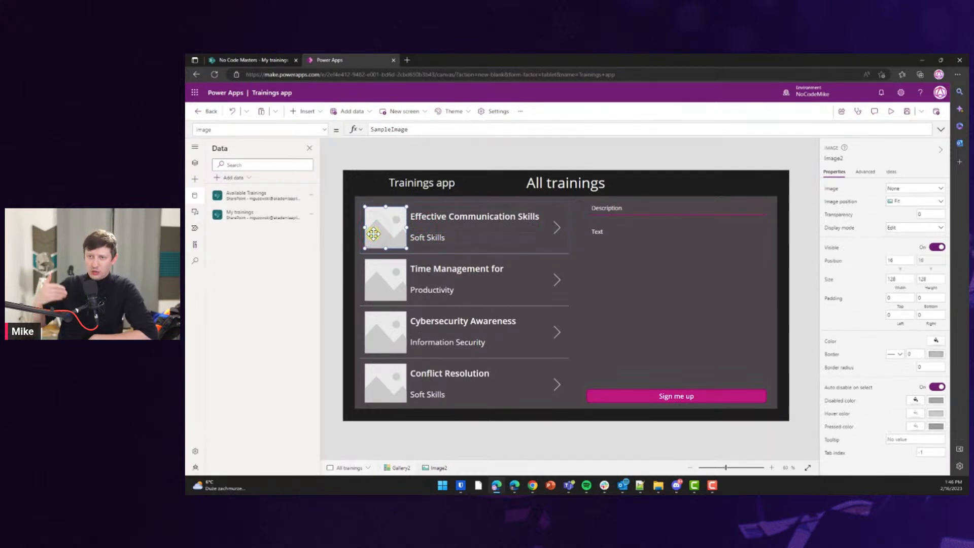
Delete the row image and set the title width to Parent.TemplateWidth, narrowed to 480.
key(Delete)
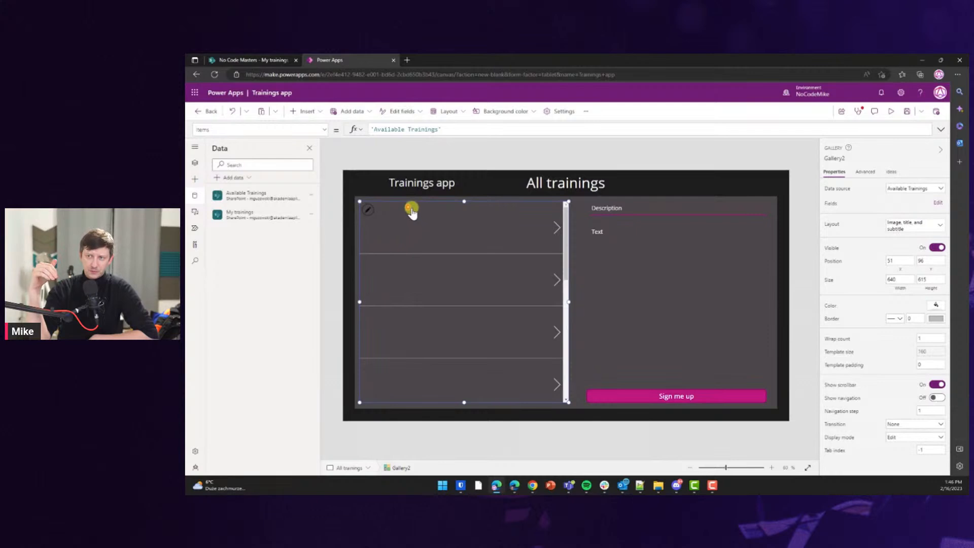
click(413, 214)
click(412, 218)
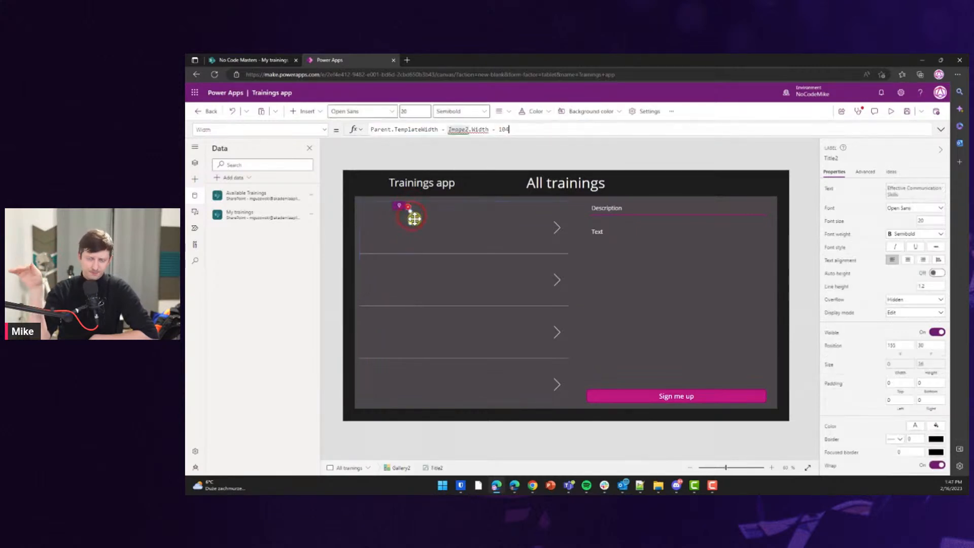
drag(497, 129, 448, 129)
key(BackSpace)
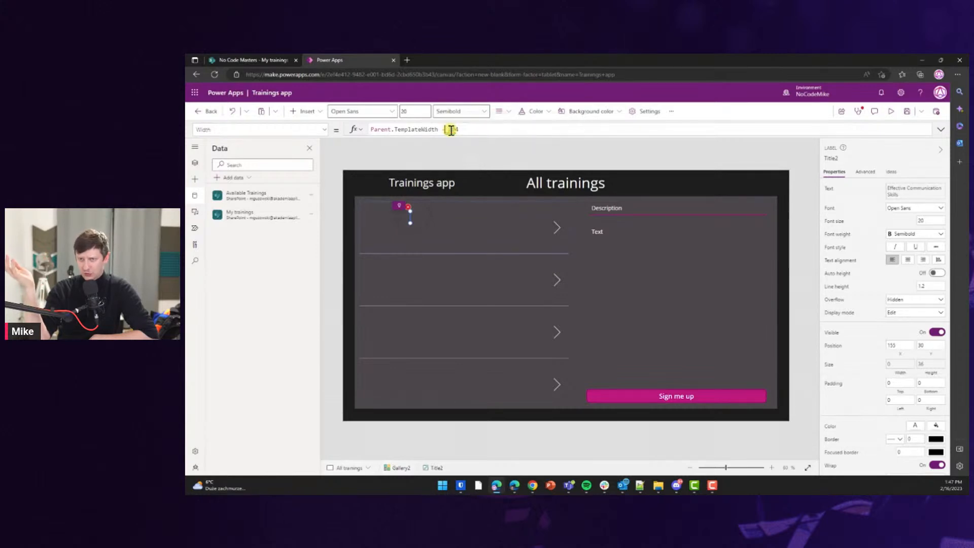
key(BackSpace)
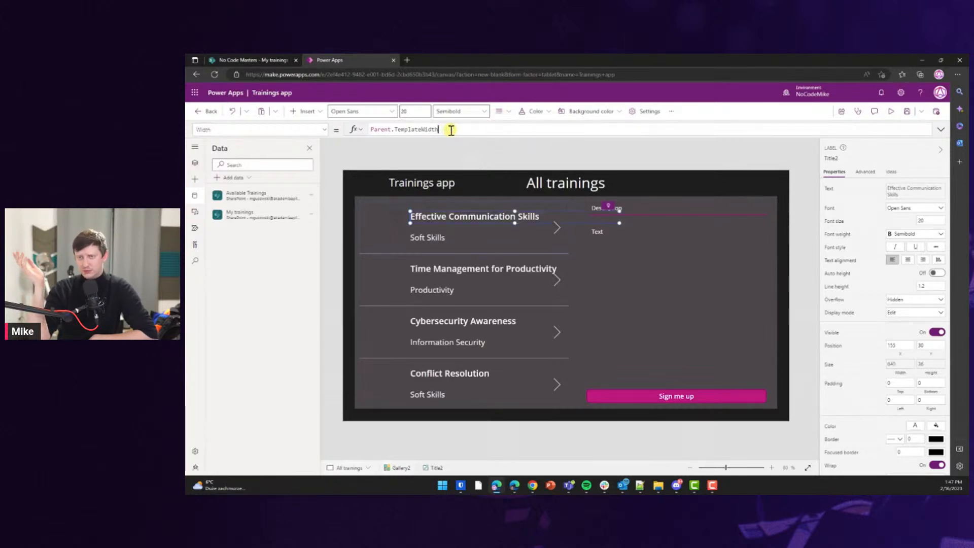
drag(613, 225, 455, 211)
Give the category subtitle font size 10 and move it just above the training title.
click(434, 239)
click(512, 217)
drag(391, 241, 393, 226)
click(921, 213)
text(10)
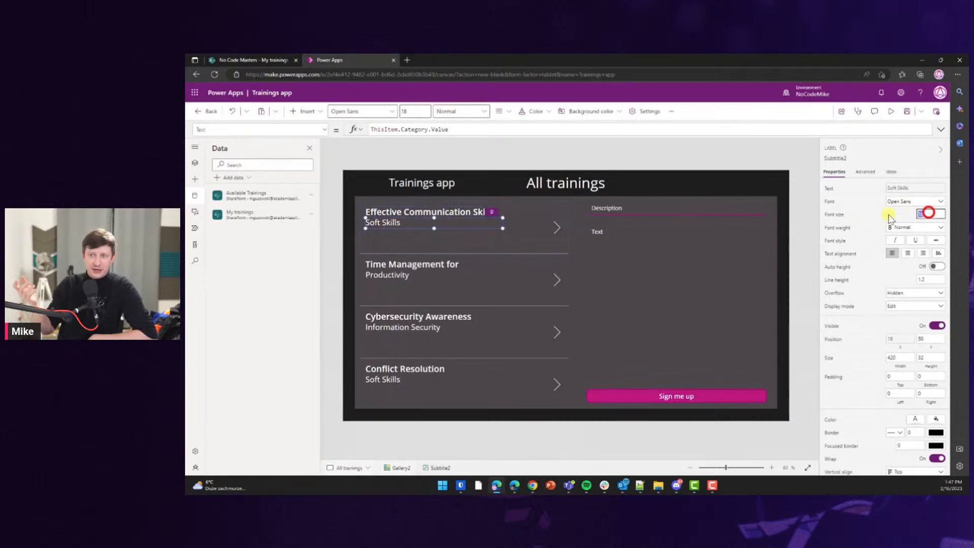
click(550, 226)
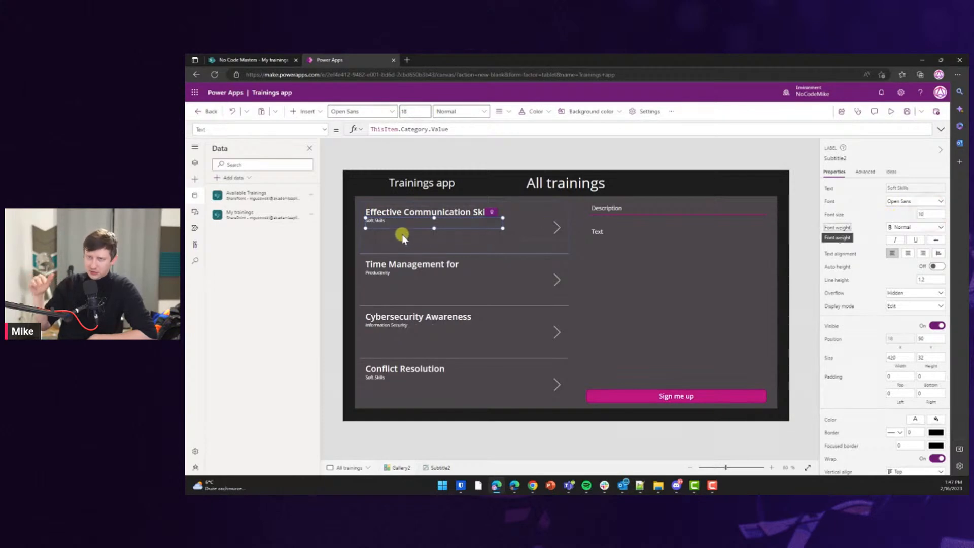
mouse_move(400, 225)
mouse_down()
mouse_move(400, 209)
mouse_move(399, 220)
mouse_up()
click(399, 215)
click(380, 205)
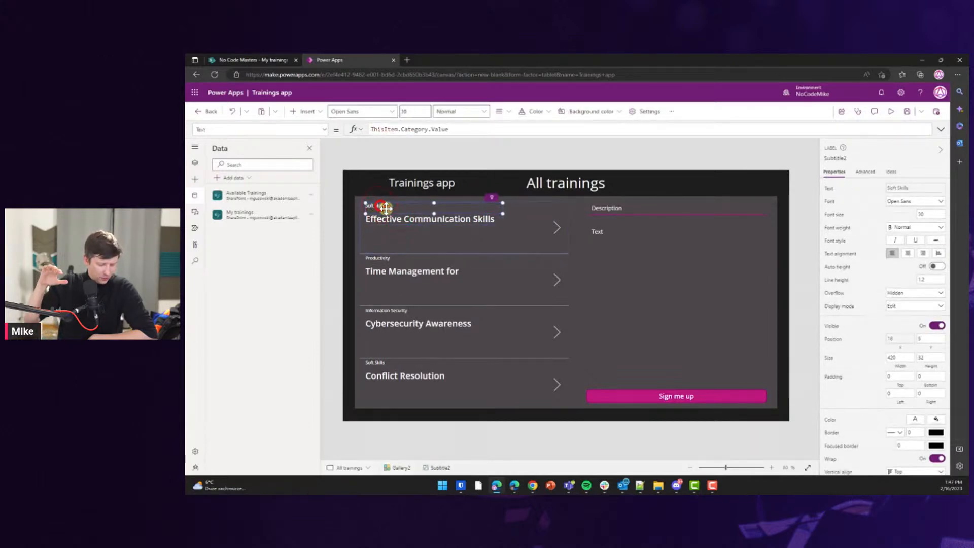
click(416, 221)
click(384, 206)
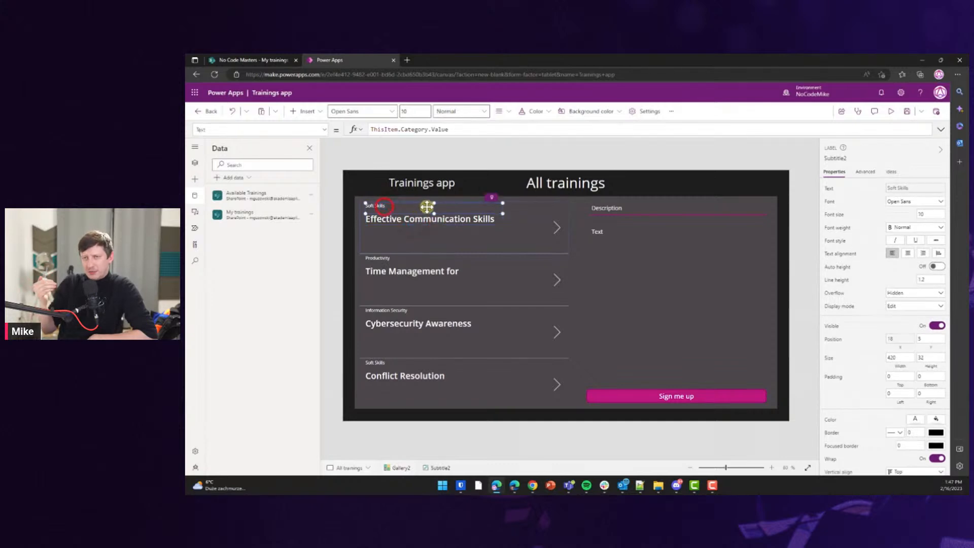
drag(413, 207, 413, 205)
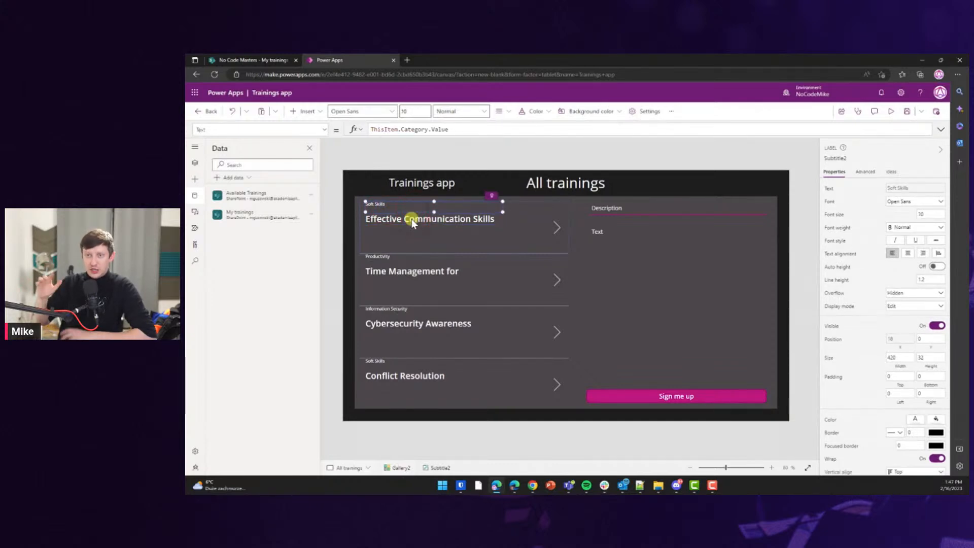
click(412, 219)
click(392, 204)
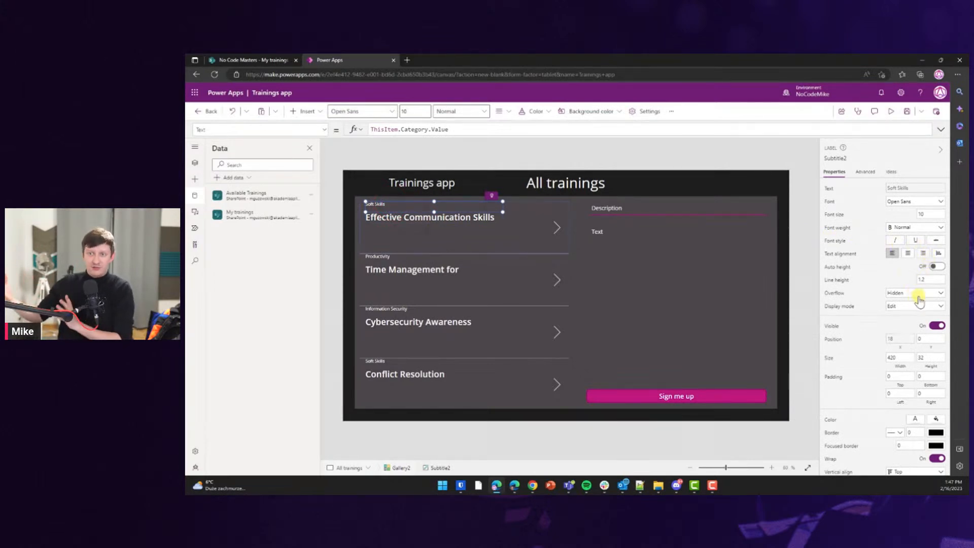
Set the category subtitle's vertical alignment to Bottom.
scroll(919, 299, down, 2)
click(903, 409)
click(904, 436)
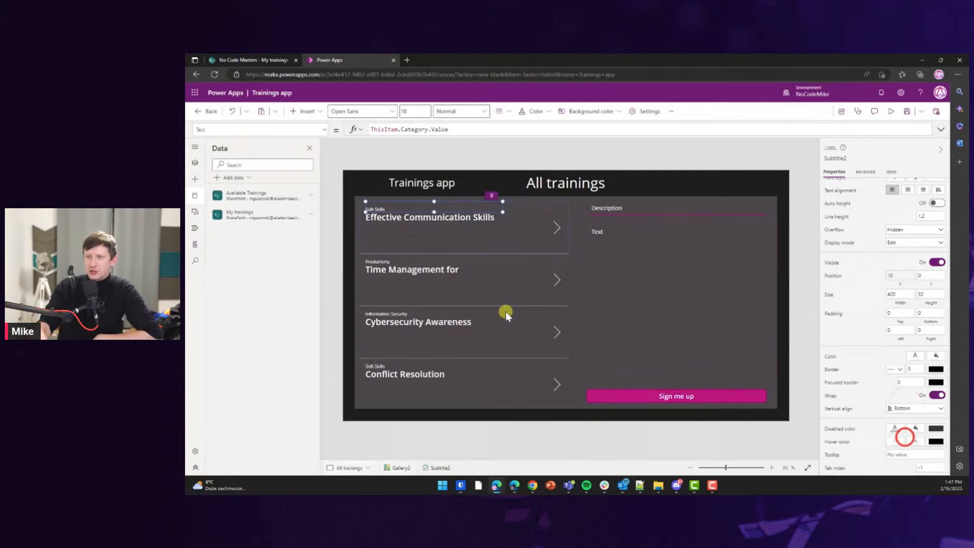
click(377, 235)
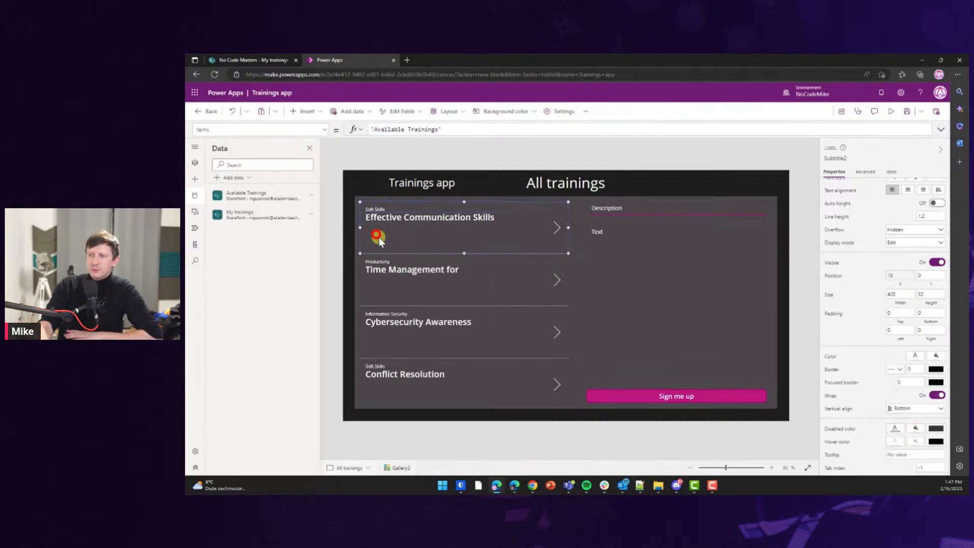
click(435, 286)
click(409, 238)
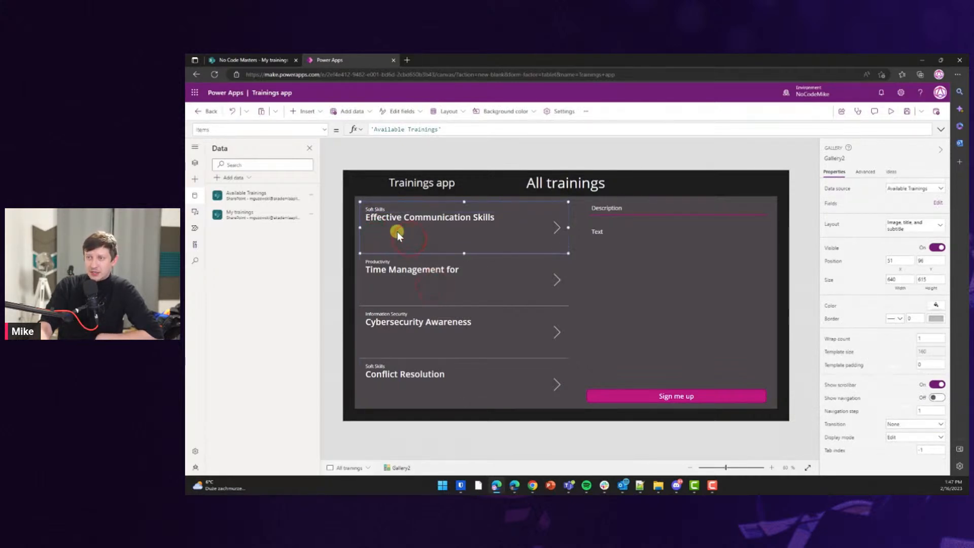
click(398, 221)
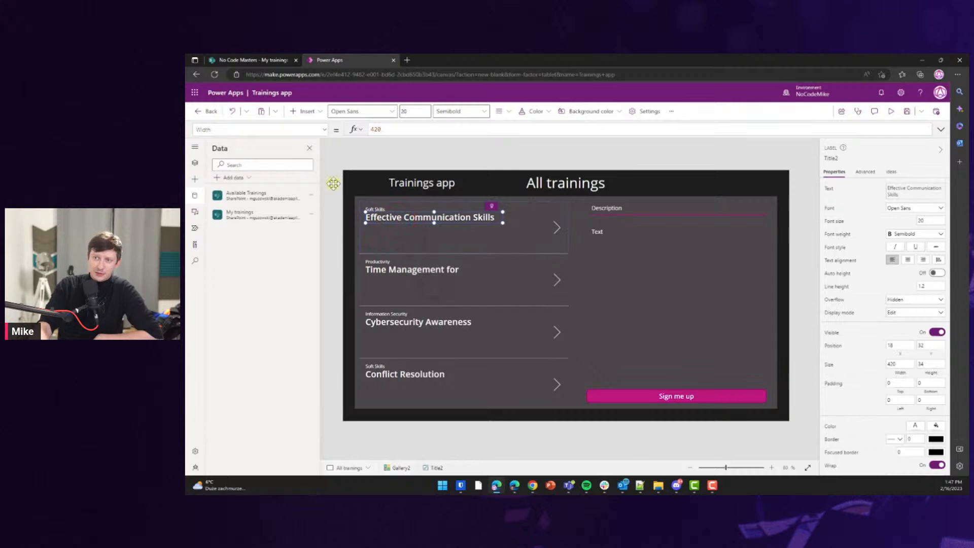
click(195, 179)
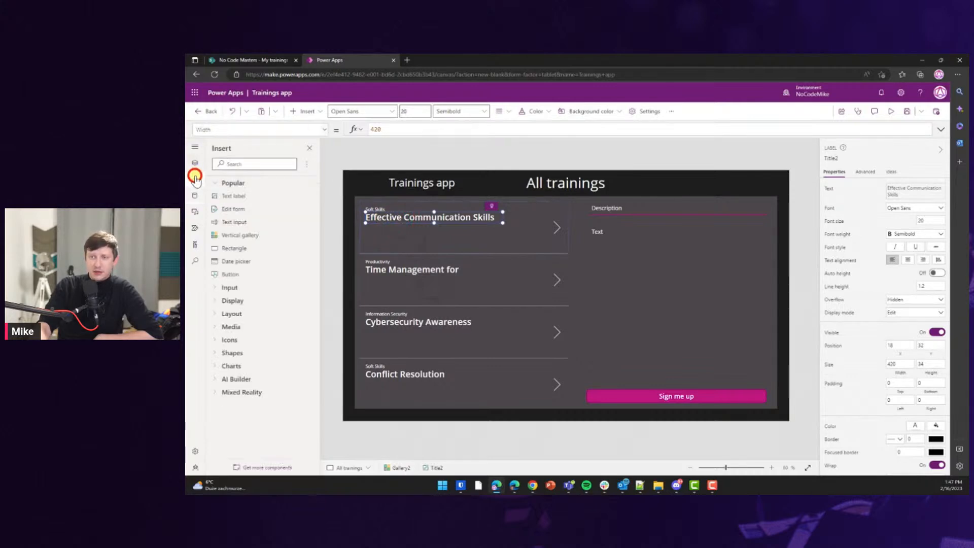
Add a text label under each training title with Text set to ThisItem.Date.
click(230, 197)
drag(390, 223, 521, 246)
click(399, 240)
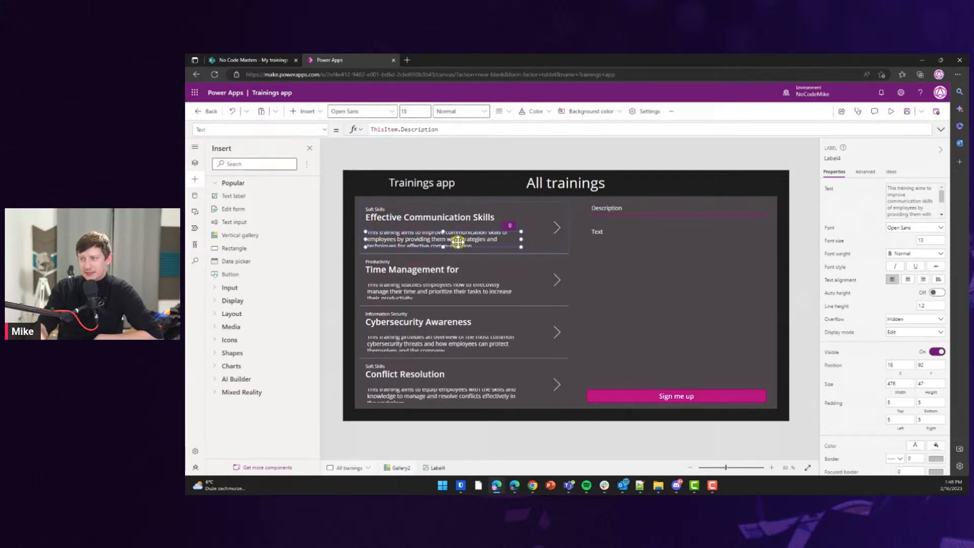
double_click(409, 129)
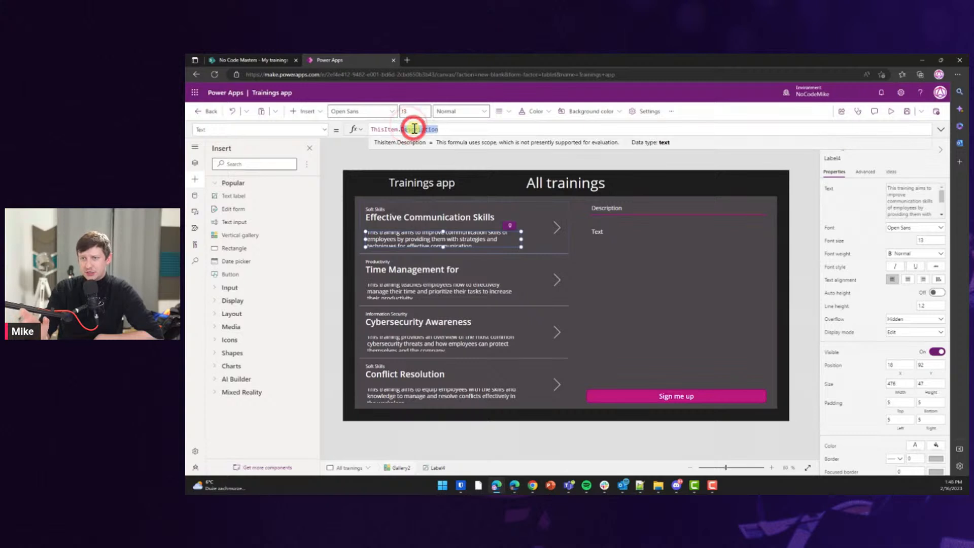
key(BackSpace)
key(BackSpace)
key(Down)
key(Down)
key(Down)
key(Down)
key(Down)
key(Down)
key(Down)
key(Down)
key(Down)
key(Down)
key(Down)
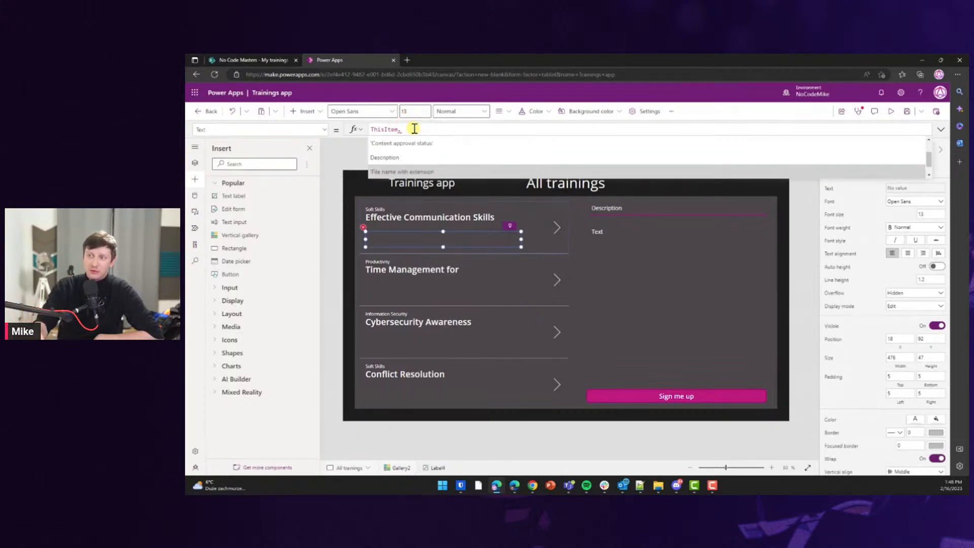
key(Down)
key(Down)
key(Down)
key(Down)
key(Down)
key(Down)
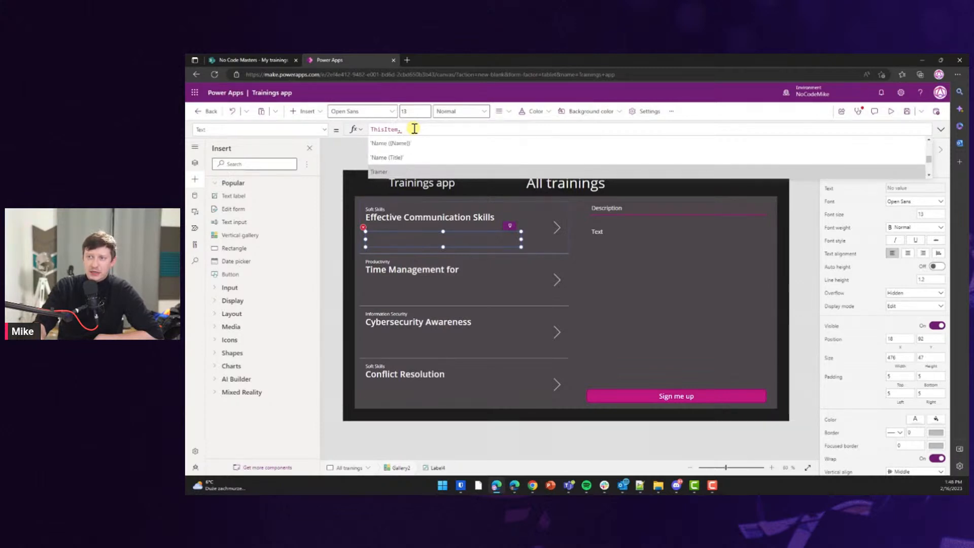
key(Down)
key(Down)
key(Down)
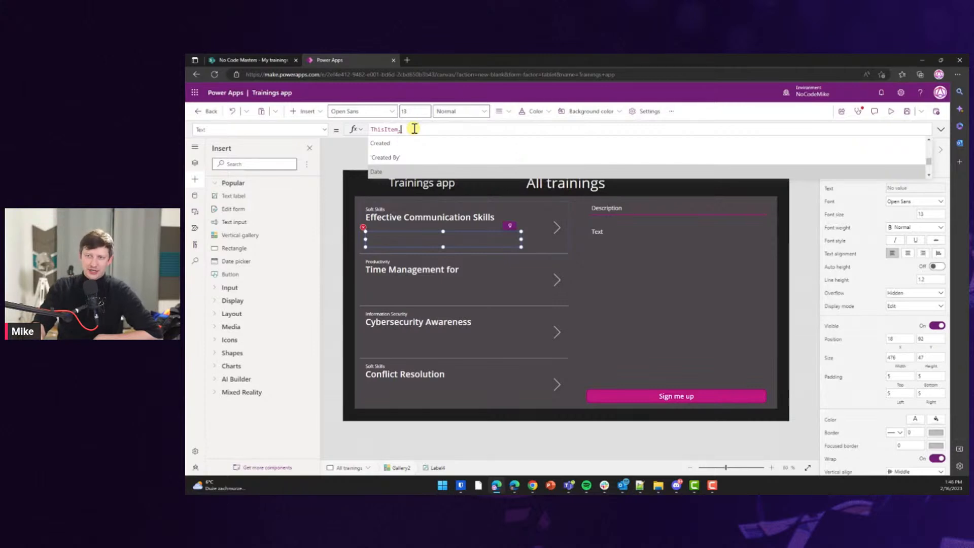
key(Return)
click(386, 158)
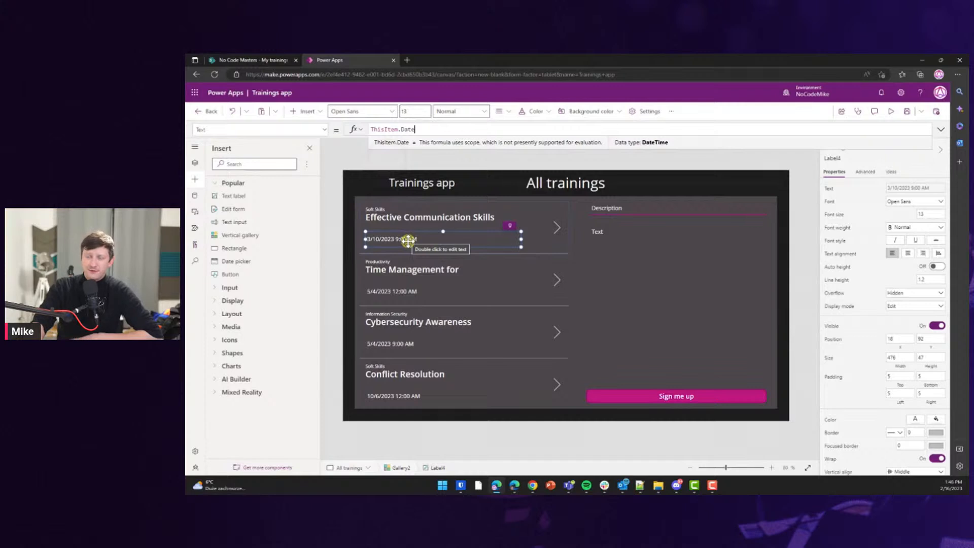
drag(408, 238, 407, 236)
click(510, 226)
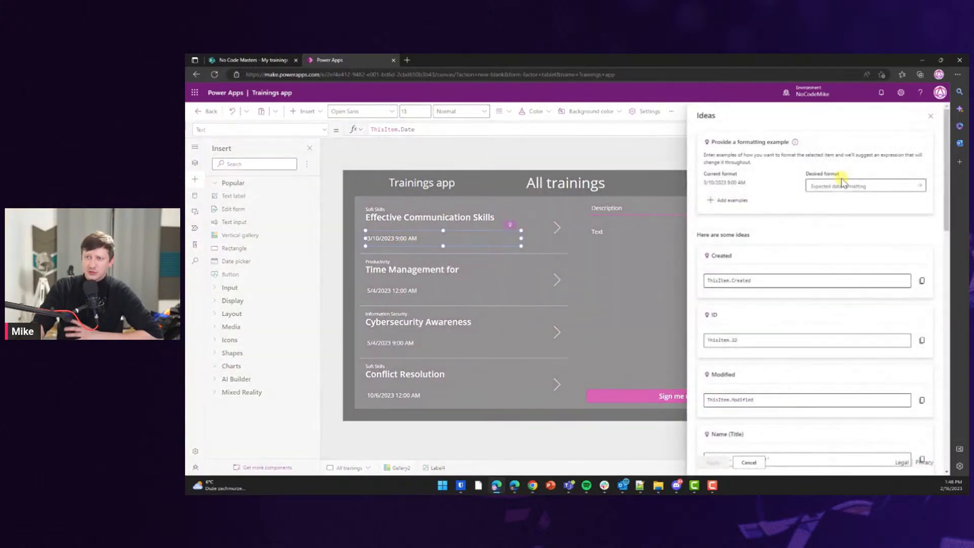
Apply the suggested Text(ThisItem.Date, "mmmm d, yyyy") format so dates read like March 10, 2023.
click(851, 185)
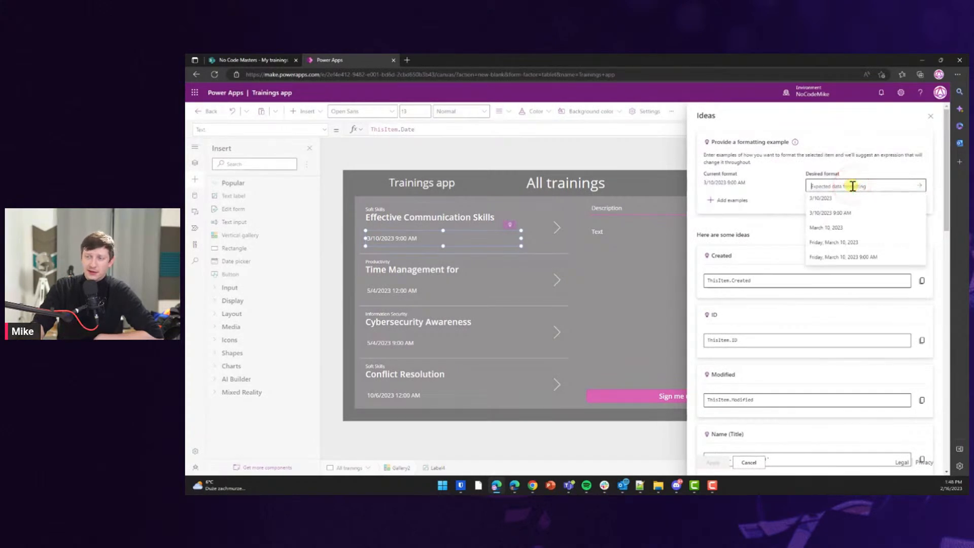
click(843, 227)
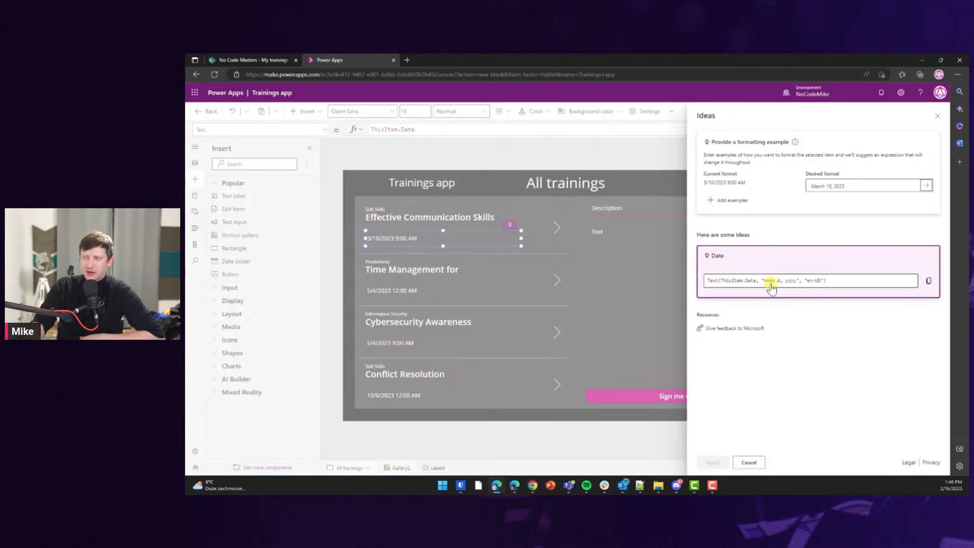
click(928, 280)
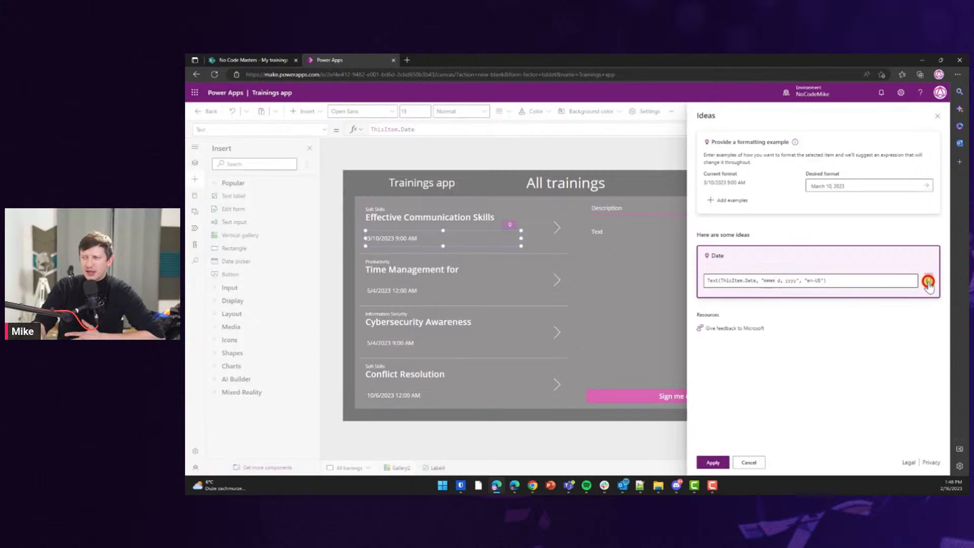
click(713, 462)
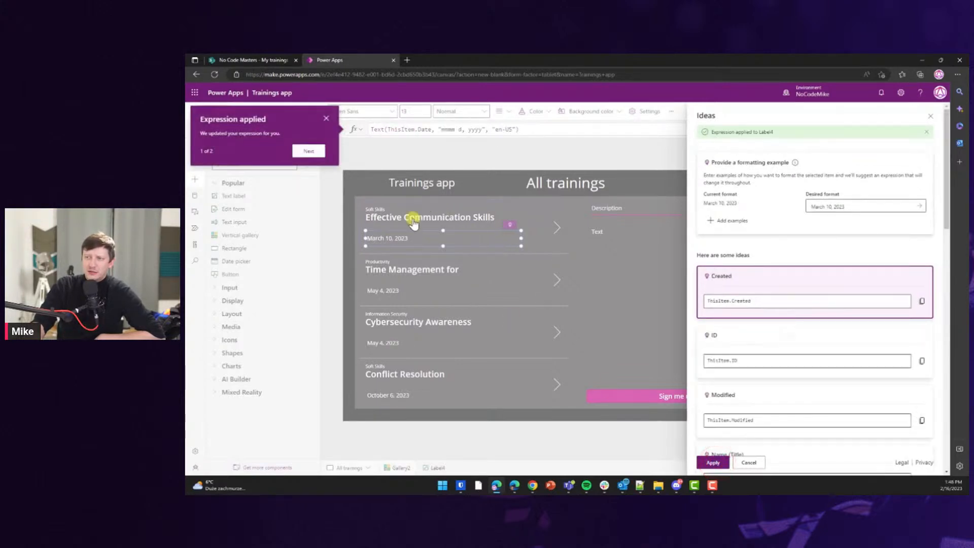
click(395, 233)
Move the date label beside the training title and delete the arrow icon from the rows.
drag(392, 237, 402, 231)
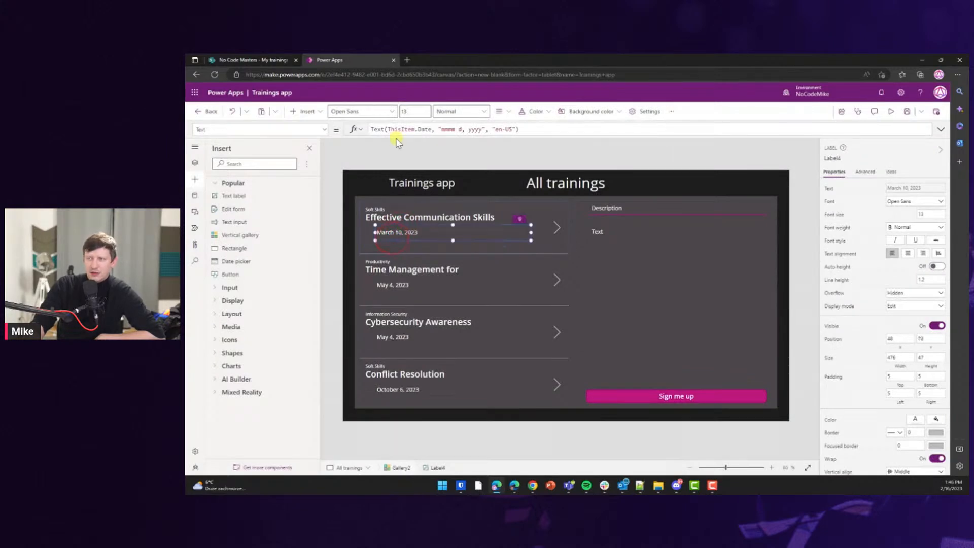
drag(371, 129, 528, 129)
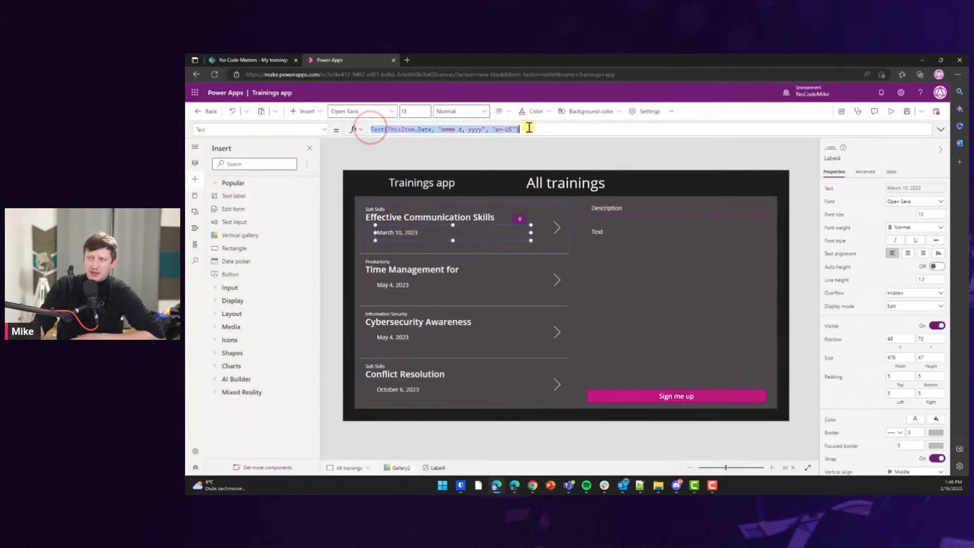
drag(398, 224, 554, 234)
click(557, 227)
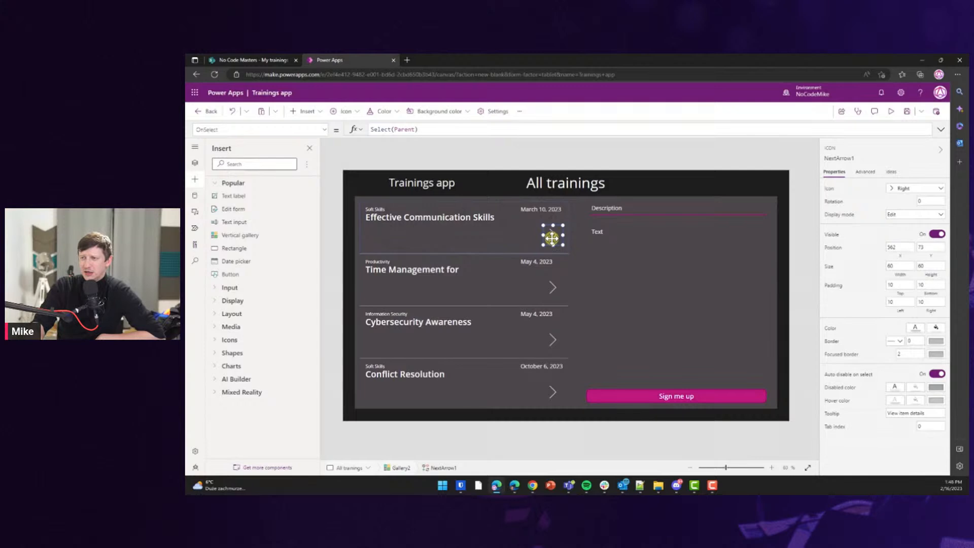
key(Delete)
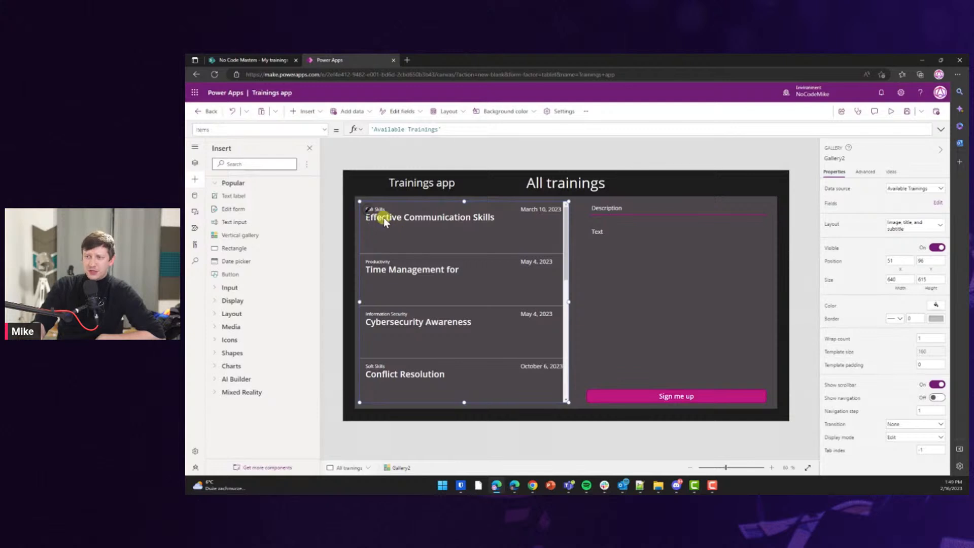
Add a label under each training title showing ThisItem.Trainer.
click(416, 221)
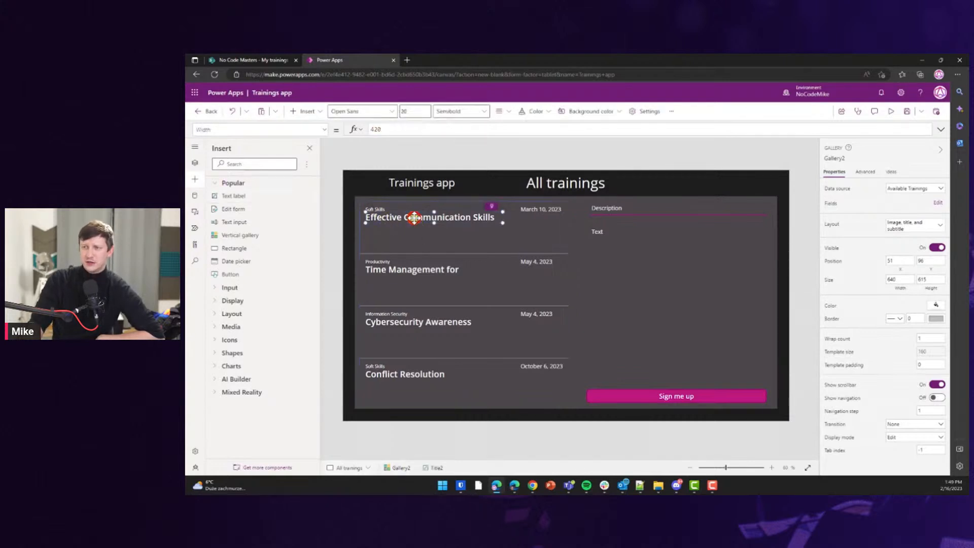
click(239, 195)
drag(406, 214, 391, 231)
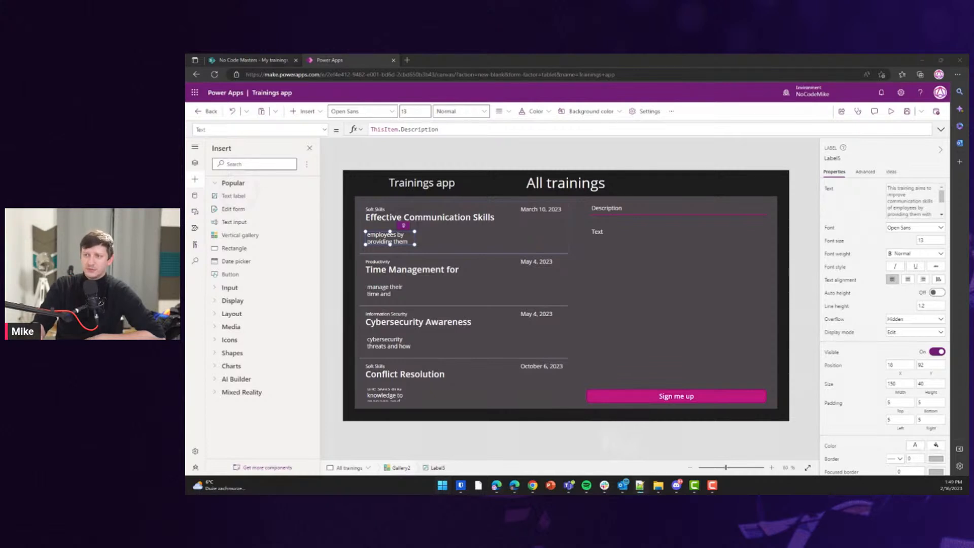
double_click(415, 130)
text(Traine)
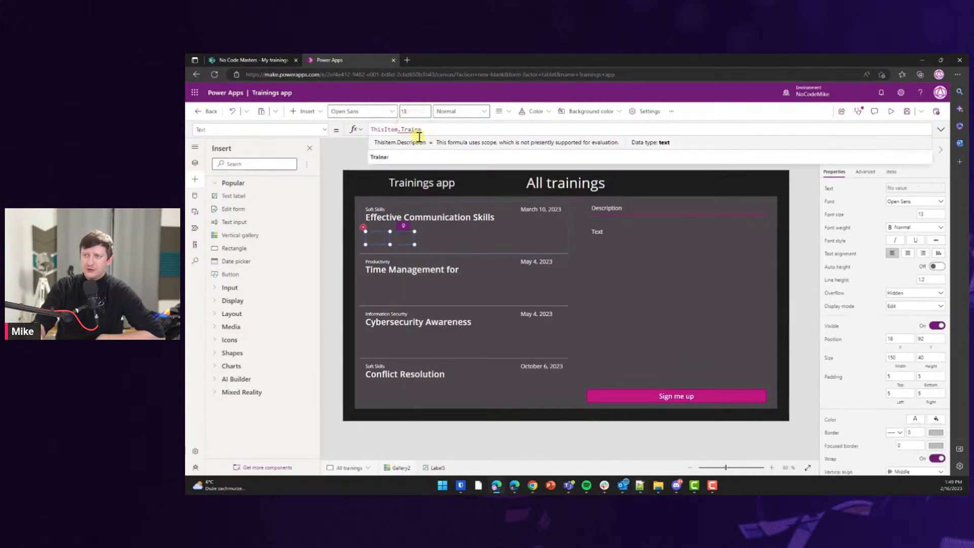
click(385, 162)
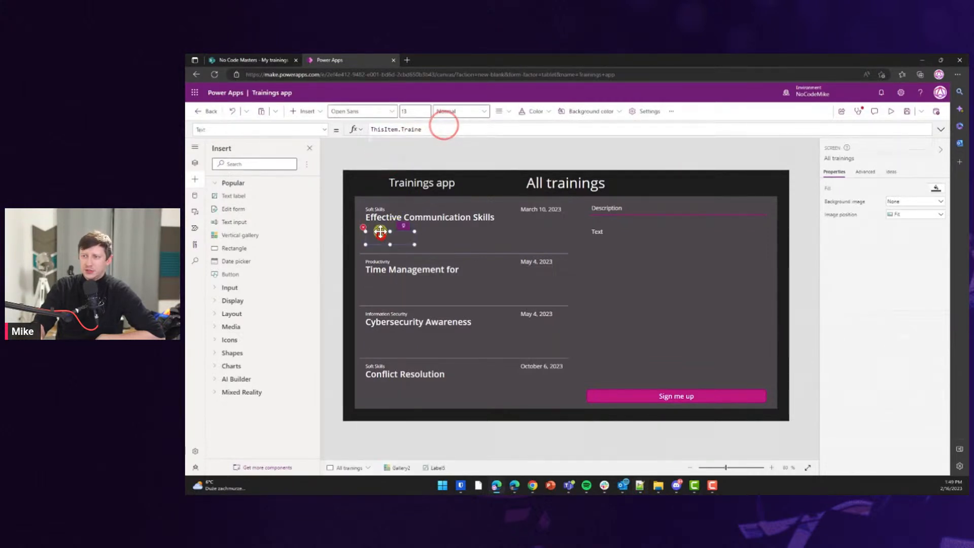
text(r)
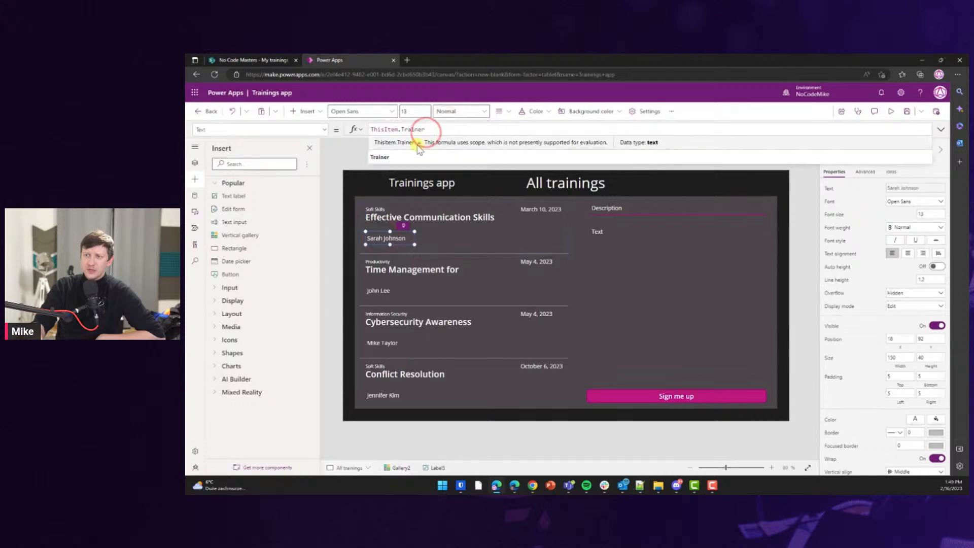
drag(396, 238, 409, 233)
Duplicate the trainer label and place the copy further right in the row.
key(ctrl+c)
key(ctrl+v)
drag(408, 219, 549, 228)
Make the copied label show ThisItem.'Attendees Limit' and shift it to the row's right end.
double_click(418, 130)
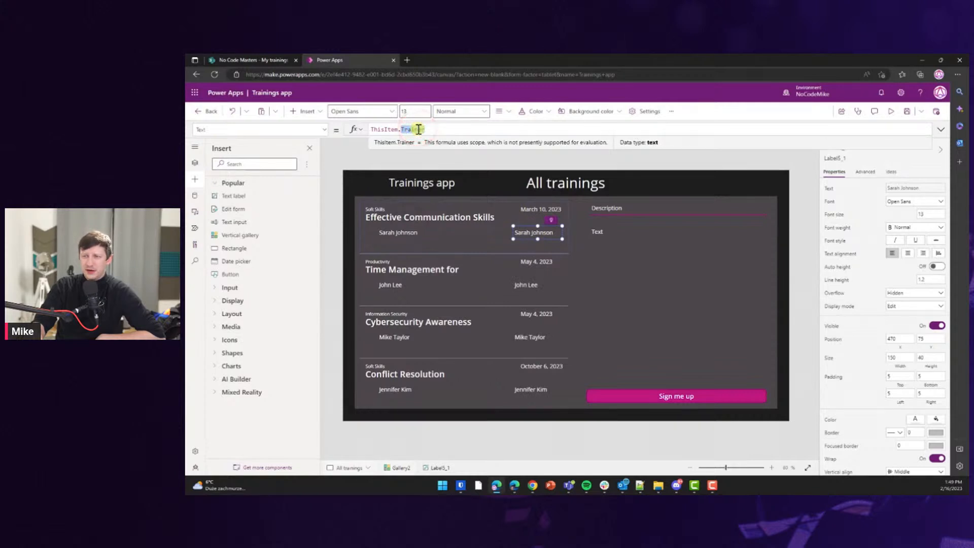
text(att)
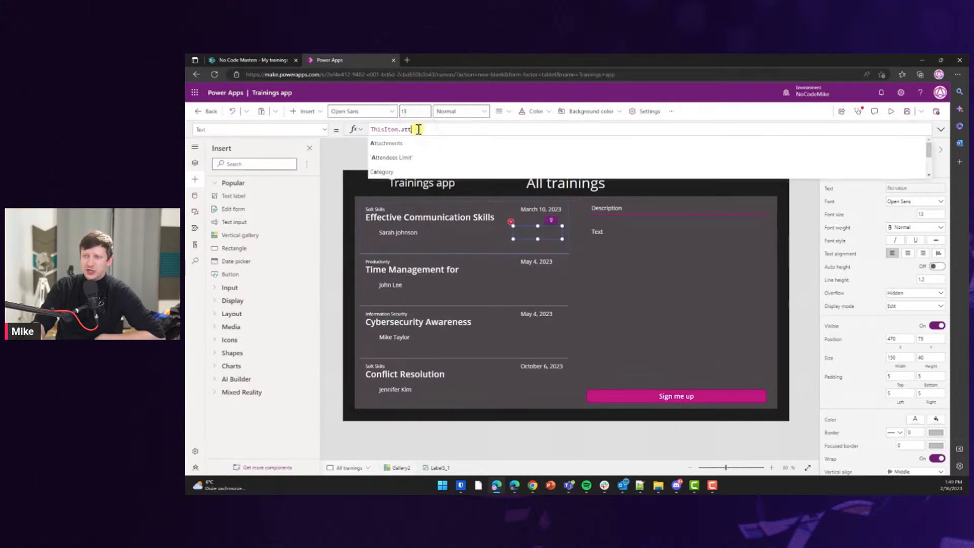
click(405, 158)
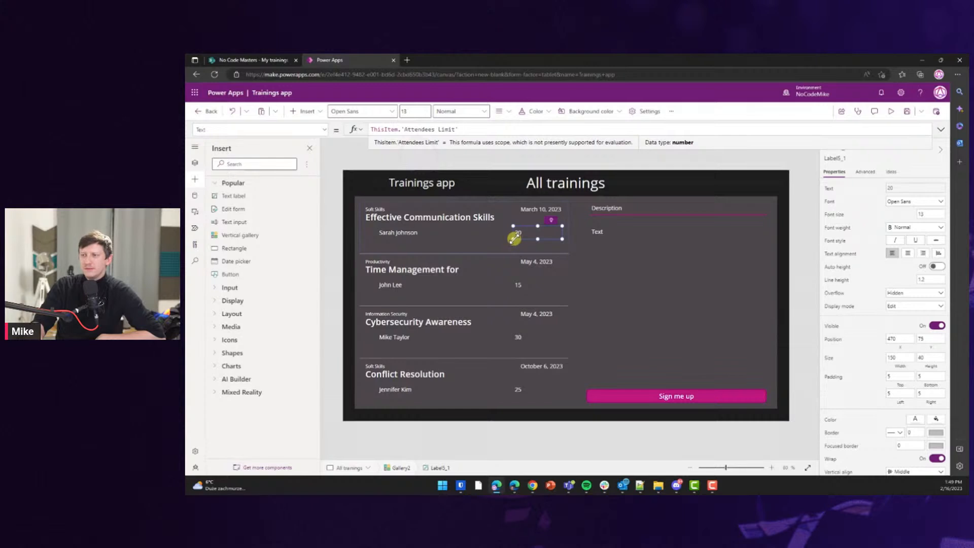
click(518, 230)
drag(529, 230, 553, 236)
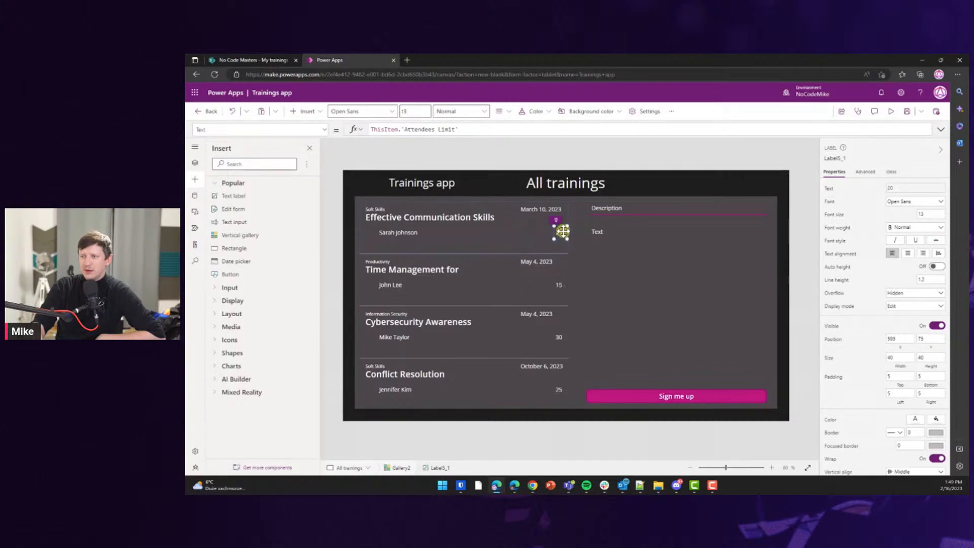
click(556, 234)
drag(552, 233, 554, 232)
Paste a duplicate attendee-limit label mid-row and select its field name in the formula.
key(ctrl+v)
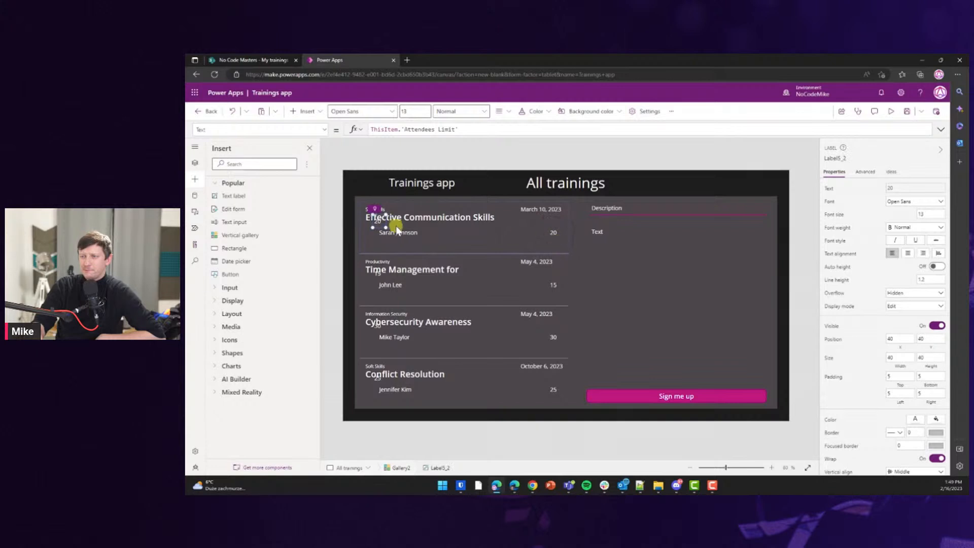
drag(378, 220, 463, 232)
drag(454, 128, 403, 130)
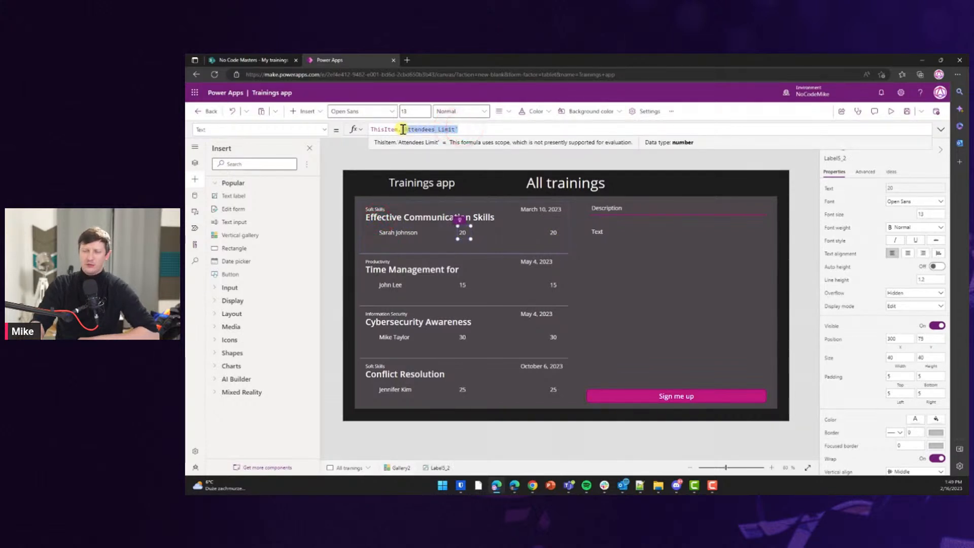
Change the middle label's formula to ThisItem.Location.Value and widen it to fit the room names.
key(BackSpace)
text(Location)
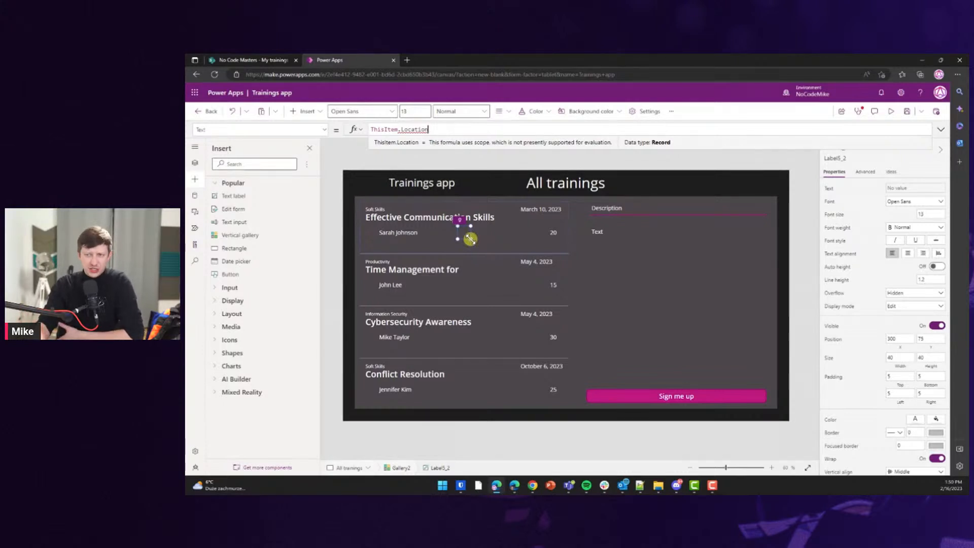
text(.Value)
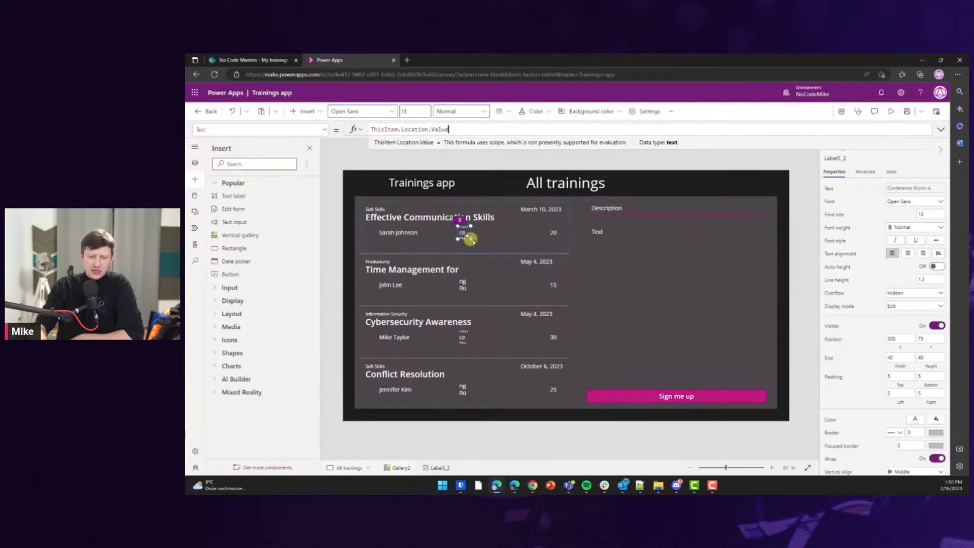
drag(470, 238, 530, 233)
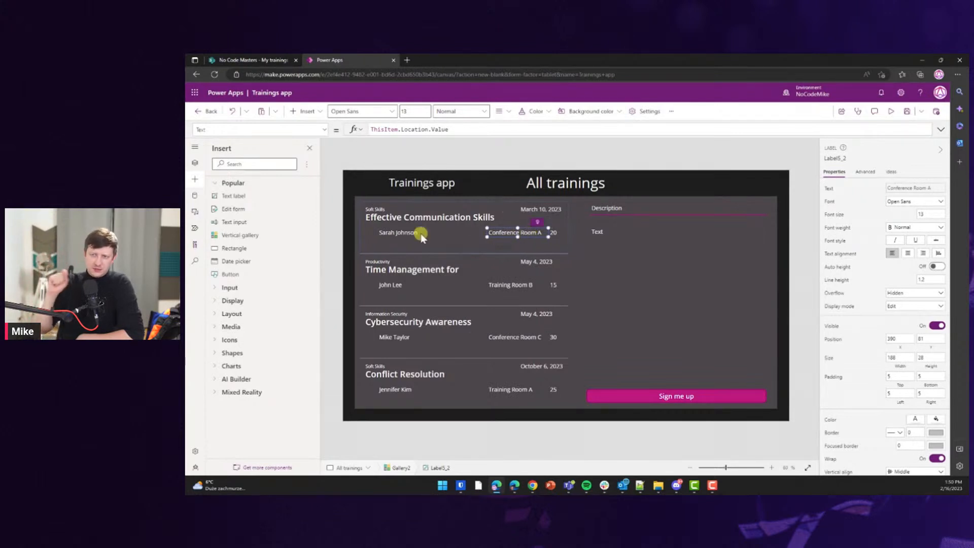
Scroll through the gallery rows to check them and select the Conference Room A label.
click(378, 233)
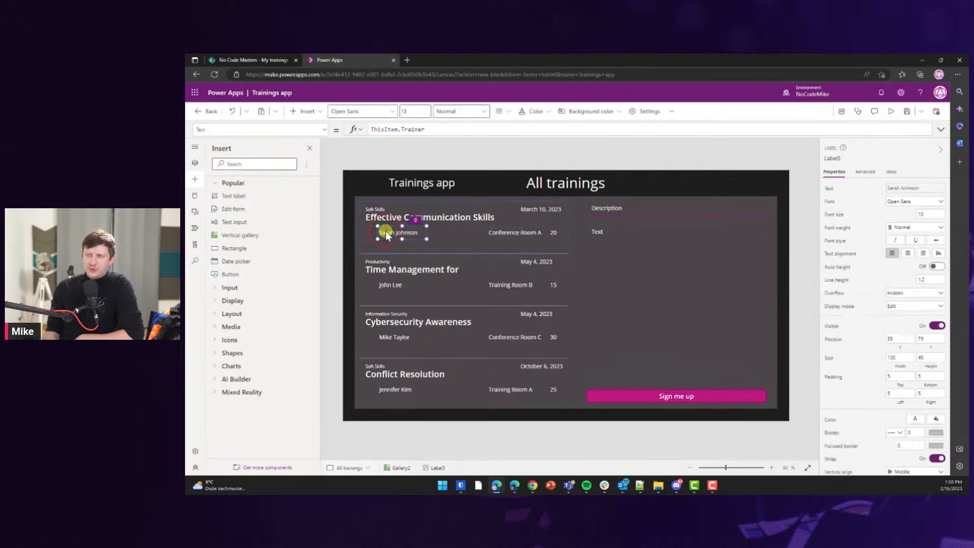
scroll(507, 278, down, 5)
scroll(518, 279, down, 3)
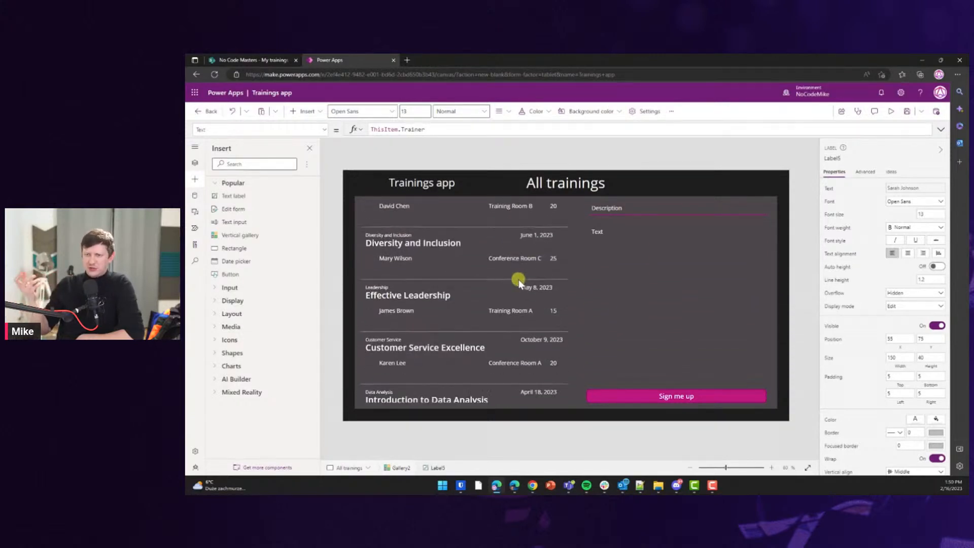
scroll(517, 279, up, 8)
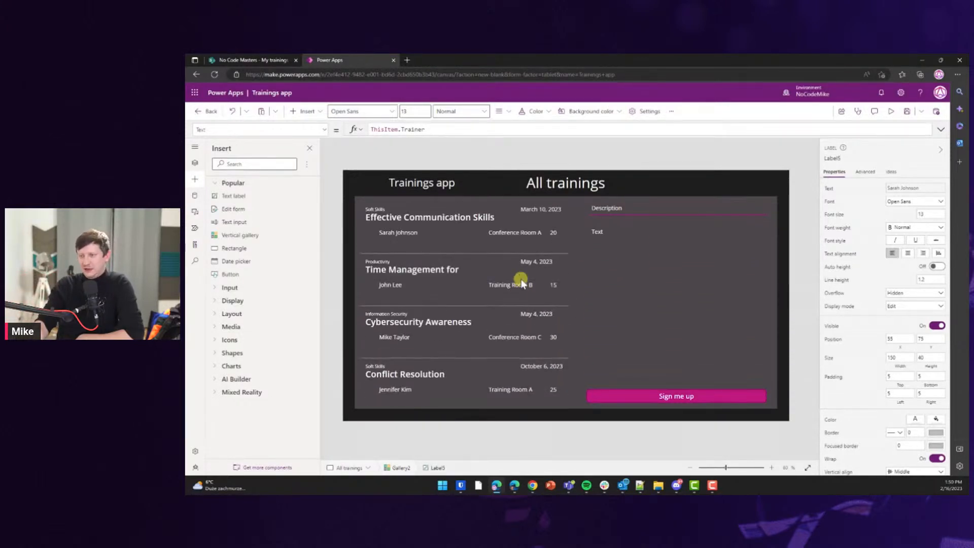
click(527, 234)
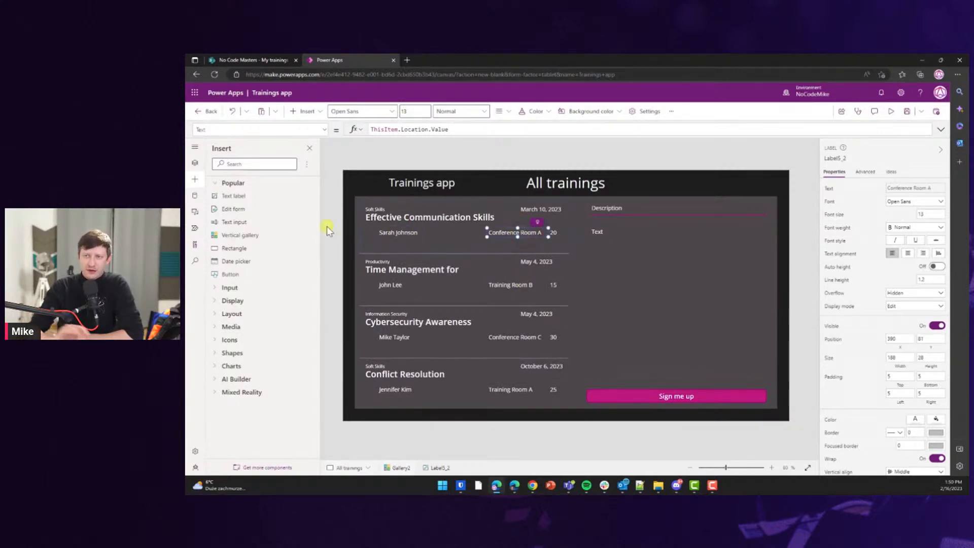
Search the Insert pane for 'pin' and insert a small Pin icon into the gallery rows.
click(234, 163)
text(icon)
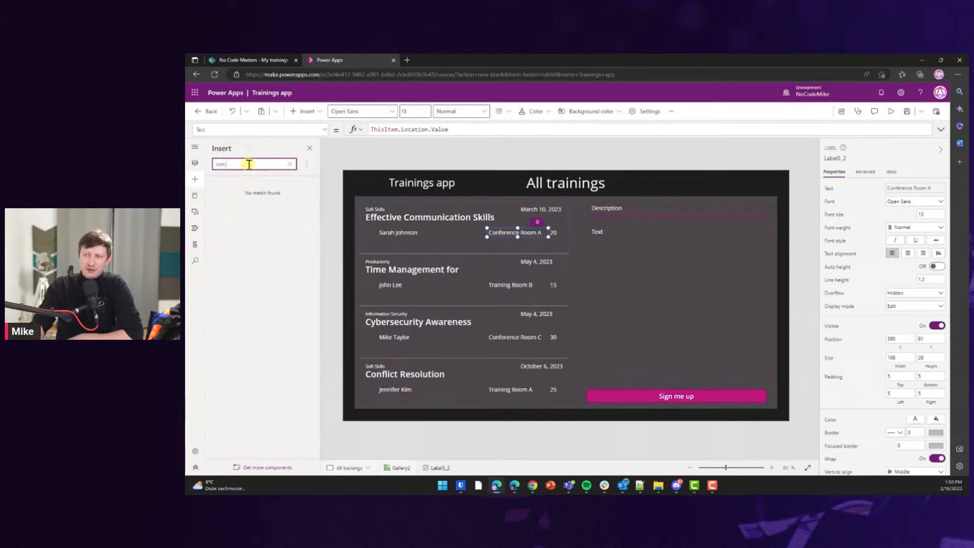
key(BackSpace)
key(BackSpace)
key(BackSpace)
key(BackSpace)
key(BackSpace)
text(pin)
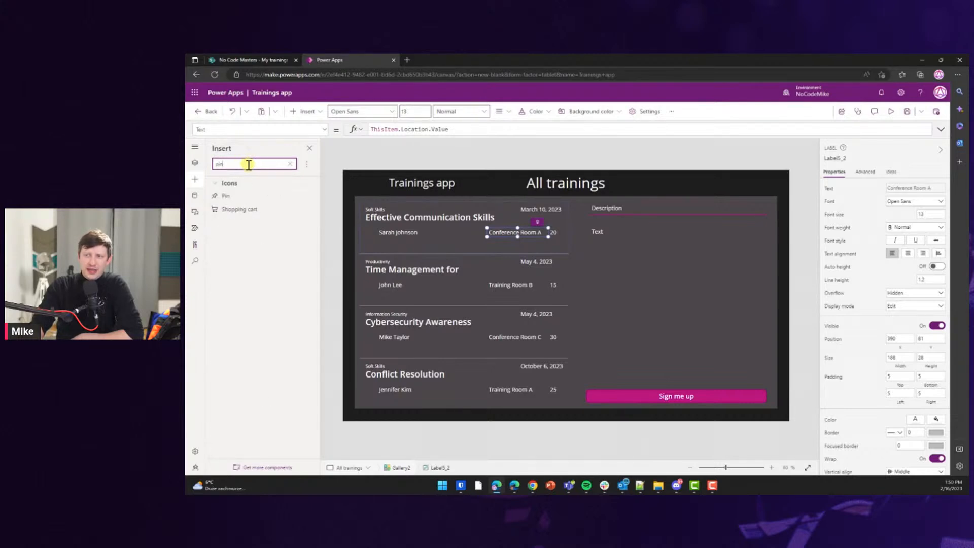
key(BackSpace)
key(BackSpace)
key(BackSpace)
text(loca)
key(BackSpace)
key(BackSpace)
key(BackSpace)
key(BackSpace)
text(pin)
click(225, 196)
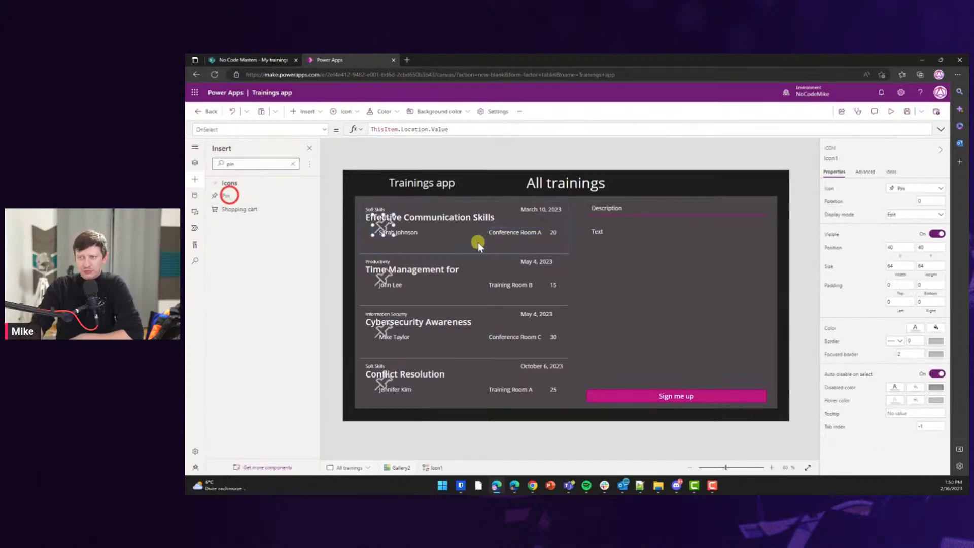
drag(380, 241, 370, 246)
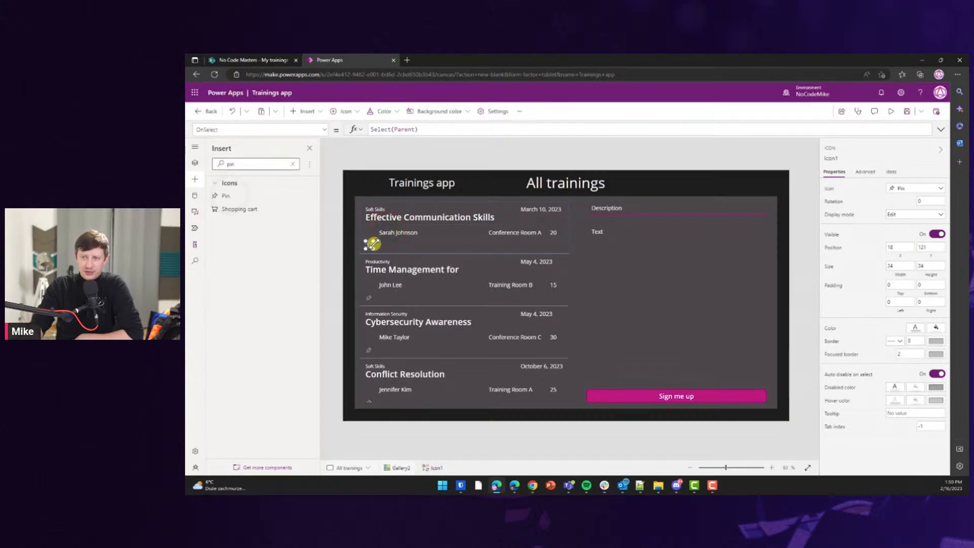
click(256, 162)
Insert a Person icon, shrink it and place it beside the trainer's name.
key(BackSpace)
key(BackSpace)
key(BackSpace)
text(person)
click(243, 201)
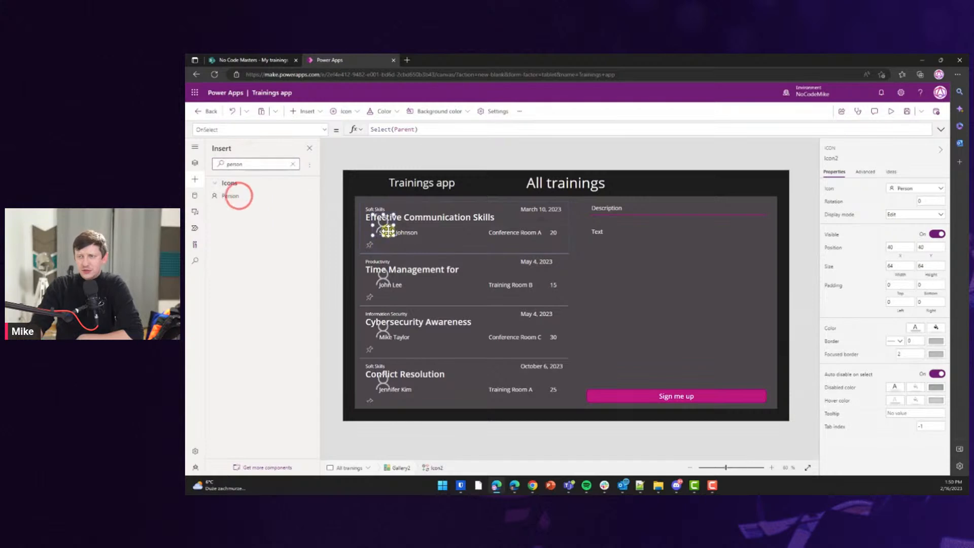
drag(386, 222, 370, 232)
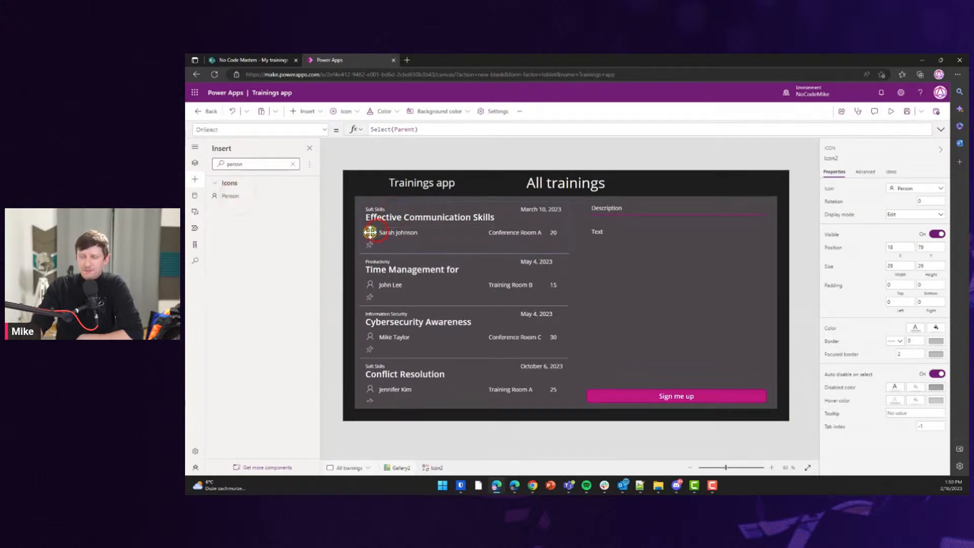
click(421, 243)
Move the Conference Room A location label onto the trainer line next to the pin icon.
click(521, 231)
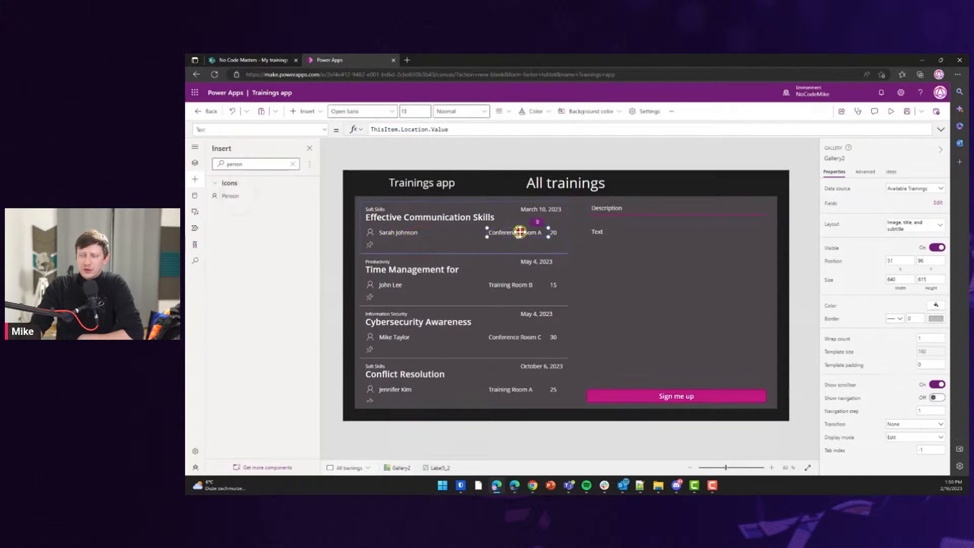
drag(518, 231, 438, 234)
shift+click(369, 246)
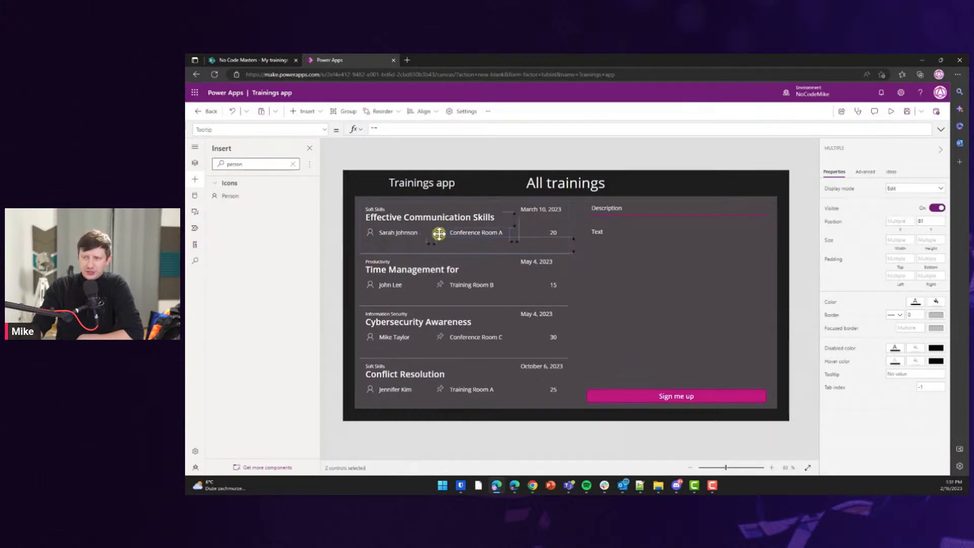
click(554, 232)
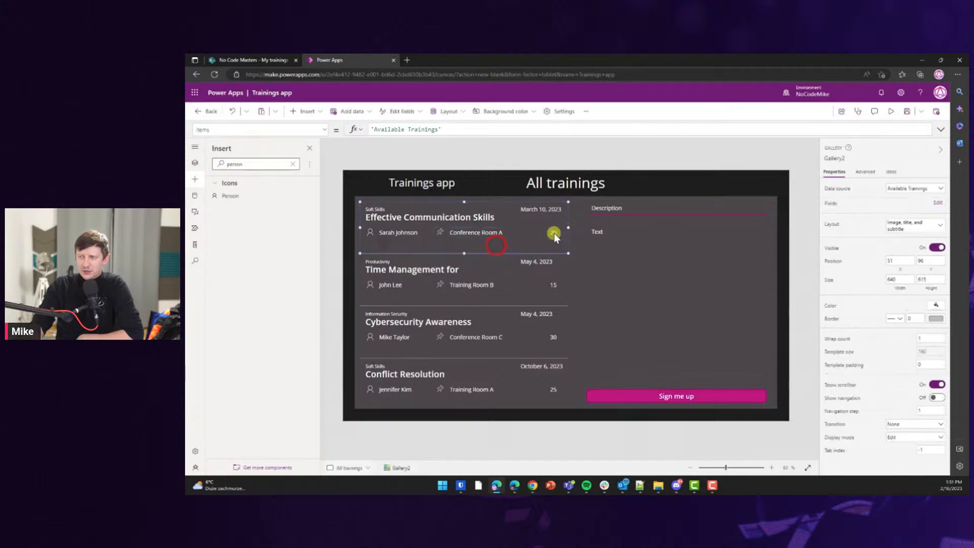
Clear the previous search term from the Insert pane's search box.
click(245, 162)
double_click(246, 163)
text(man)
key(BackSpace)
key(BackSpace)
key(BackSpace)
text(att)
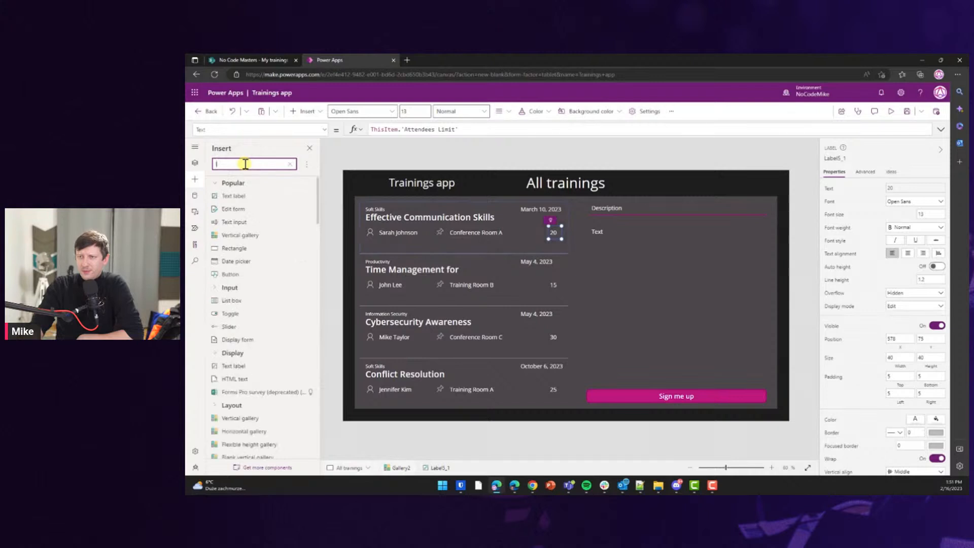
key(BackSpace)
key(BackSpace)
key(BackSpace)
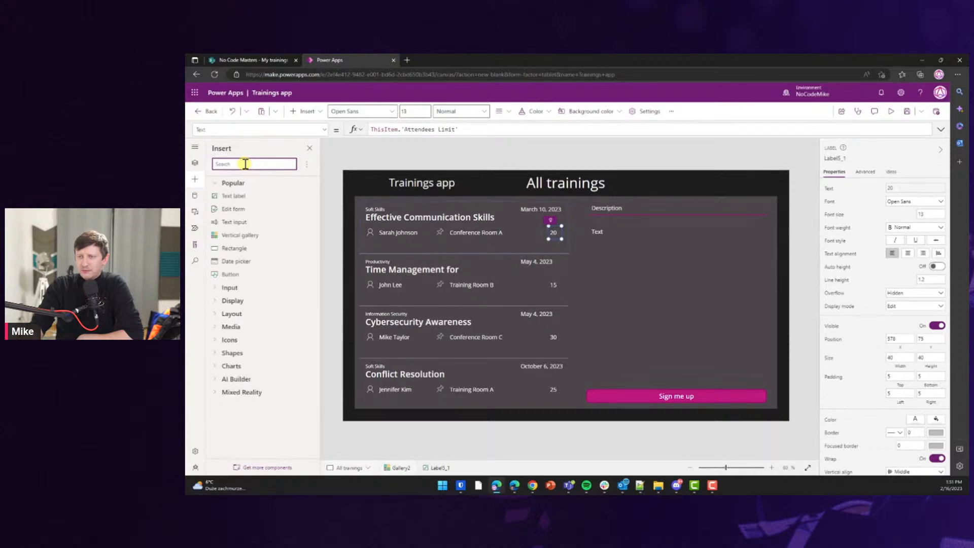
With the trainings gallery selected, search Insert for 'icon' and scroll down the Icons list.
click(443, 227)
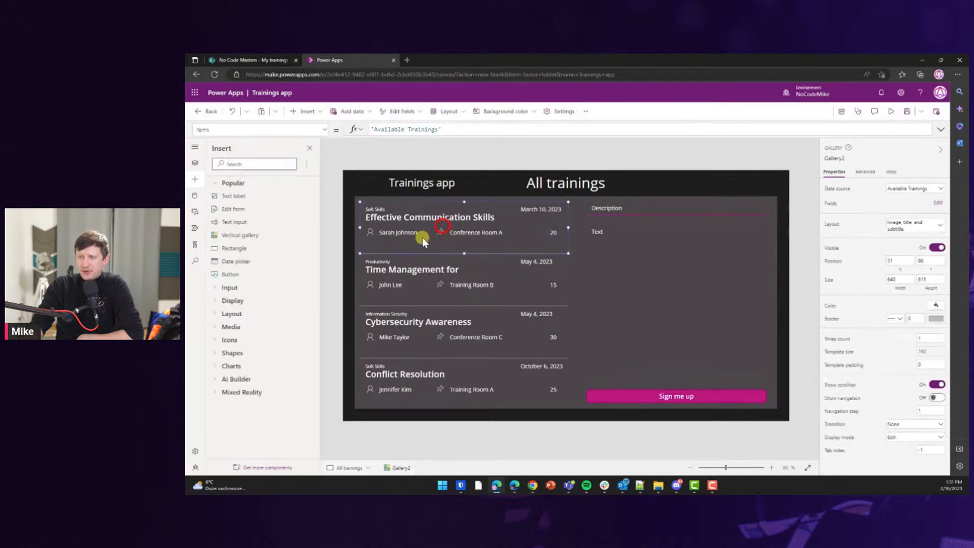
click(264, 161)
text(icon)
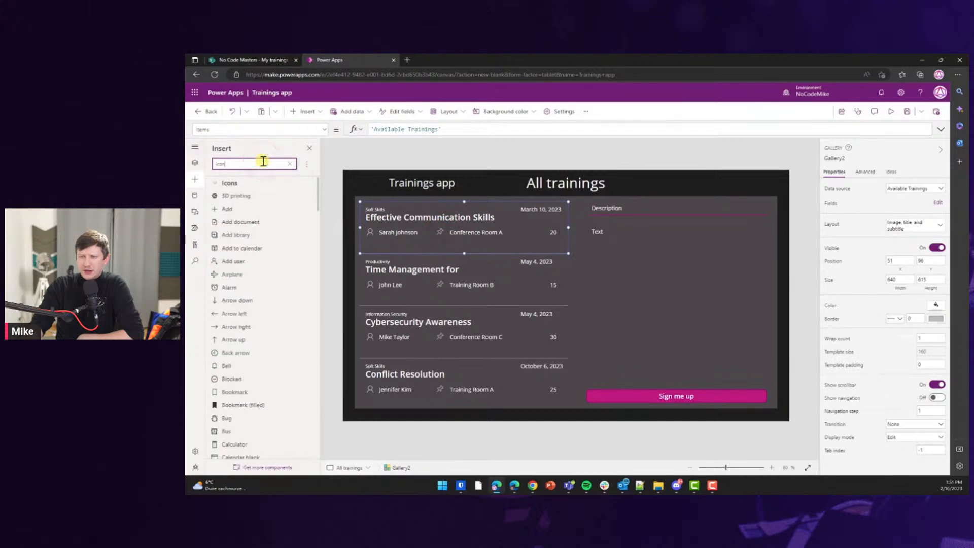
click(320, 190)
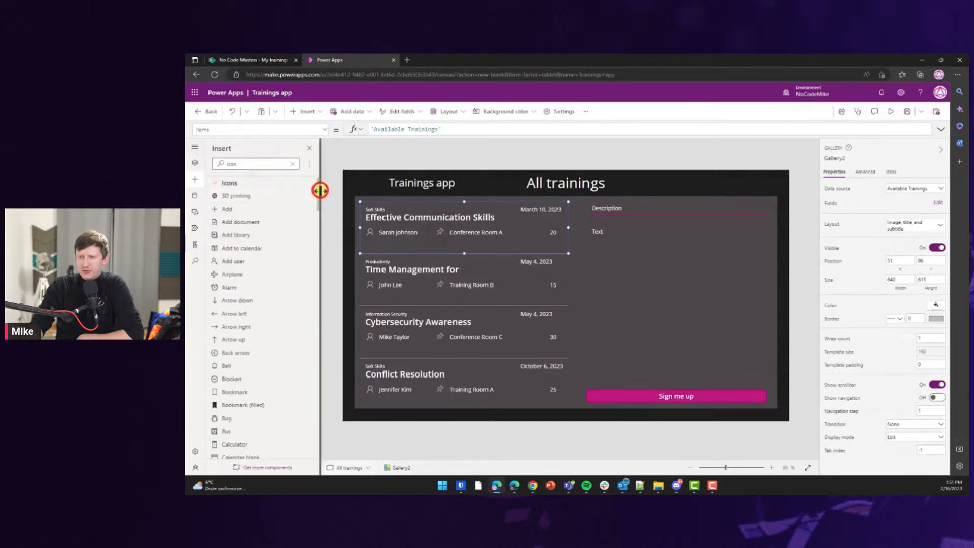
drag(317, 203, 315, 224)
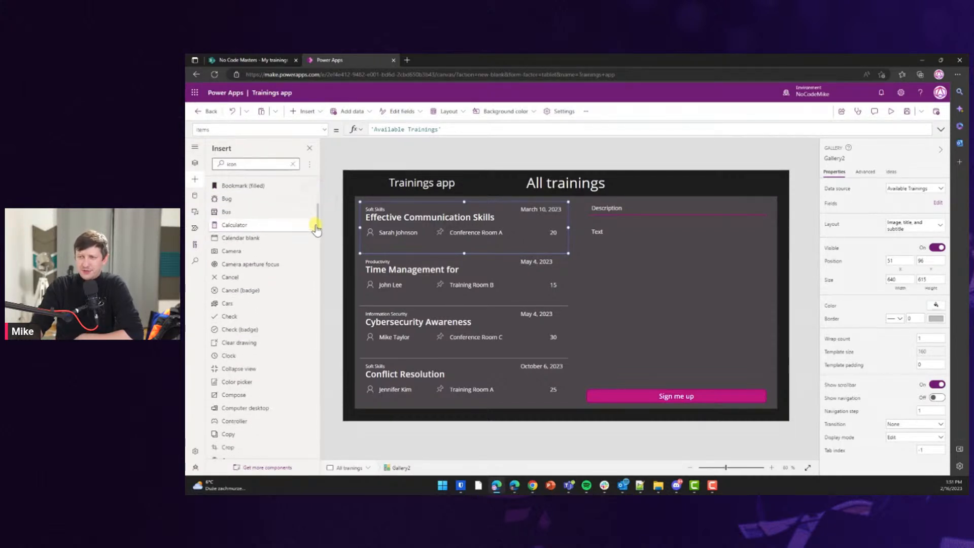
drag(317, 235, 312, 354)
scroll(309, 292, down, 1)
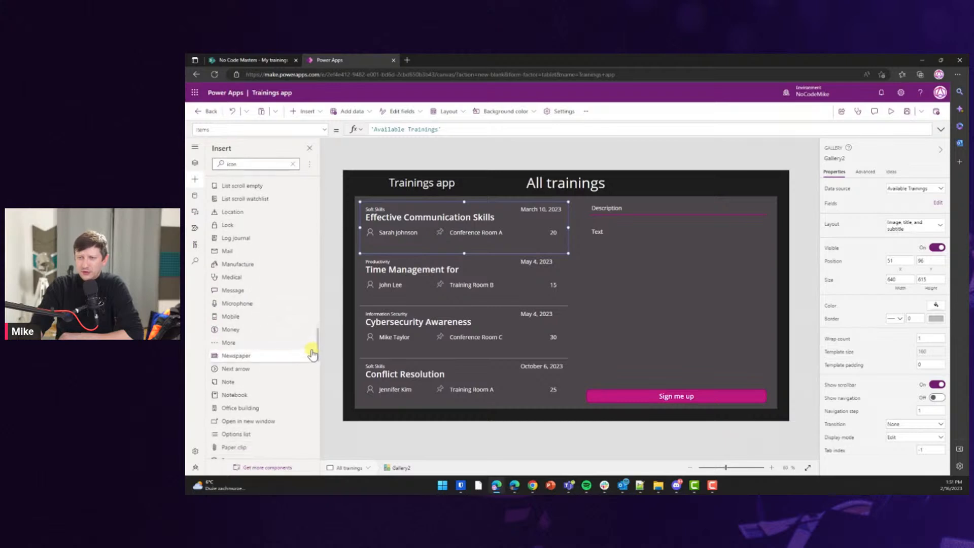
Insert the Location icon into the gallery and drag it between the trainer name and room.
click(232, 213)
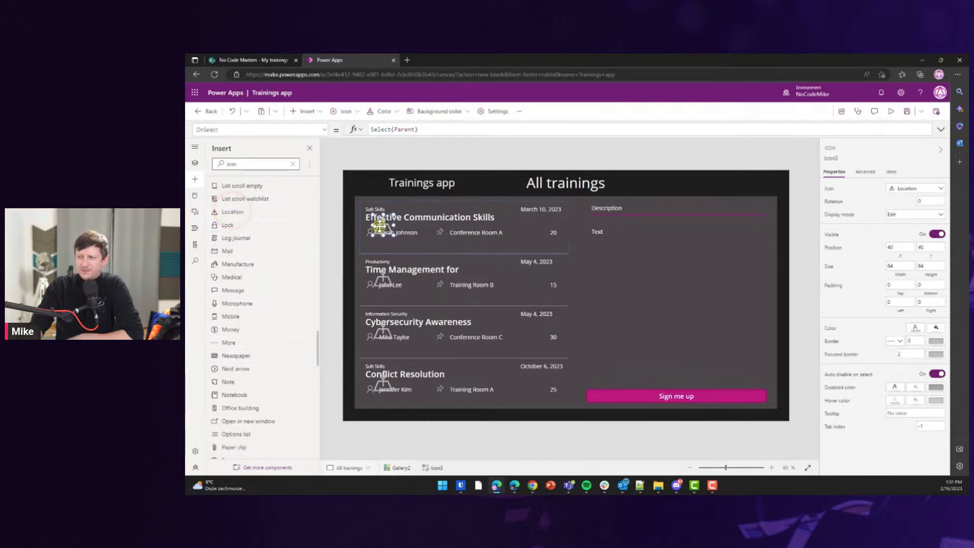
drag(380, 225, 427, 236)
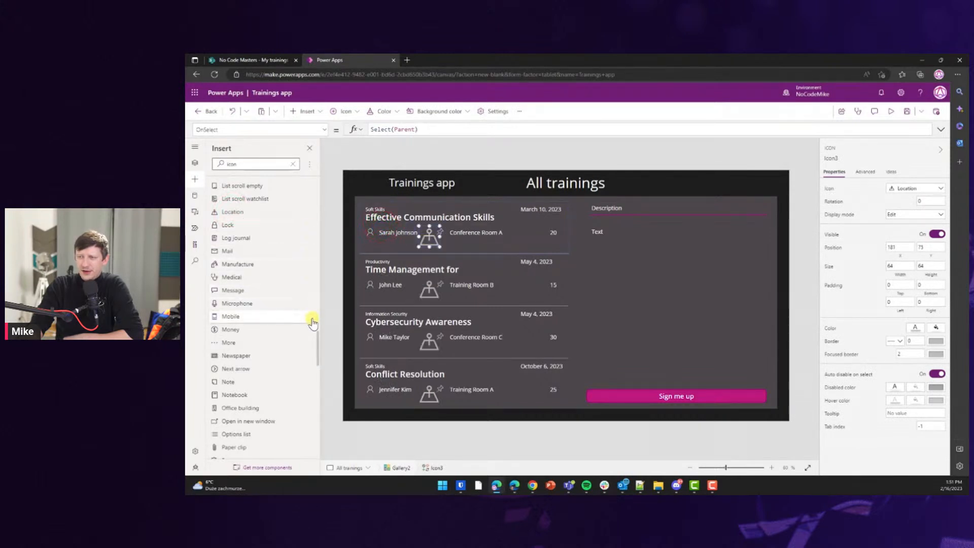
drag(315, 335, 319, 366)
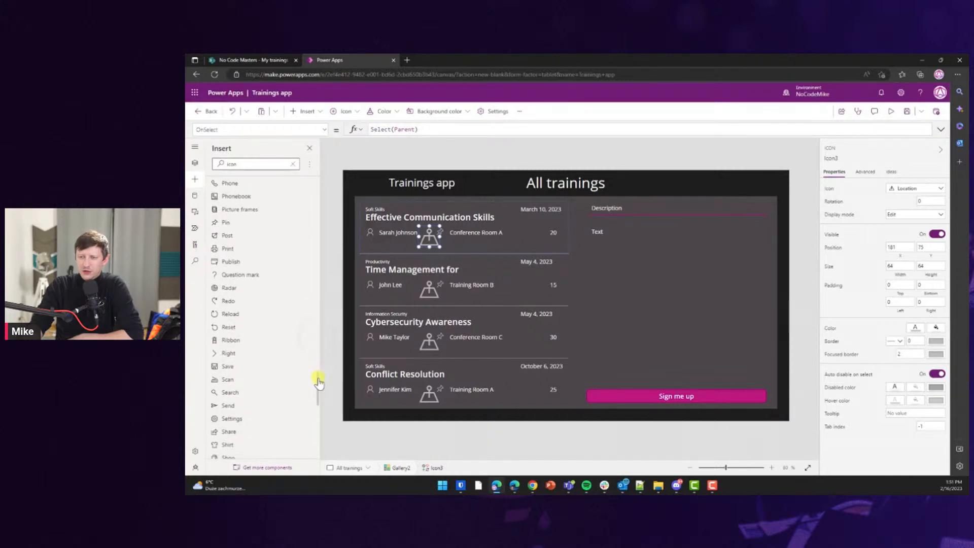
drag(319, 385, 318, 435)
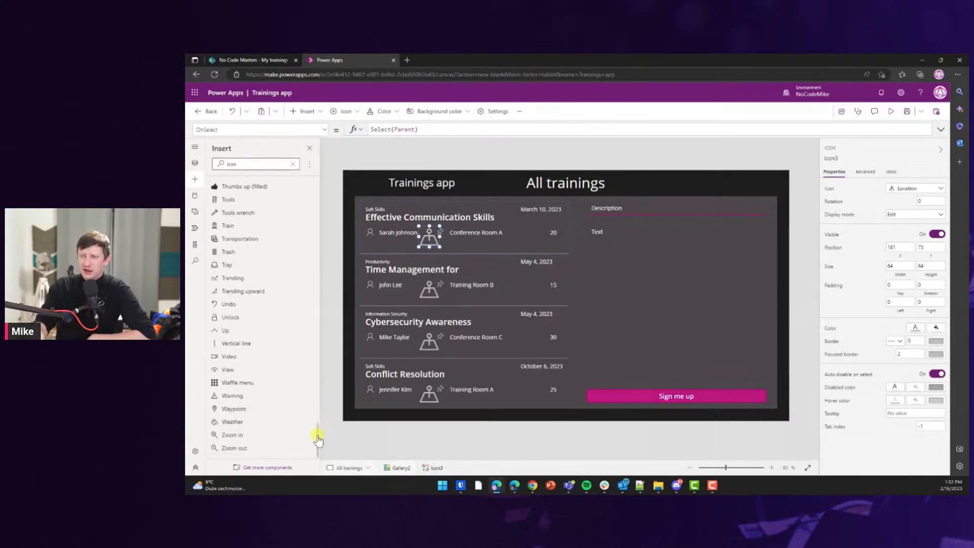
Insert a Warning icon beside the attendee count and shrink the Location icon to 30 by 30.
click(240, 398)
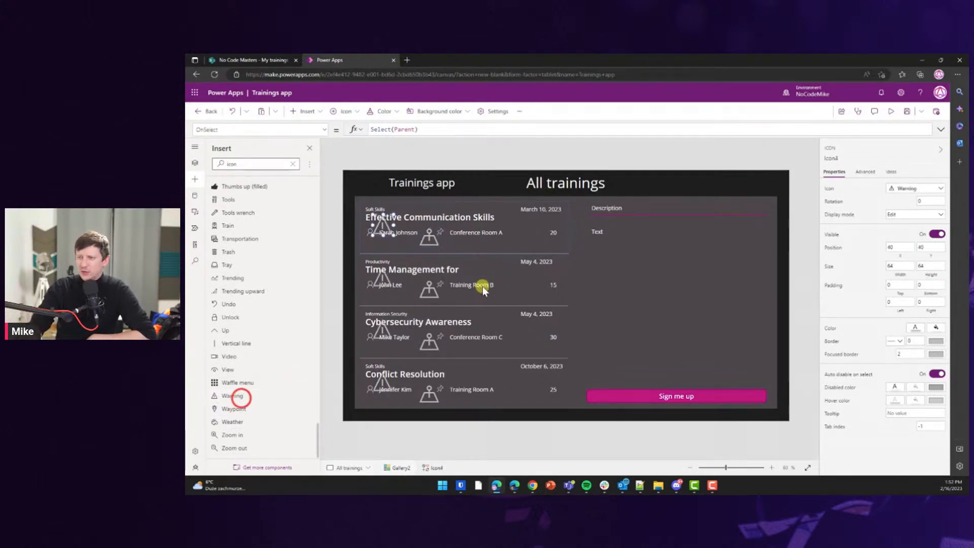
drag(428, 224, 530, 237)
right_click(531, 235)
click(436, 231)
drag(439, 227, 425, 239)
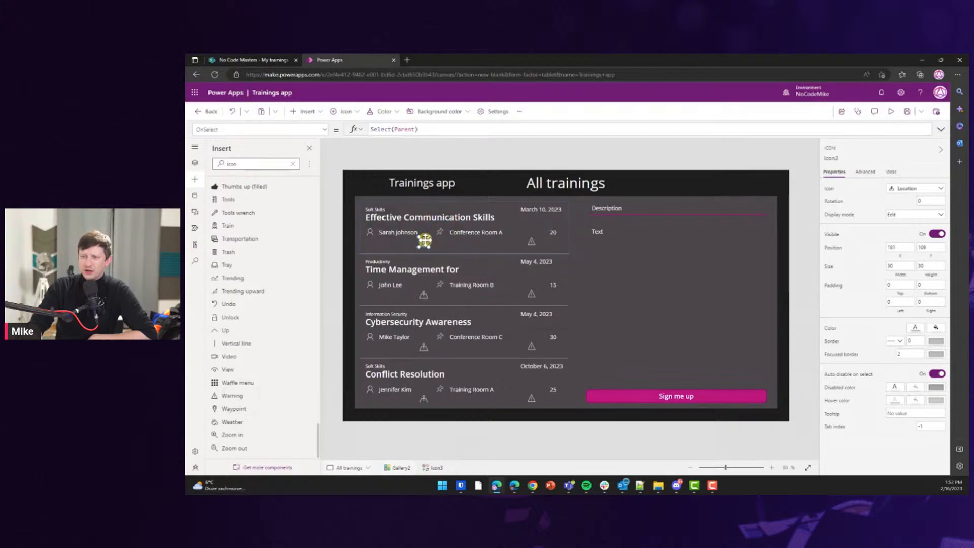
mouse_move(425, 241)
mouse_down()
mouse_move(370, 241)
mouse_move(432, 245)
mouse_up()
Change the pin icon beside the room into a Location icon.
click(443, 232)
click(431, 245)
click(440, 231)
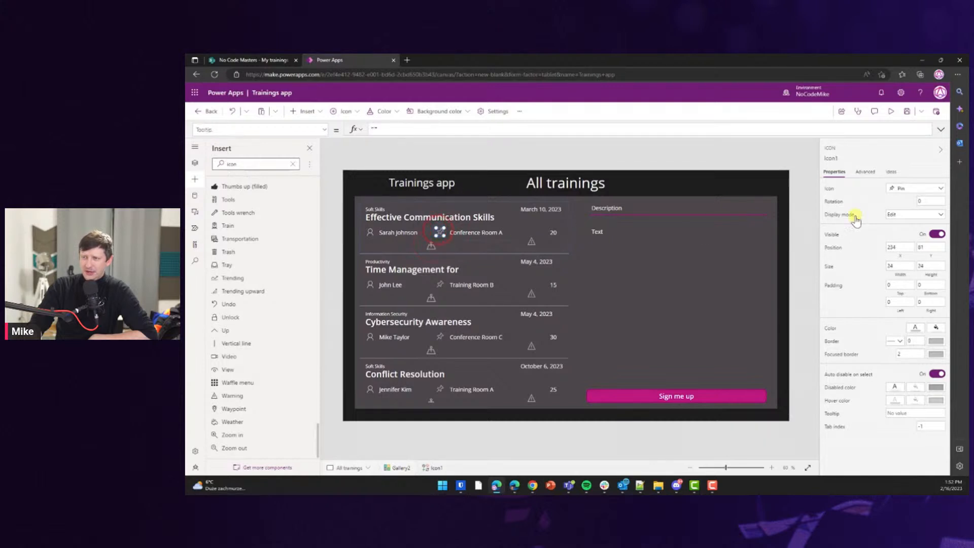
click(913, 191)
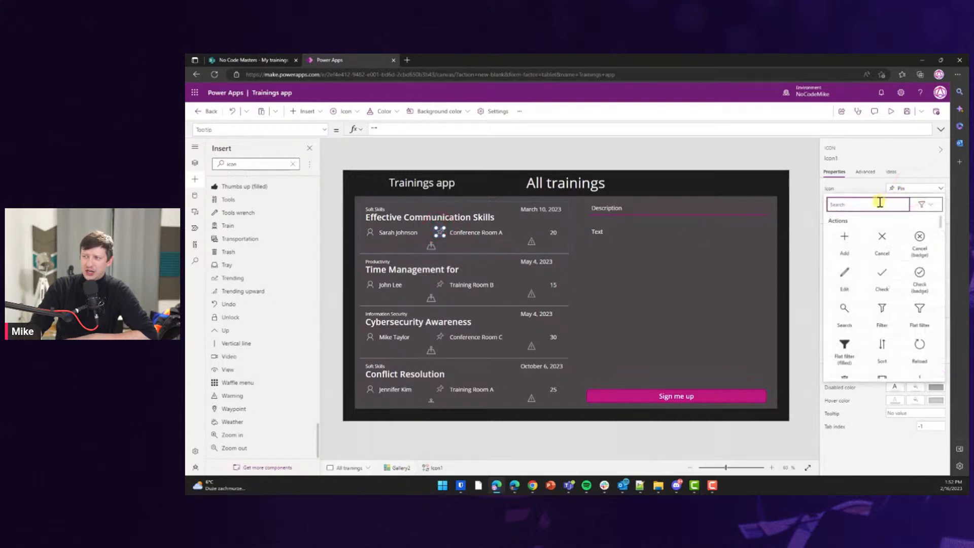
text(location)
click(845, 238)
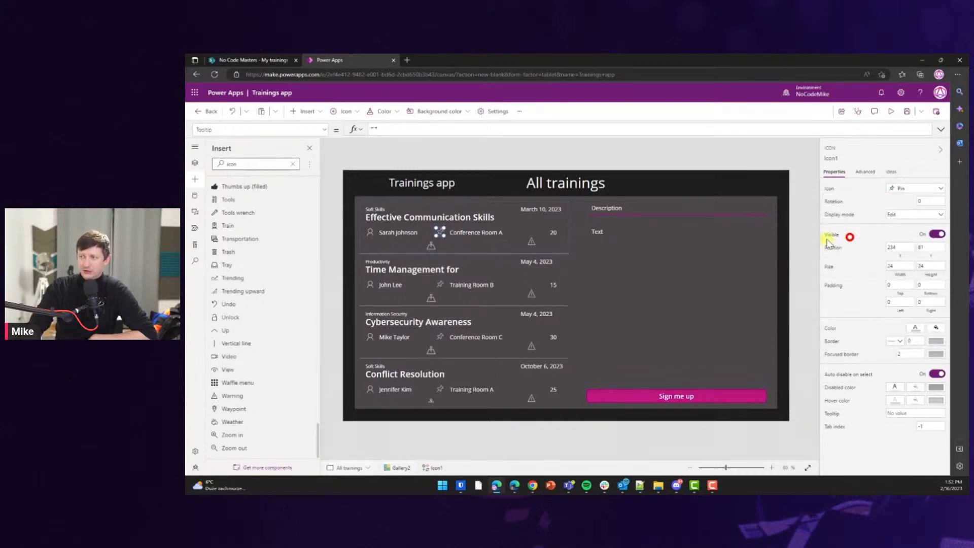
Nudge the warning icon into place and select it together with the count label.
click(432, 246)
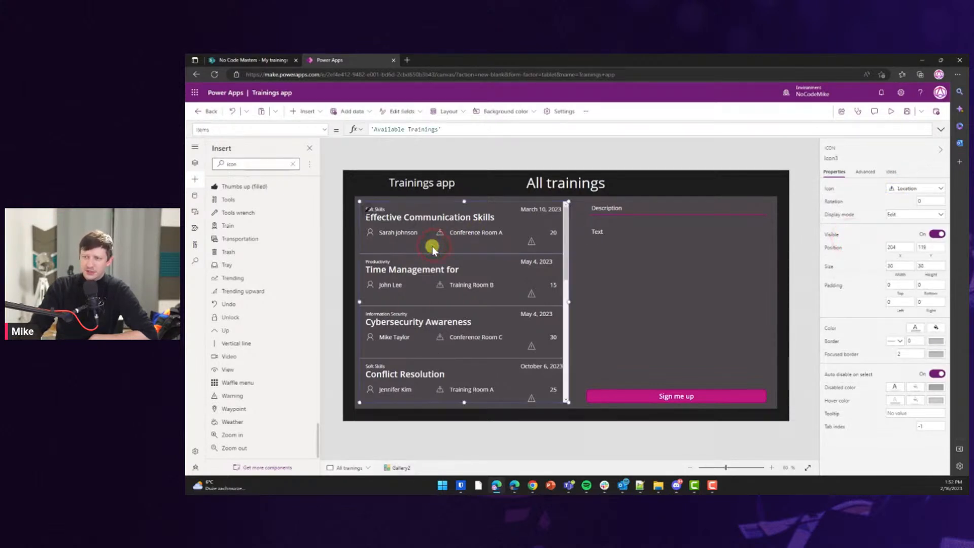
drag(531, 242, 539, 229)
click(556, 233)
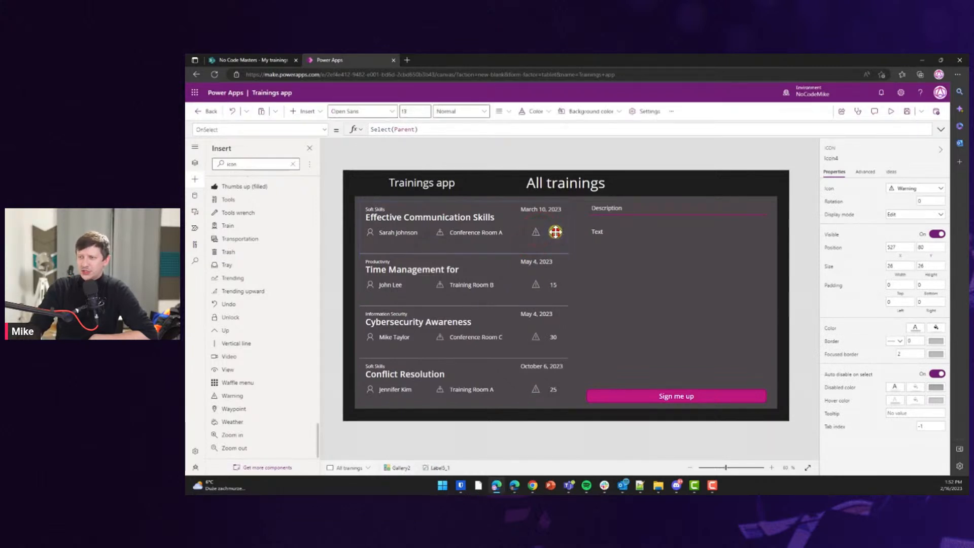
click(537, 233)
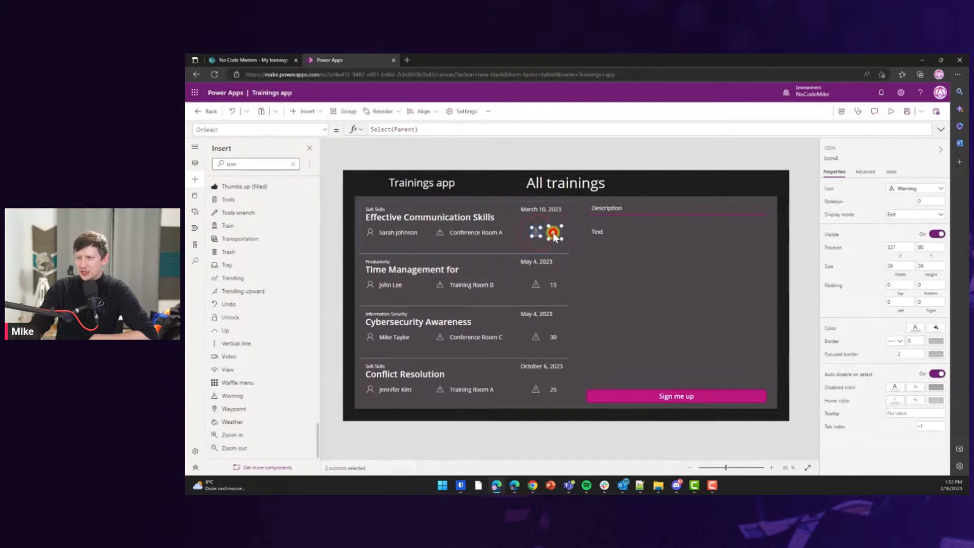
shift+click(552, 232)
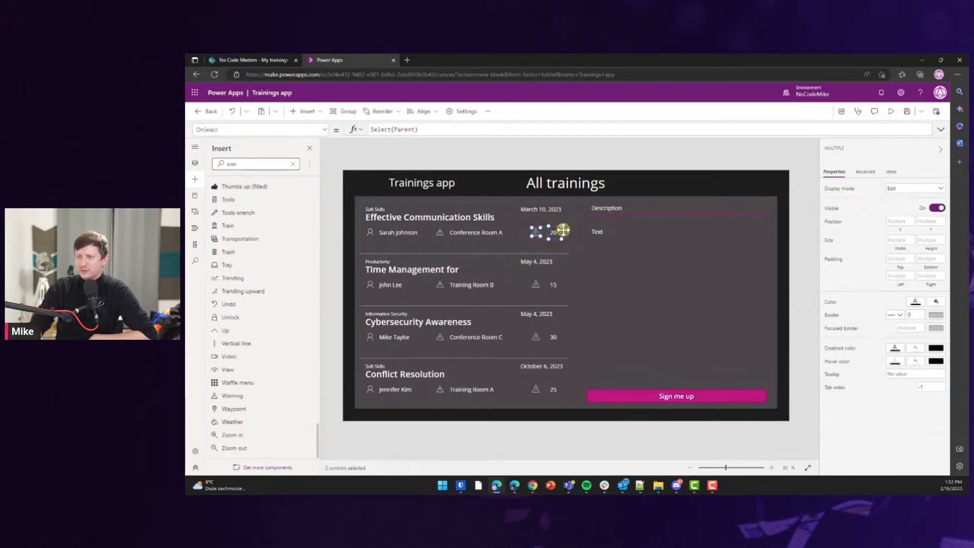
Move the warning icon and count label from the gallery to the detail panel's top right.
key(Delete)
click(659, 257)
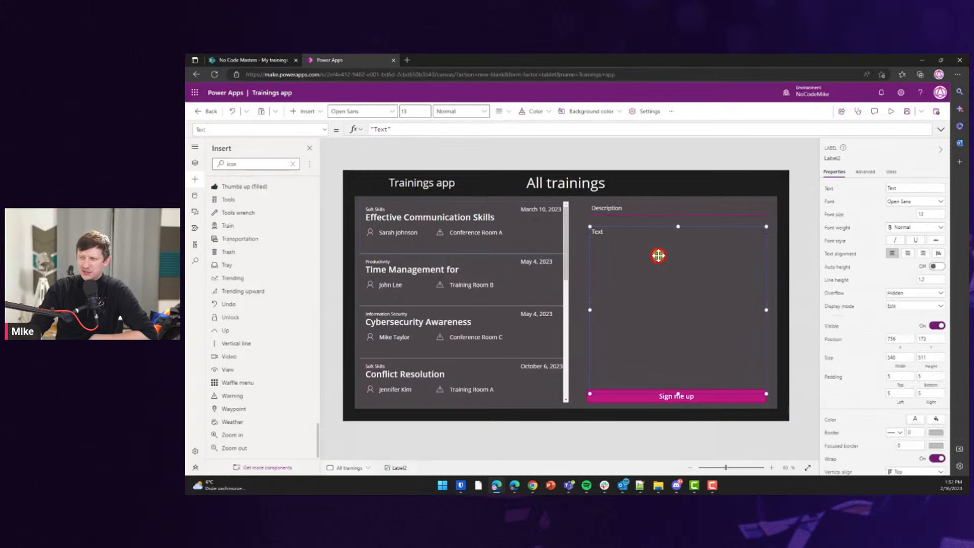
key(ctrl+v)
drag(536, 197, 734, 222)
click(754, 219)
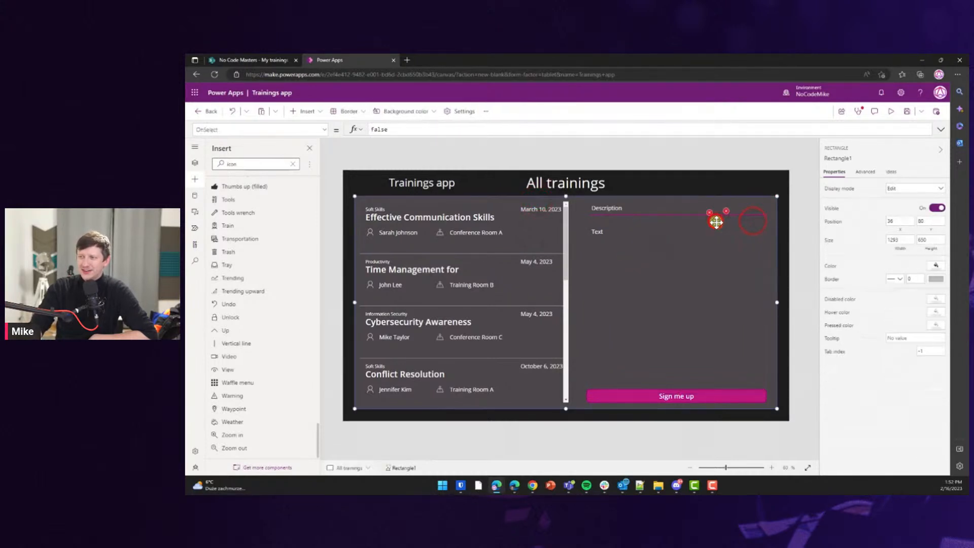
Set the pasted warning icon's OnSelect formula to false.
click(713, 216)
click(420, 129)
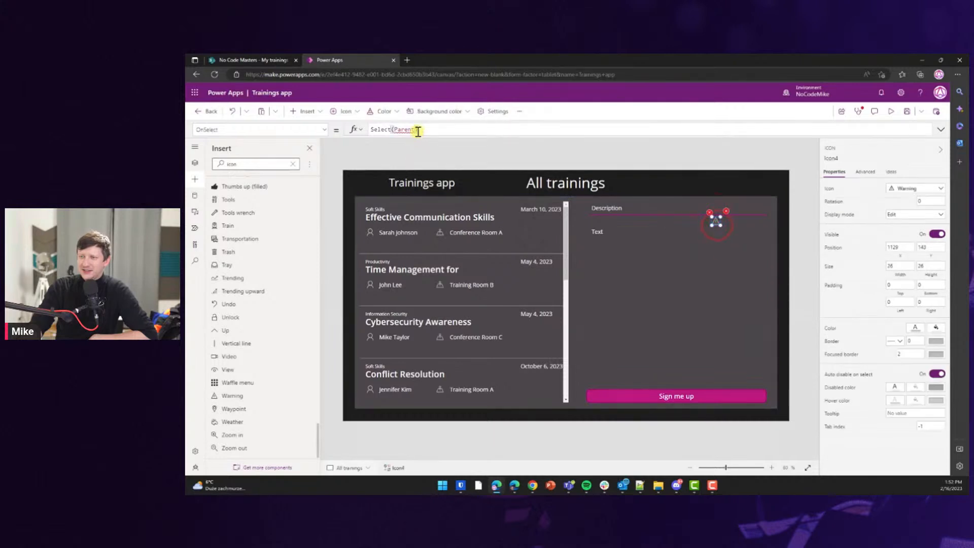
key(ctrl+a)
text(false)
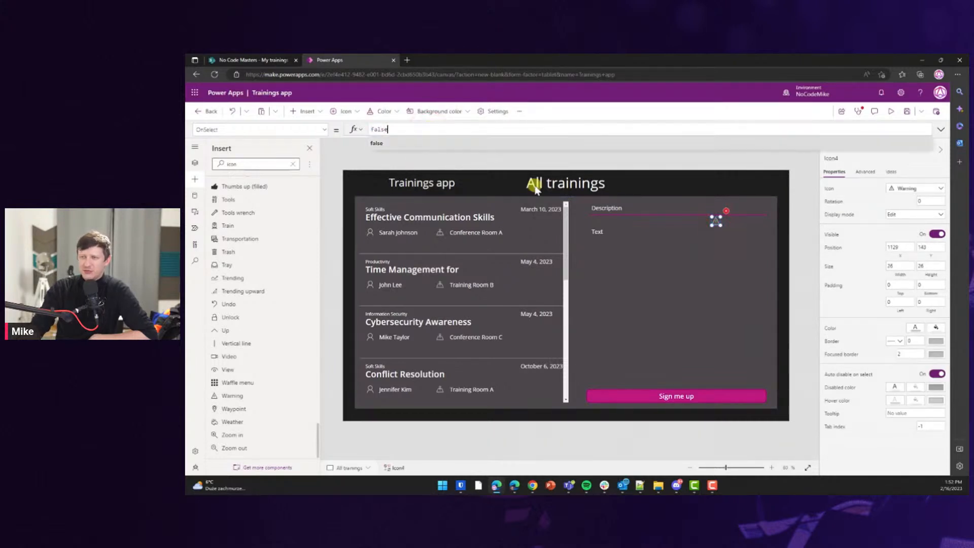
Select the count label's formula and inspect its error details.
click(735, 221)
click(388, 131)
key(ctrl+a)
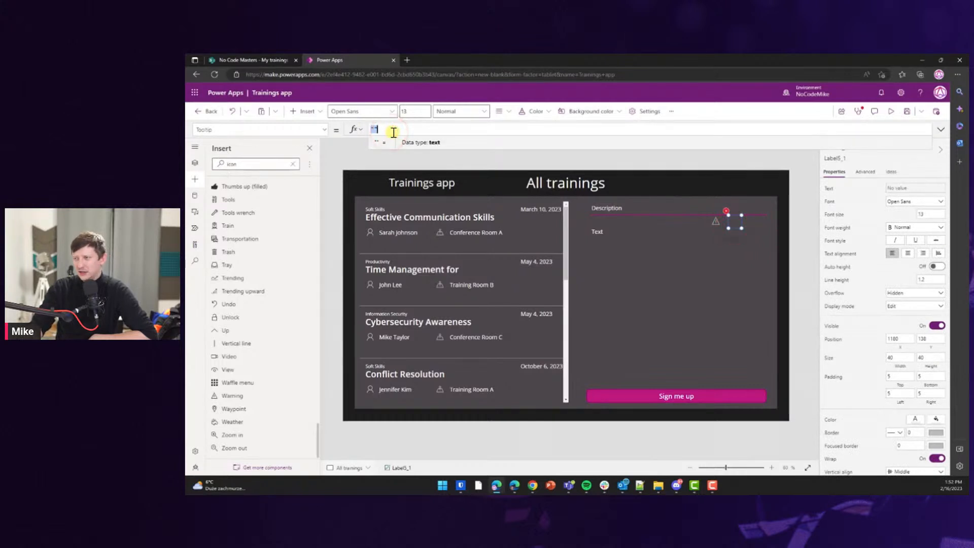
click(726, 210)
click(730, 227)
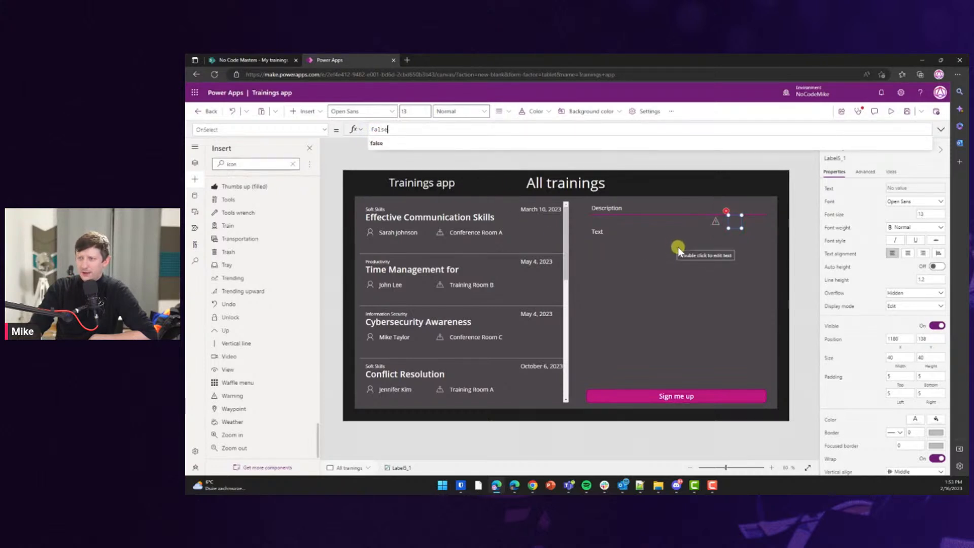
click(717, 222)
click(737, 222)
Replace the label's broken Text formula with "limit" and reselect the trainings gallery.
click(729, 213)
click(733, 226)
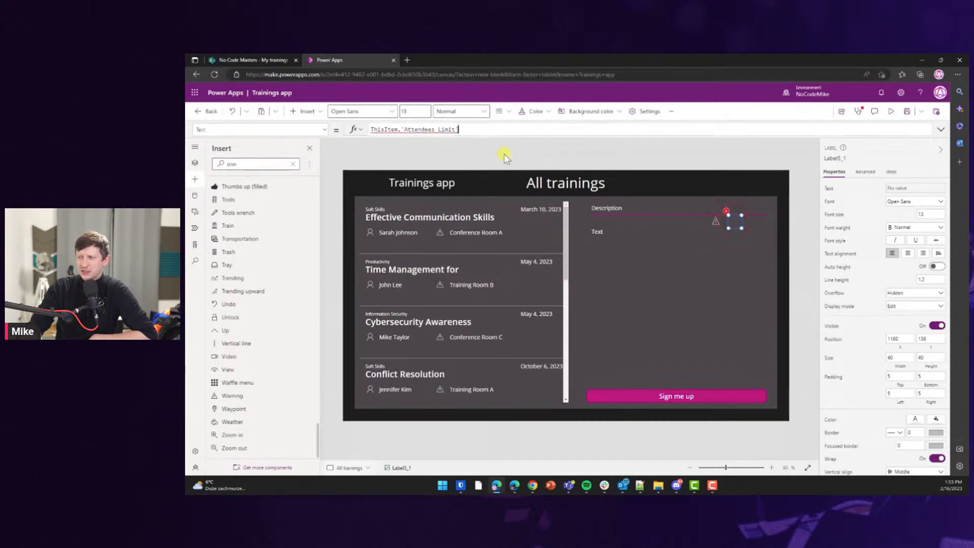
key(ctrl+a)
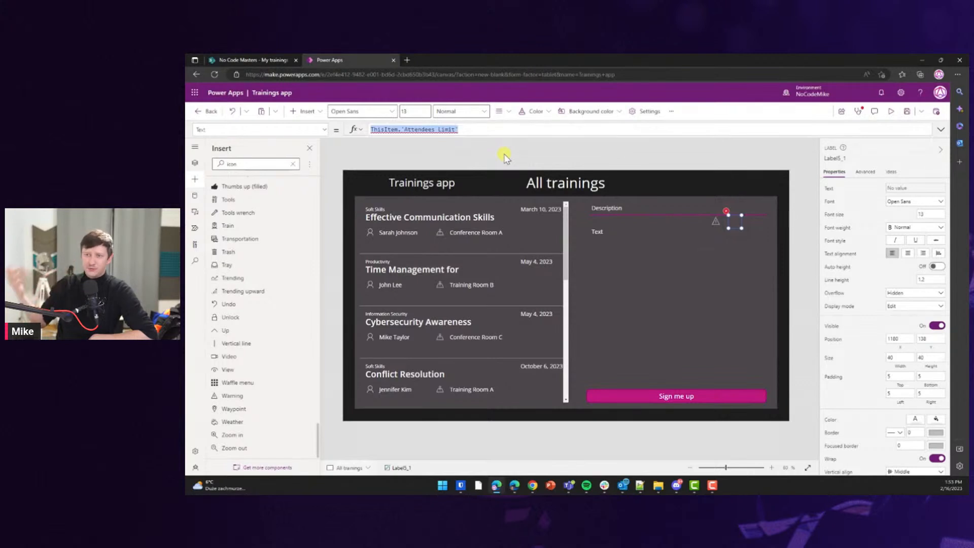
text("limit")
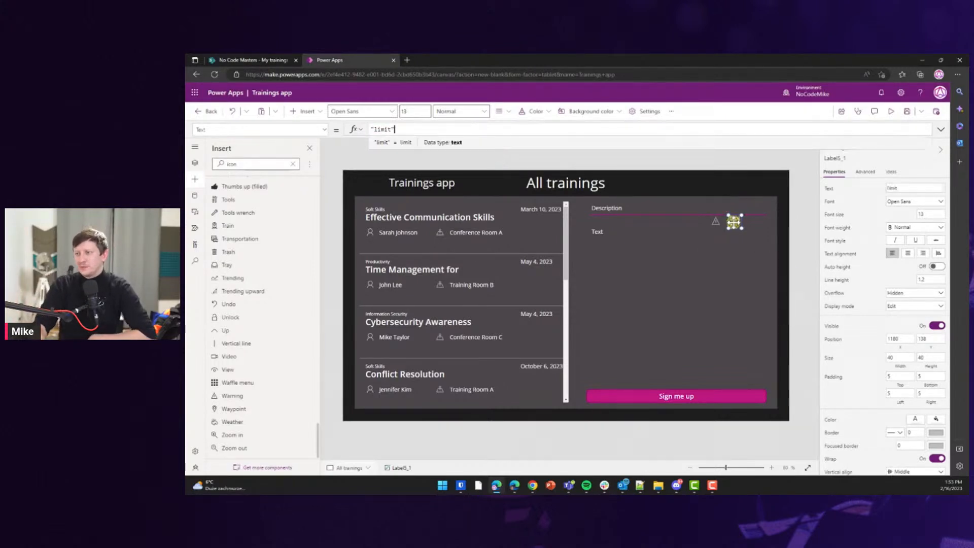
click(734, 233)
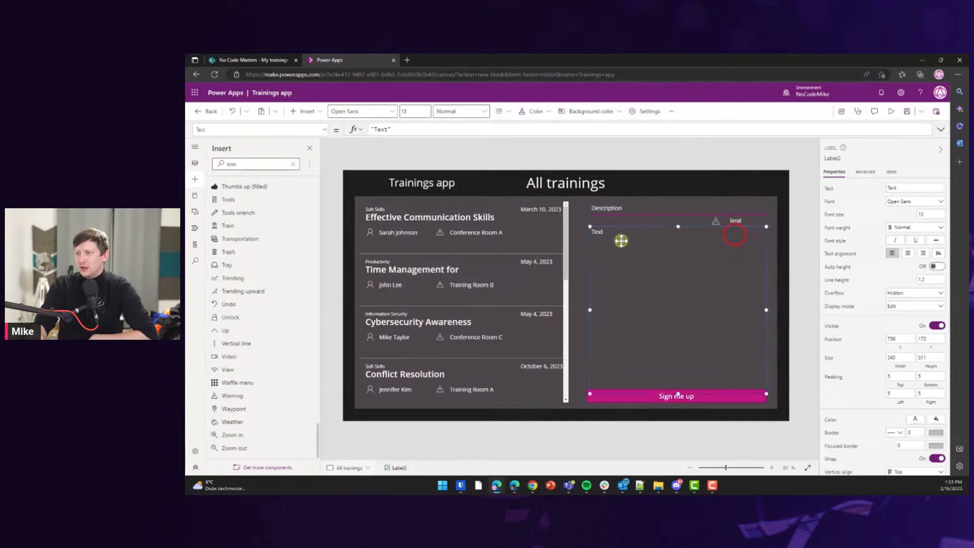
click(511, 233)
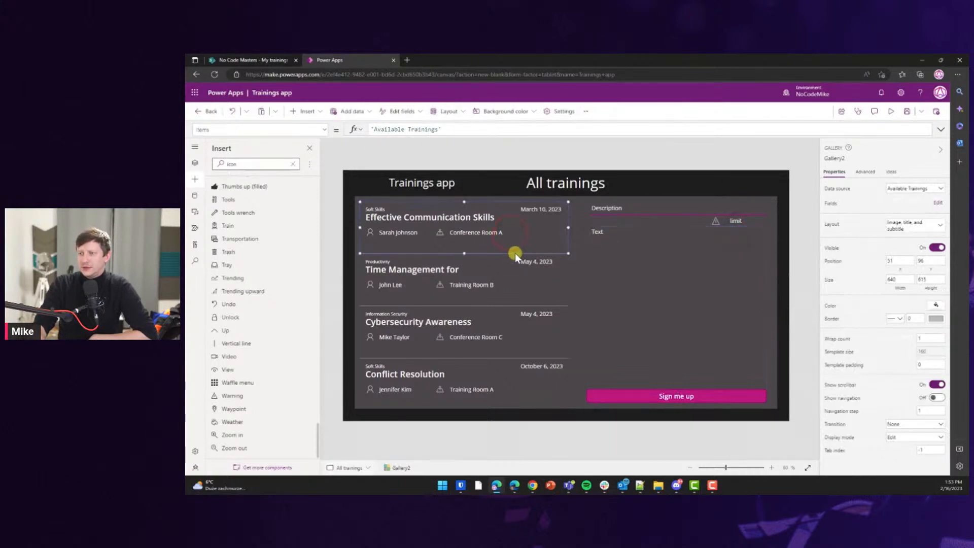
click(512, 282)
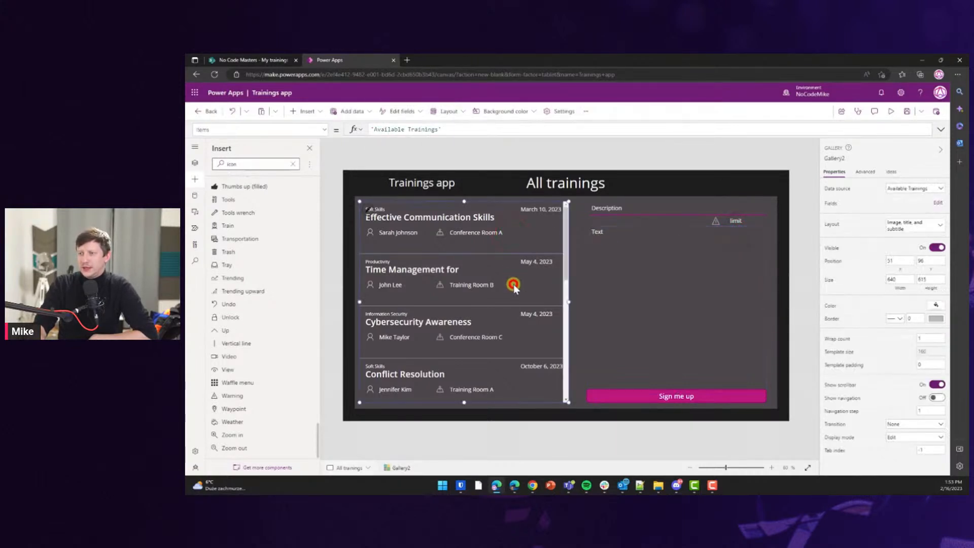
In the preview, select the Effective Communication Skills training and scroll through the list.
click(890, 116)
click(445, 206)
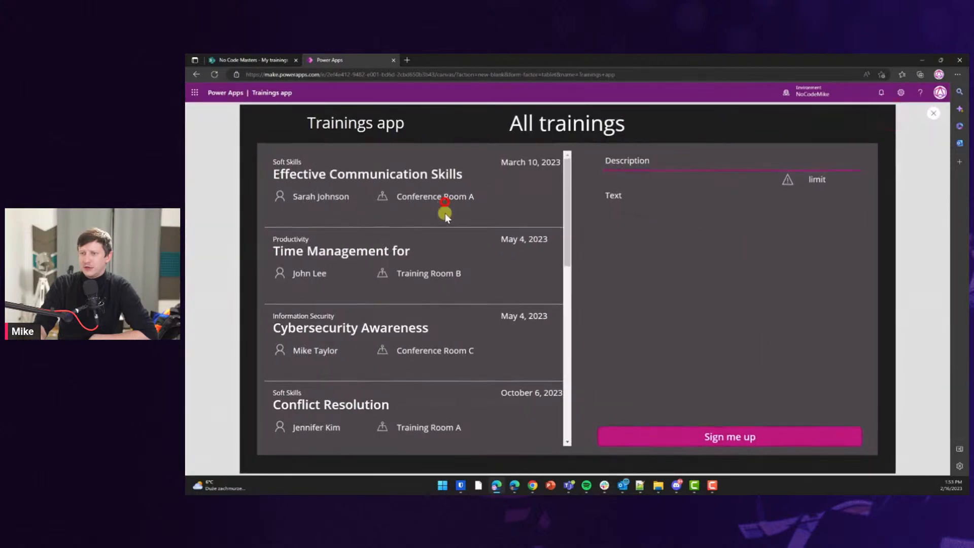
scroll(439, 260, down, 3)
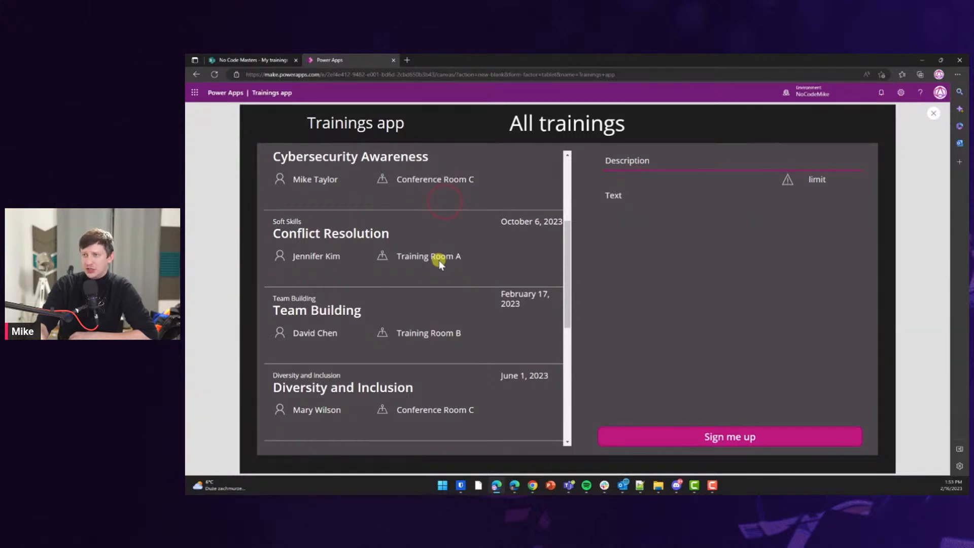
scroll(438, 264, down, 5)
scroll(428, 300, up, 8)
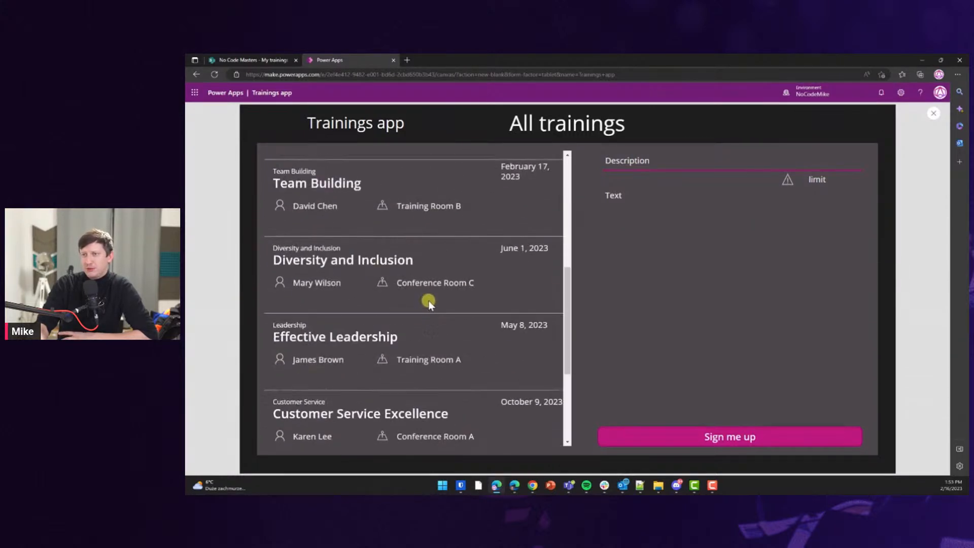
Close the preview, ticking 'Don't show me this again' on the tip.
click(933, 113)
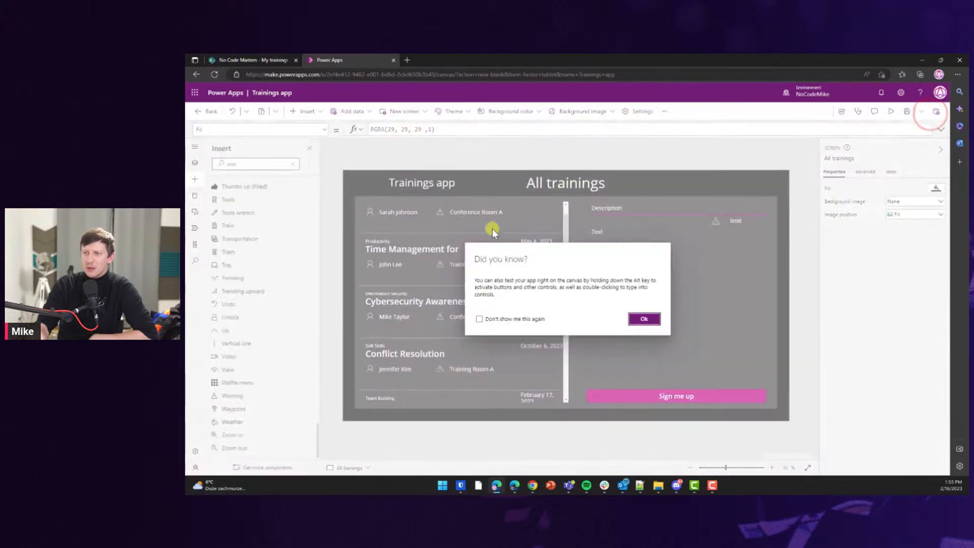
click(520, 319)
click(639, 319)
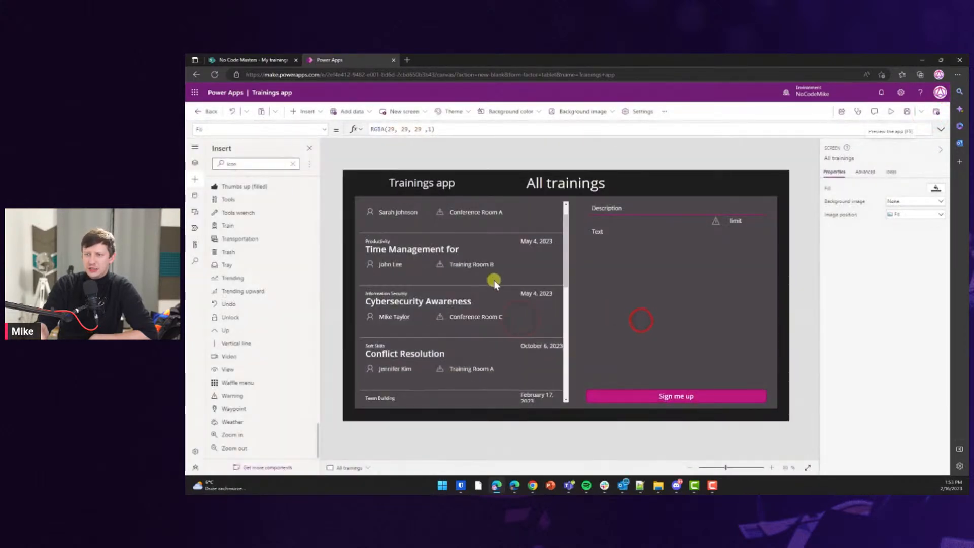
Select Gallery2 in Tree view and open its TemplateFill formula RGBA(0, 0, 0, 0) for editing.
scroll(492, 273, up, 1)
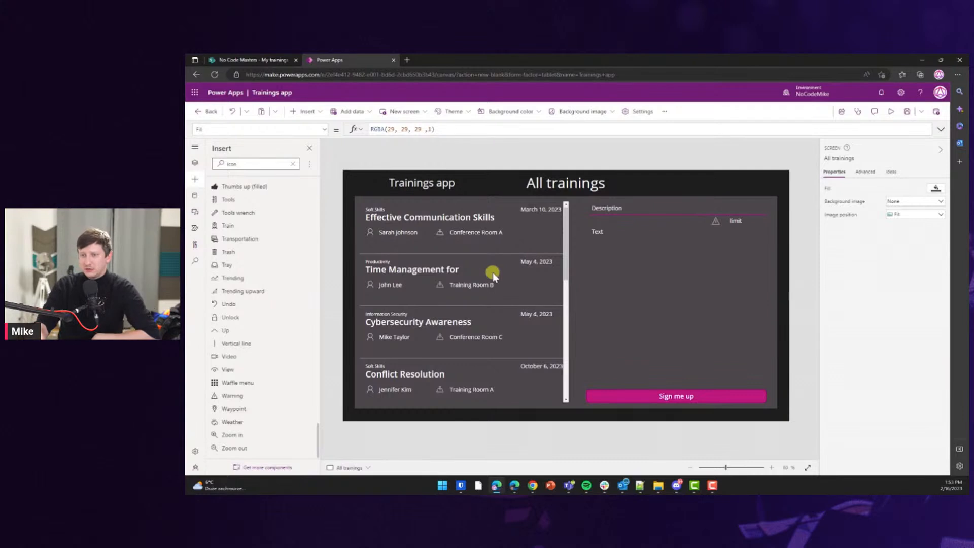
click(466, 243)
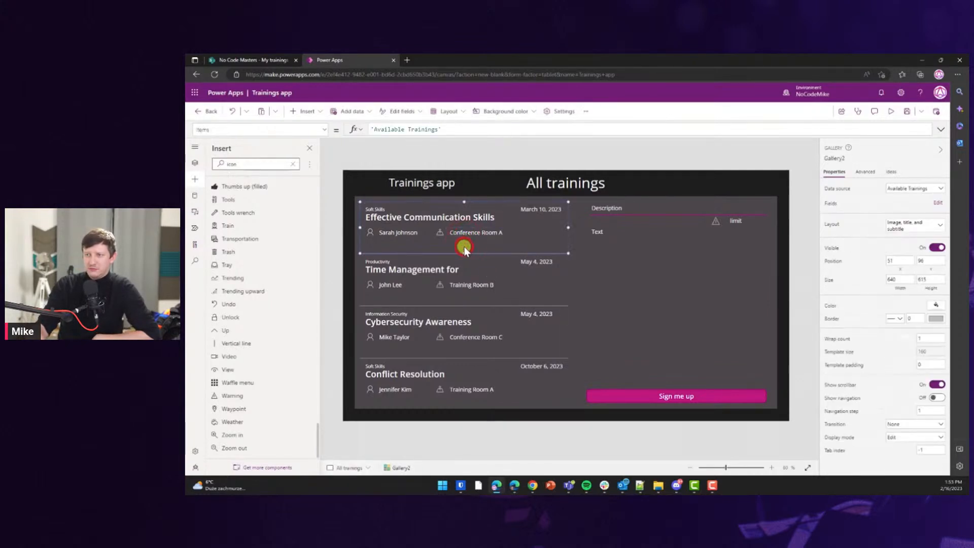
click(195, 163)
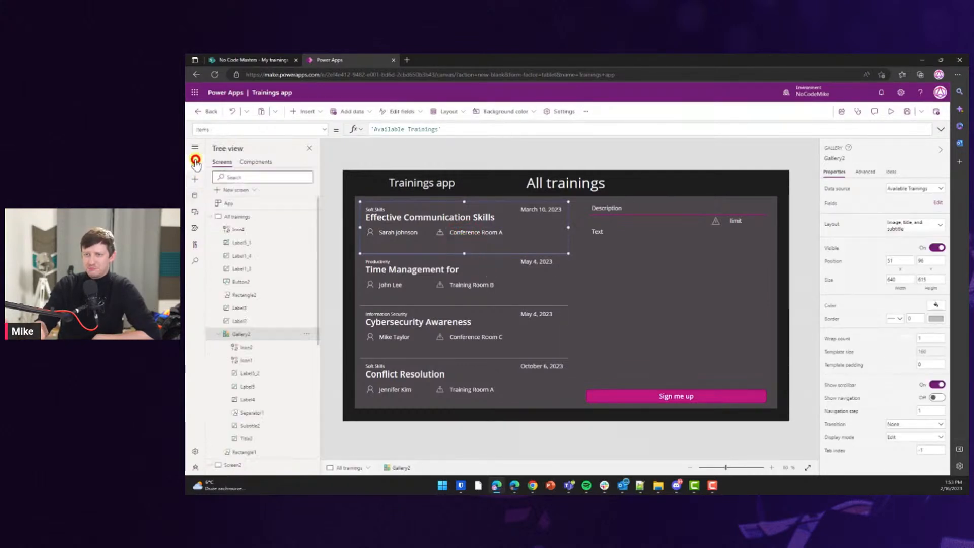
click(440, 276)
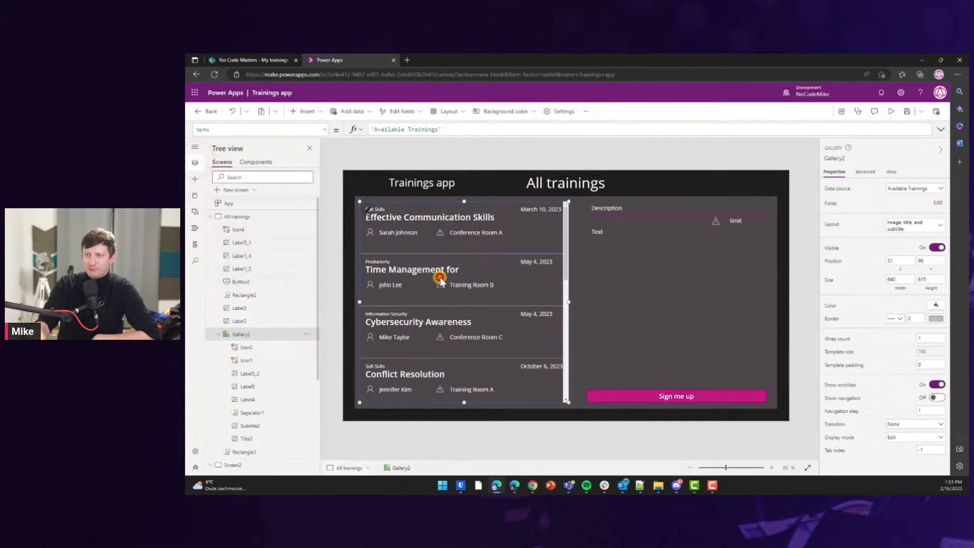
click(318, 131)
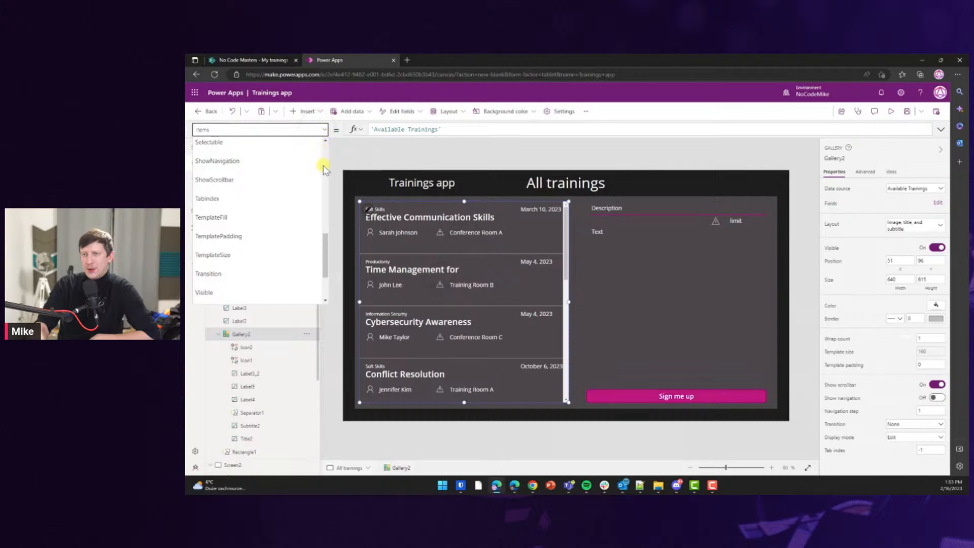
click(250, 219)
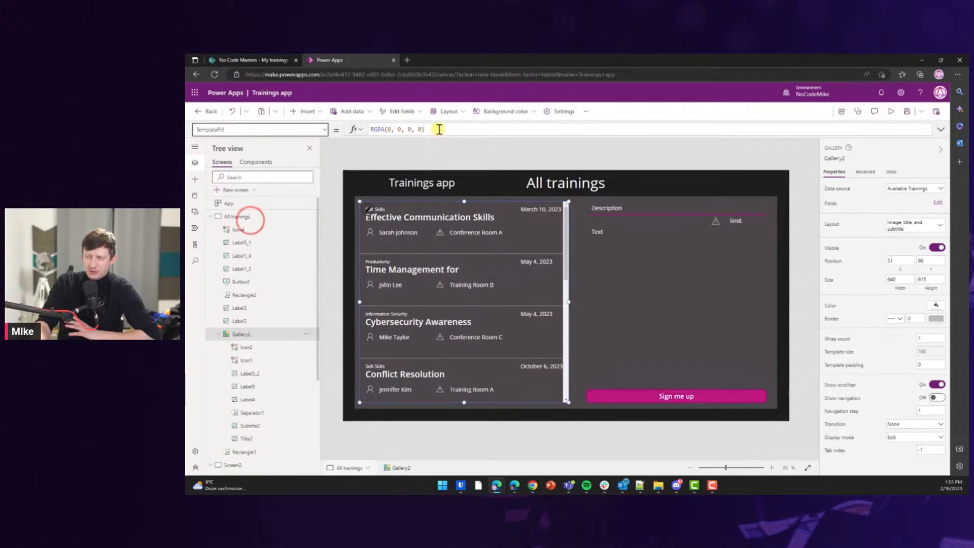
click(439, 129)
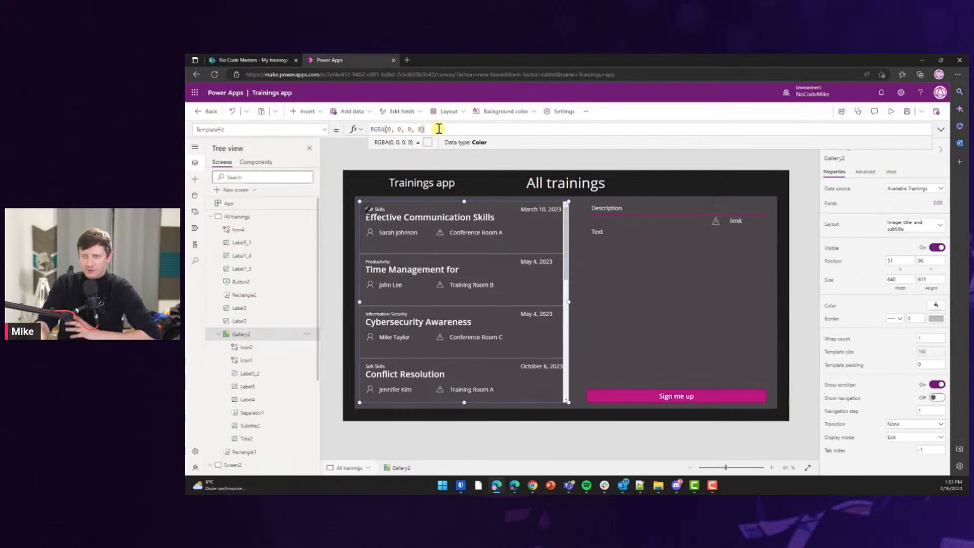
Try Green, then White, as the gallery's template fill.
triple_click(438, 127)
text(Green)
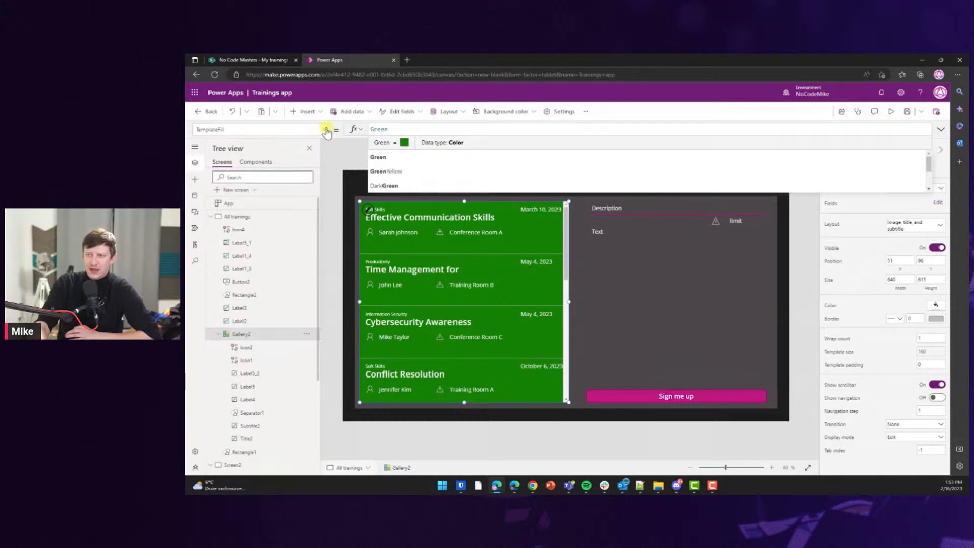
key(Home)
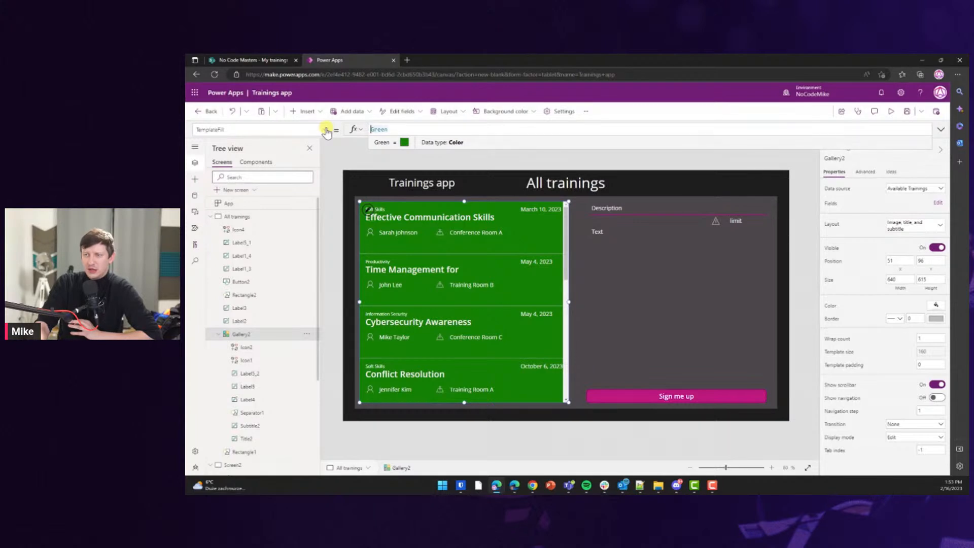
key(shift+End)
text(White)
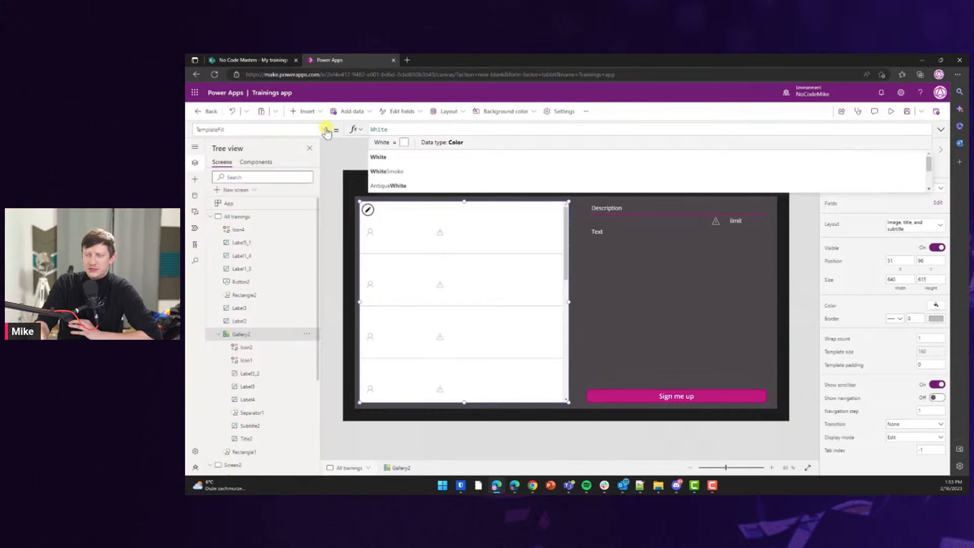
Clear the template fill formula and start retyping it as RGBA(.
key(shift+Home)
key(BackSpace)
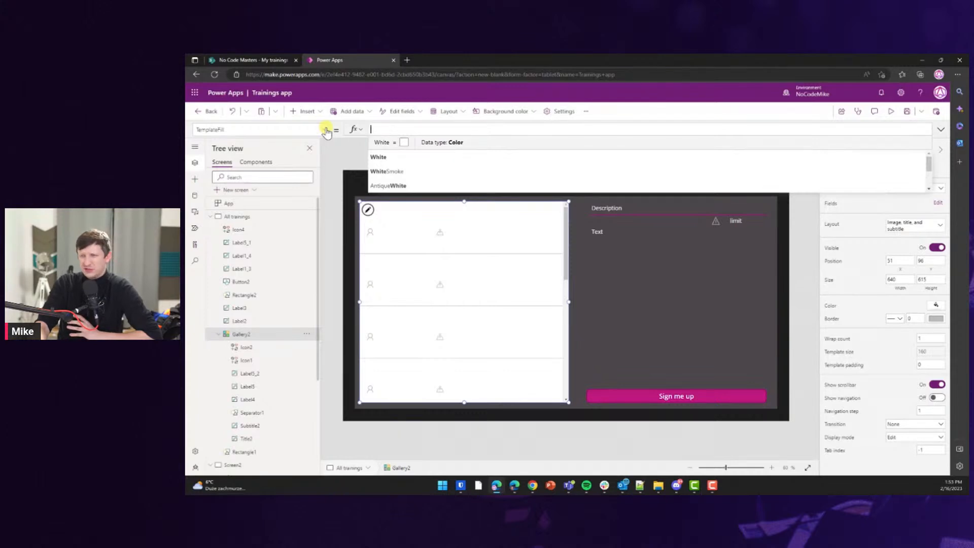
text(G)
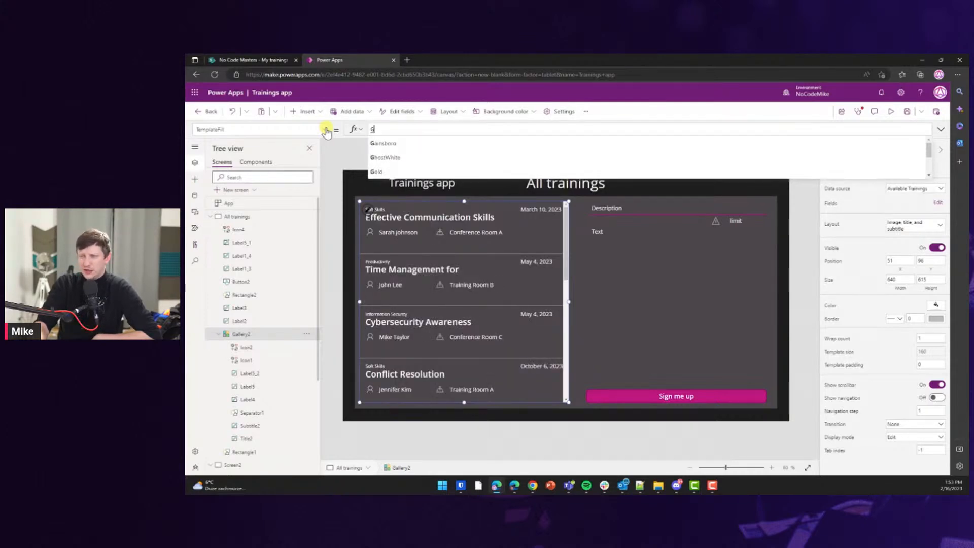
key(BackSpace)
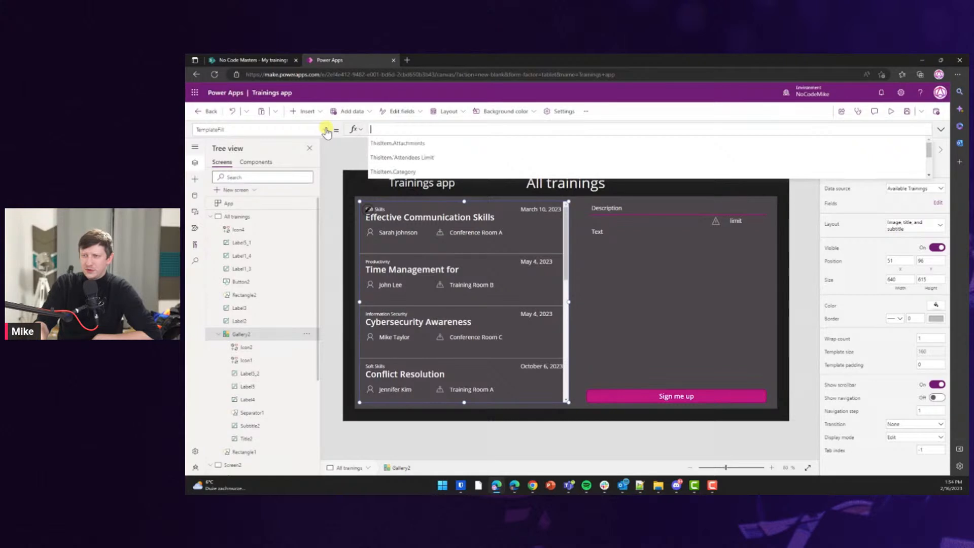
text(()
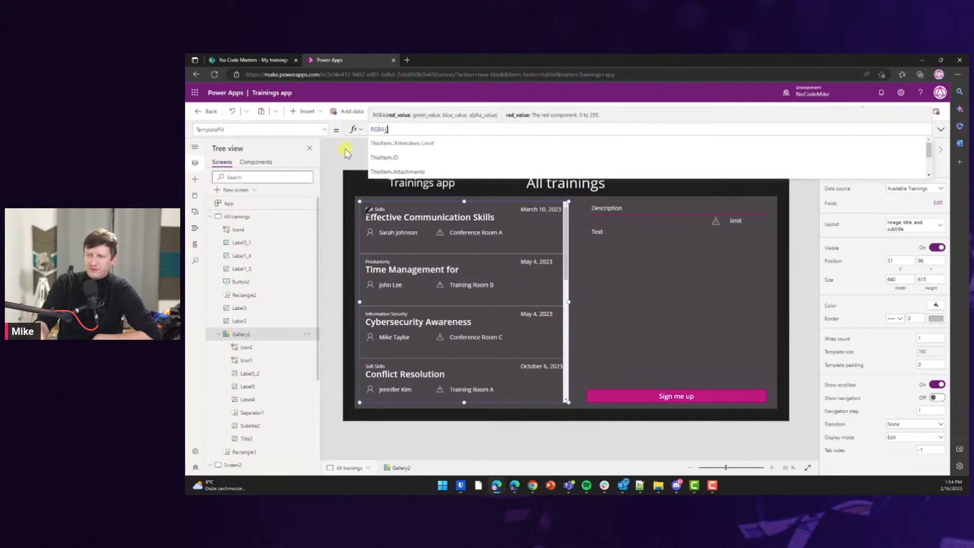
click(407, 60)
text(rgba color)
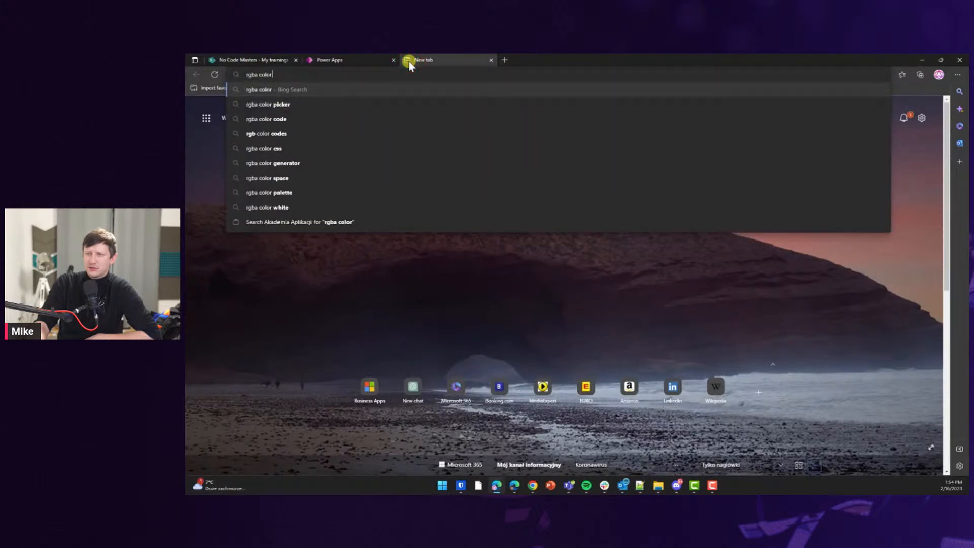
key(ctrl+w)
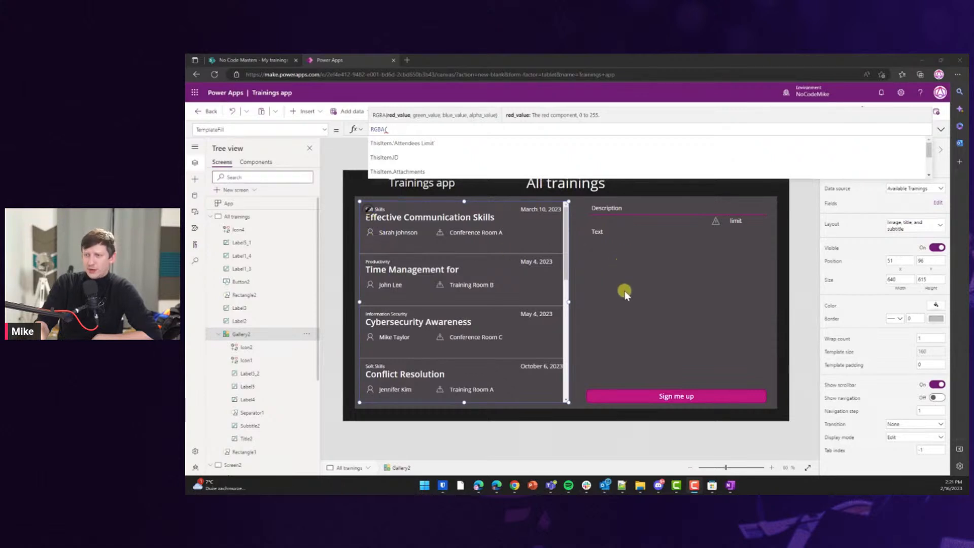
Sample the gallery's dark grey and set the template fill to RGBA(76, 72, 75, 20%).
click(772, 487)
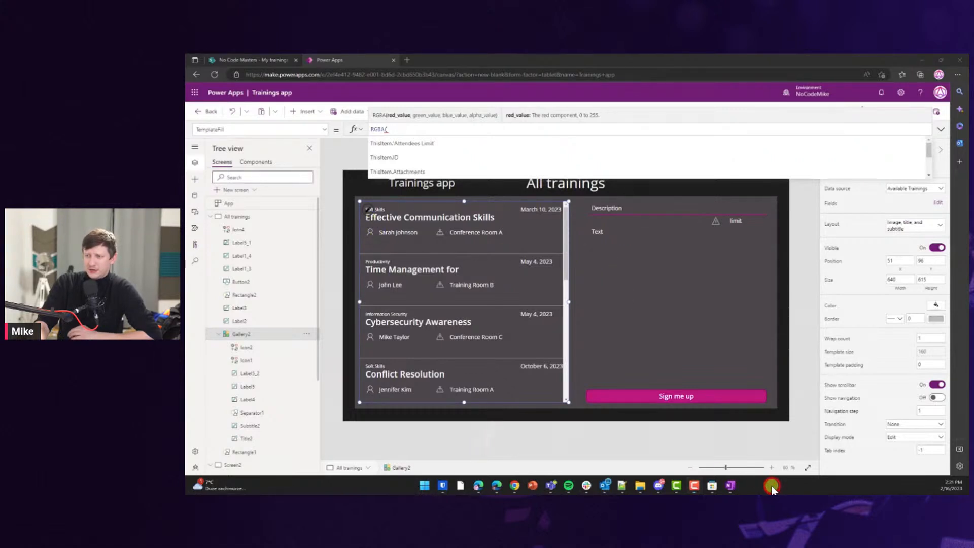
click(530, 238)
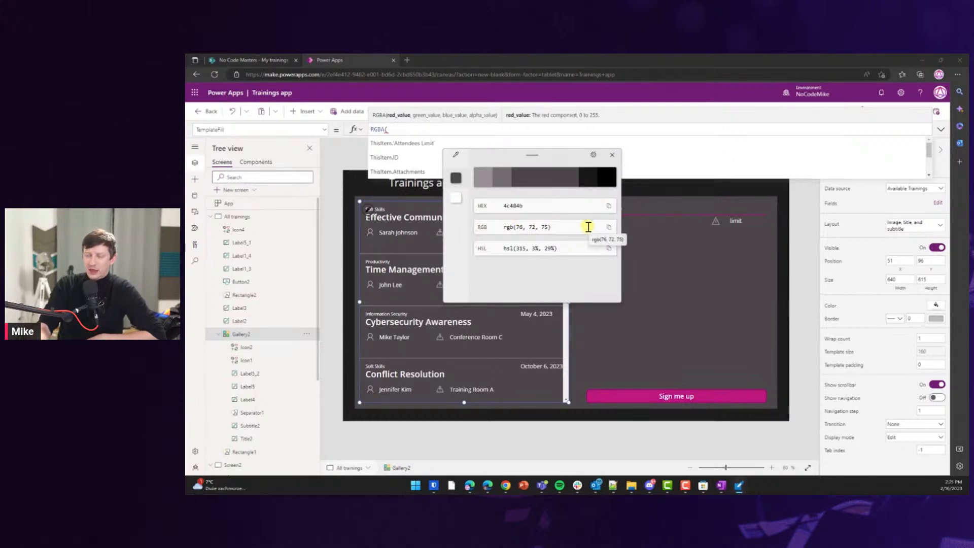
click(547, 225)
drag(548, 226, 515, 226)
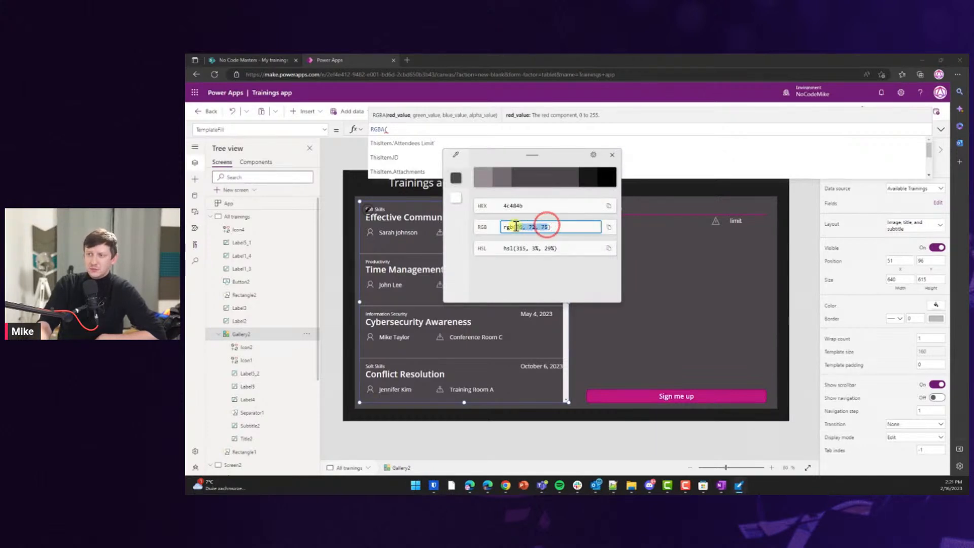
key(ctrl+c)
click(402, 129)
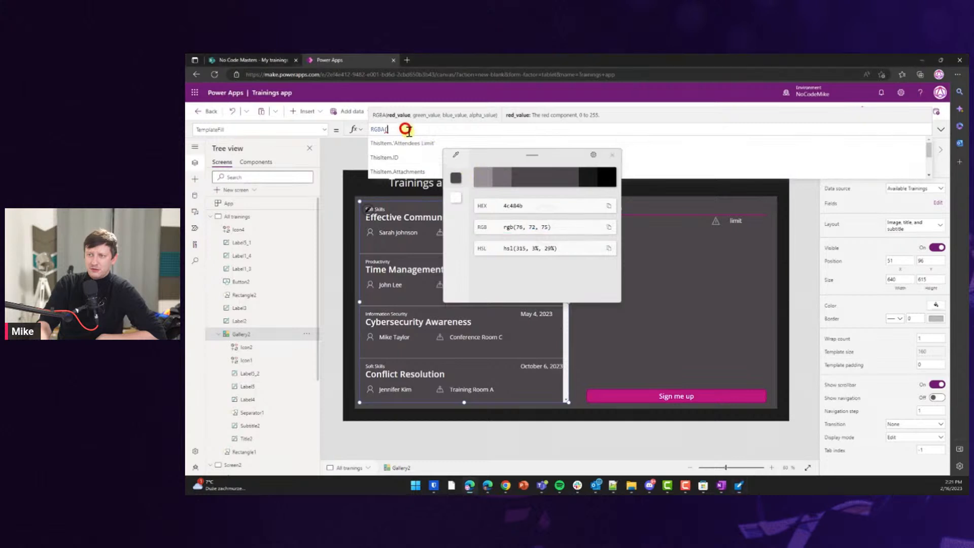
key(ctrl+v)
text(,)
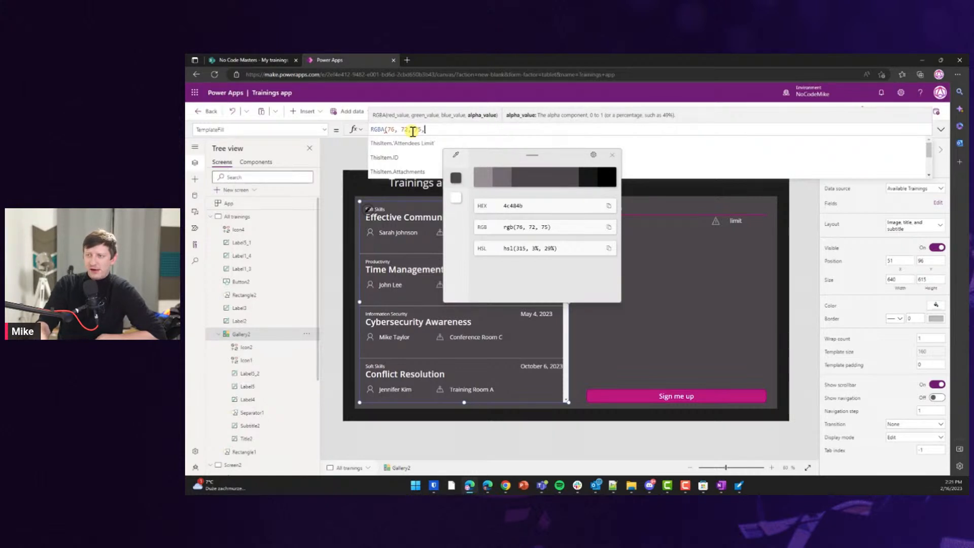
text(20%))
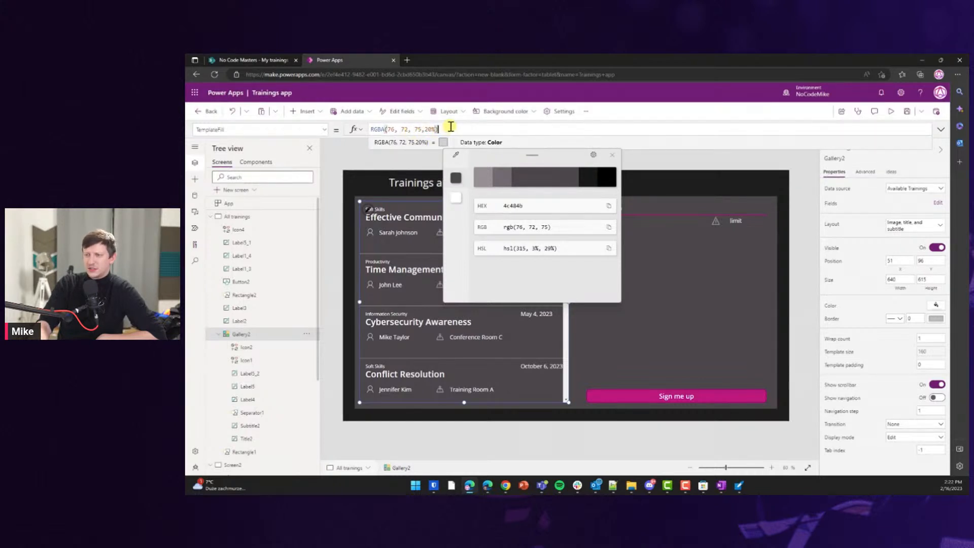
Reselect the gallery and sample lighter shades of the grey for the fill values.
click(677, 241)
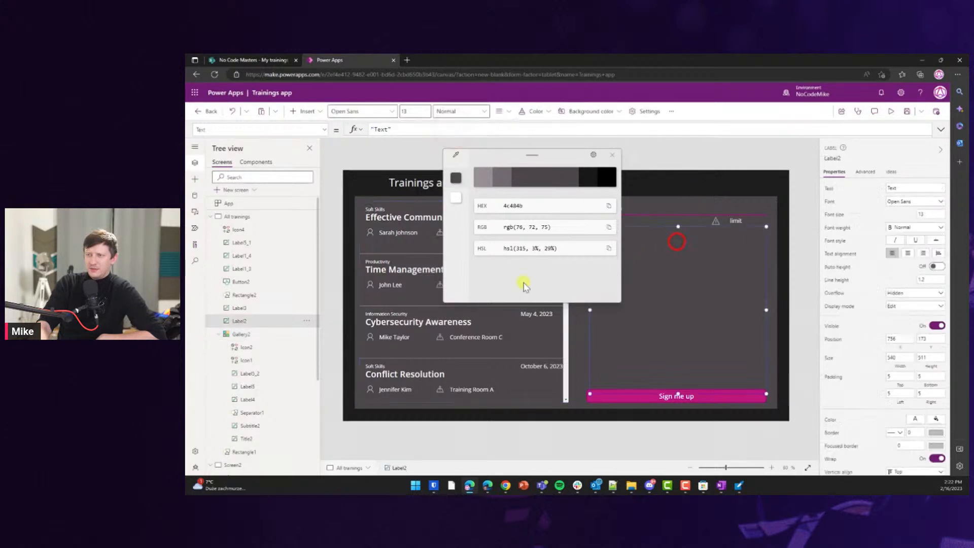
click(428, 315)
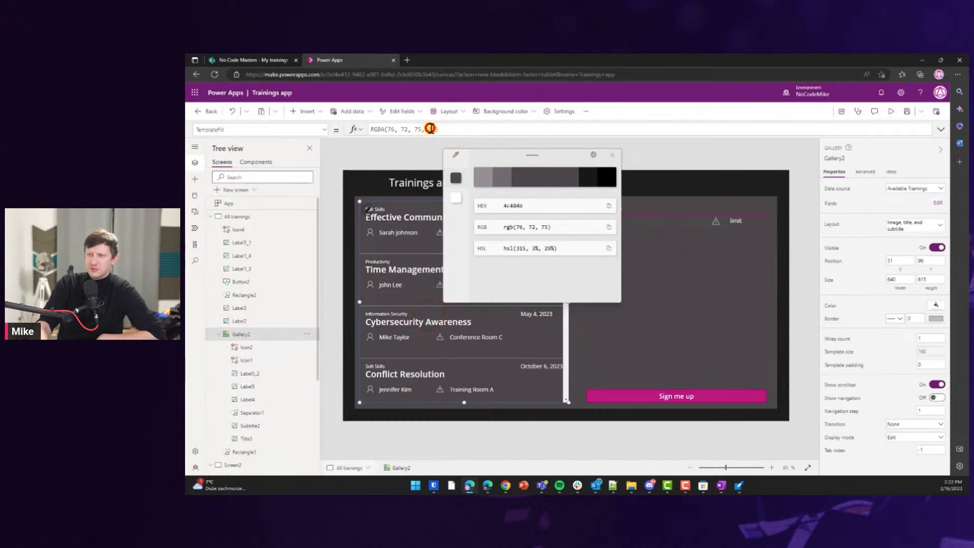
click(430, 129)
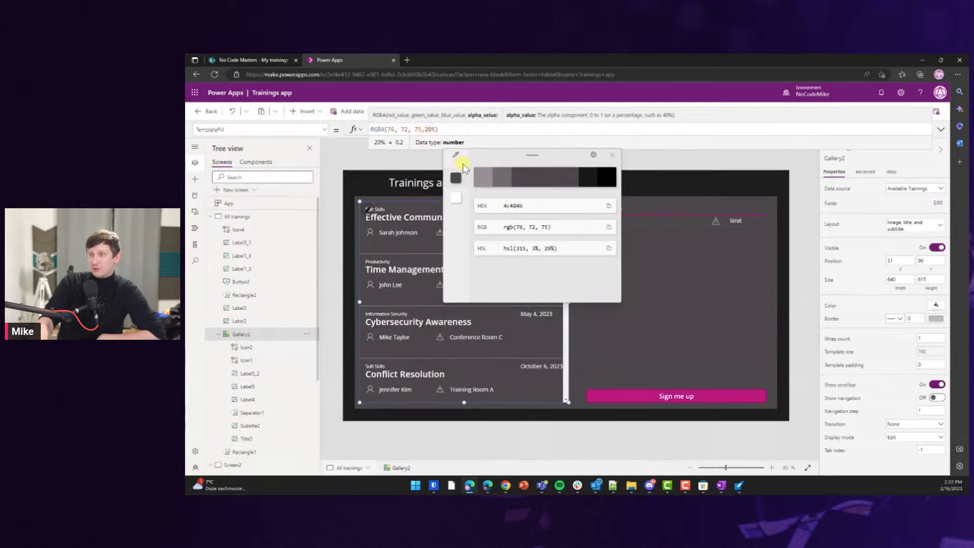
click(497, 178)
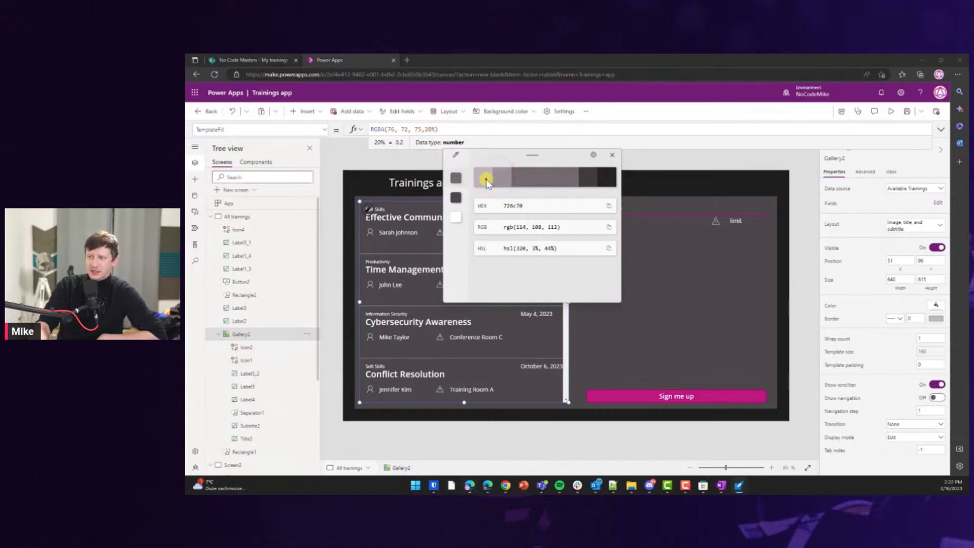
click(486, 179)
drag(465, 130, 389, 130)
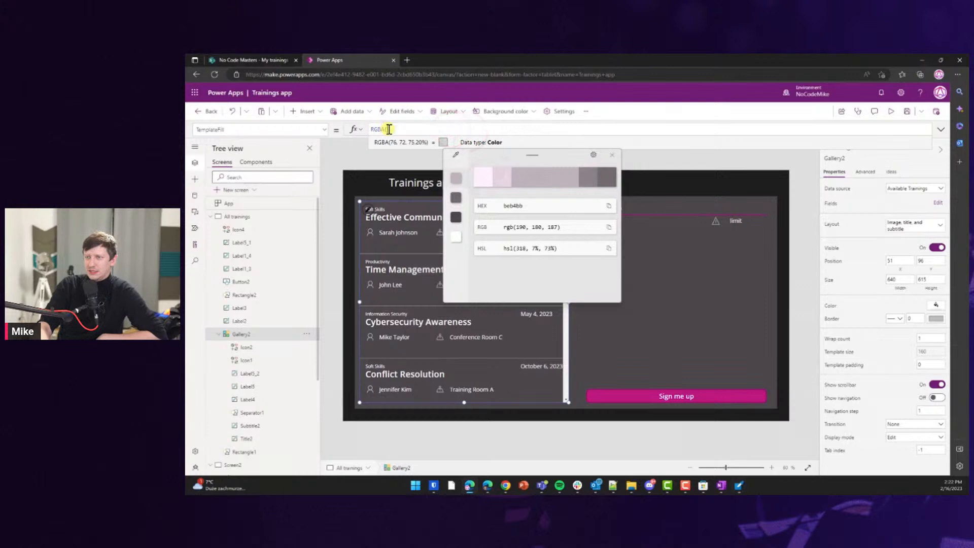
click(389, 155)
Set the gallery's template fill to the lighter grey RGBA(152, 144, 150, 20%).
click(608, 155)
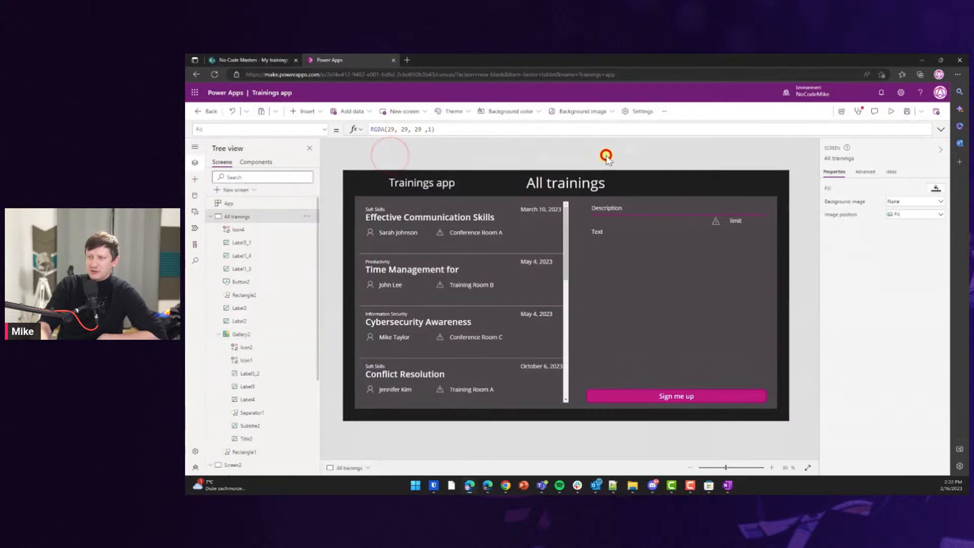
click(467, 232)
click(467, 232)
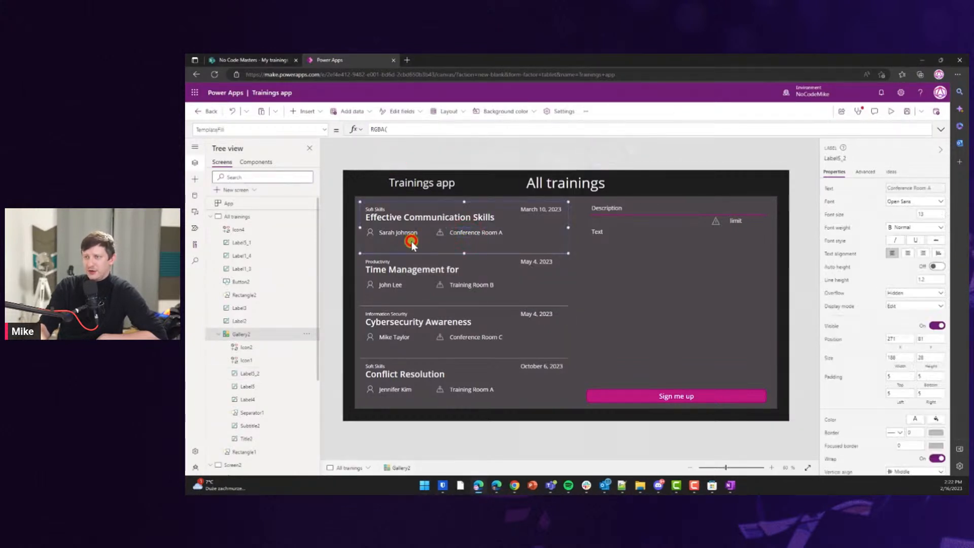
click(412, 243)
click(400, 129)
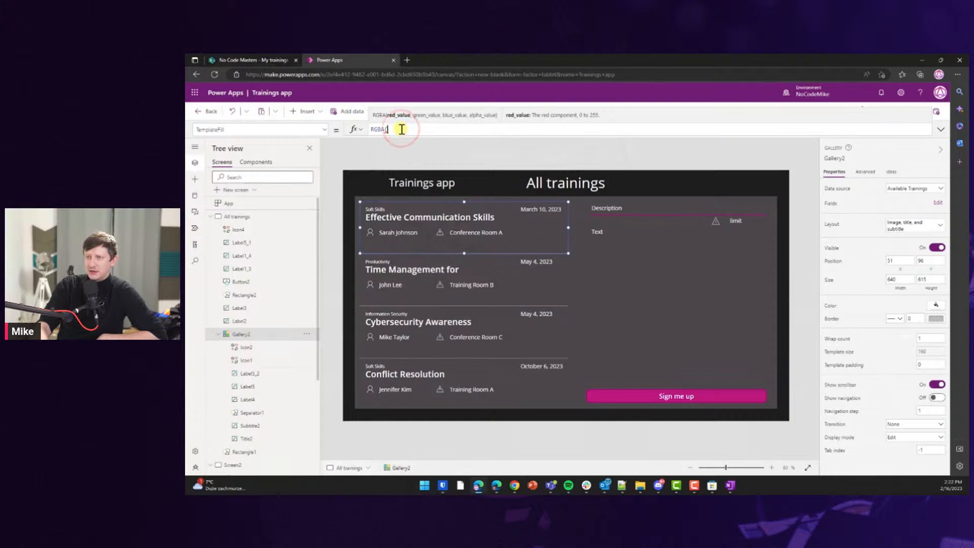
key(super+shift+c)
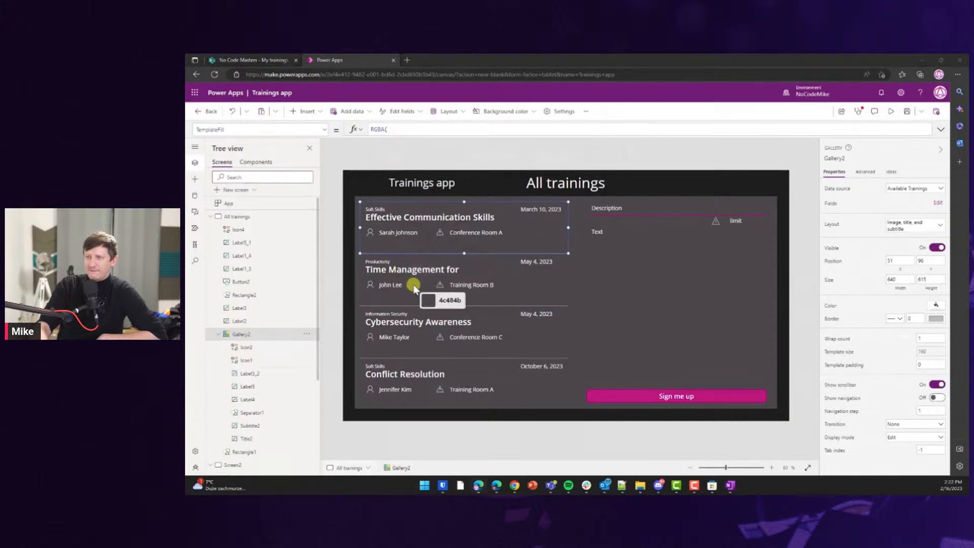
click(519, 230)
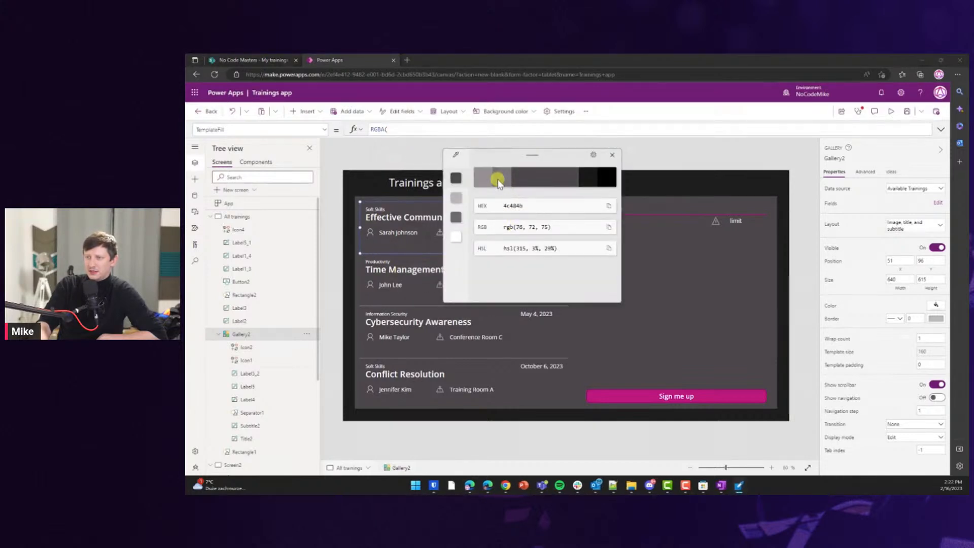
click(486, 184)
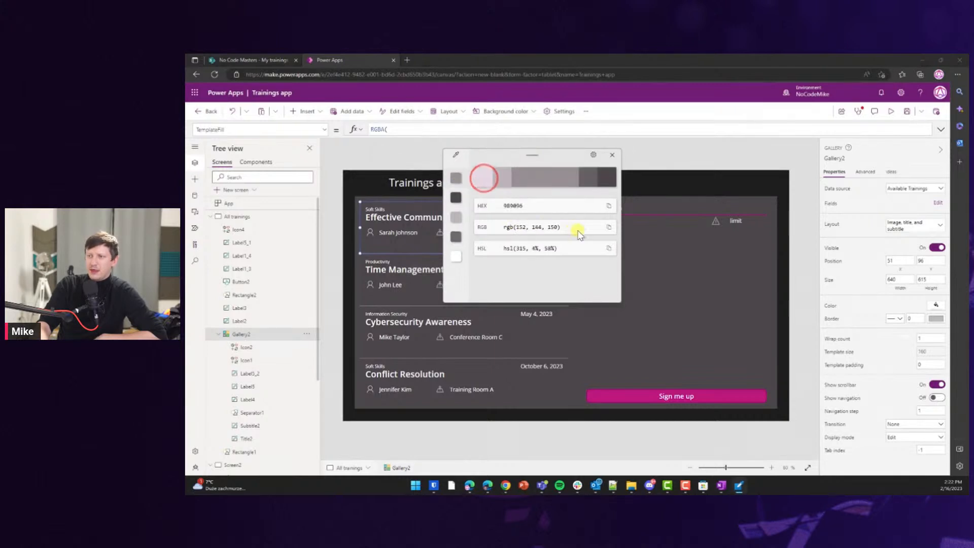
drag(516, 227, 557, 227)
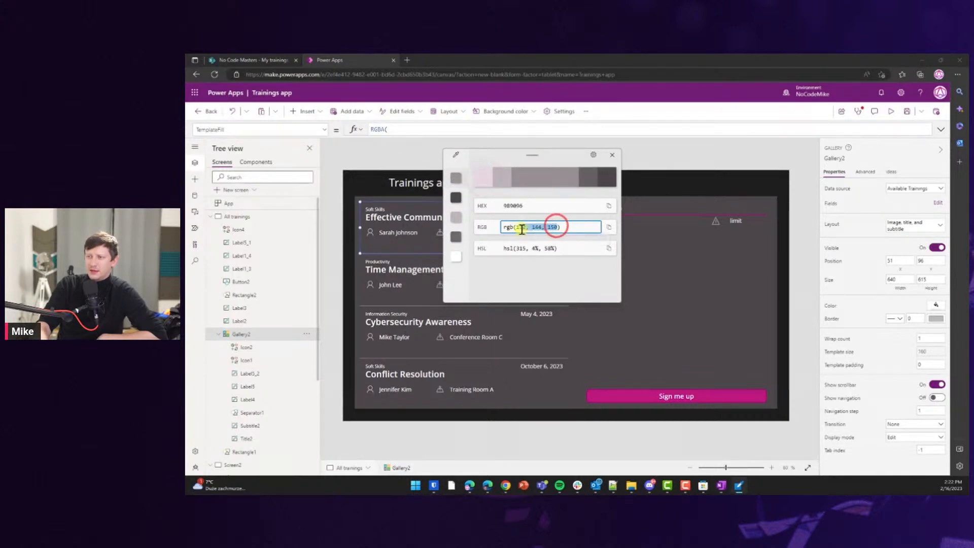
click(398, 130)
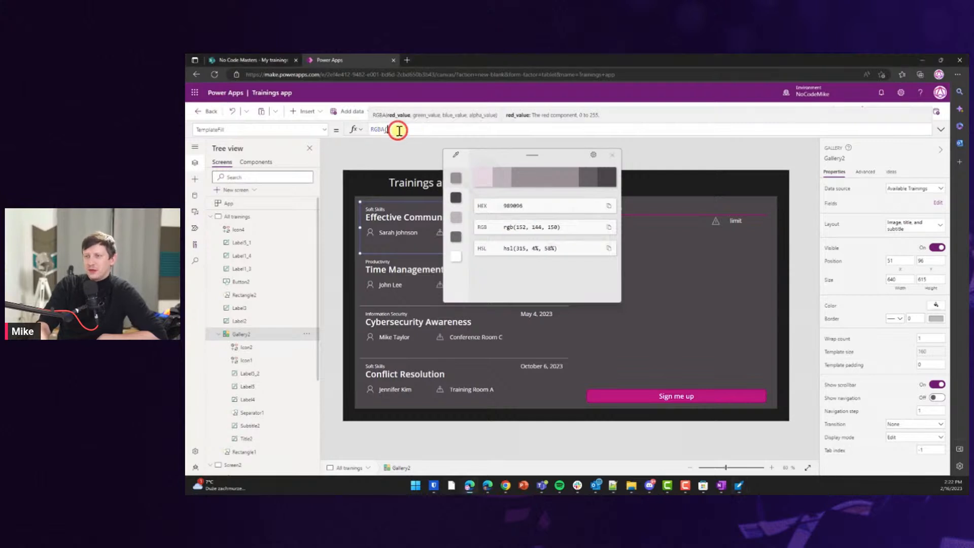
key(ctrl+v)
text(,20%))
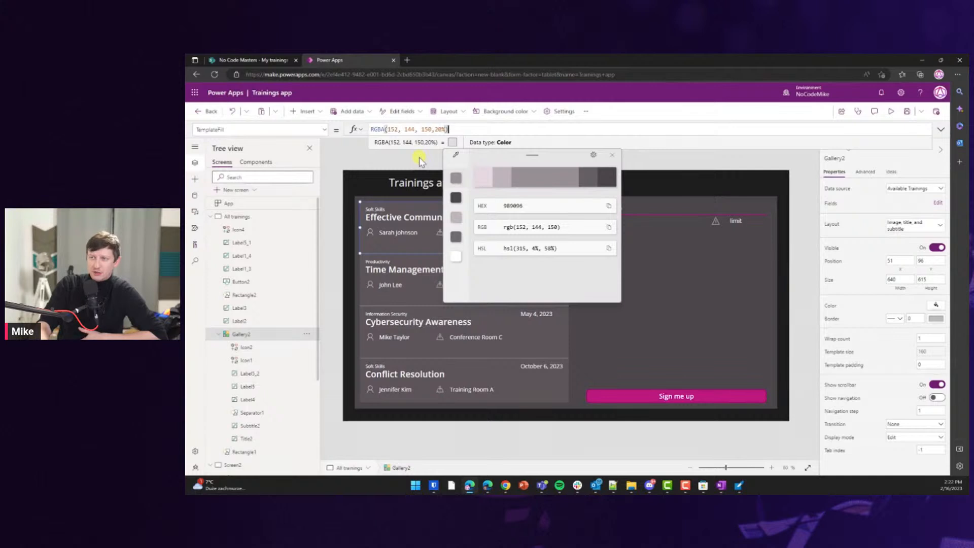
Start wrapping the fill colour in an If condition.
click(458, 129)
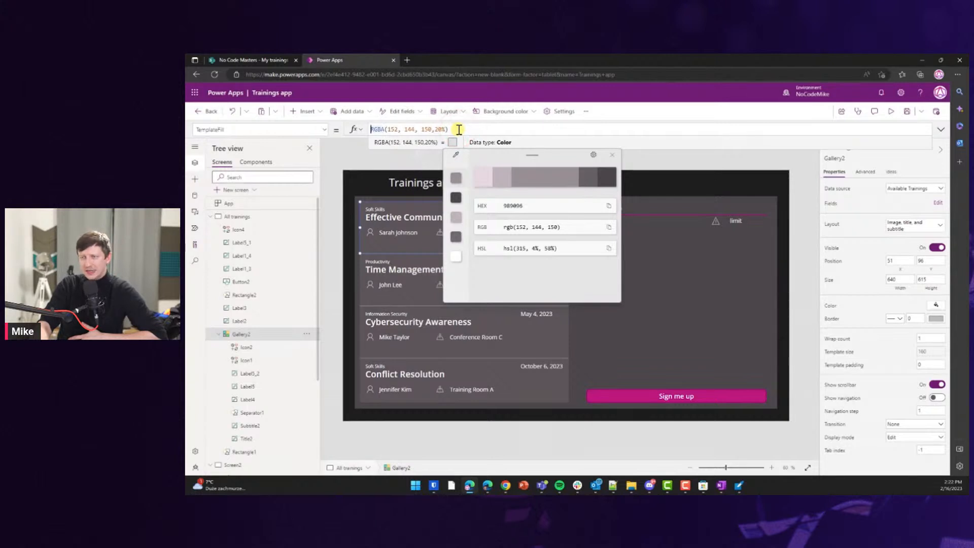
key(Home)
text(If)
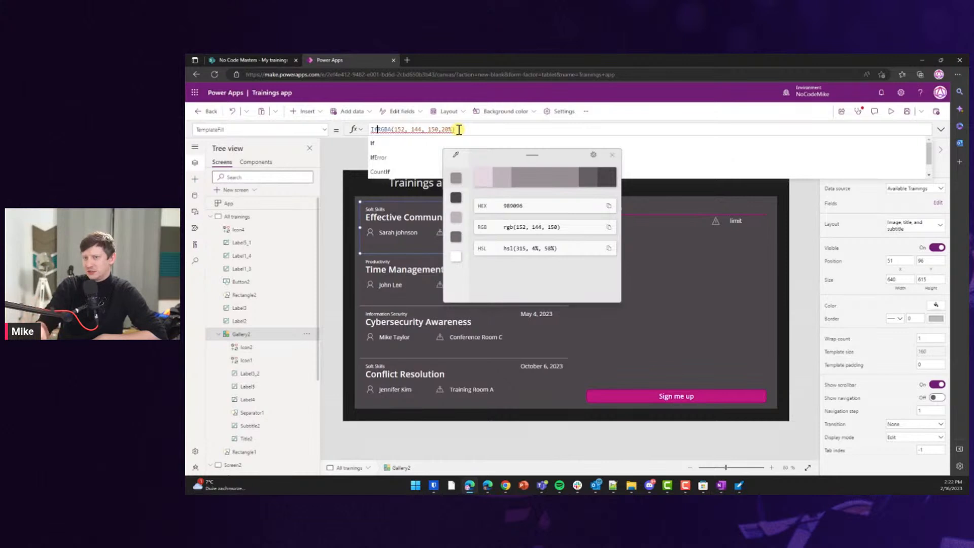
Make the template fill If(ThisItem.IsSelected, RGBA(152, 144, 150, 20%)).
text(()
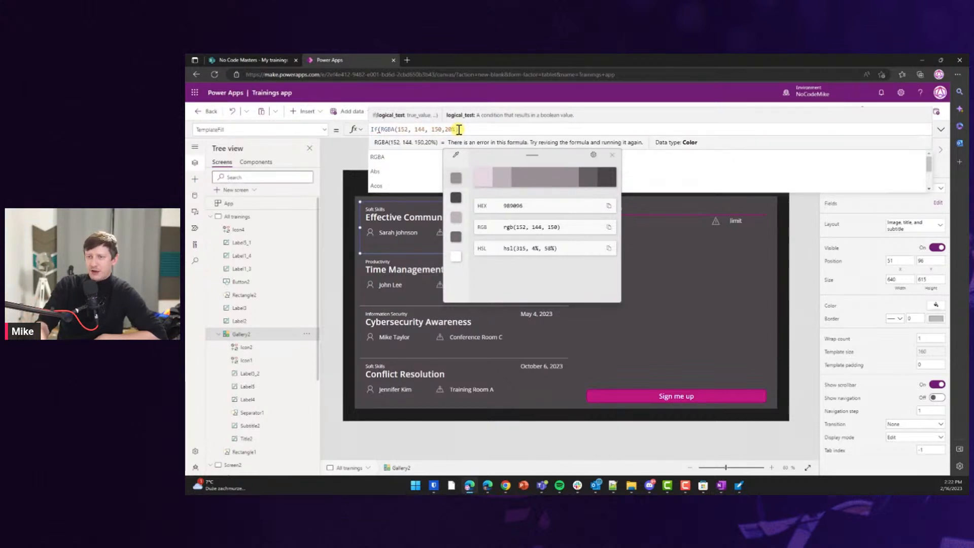
text( ThisItem)
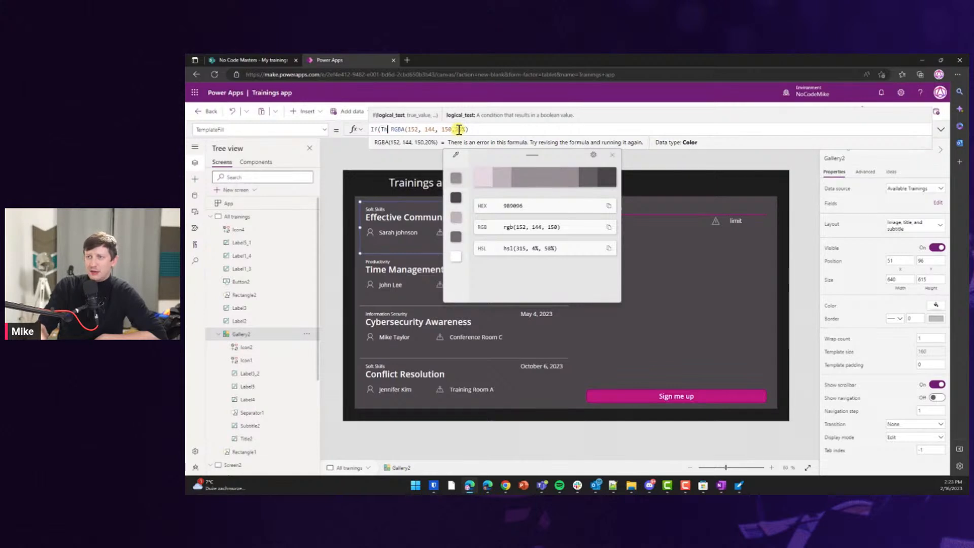
text(.Is)
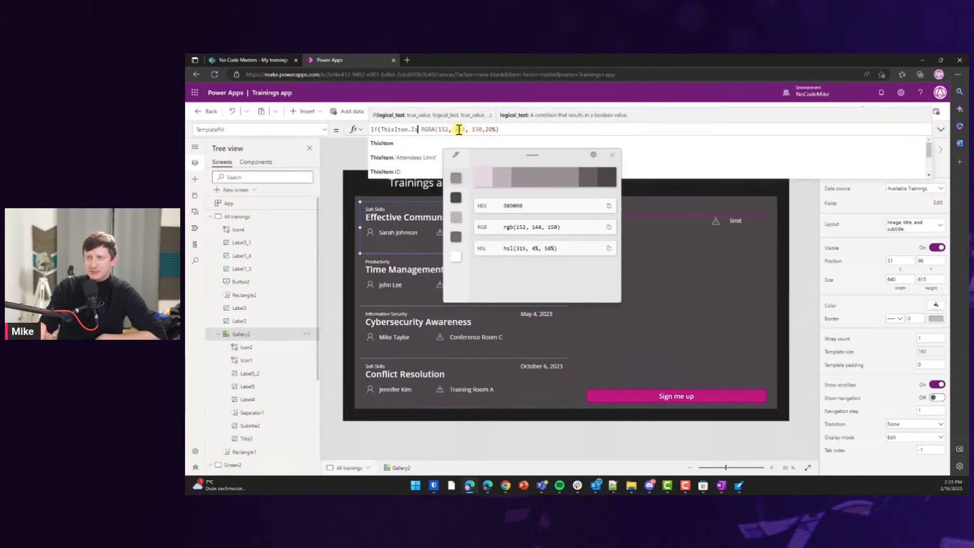
key(Down)
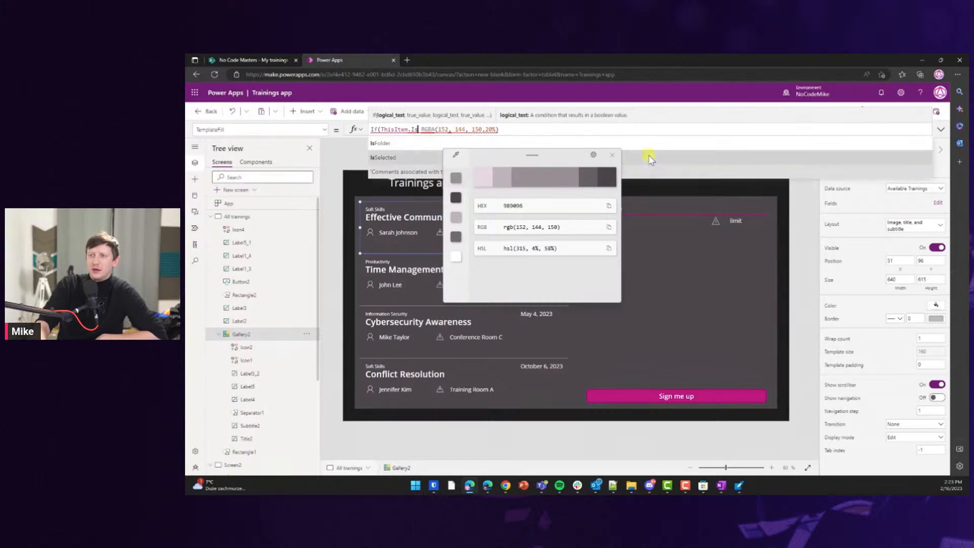
click(612, 155)
click(375, 157)
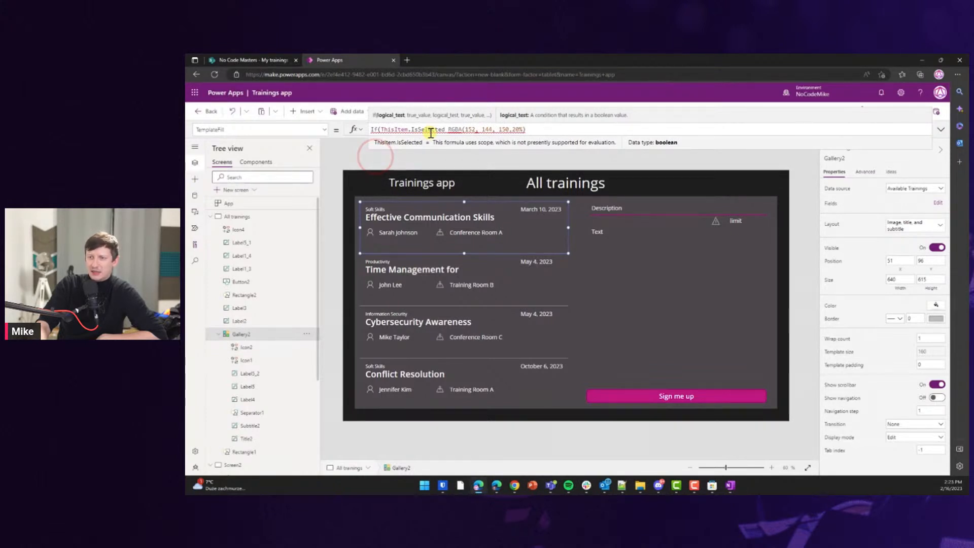
text(,)
key(Delete)
key(End)
text())
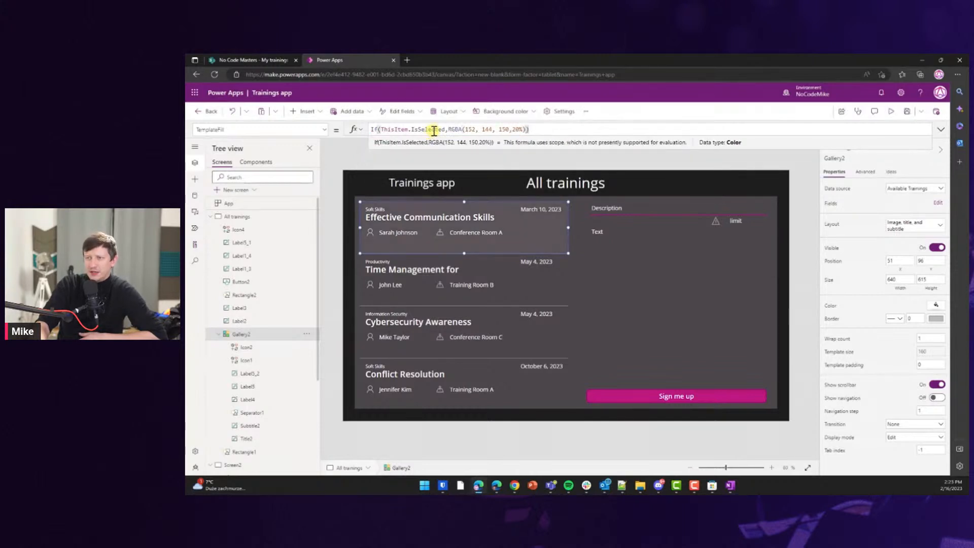
Preview the app and select Time Management, Cybersecurity Awareness, Conflict Resolution and other trainings.
click(891, 110)
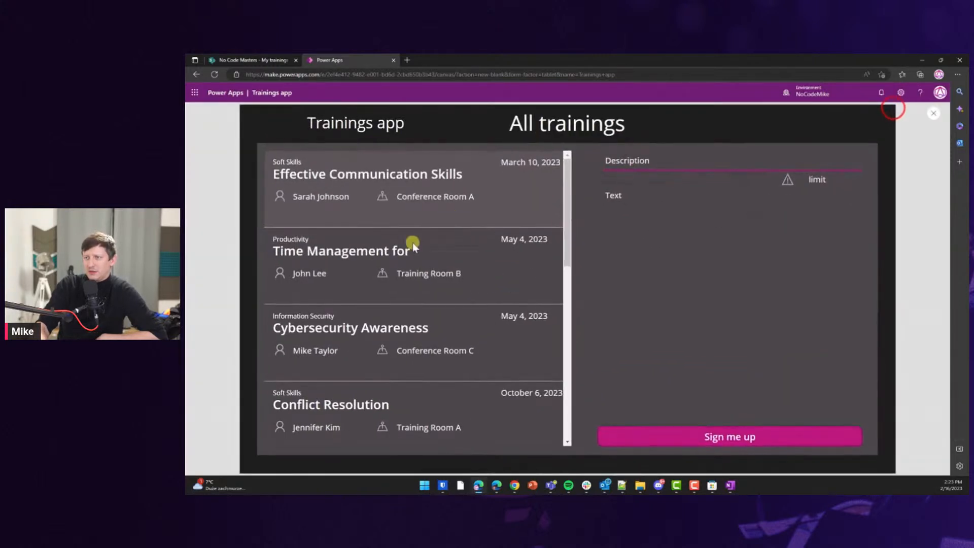
click(412, 248)
click(411, 332)
click(412, 405)
click(418, 334)
click(412, 268)
click(416, 195)
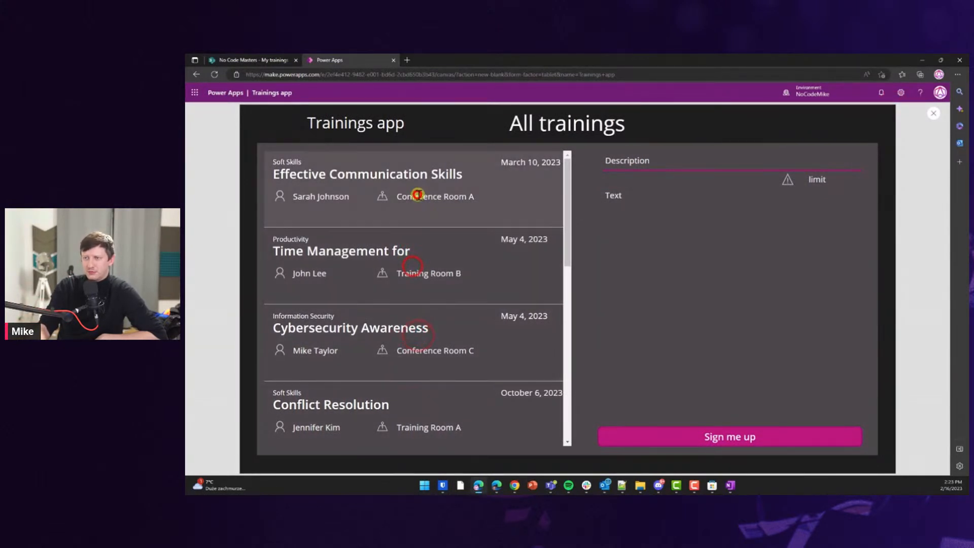
click(933, 112)
click(464, 222)
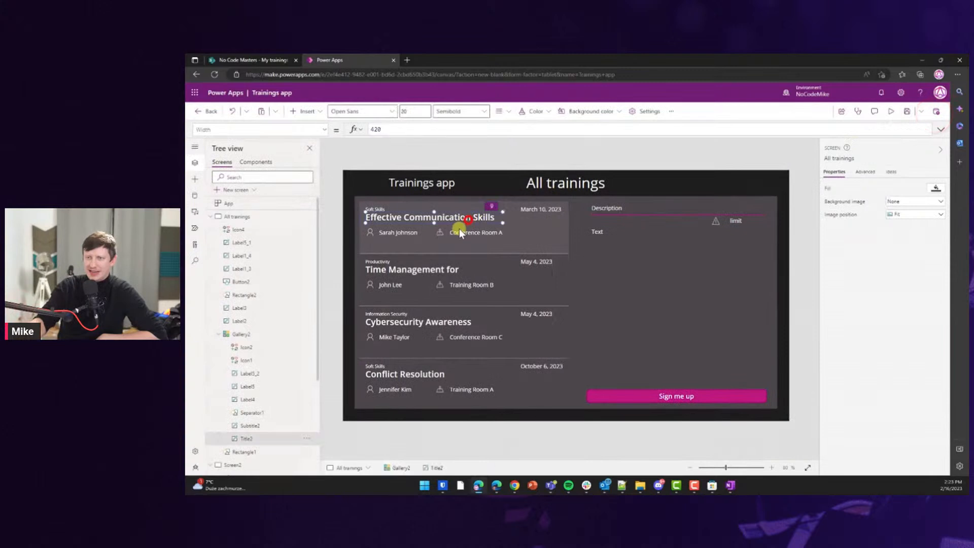
click(444, 249)
drag(465, 251, 463, 244)
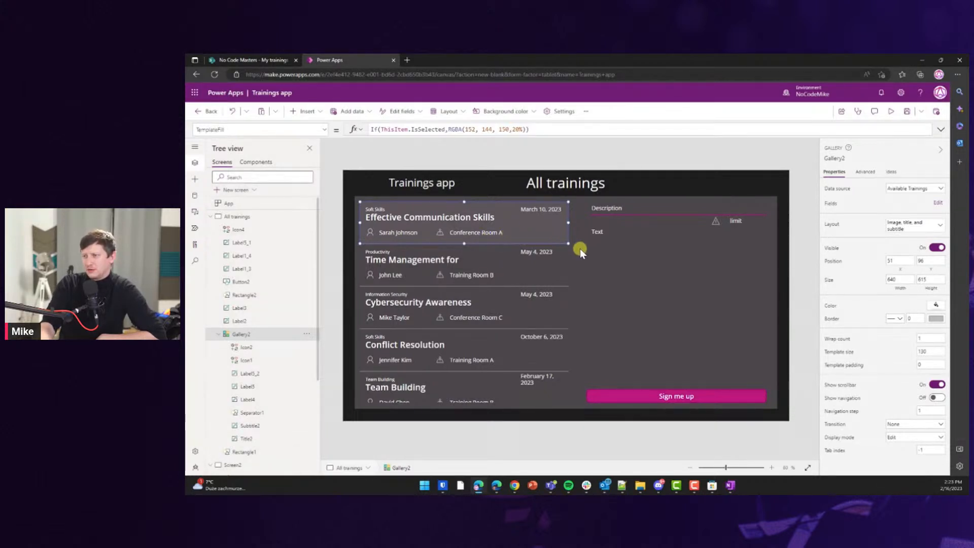
click(495, 231)
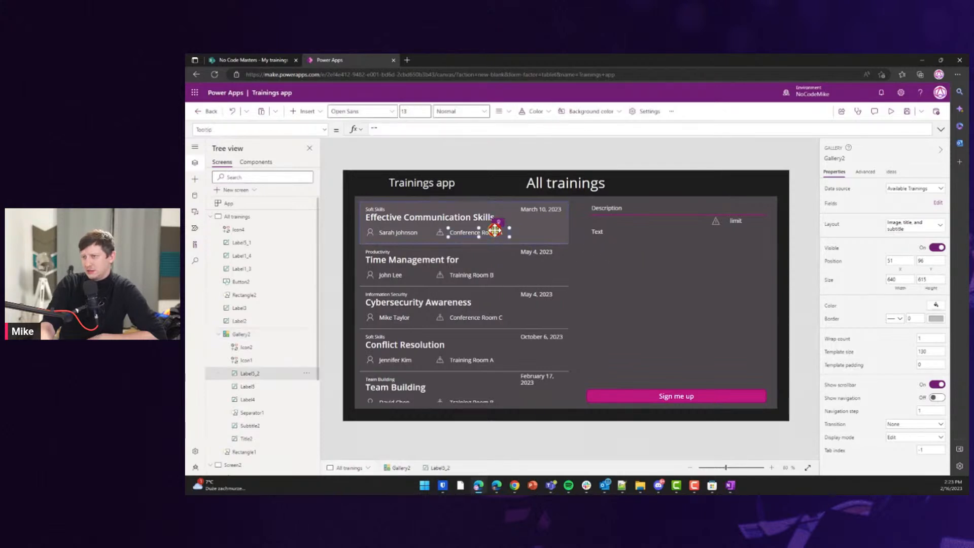
shift+click(439, 232)
drag(453, 232, 510, 232)
click(466, 233)
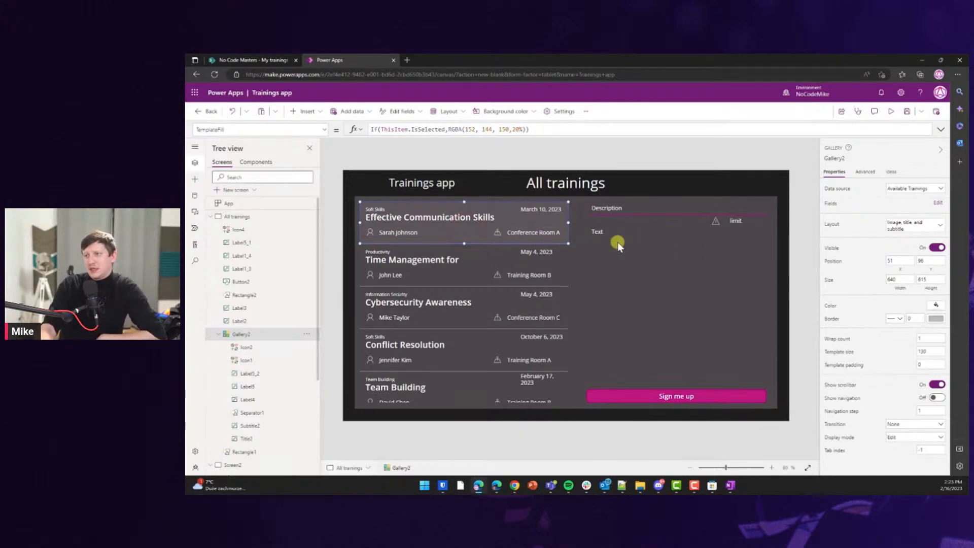
click(553, 233)
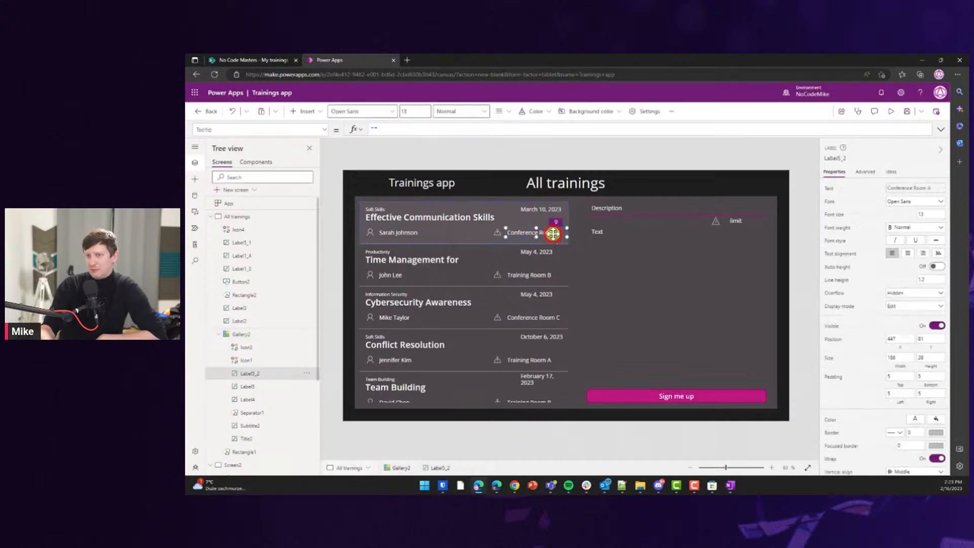
drag(549, 233, 548, 233)
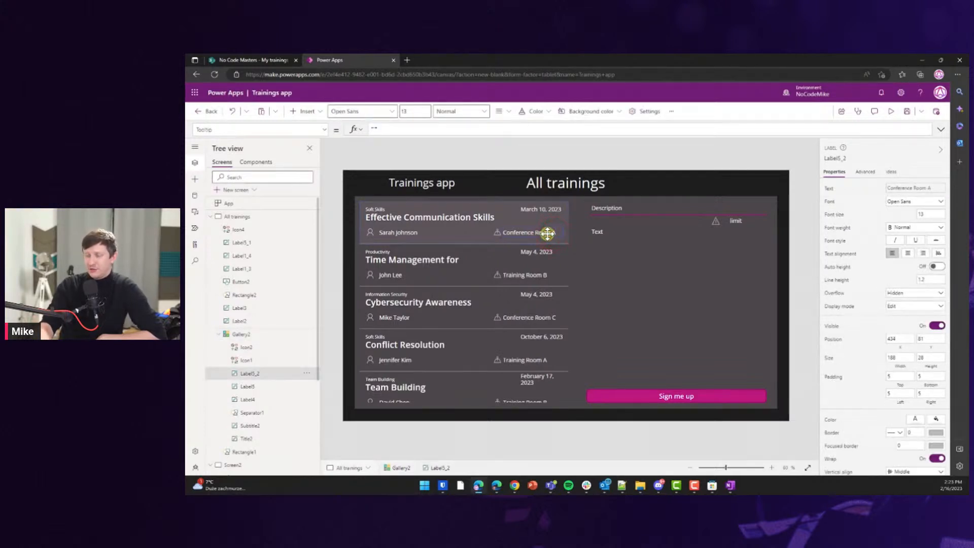
click(923, 252)
click(547, 232)
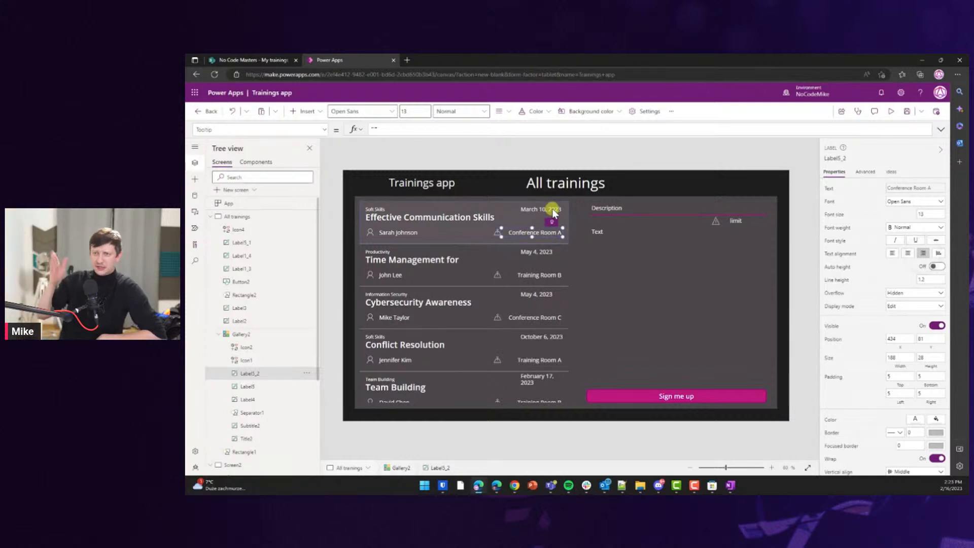
click(552, 212)
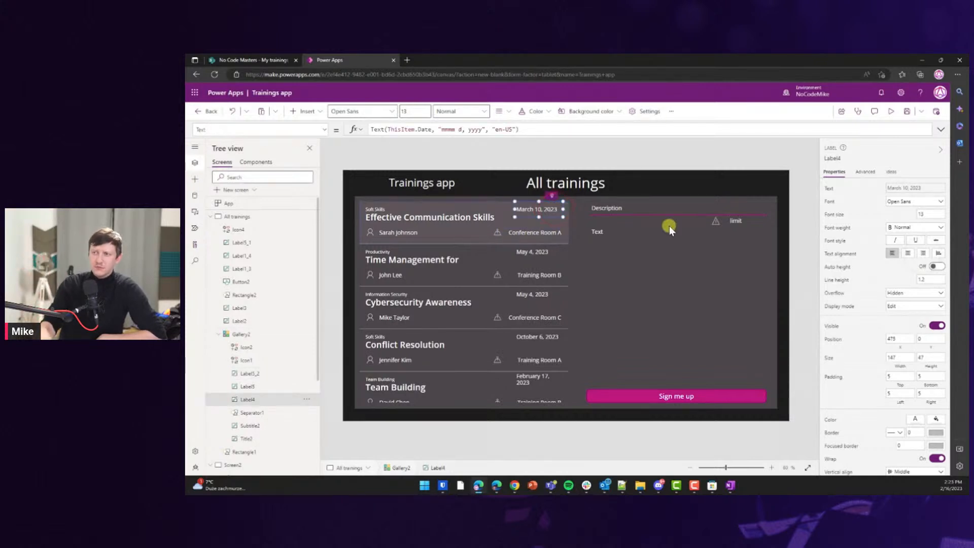
click(922, 253)
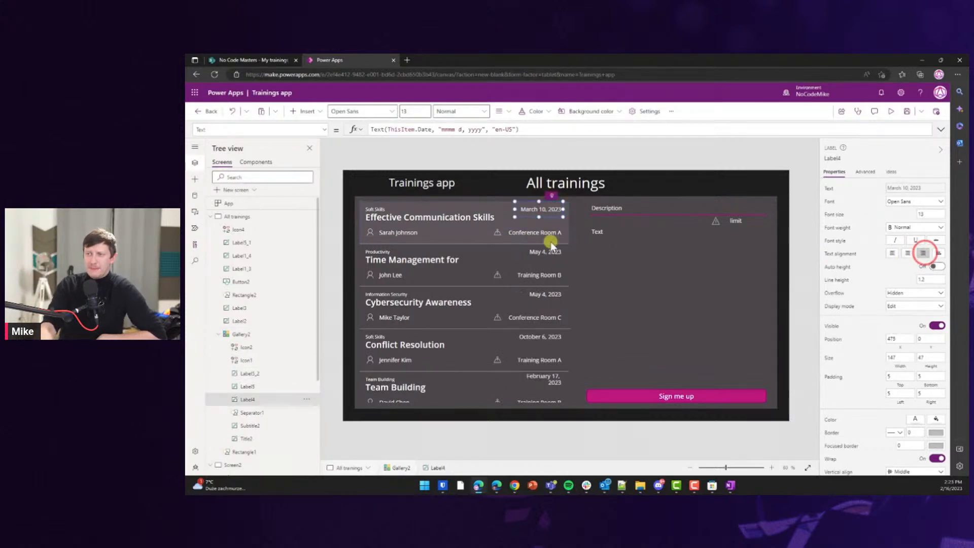
click(496, 233)
drag(498, 232, 500, 233)
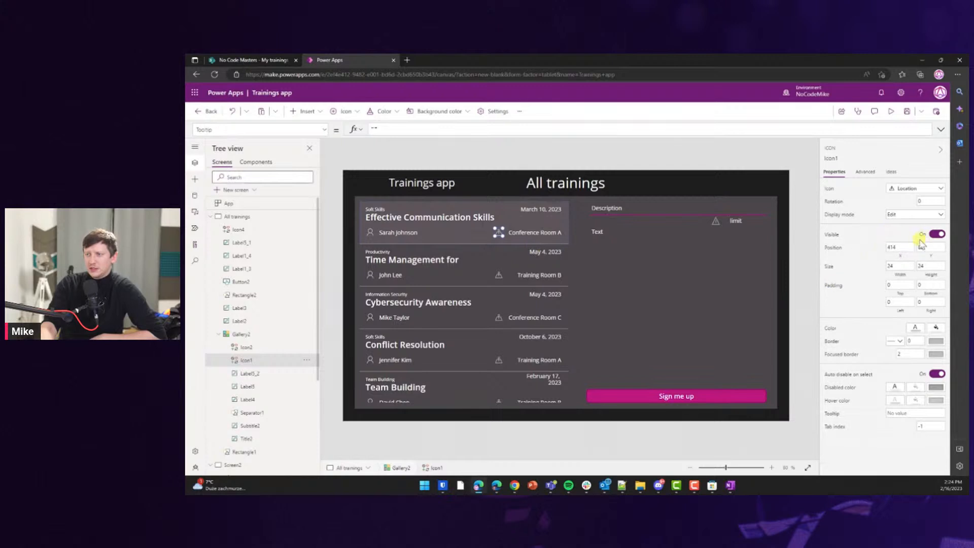
scroll(536, 258, down, 4)
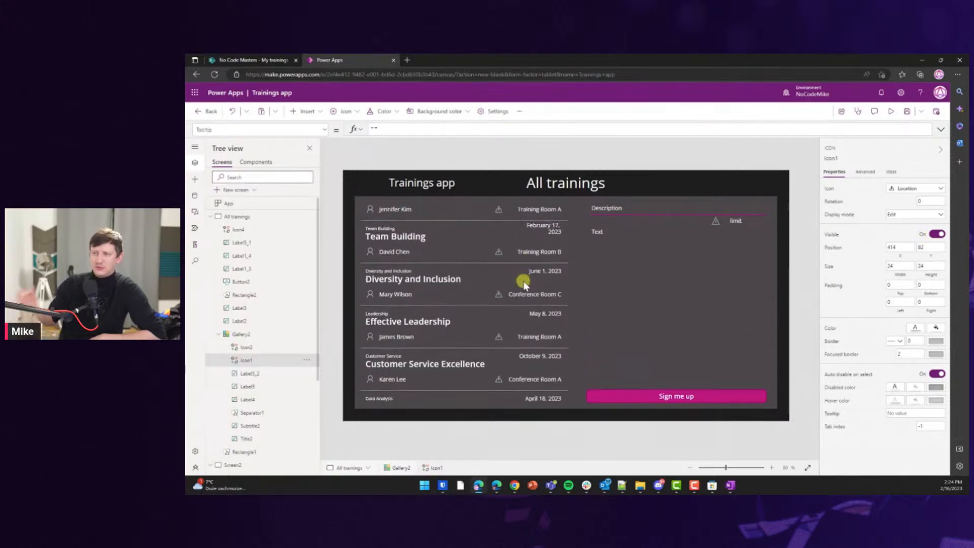
scroll(524, 283, up, 3)
scroll(524, 283, up, 1)
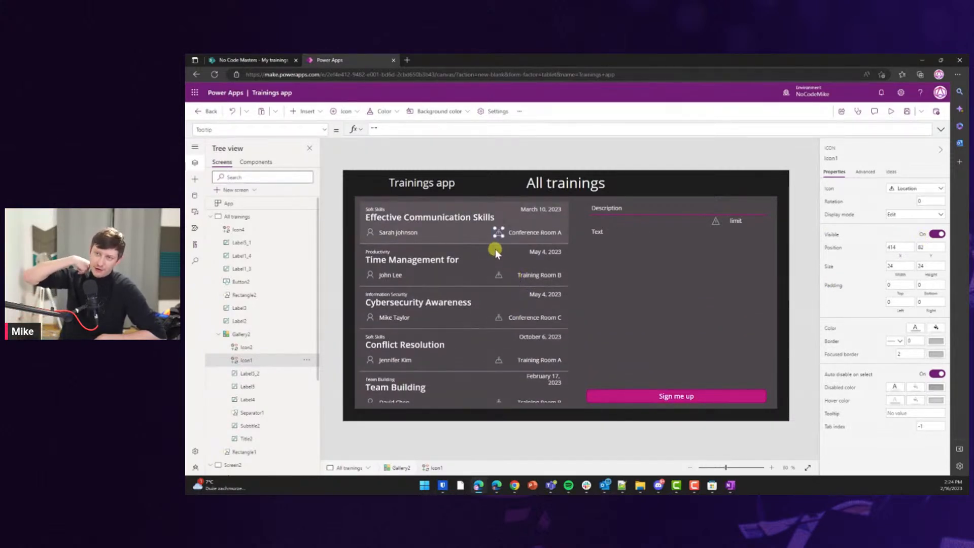
drag(498, 231, 503, 231)
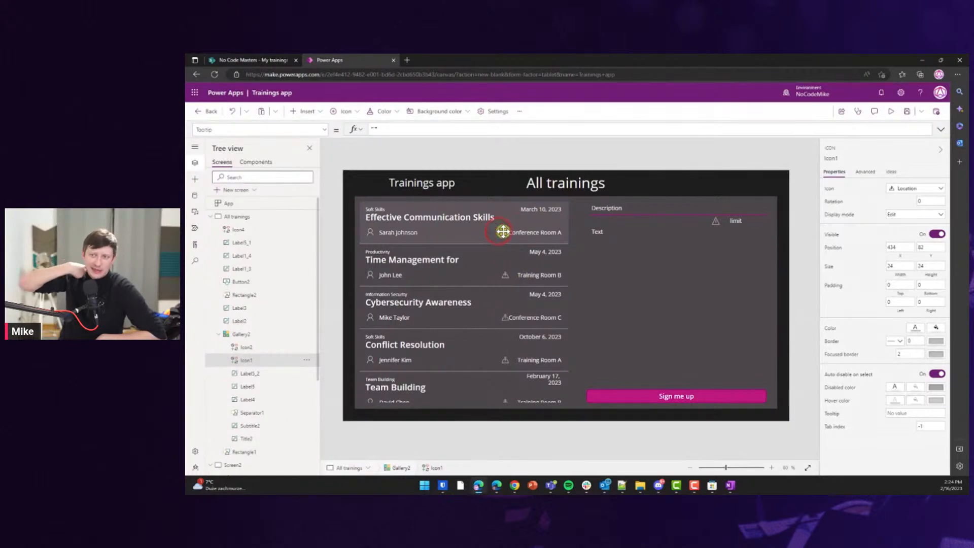
key(ctrl+z)
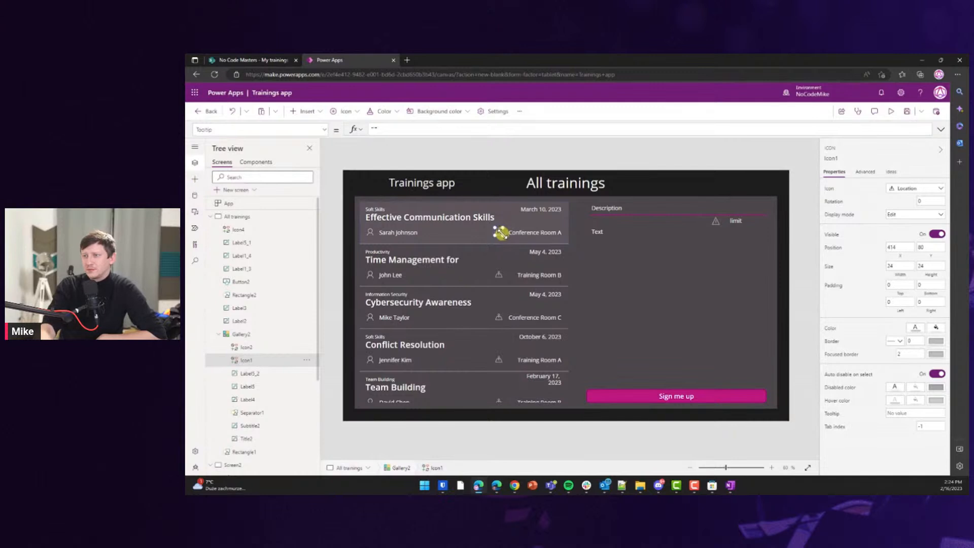
click(530, 234)
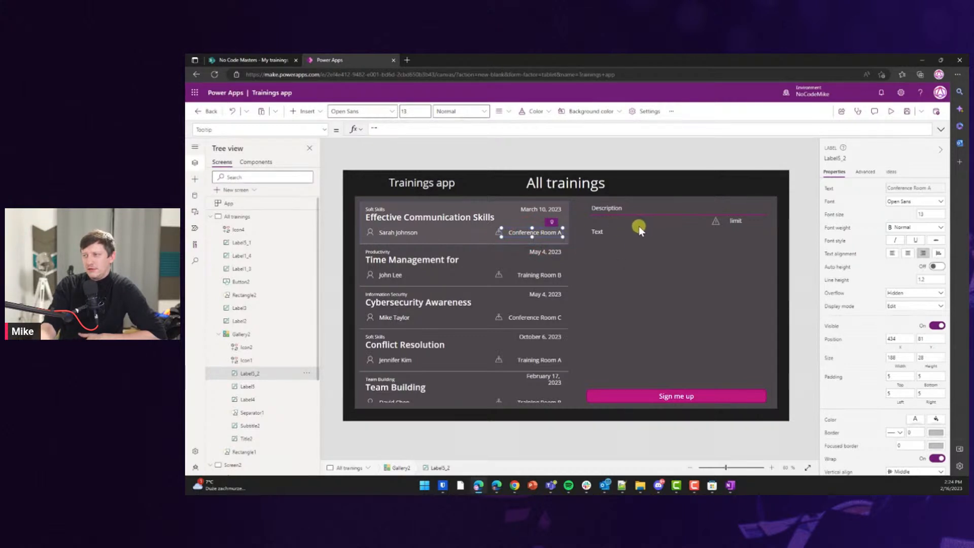
Set the description label's text to Gallery2.Selected.Description.
click(624, 273)
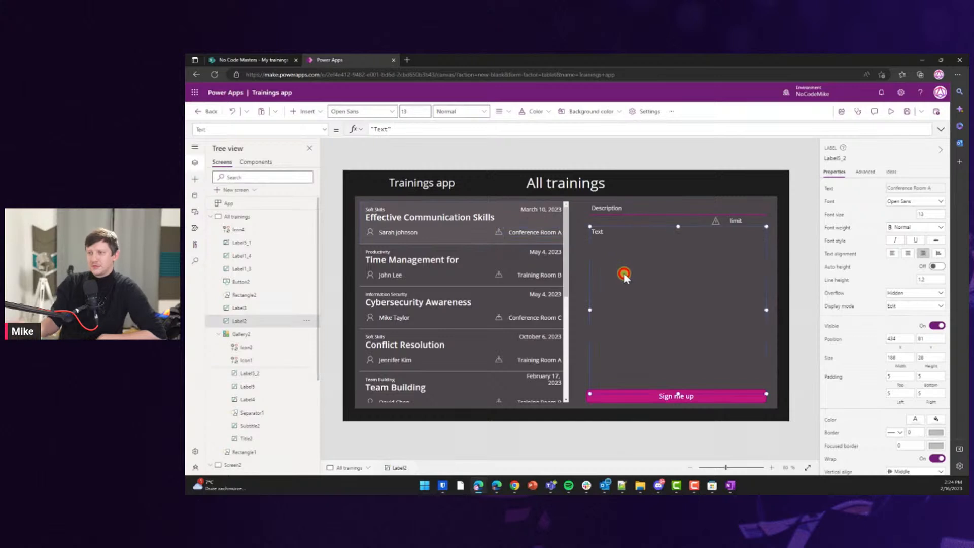
double_click(405, 129)
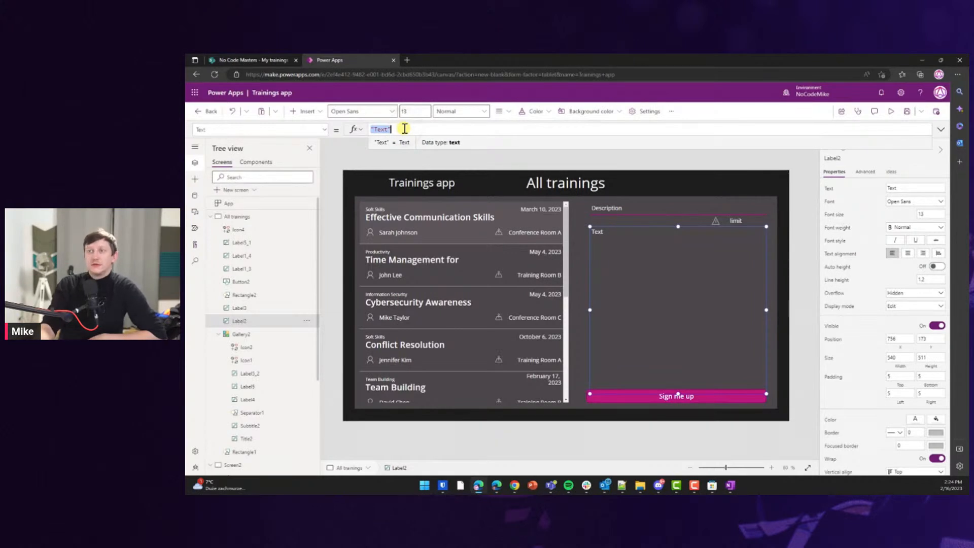
text(ThisIte)
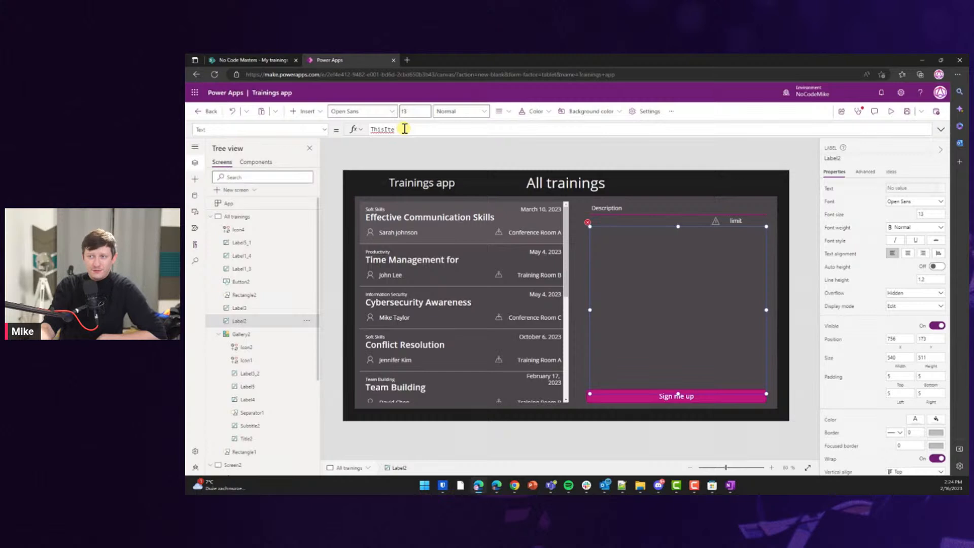
text( Galle)
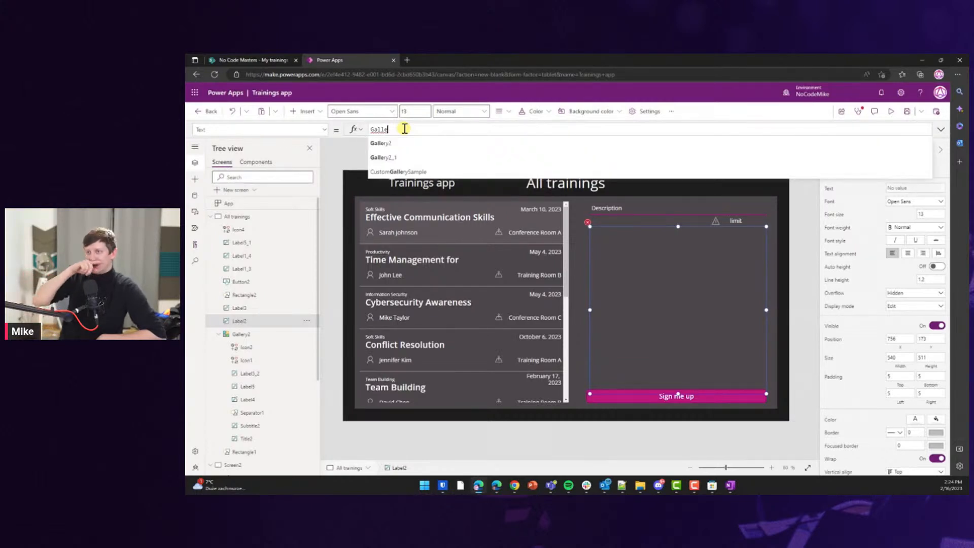
text(ry2.Selected.)
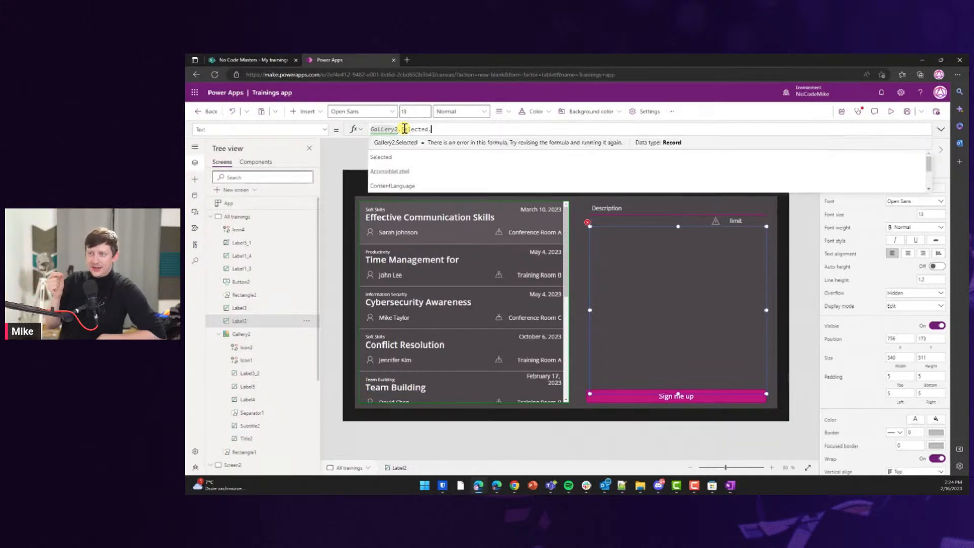
text(Description)
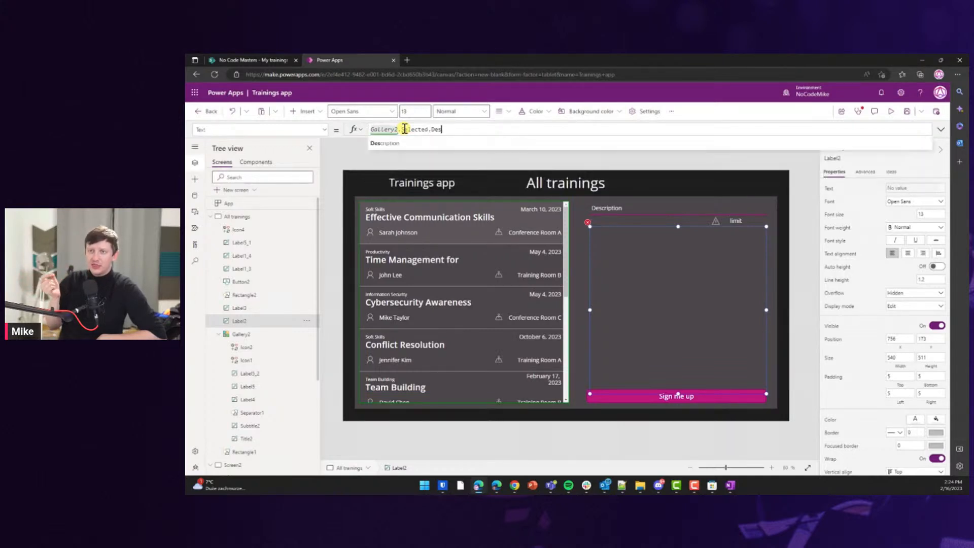
Set the limit label's text to Gallery2.Selected.'Attendees Limit', showing 20.
click(733, 222)
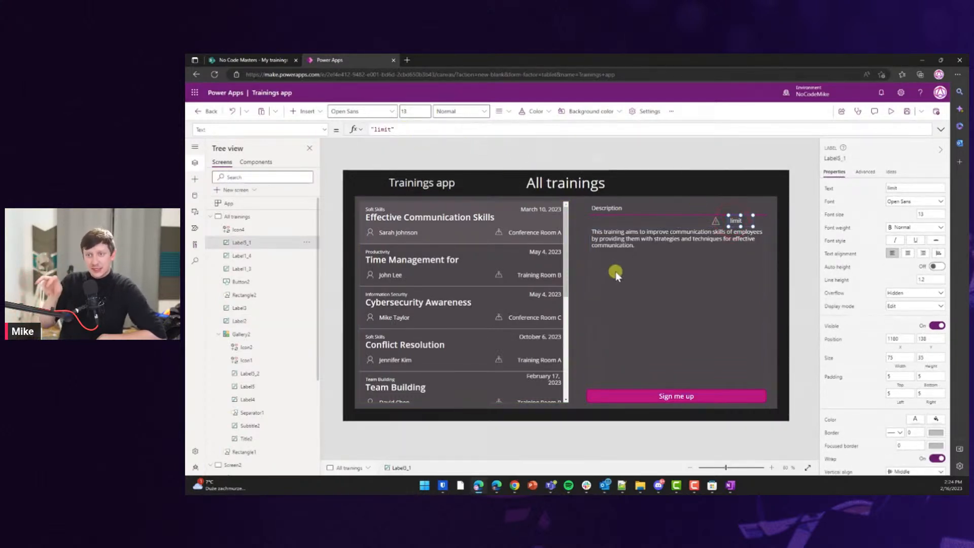
click(657, 277)
click(411, 130)
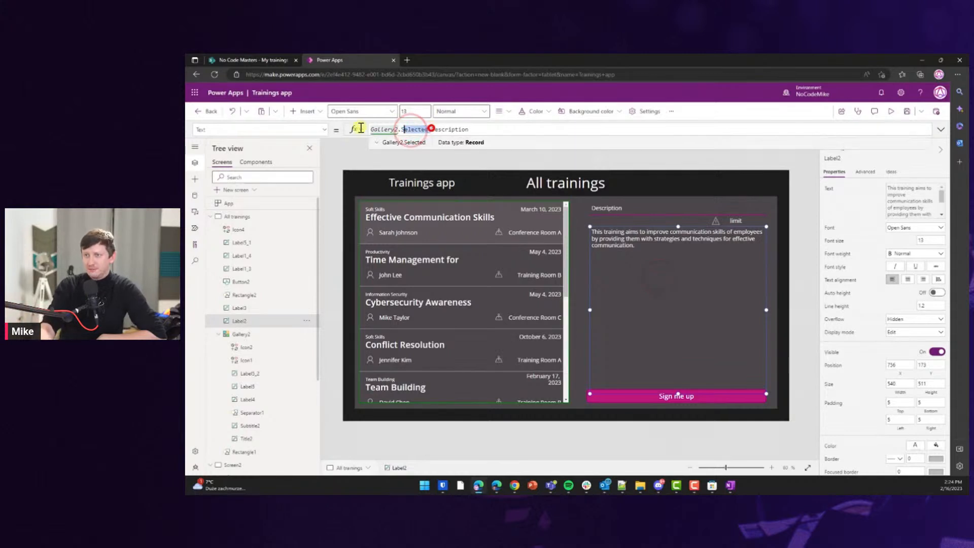
click(739, 219)
click(435, 130)
key(ctrl+a)
text(Gallery2.Selected.)
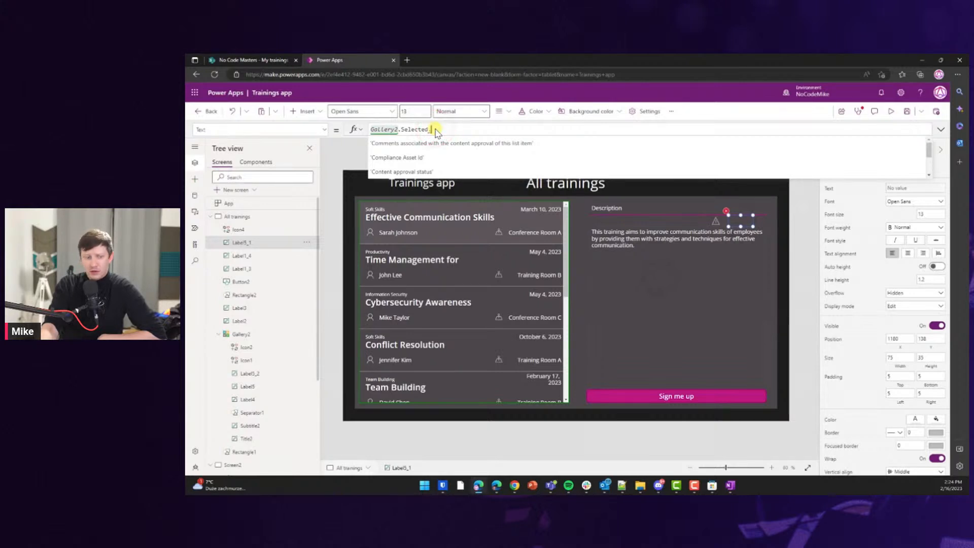
text(atten)
click(425, 143)
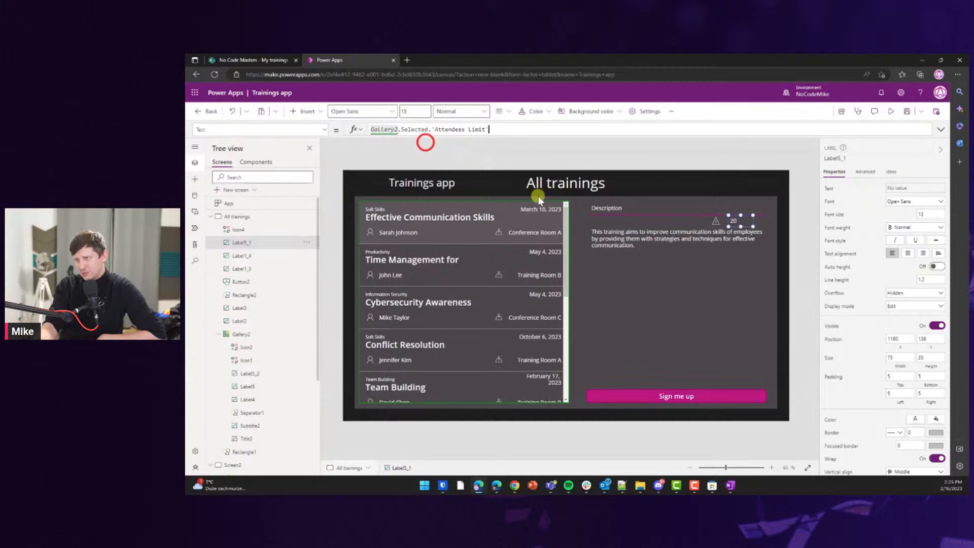
Shorten the description label and move the warning icon and limit label below it.
click(697, 221)
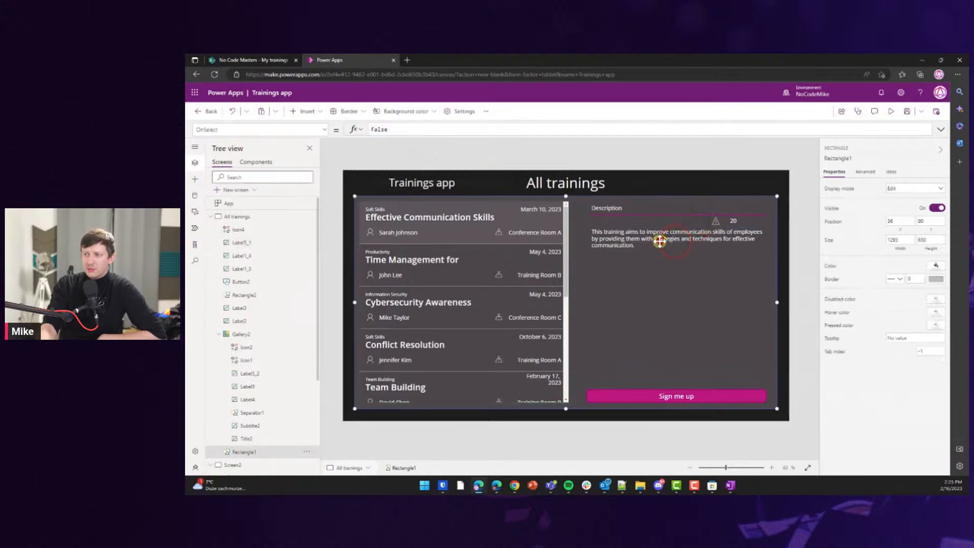
click(672, 184)
click(644, 238)
drag(678, 226, 678, 235)
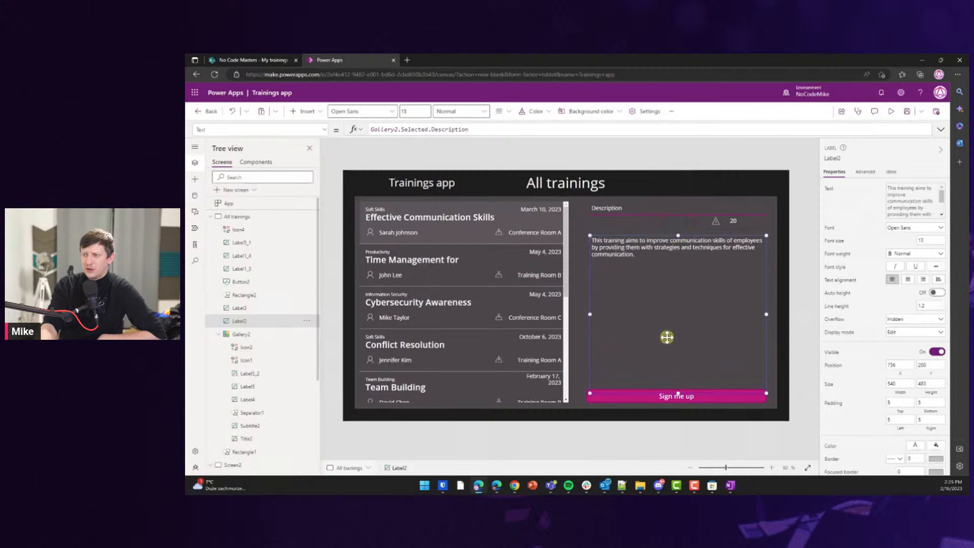
drag(677, 394, 673, 279)
click(719, 222)
shift+click(734, 220)
drag(734, 220, 722, 284)
drag(695, 255, 694, 224)
Move the warning icon and limit label to the panel's left side.
click(660, 268)
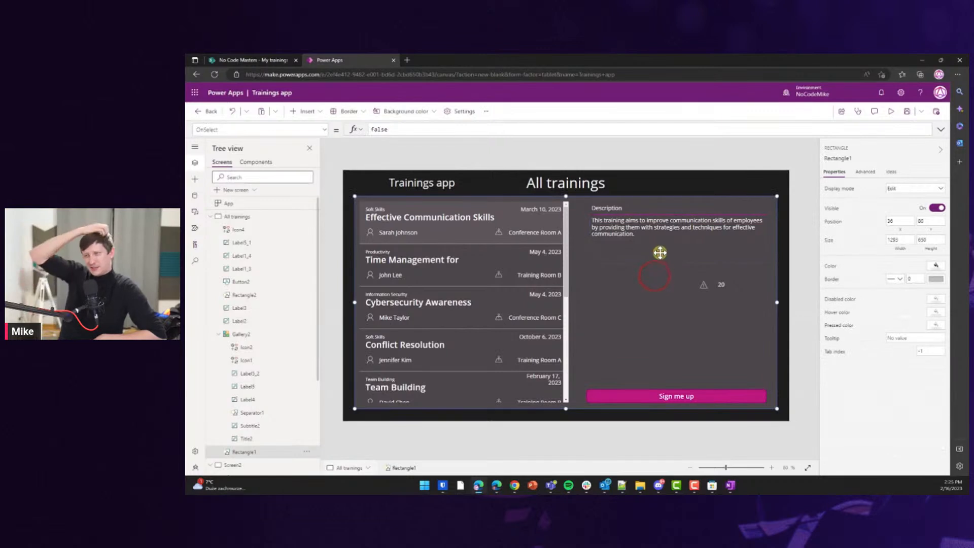
click(780, 221)
click(728, 225)
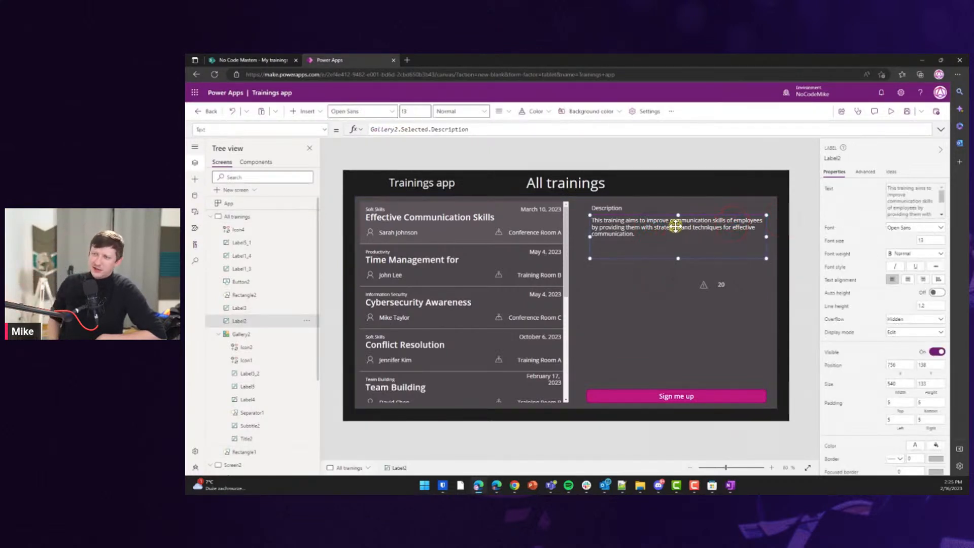
click(788, 233)
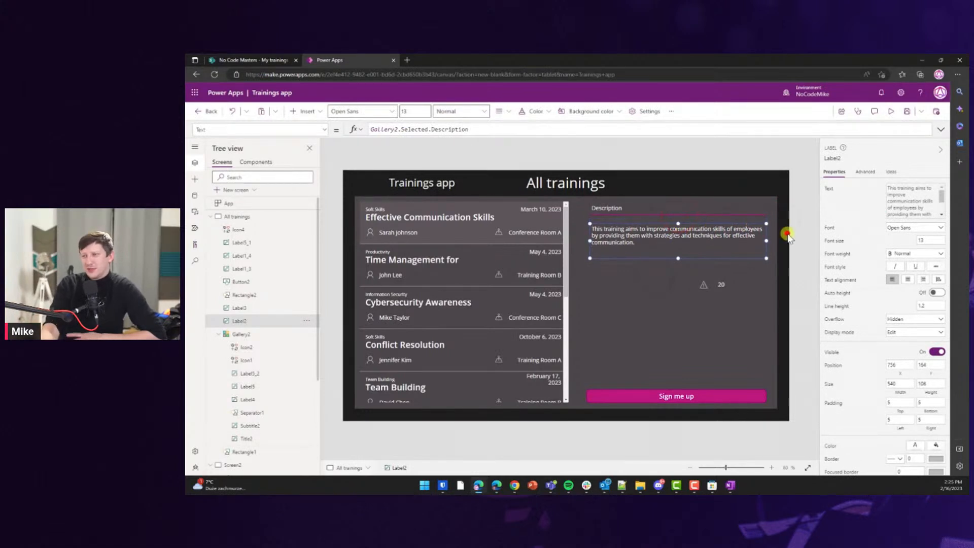
click(705, 285)
shift+click(722, 285)
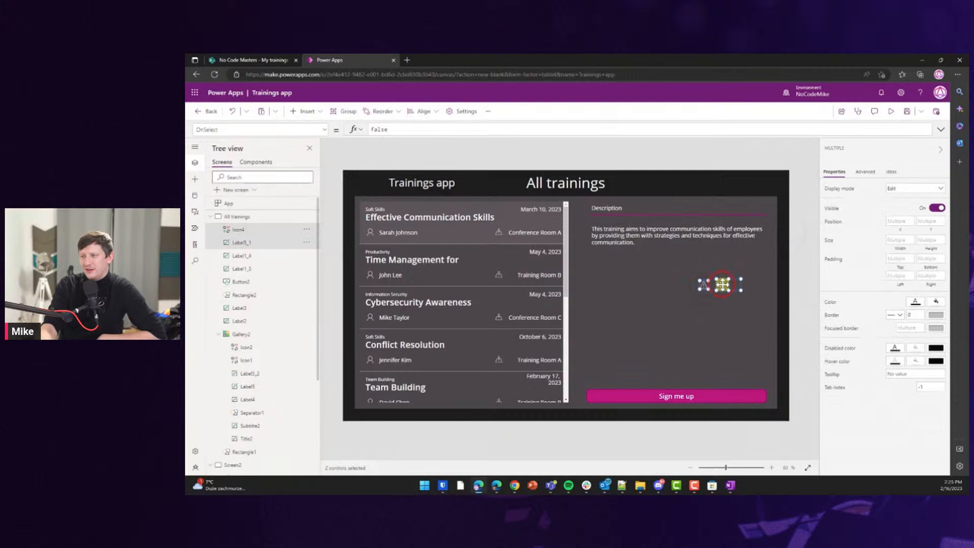
drag(721, 285, 615, 281)
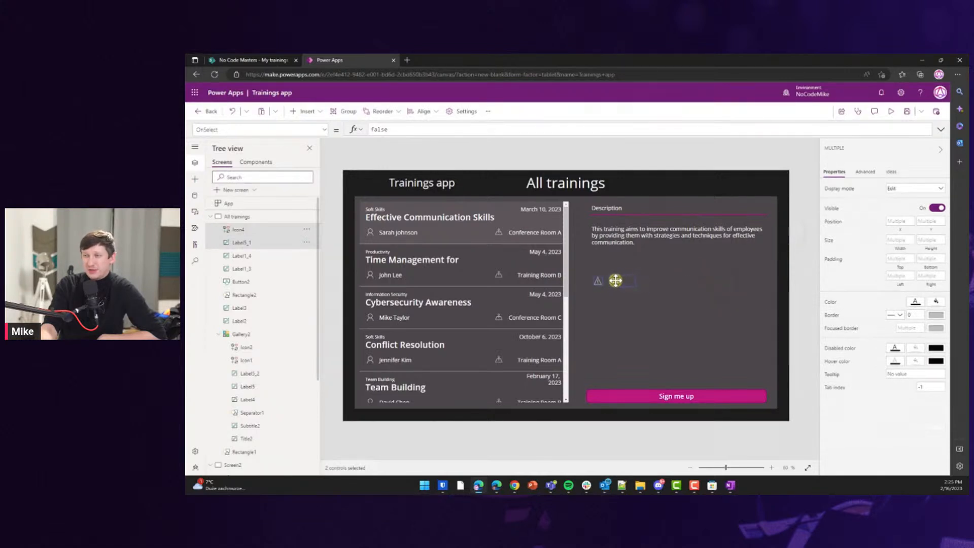
Enlarge the warning icon to 34 by 34.
click(661, 289)
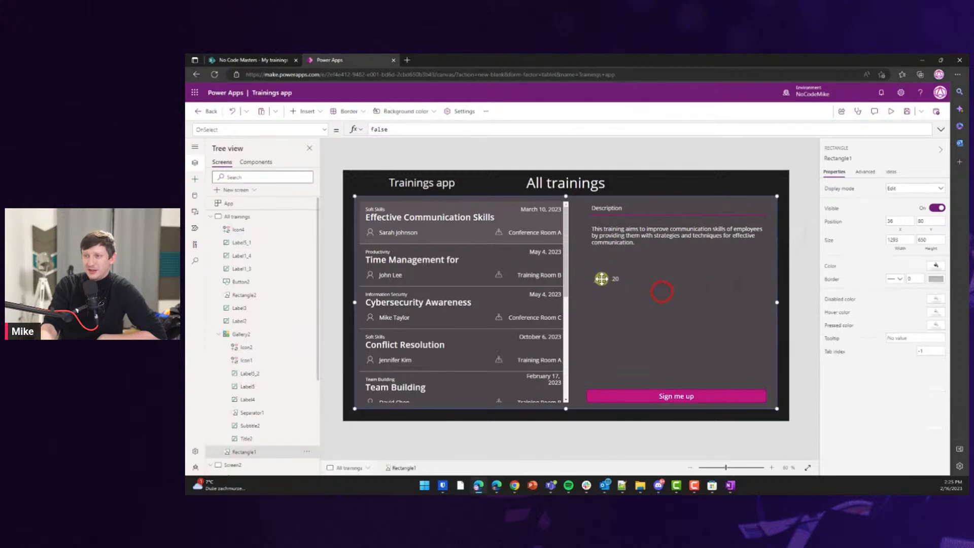
click(794, 248)
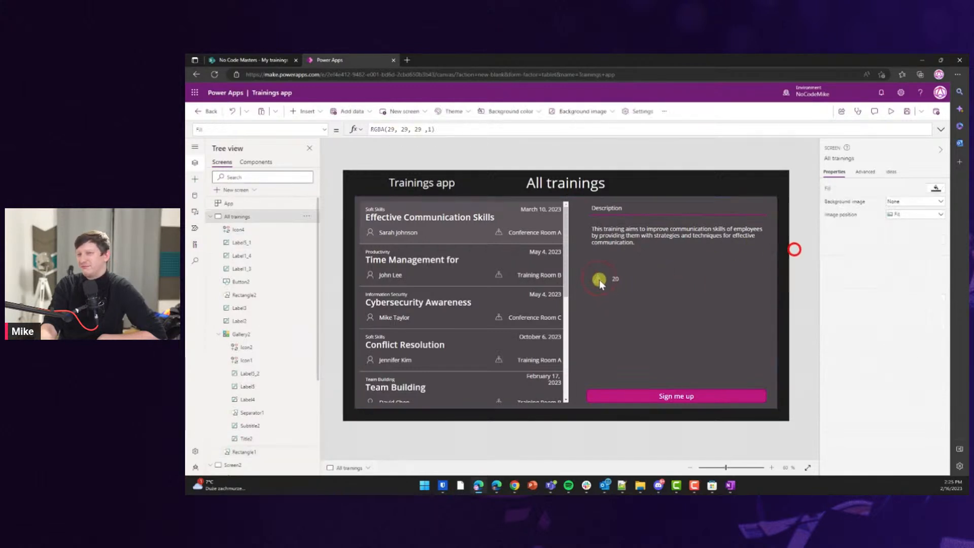
click(599, 279)
drag(605, 284, 607, 286)
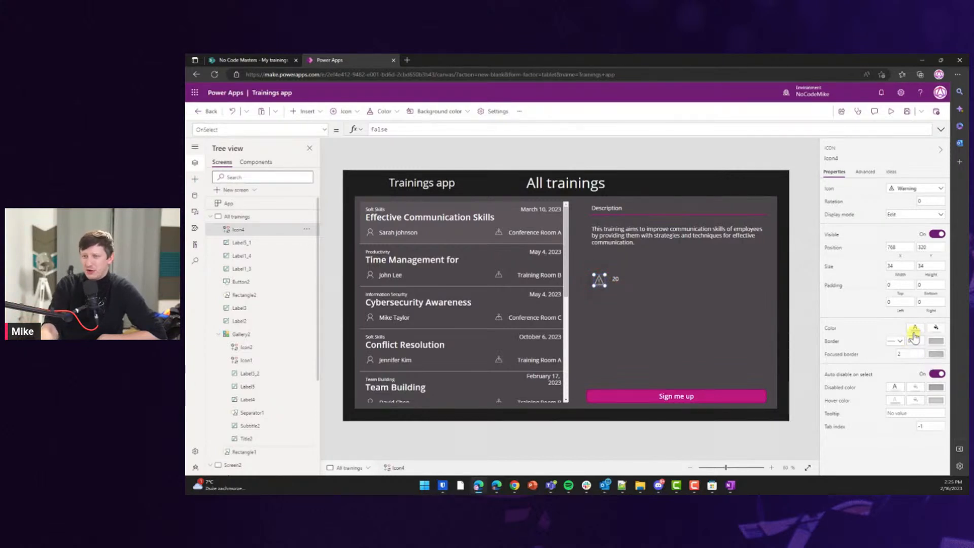
click(721, 396)
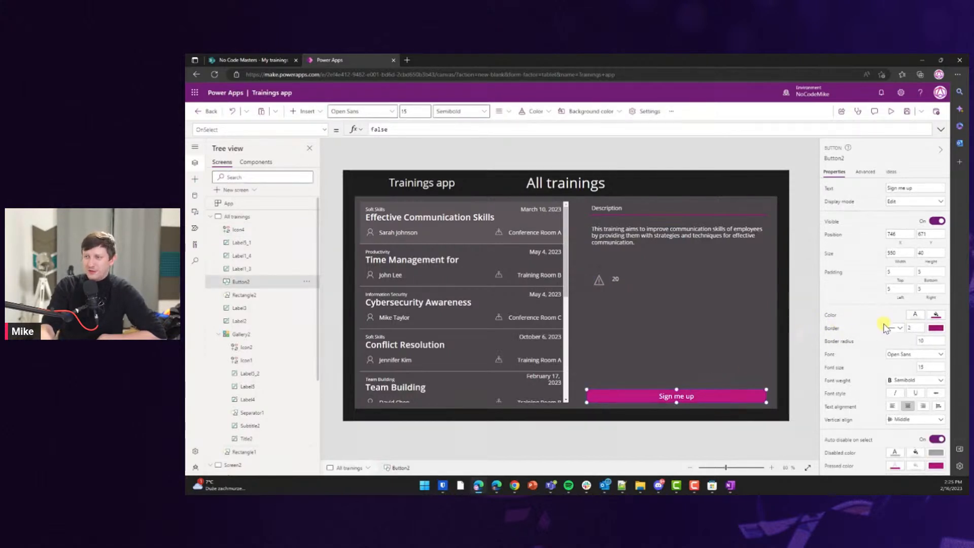
Inspect the Sign me up button's Fill colour value.
click(933, 315)
click(933, 315)
click(830, 315)
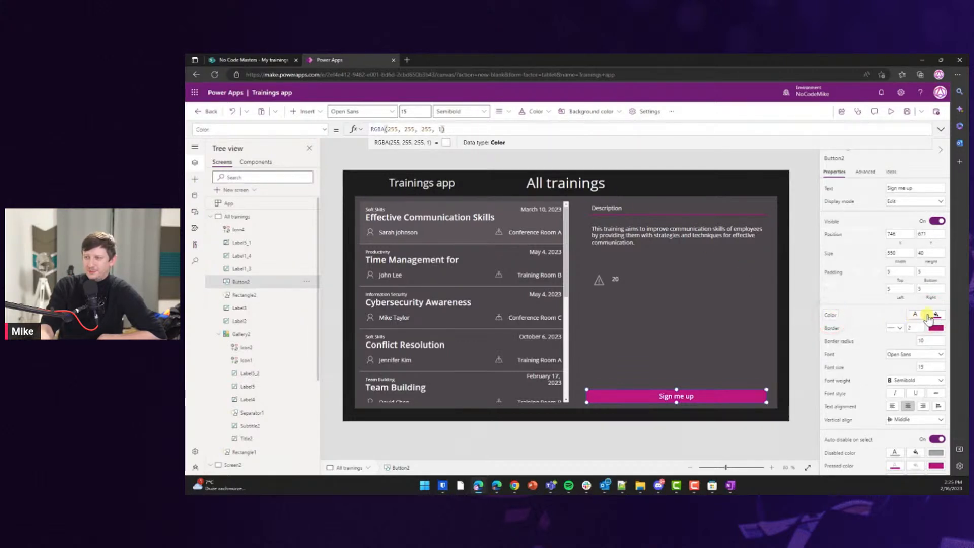
click(270, 131)
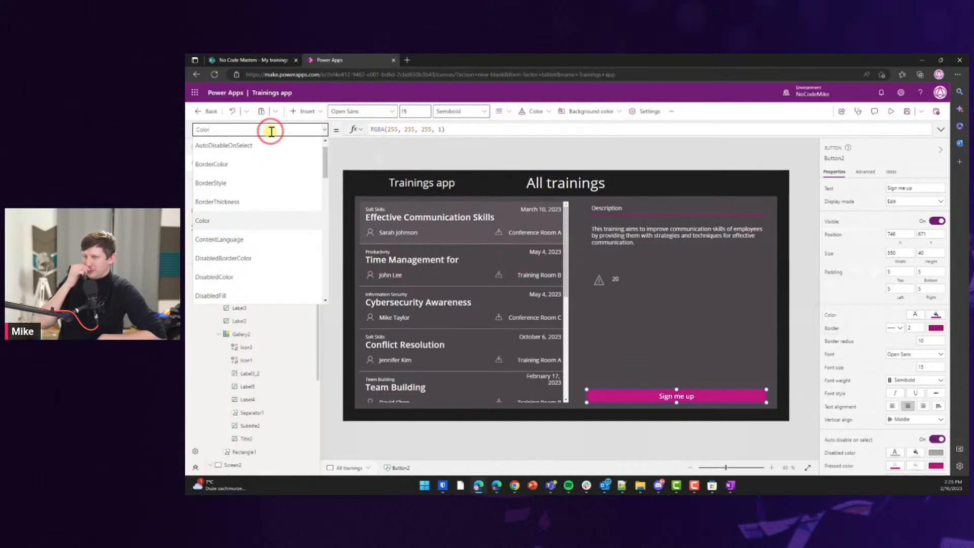
text(Fill)
key(Return)
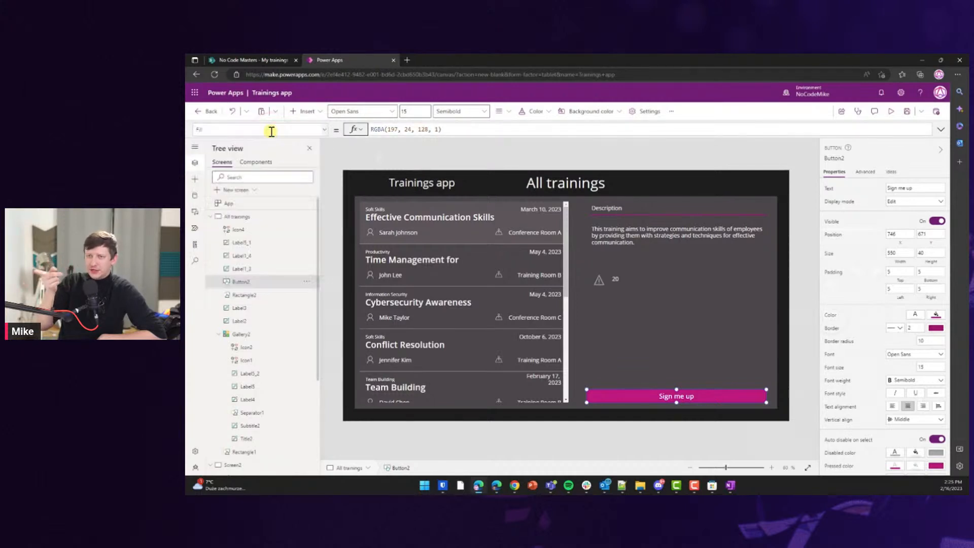
click(444, 130)
click(634, 356)
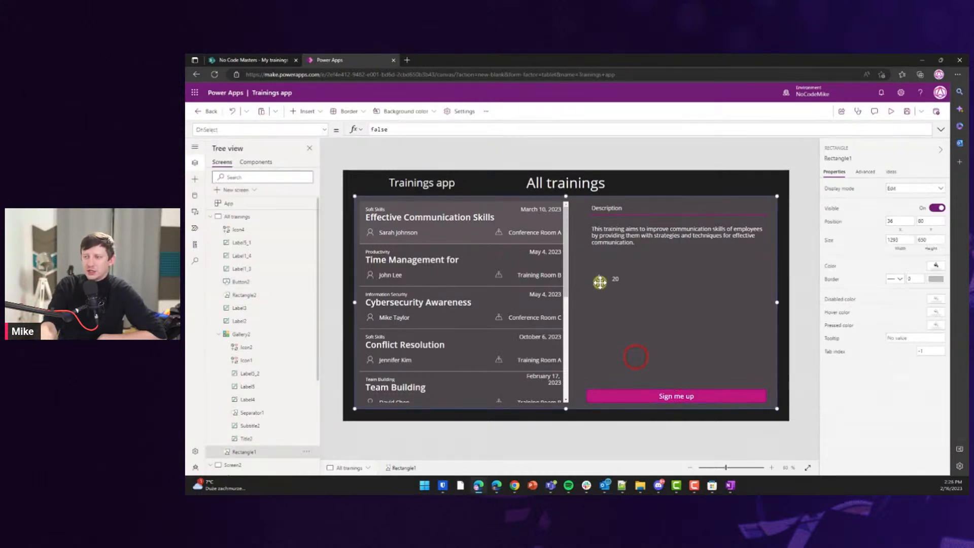
Colour the warning icon with the magenta theme swatch and show its Color formula.
click(817, 271)
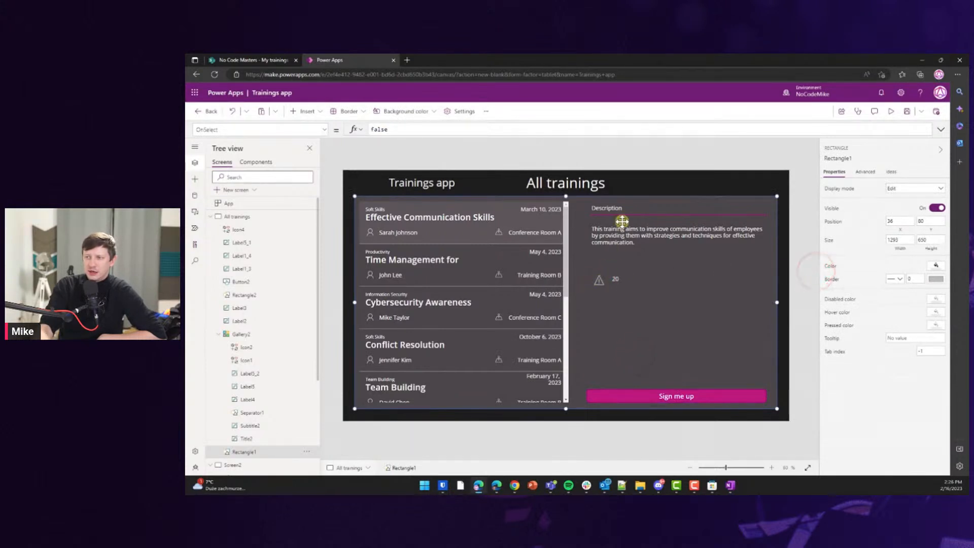
click(624, 187)
click(597, 278)
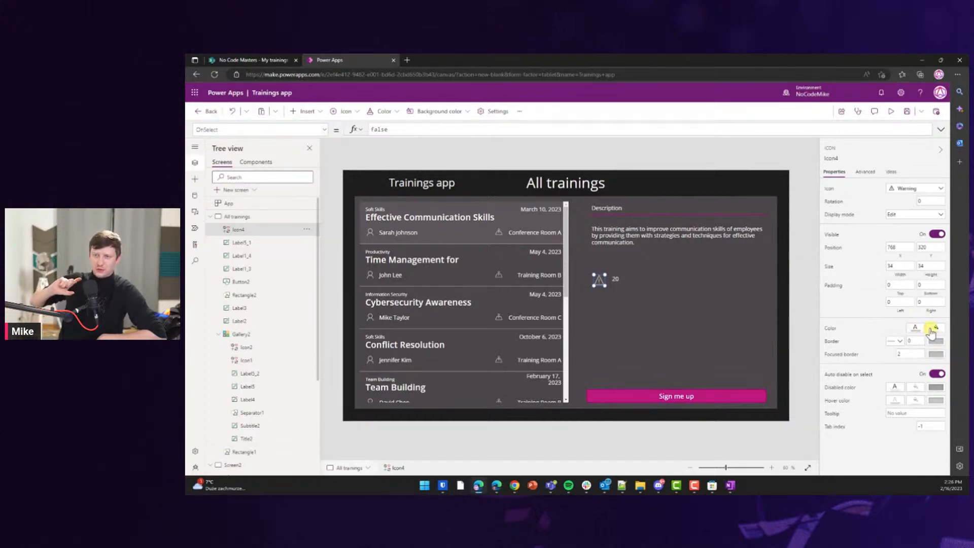
click(915, 329)
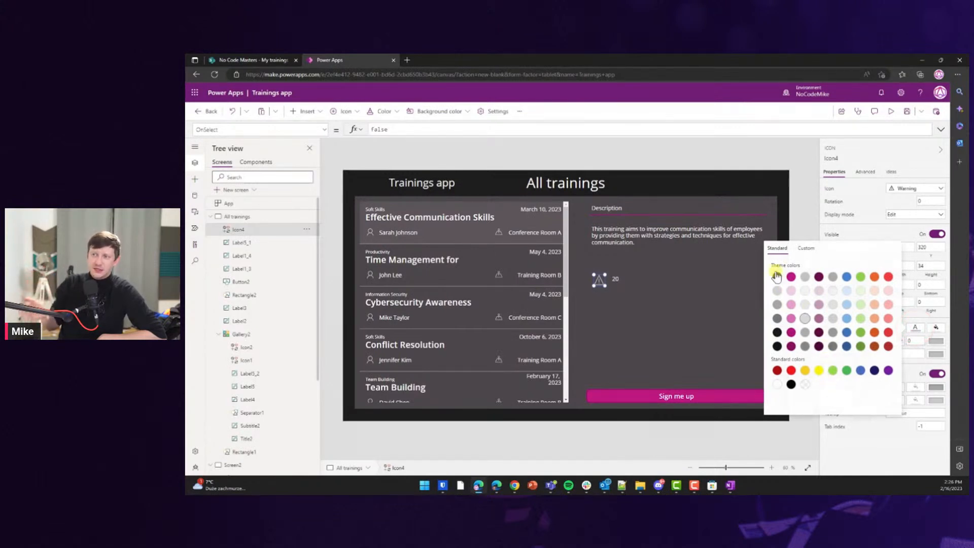
click(792, 280)
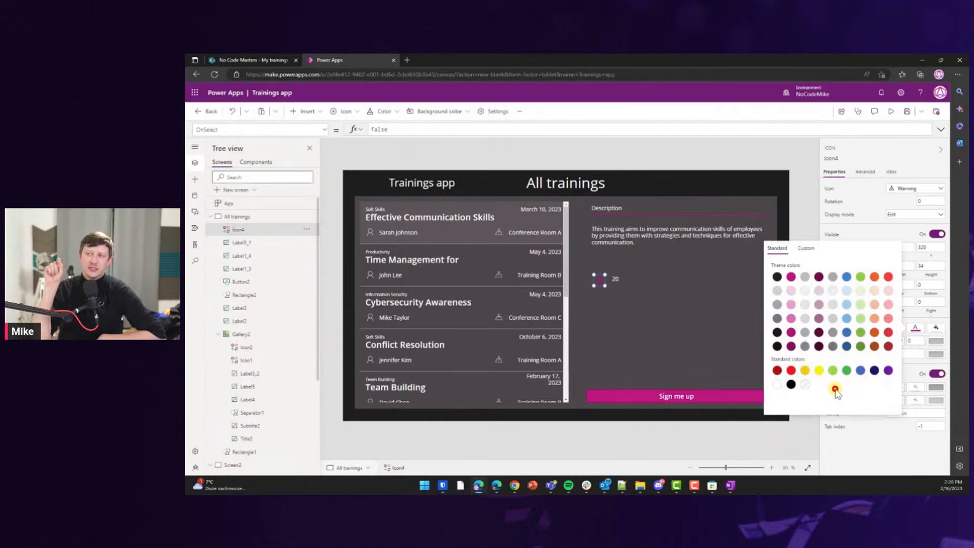
click(870, 440)
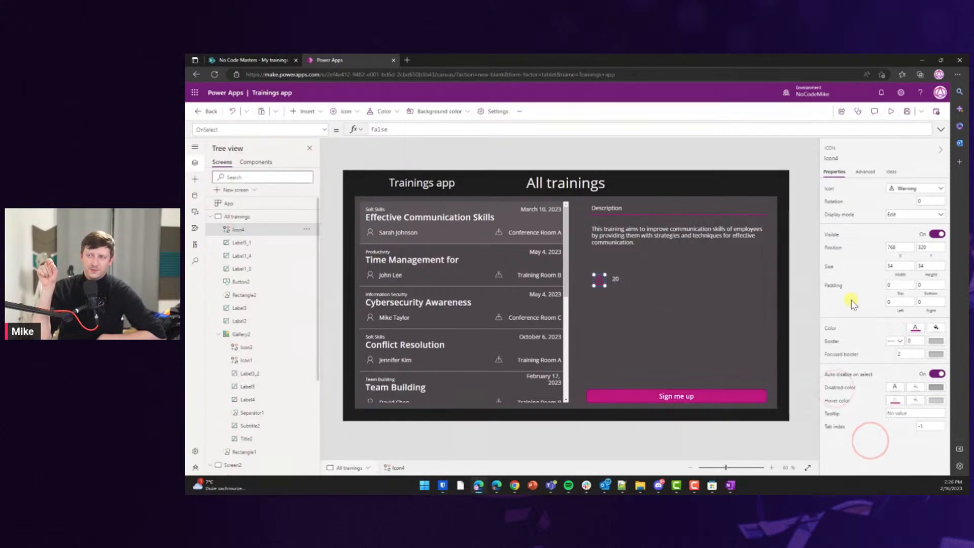
click(916, 327)
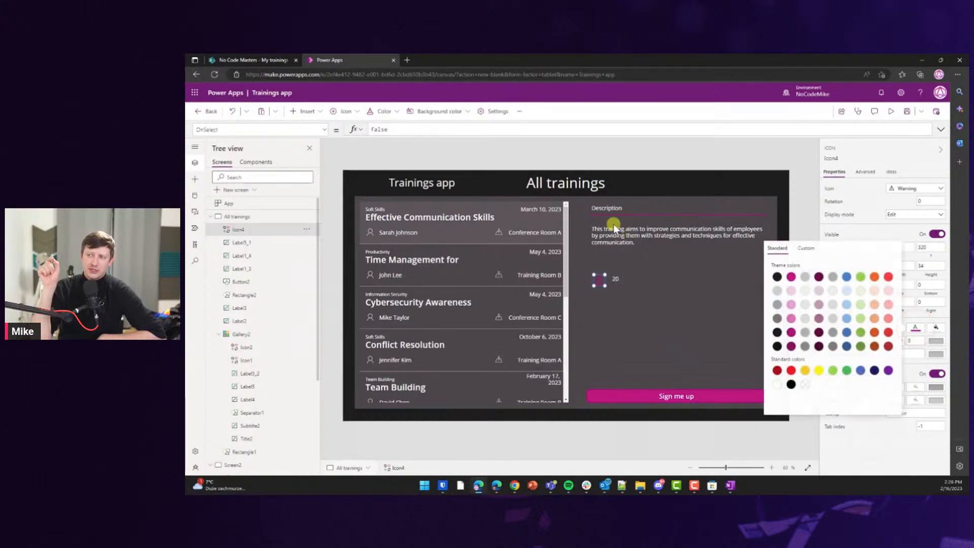
click(925, 318)
click(834, 328)
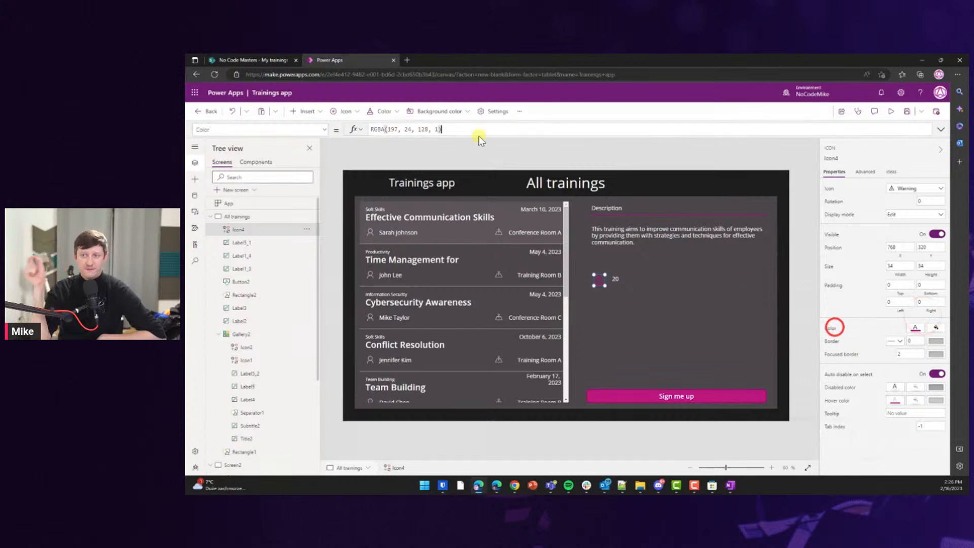
Set the warning icon's Color formula to Button2.Fill.
triple_click(453, 130)
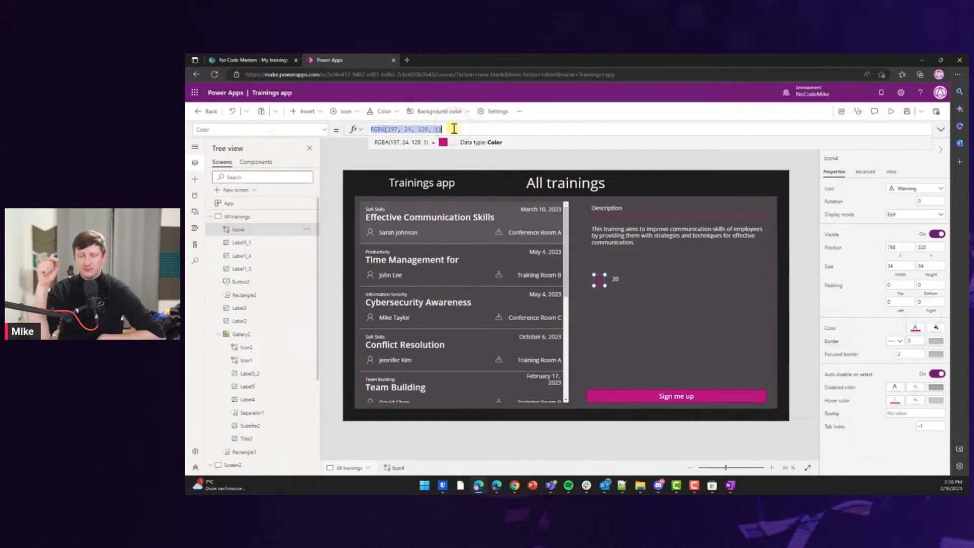
text(Button)
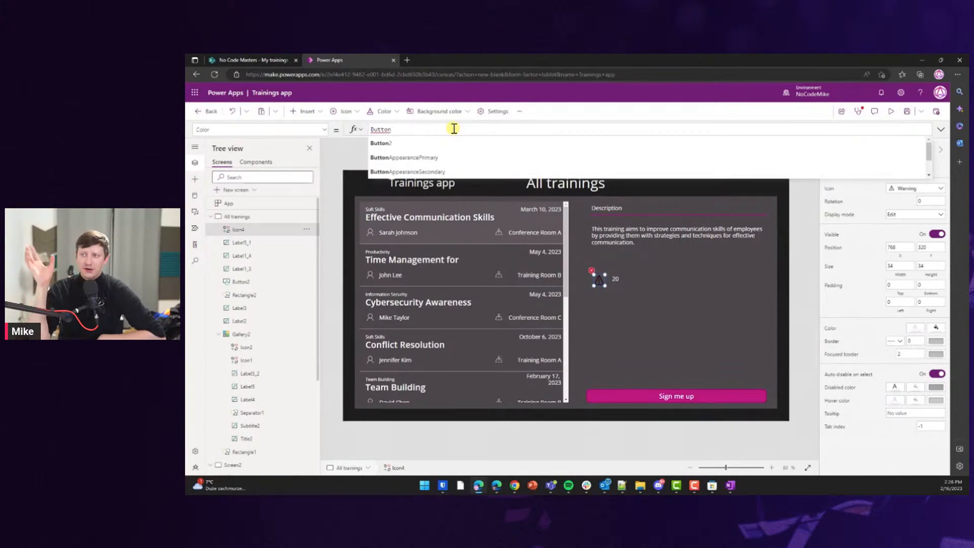
key(Tab)
text(.)
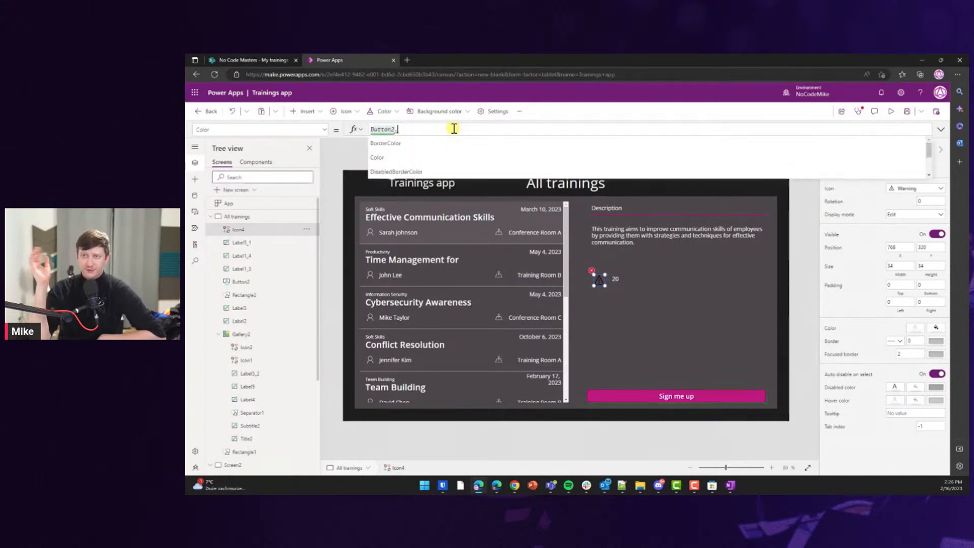
text(Fill)
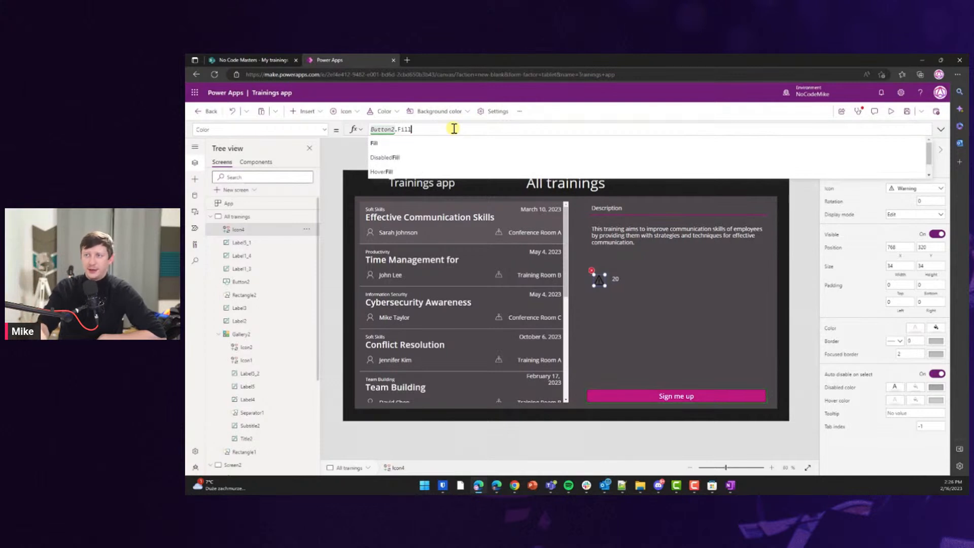
click(623, 306)
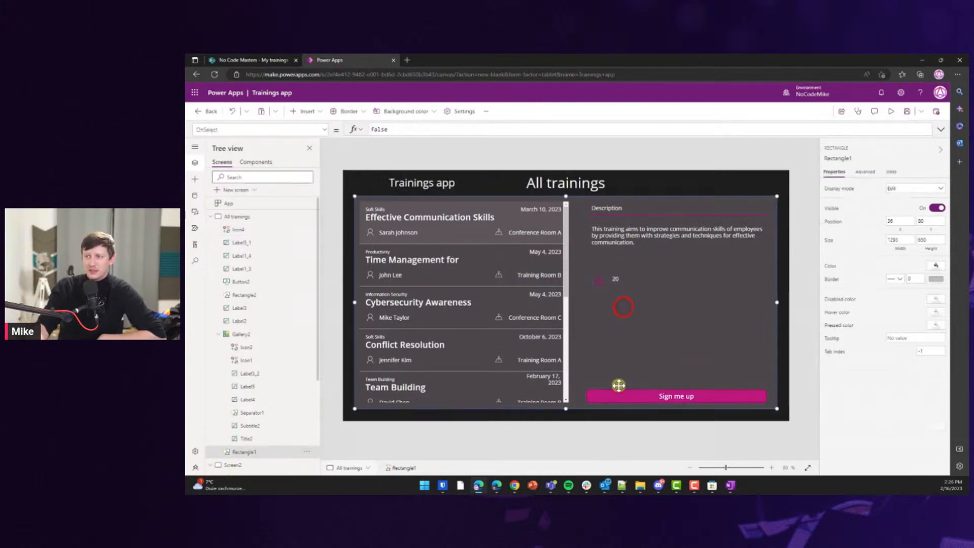
click(807, 407)
Test the link by making the button light pink, then dark purple, then magenta again.
click(731, 398)
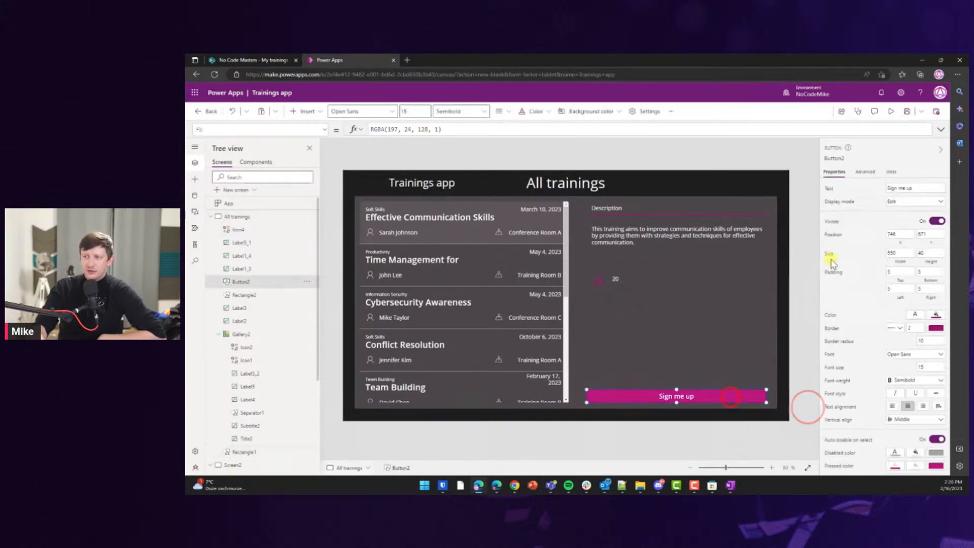
click(934, 315)
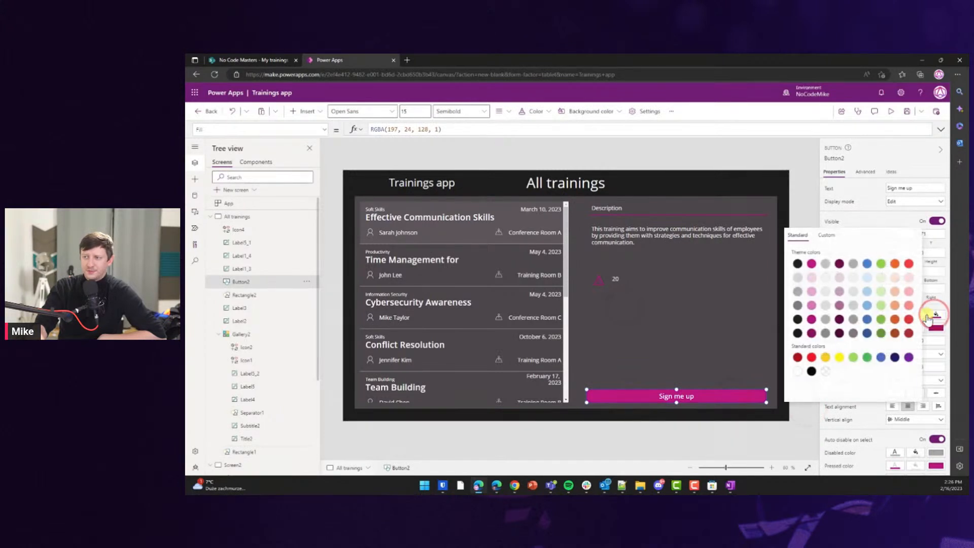
click(812, 278)
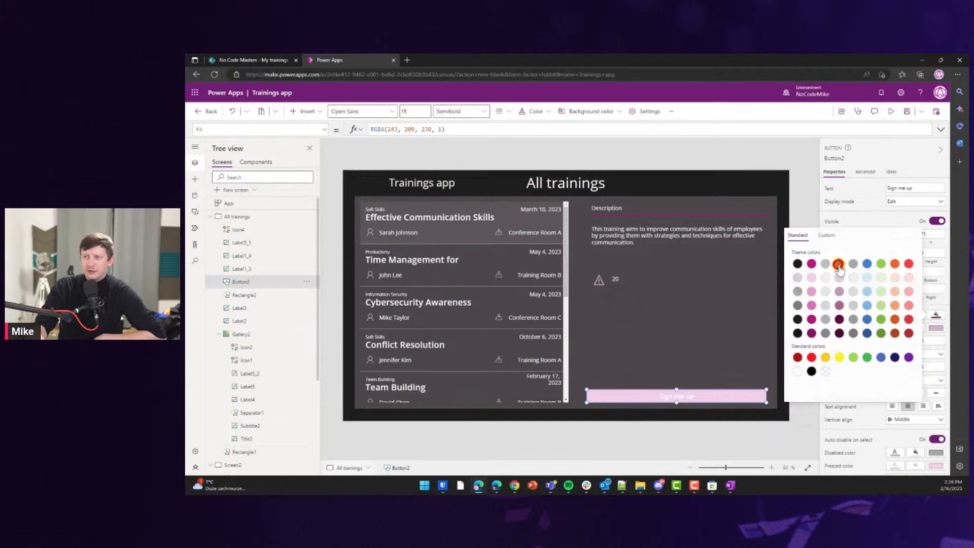
click(839, 265)
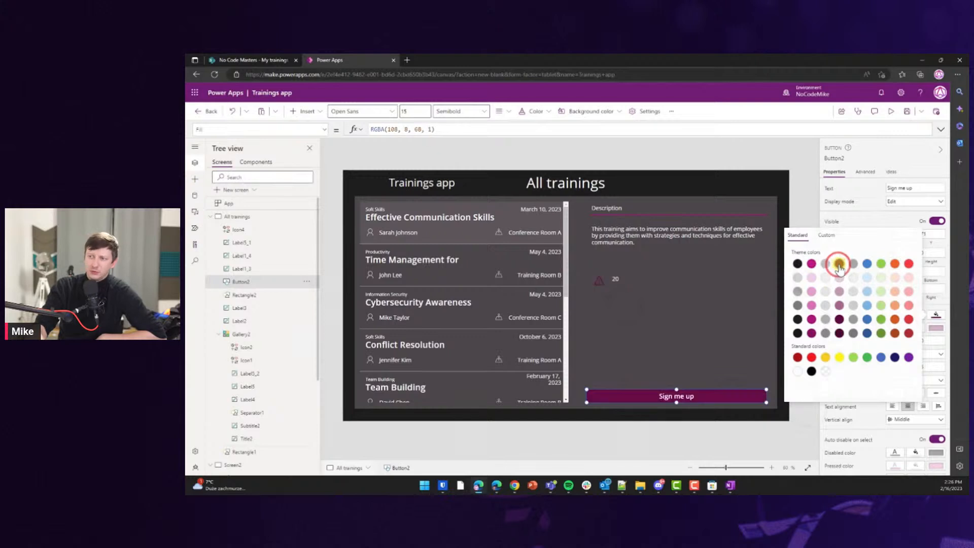
click(812, 263)
click(808, 204)
click(617, 280)
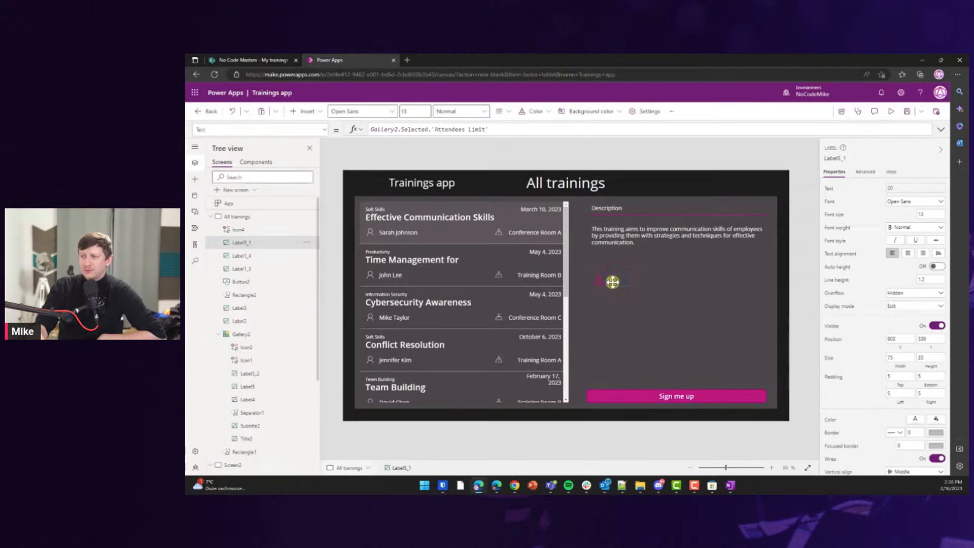
Prefix the limit label with "The maximum number of attendees is: " and move it above Sign me up.
click(413, 130)
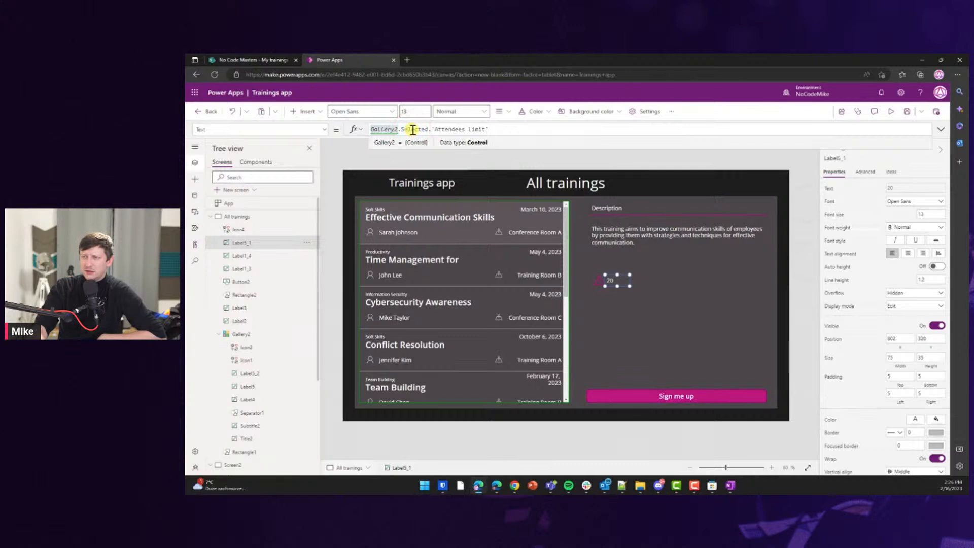
text(")
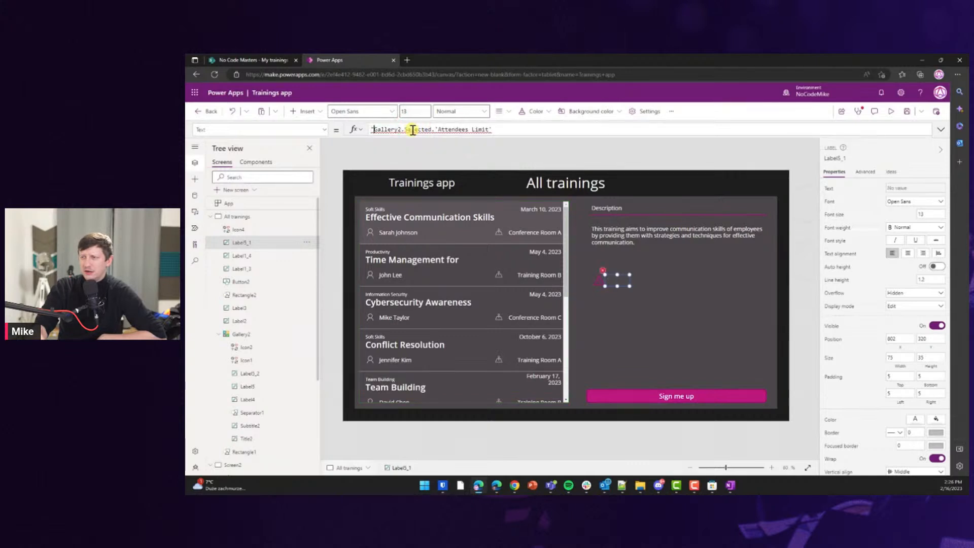
text(The)
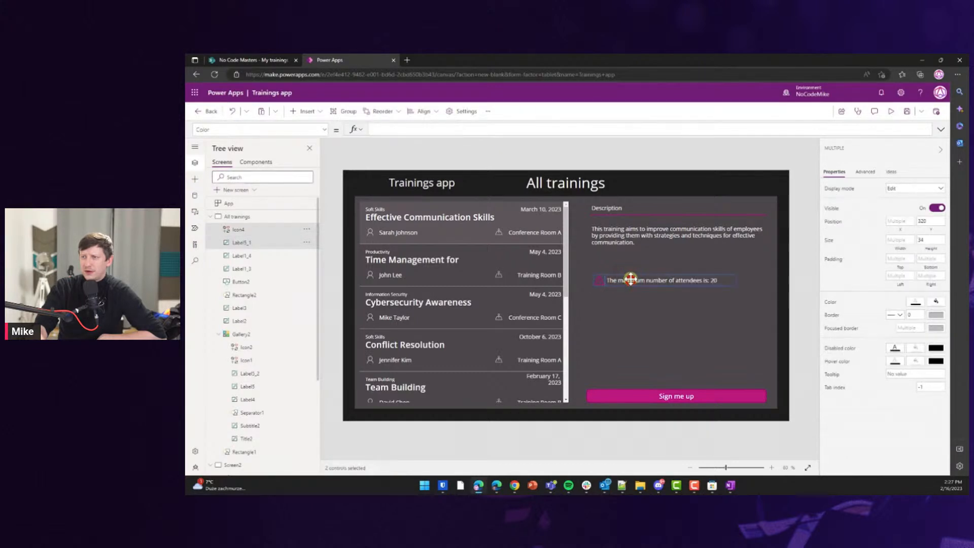
drag(630, 278, 630, 270)
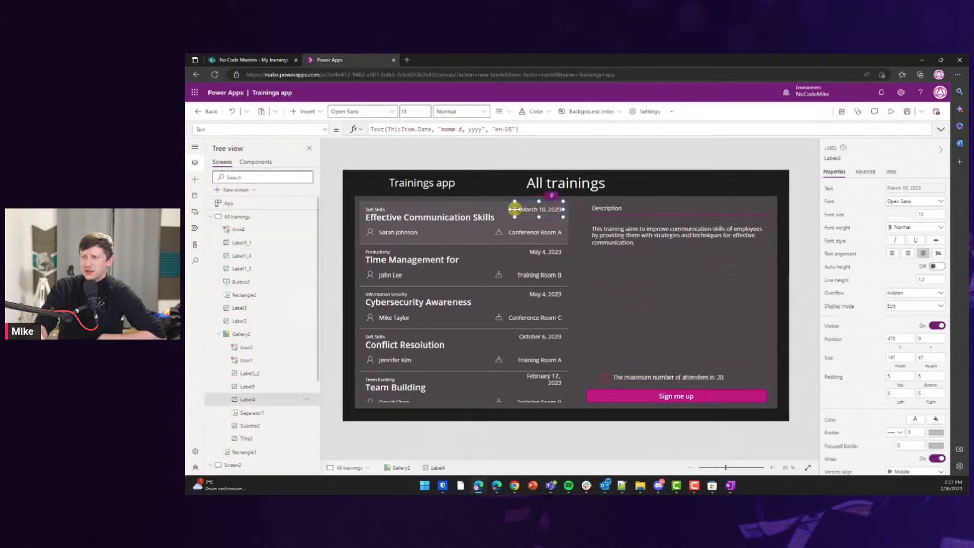
Widen the date label so February 17, 2023 fits on one line, then try Sign me up.
drag(516, 209, 497, 209)
click(665, 331)
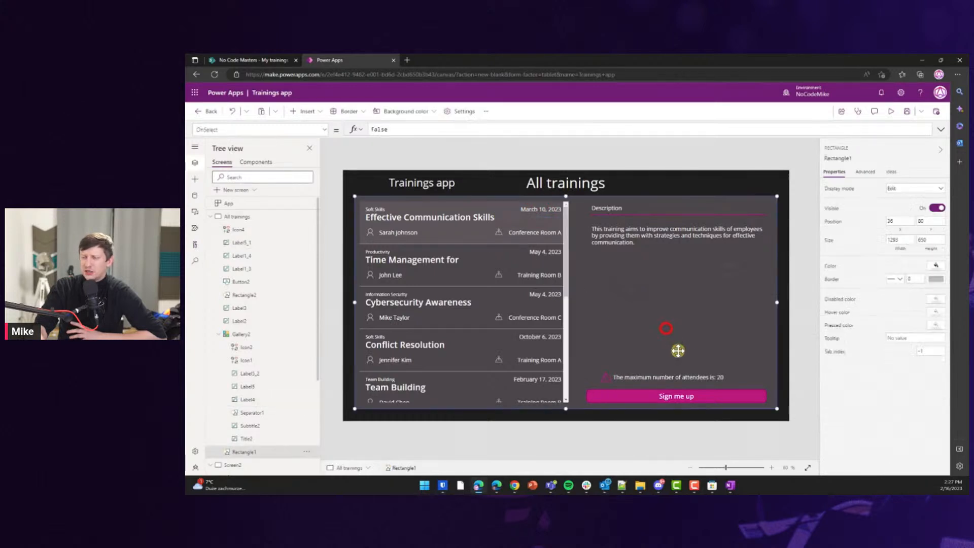
click(798, 343)
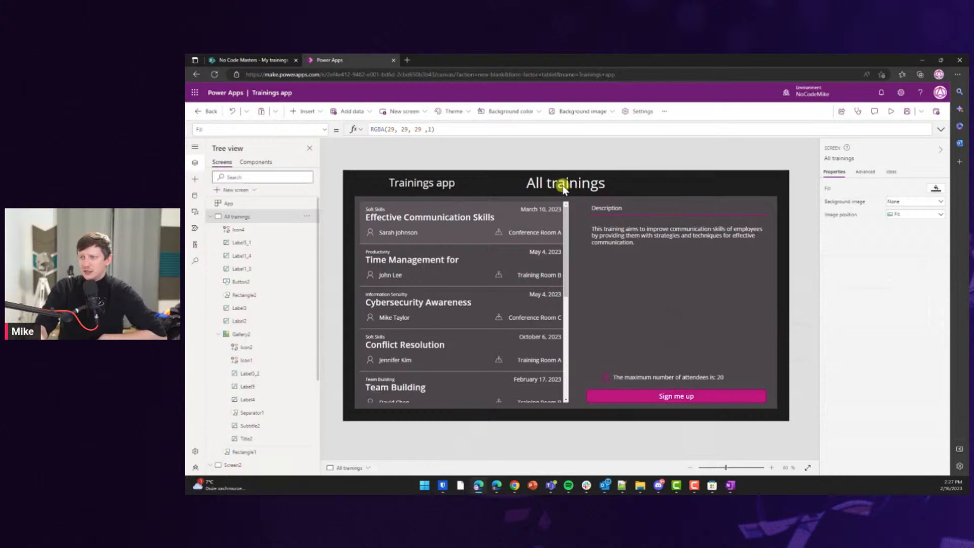
click(673, 398)
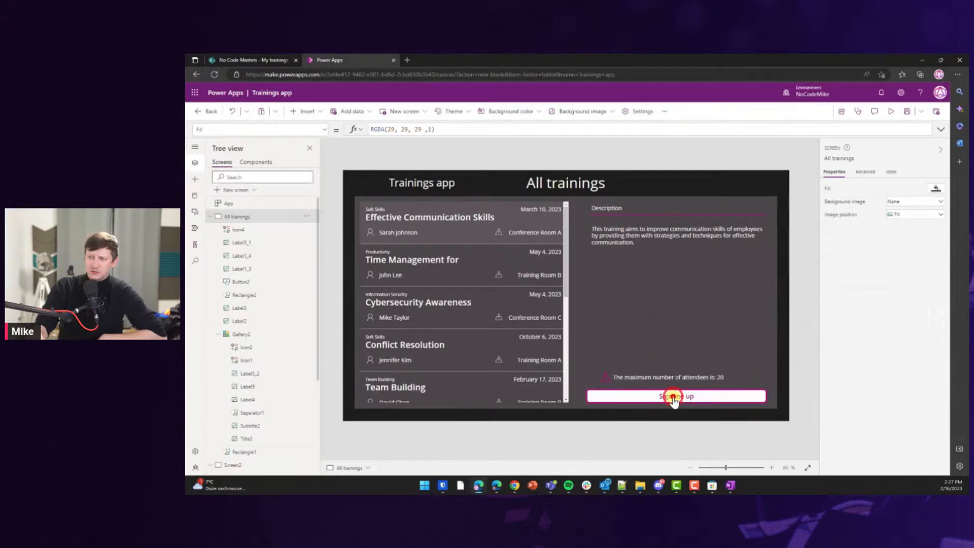
click(673, 399)
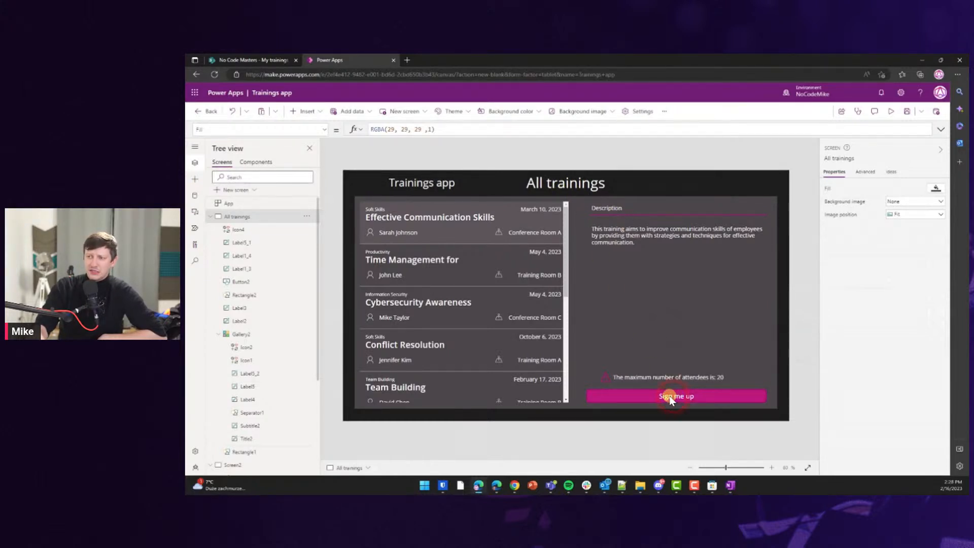
click(596, 397)
Replace the Sign me up button's OnSelect value false with the start of Patch(.
click(235, 130)
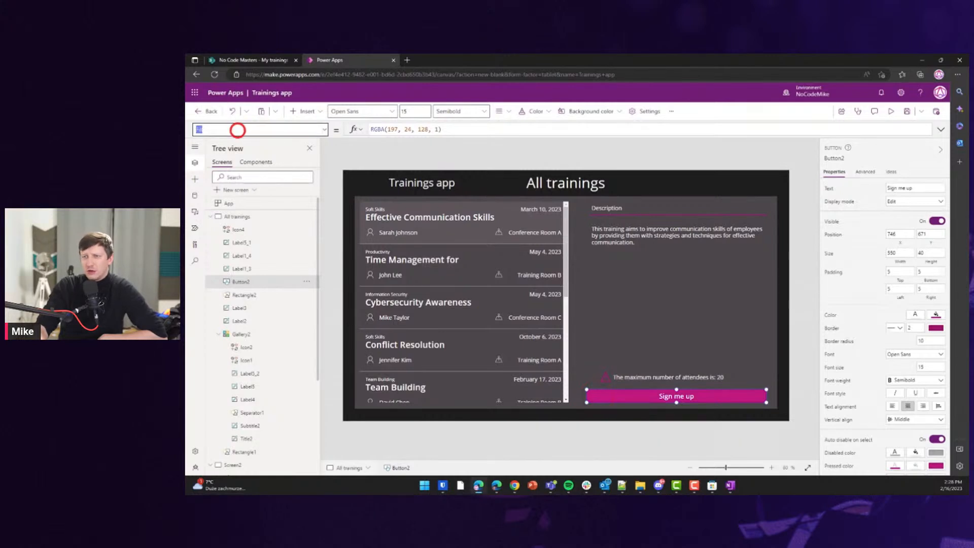
text(OnSe)
key(Return)
click(395, 131)
key(BackSpace)
key(BackSpace)
key(BackSpace)
key(BackSpace)
key(BackSpace)
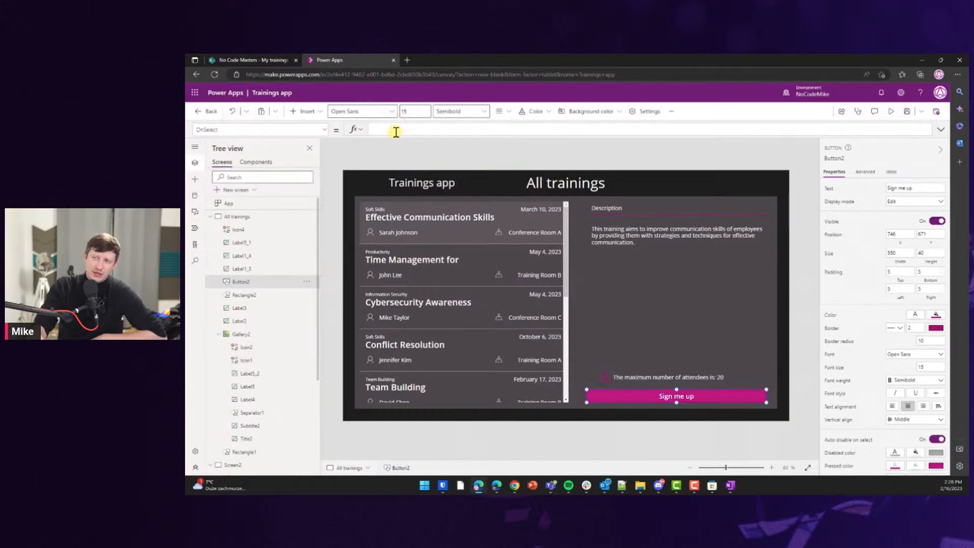
text(Patc)
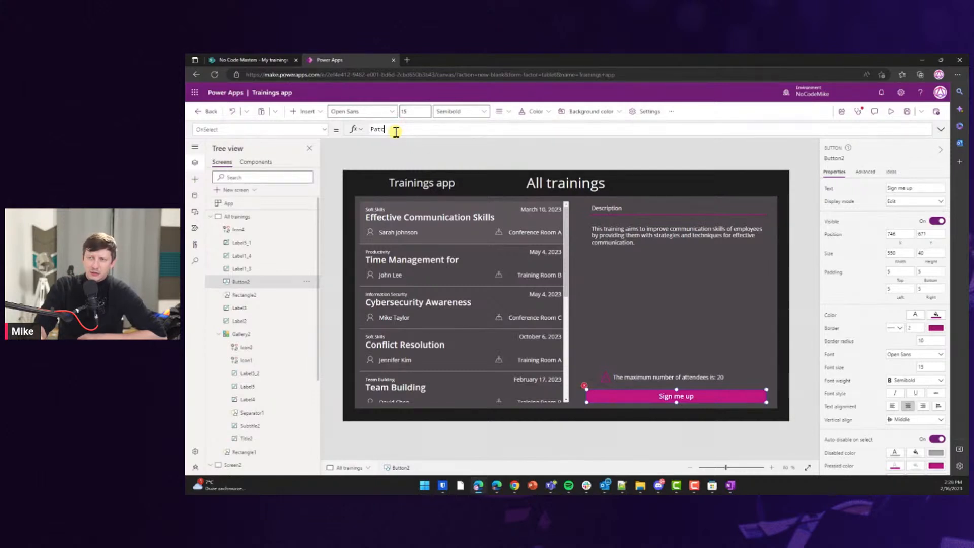
text(h()
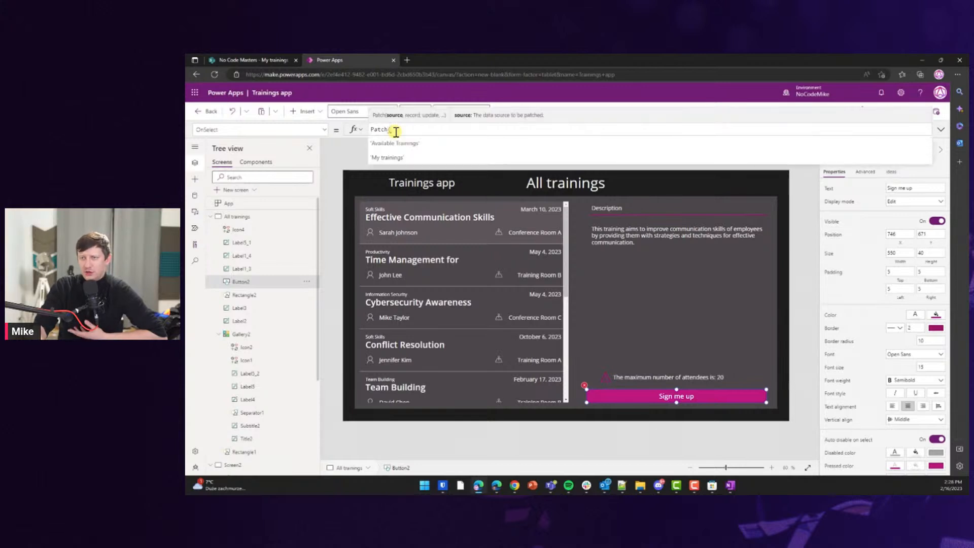
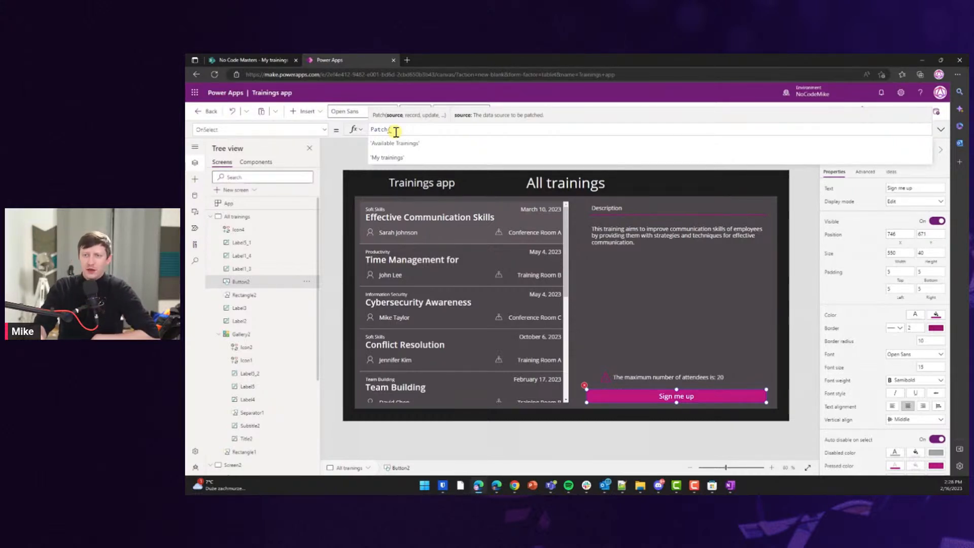
Write Patch('My trainings', Defaults('My trainings'), {Title: Gallery2.Selected.'Name (Title)'.
click(391, 157)
click(451, 130)
text(,Defa)
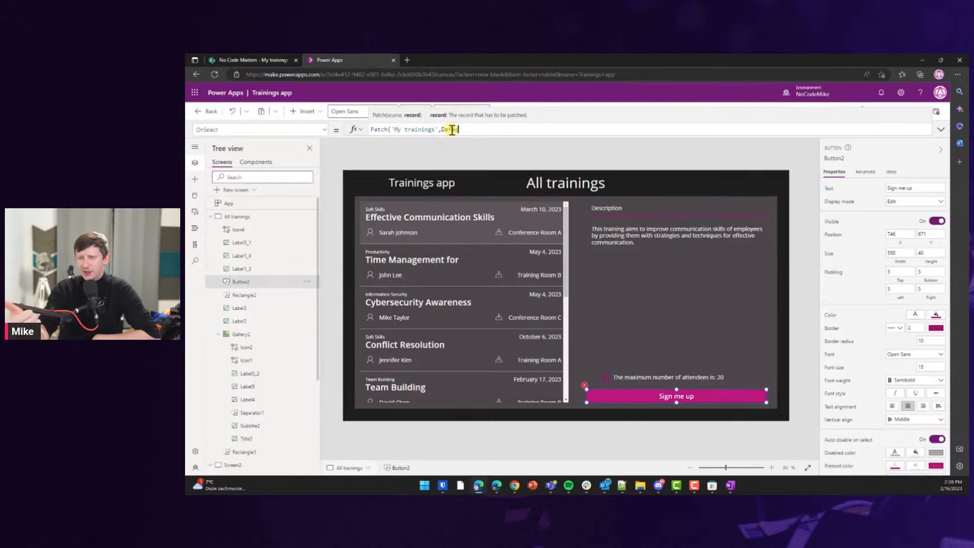
text(ults()
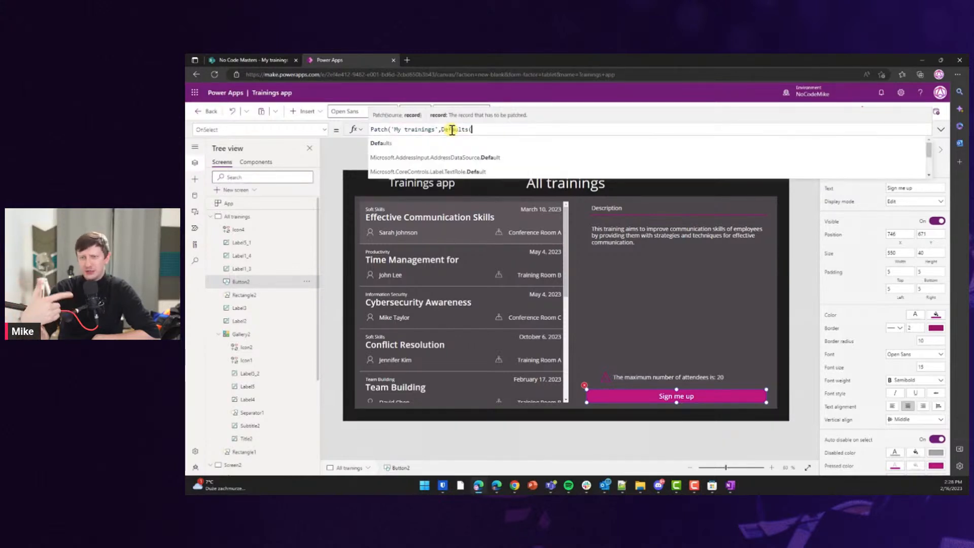
key(Down)
key(Down)
key(Down)
key(Tab)
text(),)
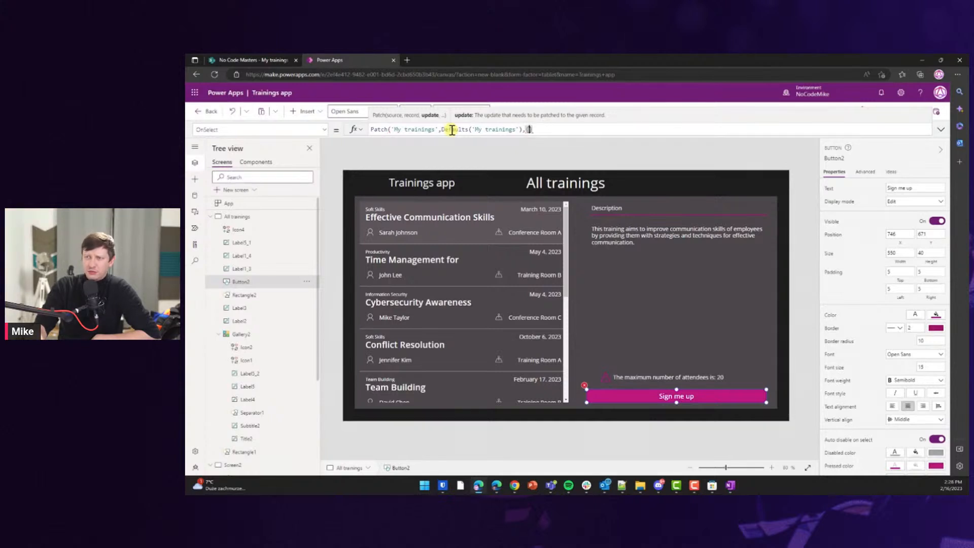
text({"Ti)
text(tle")
text(:)
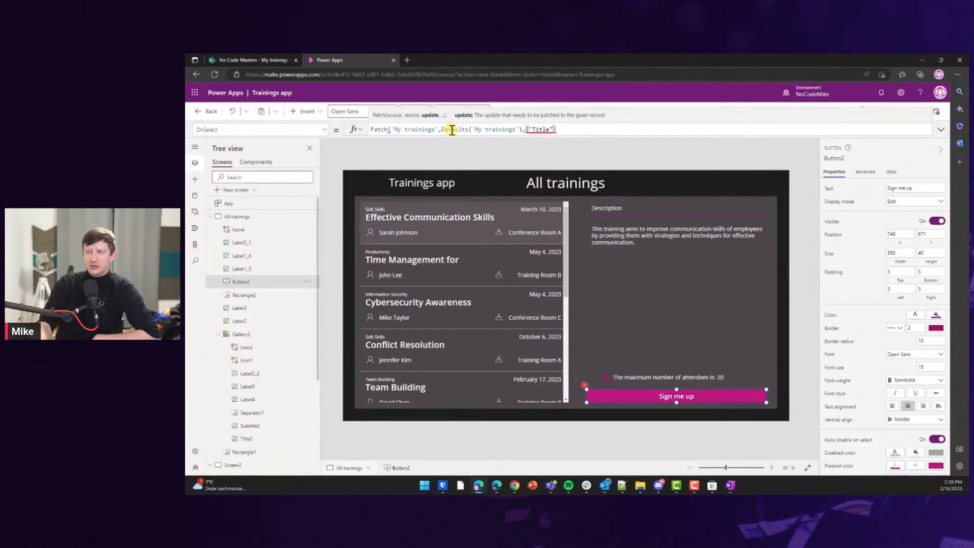
key(BackSpace)
text(T)
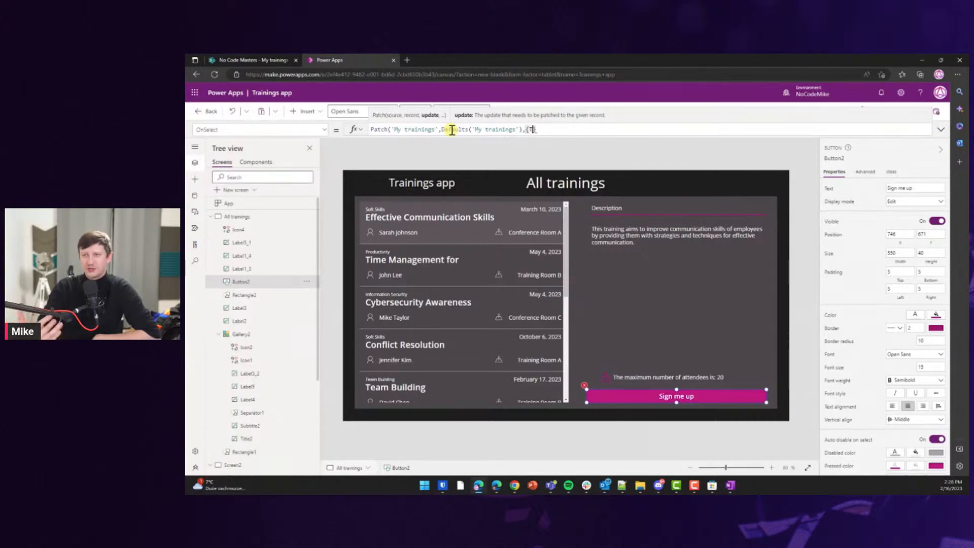
text(itle:This)
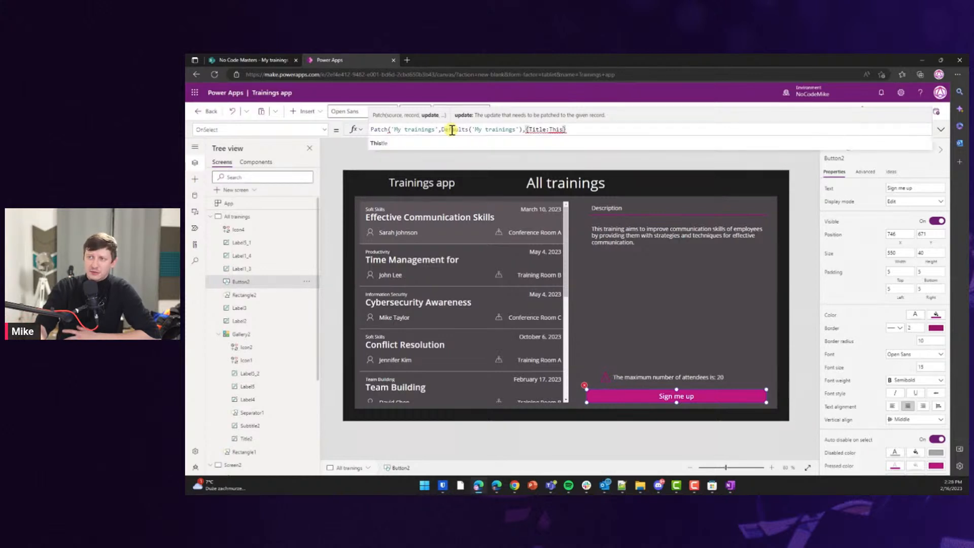
key(BackSpace)
key(BackSpace)
key(BackSpace)
text(Galle)
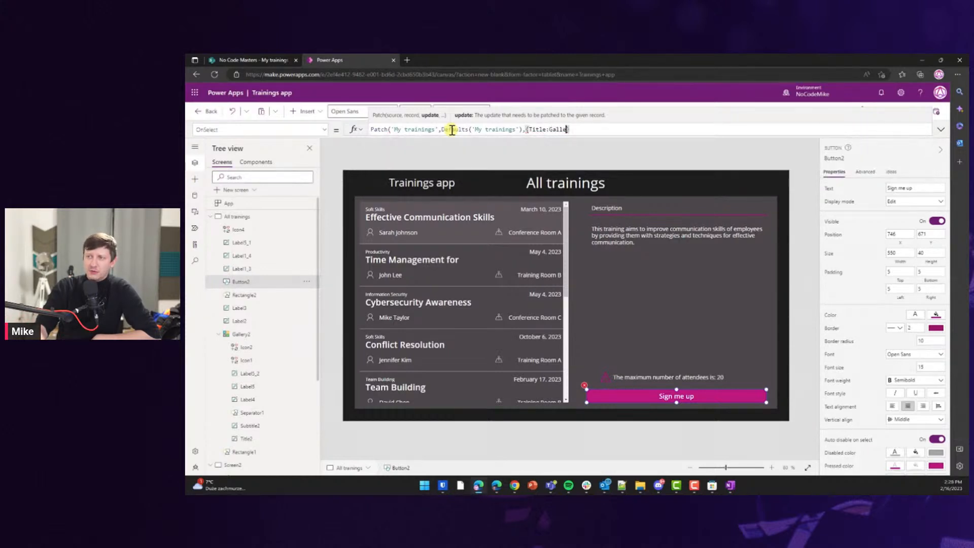
text(ry2.Selected.)
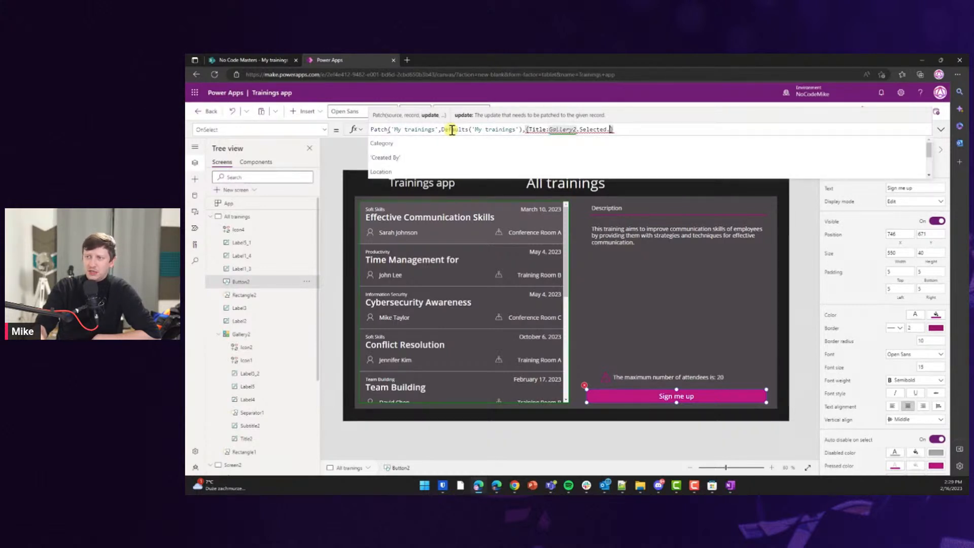
text(Tit)
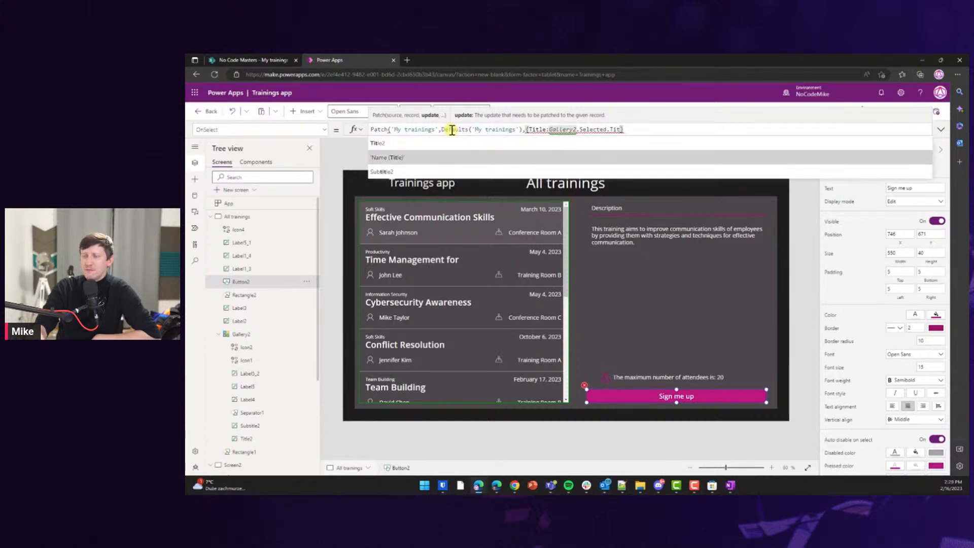
key(Tab)
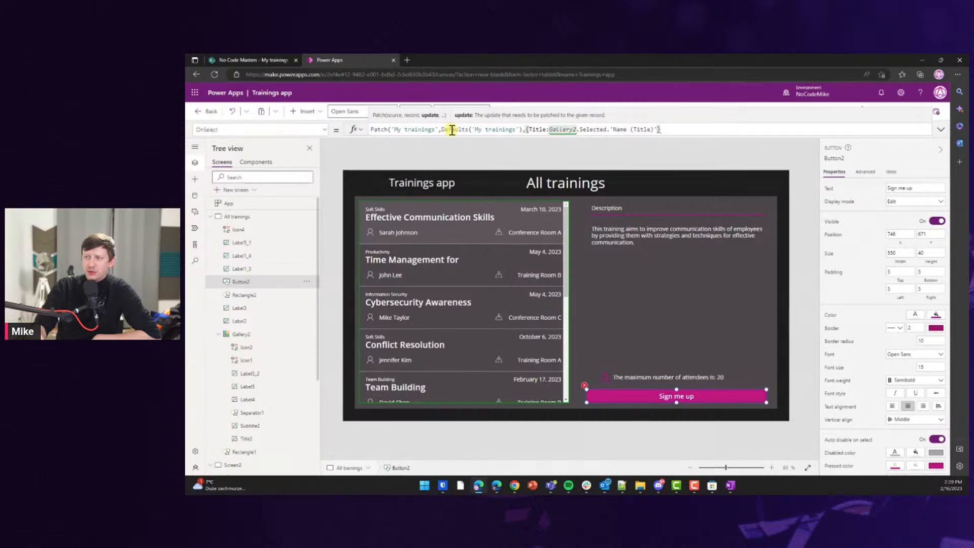
Inspect the gallery title label's Text formula to confirm the field name.
click(394, 218)
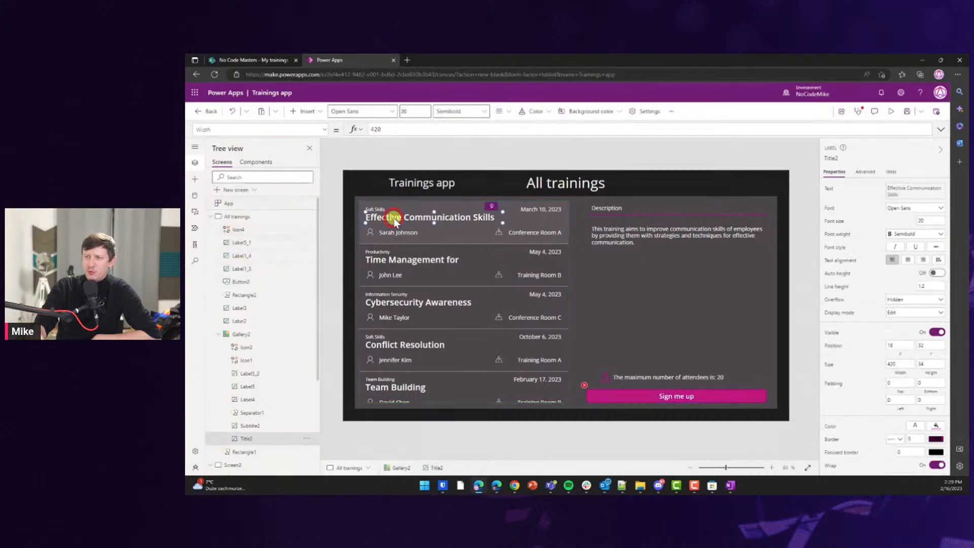
click(397, 213)
click(247, 129)
text(Text)
key(Return)
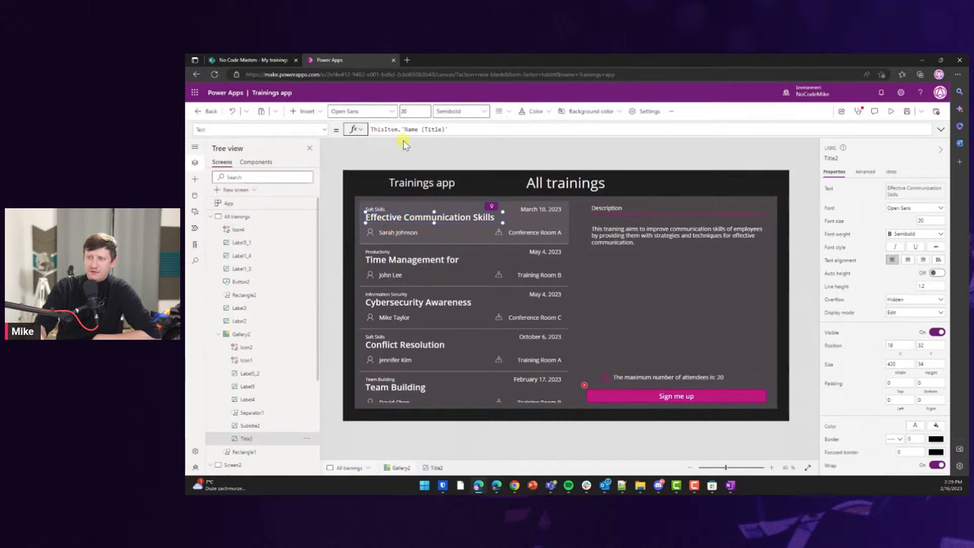
Append the Training ID field to the Sign me up Patch record.
click(662, 399)
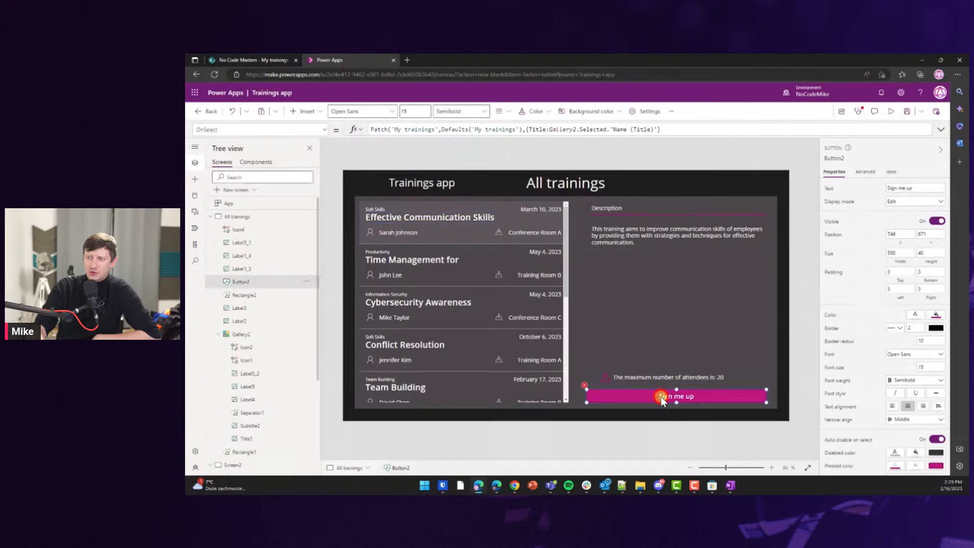
click(656, 129)
text(,)
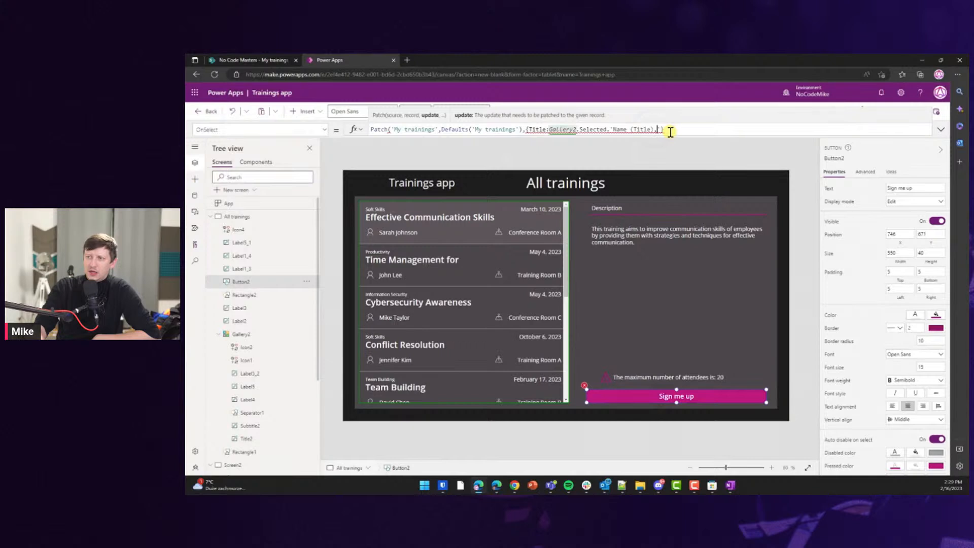
key(BackSpace)
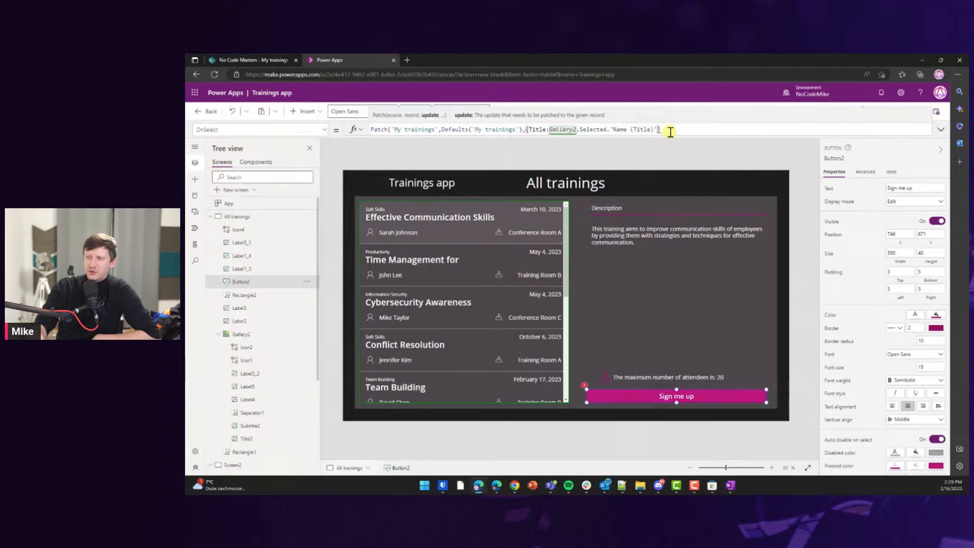
text(,I)
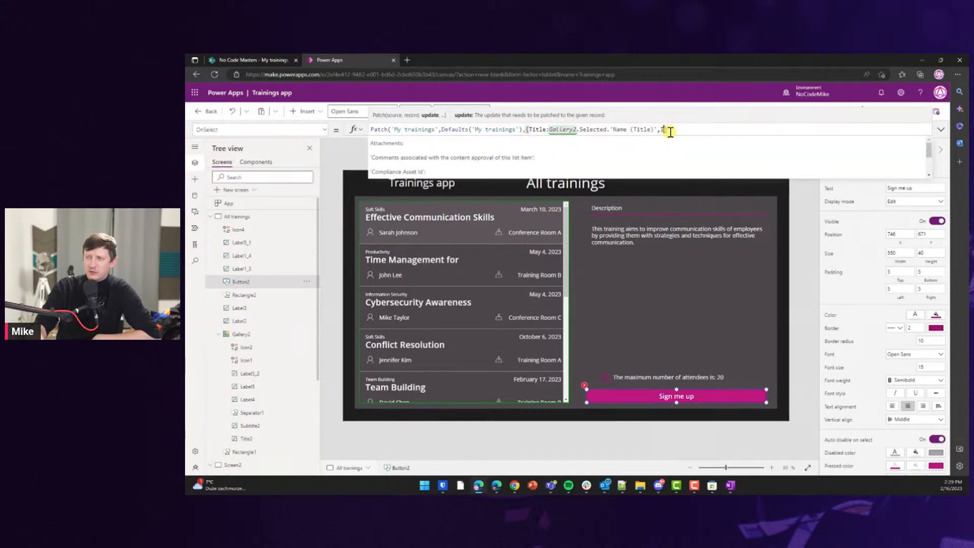
text(d)
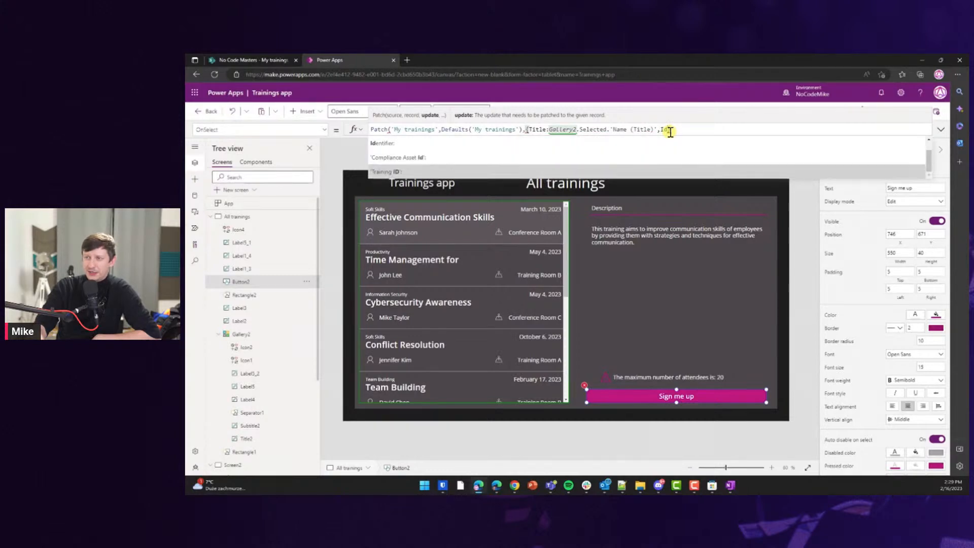
key(Tab)
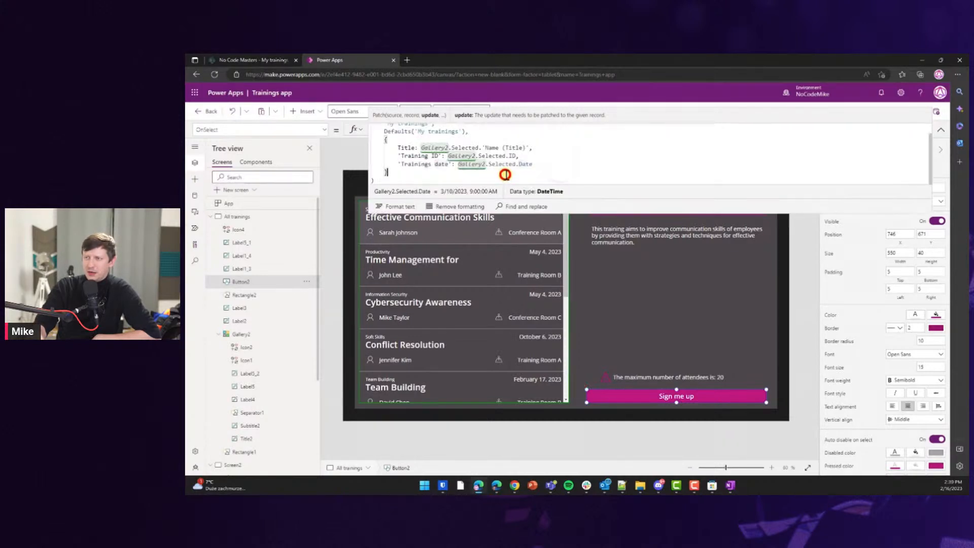
Format the Patch formula onto separate lines and check the selected training's date value.
click(396, 195)
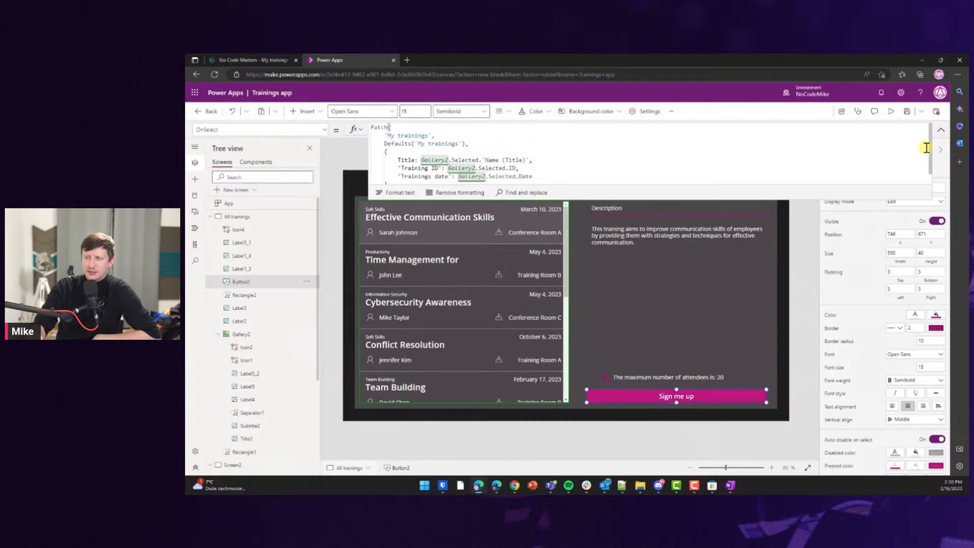
drag(930, 148, 930, 167)
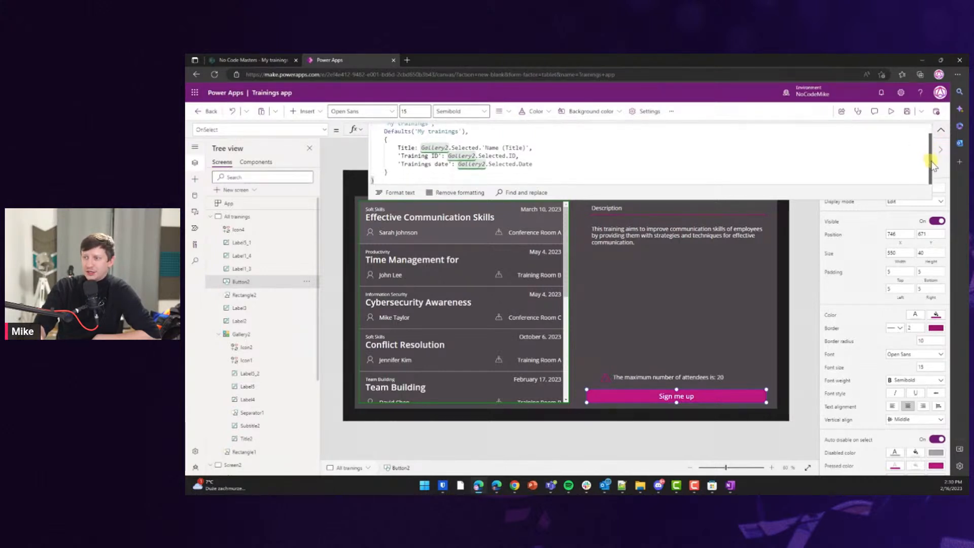
click(537, 149)
click(533, 164)
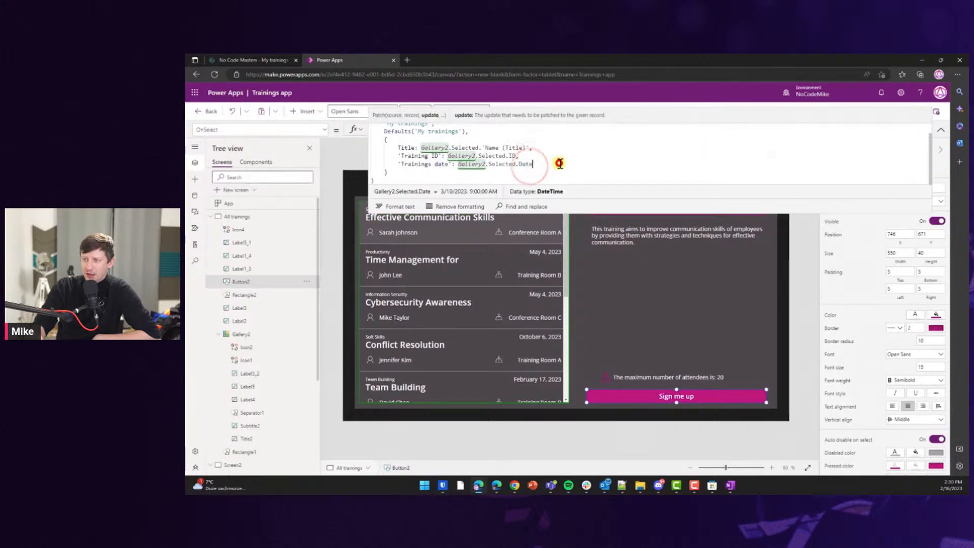
click(506, 173)
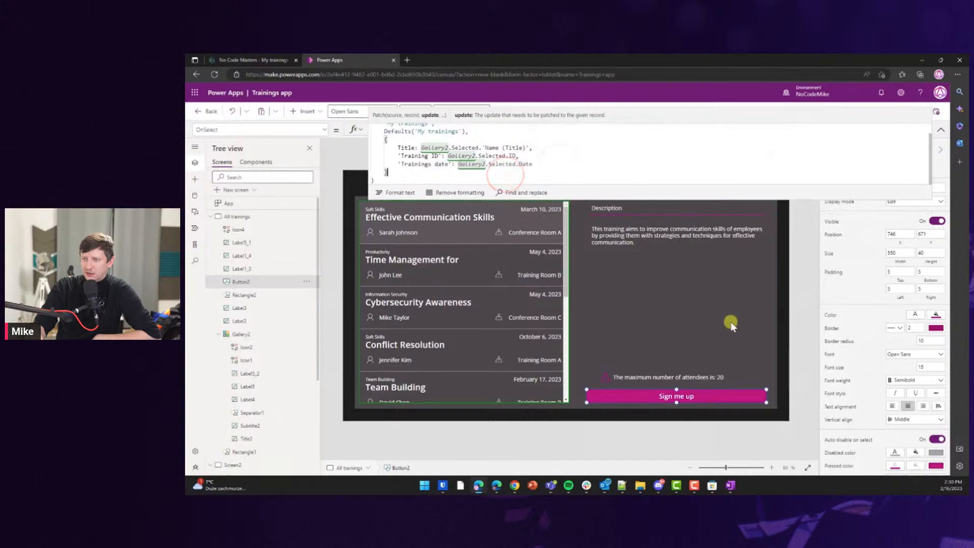
Shrink the formula bar and launch the app in play mode.
click(789, 343)
click(663, 396)
click(939, 133)
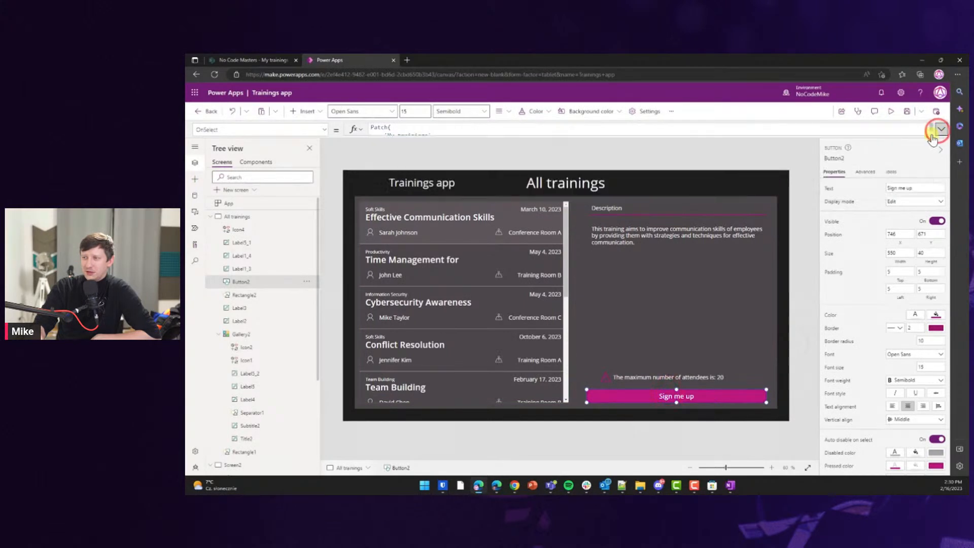
click(749, 396)
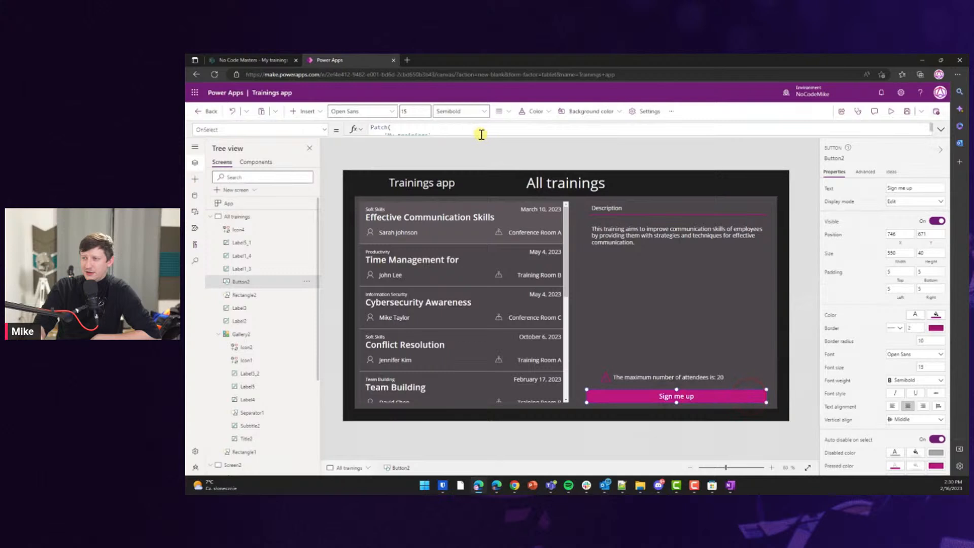
click(479, 134)
drag(479, 160, 480, 148)
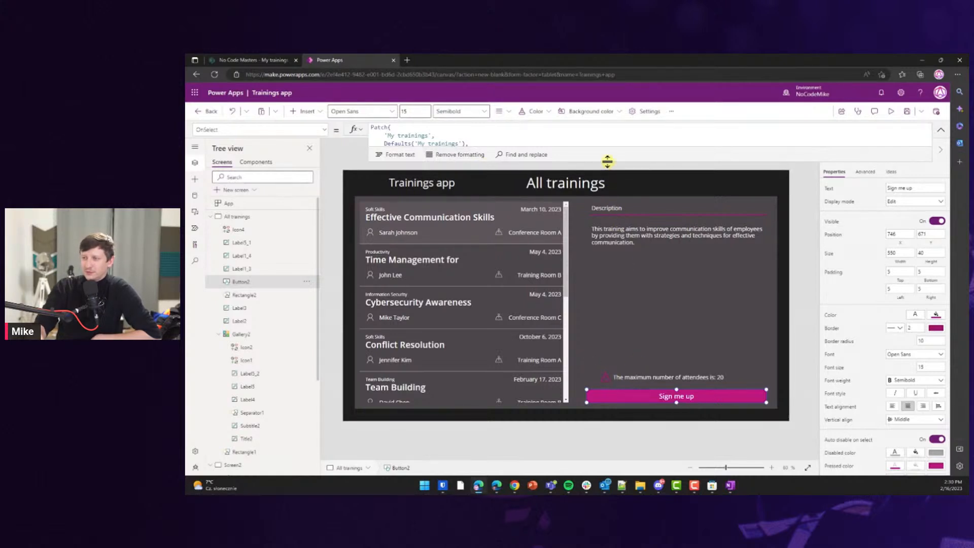
alt+click(650, 398)
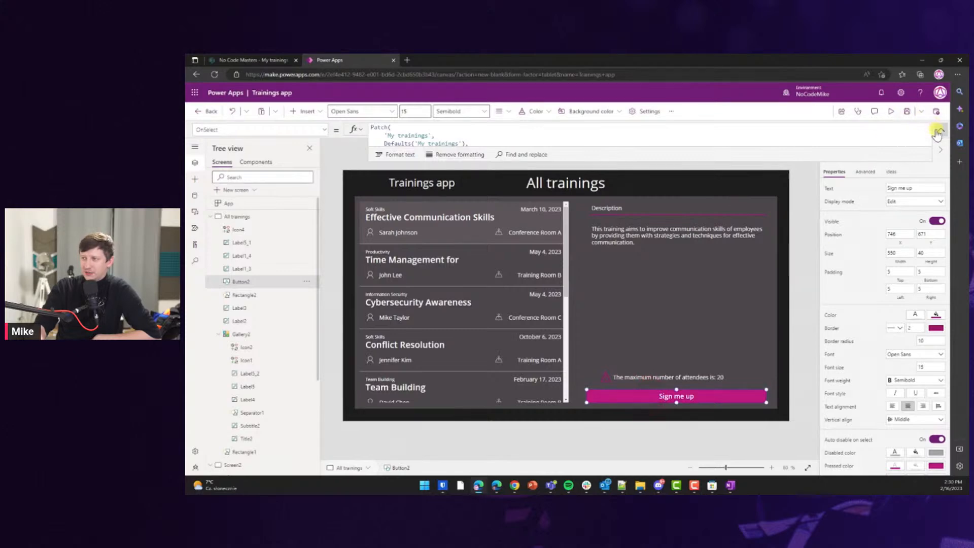
click(891, 112)
Sign up in play mode, then reload the My trainings list to find the new entry.
click(711, 439)
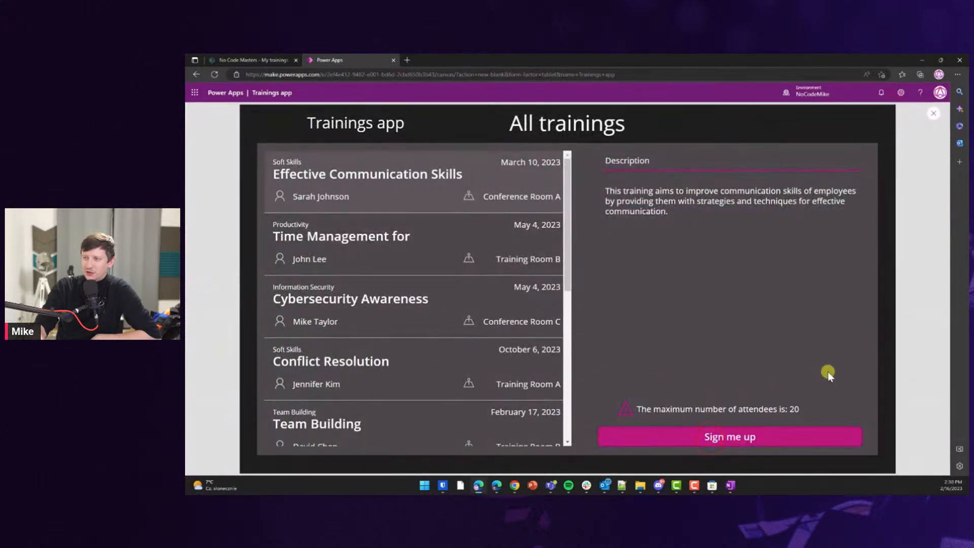
click(933, 112)
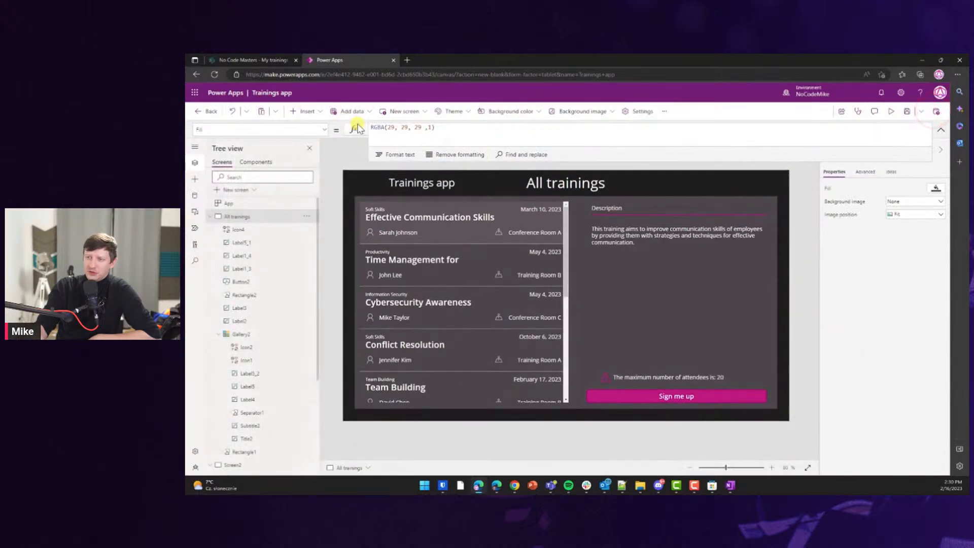
click(276, 61)
click(222, 73)
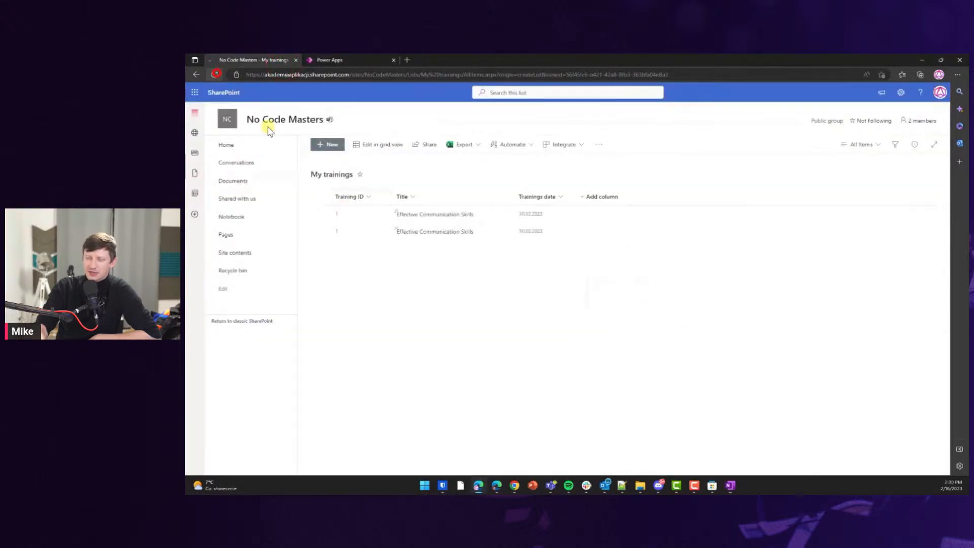
Return to the app editor and show the Sign me up button's OnSelect formula.
click(336, 60)
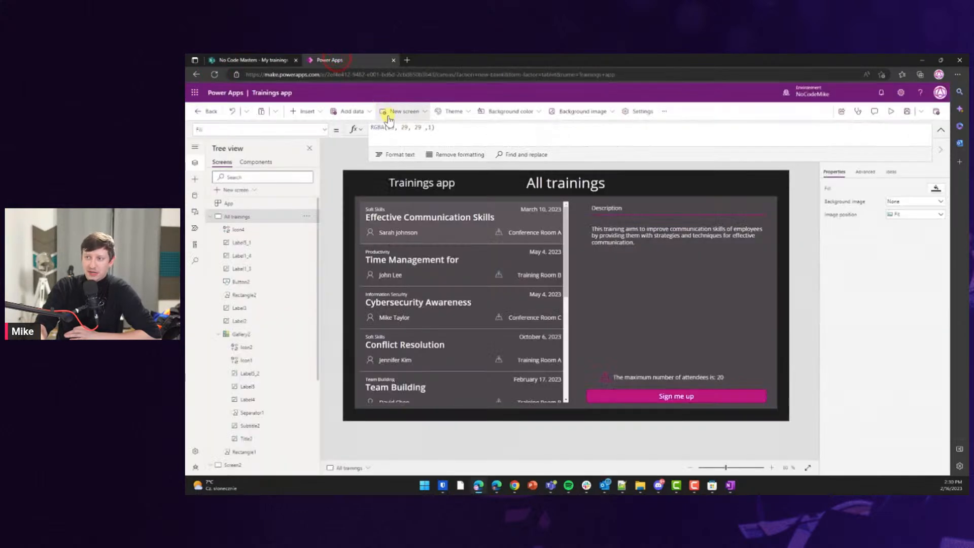
click(787, 295)
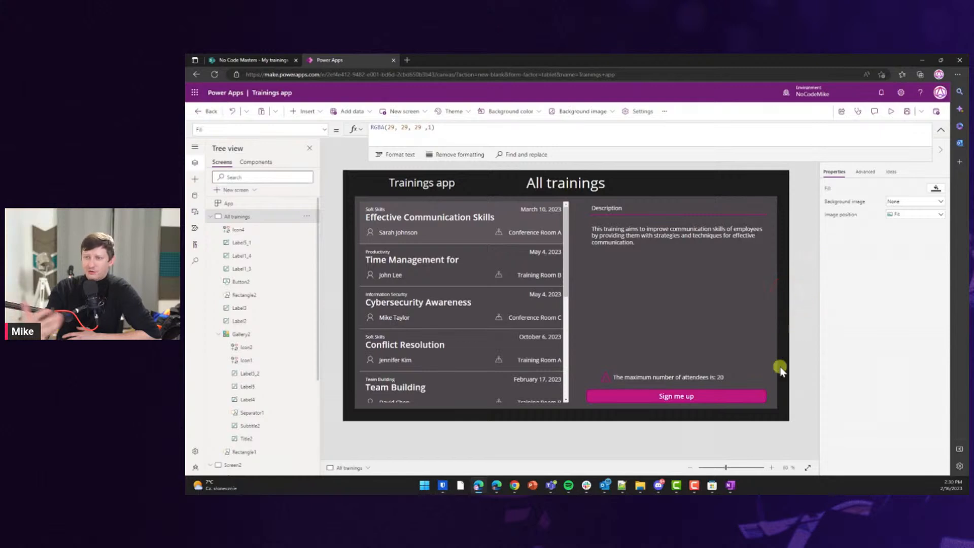
click(716, 396)
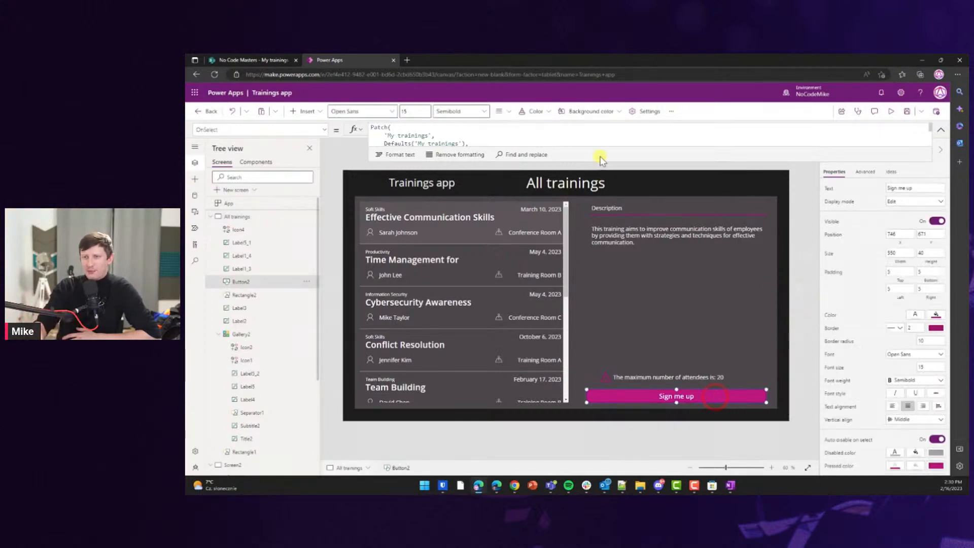
Append ; Navigate(Screen2) after the Patch in the Sign me up formula.
drag(599, 159, 592, 224)
click(404, 191)
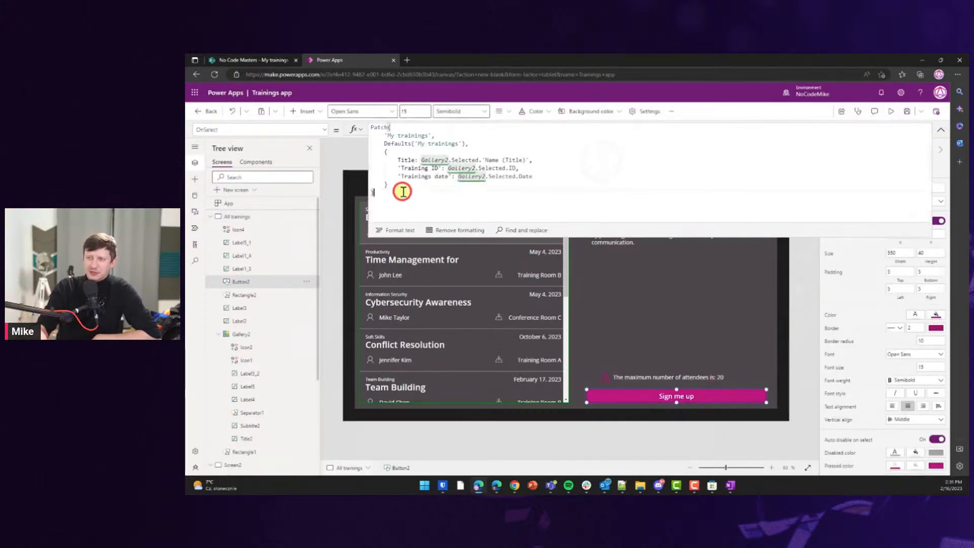
text(; Na)
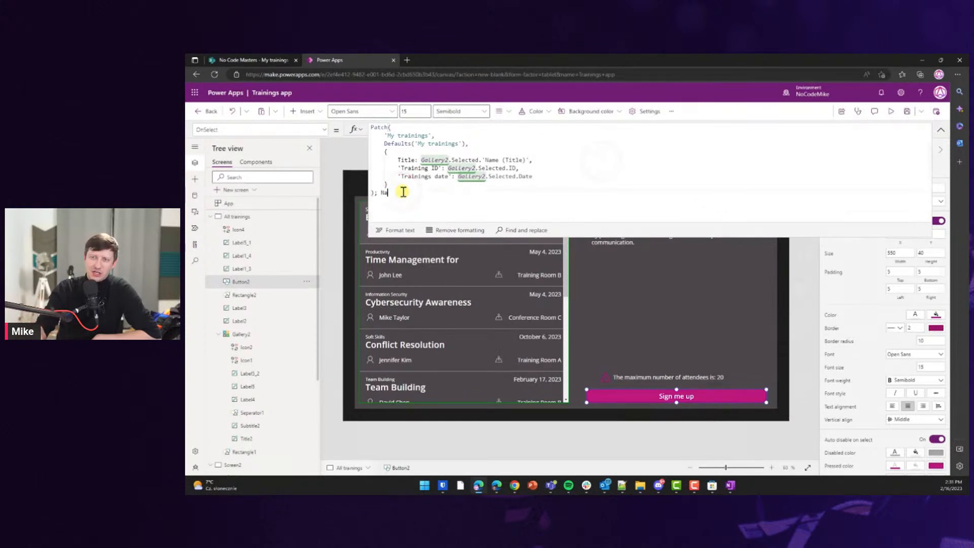
text(vigate()
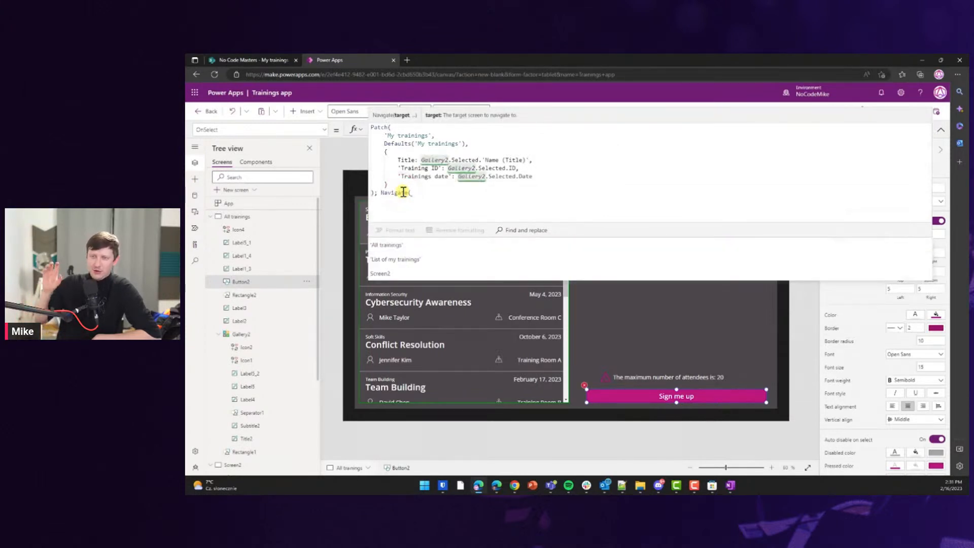
click(387, 275)
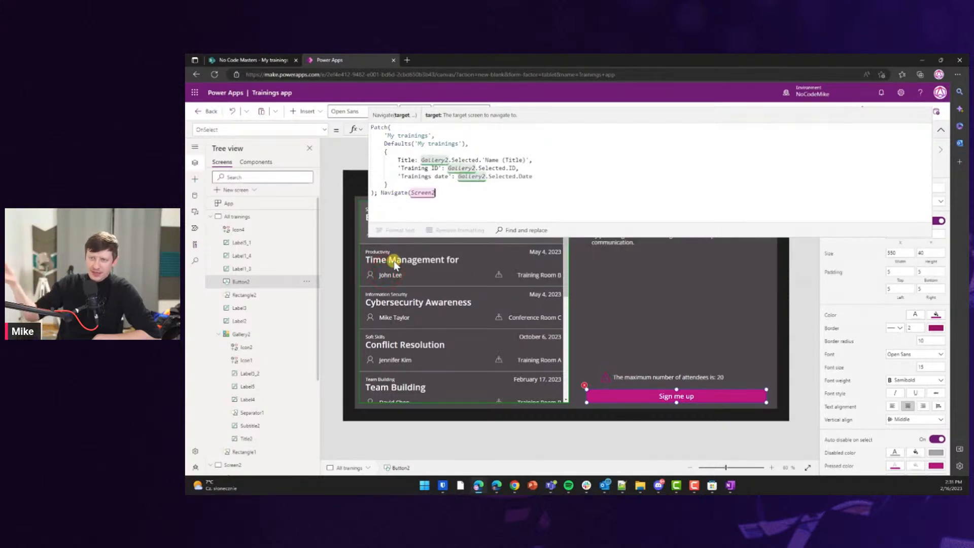
text();)
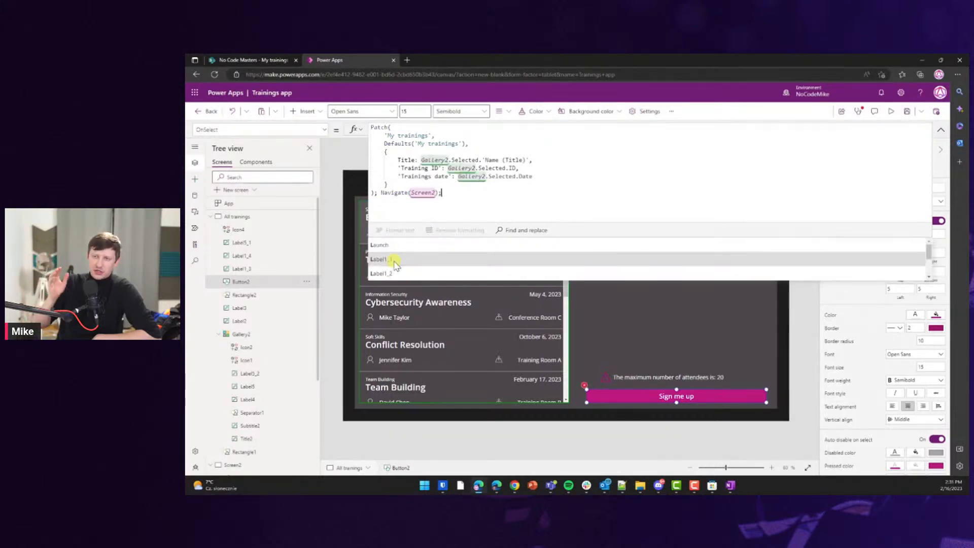
key(Escape)
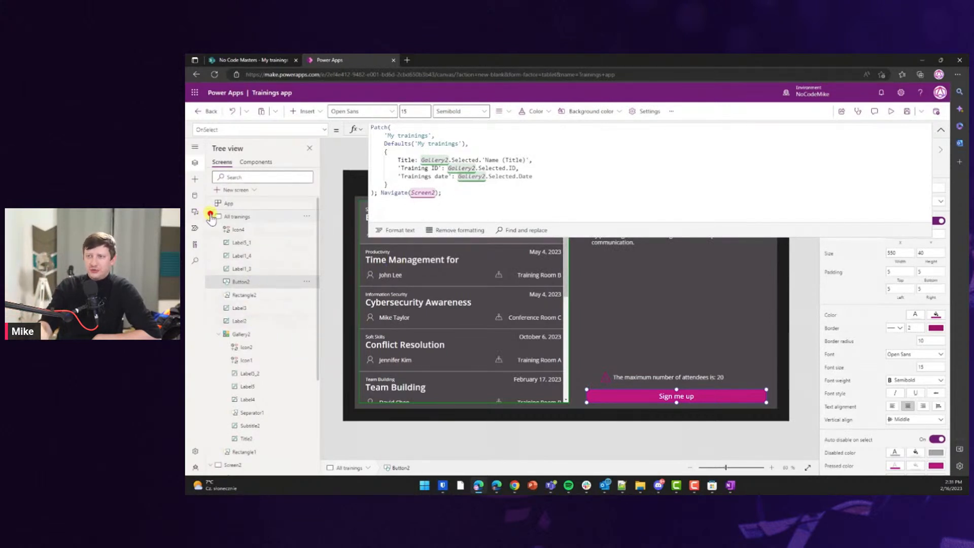
Rename Screen2 to Success in the Tree view.
click(210, 217)
double_click(234, 229)
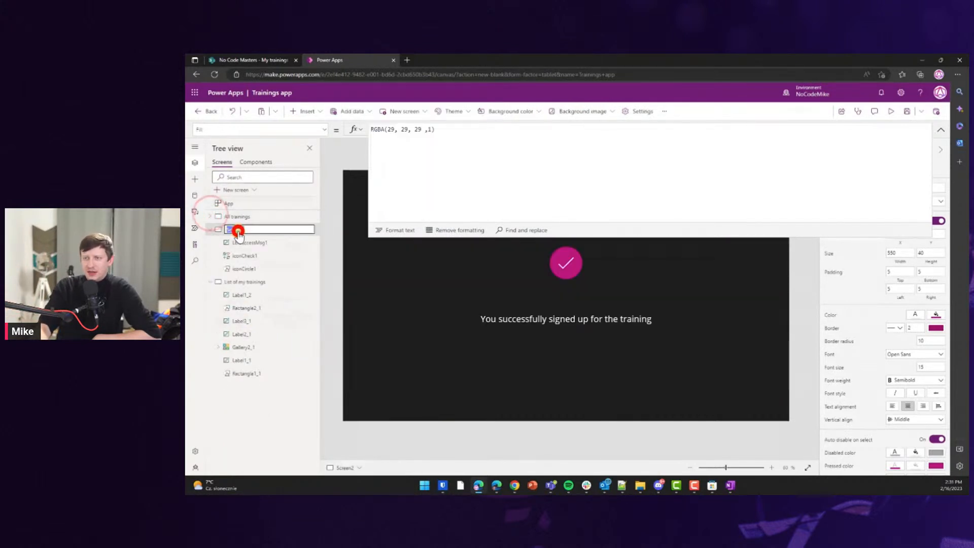
click(333, 246)
click(250, 215)
Add ScreenTransition.Fade to the Navigate(Success) call.
click(614, 401)
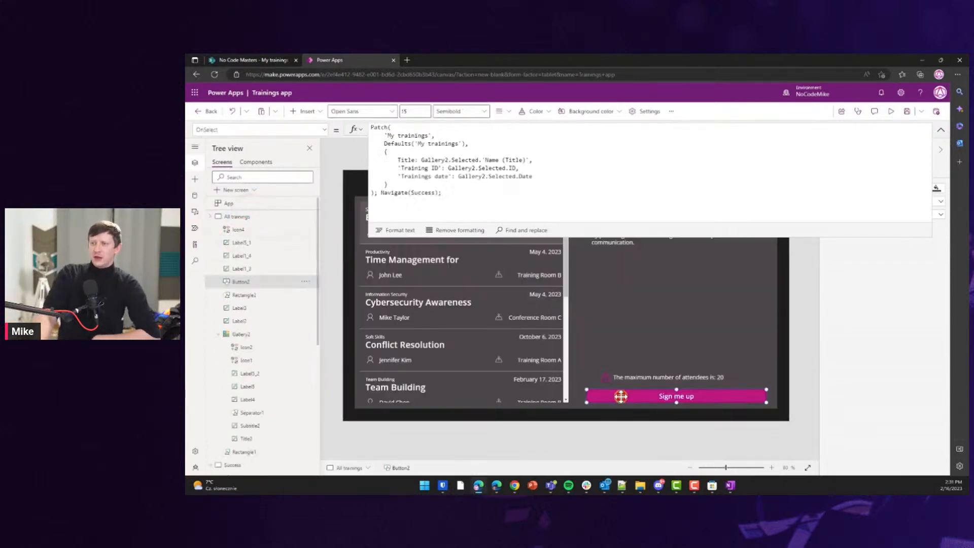
click(451, 192)
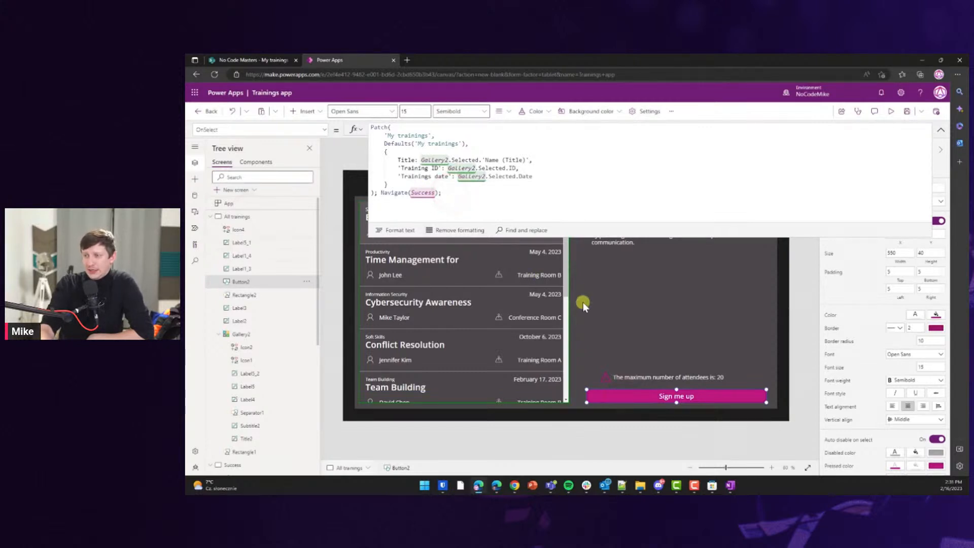
click(436, 193)
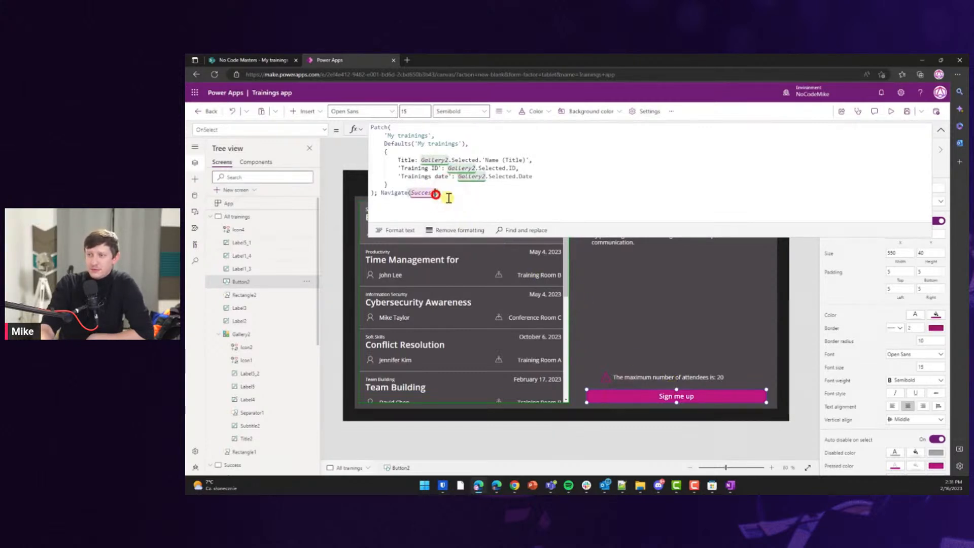
text(,)
key(Down)
key(Down)
key(Down)
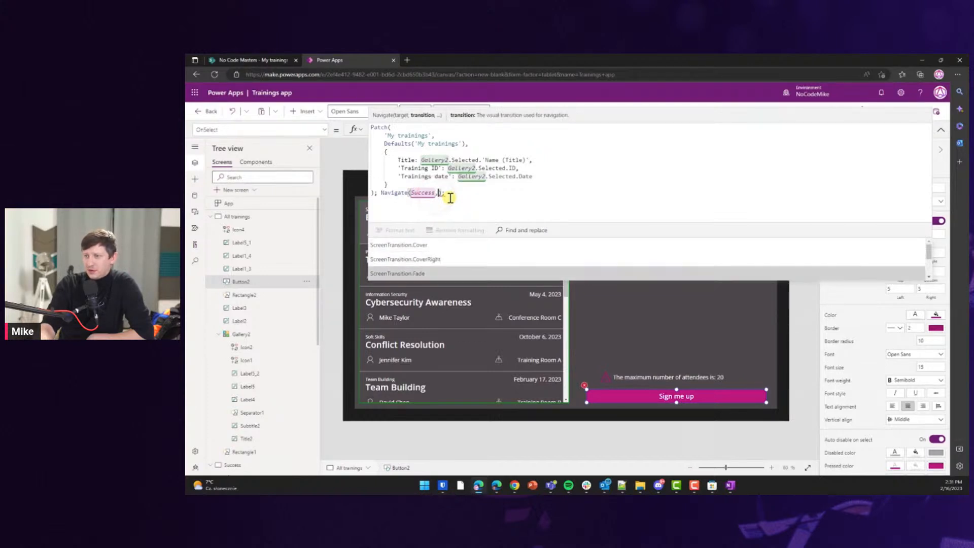
key(Tab)
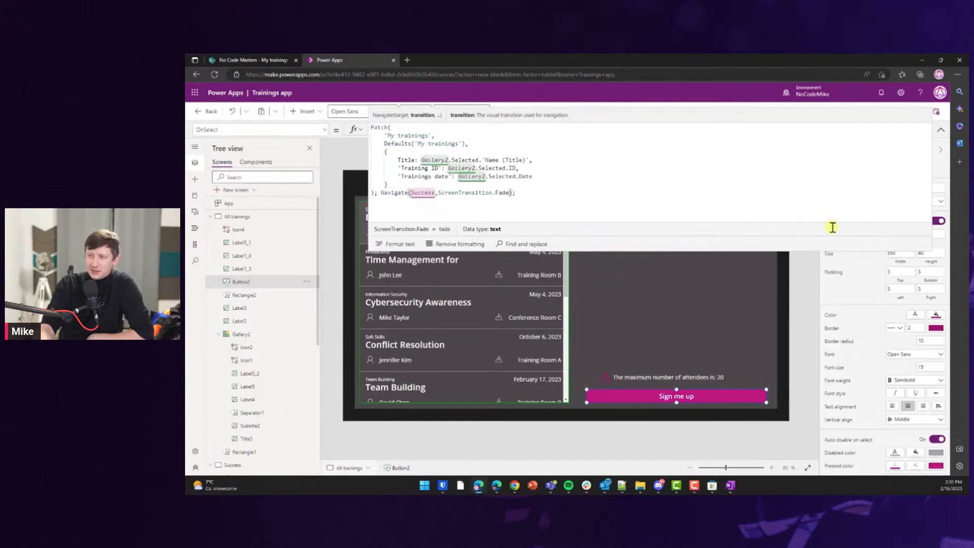
Test that Sign me up opens the Success screen.
click(941, 134)
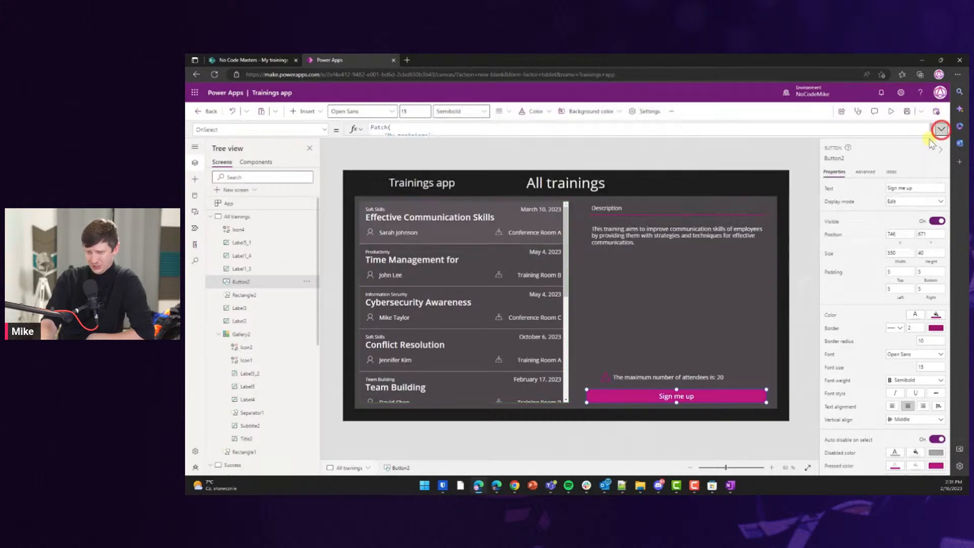
click(806, 286)
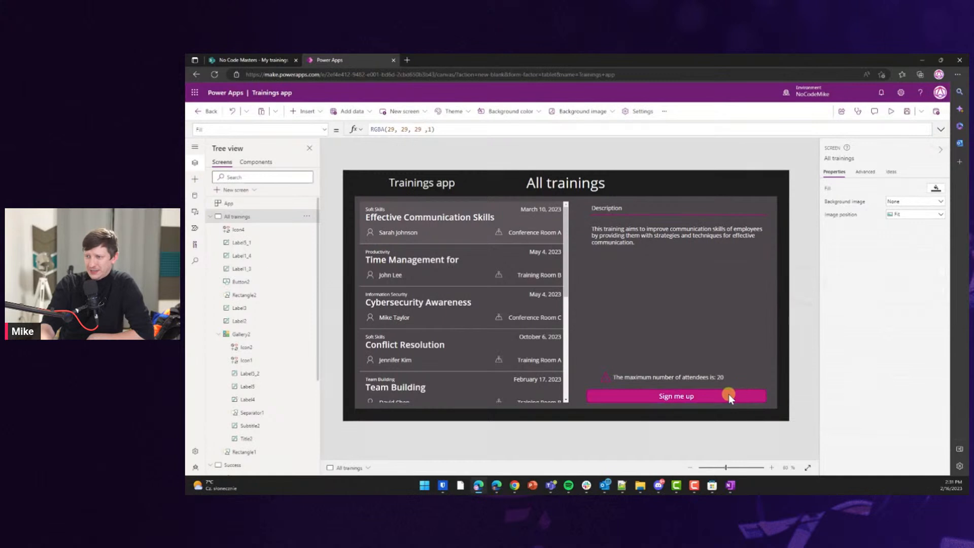
alt+click(700, 397)
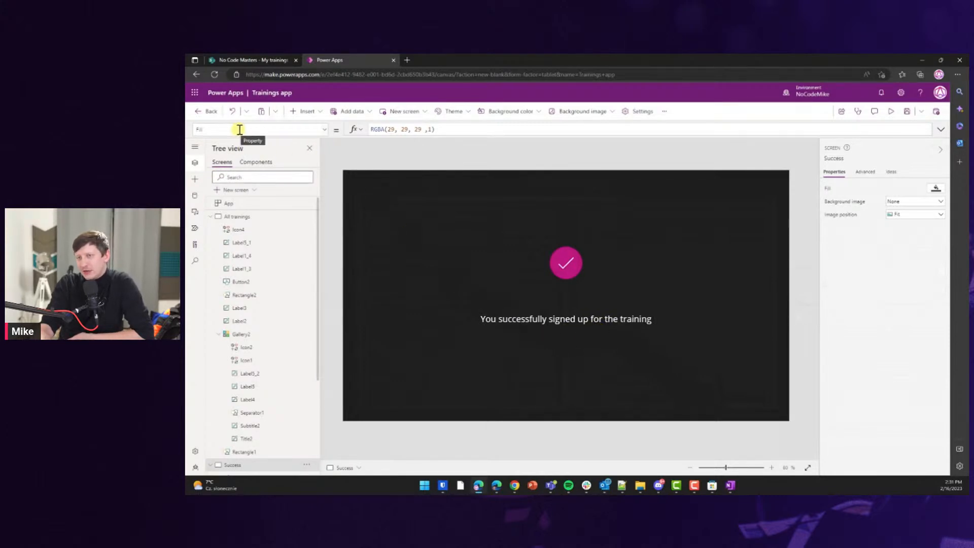
Insert a button on the Success screen and place it below the success message.
click(368, 115)
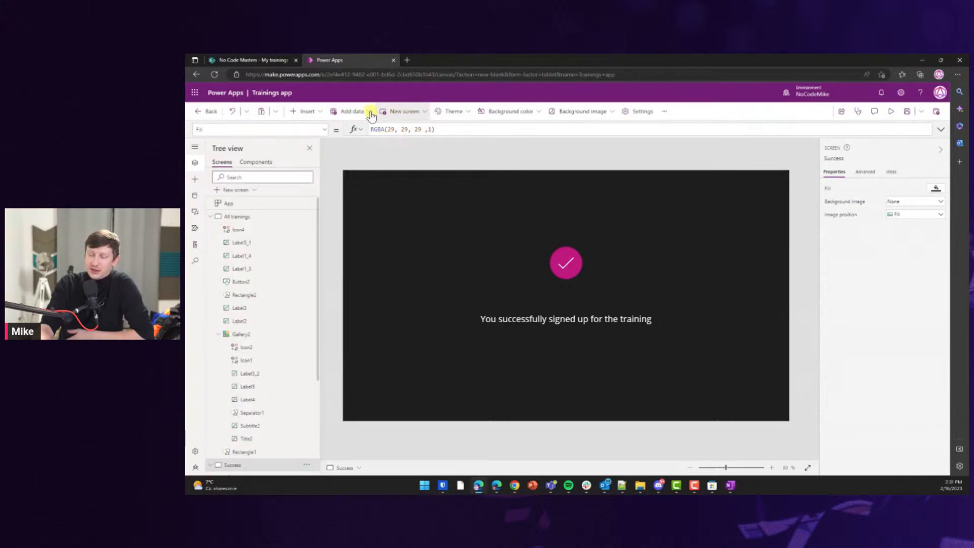
click(269, 161)
click(227, 162)
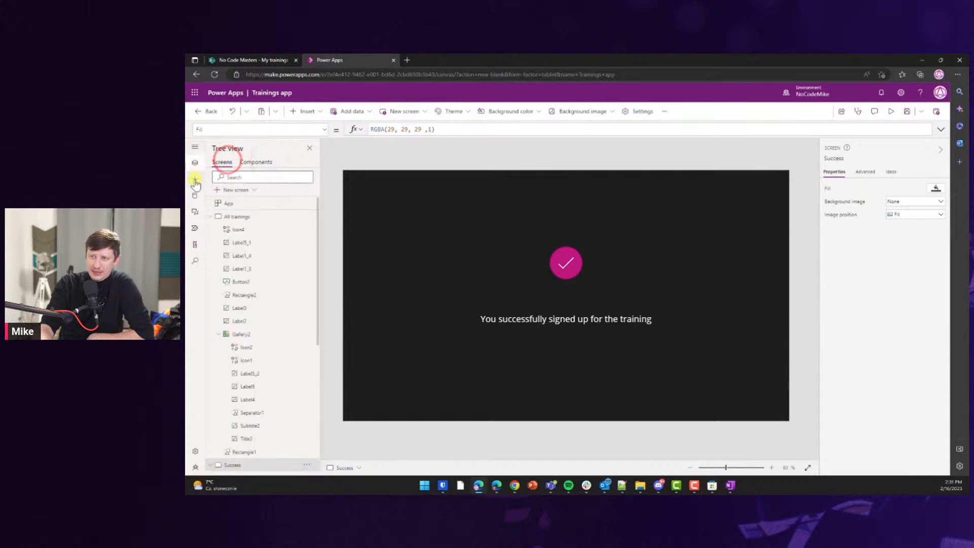
click(195, 179)
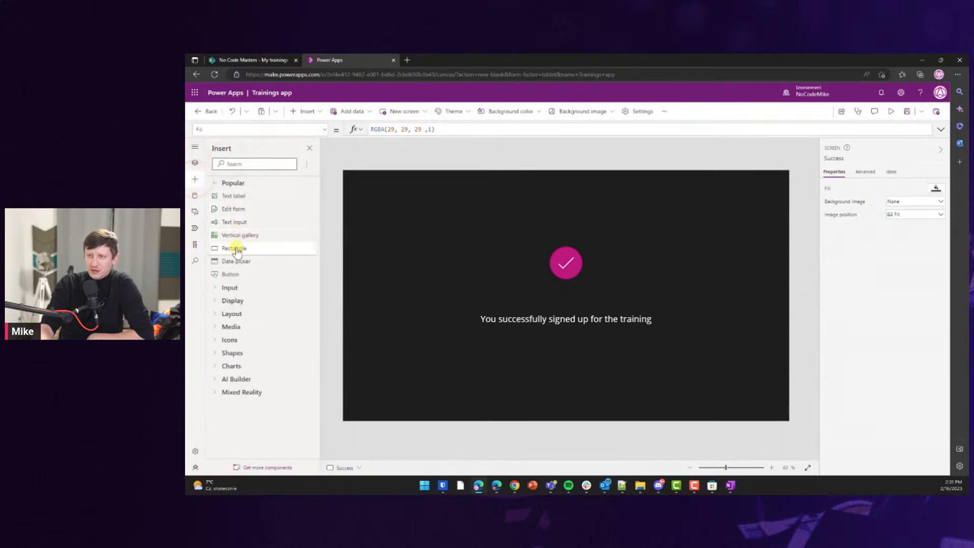
click(235, 274)
drag(390, 189, 572, 372)
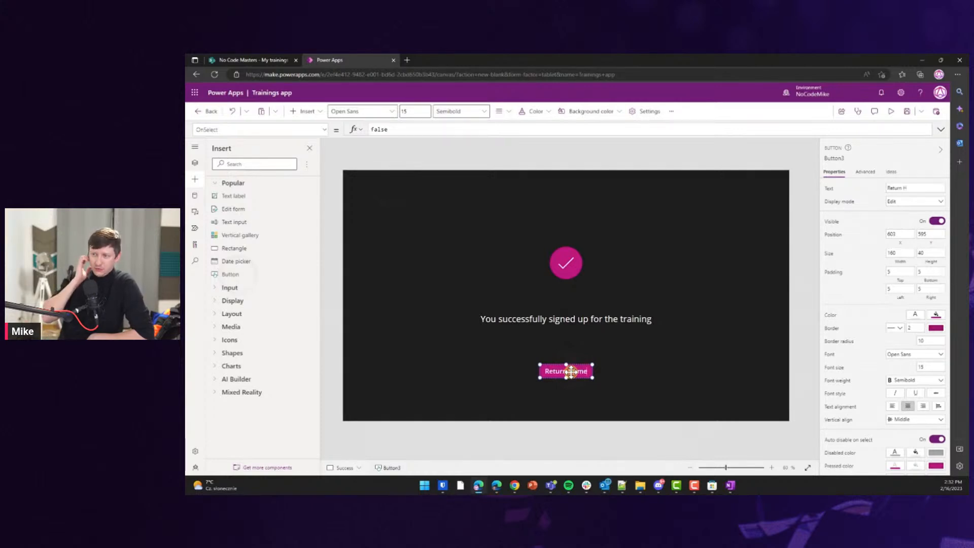
Widen the button so the Return Home label fits.
click(613, 374)
click(571, 374)
drag(592, 378, 597, 379)
click(580, 404)
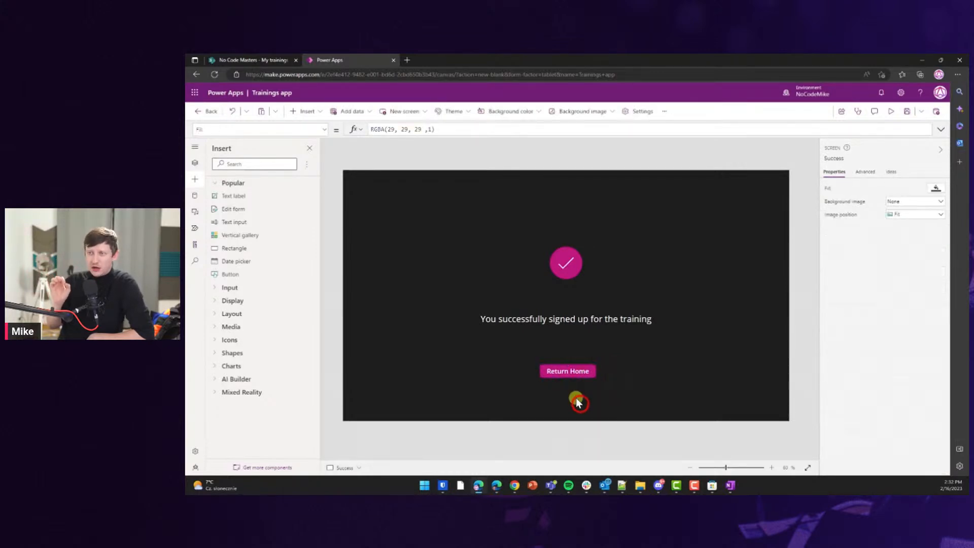
click(573, 372)
Set Return Home's OnSelect to Navigate('All trainings').
click(393, 127)
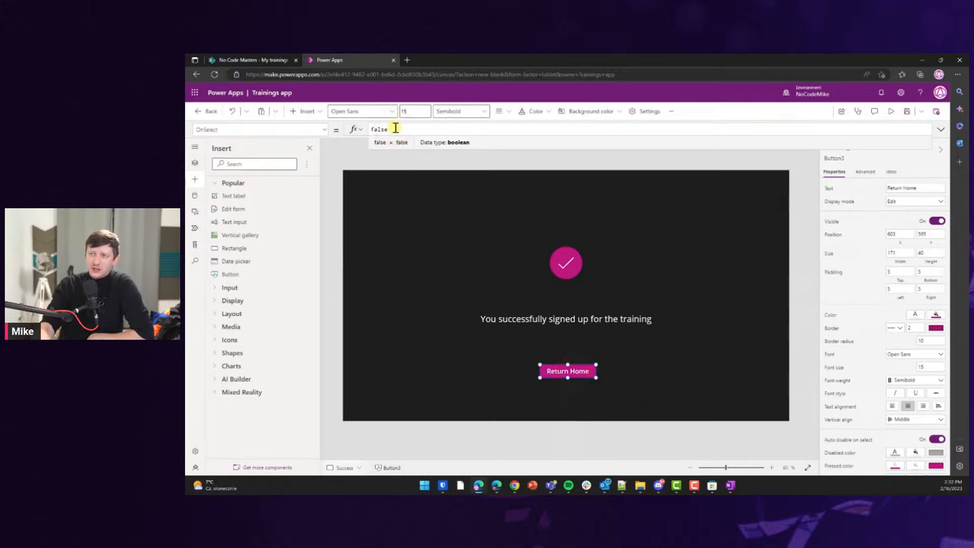
text(Navigate()
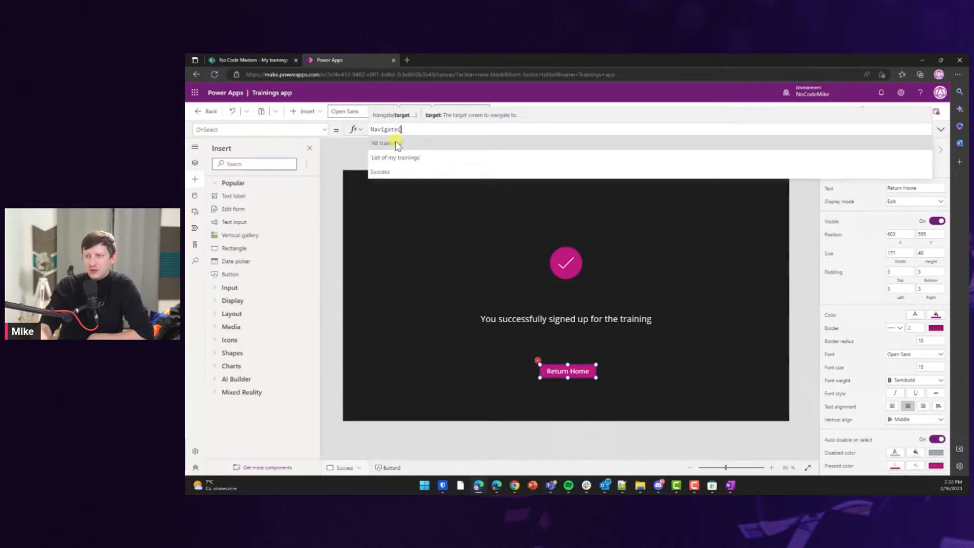
click(398, 145)
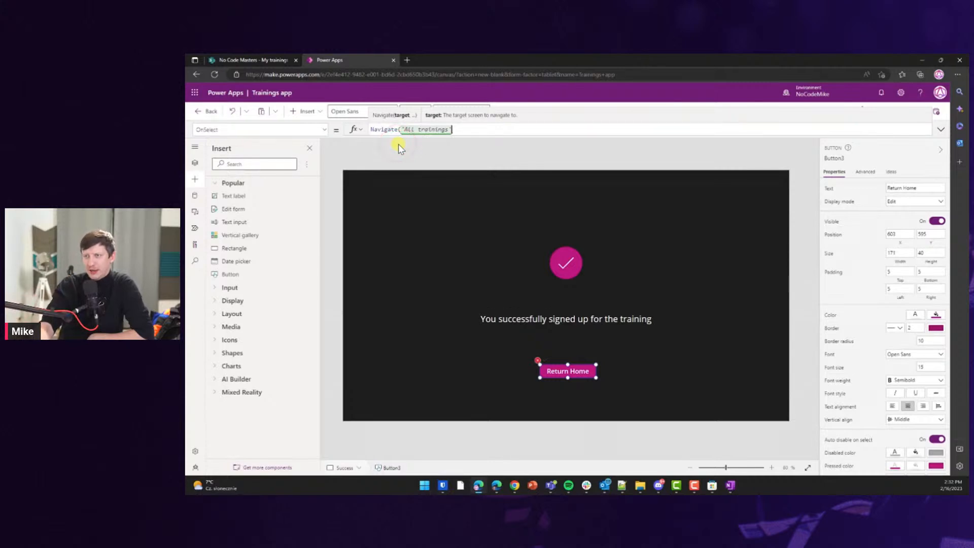
text())
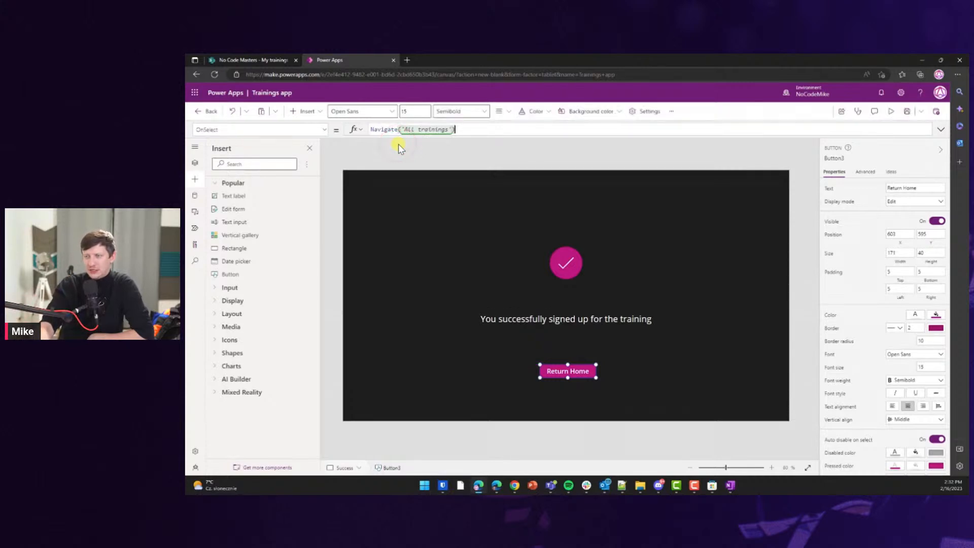
Test Return Home to go back to the All trainings screen.
click(568, 439)
click(568, 370)
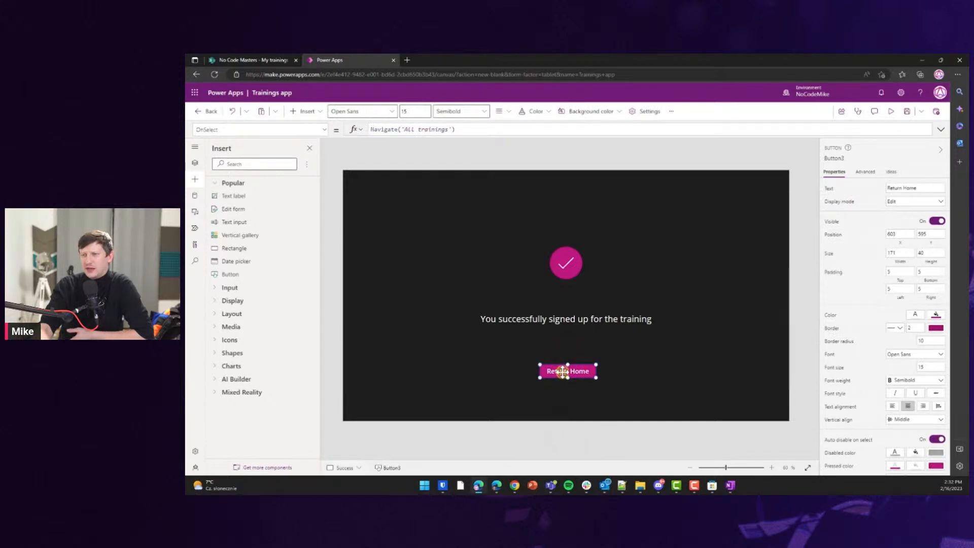
alt+click(562, 373)
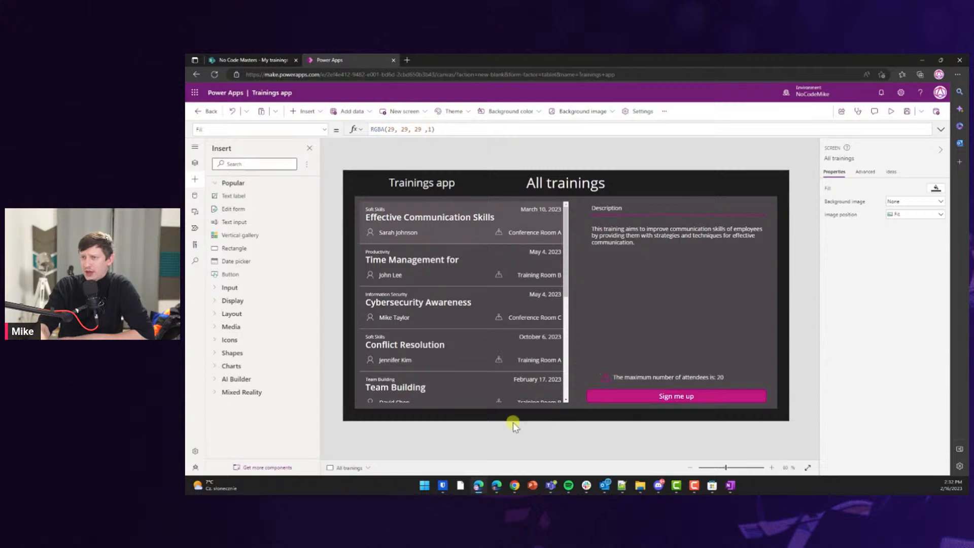
Lower the trainings gallery and stretch the Description divider line to the gallery's edge.
click(650, 265)
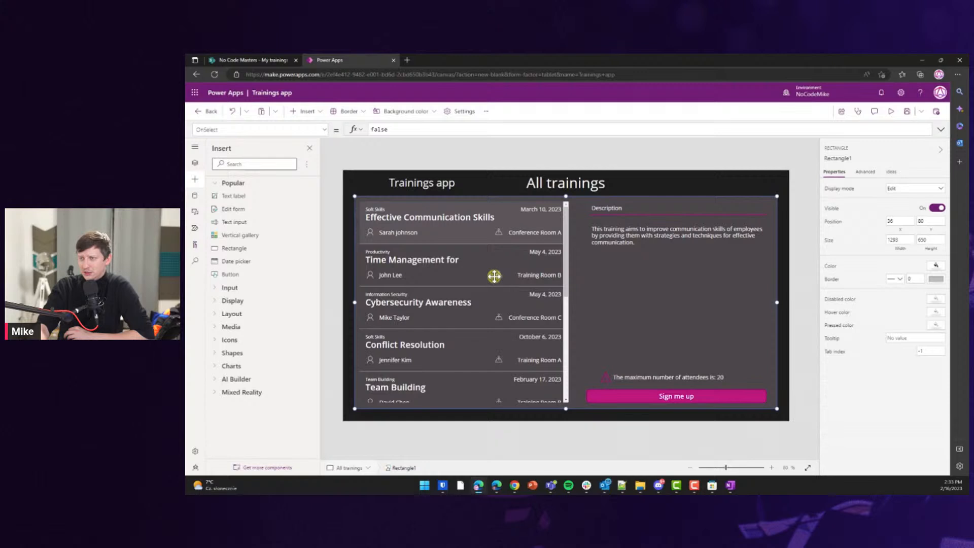
click(332, 268)
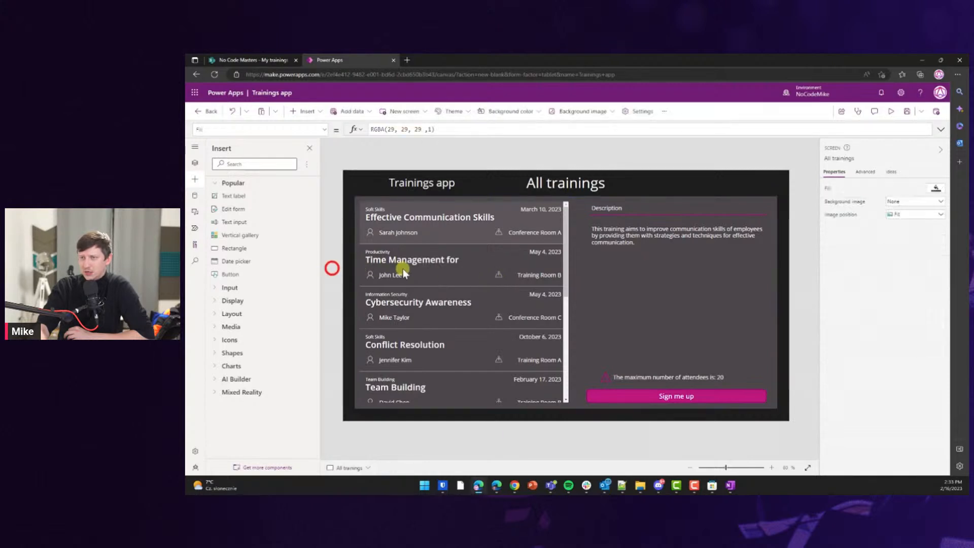
click(404, 273)
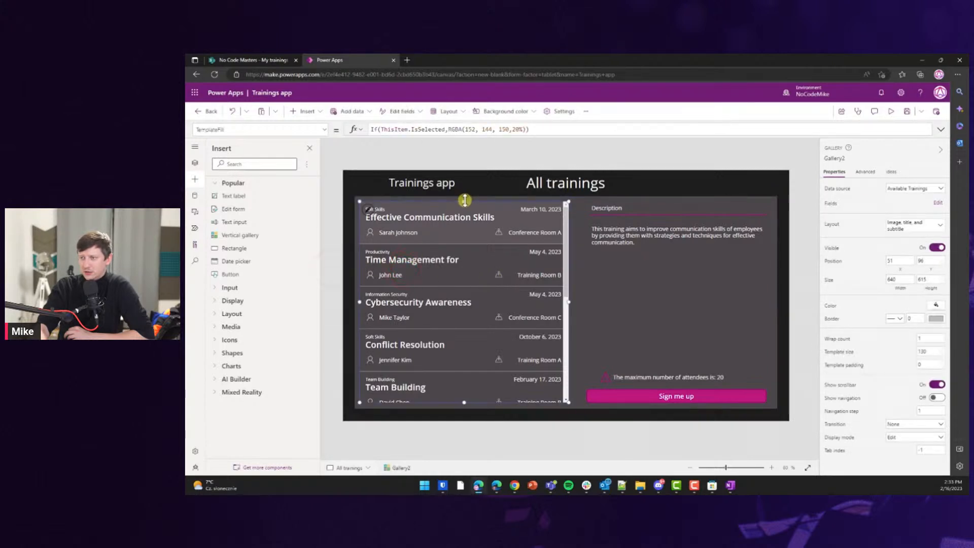
drag(465, 200, 465, 216)
click(195, 162)
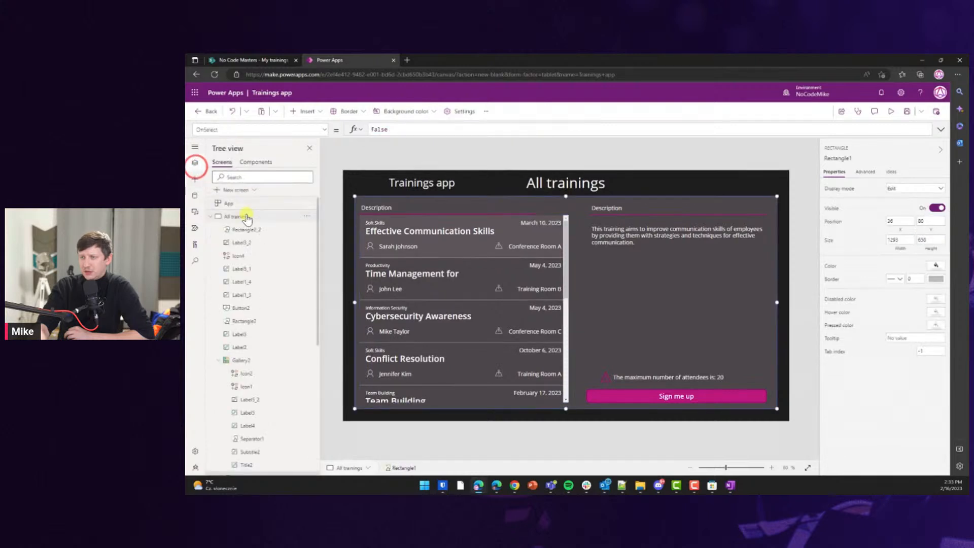
click(247, 229)
drag(536, 215, 567, 215)
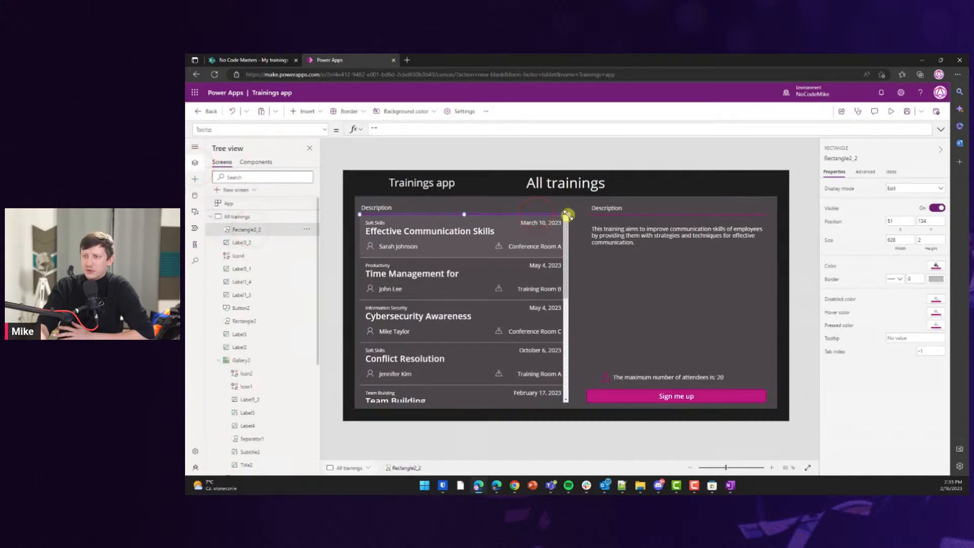
click(527, 204)
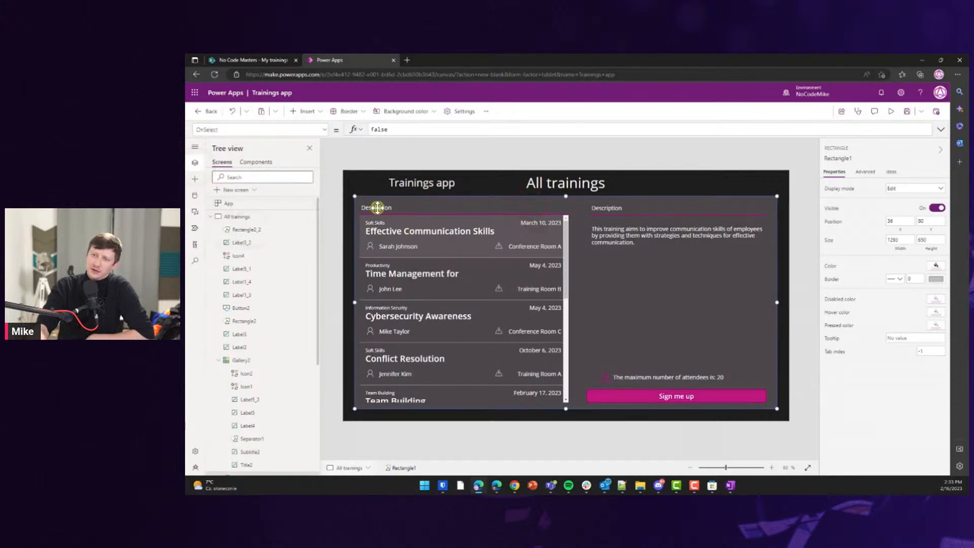
Change the heading text to 'See only my trainings' and widen it to one line.
click(248, 229)
click(252, 242)
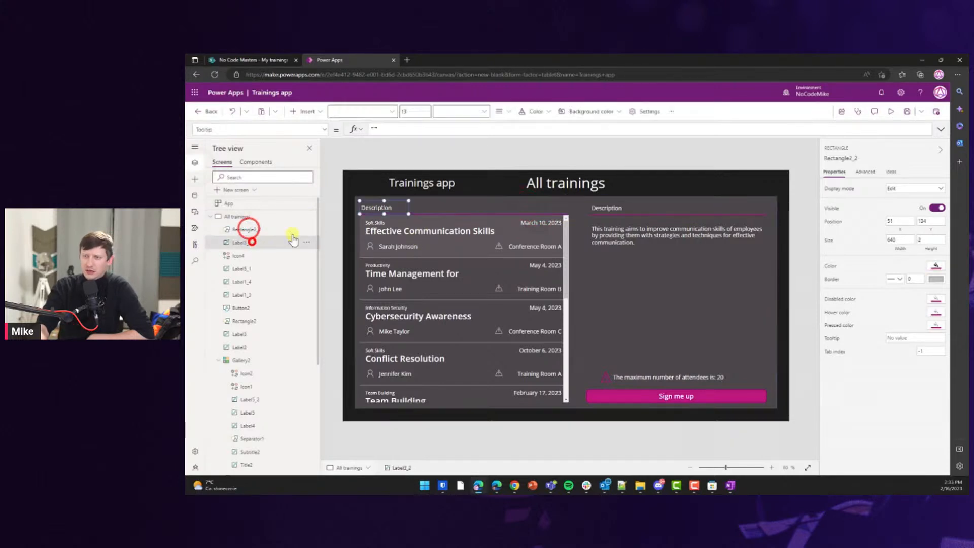
double_click(374, 208)
text(See)
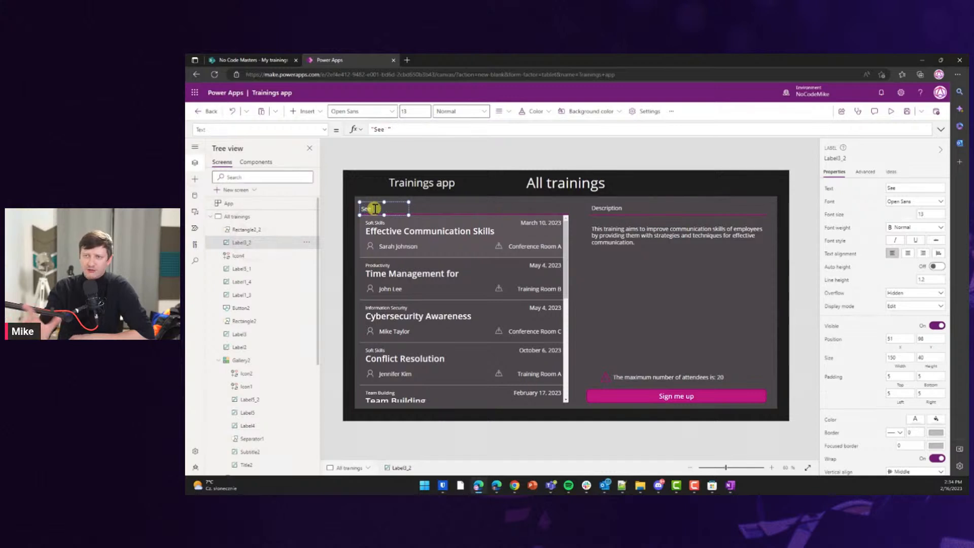
text( onl)
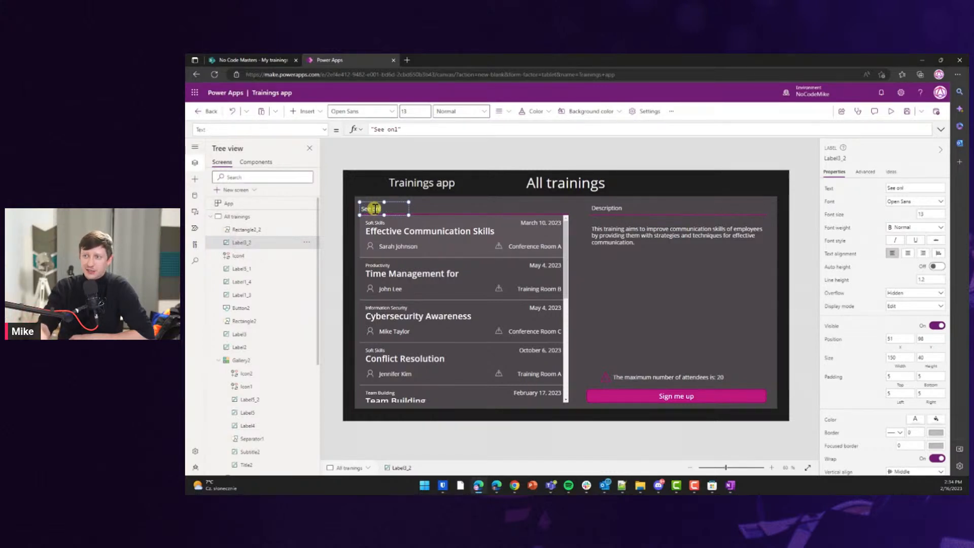
text(y my trainings)
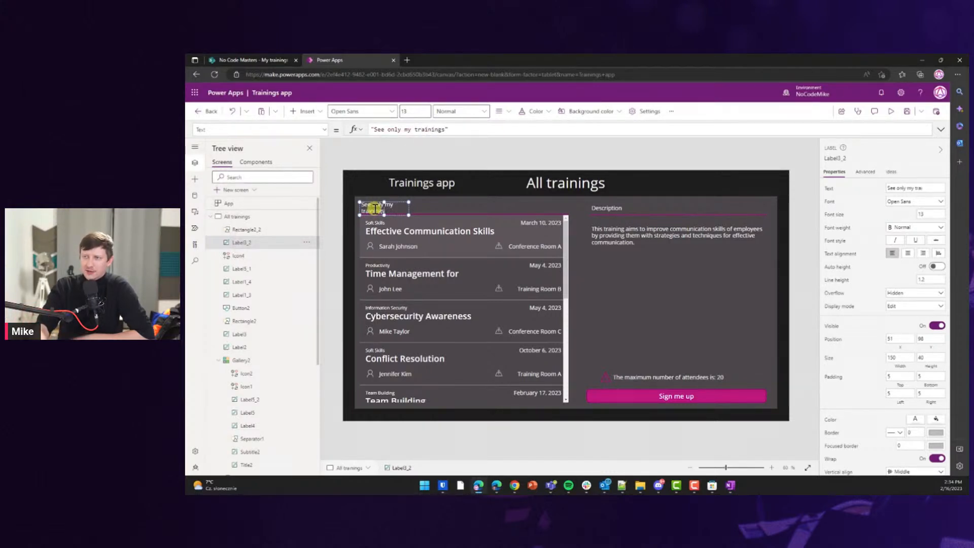
drag(410, 213, 450, 210)
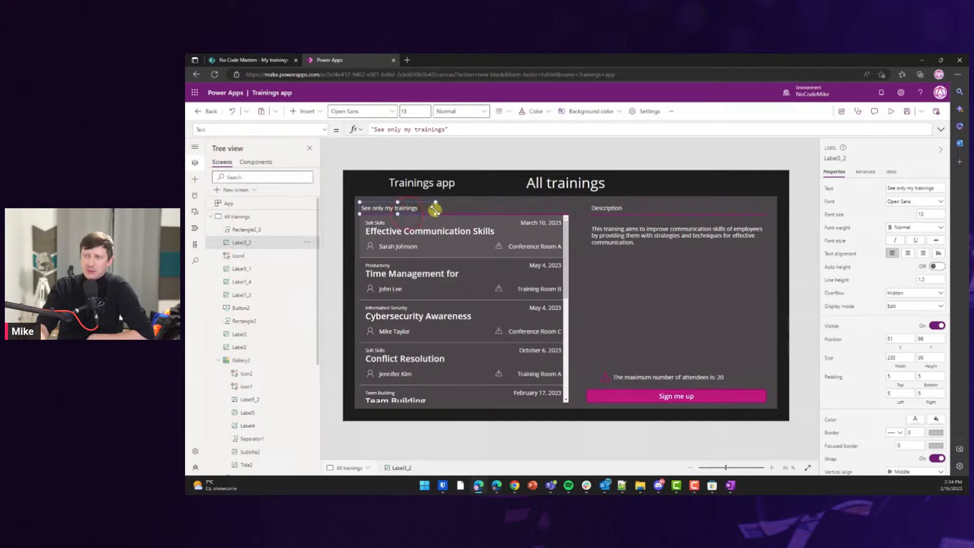
click(338, 210)
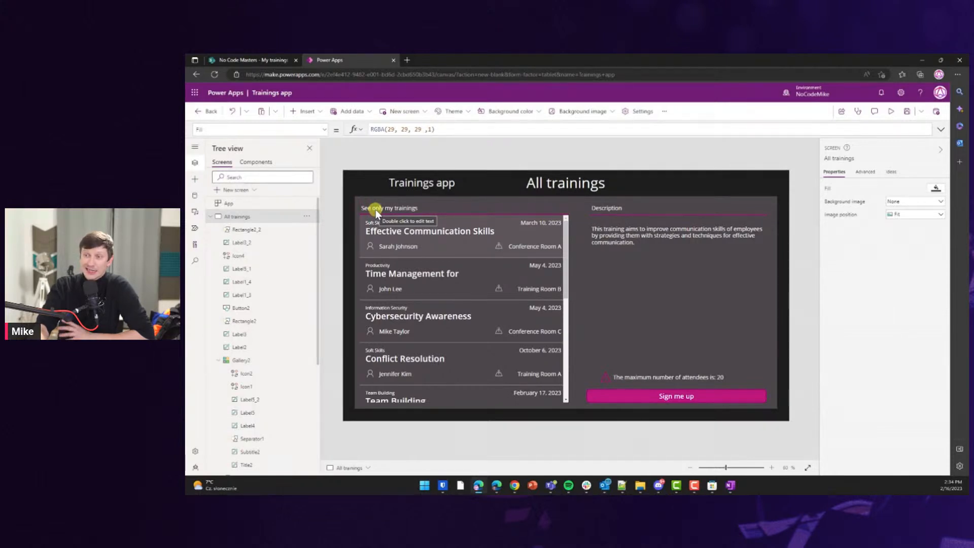
Move the label to the gallery's top-right and right-align its text.
click(375, 209)
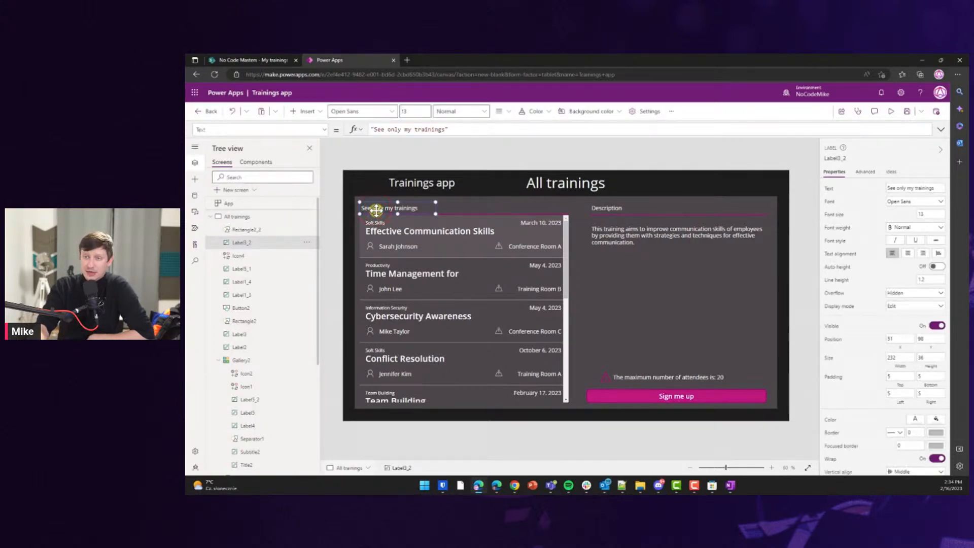
drag(376, 209, 511, 208)
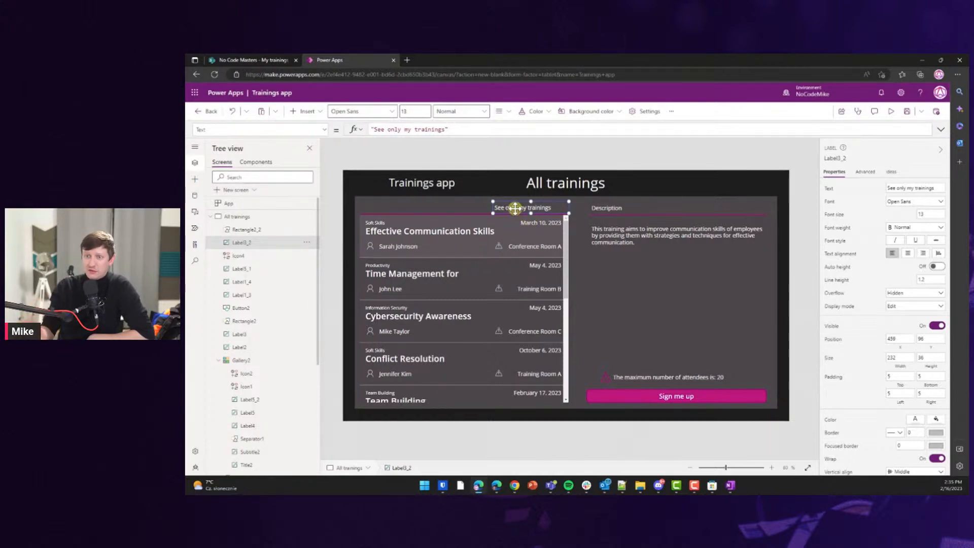
click(483, 205)
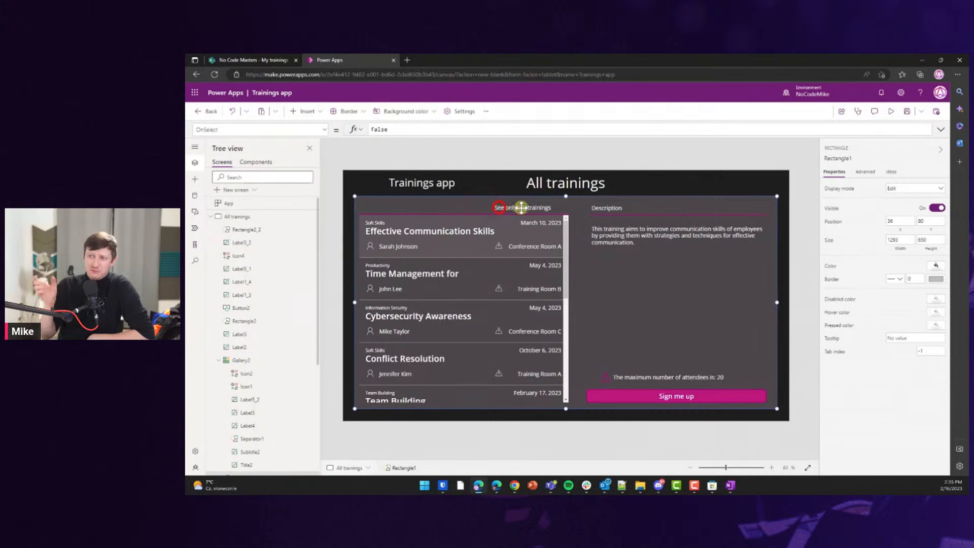
click(515, 155)
click(520, 209)
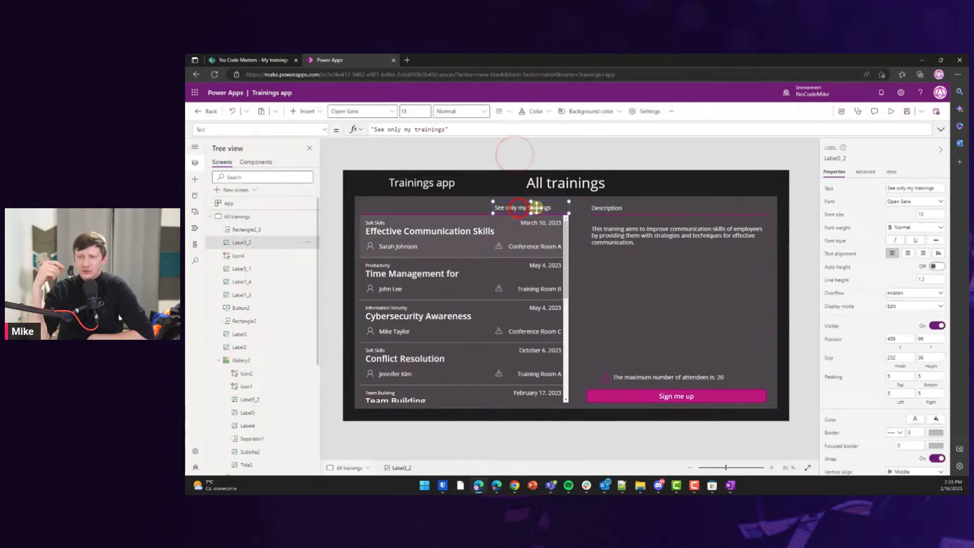
click(922, 254)
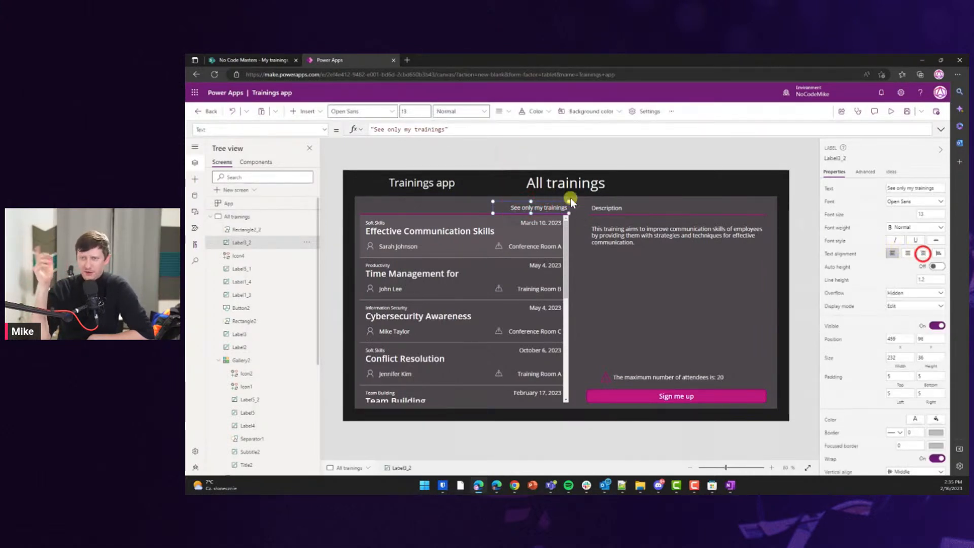
drag(544, 207, 541, 209)
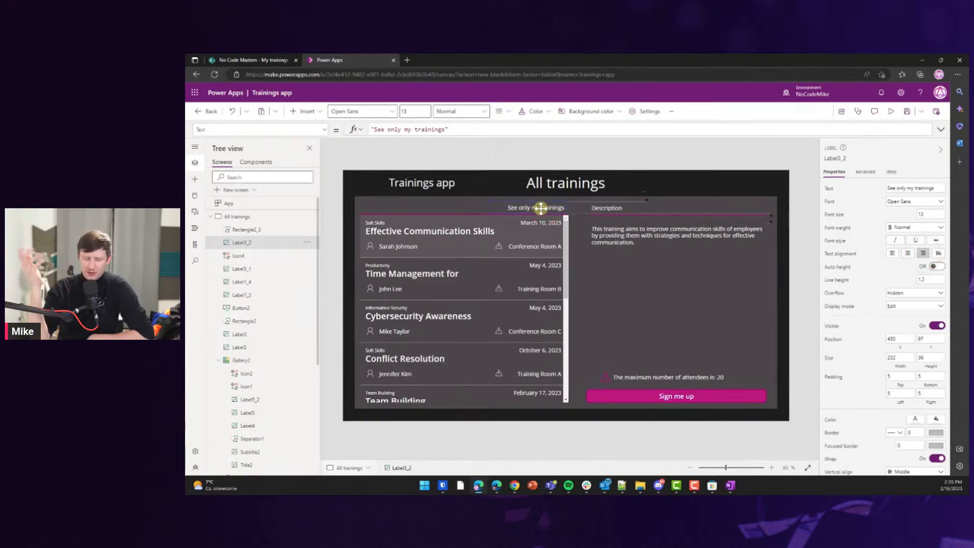
click(521, 154)
click(517, 208)
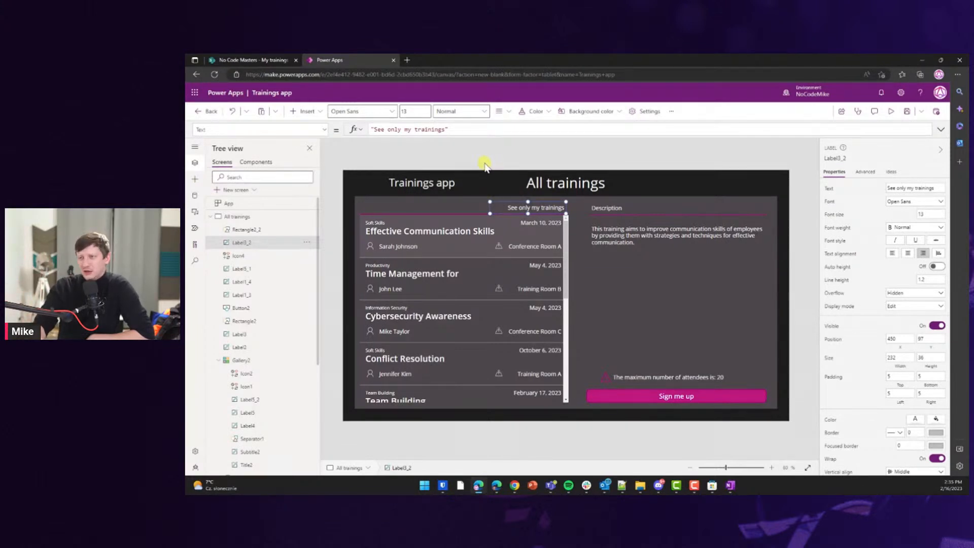
click(282, 128)
Choose the label's OnSelect property for editing.
text(On)
key(BackSpace)
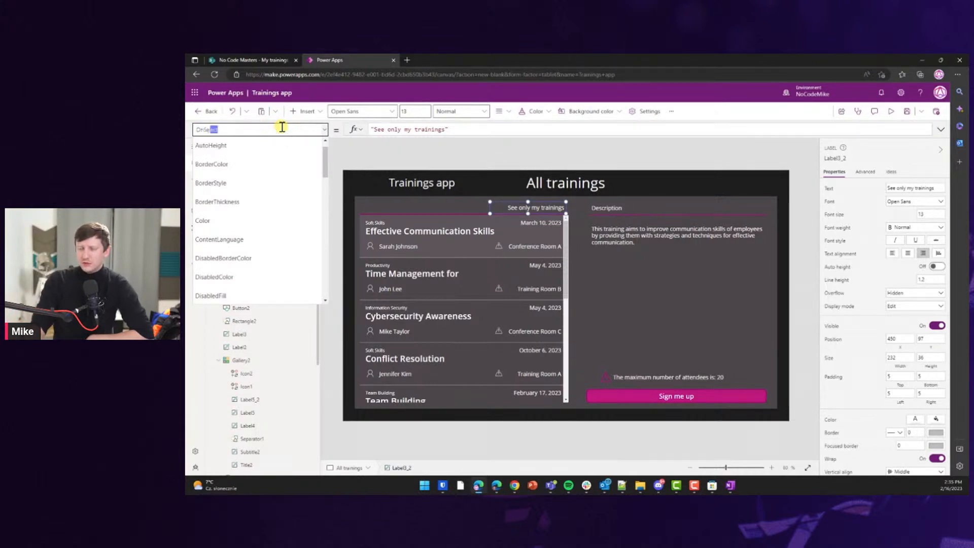
text(Se)
key(Return)
click(417, 129)
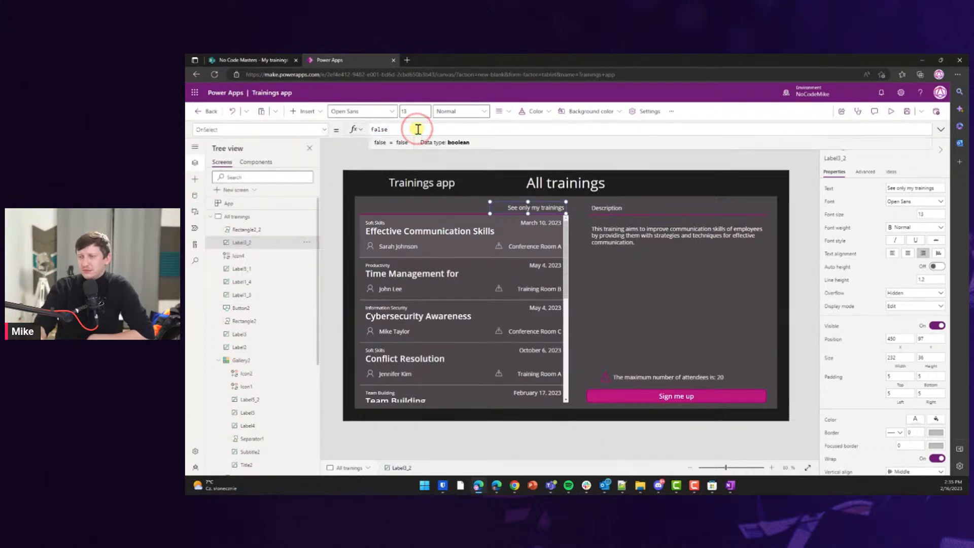
Enter Navigate('List of my trainings', ScreenTransition.Fade) as the label's OnSelect.
text(Navi)
click(415, 147)
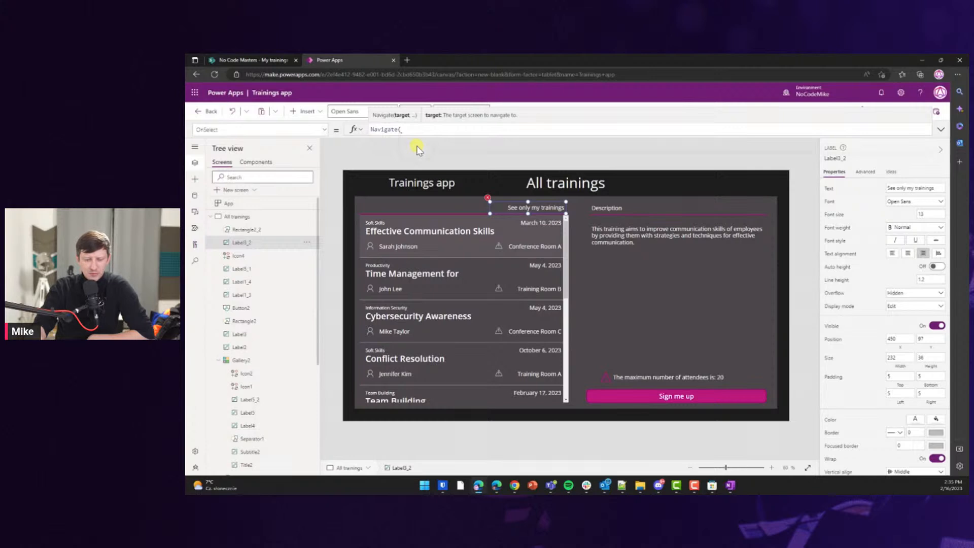
text(M)
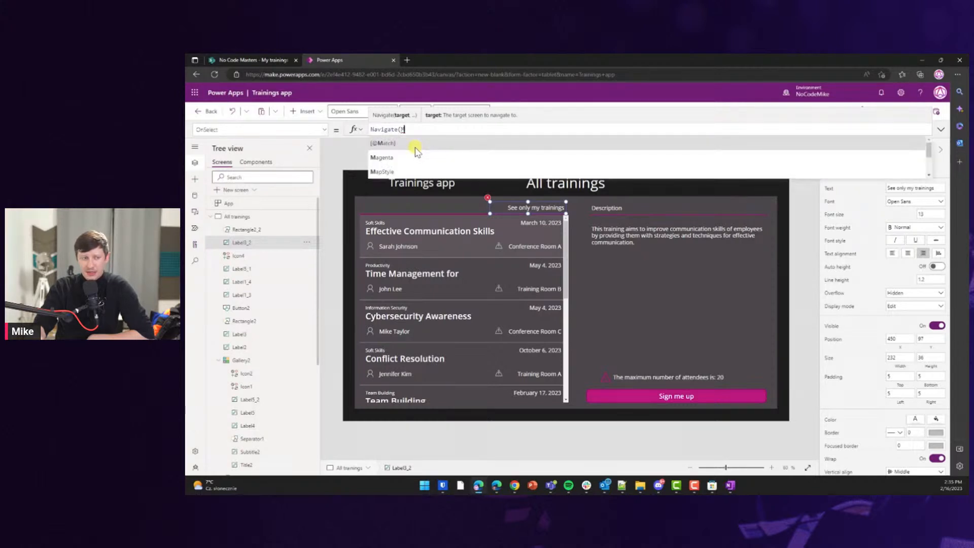
scroll(238, 279, down, 3)
text(list)
click(393, 161)
text(, Fade)
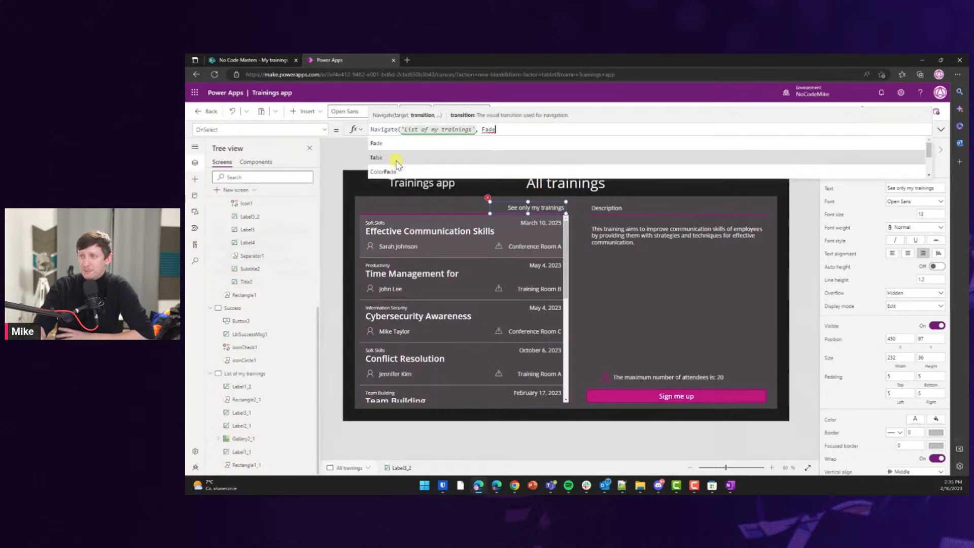
click(397, 172)
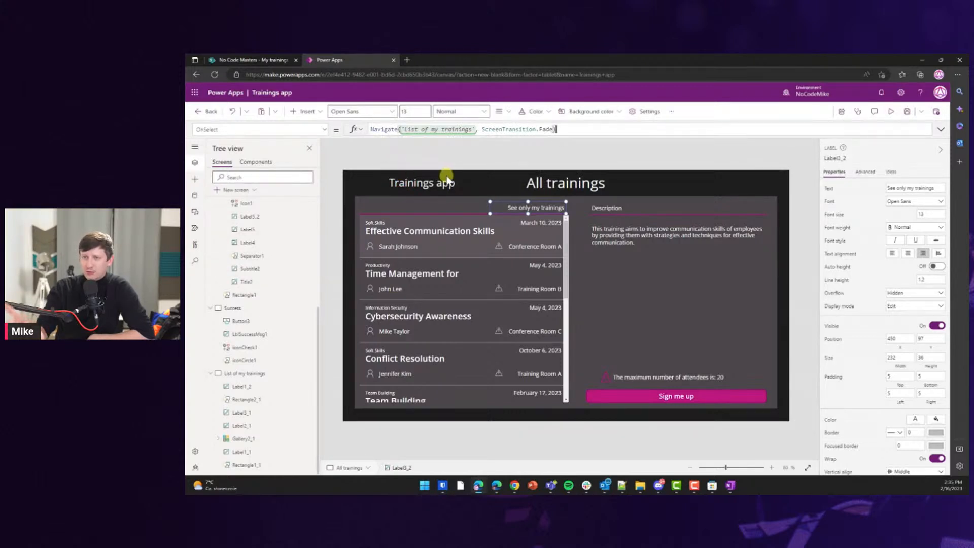
Bring the trainings gallery and link from All trainings onto List of my trainings, replacing the placeholder gallery.
click(501, 162)
alt+click(522, 209)
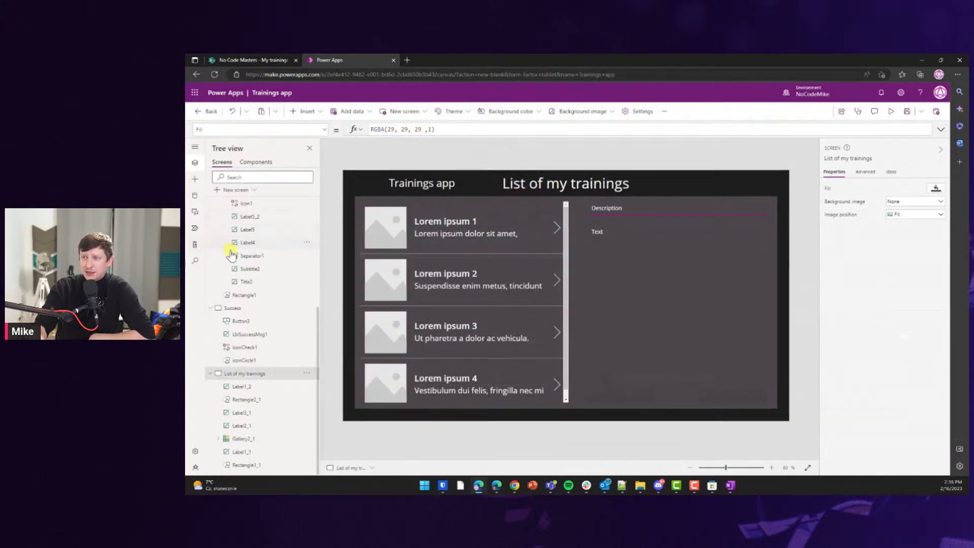
scroll(225, 252, up, 4)
click(243, 217)
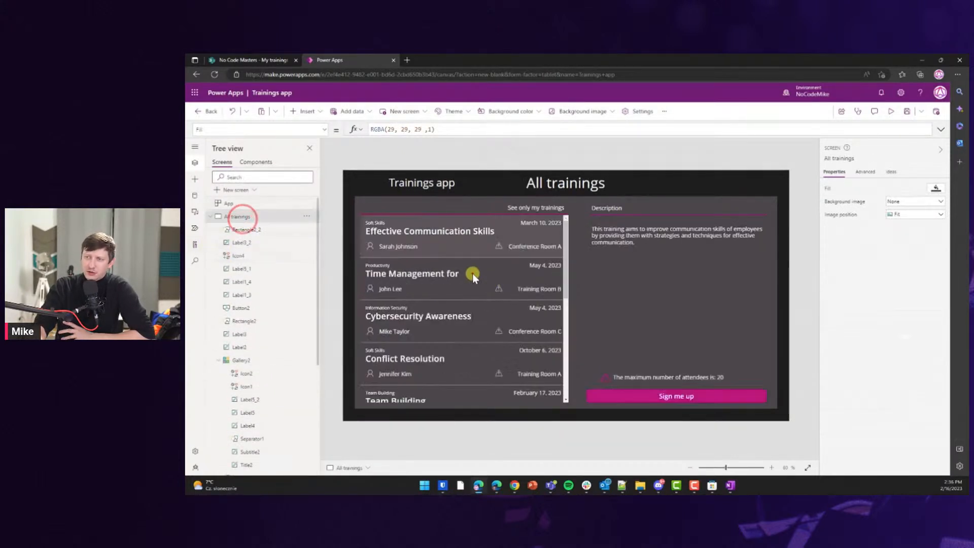
click(472, 273)
shift+click(533, 207)
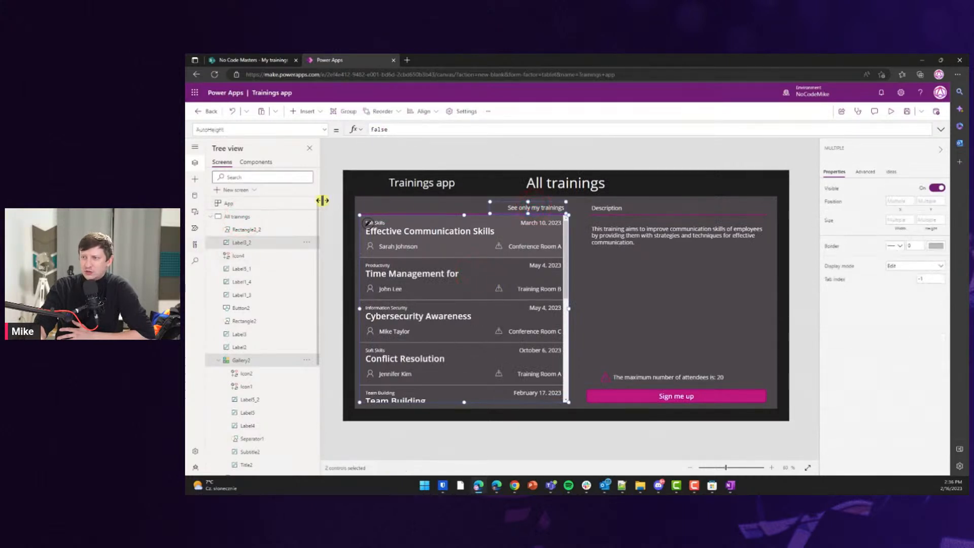
click(322, 204)
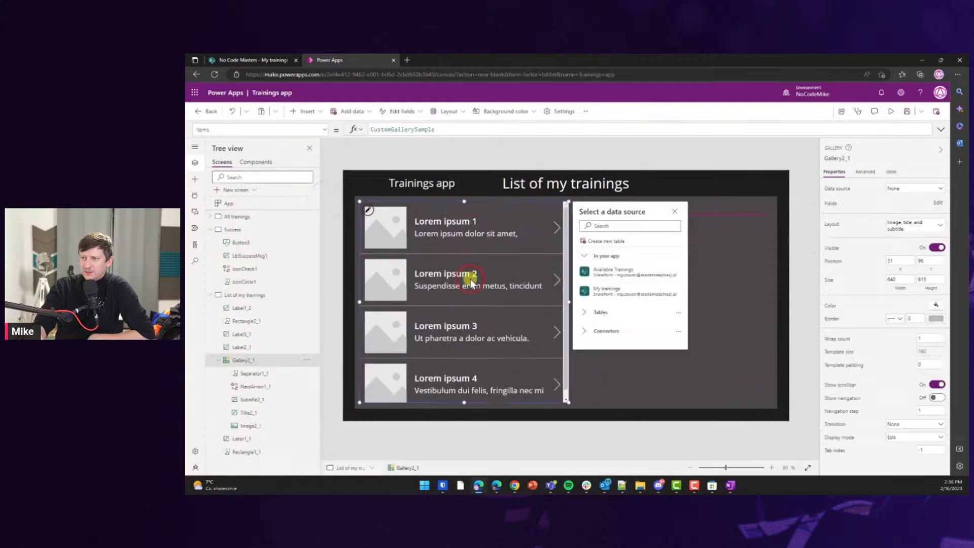
key(Delete)
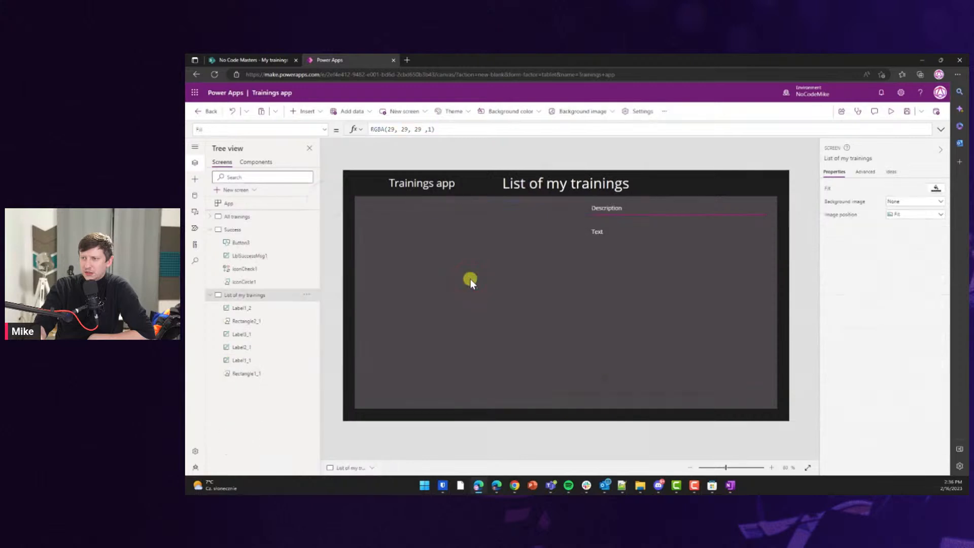
key(ctrl+z)
Try selecting different trainings, such as Time Management and Cybersecurity Awareness, in the gallery.
click(439, 284)
click(445, 321)
click(453, 254)
click(453, 277)
click(456, 317)
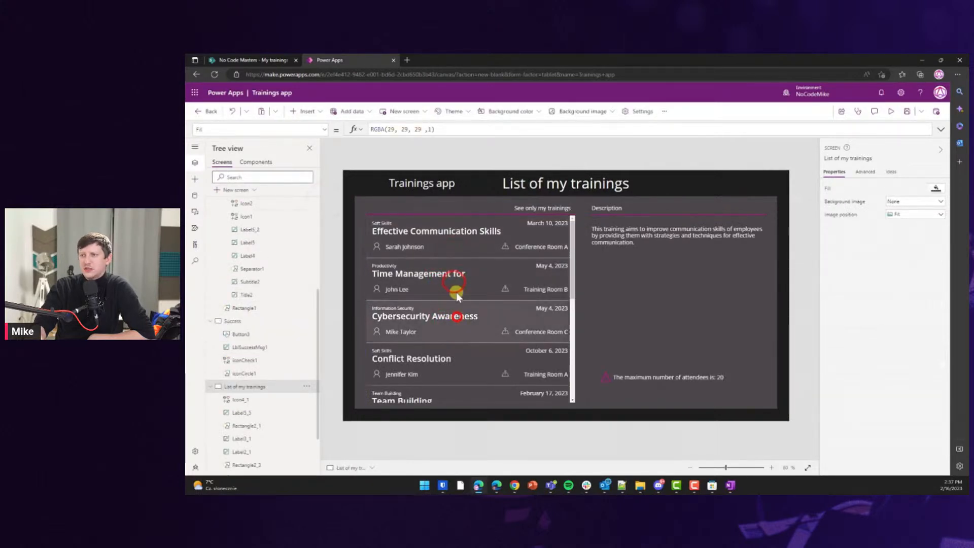
click(454, 270)
Point the description label's Text formula at Gallery2_1 so it follows the chosen training.
click(608, 224)
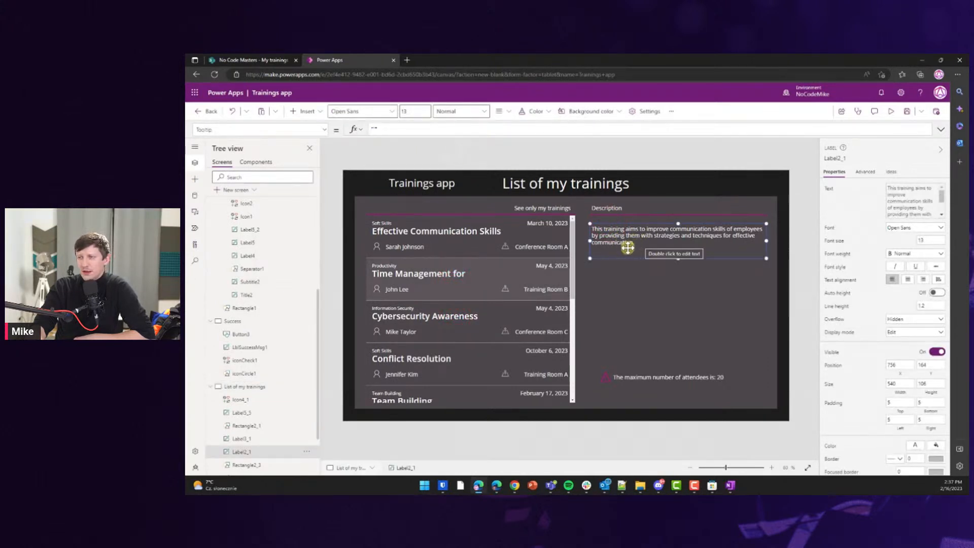
click(251, 129)
text(Tex)
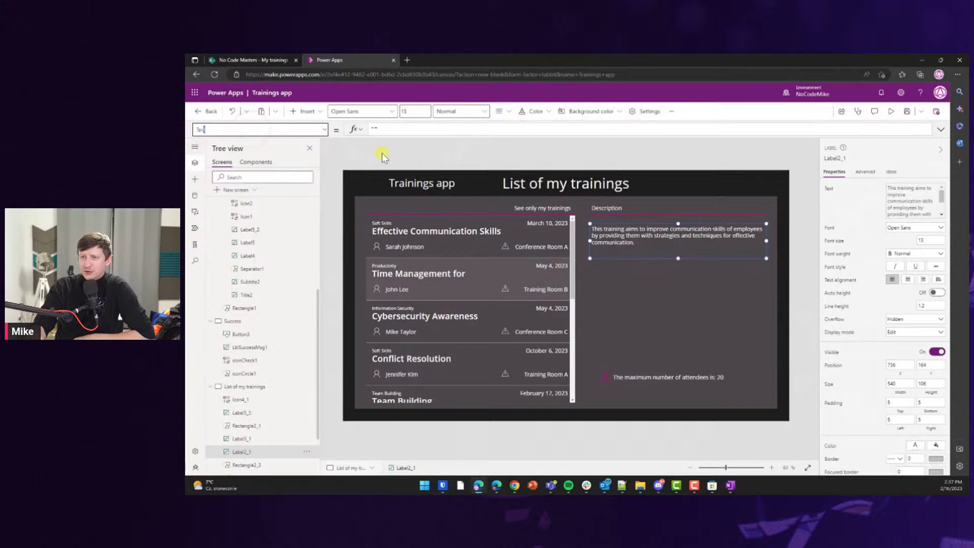
key(Tab)
click(436, 130)
click(397, 129)
text(_1.Selected.Description)
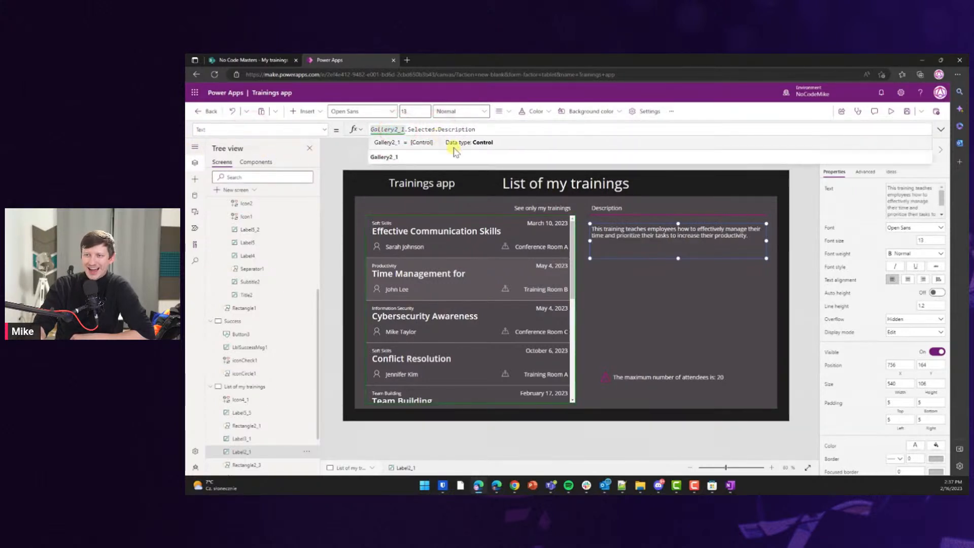
click(463, 231)
click(468, 299)
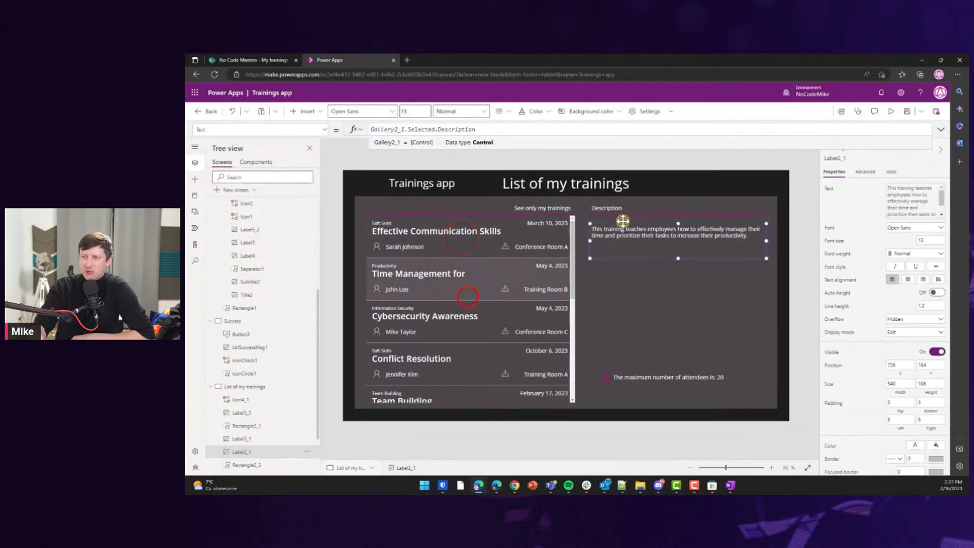
Change the maximum-attendees label's Text formula from Gallery2 to Gallery2_1, showing 15.
click(723, 377)
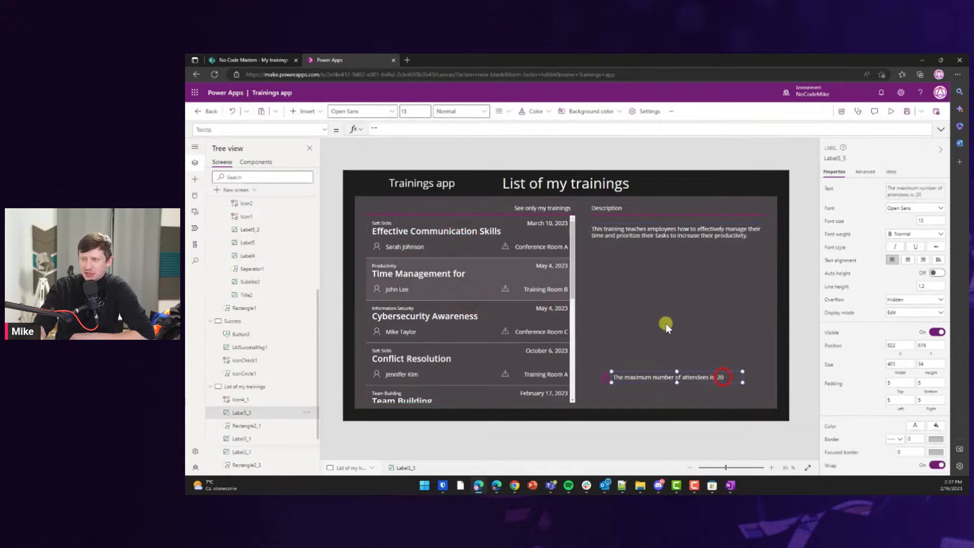
click(269, 132)
text(te)
key(Tab)
click(516, 132)
click(536, 130)
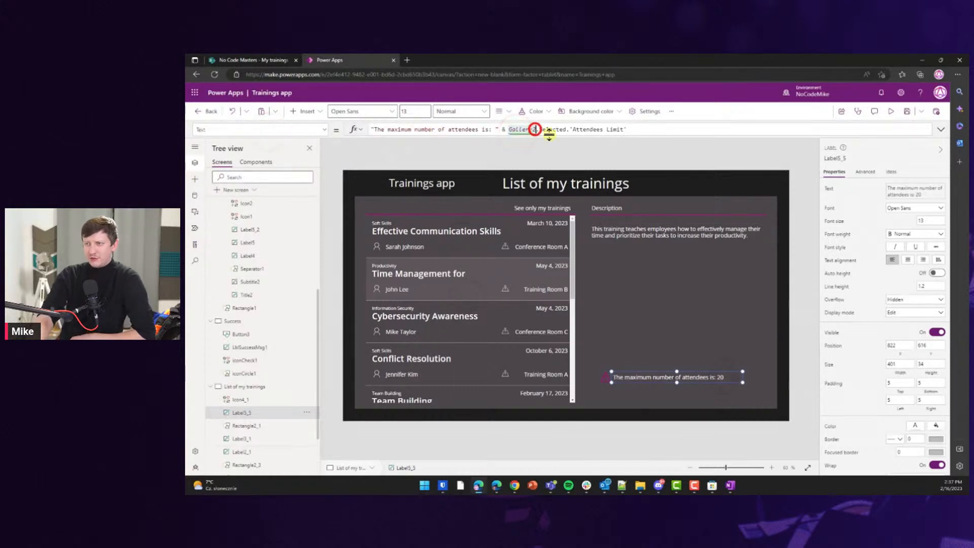
text(_!)
key(BackSpace)
text(1)
click(610, 287)
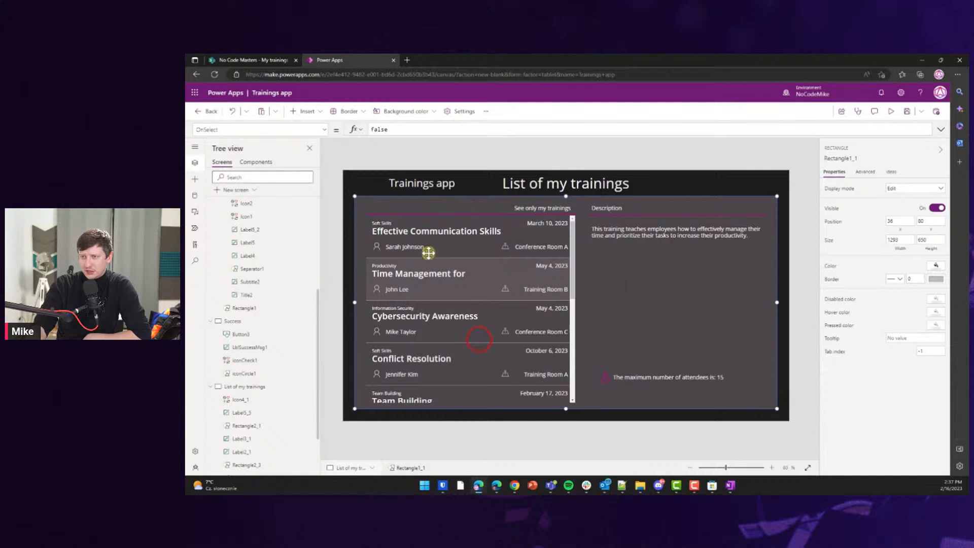
Replace the gallery's Items formula 'Available Trainings' with 'My trainings'.
click(325, 239)
click(443, 249)
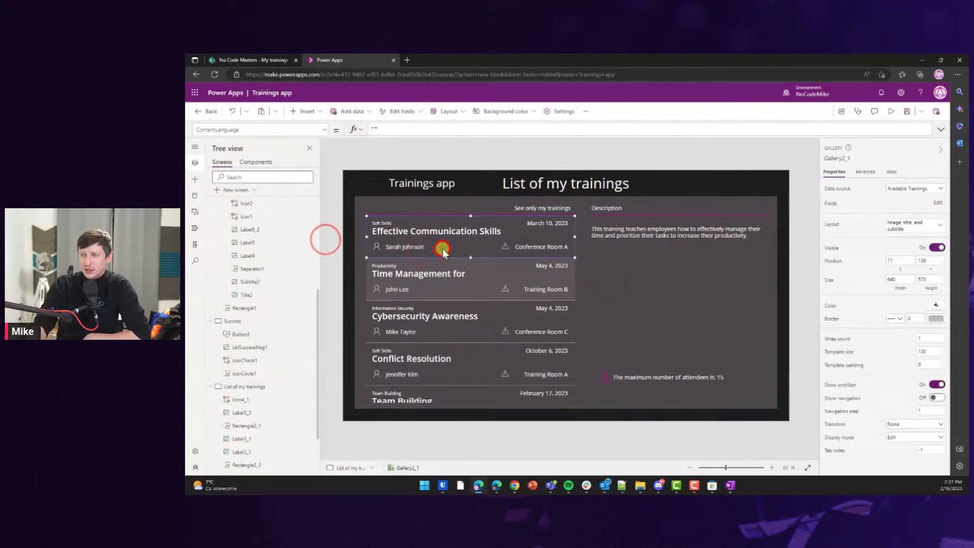
click(430, 282)
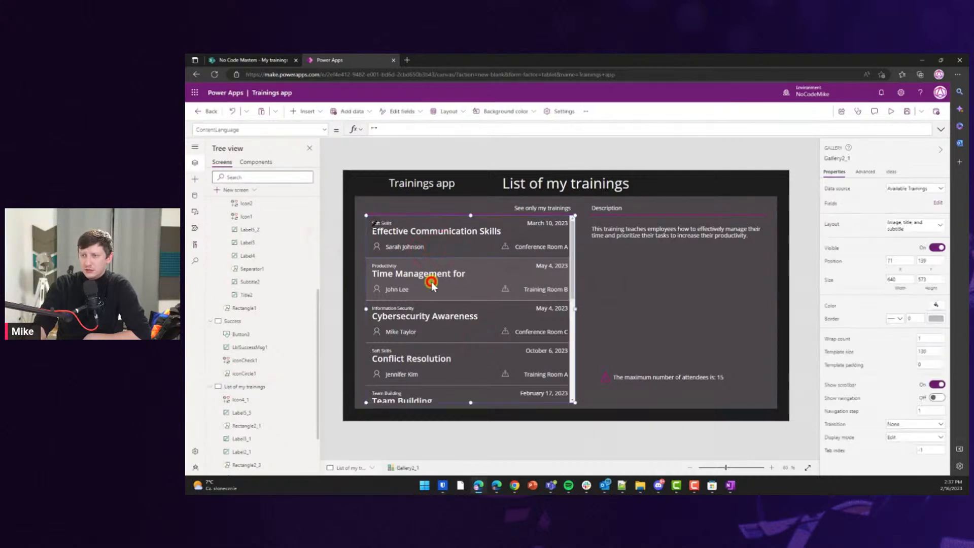
click(246, 131)
text(Items)
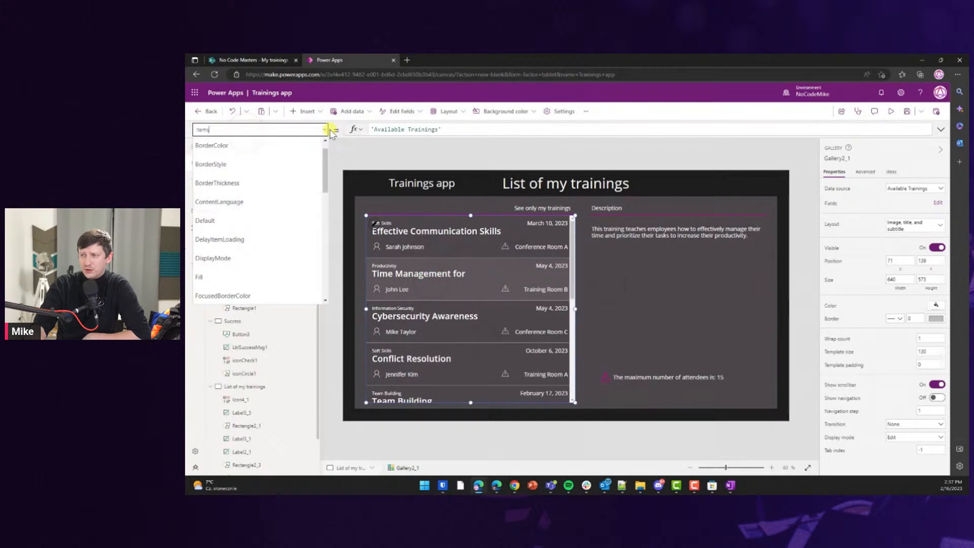
key(Tab)
click(394, 130)
click(466, 129)
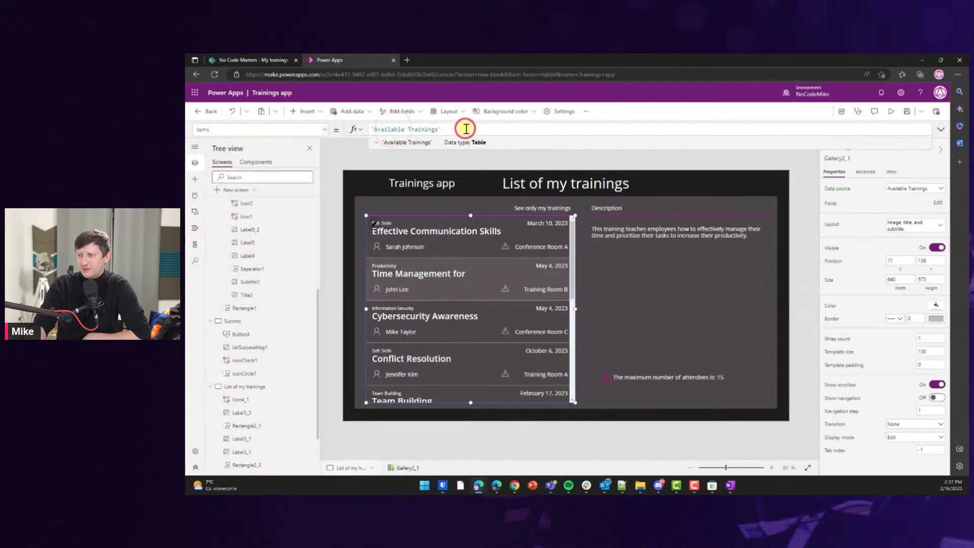
key(ctrl+a)
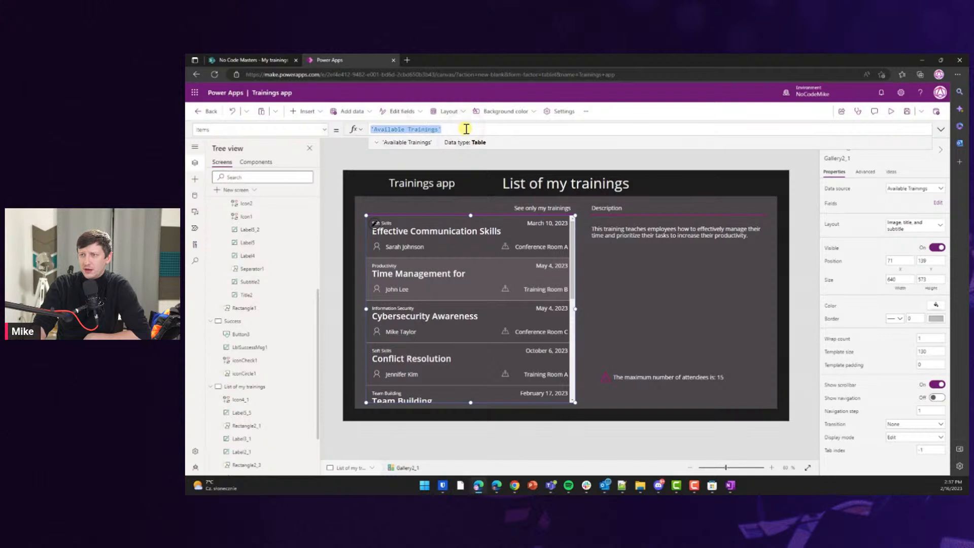
key(BackSpace)
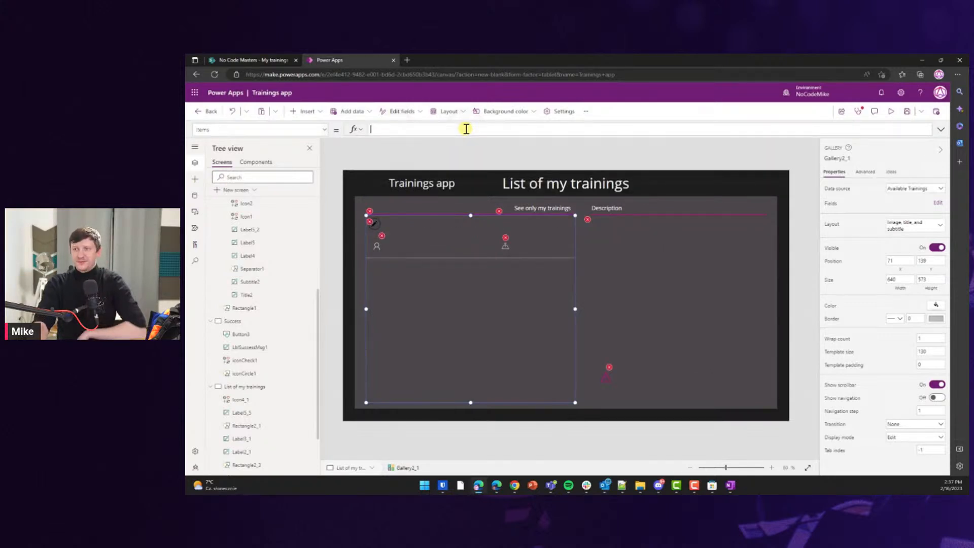
text(Fil)
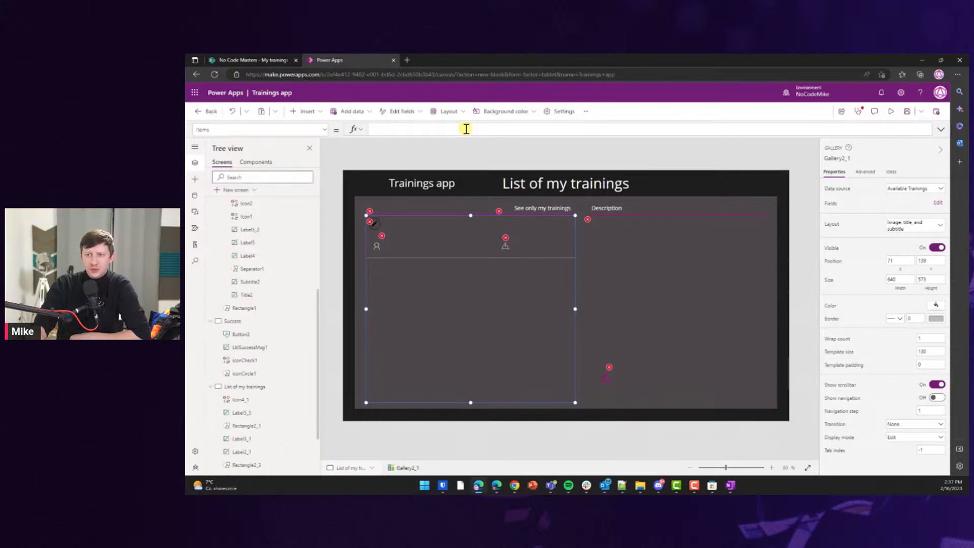
text(MyT)
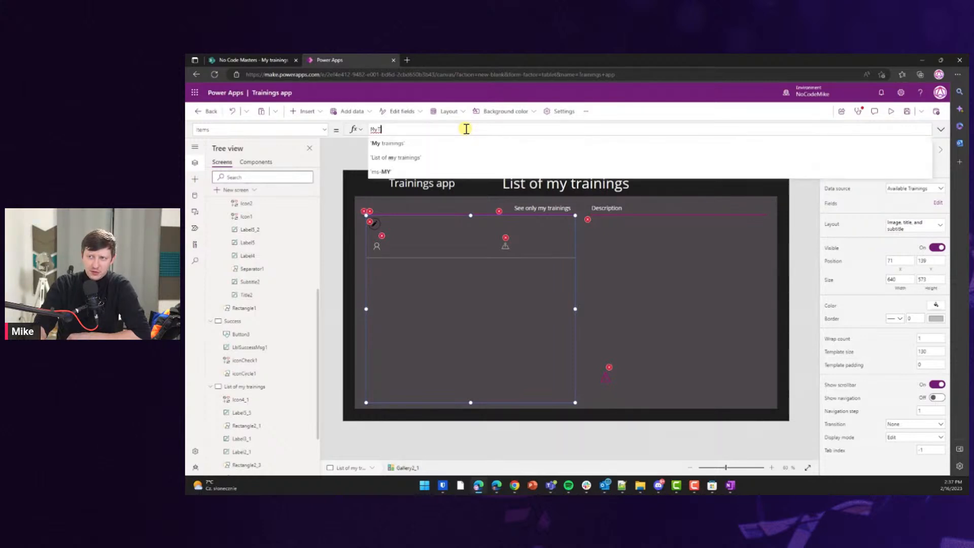
key(Tab)
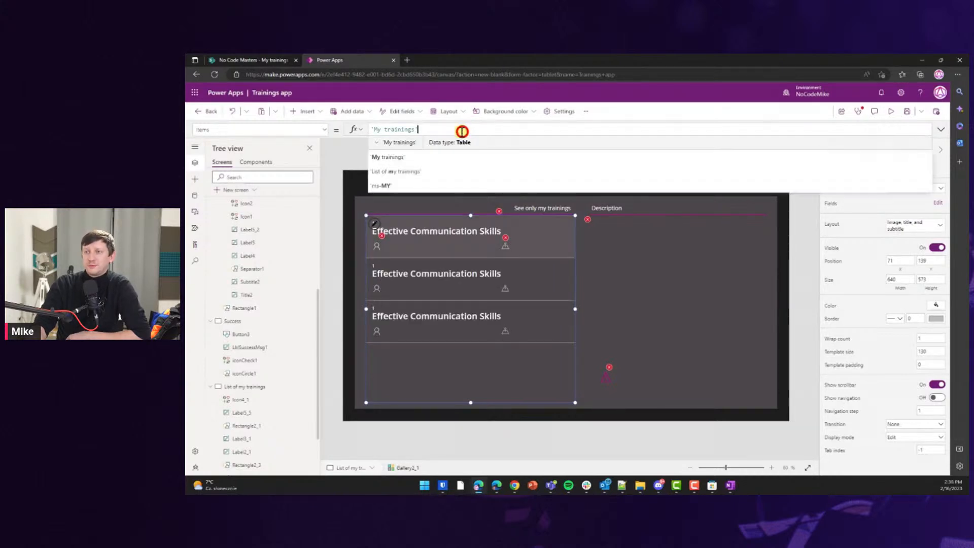
Turn the Training ID label into a LookUp of Available Trainings by Training ID returning Category.Value.
click(353, 159)
click(387, 225)
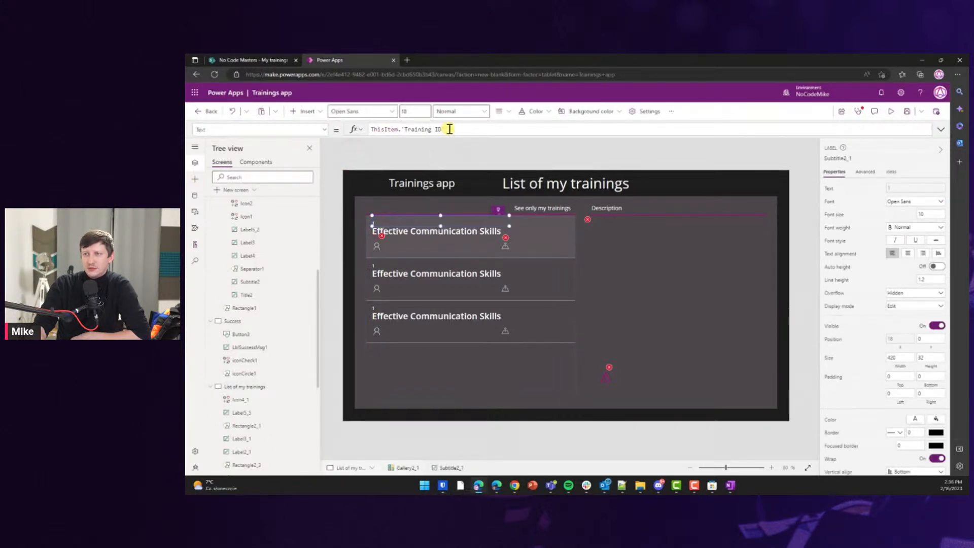
drag(450, 129, 402, 129)
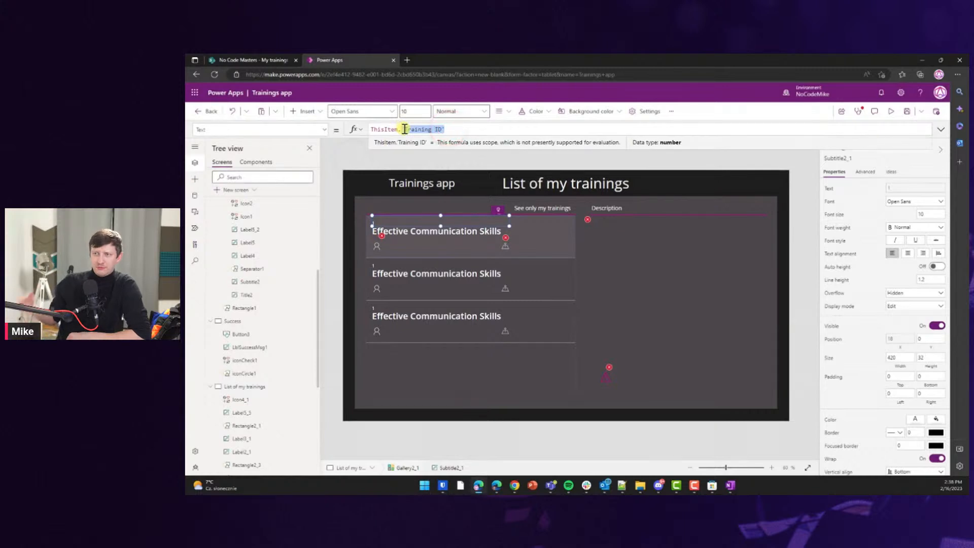
key(Home)
text(LookUp)
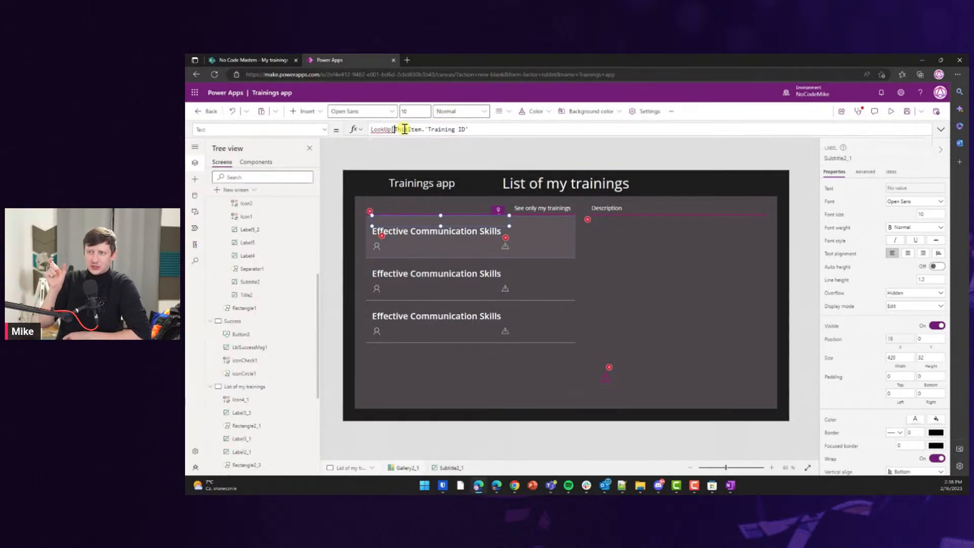
text(()
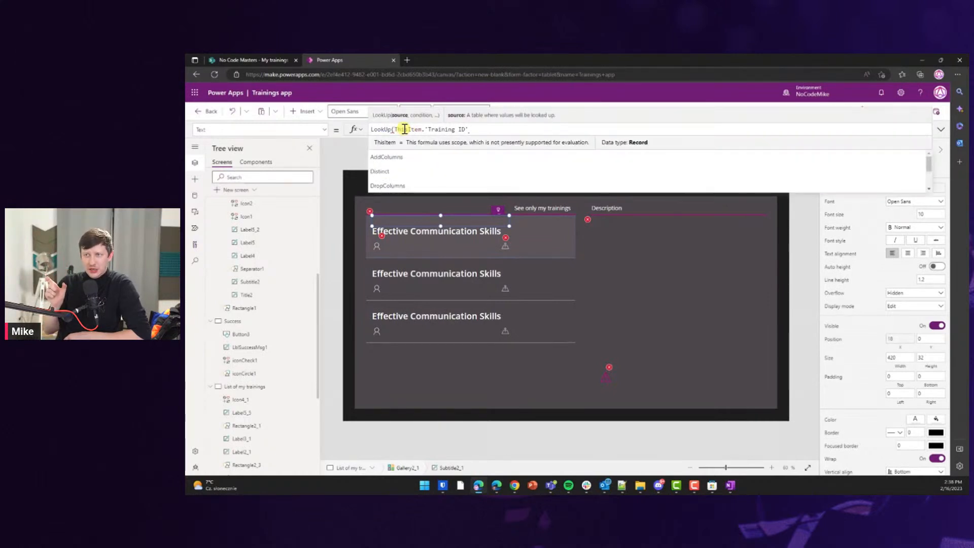
key(shift+End)
key(Delete)
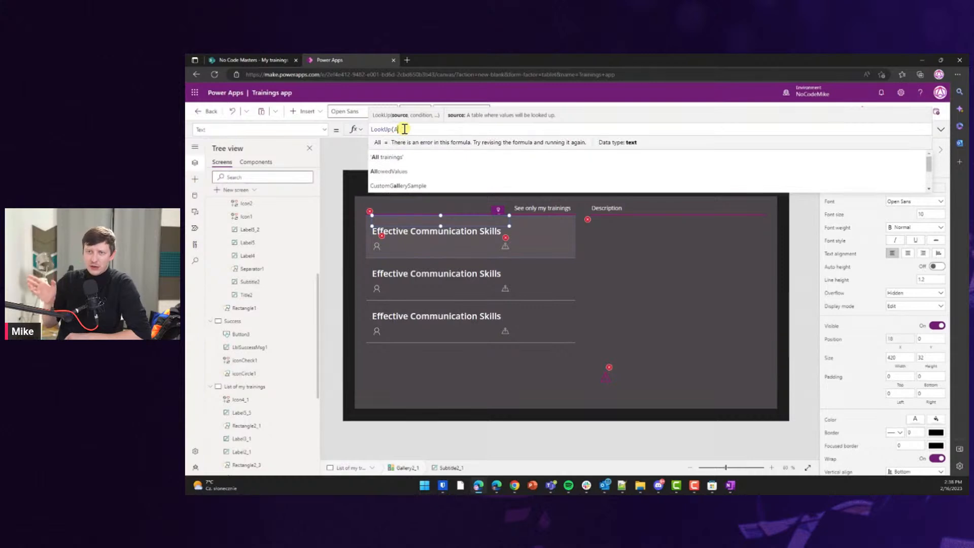
key(BackSpace)
key(BackSpace)
key(Down)
key(Tab)
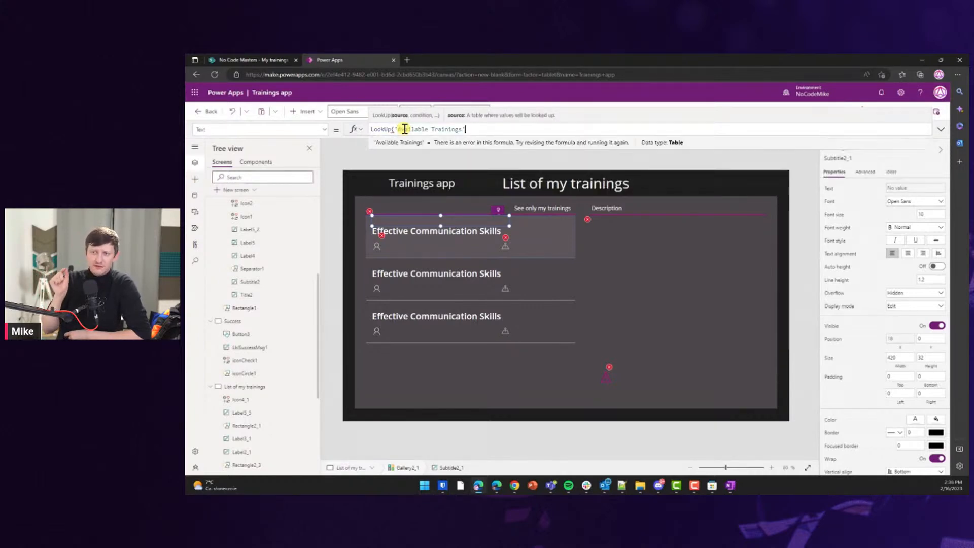
text(,)
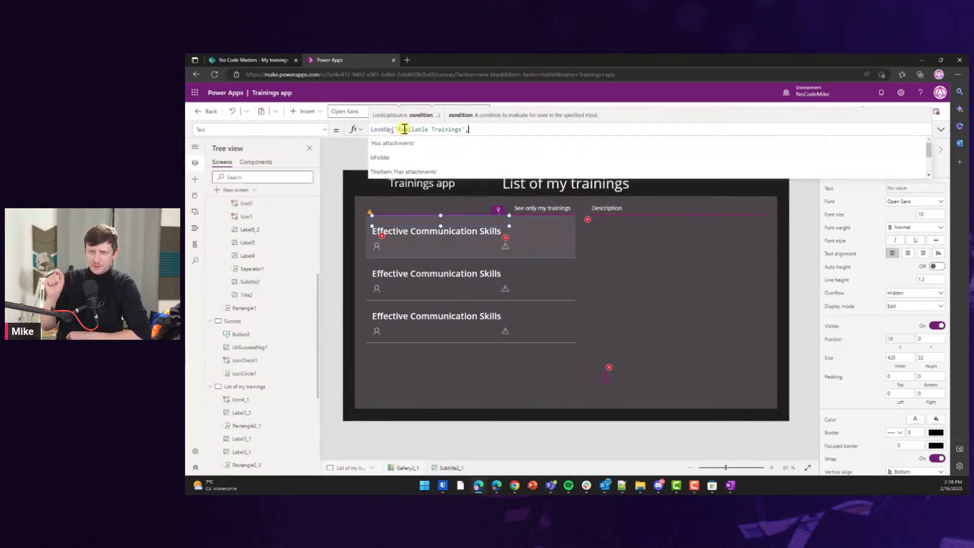
text(ID=)
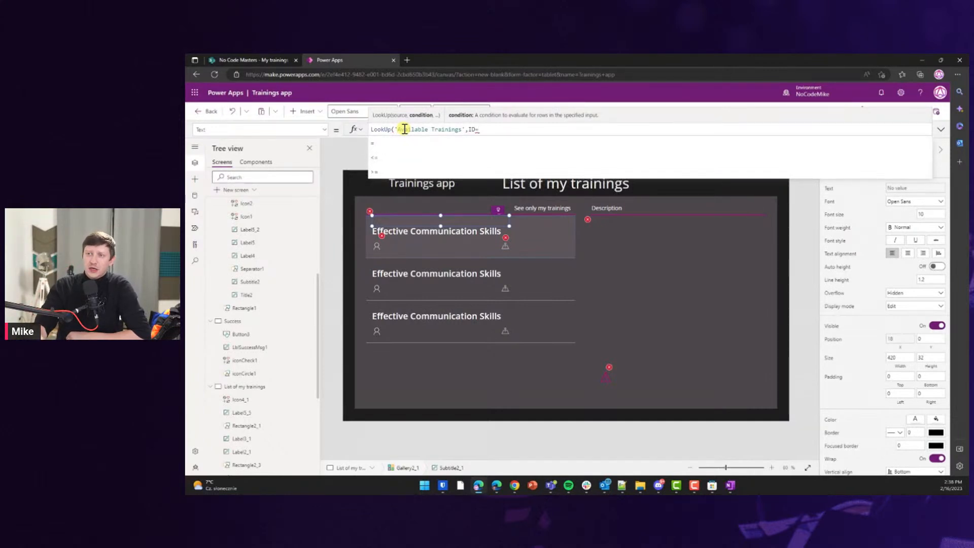
text(ID)
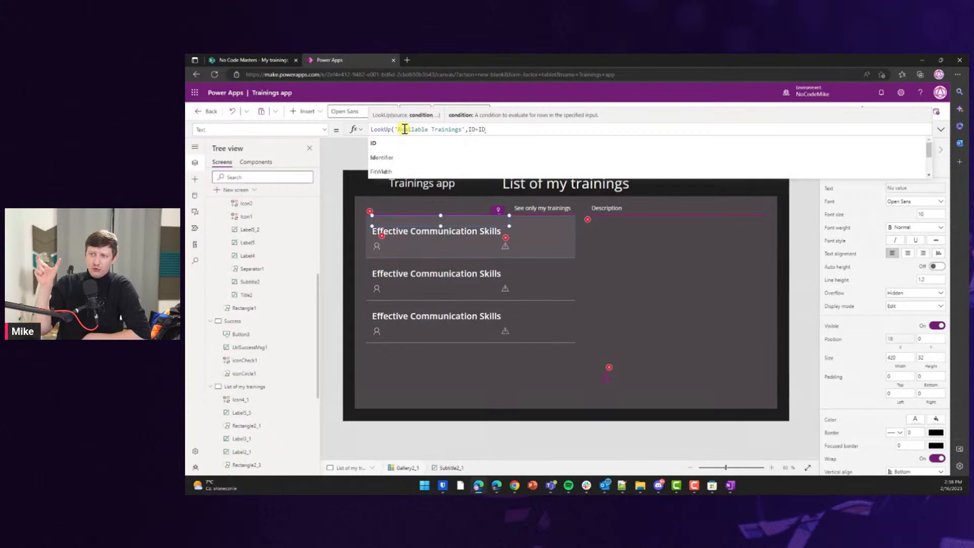
key(BackSpace)
key(BackSpace)
text(Traini)
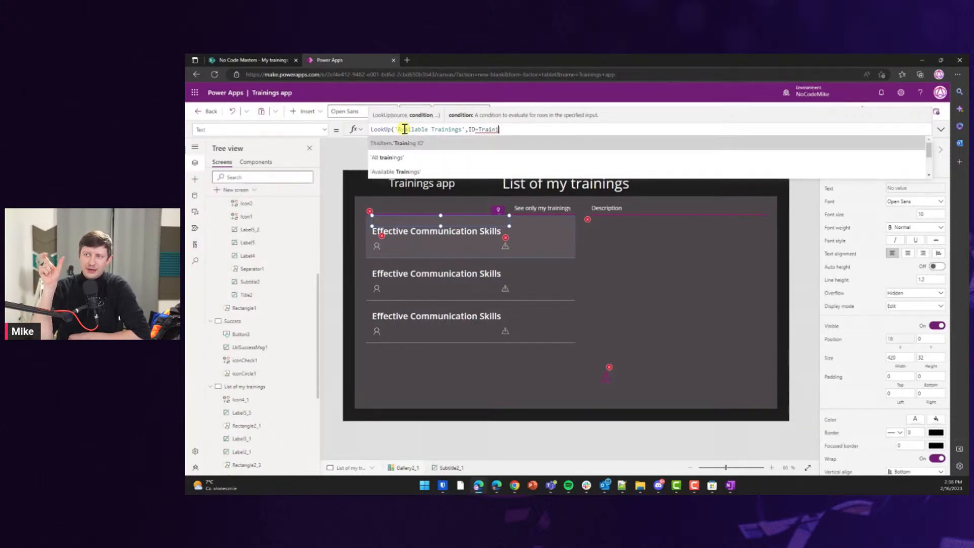
key(Tab)
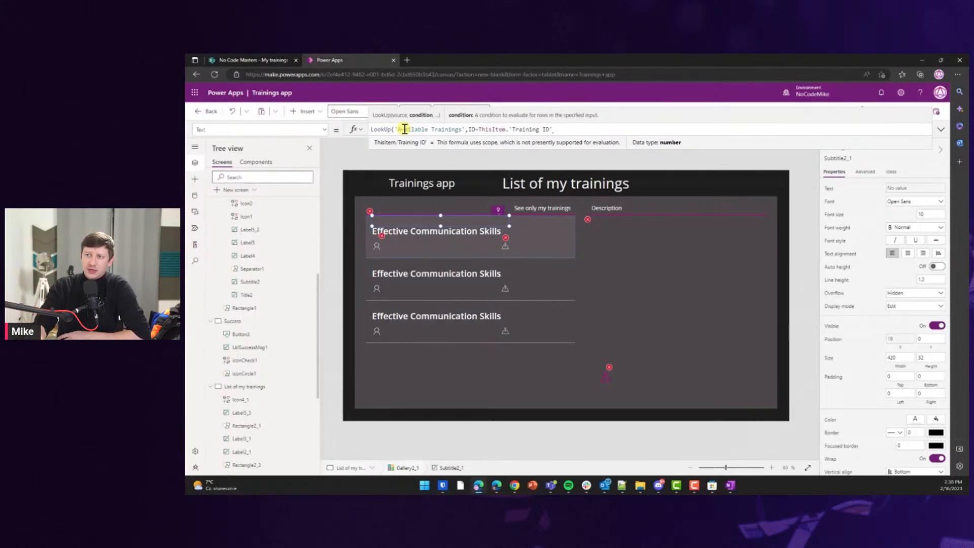
text(,)
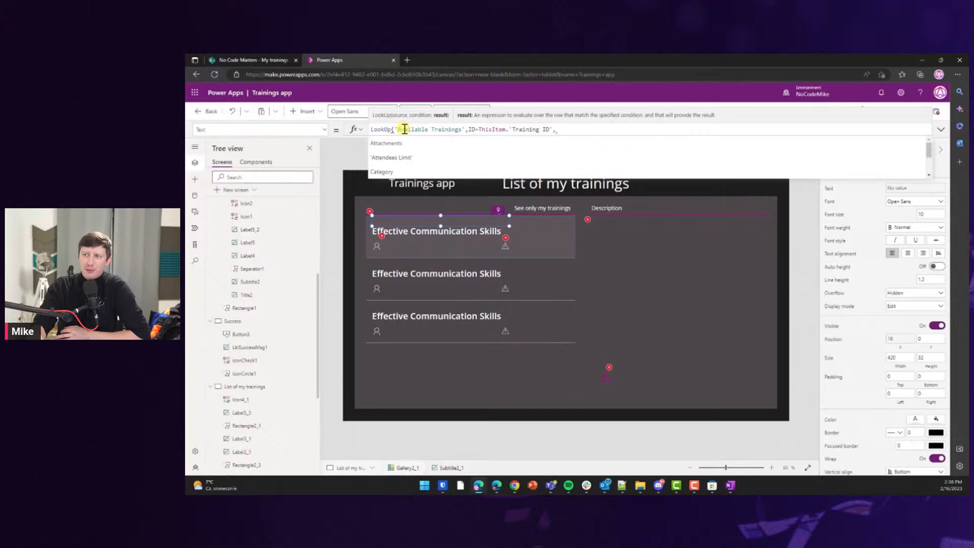
text(Cate)
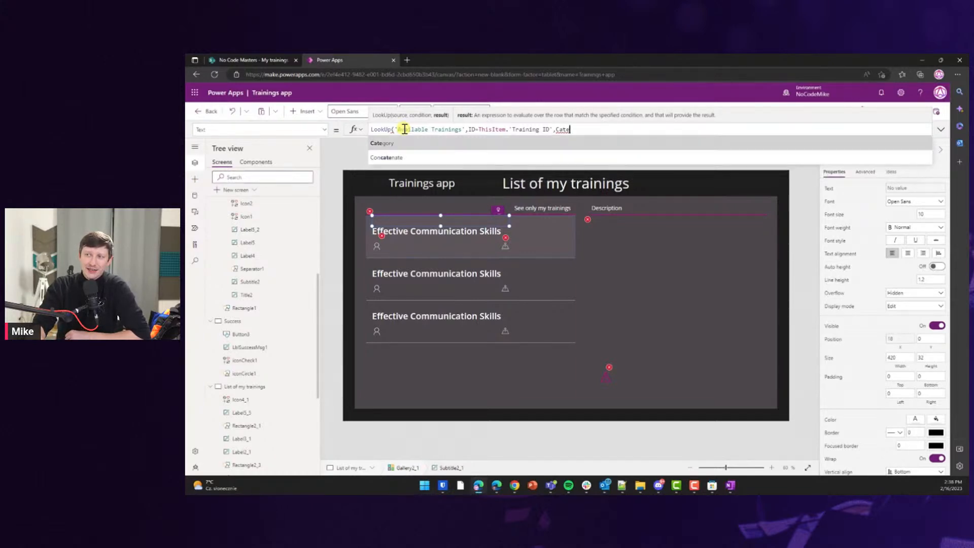
key(Tab)
text())
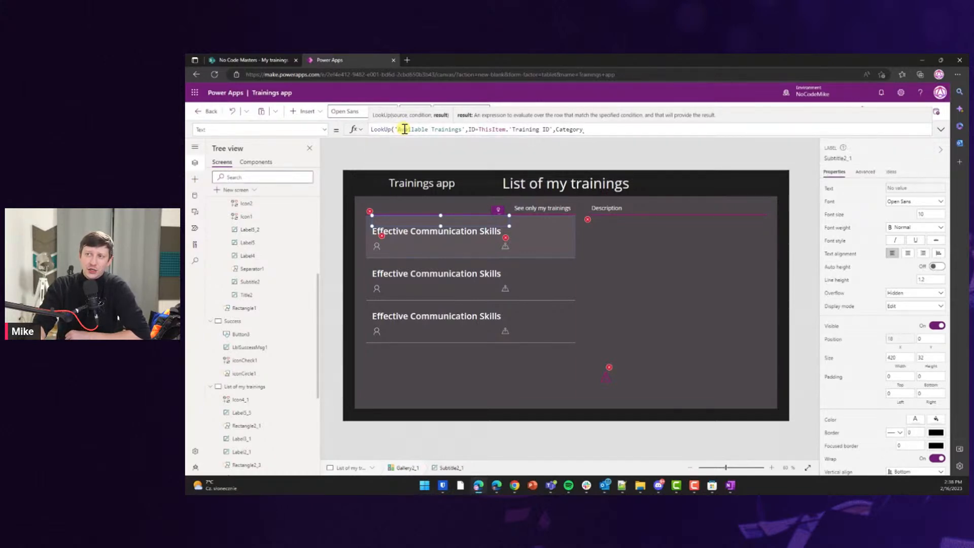
text(.Value)
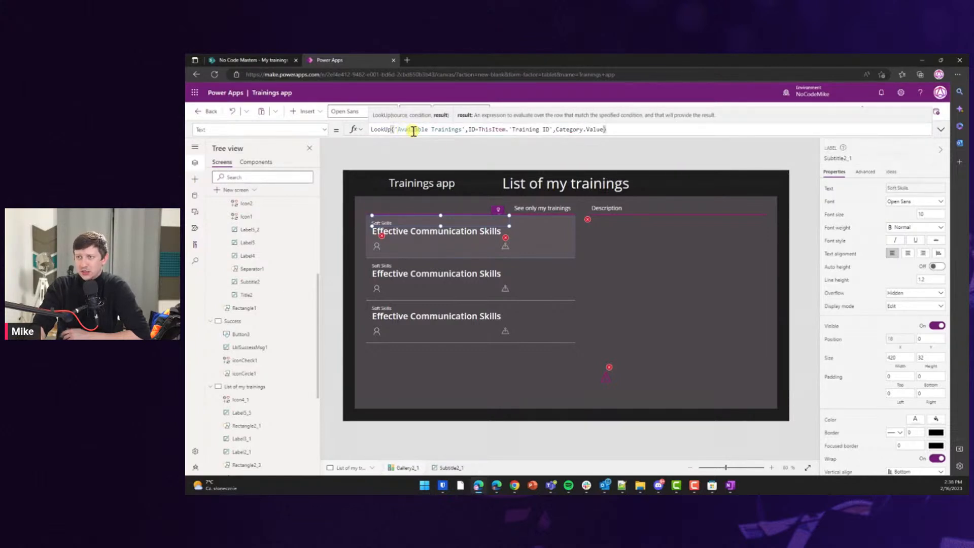
key(ctrl+a)
key(ctrl+c)
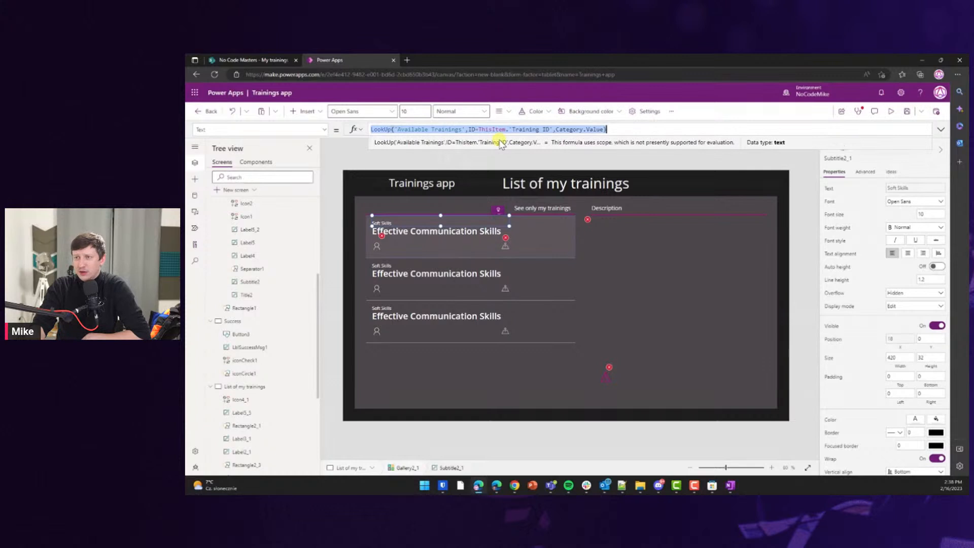
Paste the LookUp into the trainer label and make it return the Trainer column.
click(452, 235)
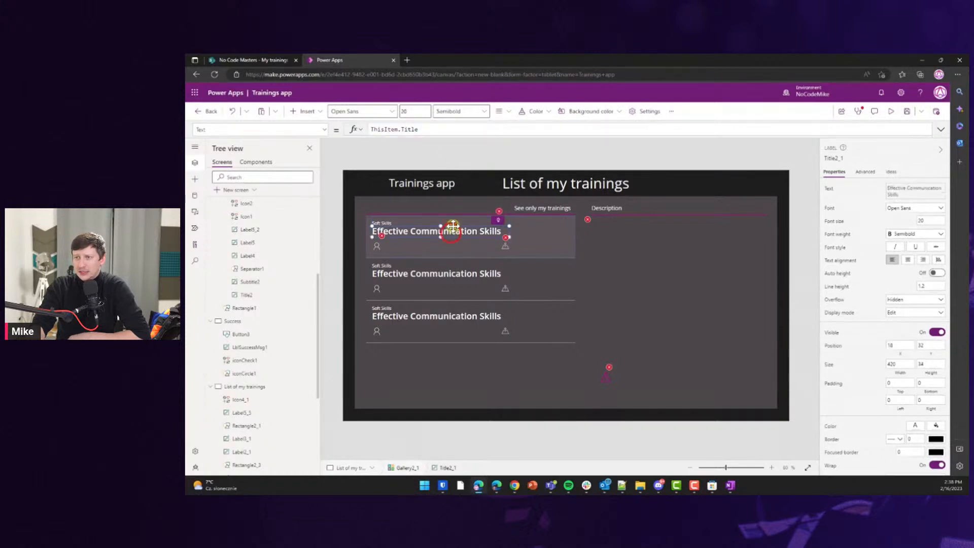
click(390, 246)
click(433, 129)
key(ctrl+a)
key(ctrl+v)
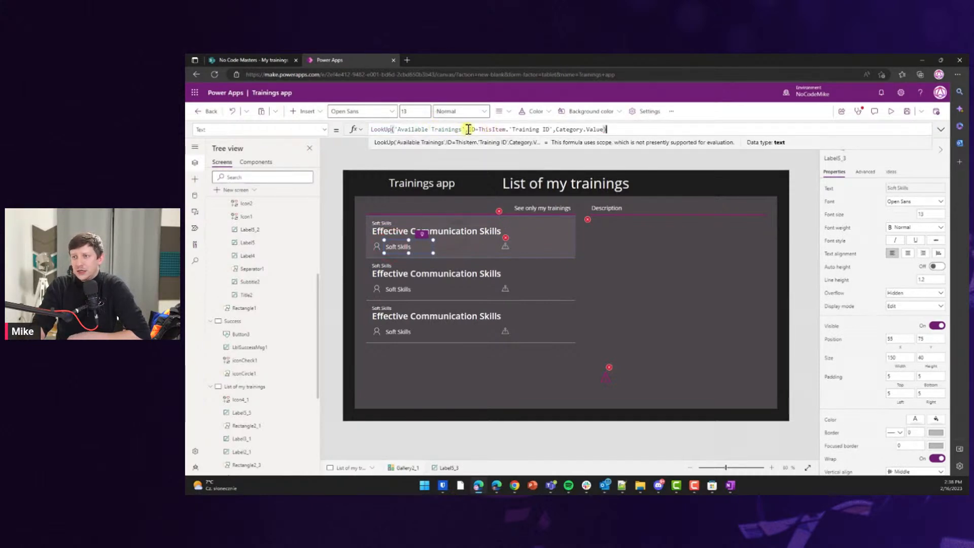
drag(559, 130, 603, 130)
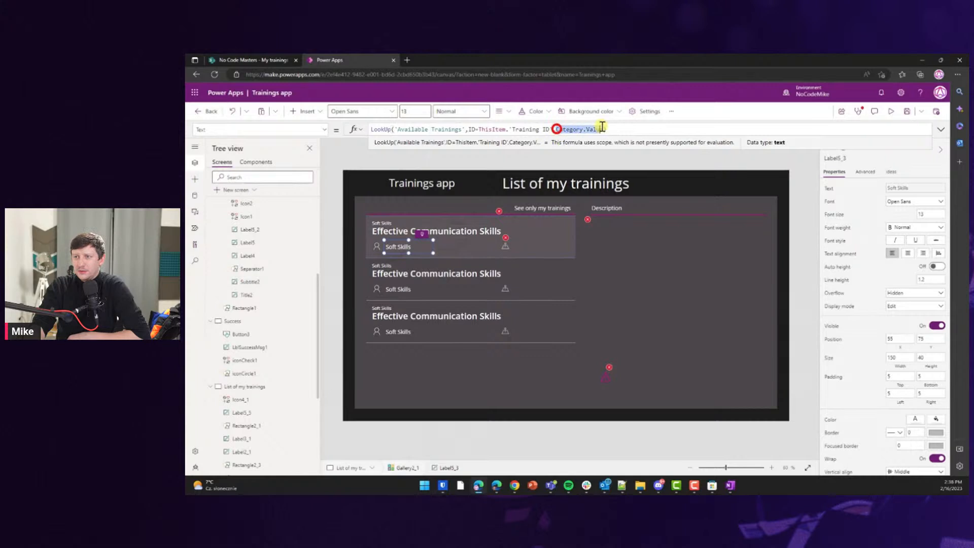
text(,Trainer)
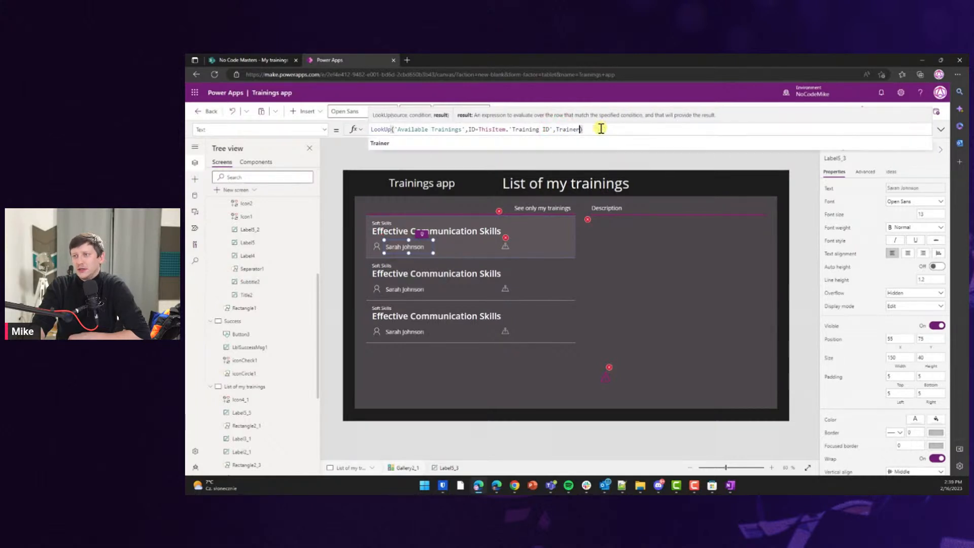
key(ctrl+a)
key(ctrl+c)
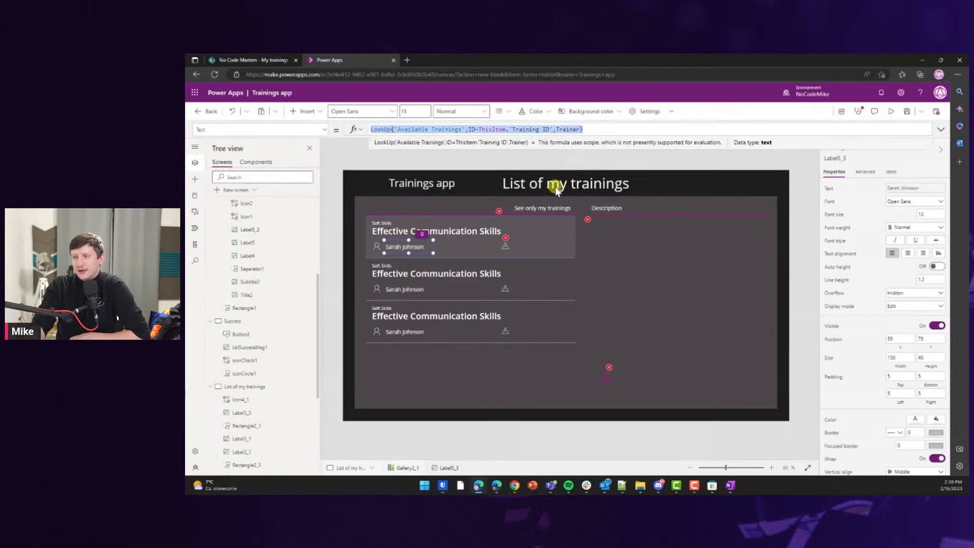
Give the location label the same LookUp, returning Location.Value.
click(524, 243)
click(487, 131)
key(ctrl+a)
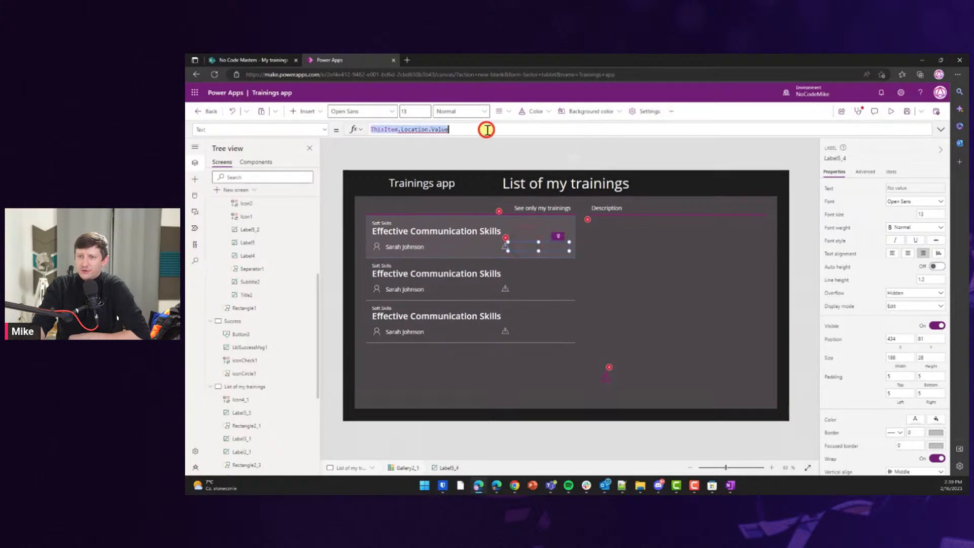
key(ctrl+v)
double_click(568, 129)
text(Location.Value)
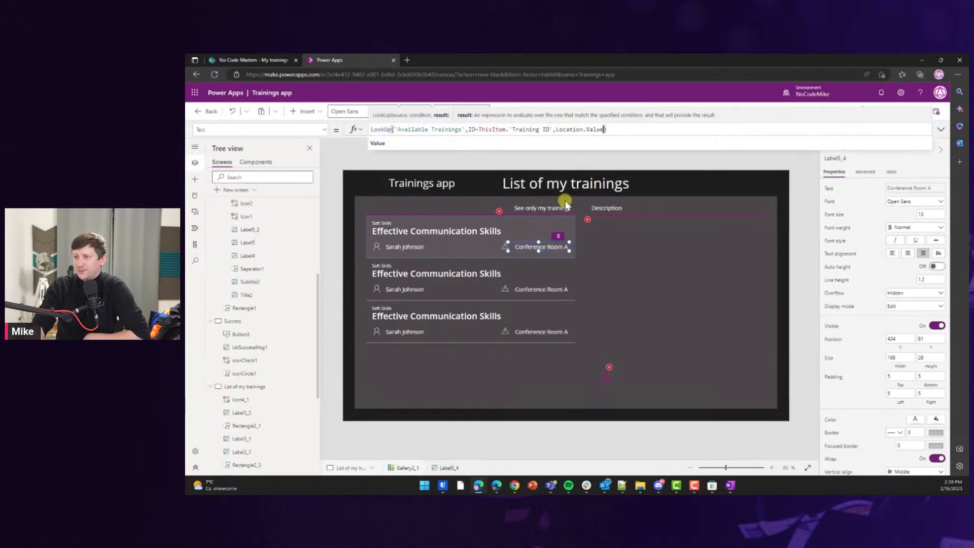
Fix the date label's formula to use the item's Date field, showing March 10, 2023.
click(550, 220)
triple_click(535, 128)
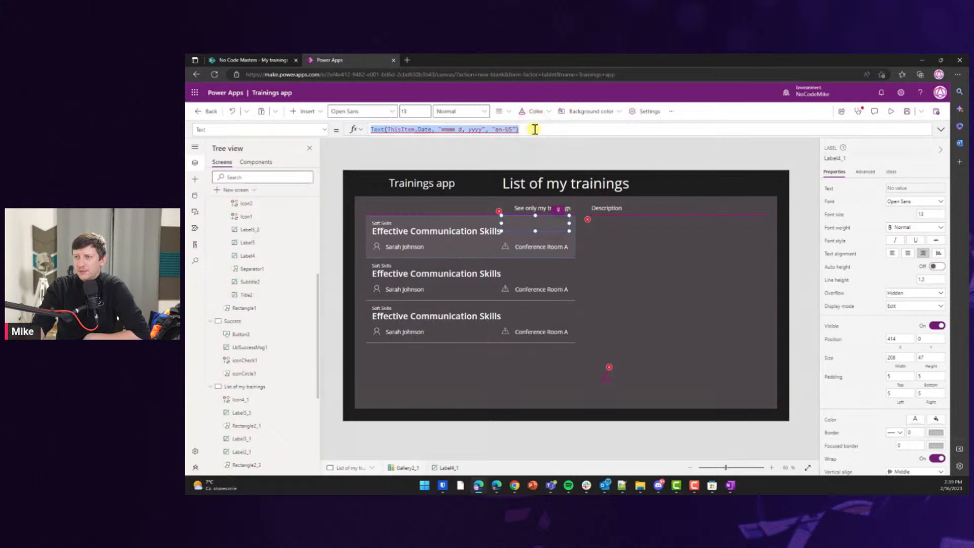
click(421, 128)
key(BackSpace)
key(BackSpace)
text(.)
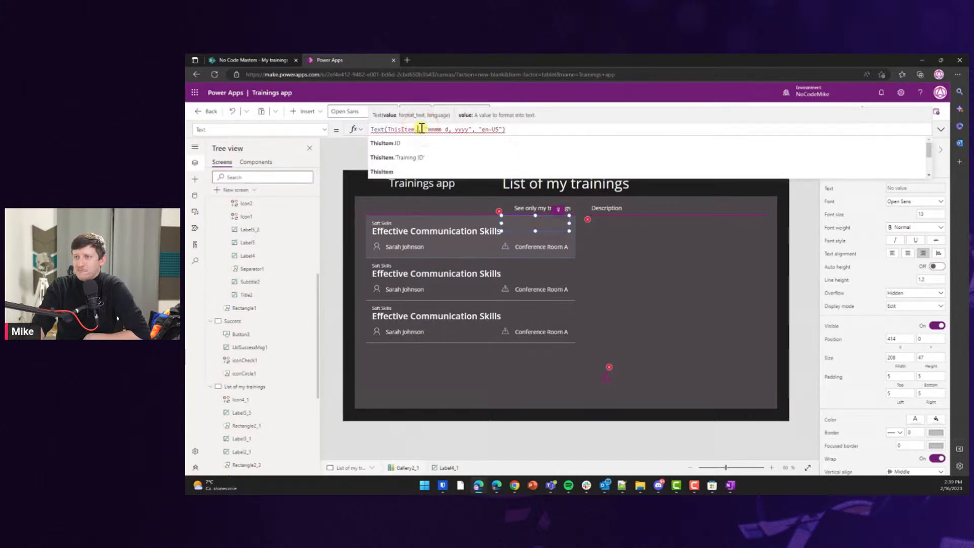
key(Down)
key(Down)
text(Date)
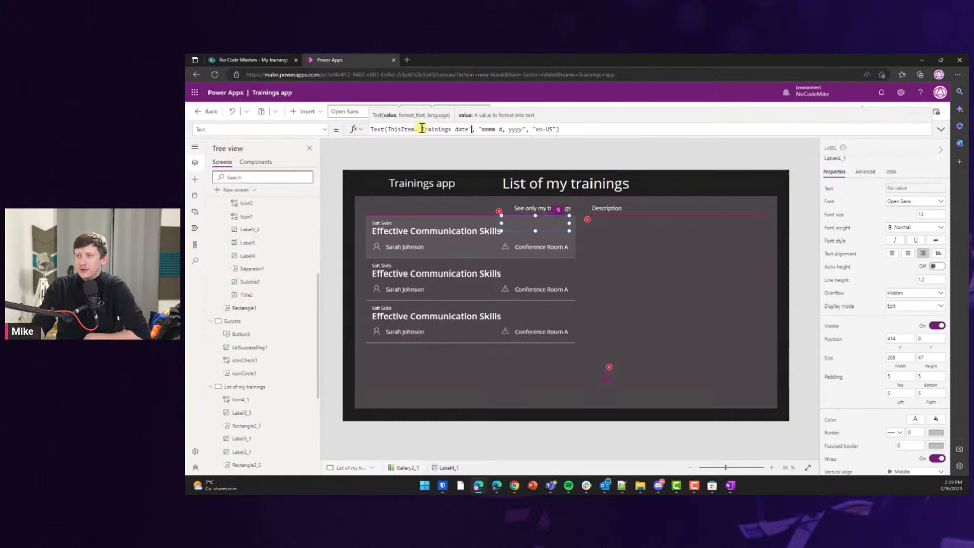
click(689, 237)
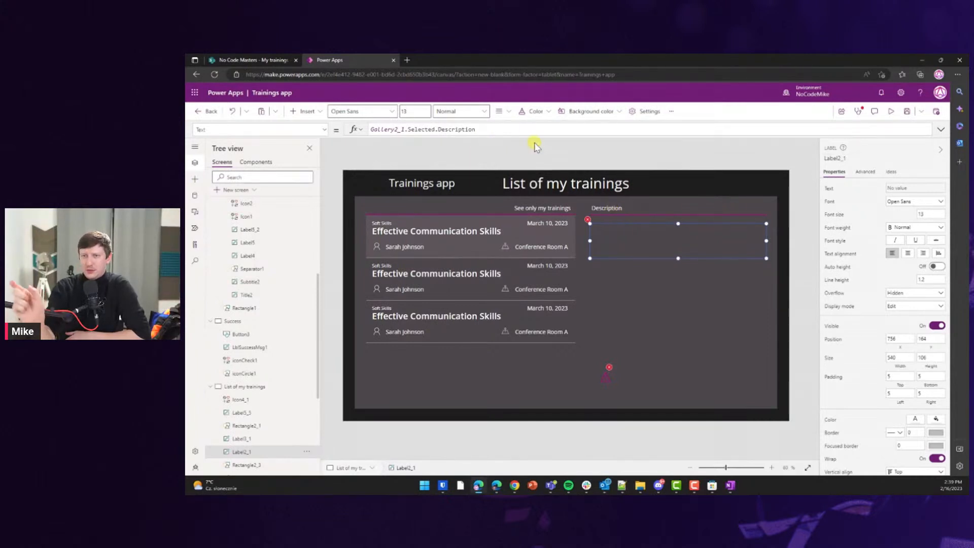
Delete the Description heading, divider, extra icon and labels, empty description, and See only my trainings label.
click(795, 218)
click(649, 216)
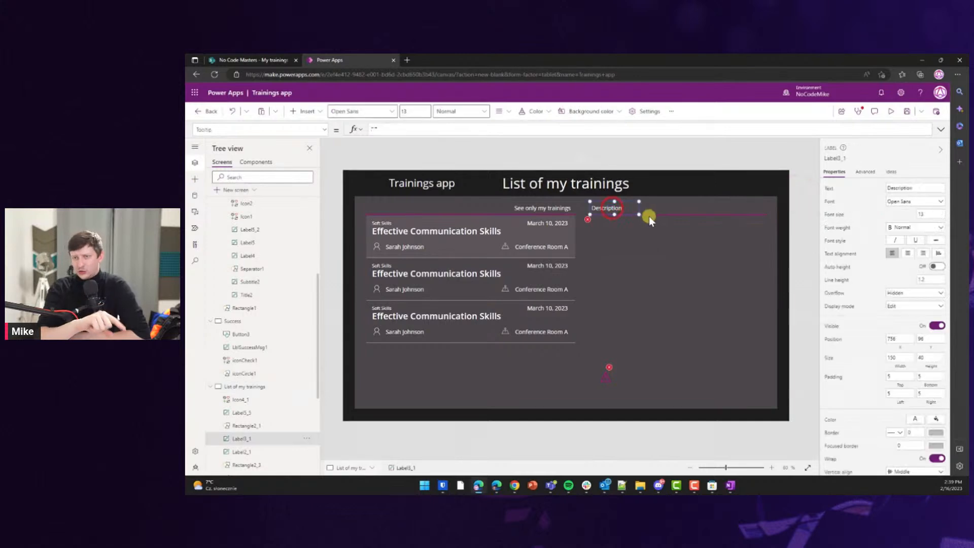
shift+click(649, 215)
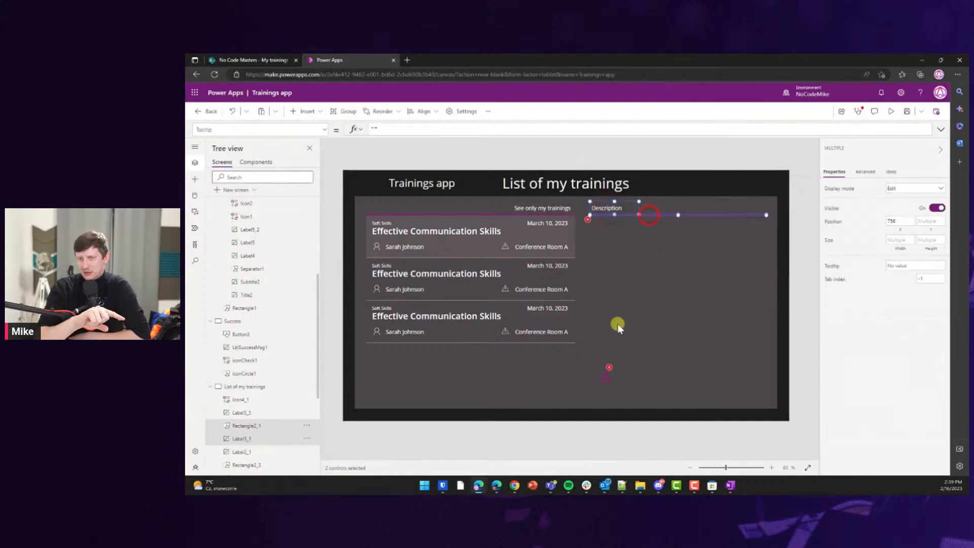
shift+click(610, 377)
shift+click(637, 378)
key(Delete)
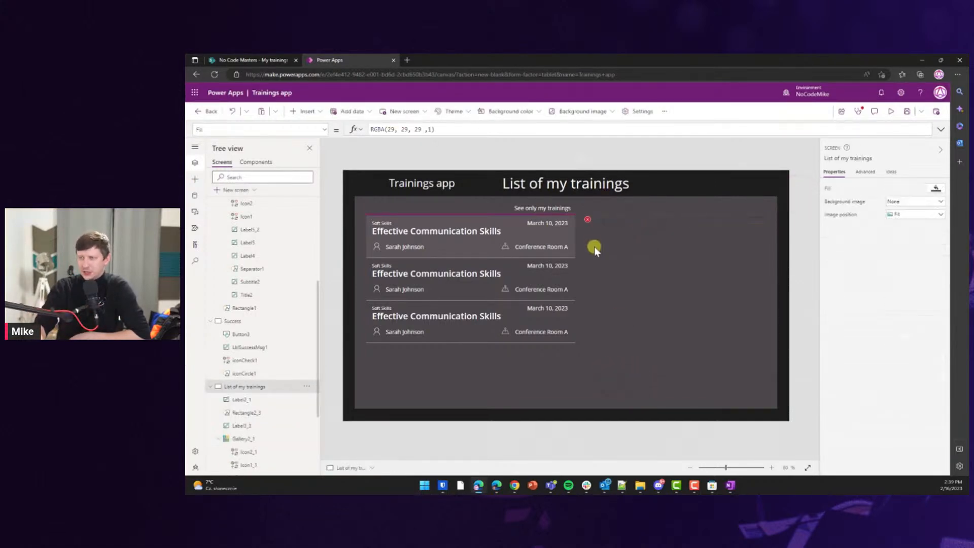
click(600, 226)
key(Delete)
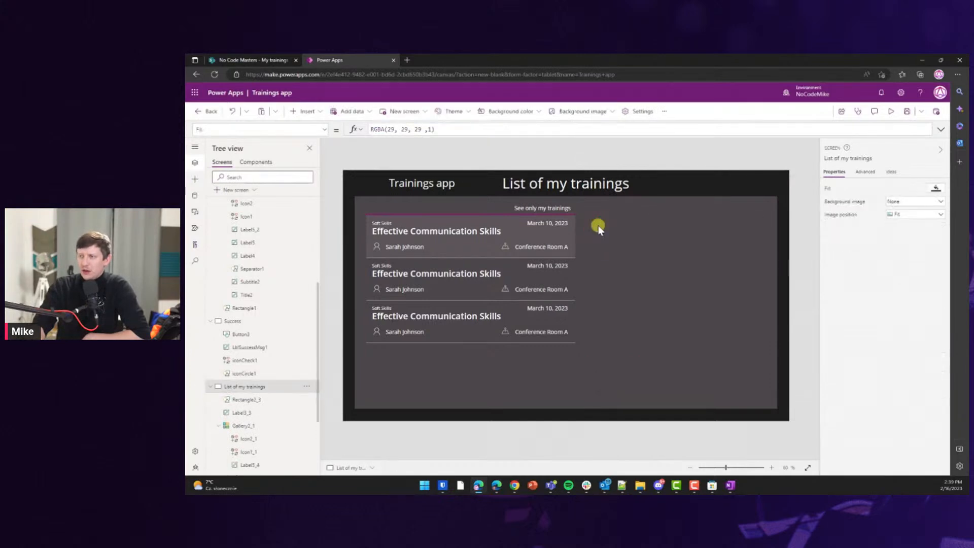
click(517, 208)
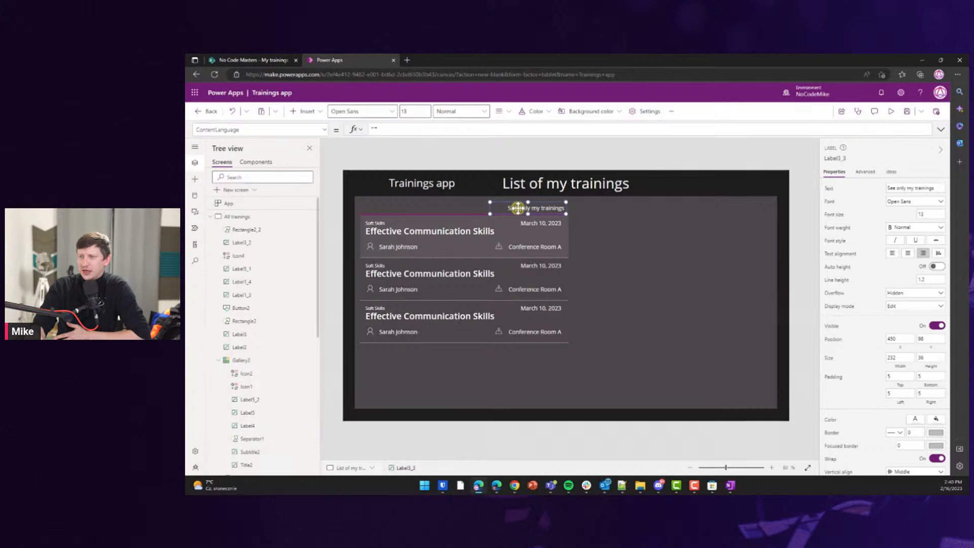
key(Delete)
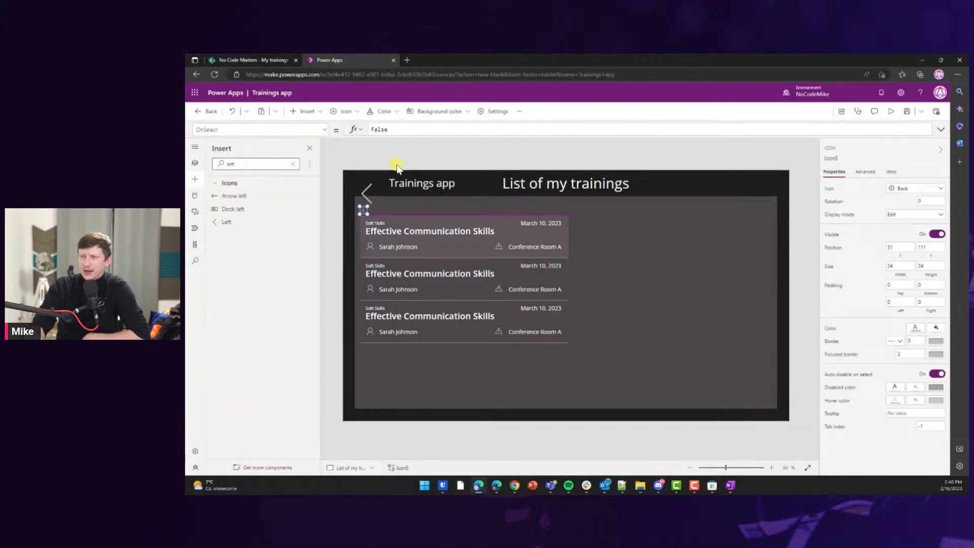
Position the new left arrow at the list's top-left and set its OnSelect to Back().
key(Delete)
click(369, 192)
mouse_move(369, 190)
mouse_down()
mouse_move(369, 199)
mouse_move(357, 192)
mouse_move(362, 207)
mouse_up()
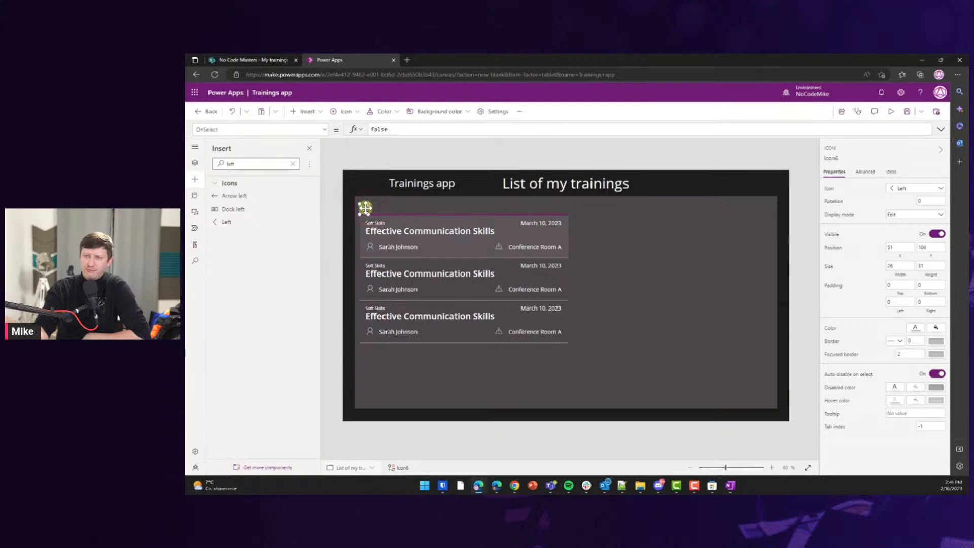
click(343, 218)
click(363, 208)
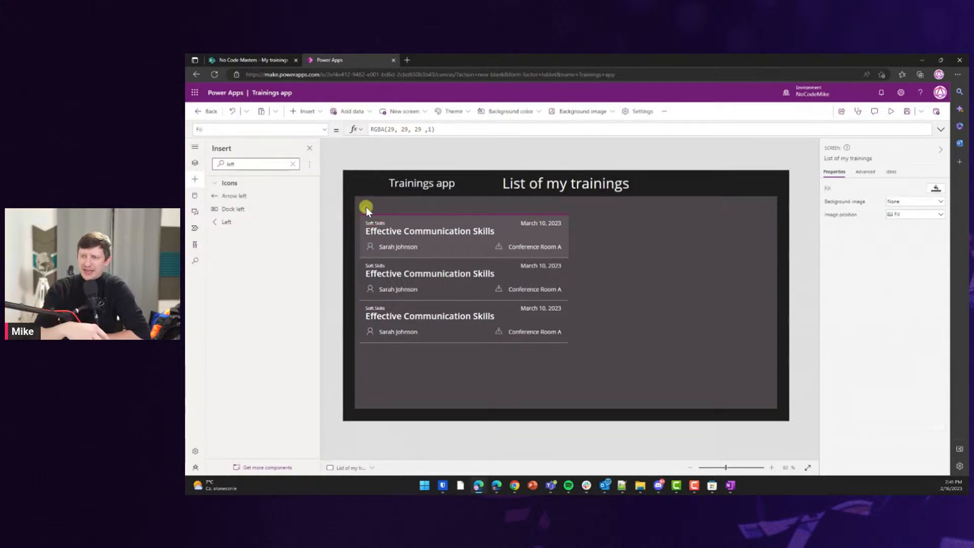
double_click(395, 129)
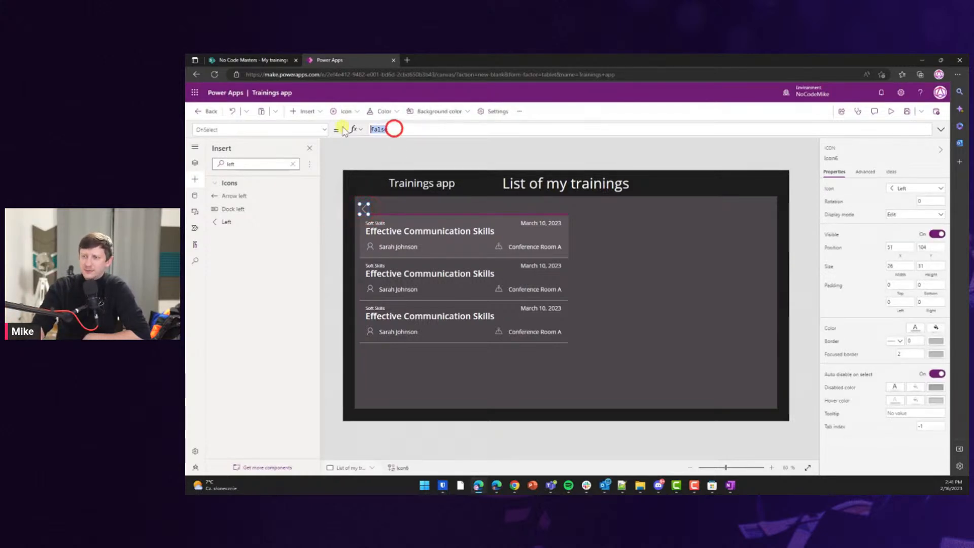
text(Back())
click(342, 131)
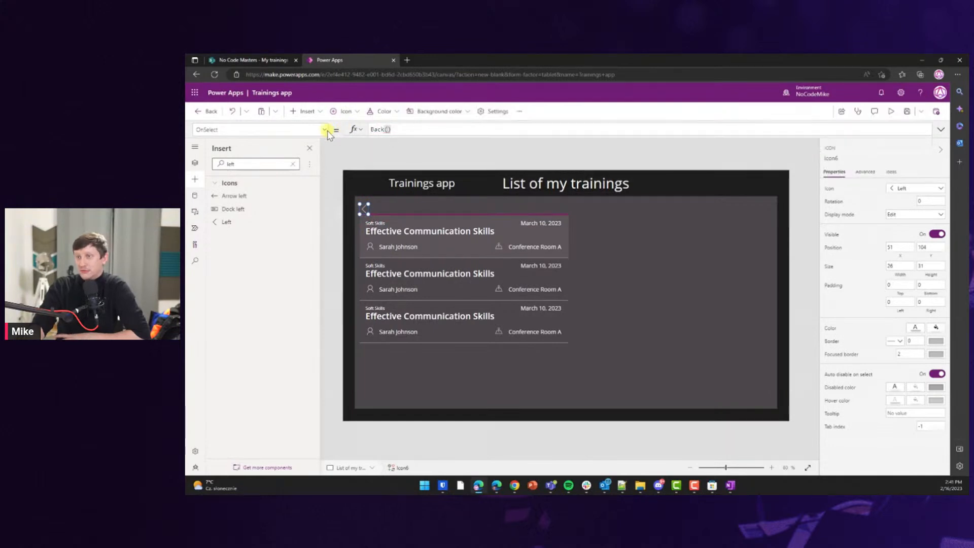
Test going from All trainings to List of my trainings and back with the arrow.
click(255, 217)
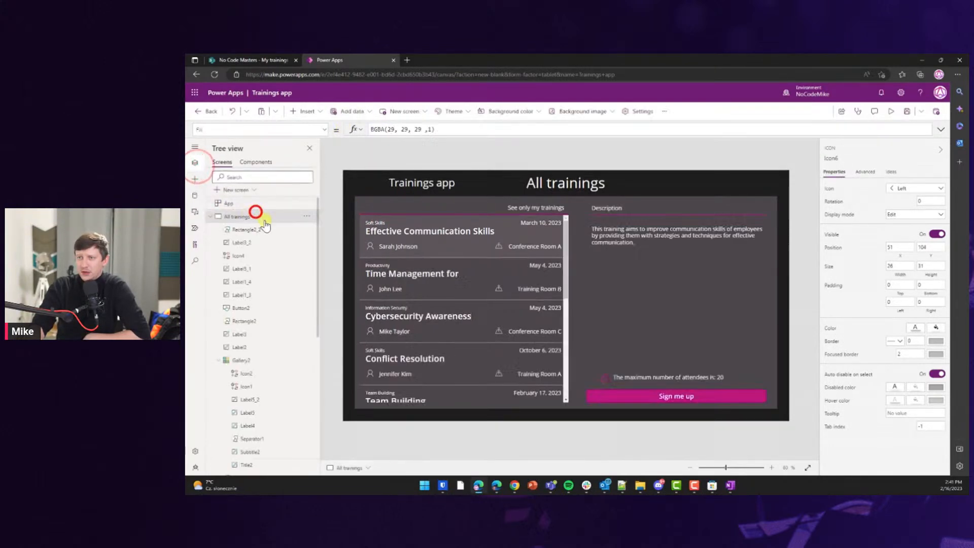
alt+click(515, 206)
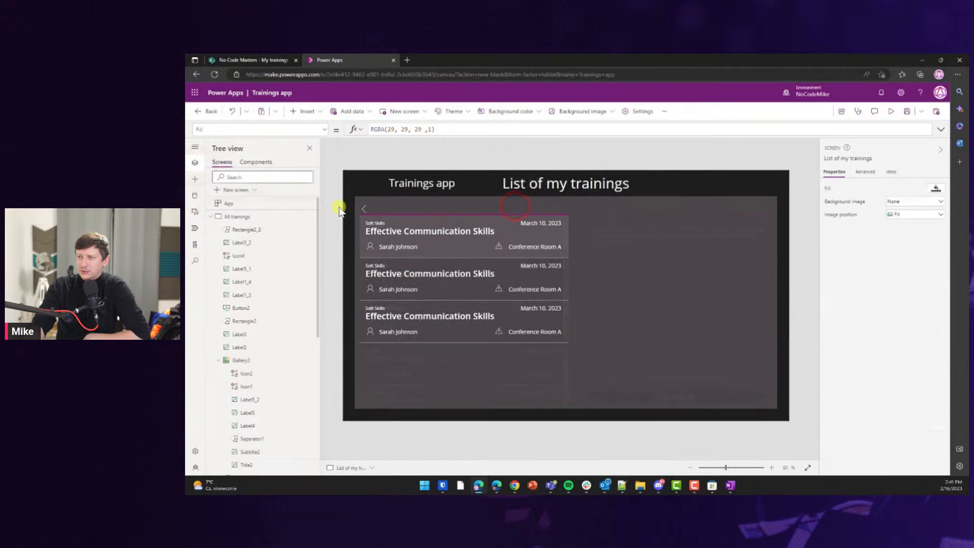
alt+click(362, 209)
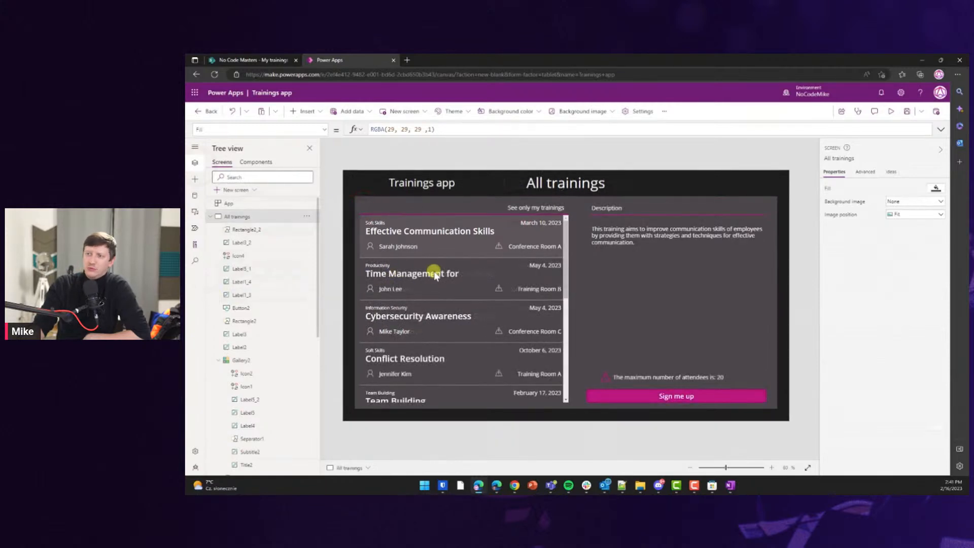
alt+click(534, 207)
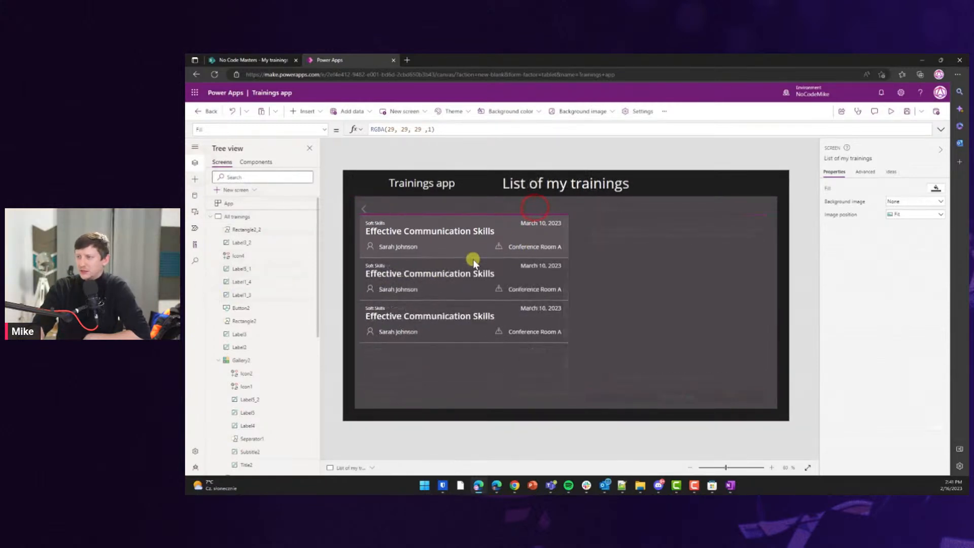
Try selecting each of the three trainings in the my-trainings gallery.
alt+click(462, 279)
alt+click(455, 324)
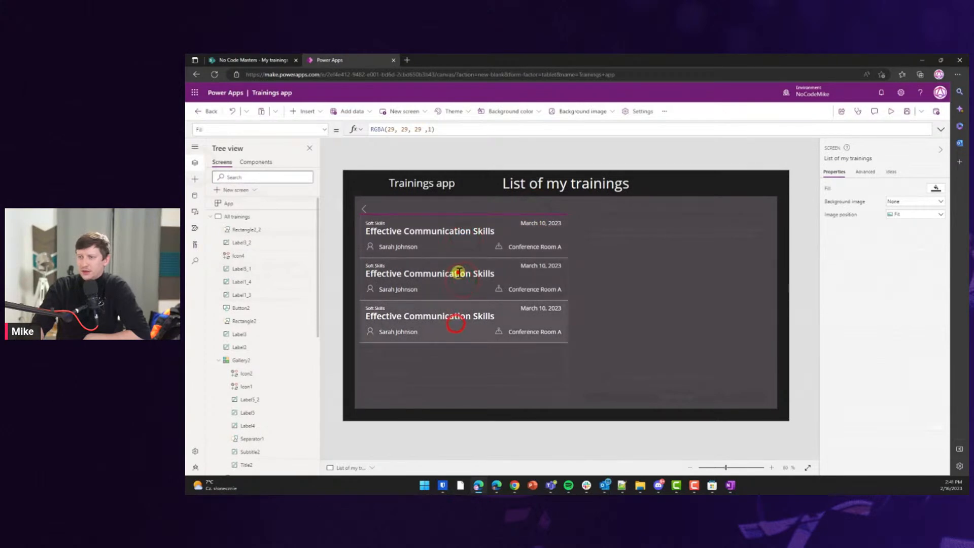
alt+click(458, 274)
alt+click(462, 232)
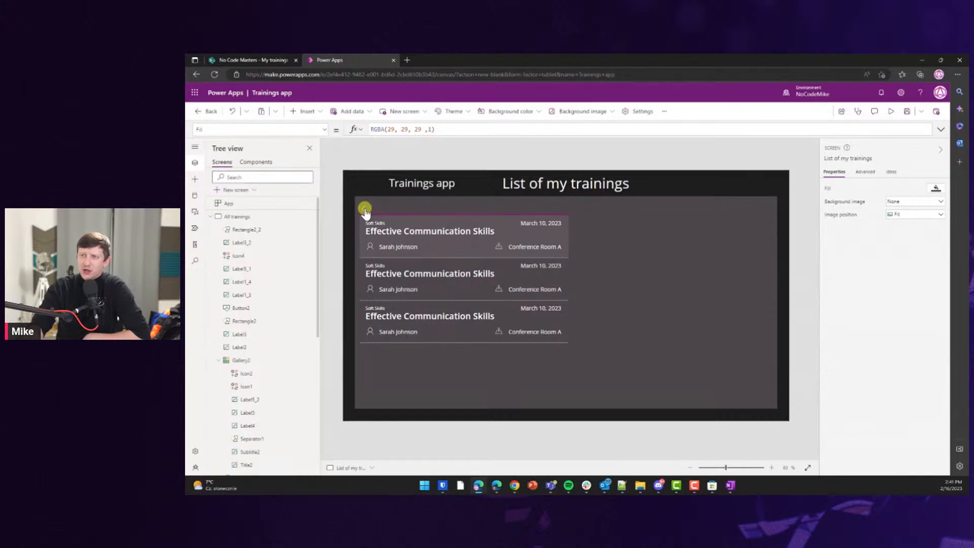
alt+click(440, 278)
alt+click(434, 241)
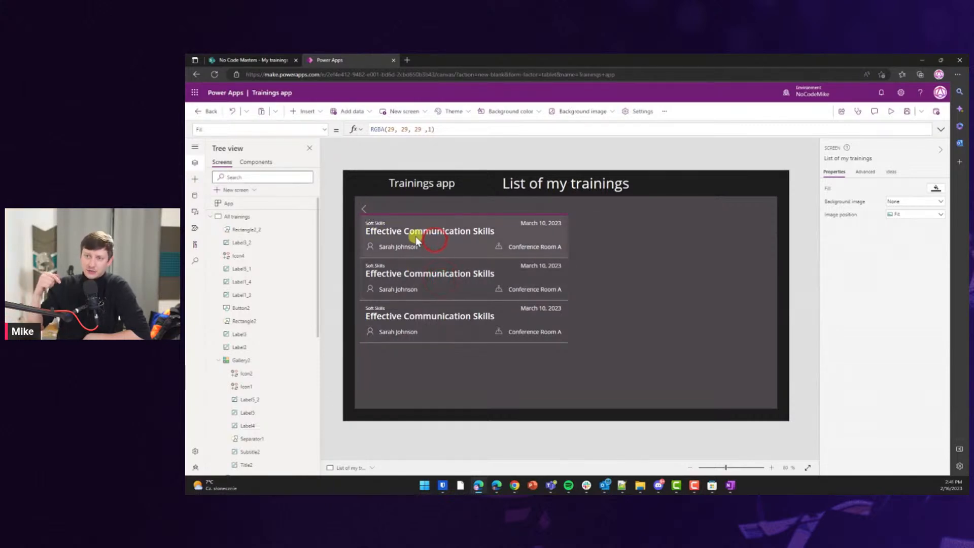
click(416, 236)
click(421, 254)
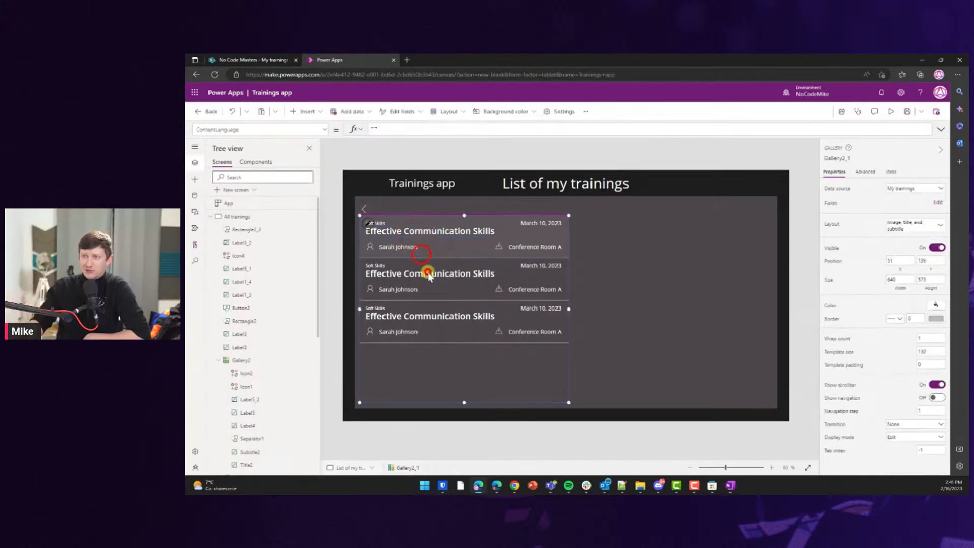
click(419, 251)
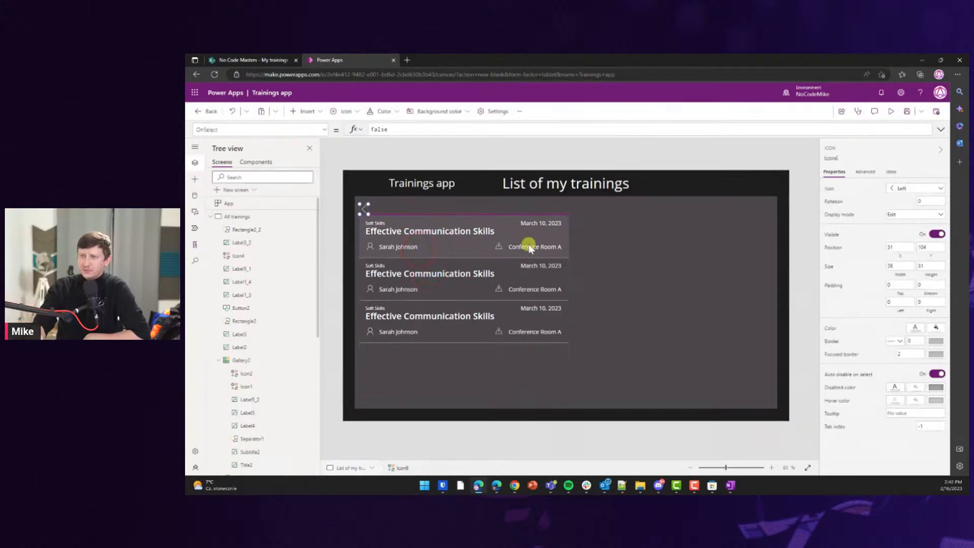
Select and delete all three Effective Communication Skills entries in SharePoint's My trainings list, then return to Power Apps.
click(421, 154)
click(273, 59)
click(319, 198)
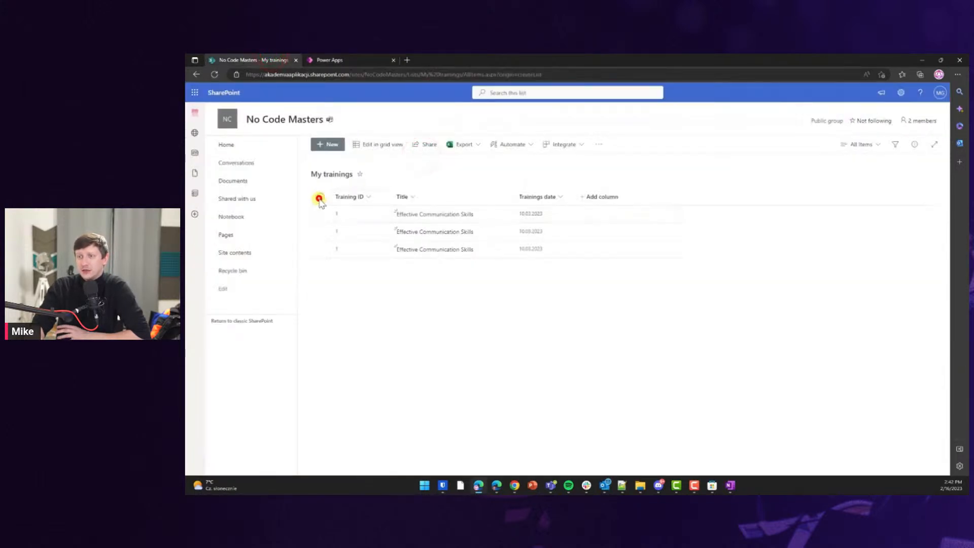
click(454, 144)
click(590, 312)
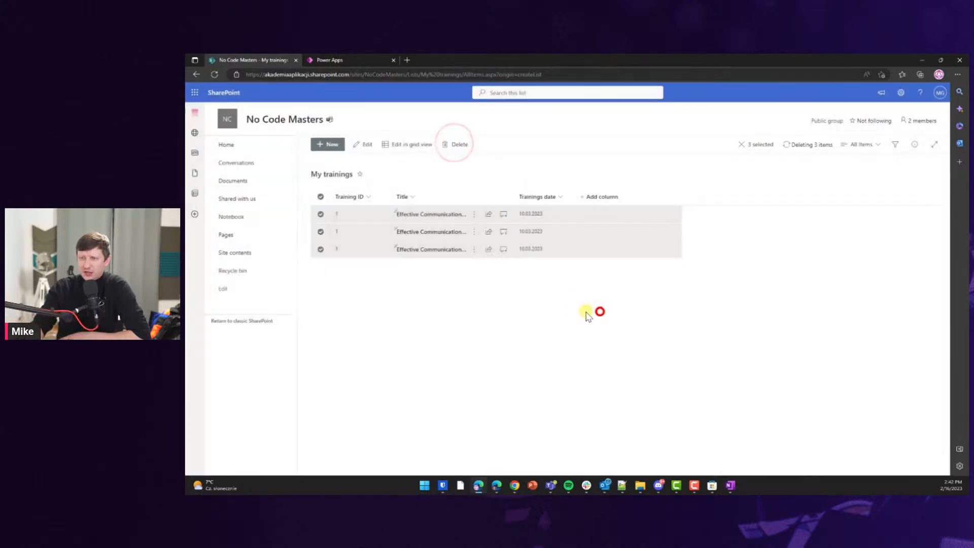
click(335, 60)
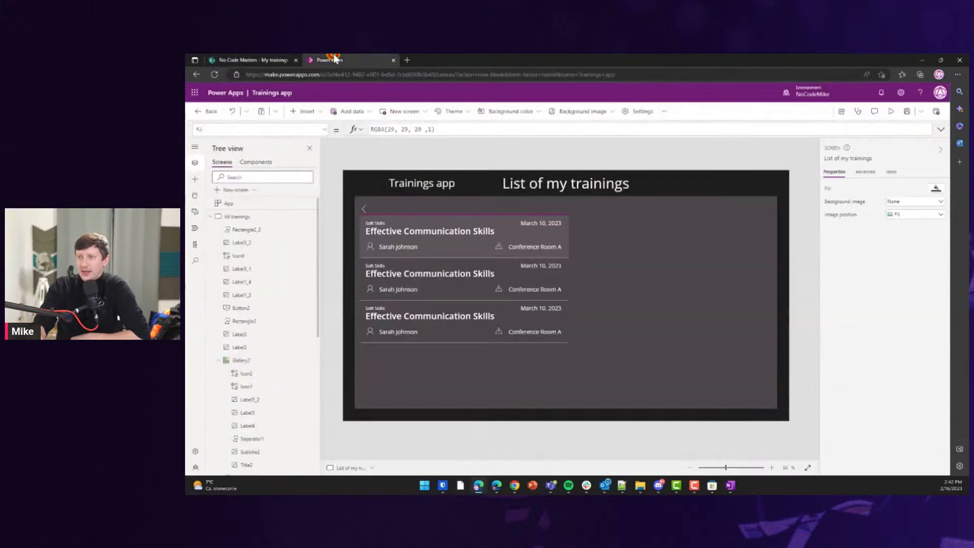
Refresh the My trainings data source from the Data pane.
click(269, 217)
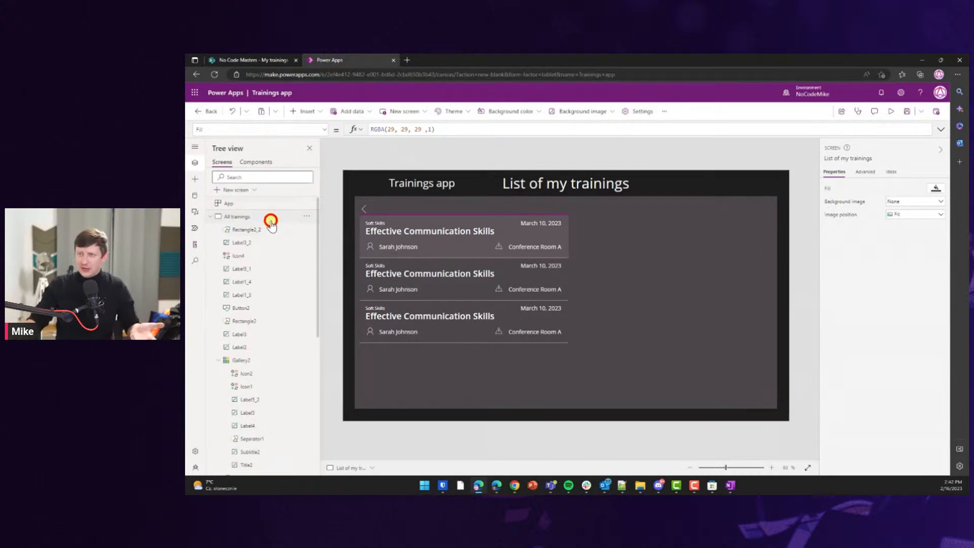
click(198, 195)
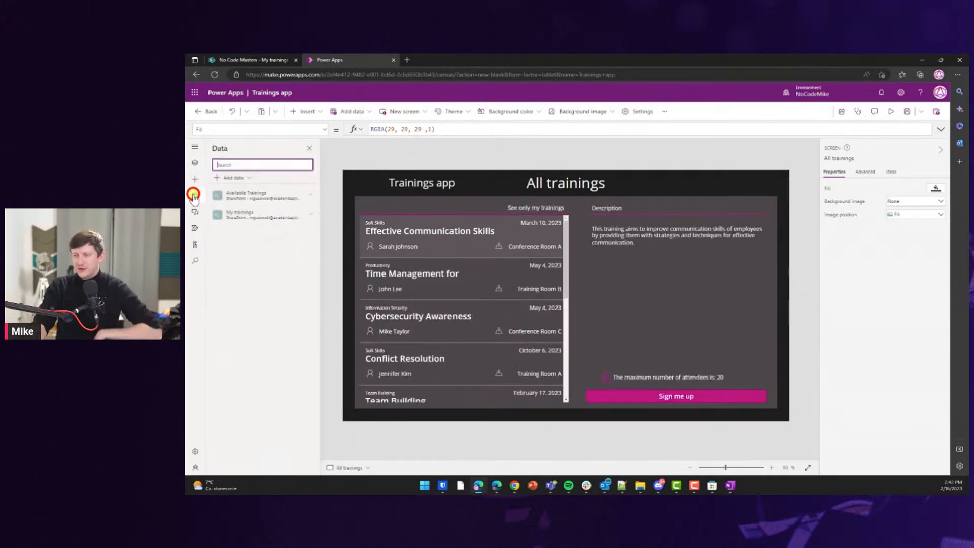
click(311, 217)
click(320, 238)
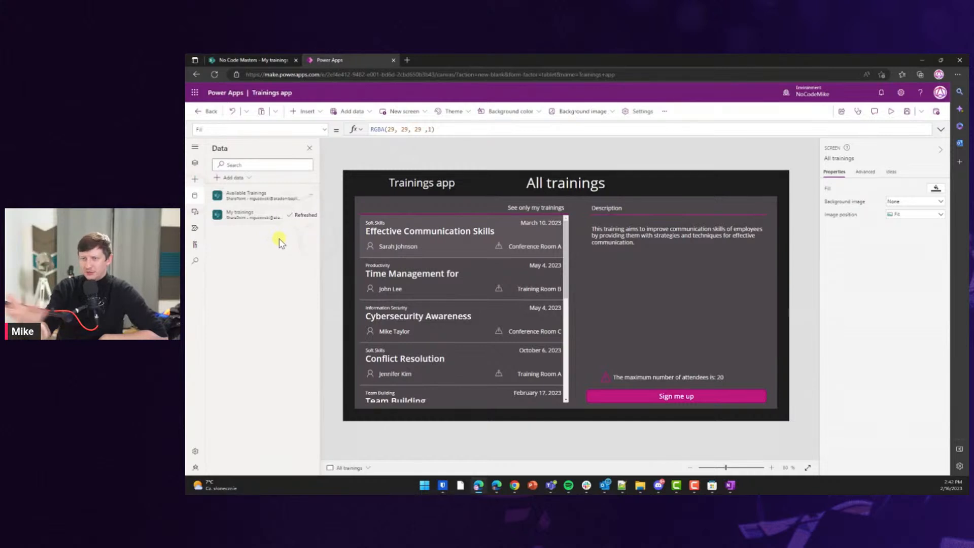
Open List of my trainings, confirm its gallery is empty, and briefly preview the app.
click(523, 208)
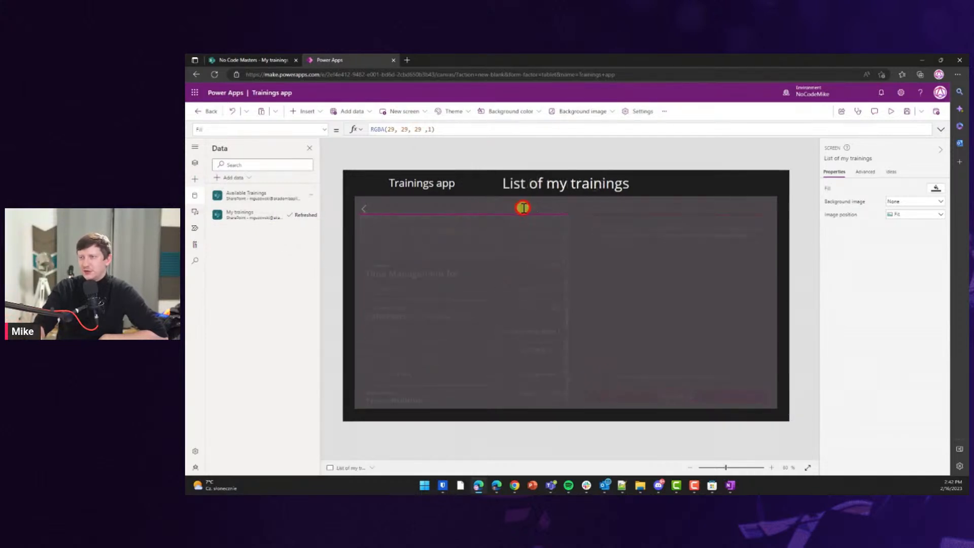
click(366, 207)
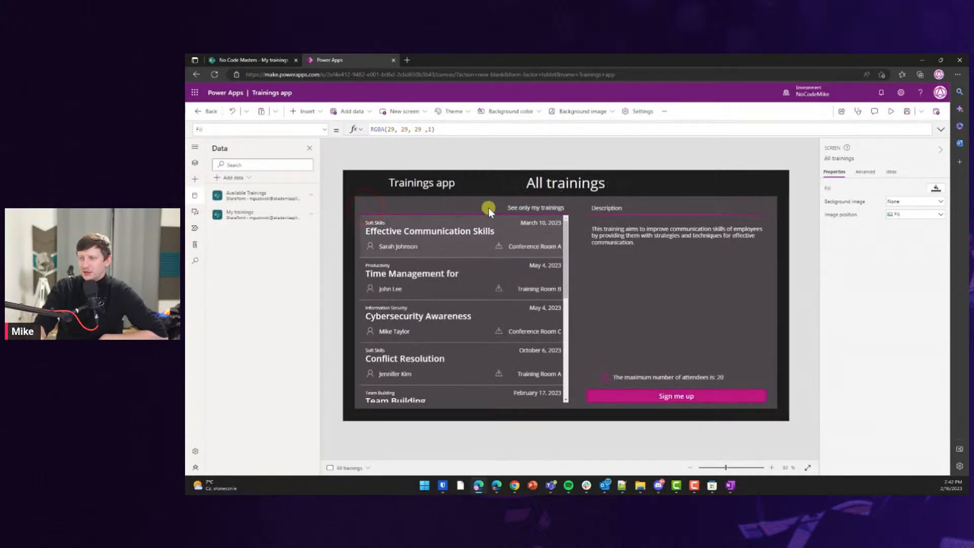
click(541, 207)
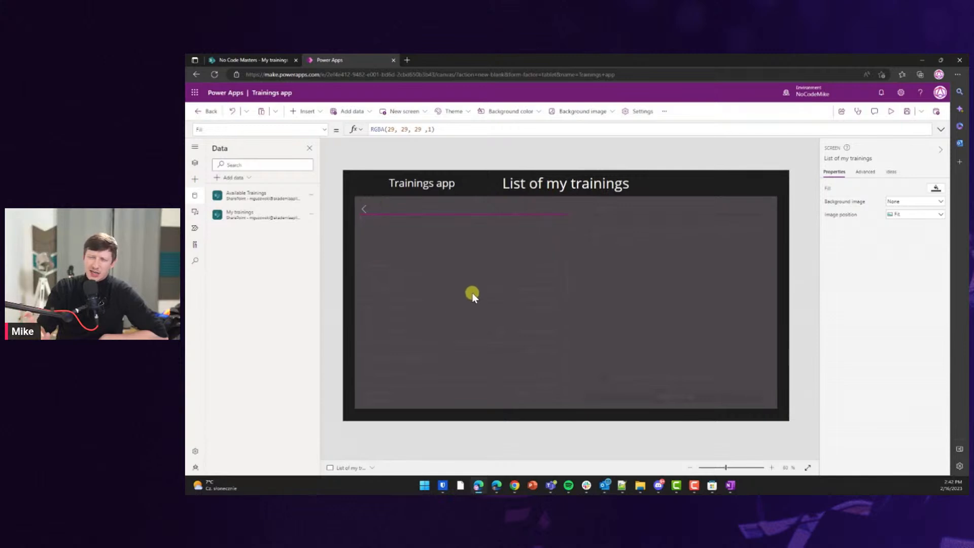
click(447, 301)
click(339, 309)
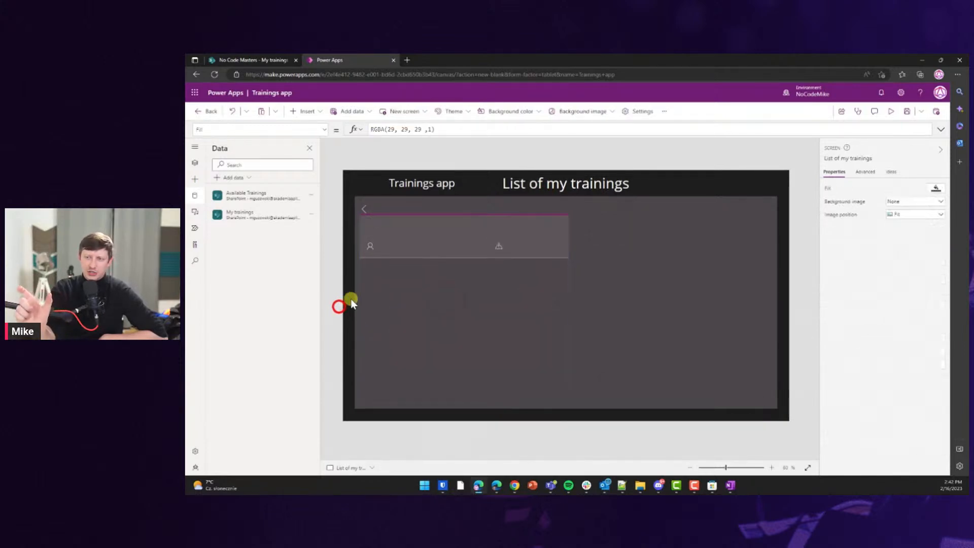
click(891, 111)
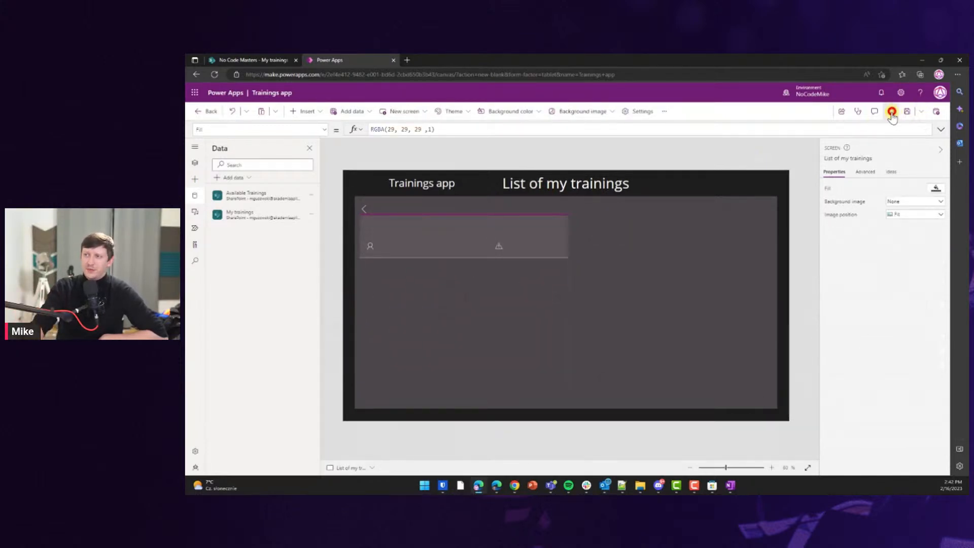
click(929, 111)
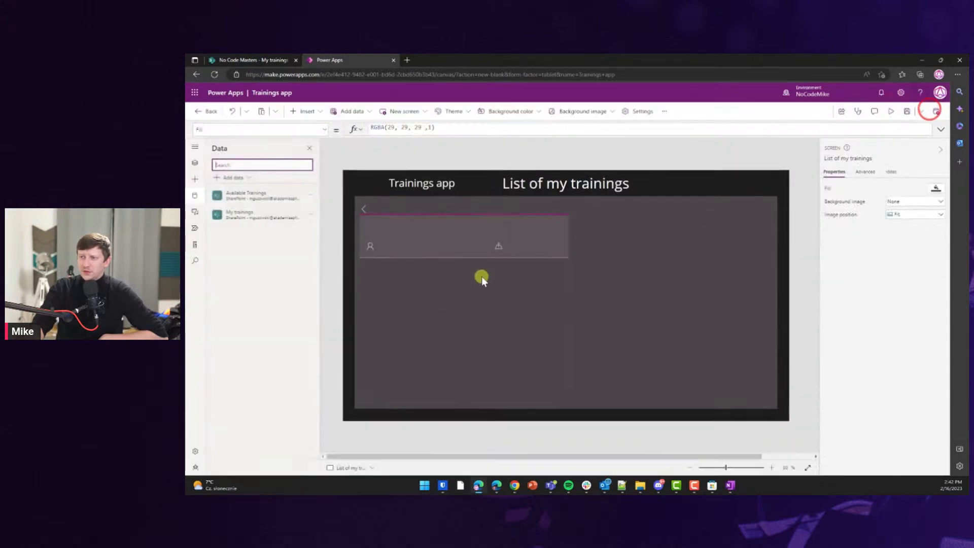
click(337, 271)
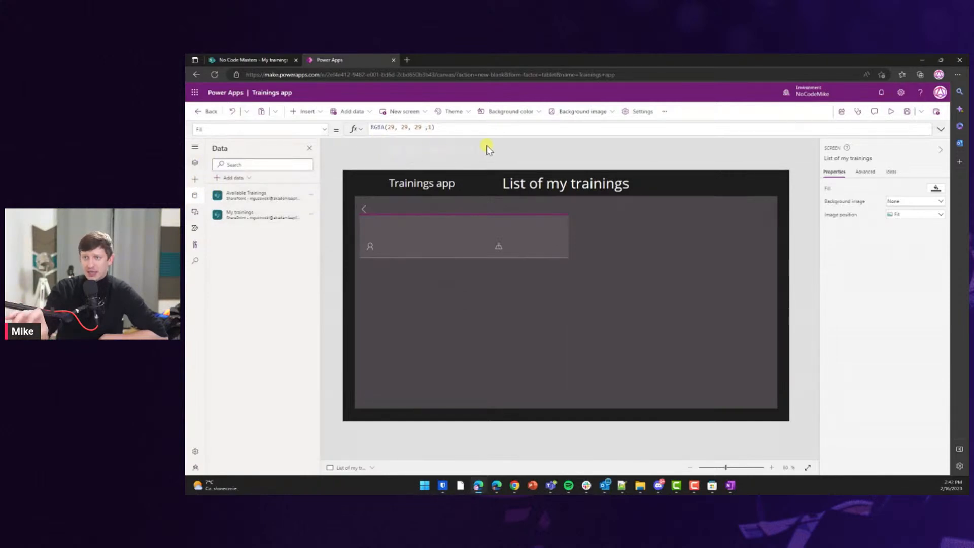
Add a text label below the gallery reading 'You haven't signed up for a training yet'.
click(197, 177)
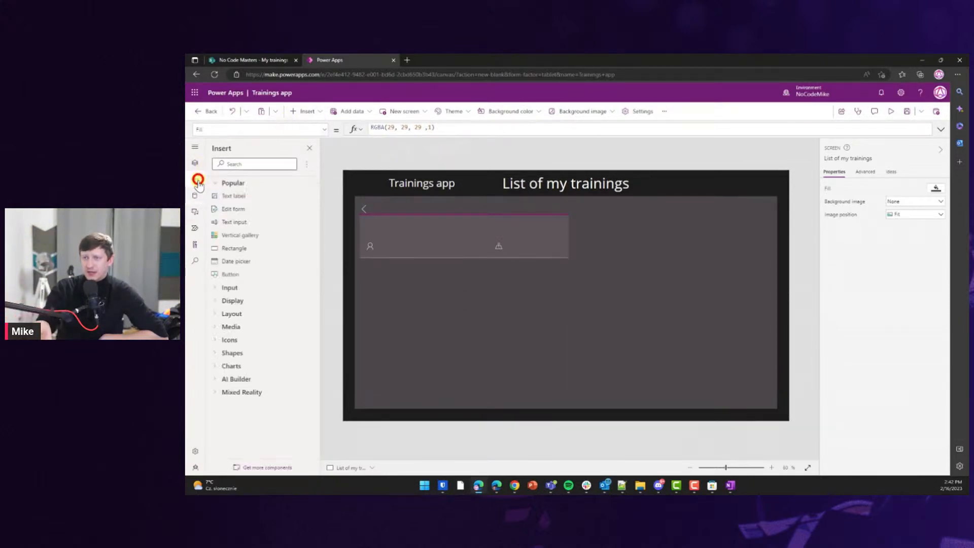
click(234, 196)
drag(387, 191, 470, 303)
click(449, 301)
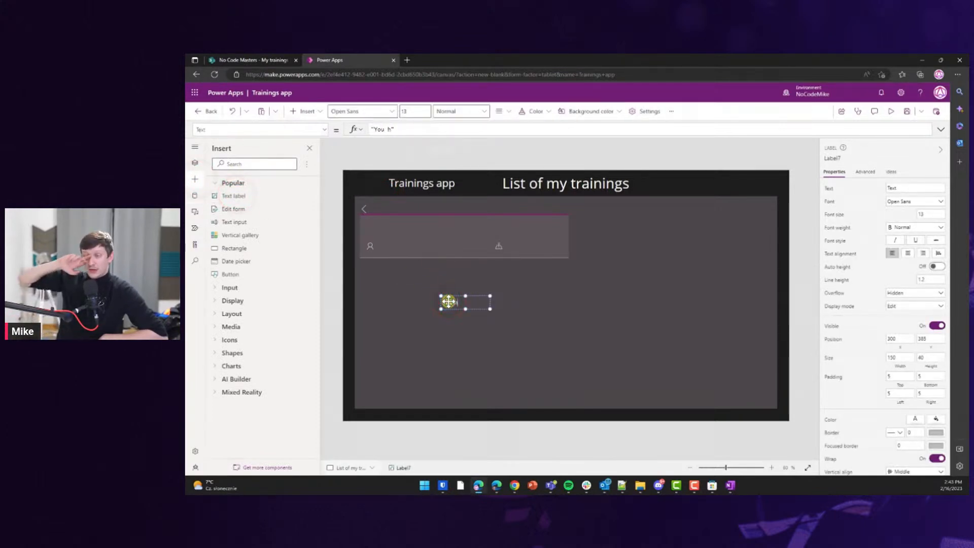
text(t signed)
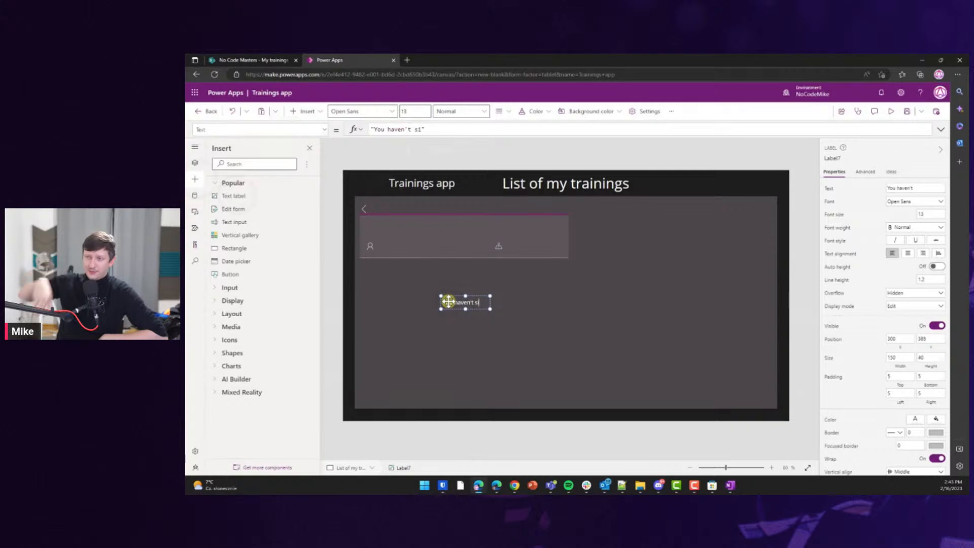
text( up for)
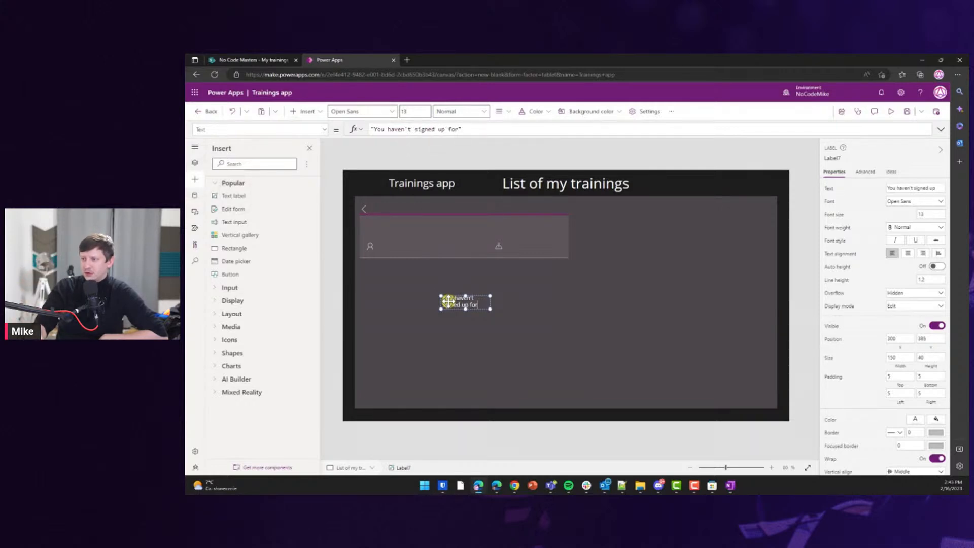
text( a training yet)
Delete the extra Text label that was added by mistake.
click(254, 197)
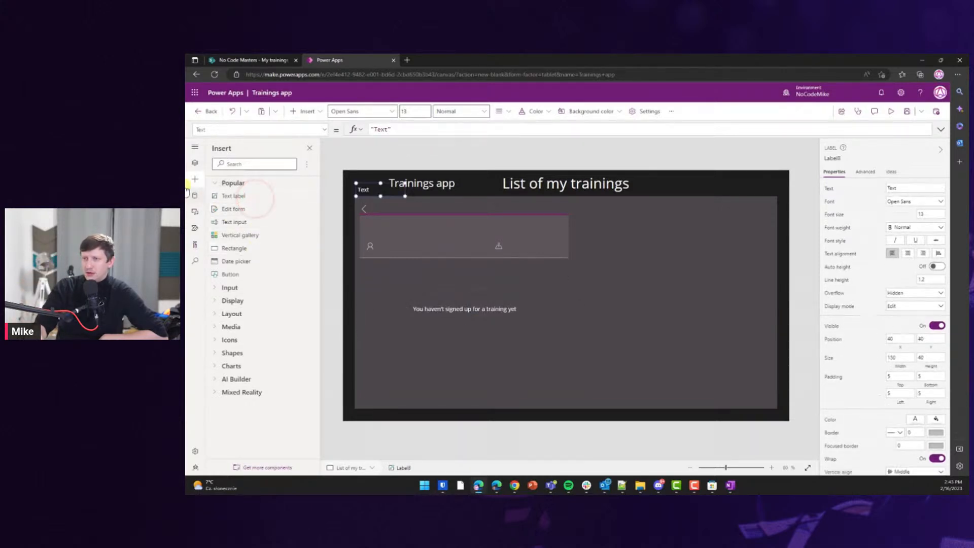
click(195, 162)
click(247, 217)
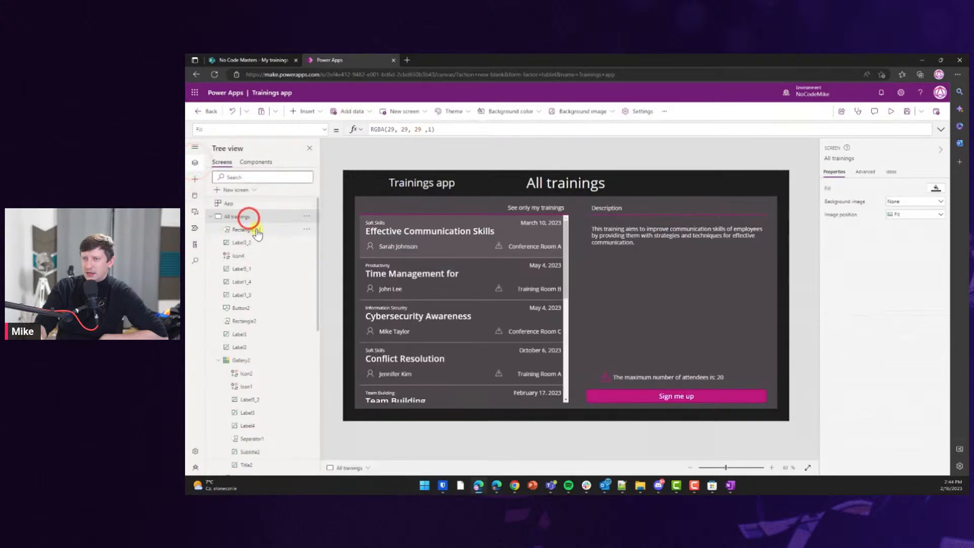
click(890, 111)
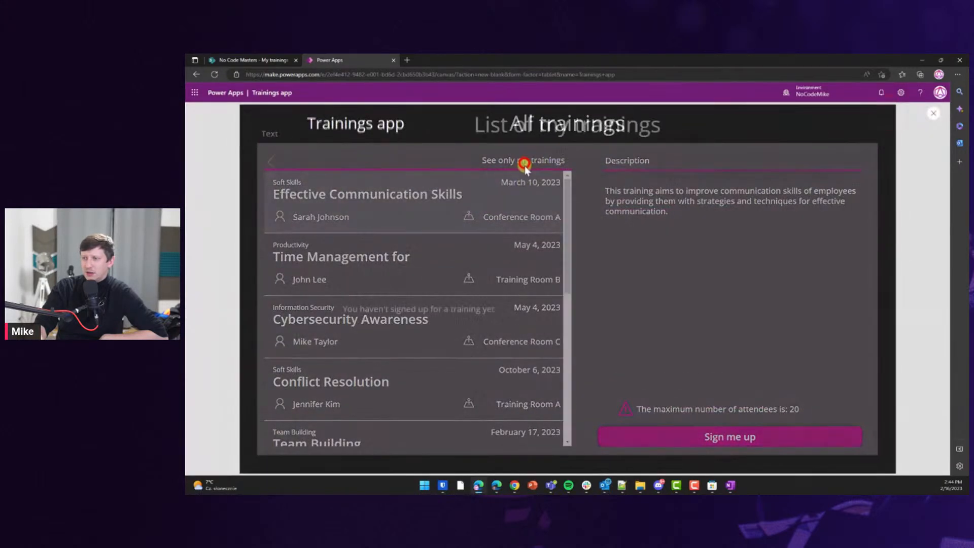
click(933, 112)
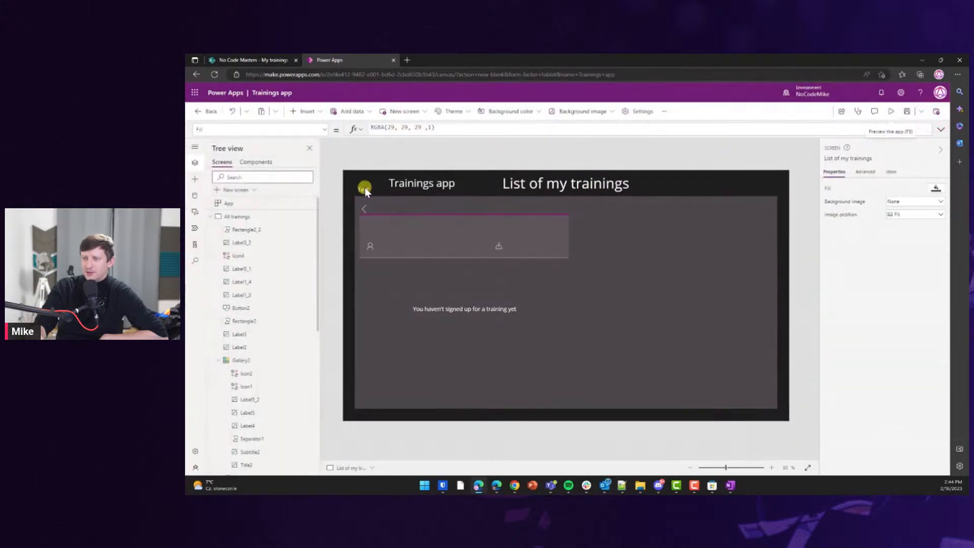
click(364, 188)
key(Delete)
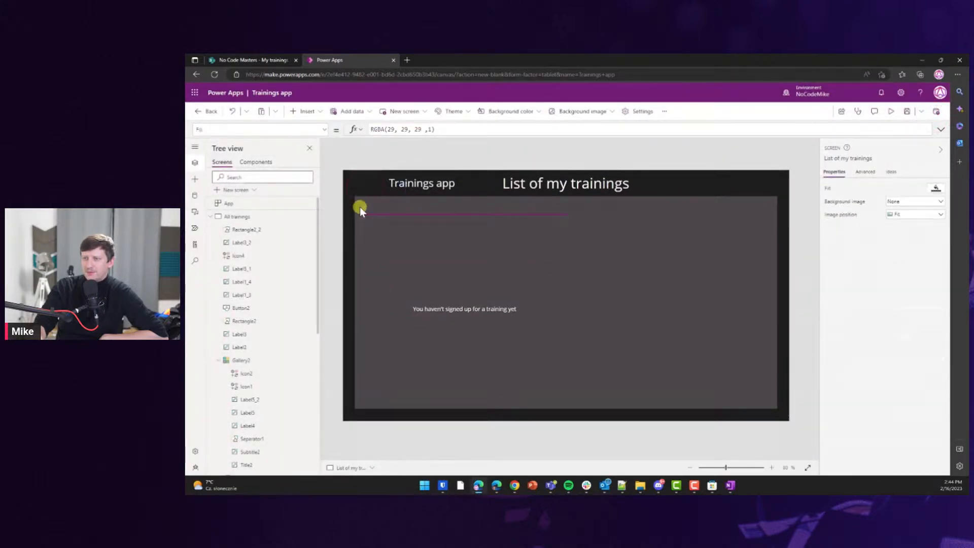
Sign up for Time Management on All trainings, then open the list of my trainings.
alt+click(362, 210)
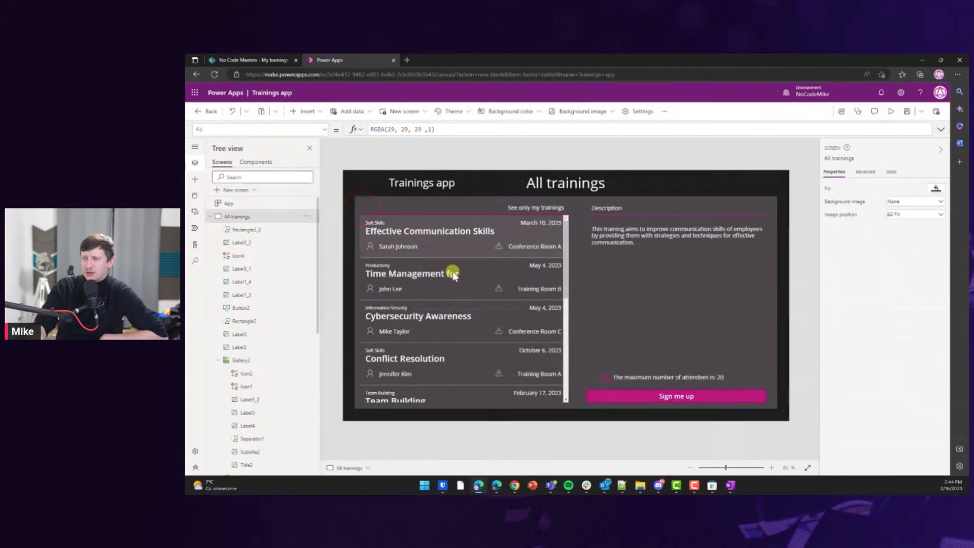
alt+click(671, 398)
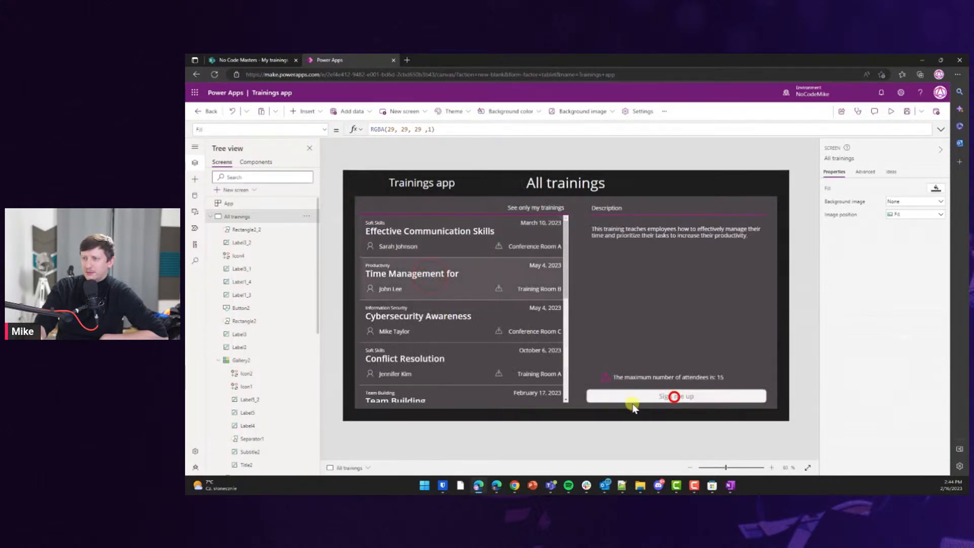
alt+click(555, 372)
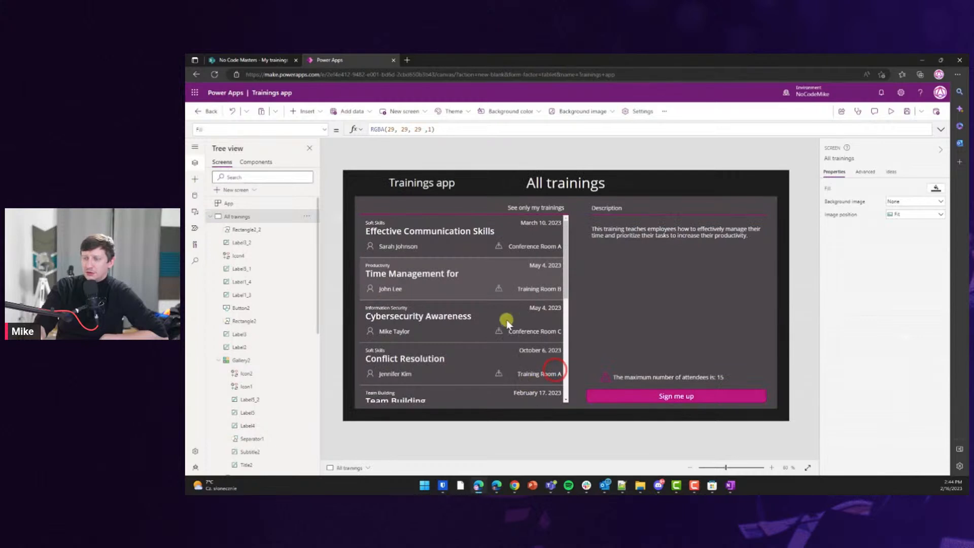
alt+click(528, 205)
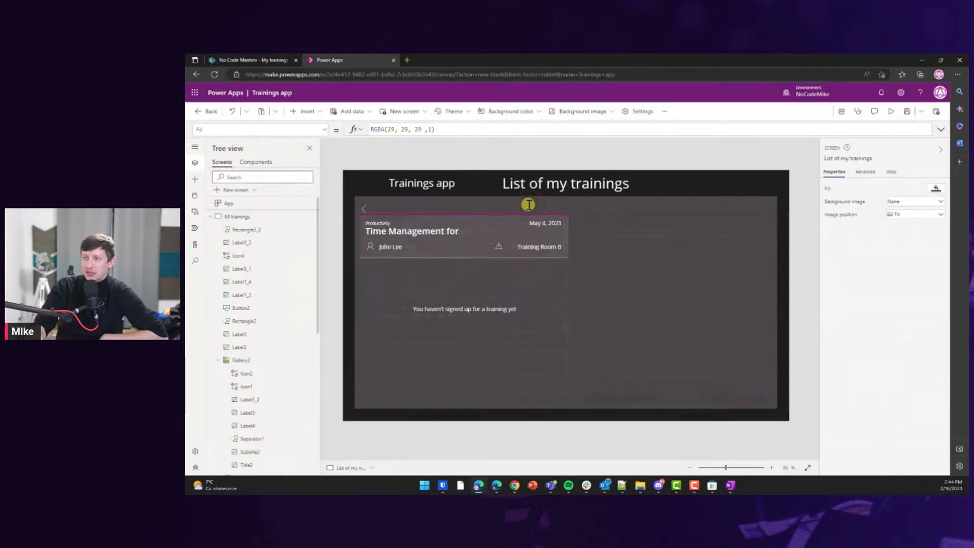
Set the message label's Visible property to IsEmpty('My trainings').
click(476, 303)
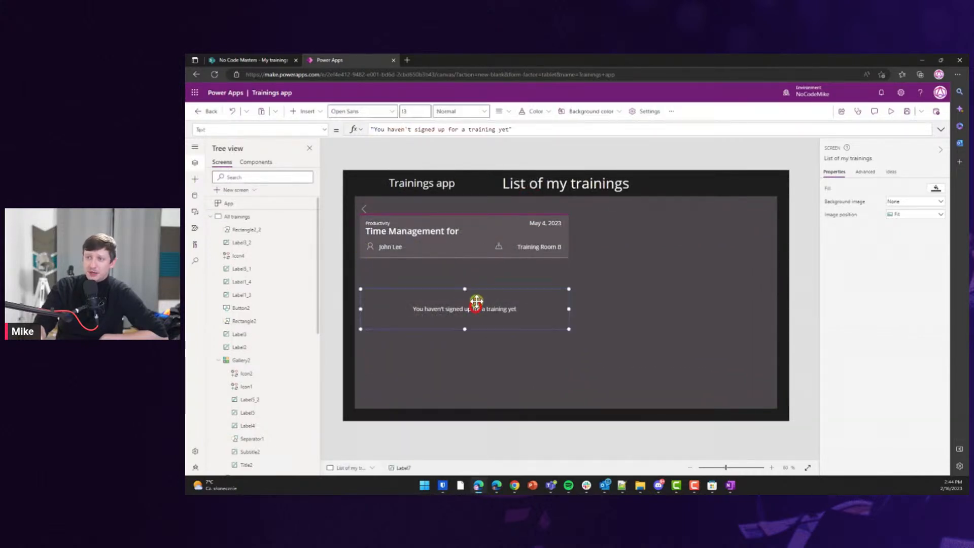
click(300, 129)
text(vi)
key(Return)
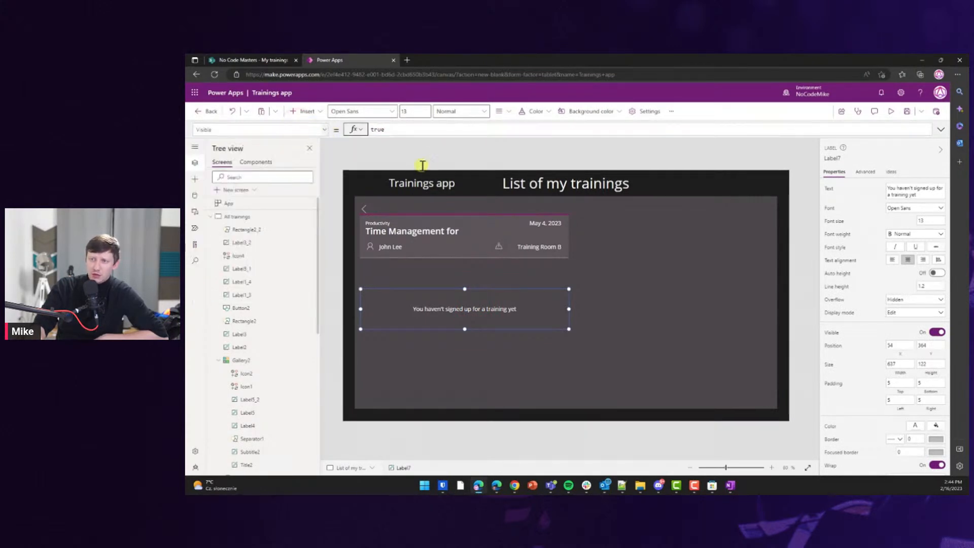
click(397, 129)
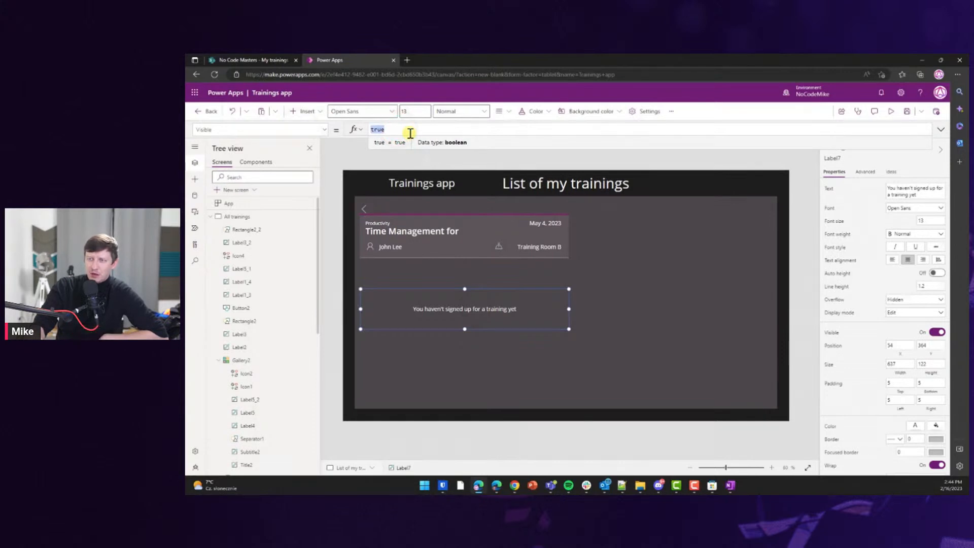
text(IsE)
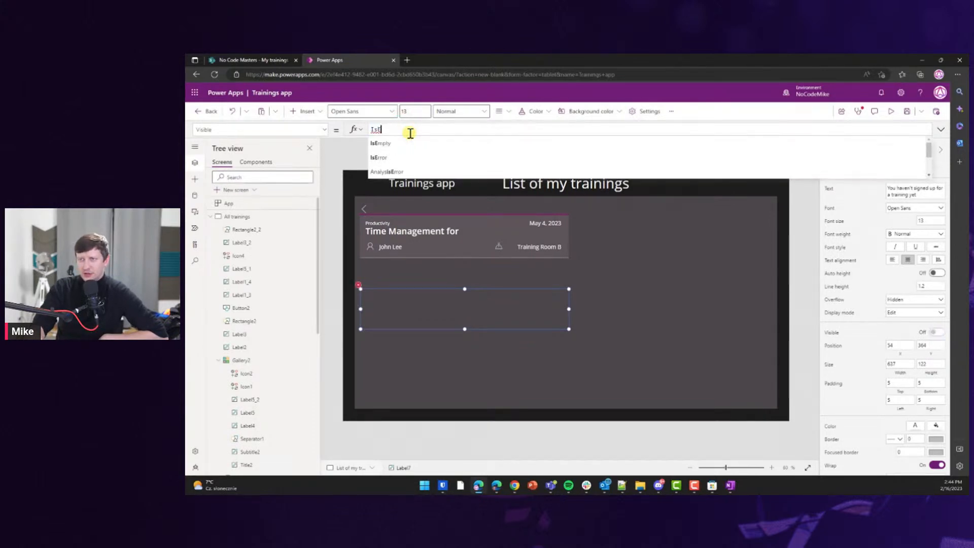
text(mpty()
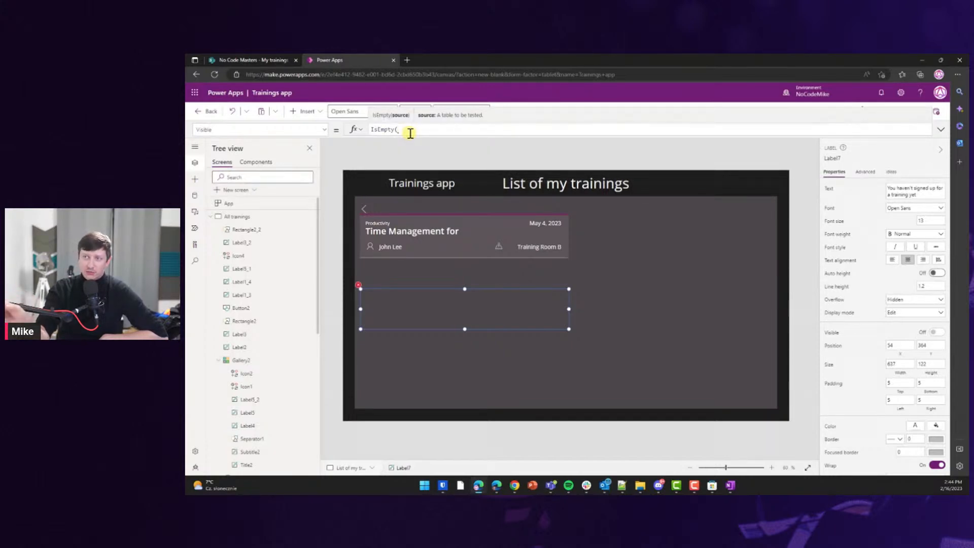
text(My)
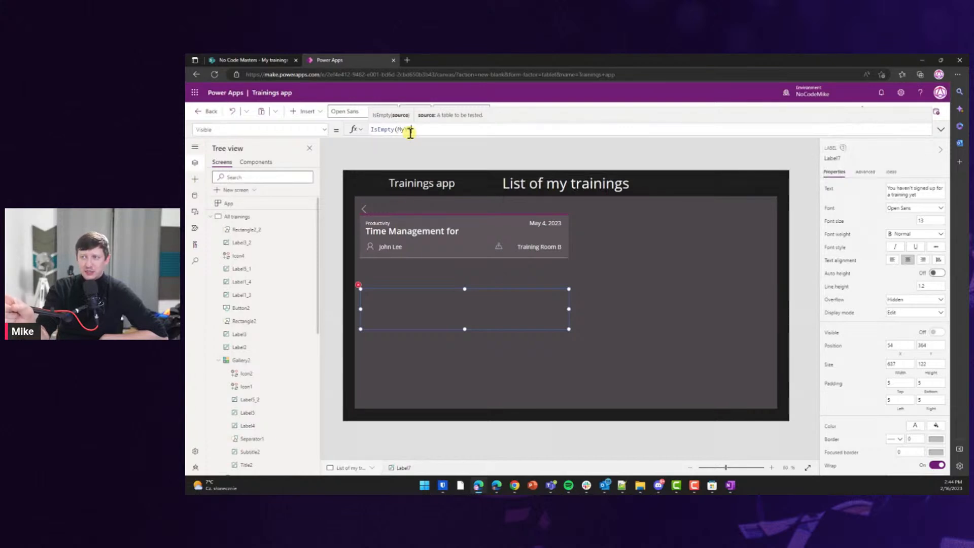
text(YTra)
key(BackSpace)
key(BackSpace)
key(BackSpace)
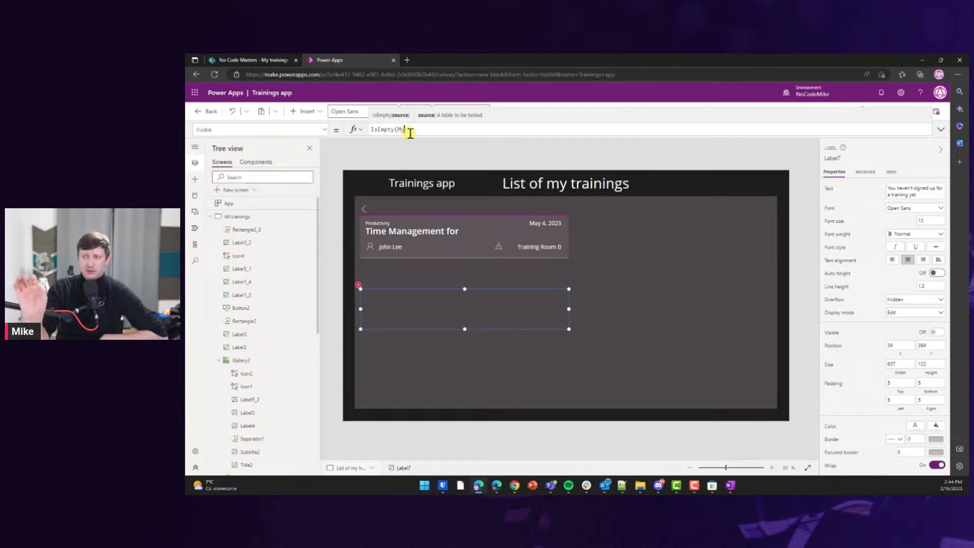
key(Tab)
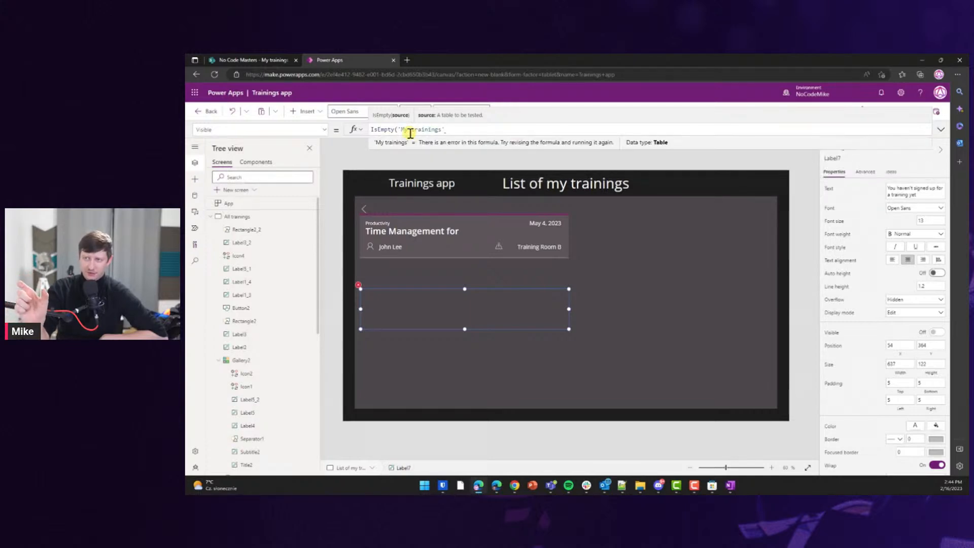
text())
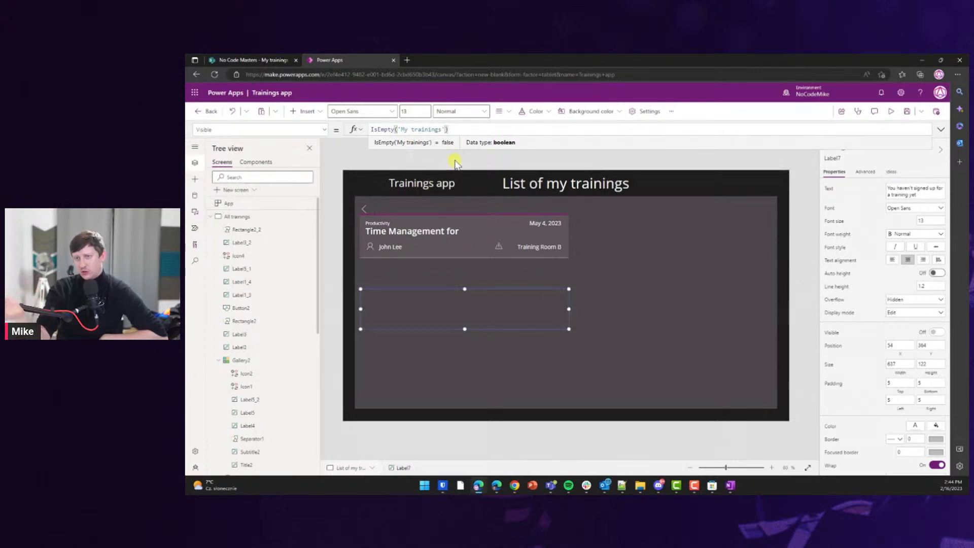
Keep the formula without negation, select the List of my trainings screen, and start the preview.
key(Home)
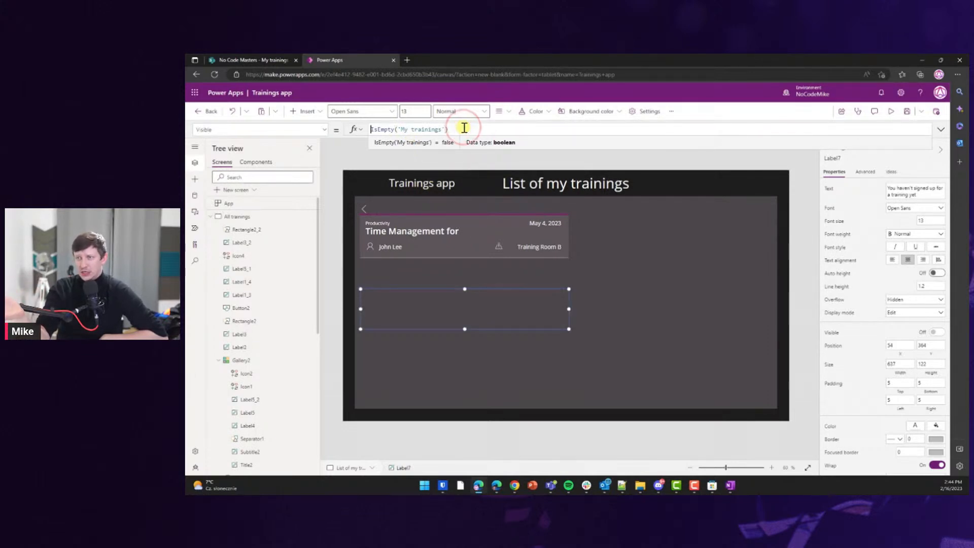
text(!)
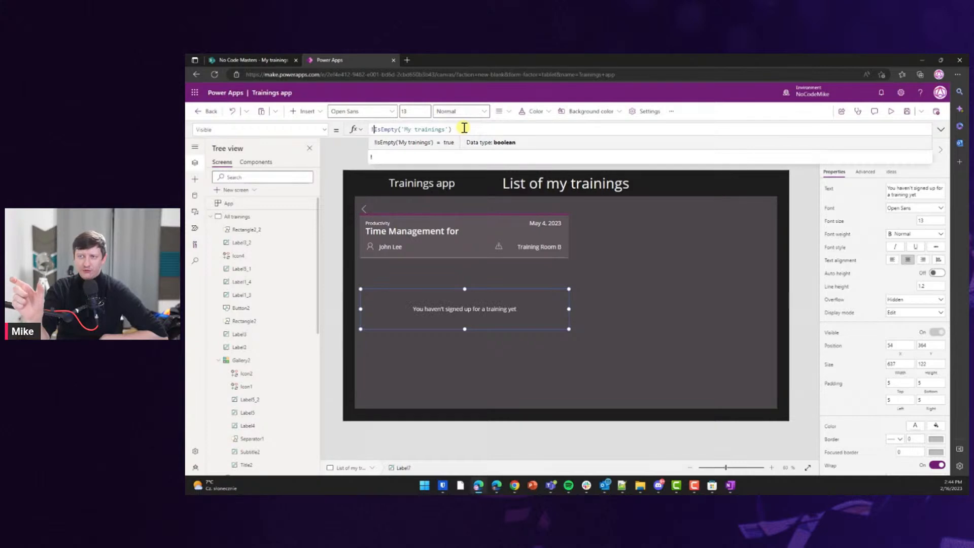
key(BackSpace)
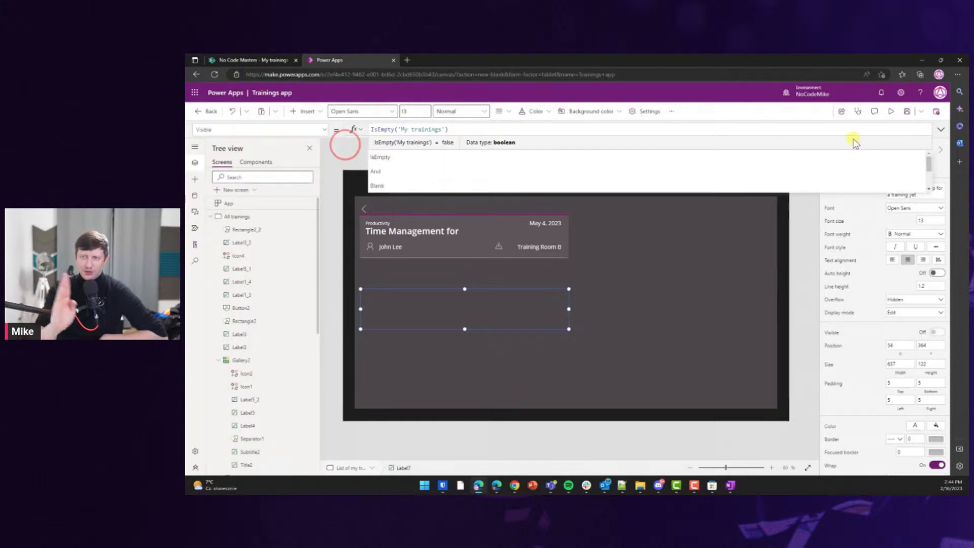
click(942, 130)
click(942, 129)
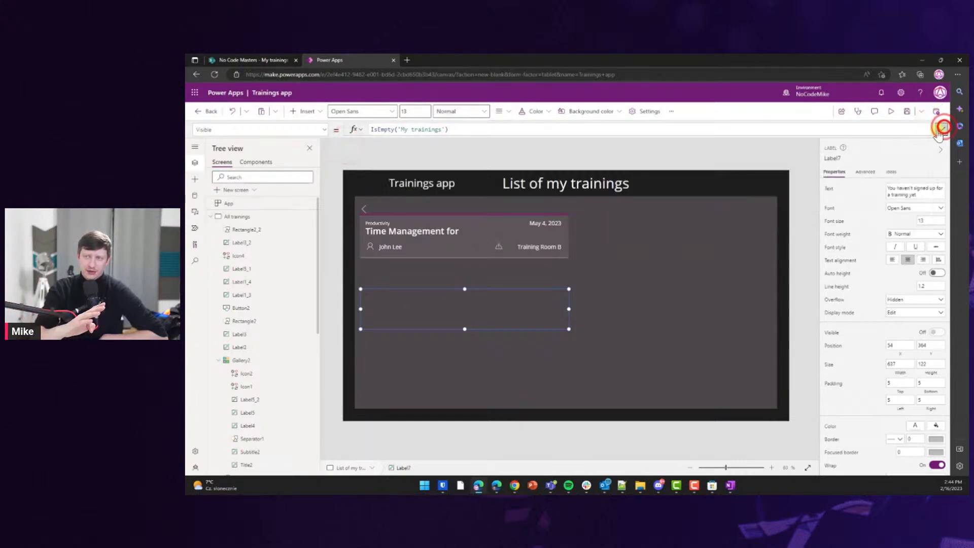
click(570, 154)
click(897, 112)
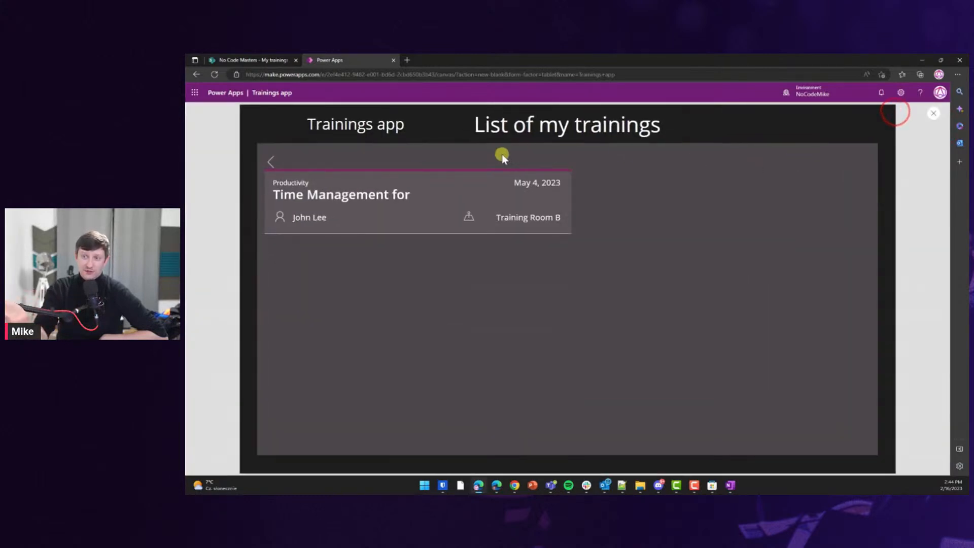
In the preview, sign up for the Conflict Resolution training and return home.
click(268, 164)
click(400, 205)
click(404, 256)
click(403, 320)
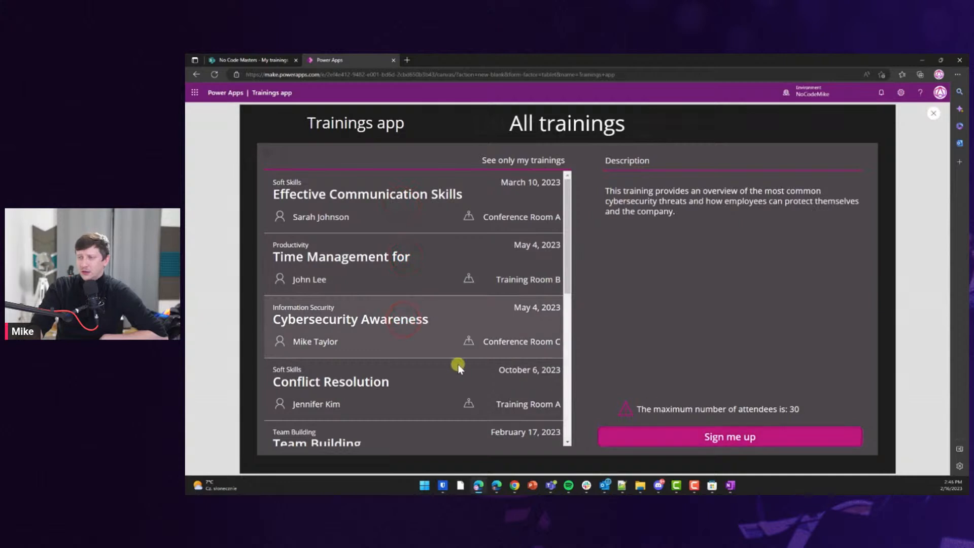
click(413, 377)
click(684, 441)
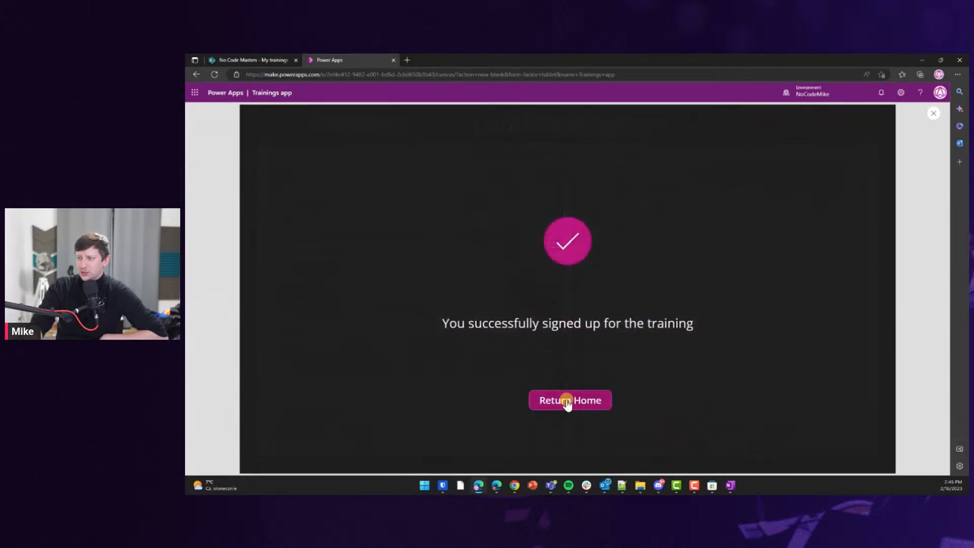
click(570, 403)
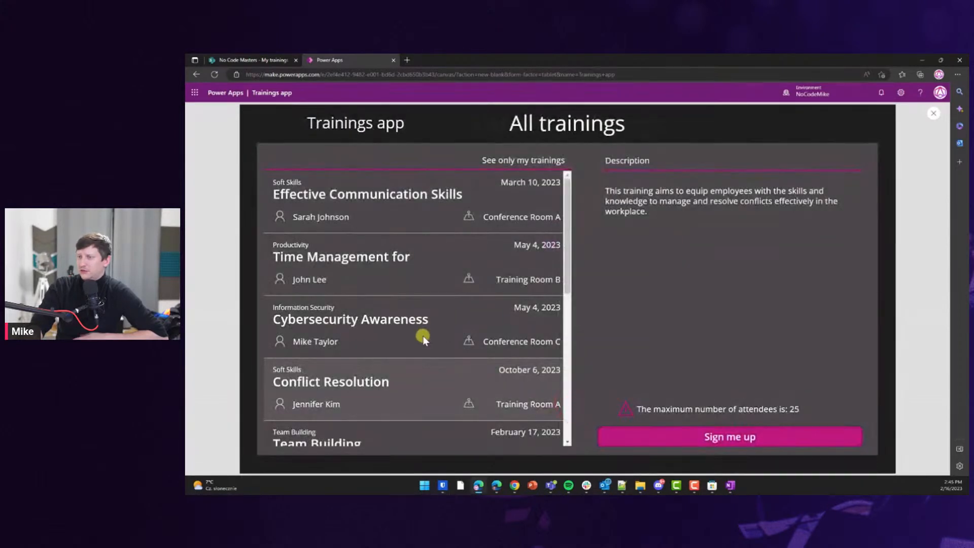
Check that my trainings lists Conflict Resolution and Time Management, then close the preview.
click(506, 156)
click(421, 257)
click(415, 212)
click(419, 261)
click(435, 217)
click(435, 261)
click(434, 210)
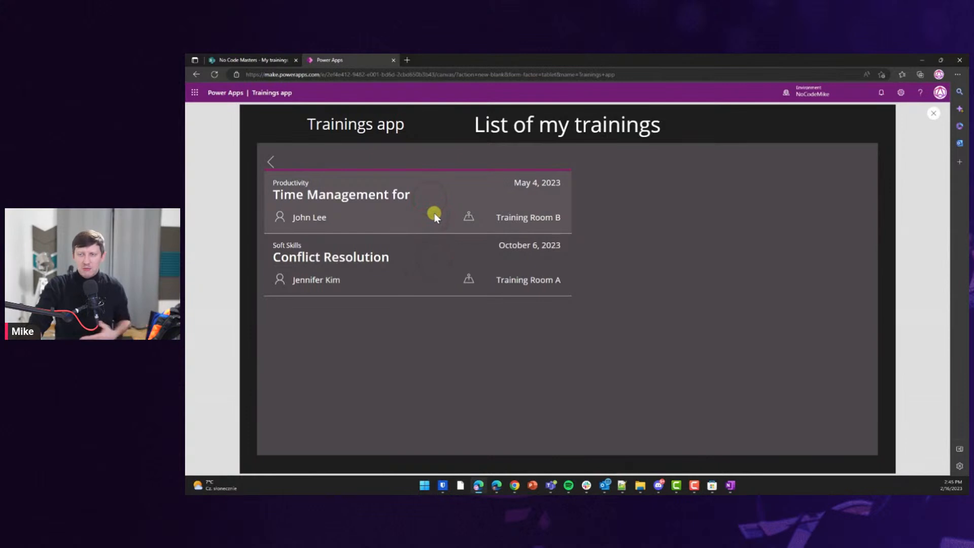
click(933, 113)
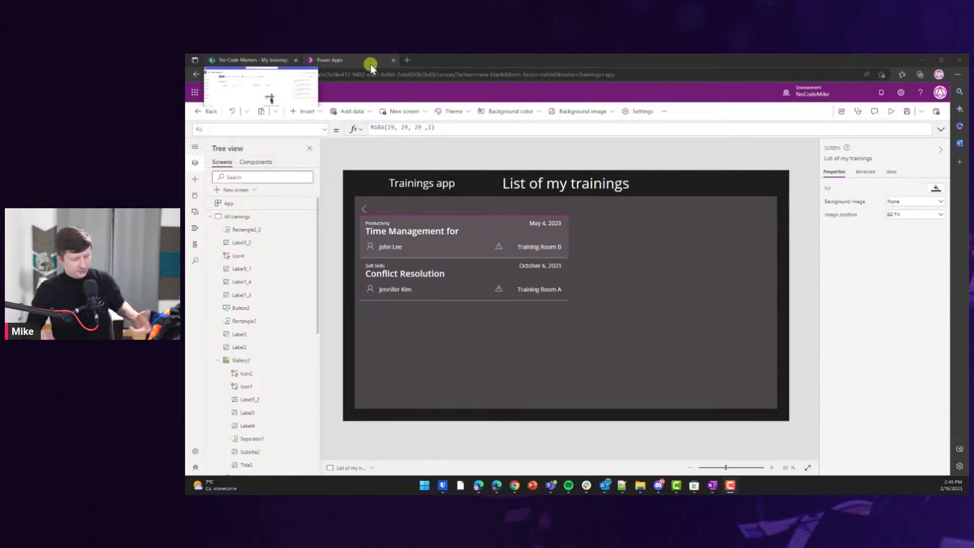
Save the Trainings app and publish it with 'Publish this version'.
click(423, 63)
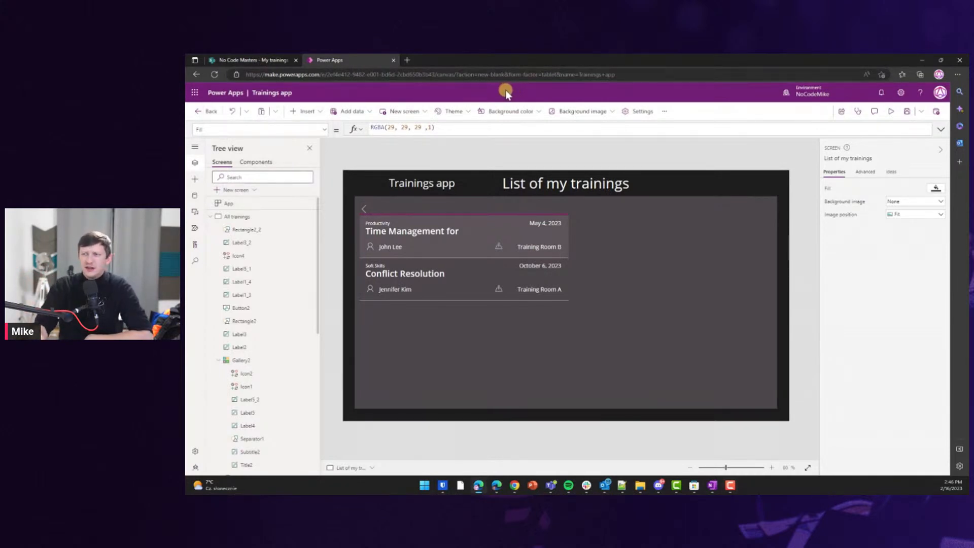
click(908, 114)
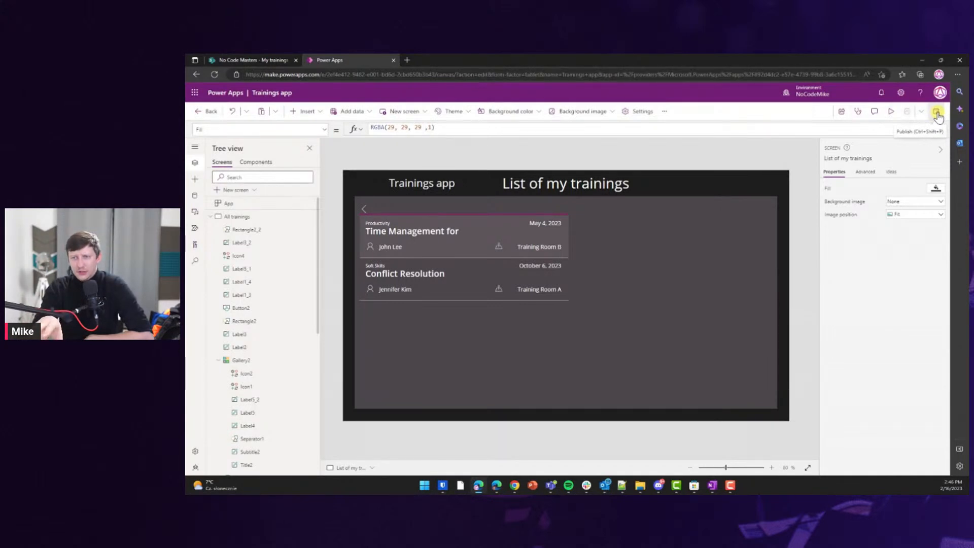
click(938, 116)
click(596, 350)
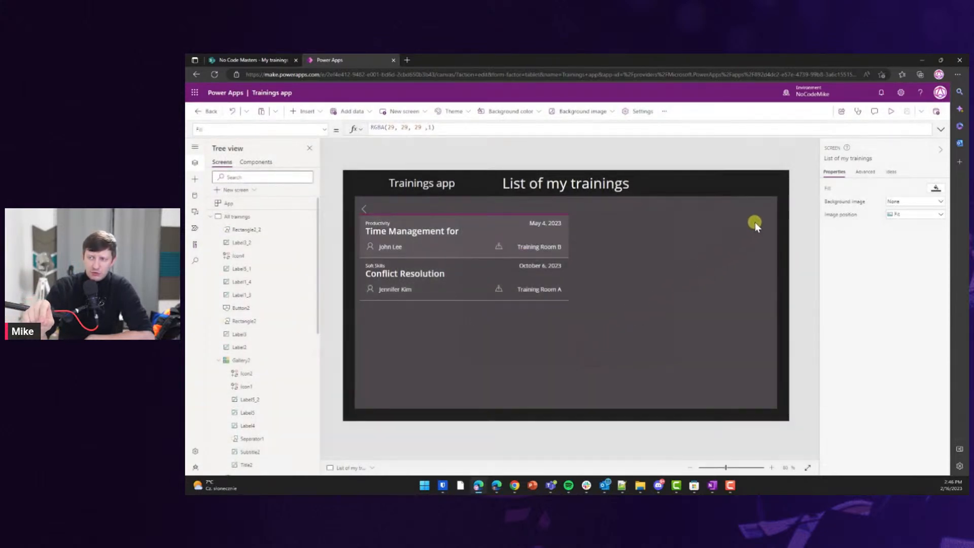
click(937, 113)
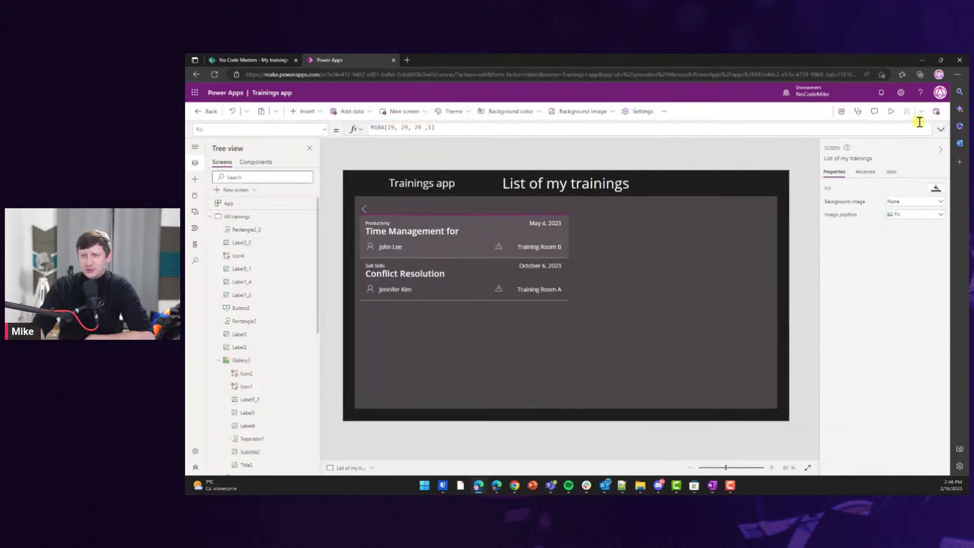
click(644, 111)
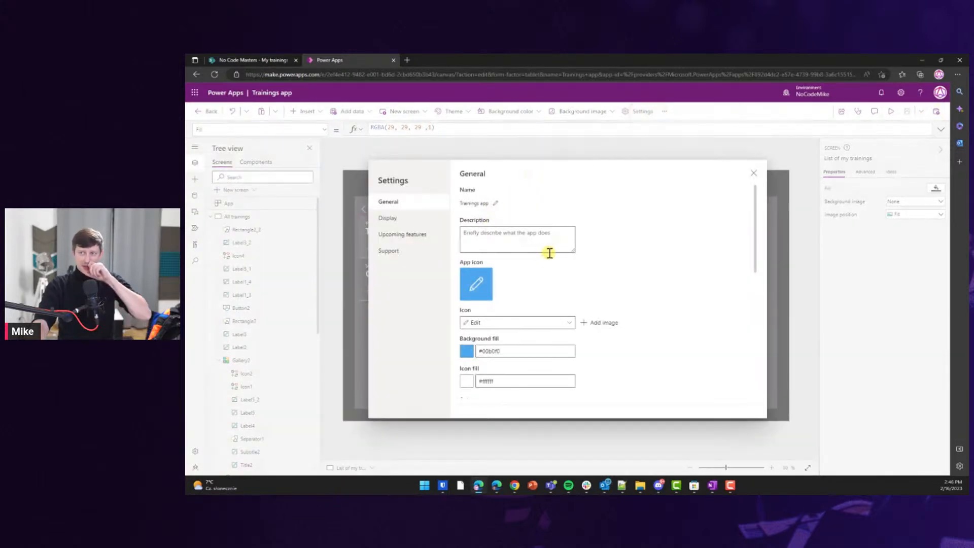
scroll(553, 260, down, 2)
scroll(554, 260, down, 1)
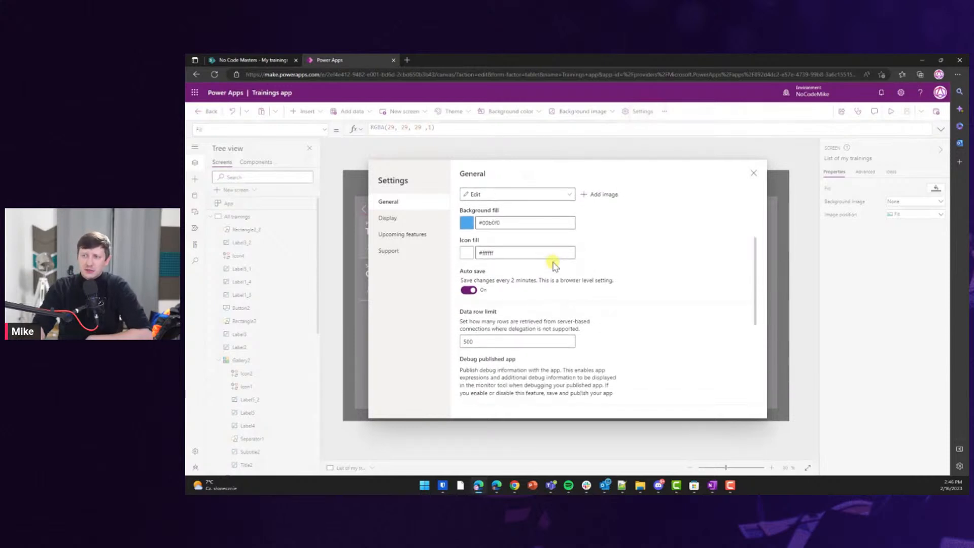
scroll(555, 266, down, 4)
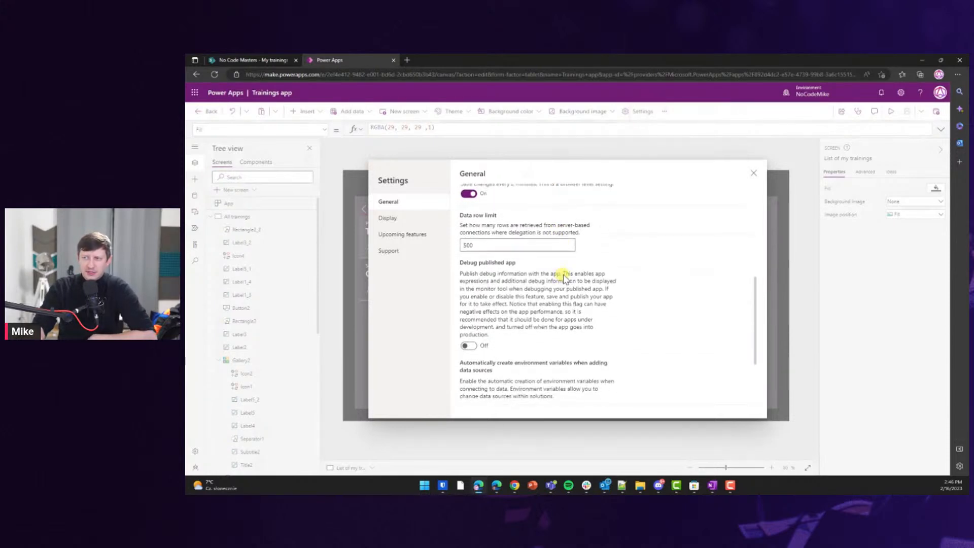
scroll(563, 278, down, 1)
scroll(561, 276, up, 3)
click(426, 219)
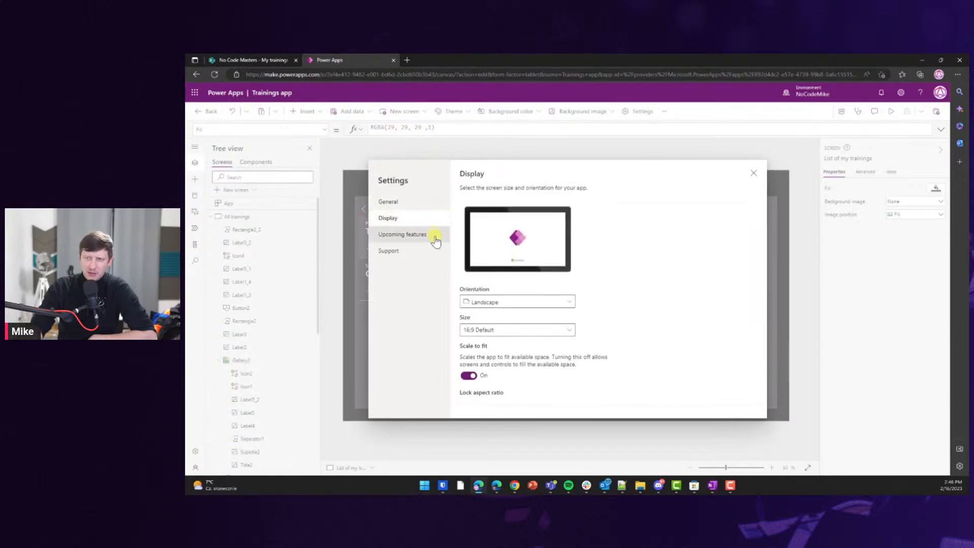
click(435, 239)
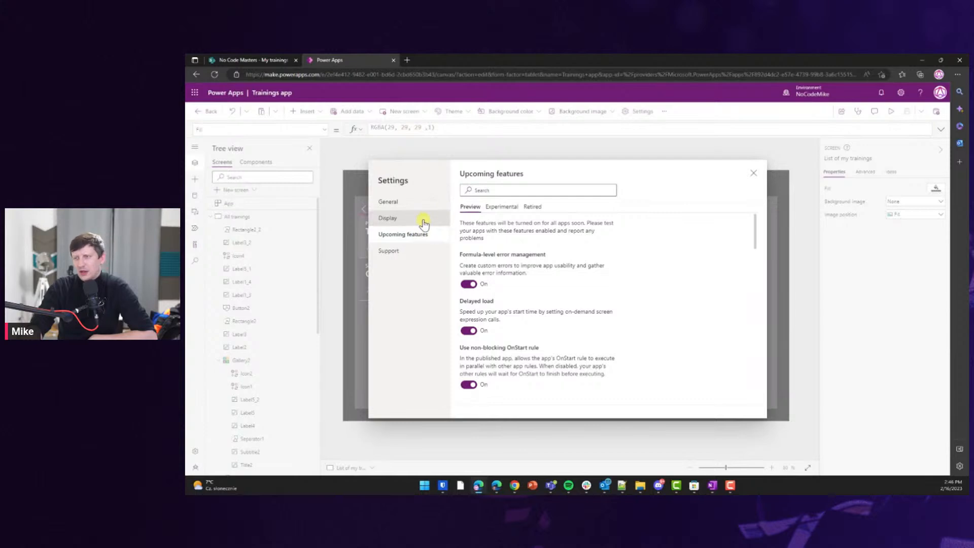
scroll(521, 269, down, 1)
scroll(522, 269, down, 2)
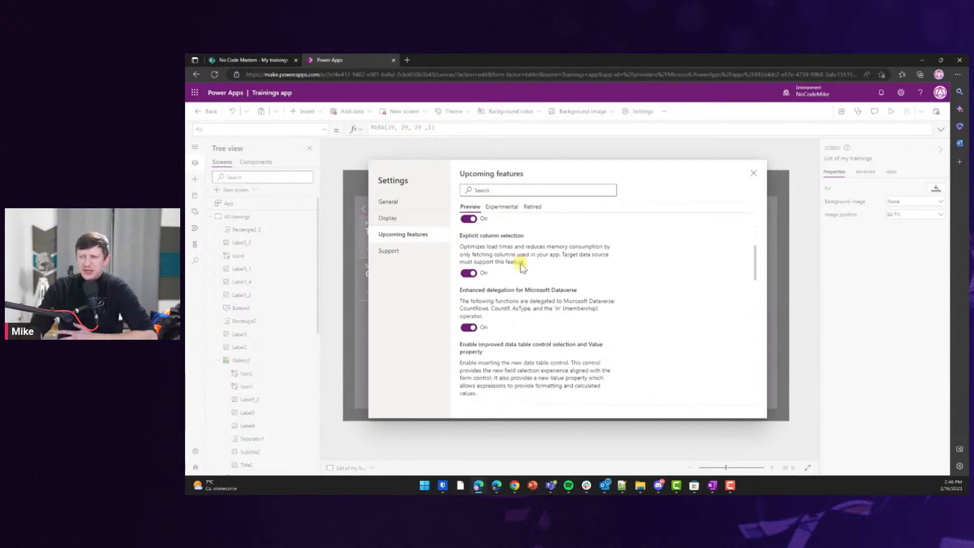
scroll(521, 268, down, 2)
scroll(522, 267, down, 1)
click(502, 207)
scroll(532, 249, down, 6)
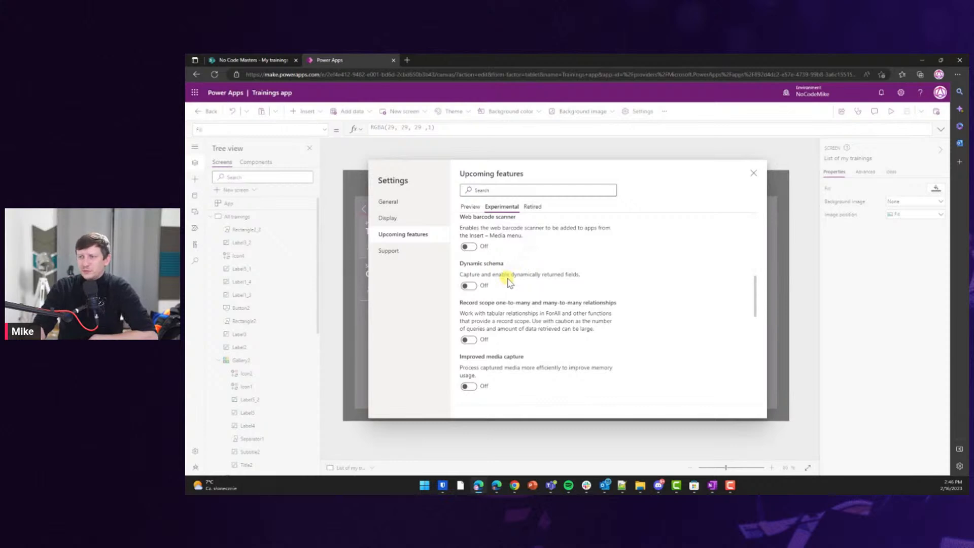
scroll(509, 280, down, 3)
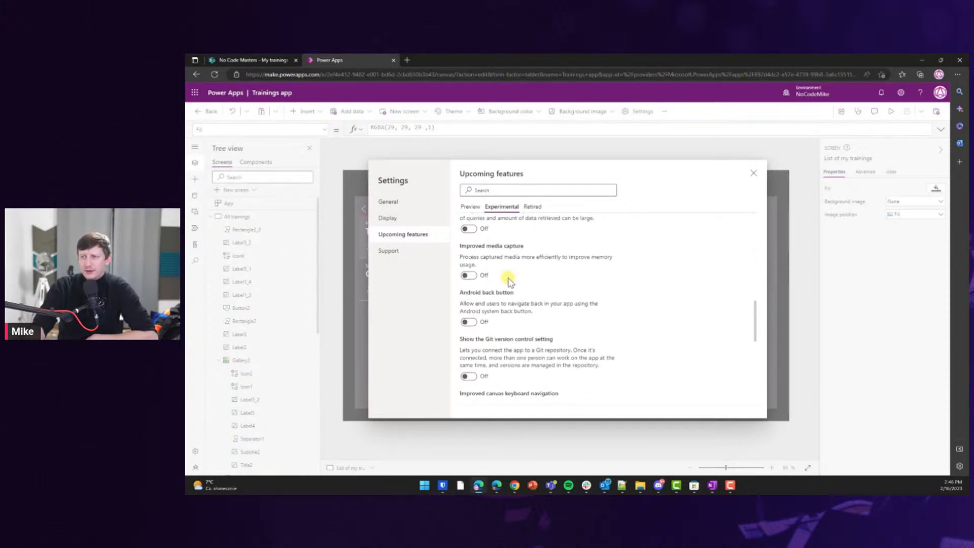
scroll(508, 280, down, 2)
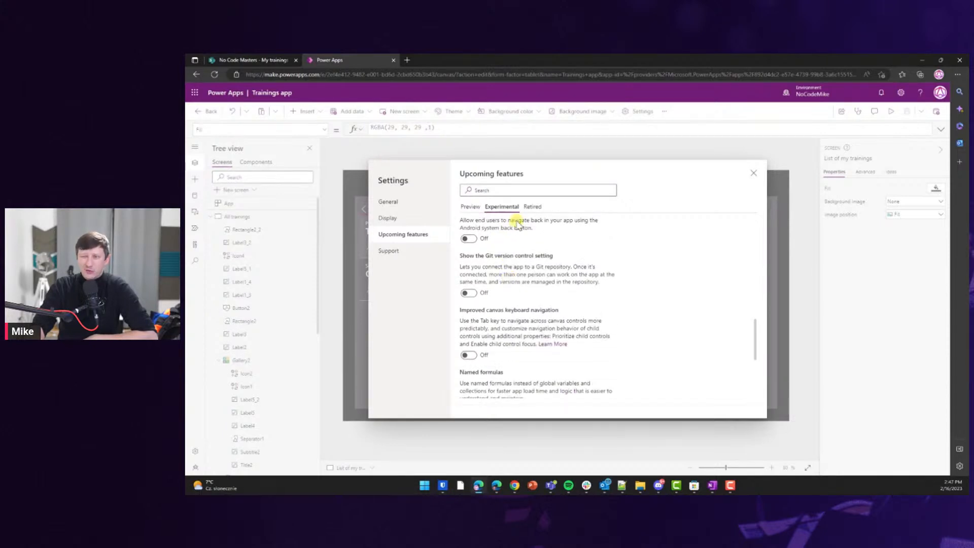
click(532, 206)
click(508, 207)
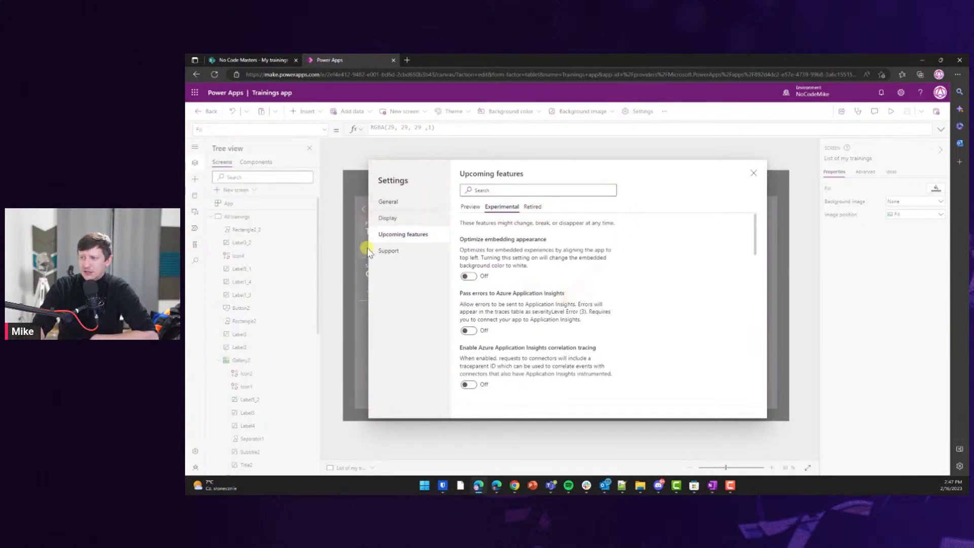
click(389, 251)
click(400, 201)
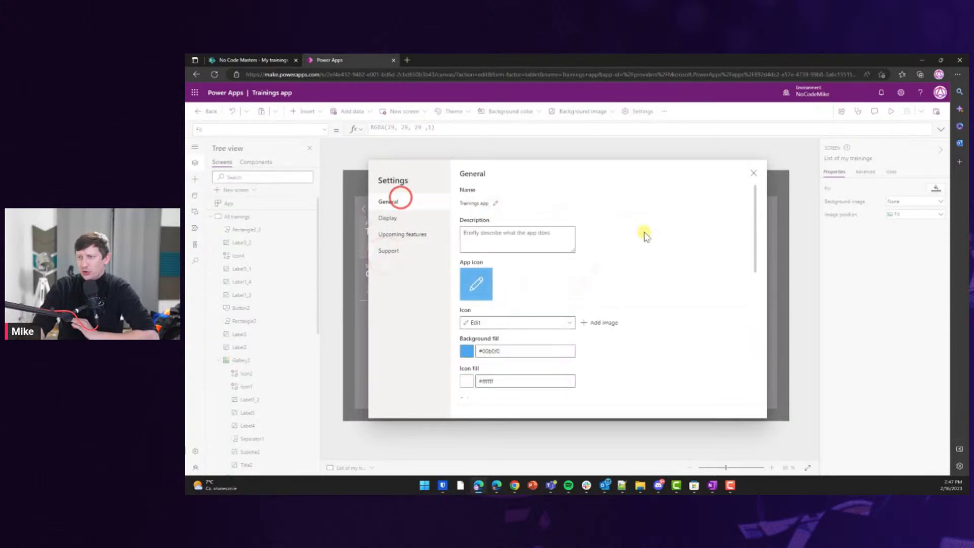
Close the app settings and leave the Trainings app editor.
click(754, 175)
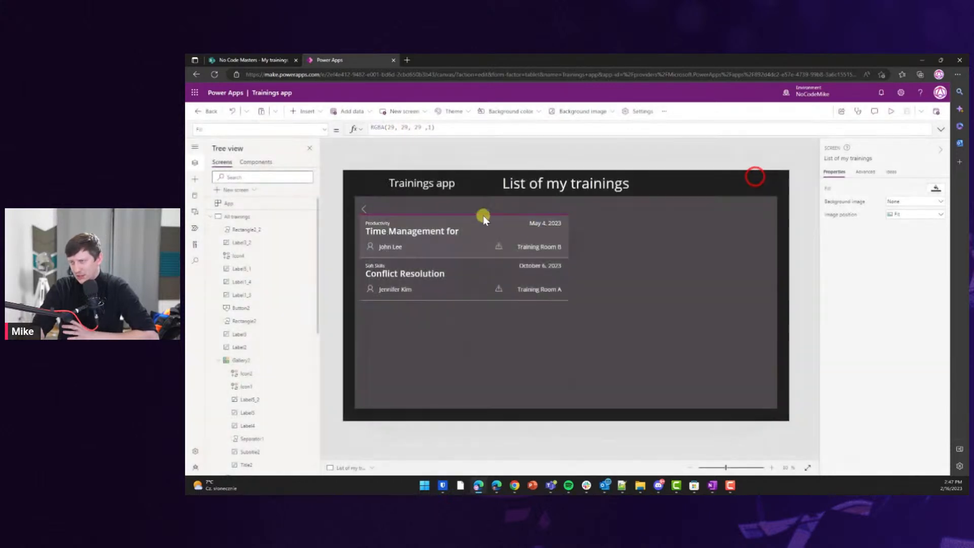
click(250, 59)
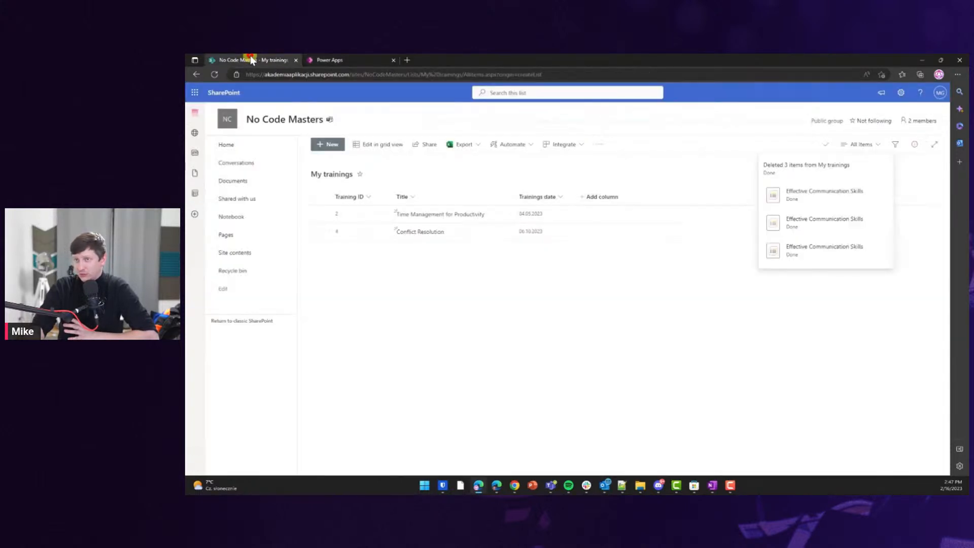
click(354, 59)
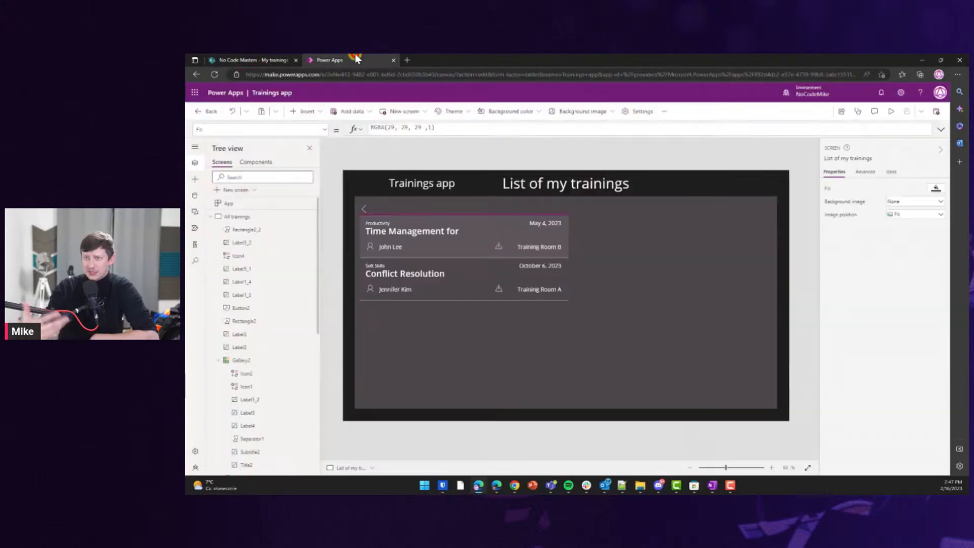
click(222, 93)
click(210, 115)
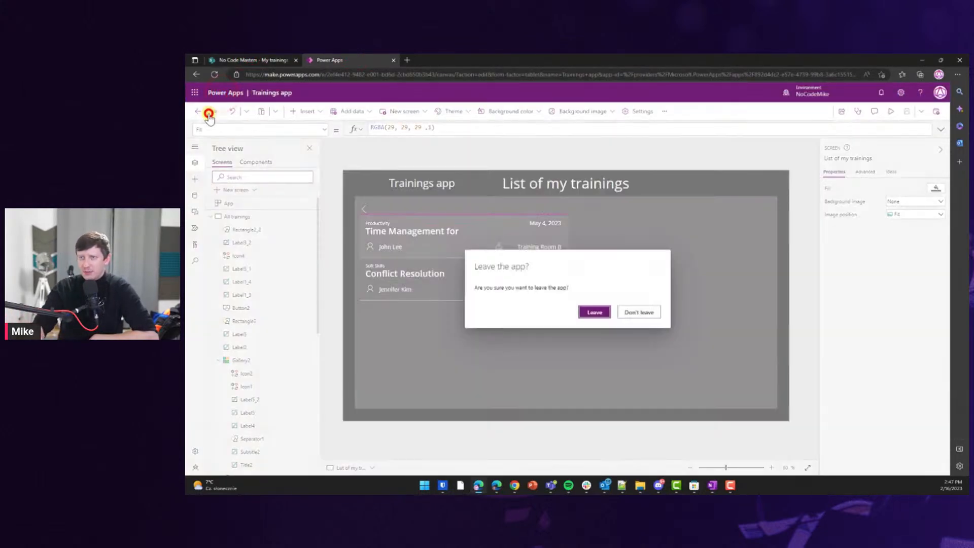
click(591, 312)
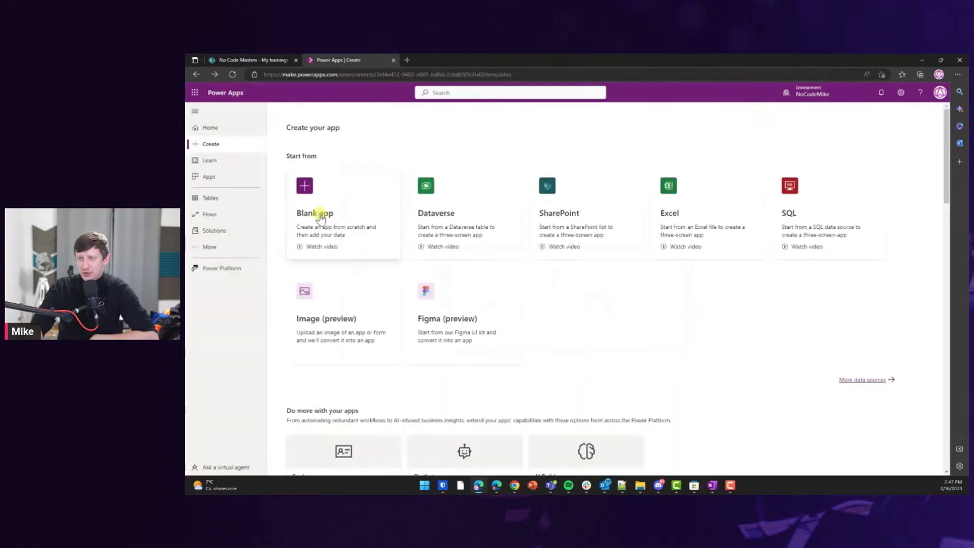
Run the published Trainings app from the apps list, signing in with the first account.
click(215, 177)
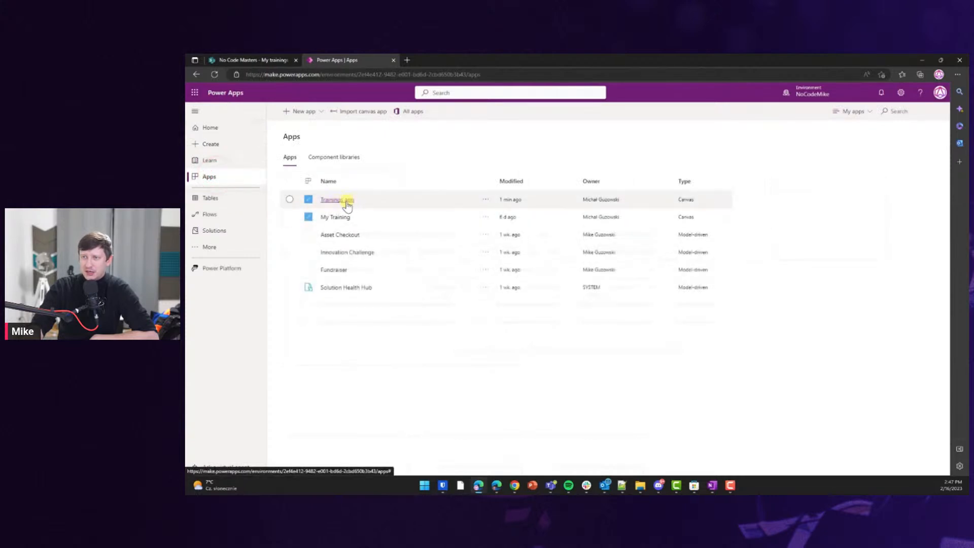
click(344, 200)
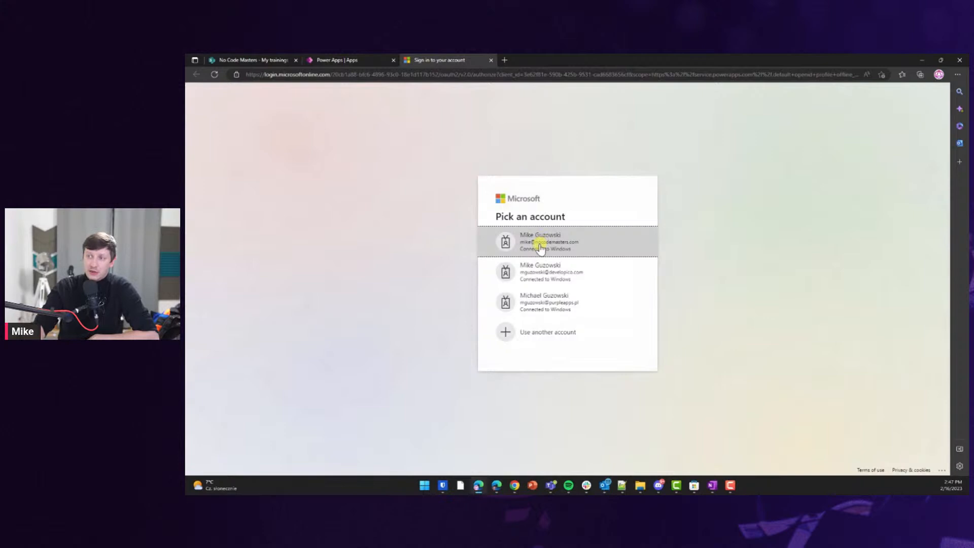
click(540, 246)
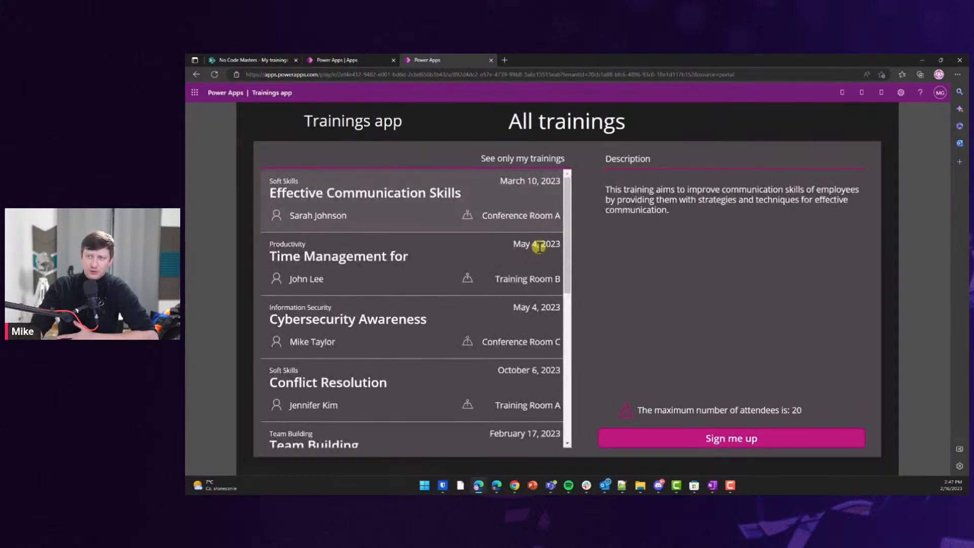
Sign up for the Introduction to Data Analysis training in the running app.
scroll(412, 284, down, 5)
scroll(415, 282, up, 2)
scroll(416, 282, down, 3)
click(379, 271)
click(409, 359)
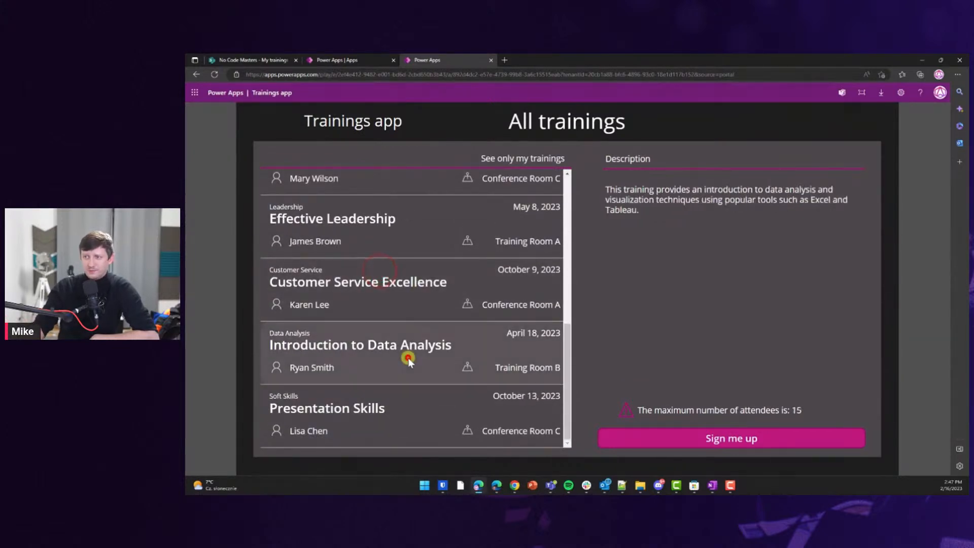
click(655, 437)
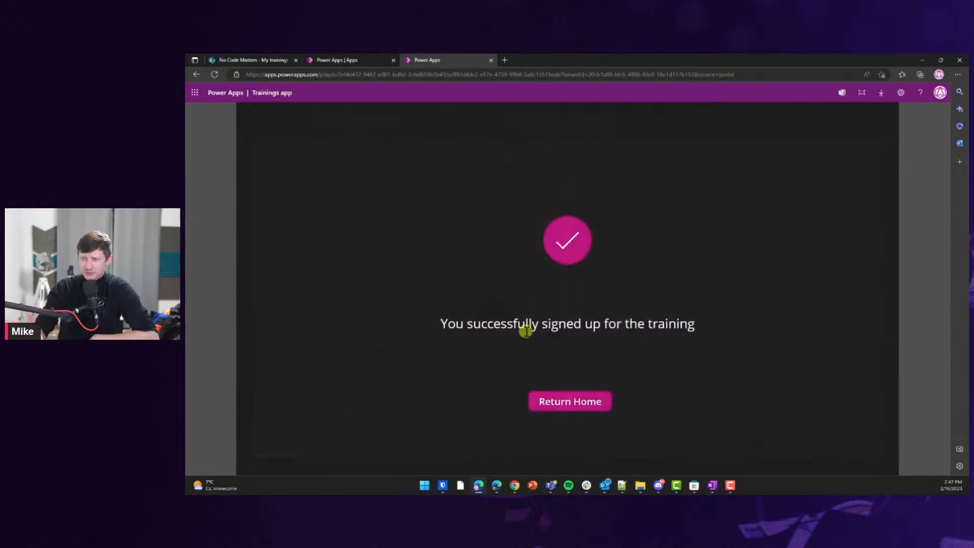
click(561, 398)
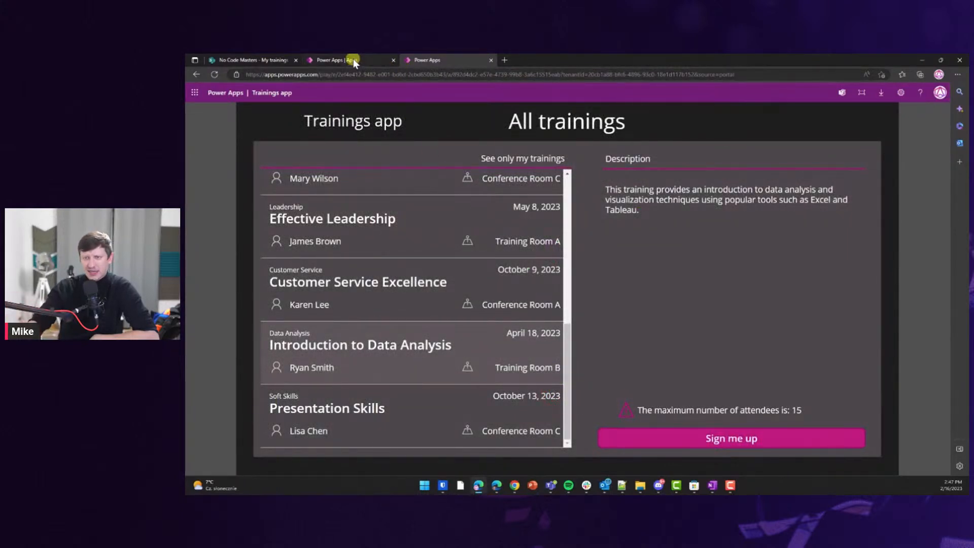
Confirm it appears under my trainings, then return to the Power Apps apps list.
click(500, 159)
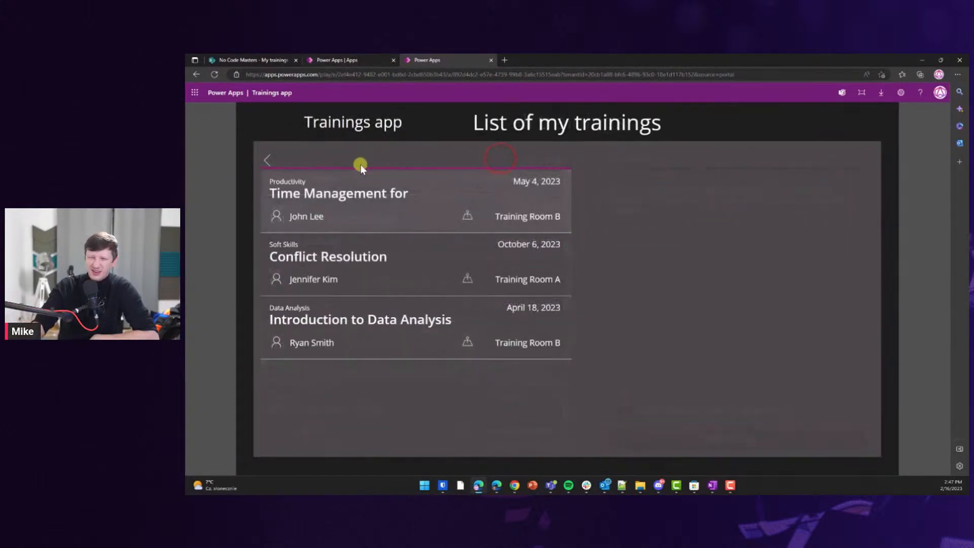
click(266, 159)
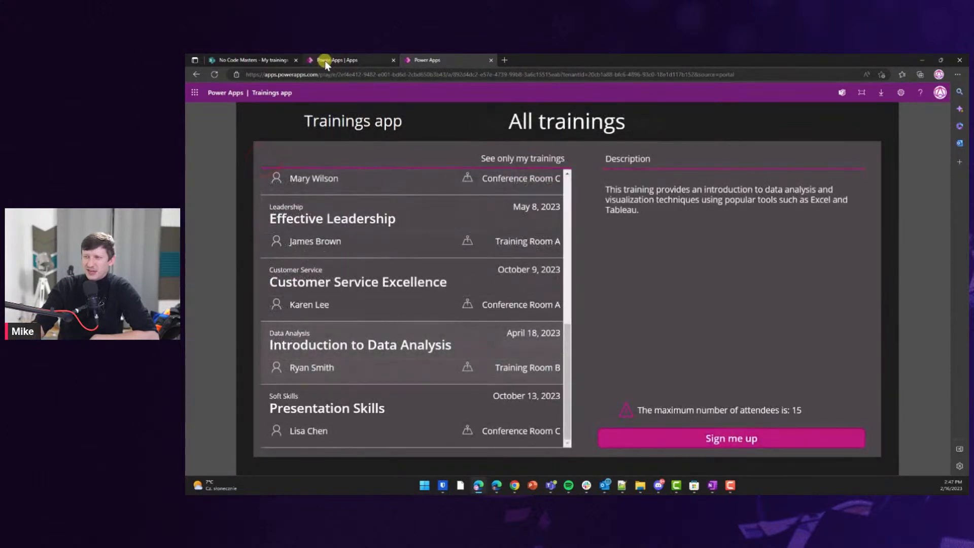
click(316, 60)
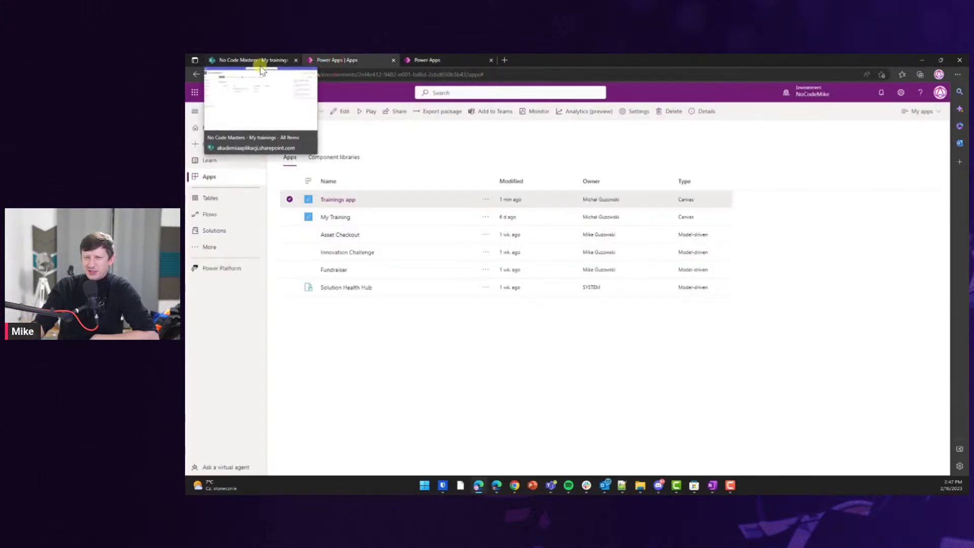
Open Share for the Trainings app and add the guest user by e-mail address.
click(485, 199)
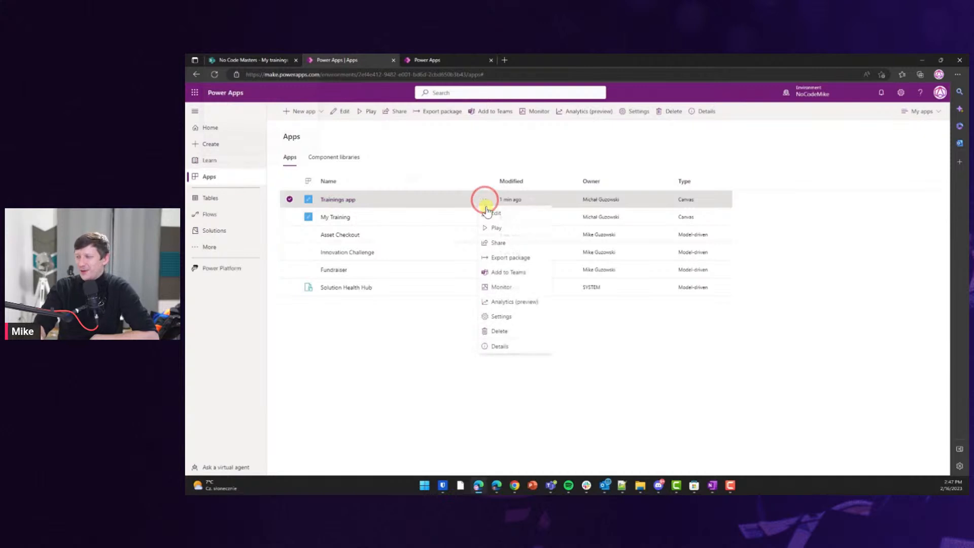
click(495, 243)
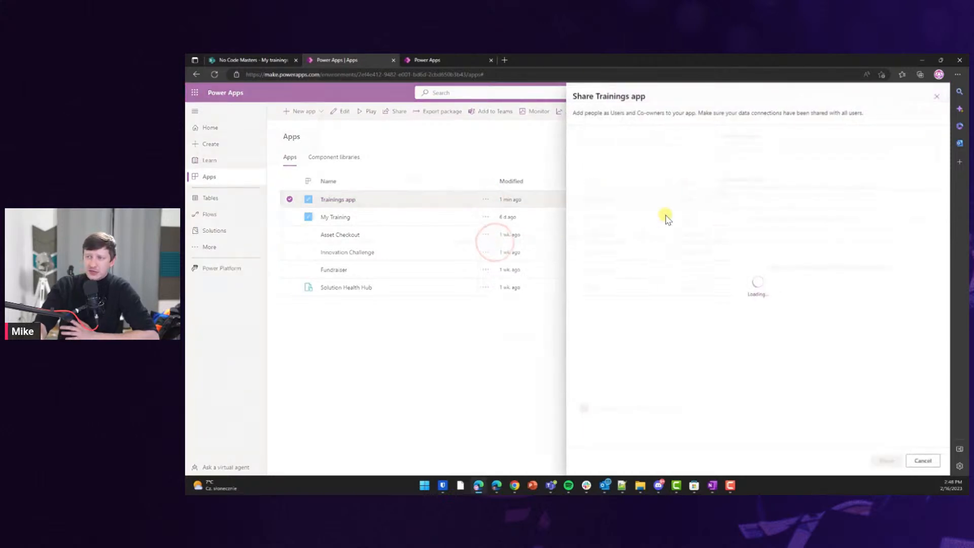
click(627, 139)
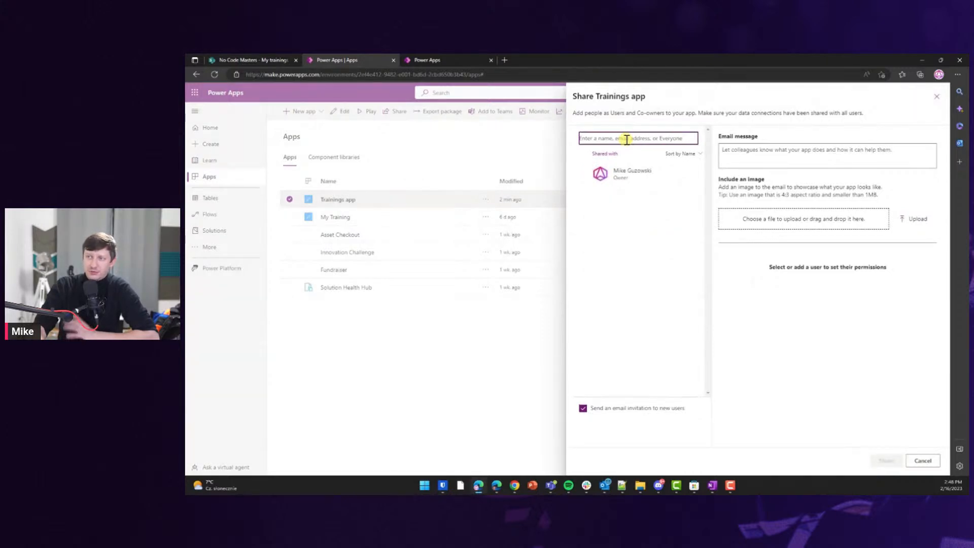
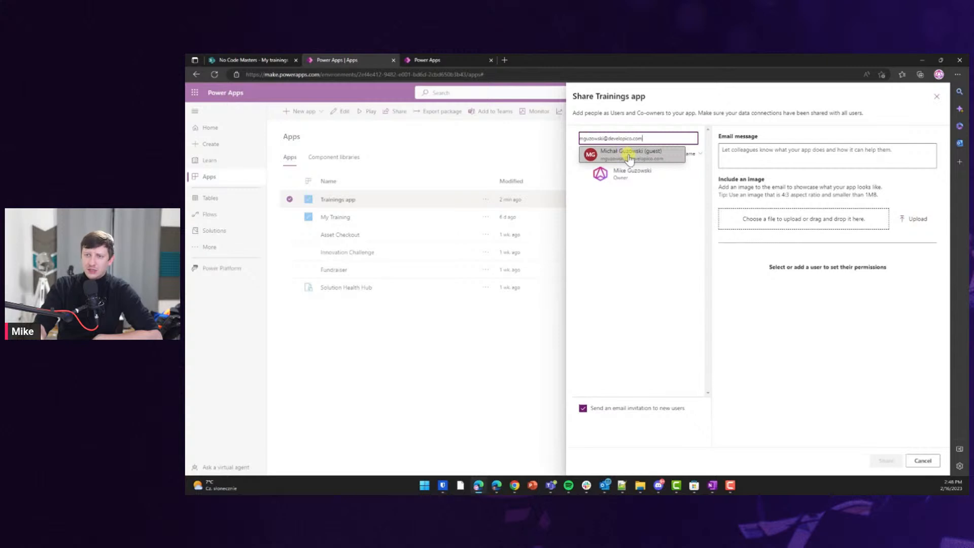
click(627, 158)
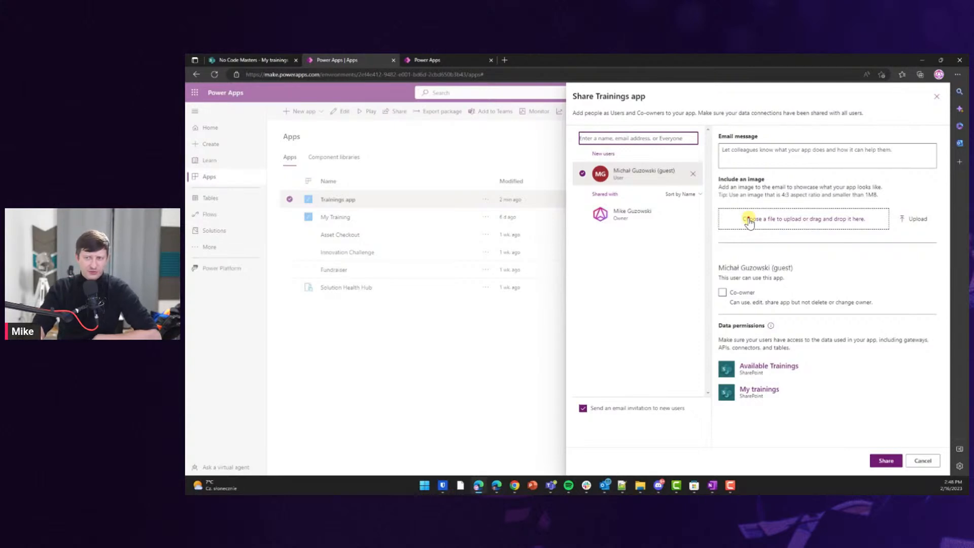
Attach the screenshot from Downloads as the invitation image.
click(749, 220)
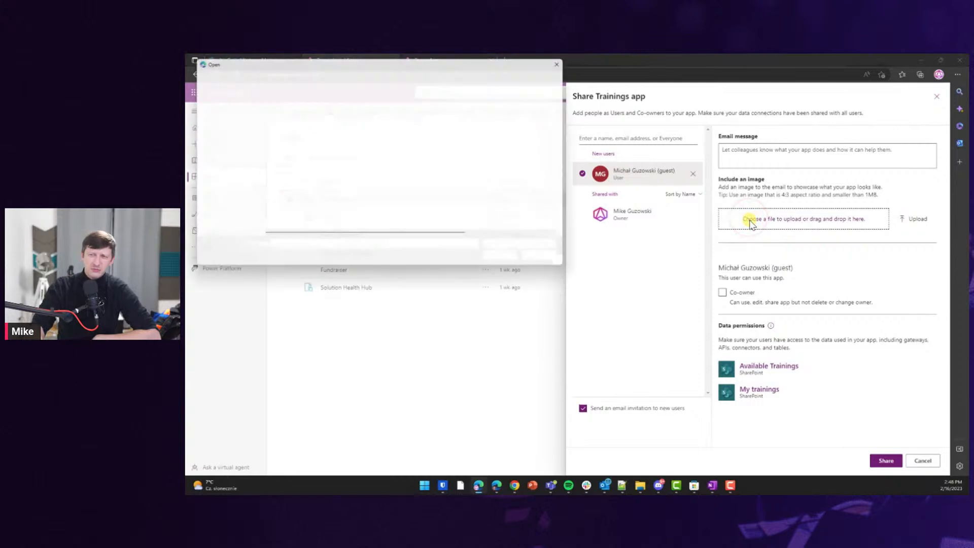
click(219, 134)
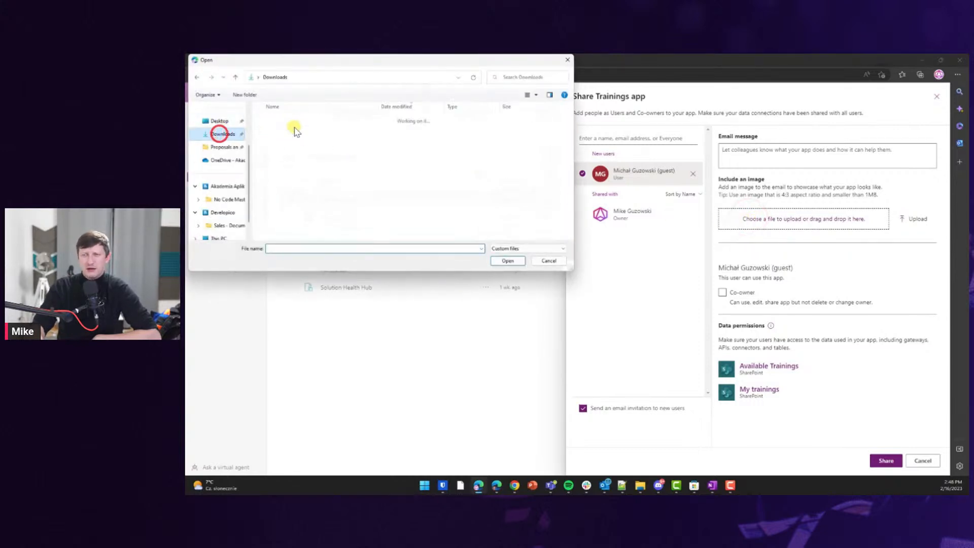
double_click(290, 131)
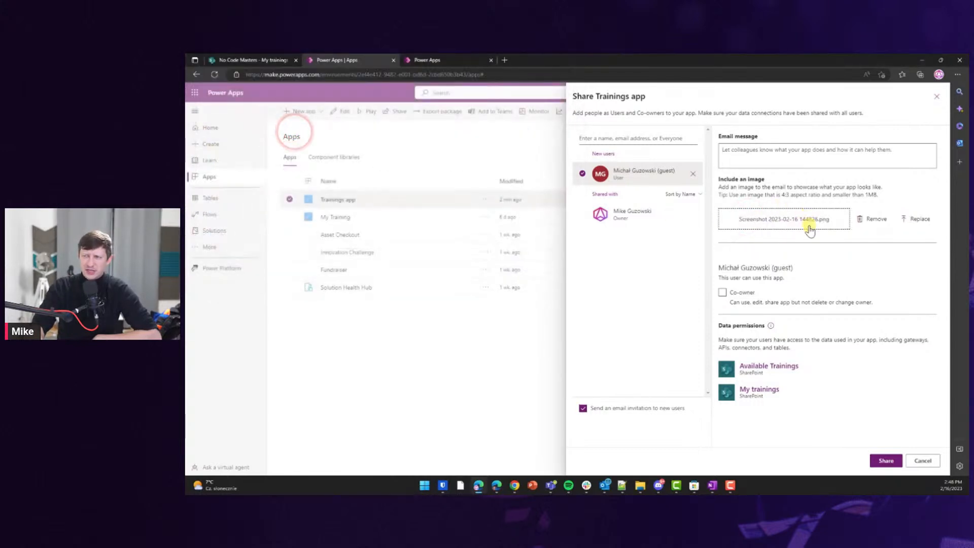
Add the message 'Hey, could you test out my new app?' and share the app.
click(786, 158)
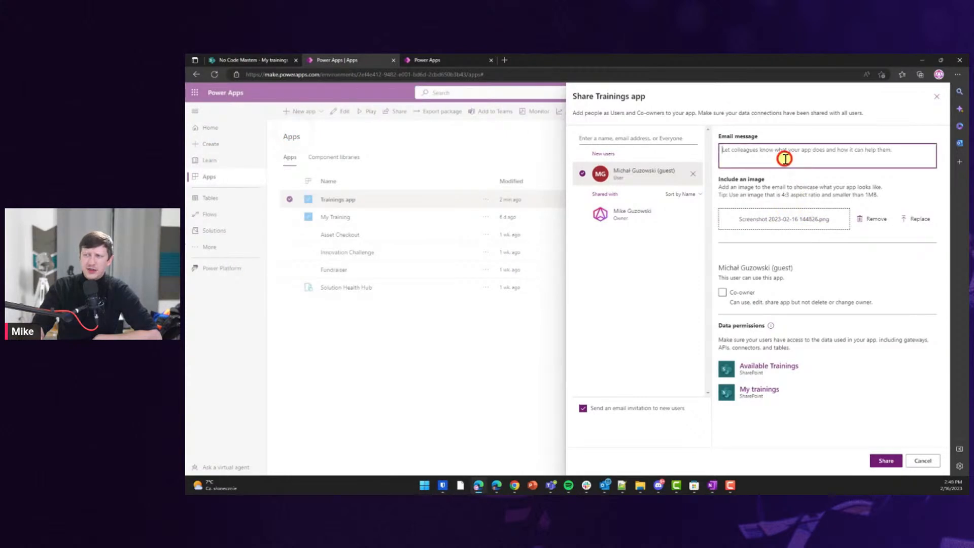
text(Hey,)
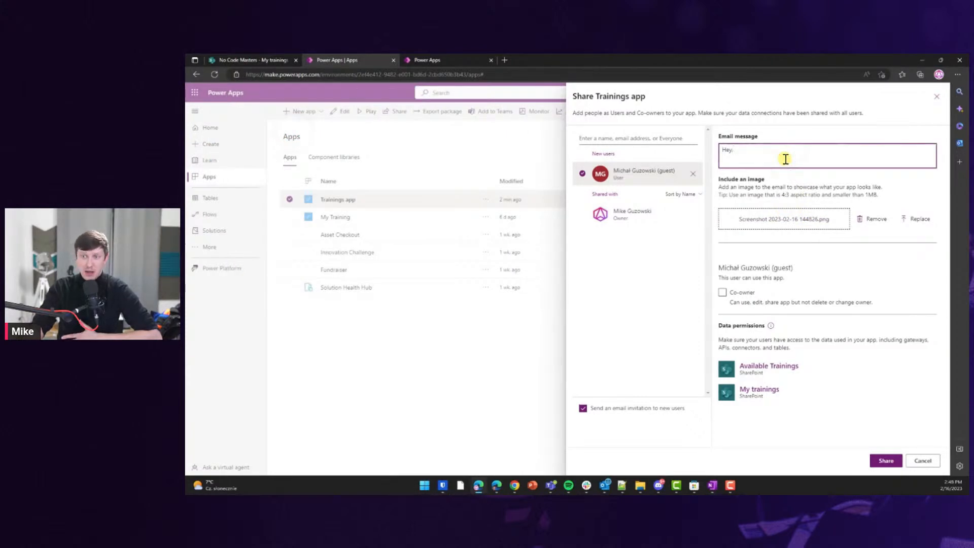
text(could you )
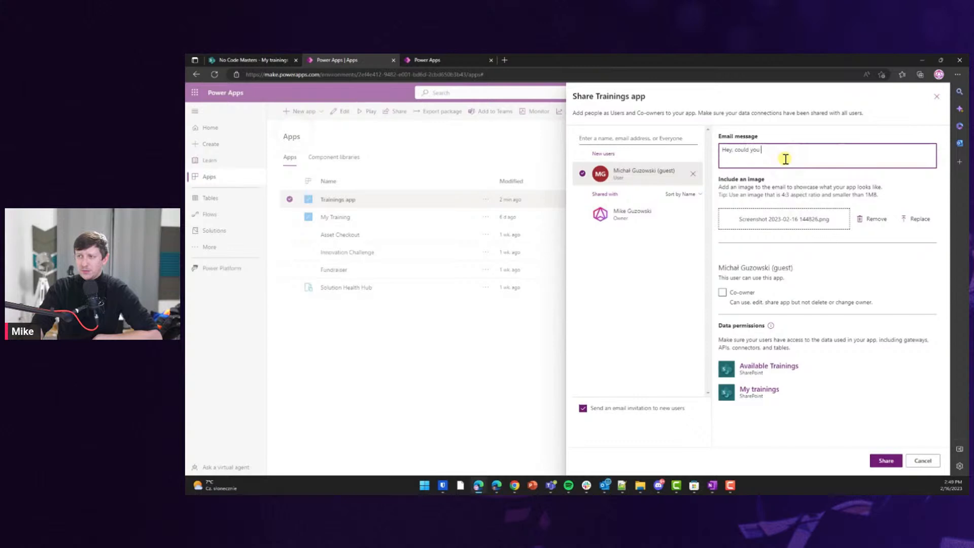
text(test out my new app?)
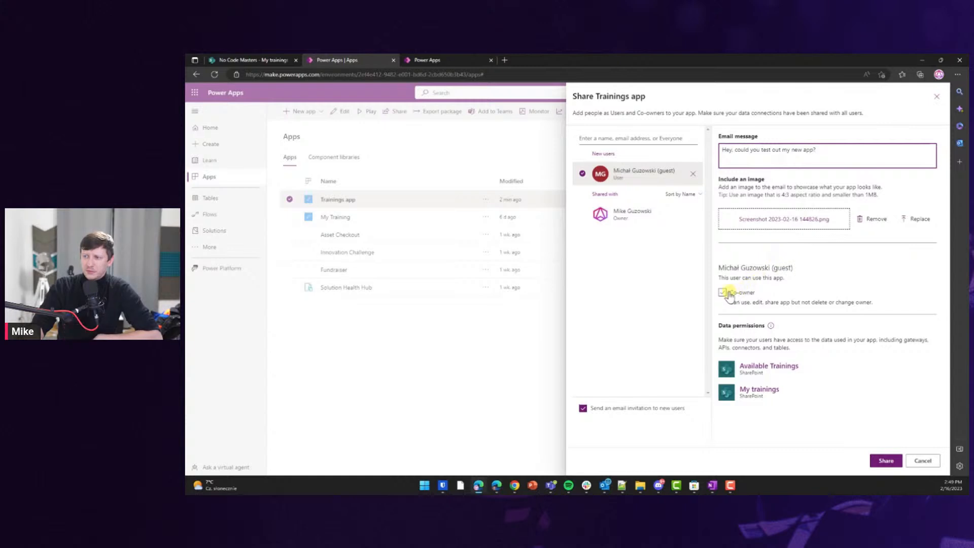
click(887, 462)
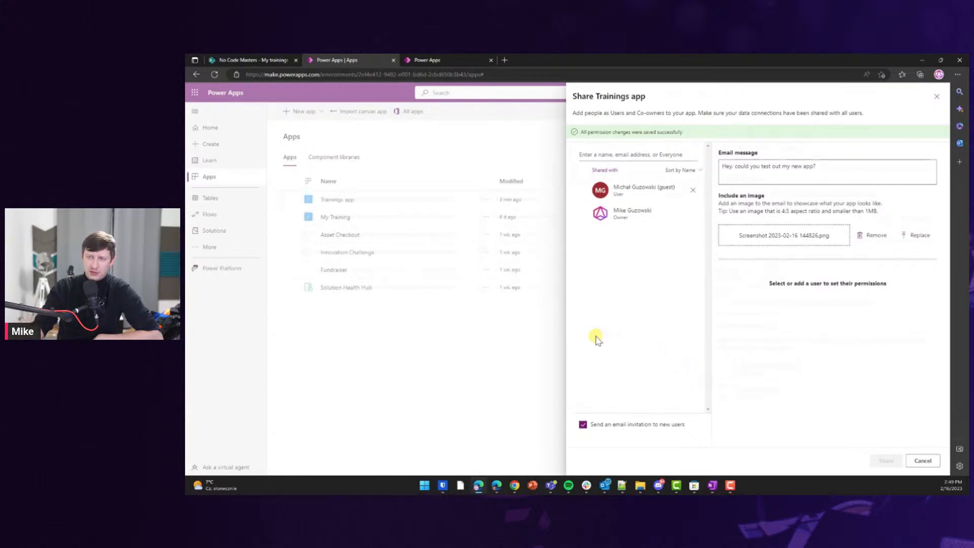
click(936, 98)
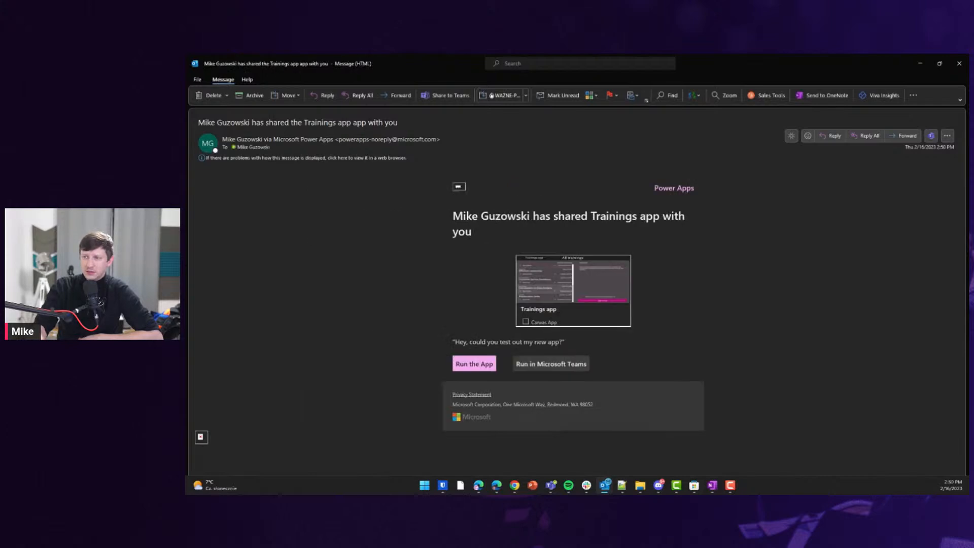
Launch the Trainings app via Run the App in the Outlook invitation email.
click(345, 157)
click(367, 187)
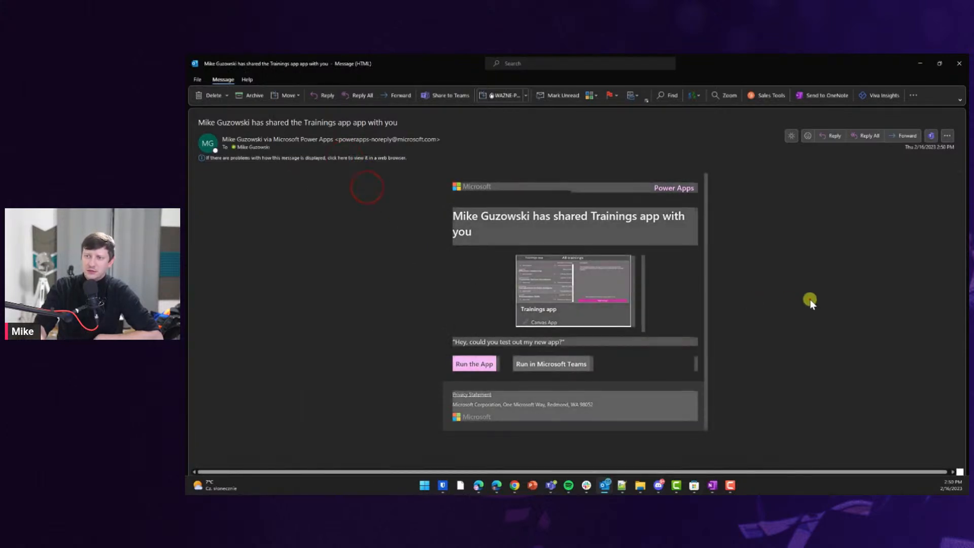
click(810, 302)
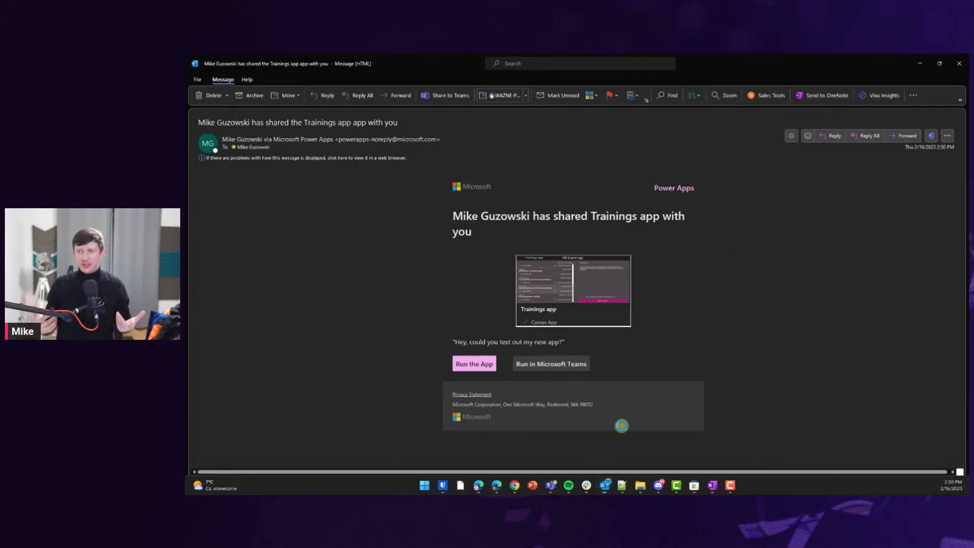
click(475, 364)
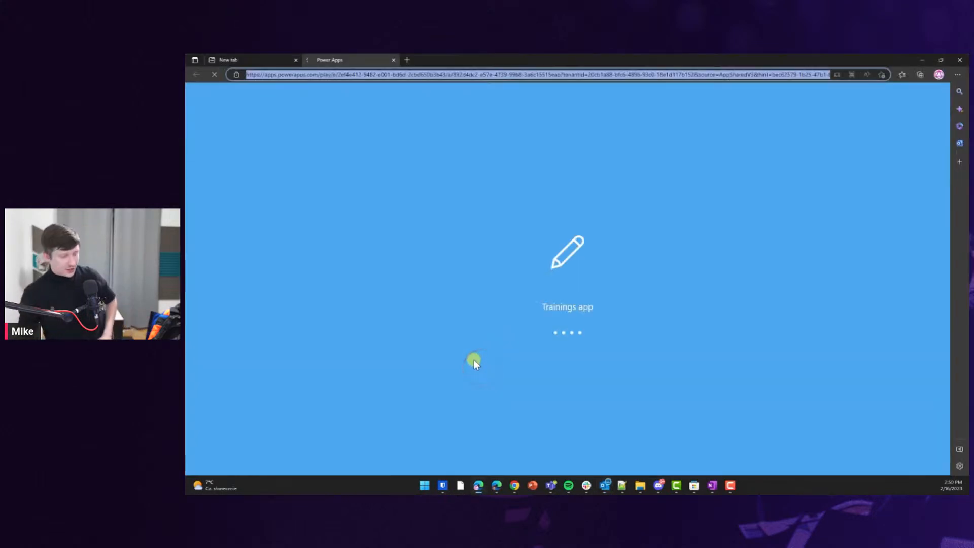